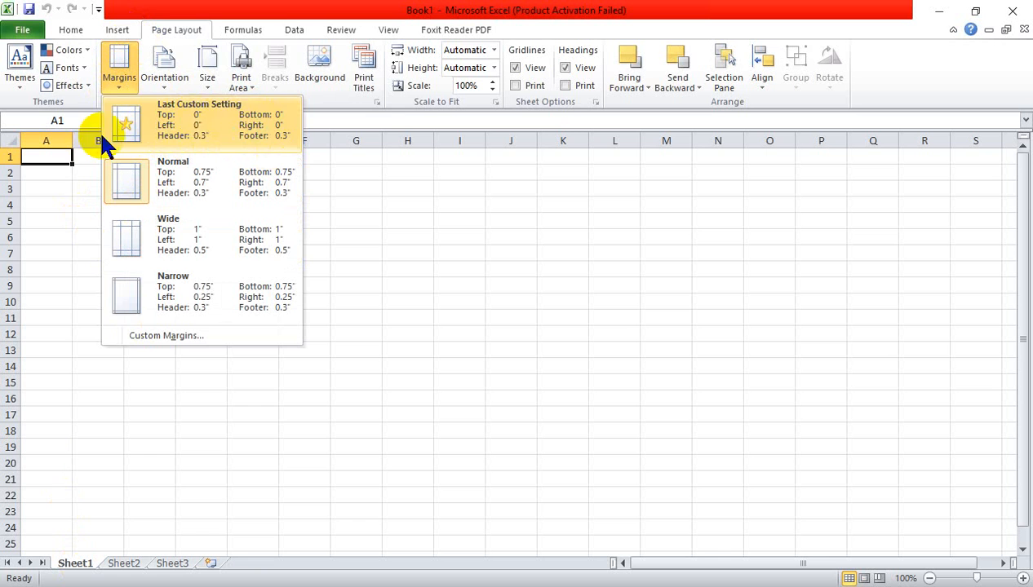
Set the paper size of Sheet1 to A3 and examine the page boundaries on the sheet.
left_click(228, 71)
left_click(203, 68)
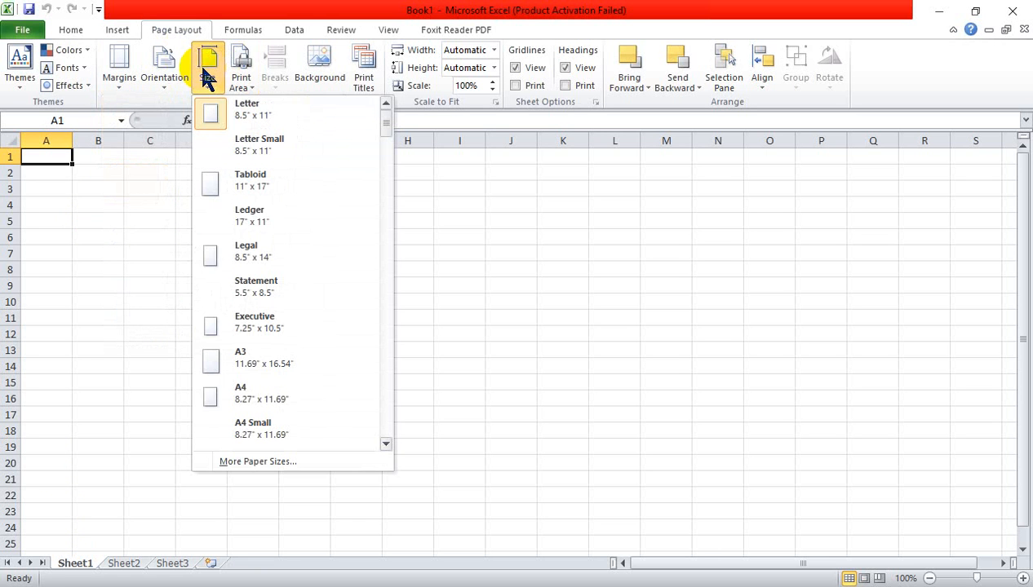
left_click(234, 374)
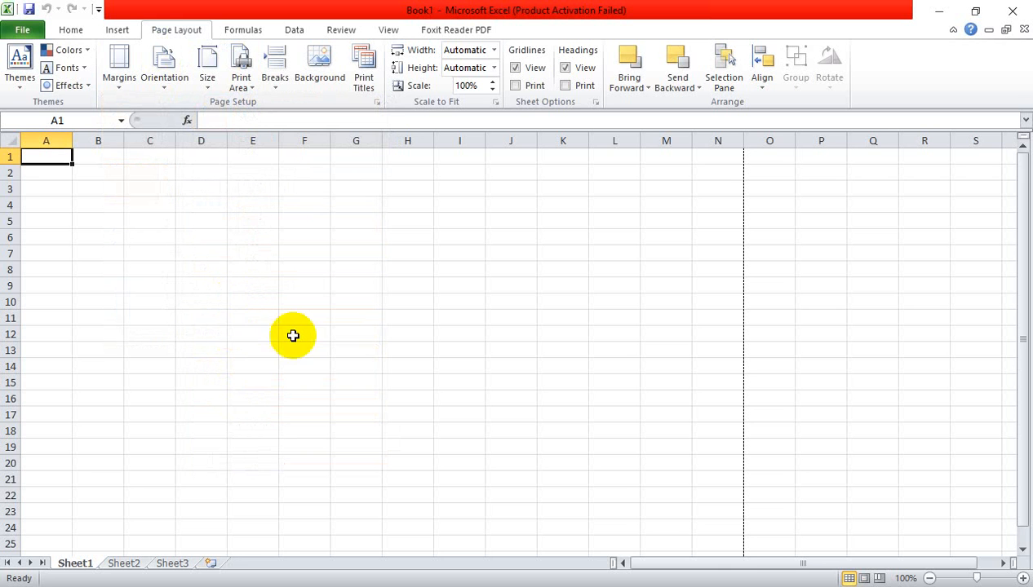
scroll(376, 337, "down", 5)
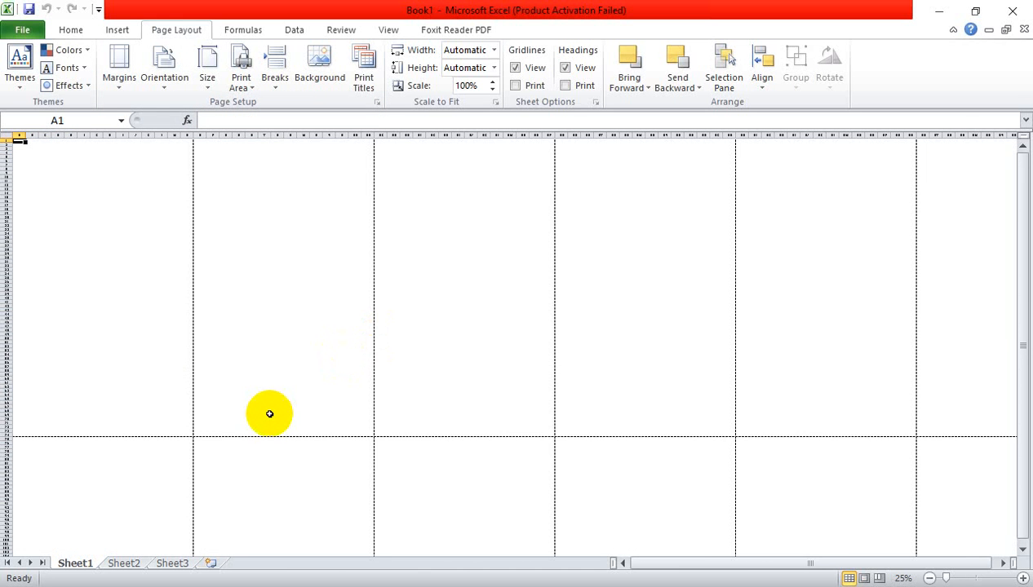
scroll(270, 414, "up", 1)
scroll(270, 414, "down", 1)
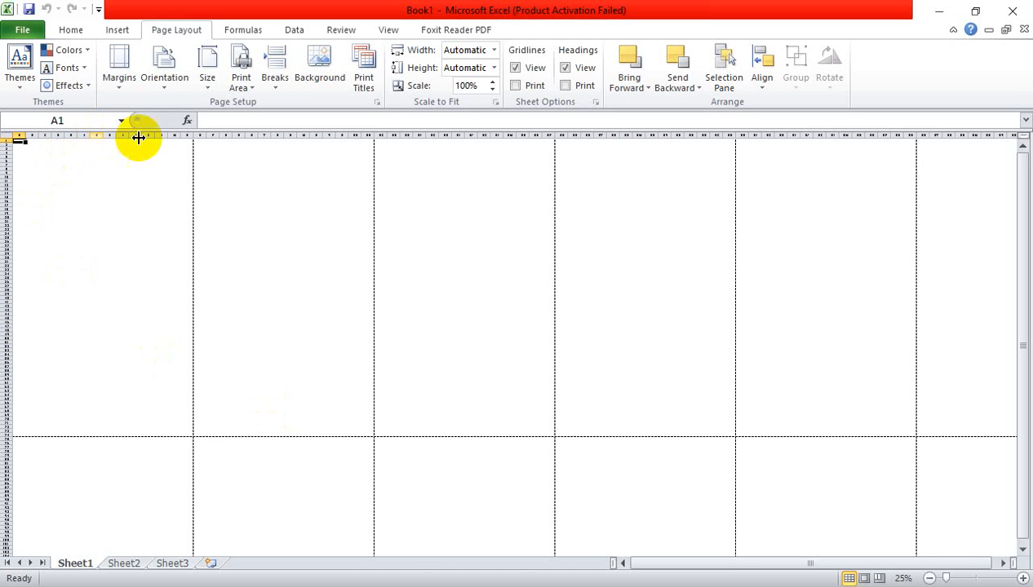
Switch the page orientation of Sheet1 to Landscape and back to Portrait.
left_click(163, 73)
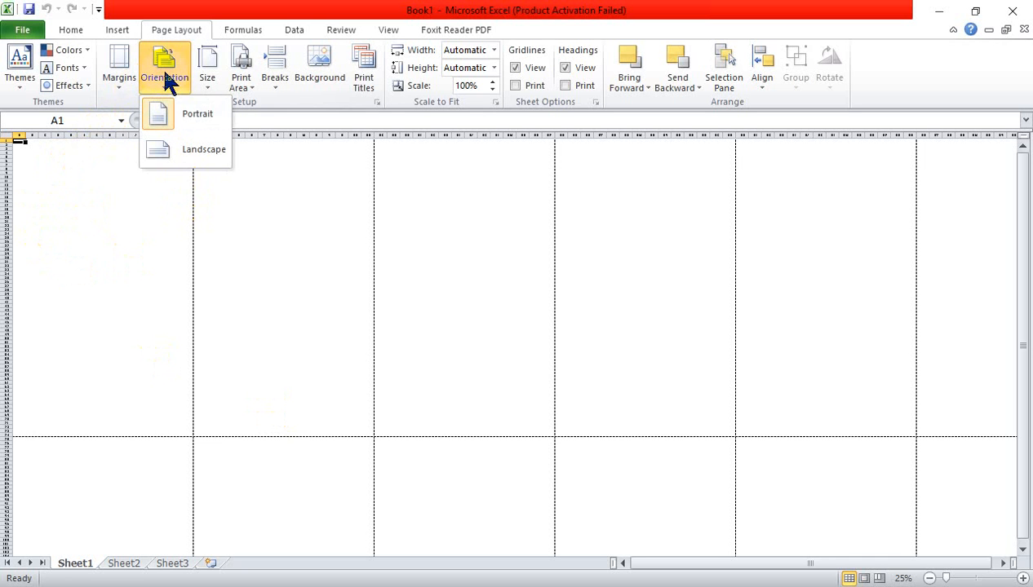
left_click(189, 154)
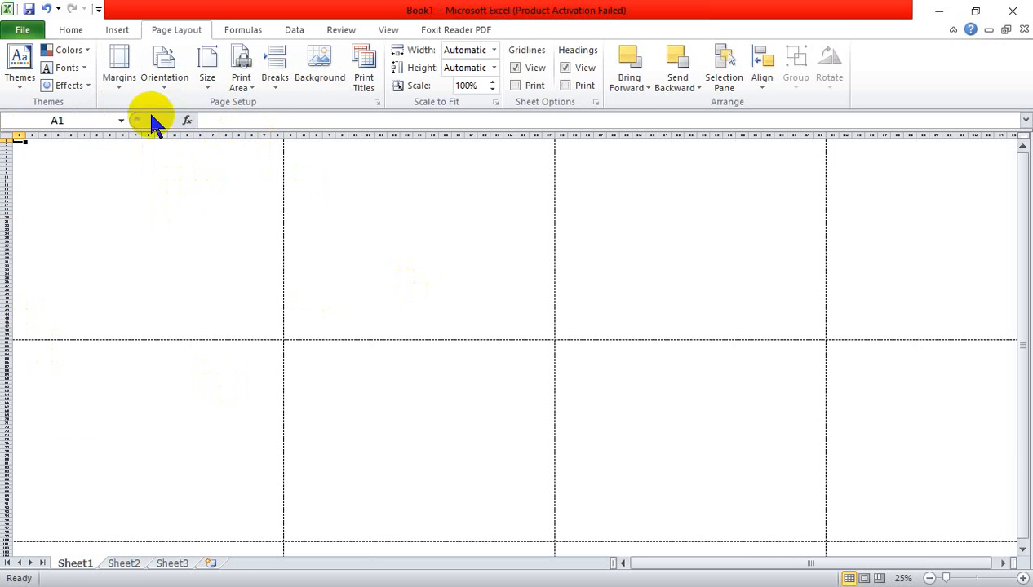
left_click(166, 77)
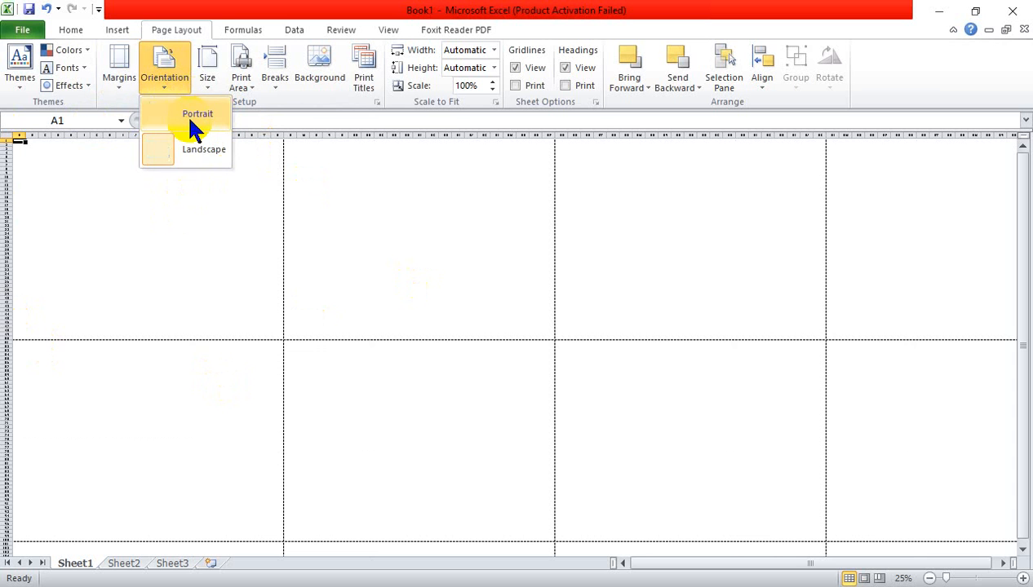
left_click(187, 114)
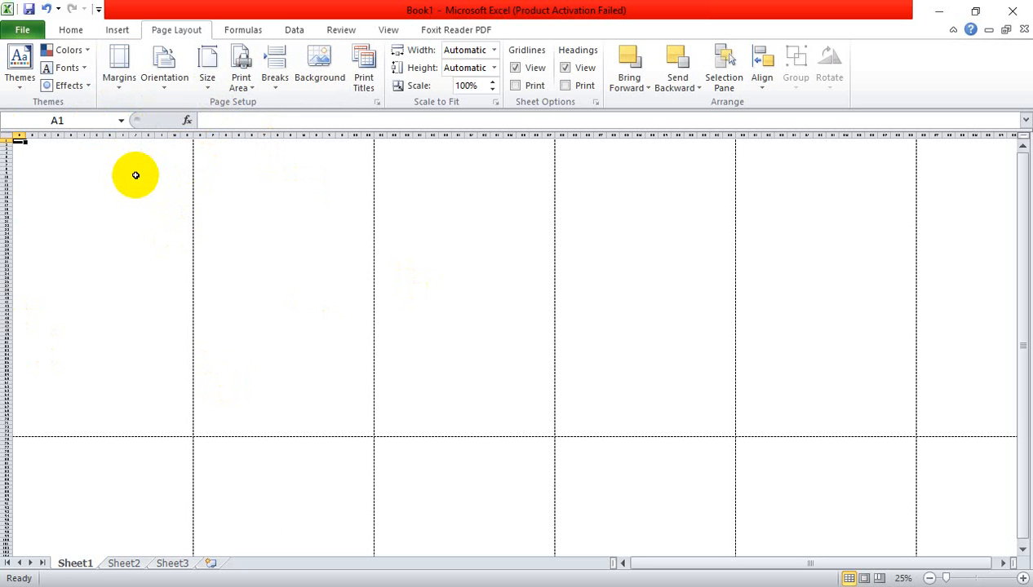
Set the page orientation of Sheet1 to Landscape and its paper size to A4.
left_click(178, 75)
left_click(183, 148)
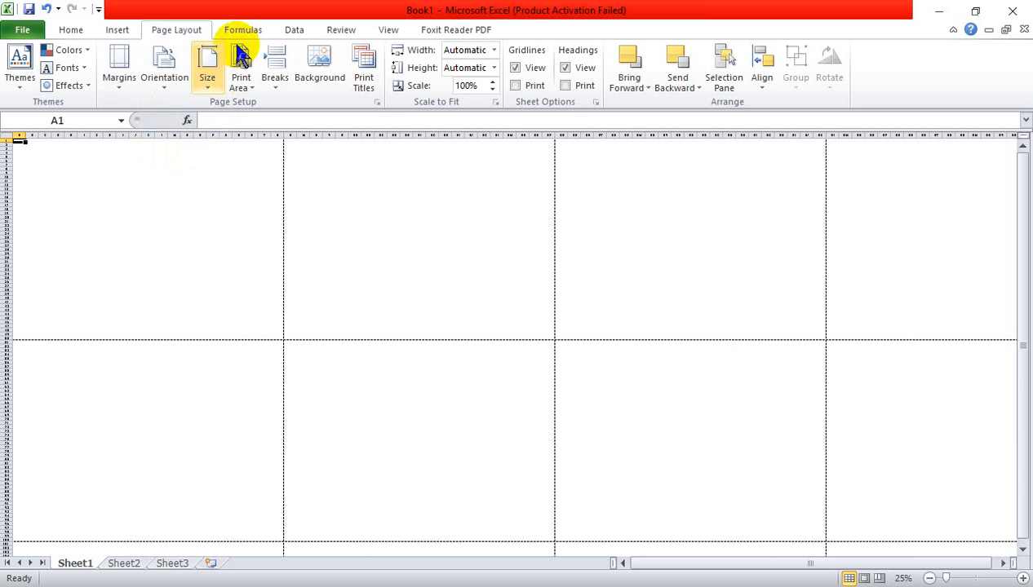
left_click(209, 72)
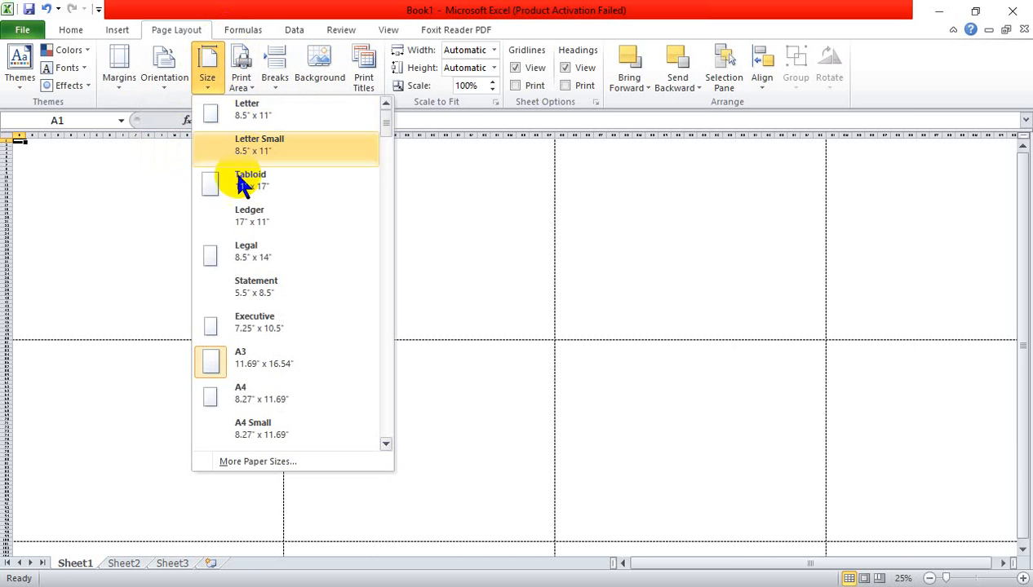
left_click(241, 399)
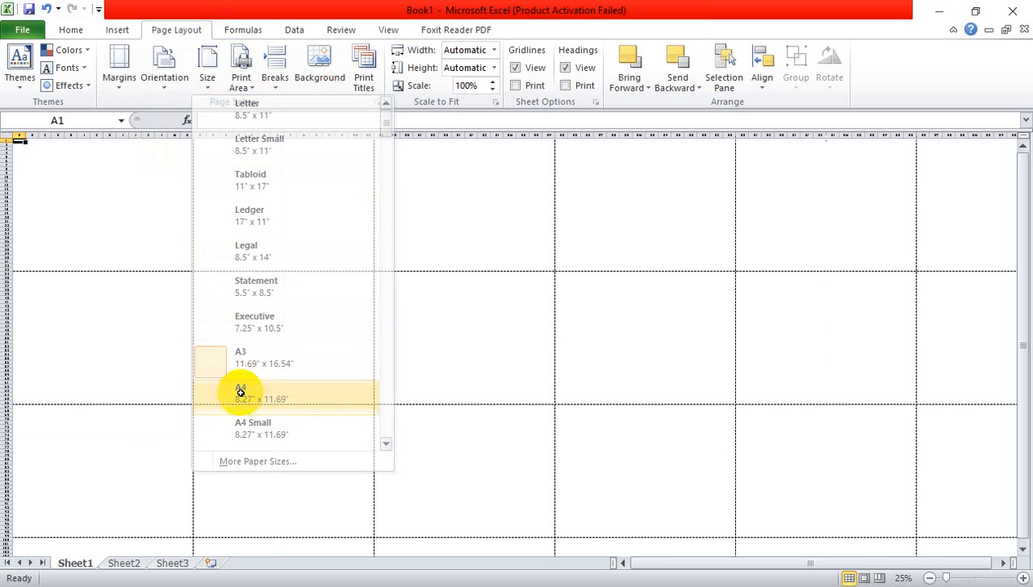
Change the paper size to Letter and return it to A4.
left_click(216, 80)
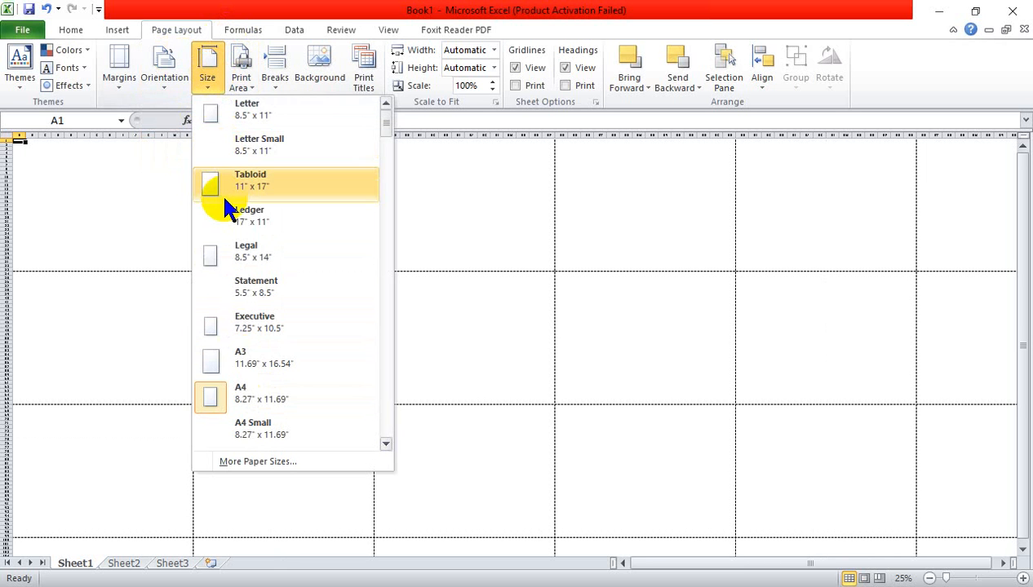
left_click(218, 108)
left_click(206, 83)
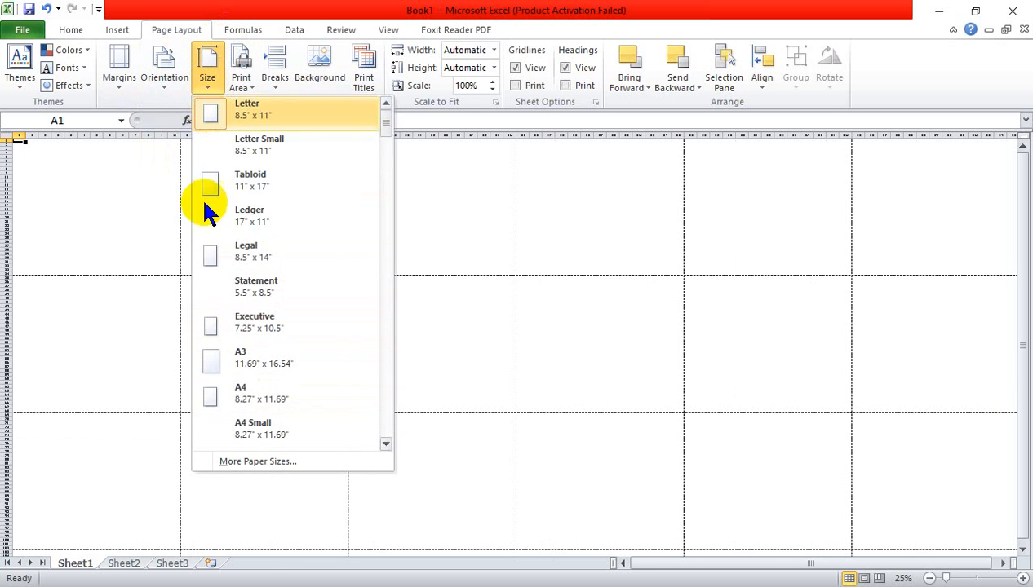
left_click(212, 400)
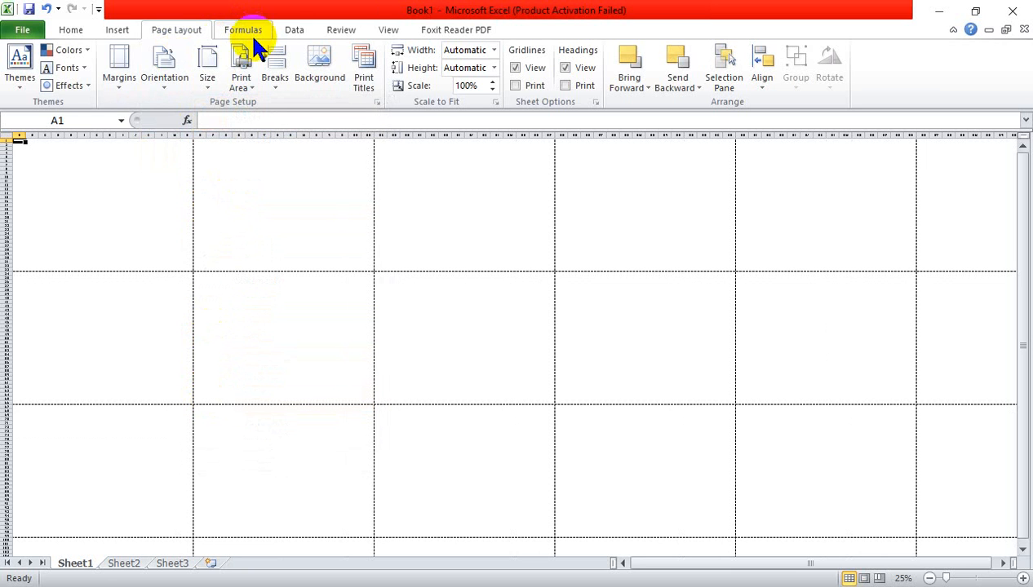
Try to set cell A1 alone as the print area, and clear the print area.
left_click(252, 81)
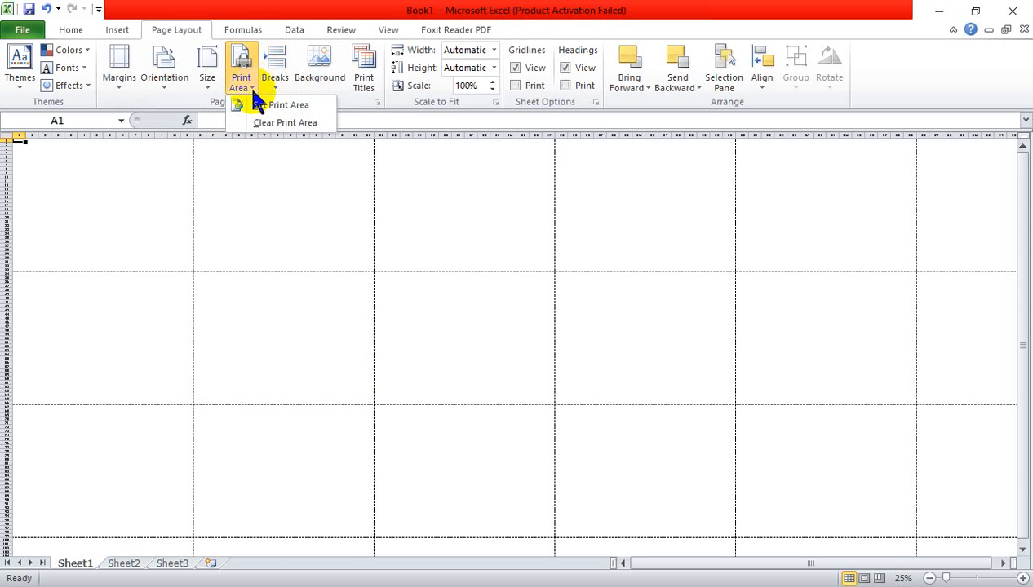
left_click(258, 104)
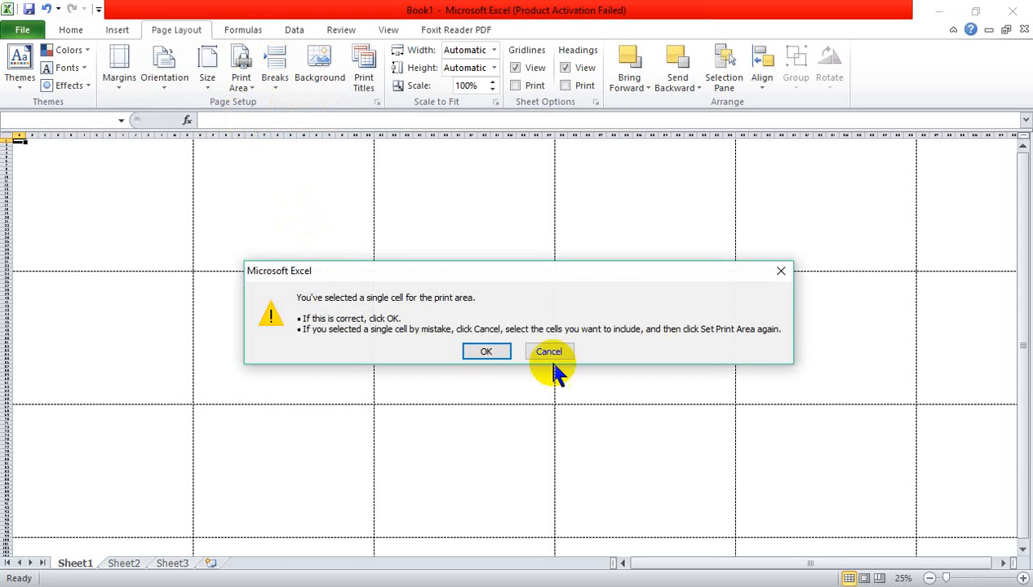
left_click(779, 271)
left_click(247, 93)
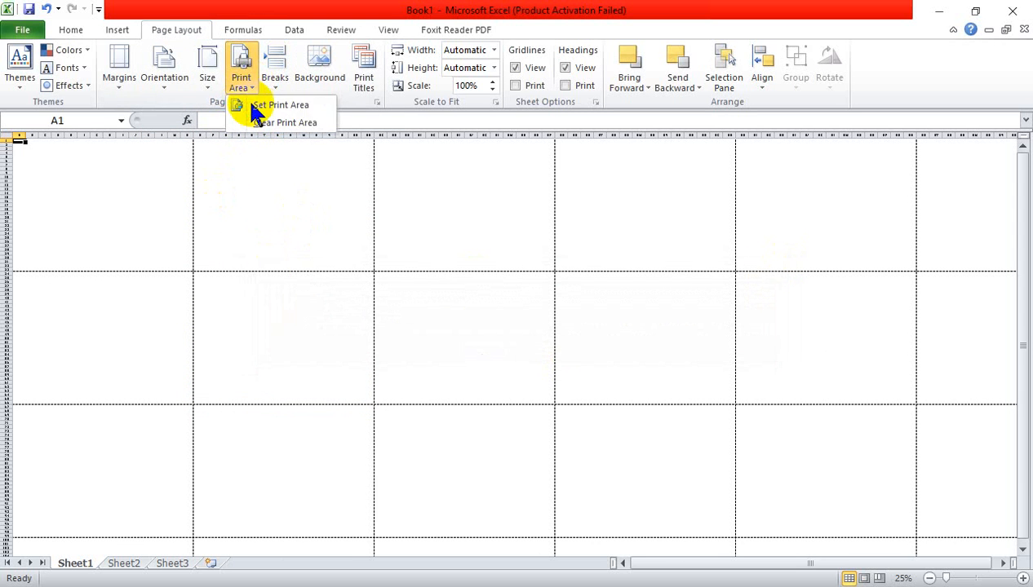
left_click(263, 124)
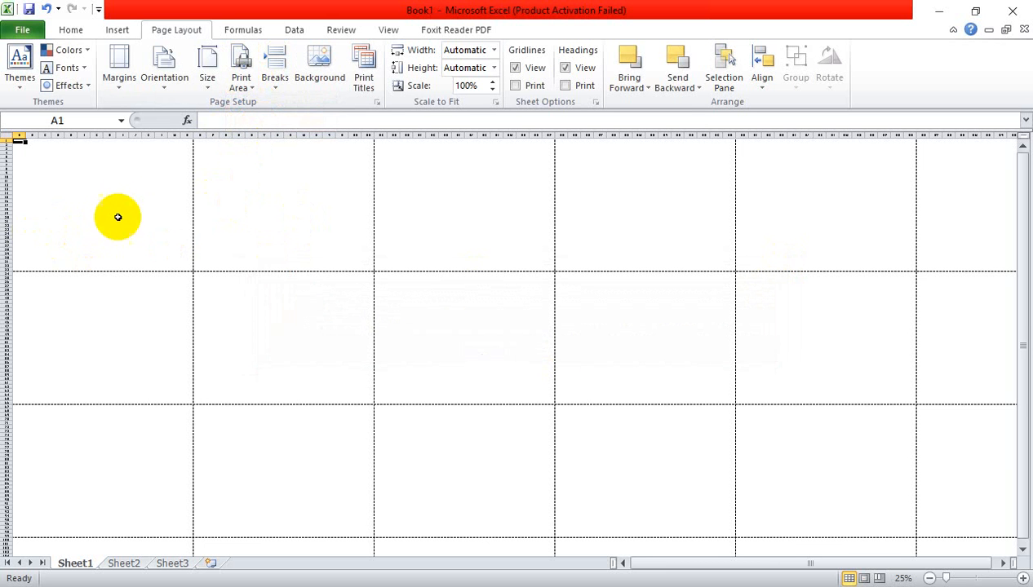
Set the range A1:N23 on Sheet1 as the print area.
scroll(435, 347, "up", 3)
scroll(435, 347, "up", 3)
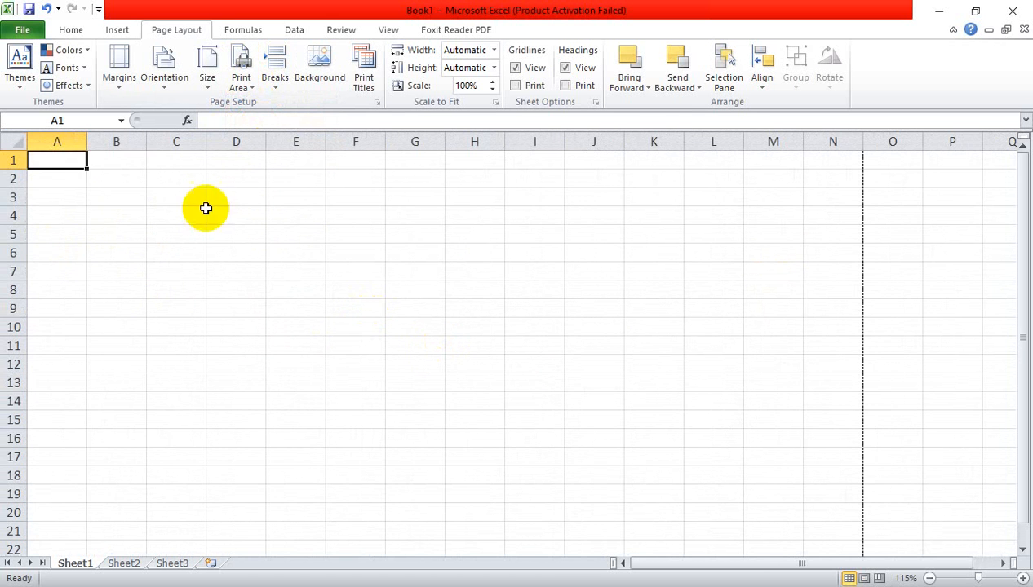
left_click_drag(44, 160, 828, 503)
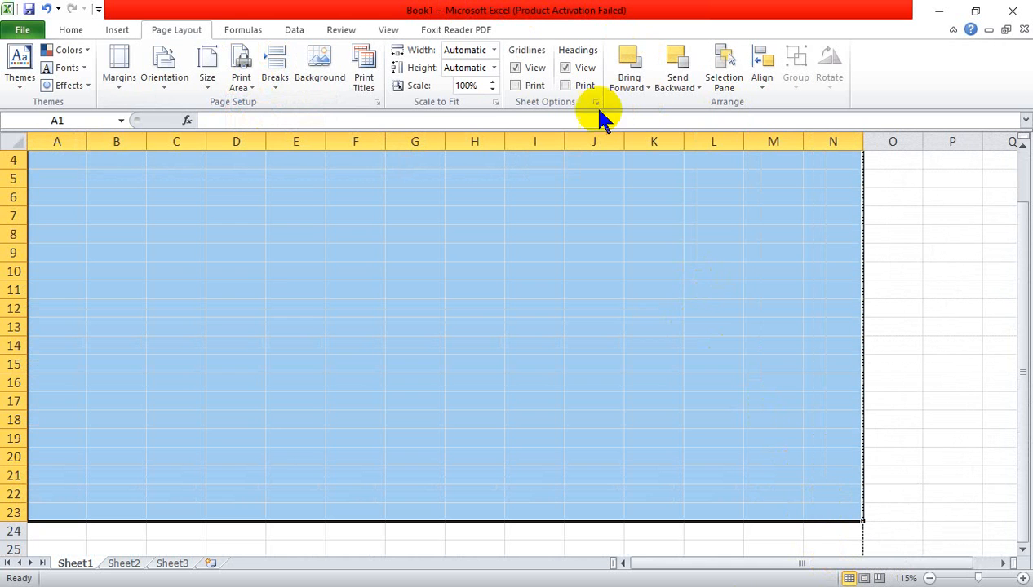
left_click(237, 81)
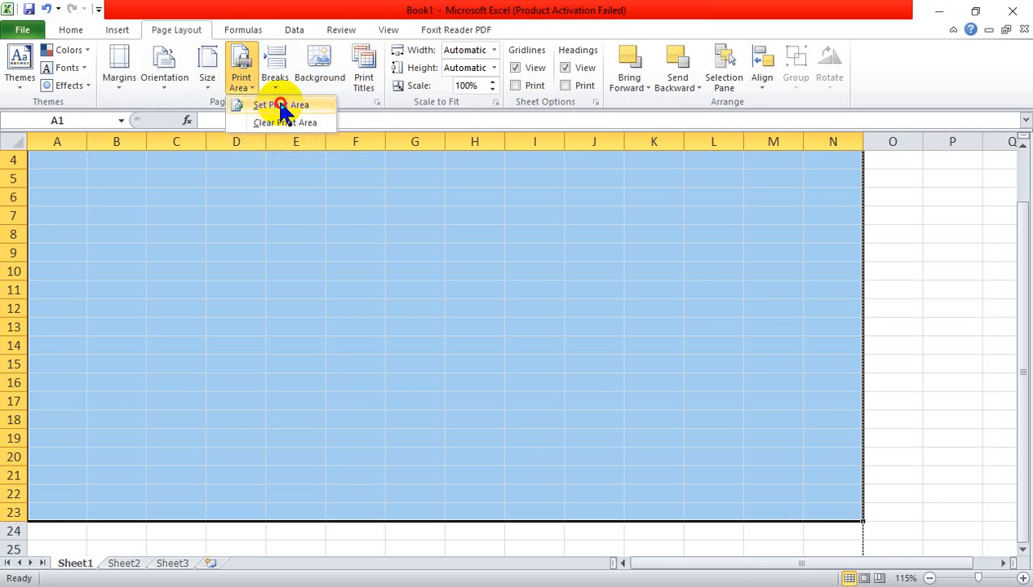
left_click(280, 106)
scroll(388, 262, "down", 3)
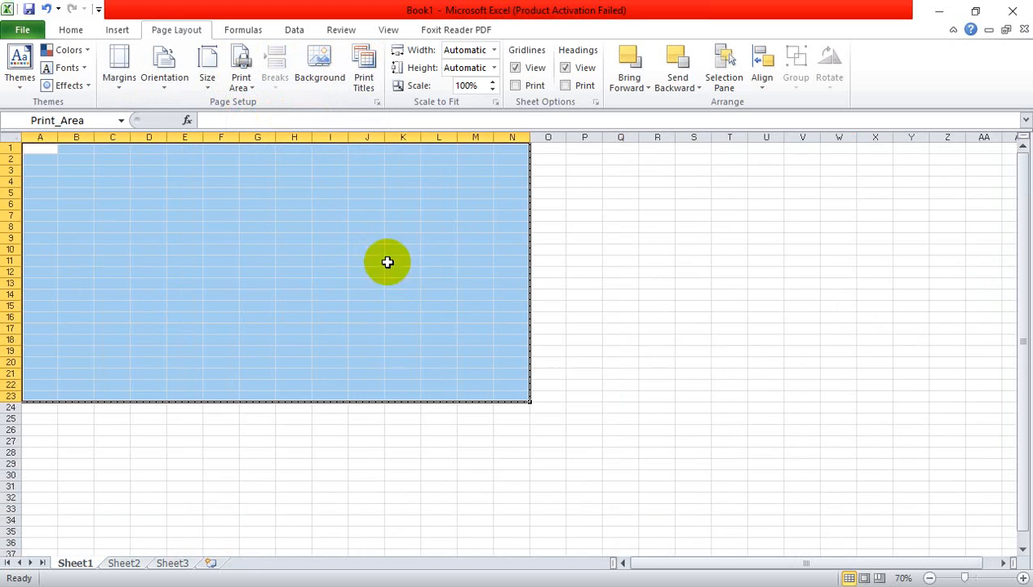
scroll(391, 445, "up", 1)
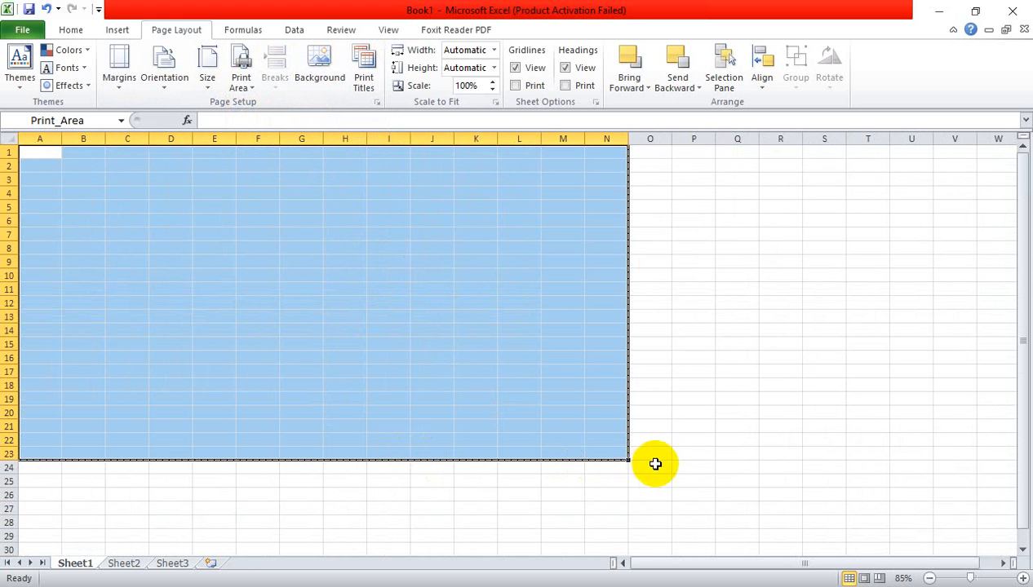
Examine the dashed print area boundary around A1:N23 and the cells inside and outside it.
left_click_drag(624, 459, 388, 387)
left_click(588, 416)
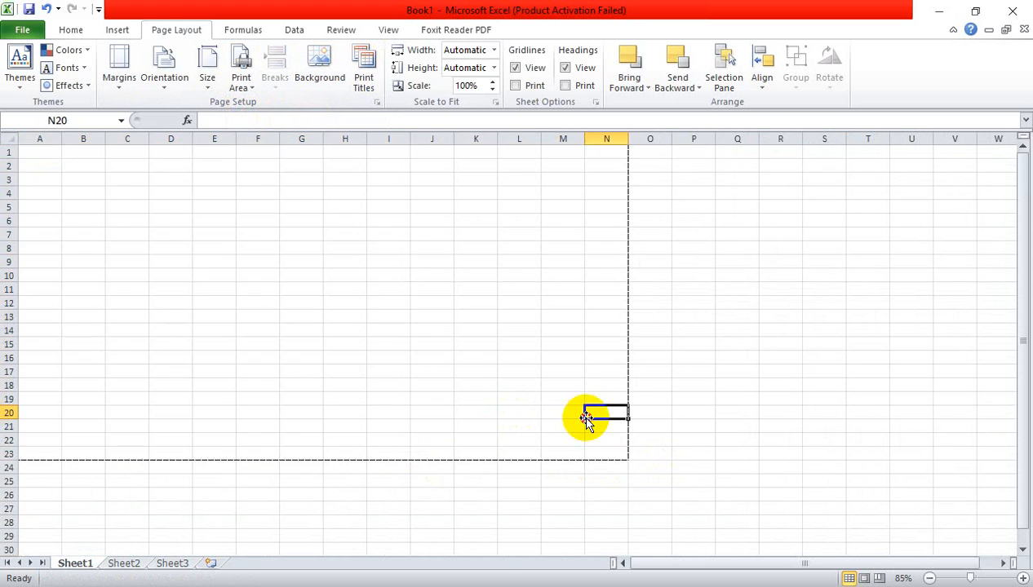
left_click(457, 399)
left_click(632, 382)
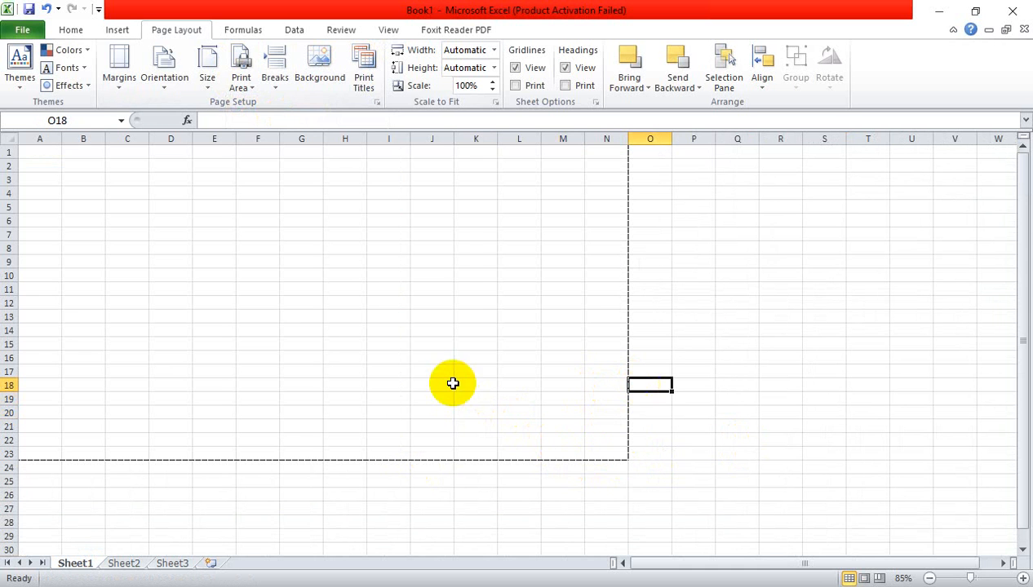
left_click(290, 309)
scroll(240, 299, "down", 9)
scroll(410, 372, "down", 5)
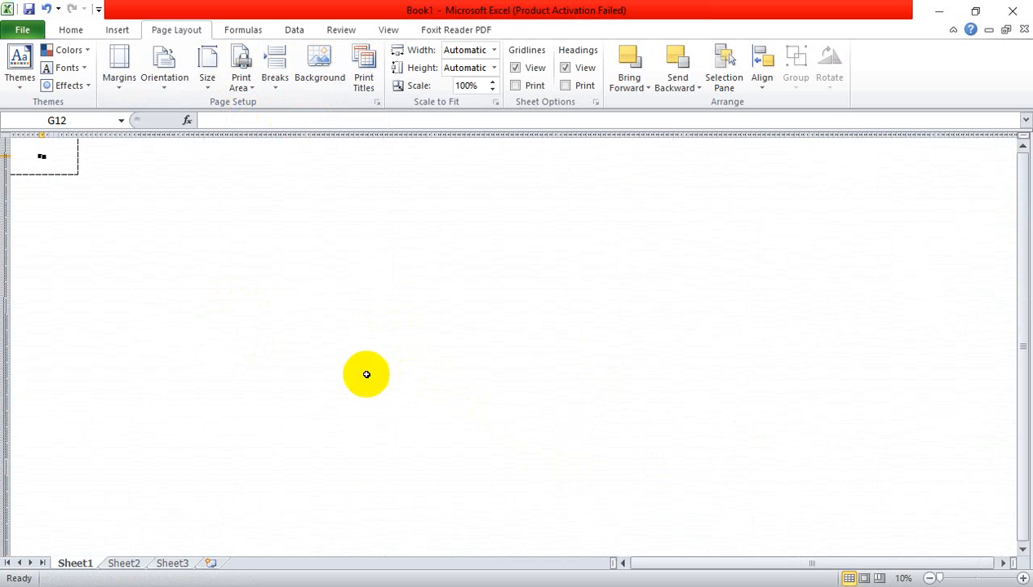
scroll(330, 374, "up", 6)
scroll(330, 376, "down", 1)
scroll(328, 376, "up", 1)
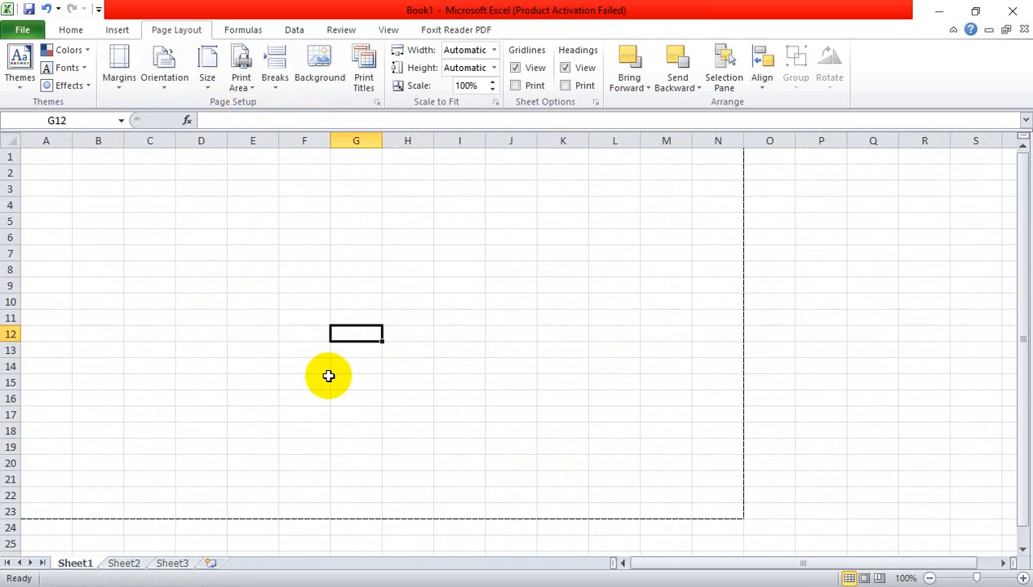
Check the print preview of Sheet1 and return to the worksheet.
key("ctrl+p")
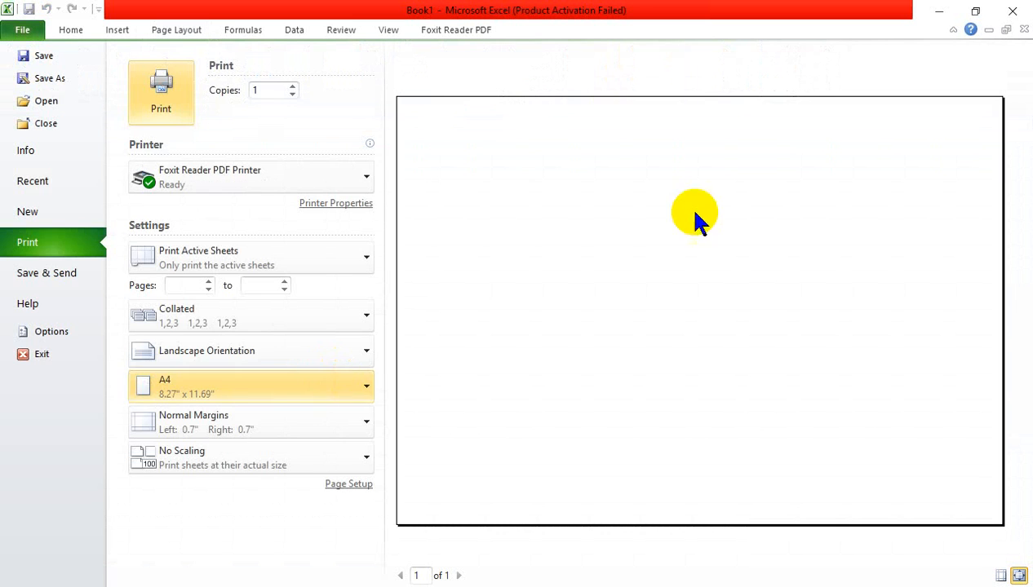
left_click(21, 30)
left_click(416, 383)
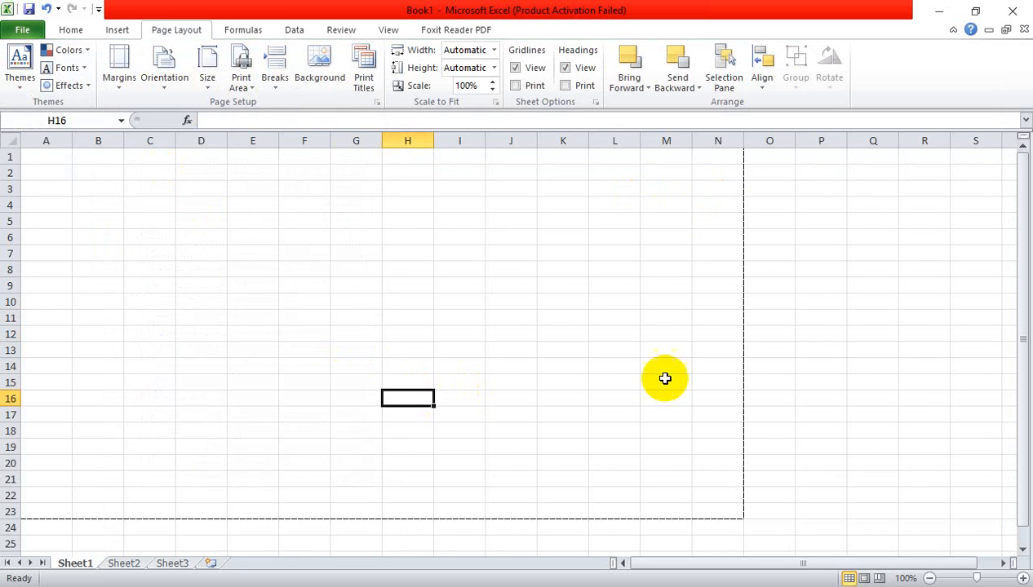
left_click(800, 378)
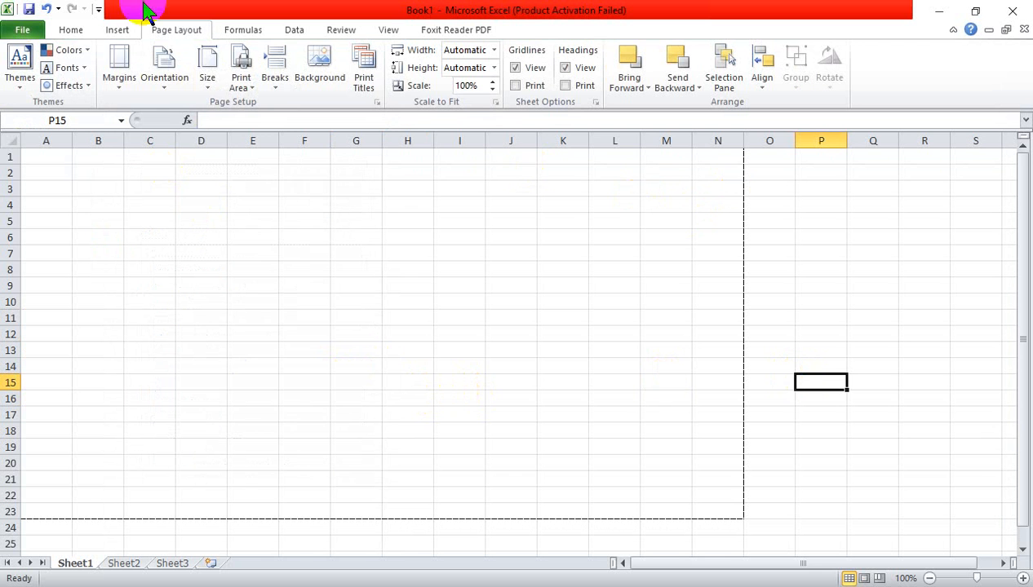
Open and dismiss the sheet background picture chooser, and reselect A4 as the paper size.
left_click(324, 75)
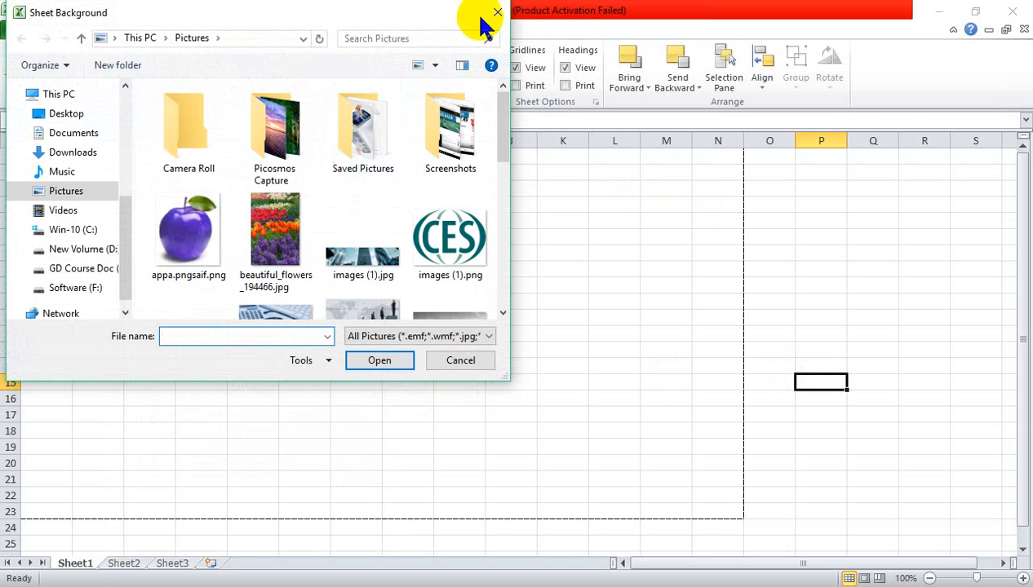
left_click(493, 13)
left_click(203, 75)
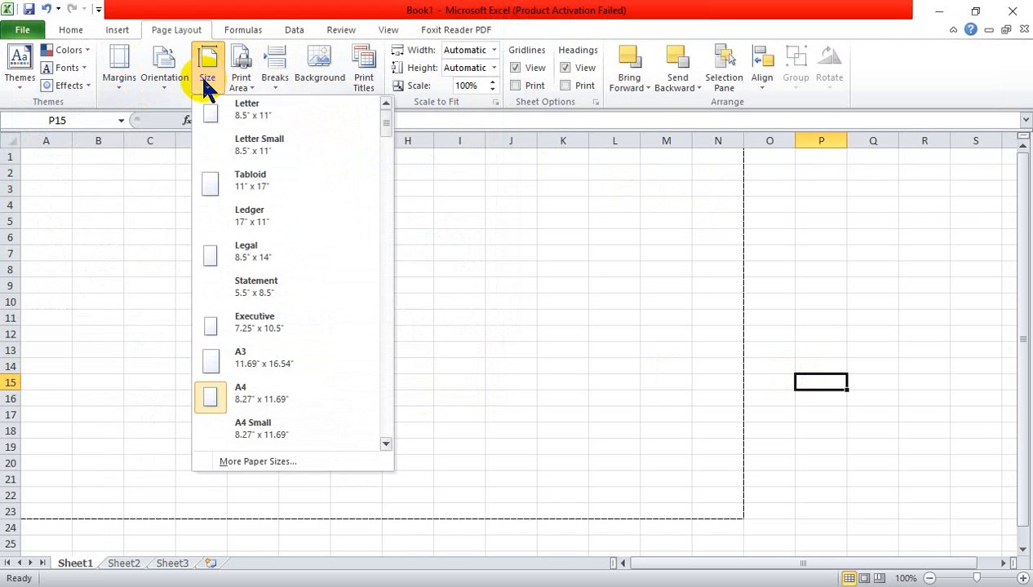
left_click(217, 394)
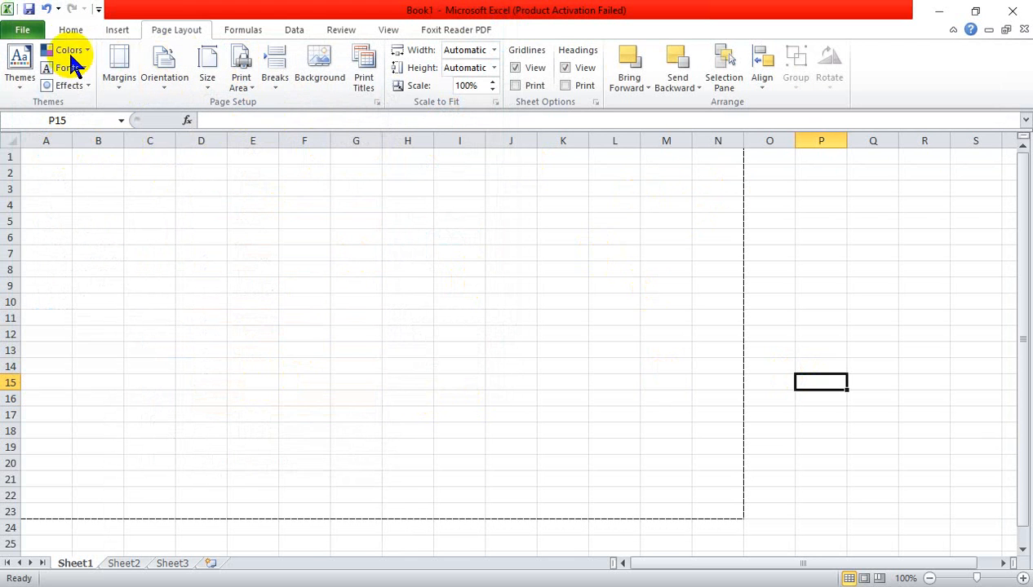
Create a new blank workbook and set its paper size to A4.
key("ctrl+n")
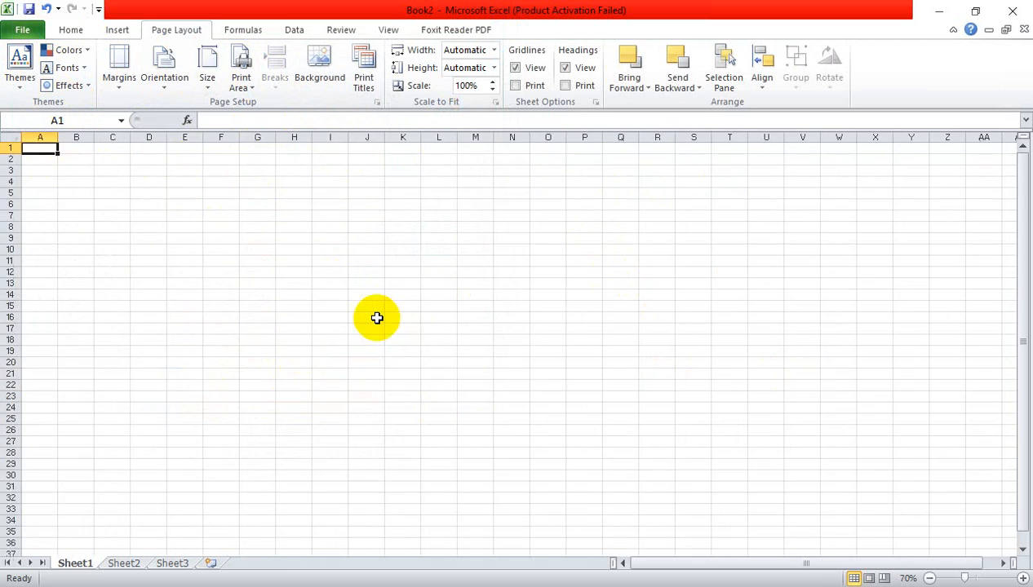
left_click(210, 63)
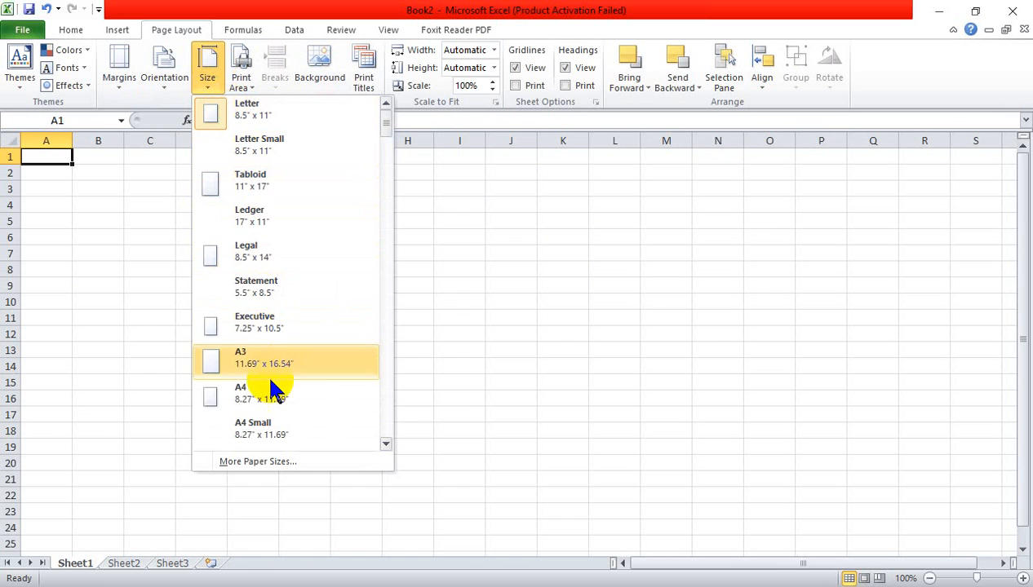
left_click(244, 322)
left_click(210, 73)
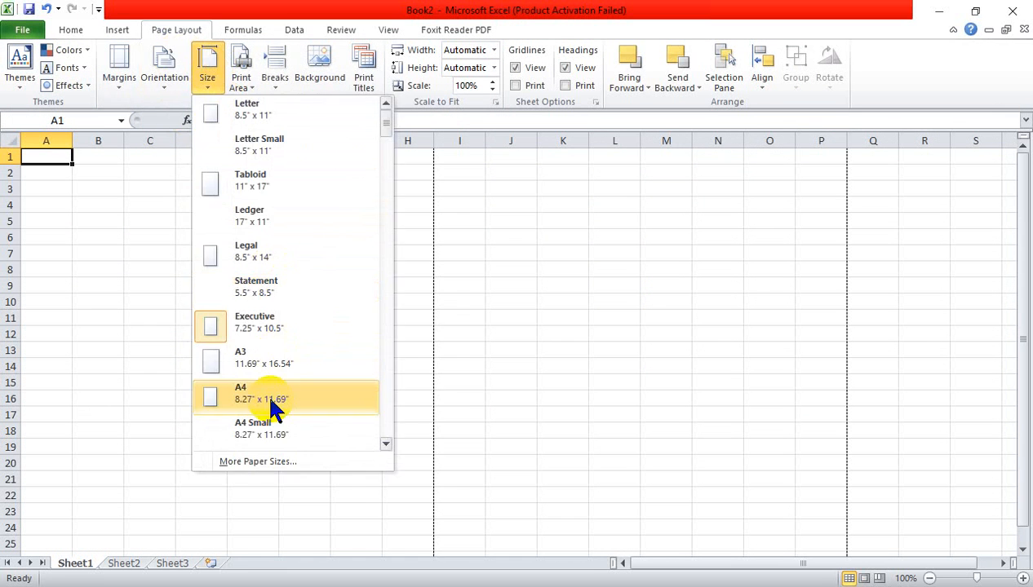
left_click(265, 396)
left_click(233, 252)
scroll(233, 252, "down", 4)
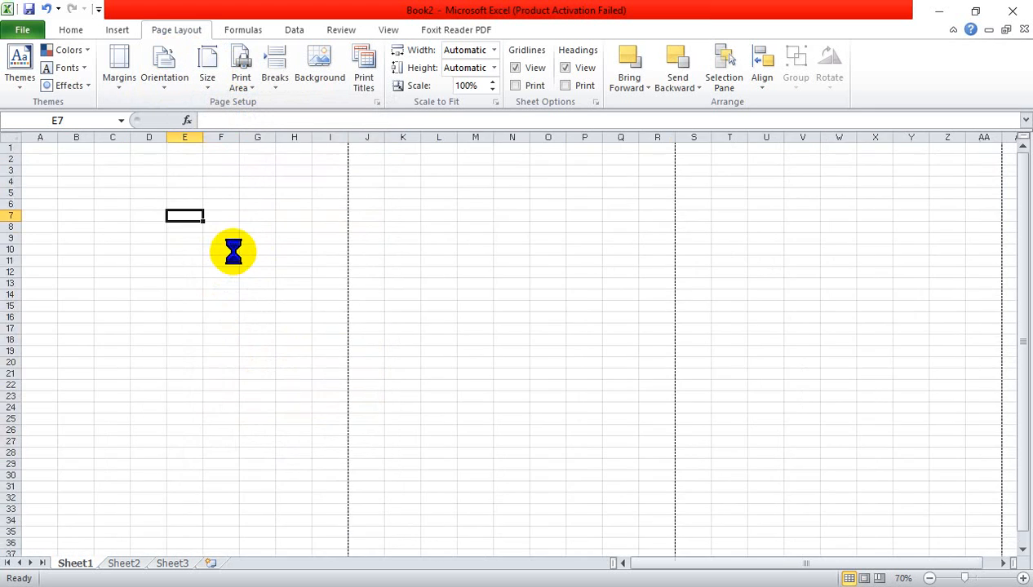
scroll(233, 252, "up", 1)
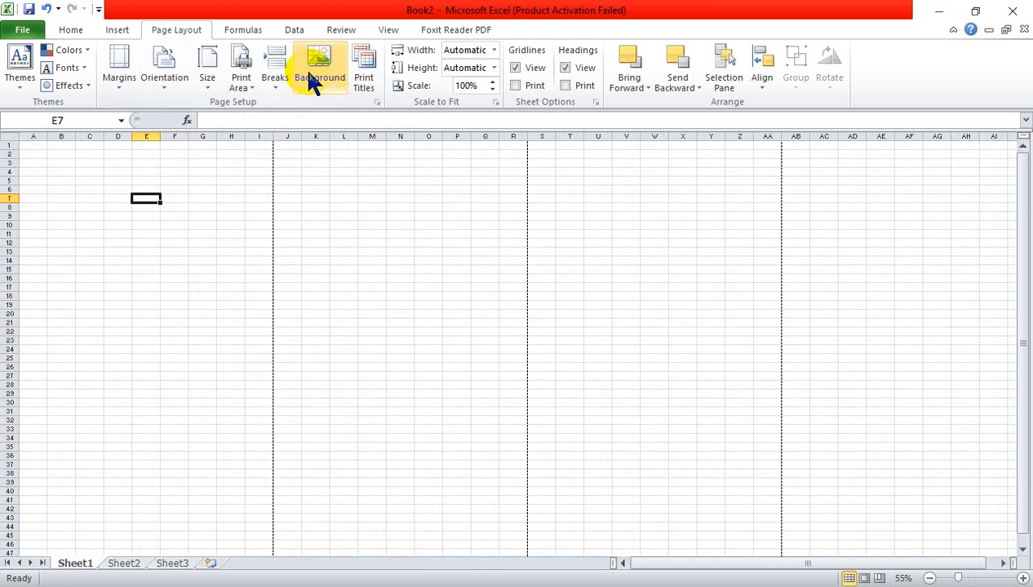
left_click(240, 81)
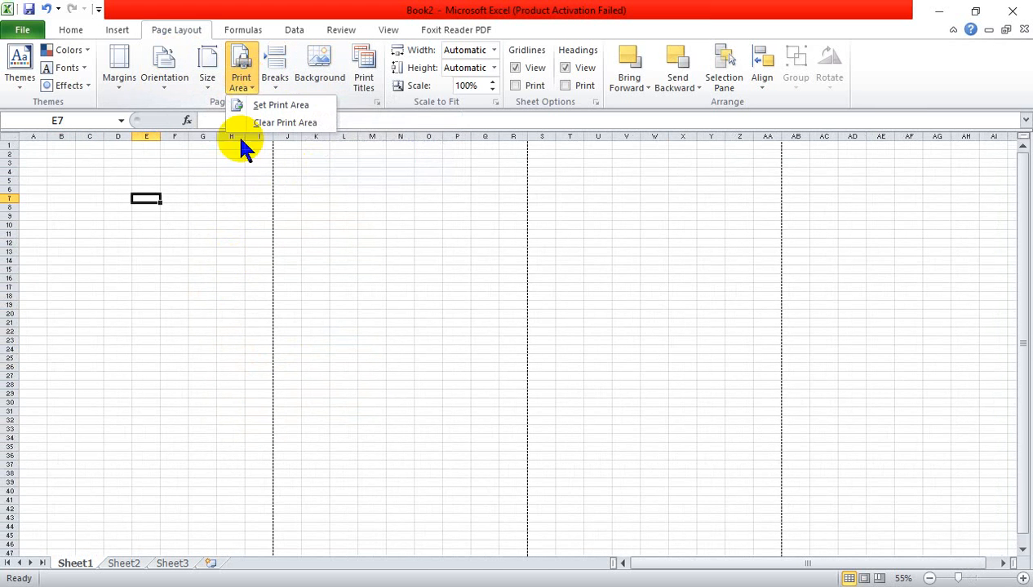
left_click(209, 80)
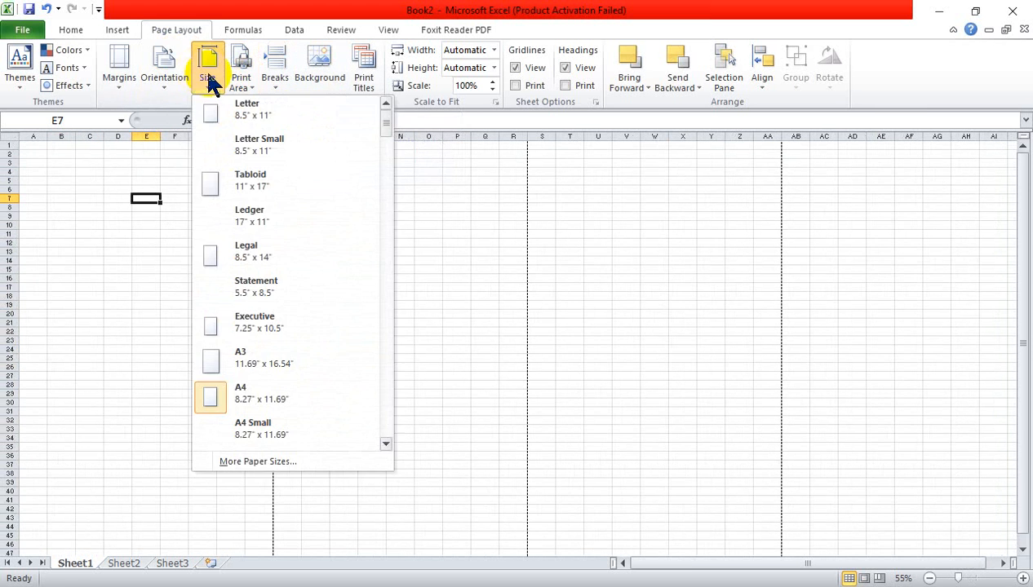
left_click(229, 399)
Set the picture images (1).png from the Pictures folder as the background of Sheet1.
left_click(338, 65)
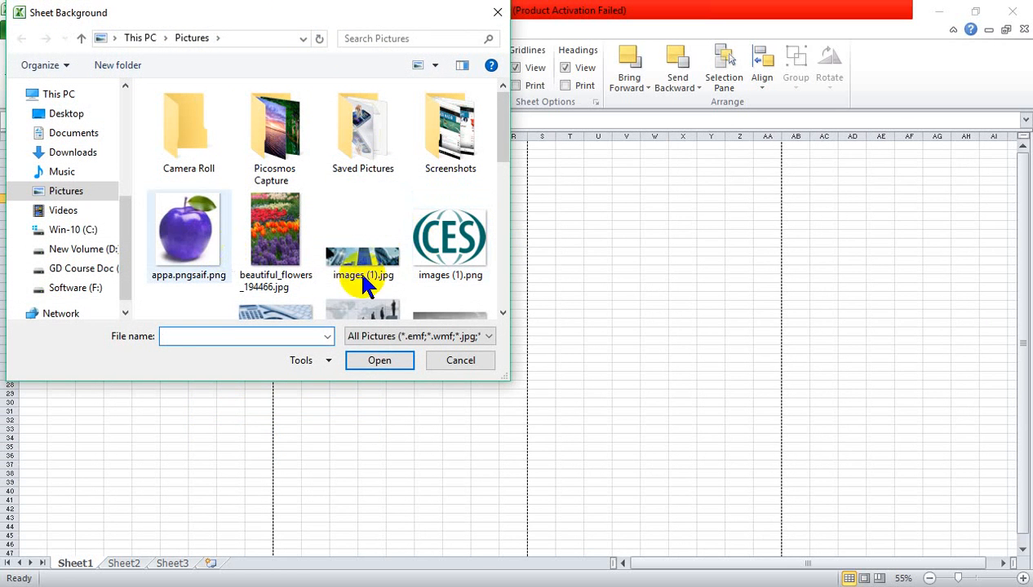
left_click(433, 253)
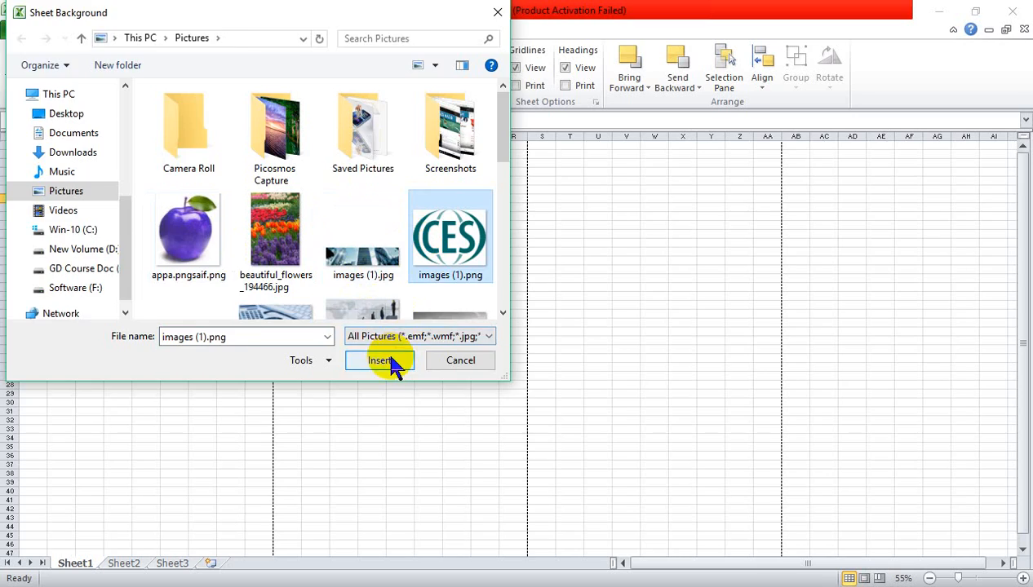
left_click(380, 361)
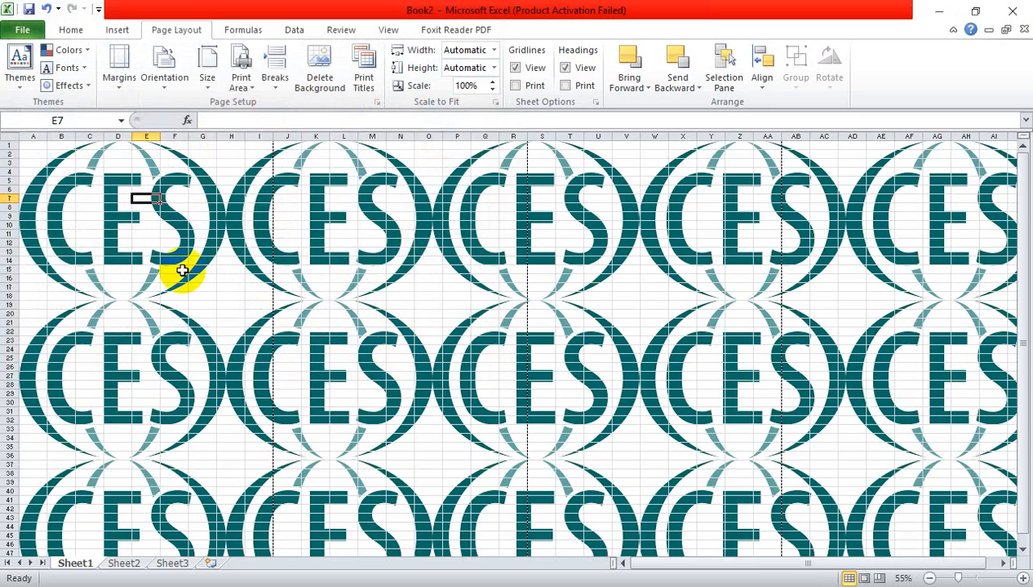
Examine the tiled sheet background up close and in the print preview, and return to the worksheet.
scroll(181, 271, "up", 9)
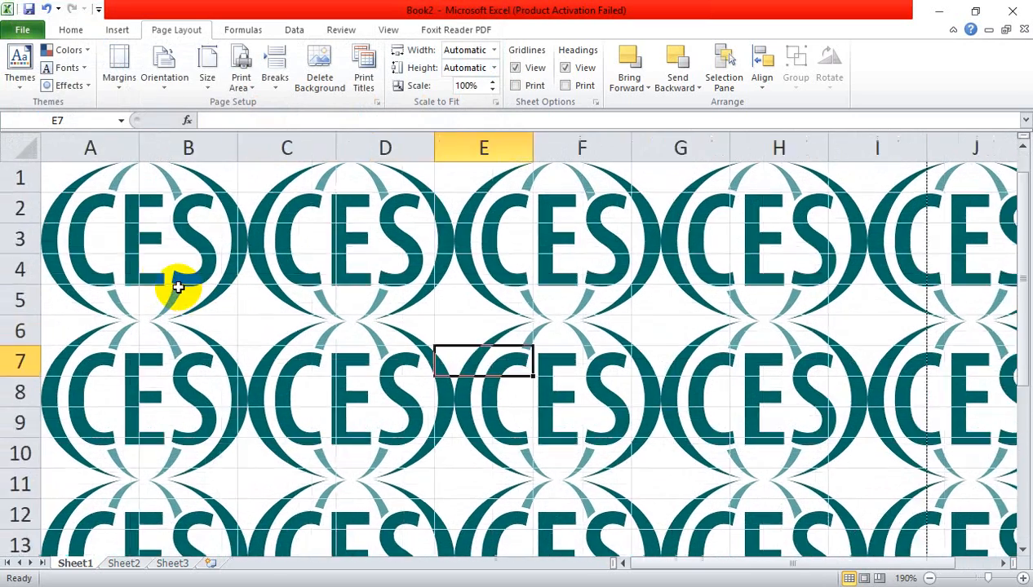
scroll(178, 287, "up", 5)
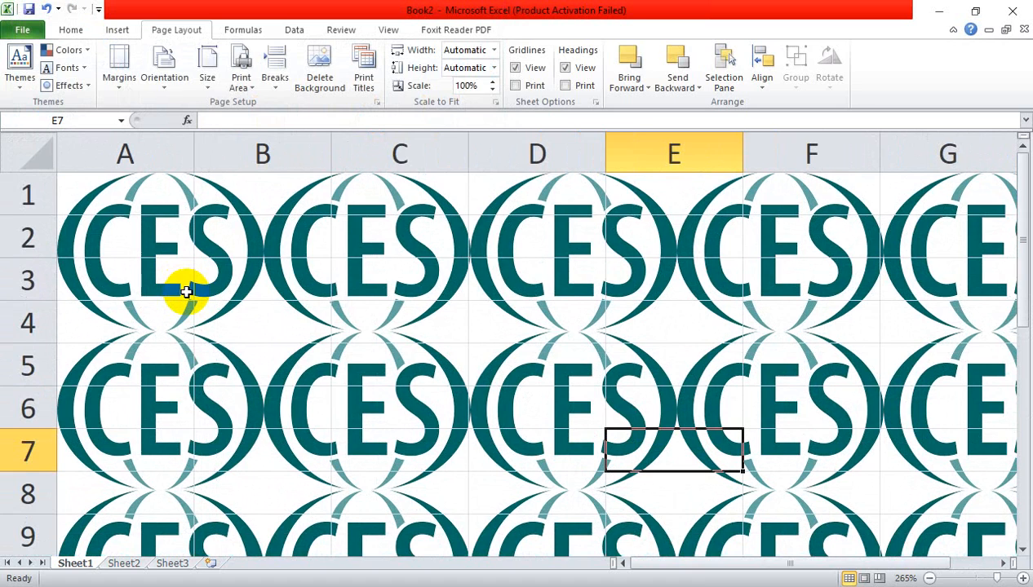
key("ctrl+p")
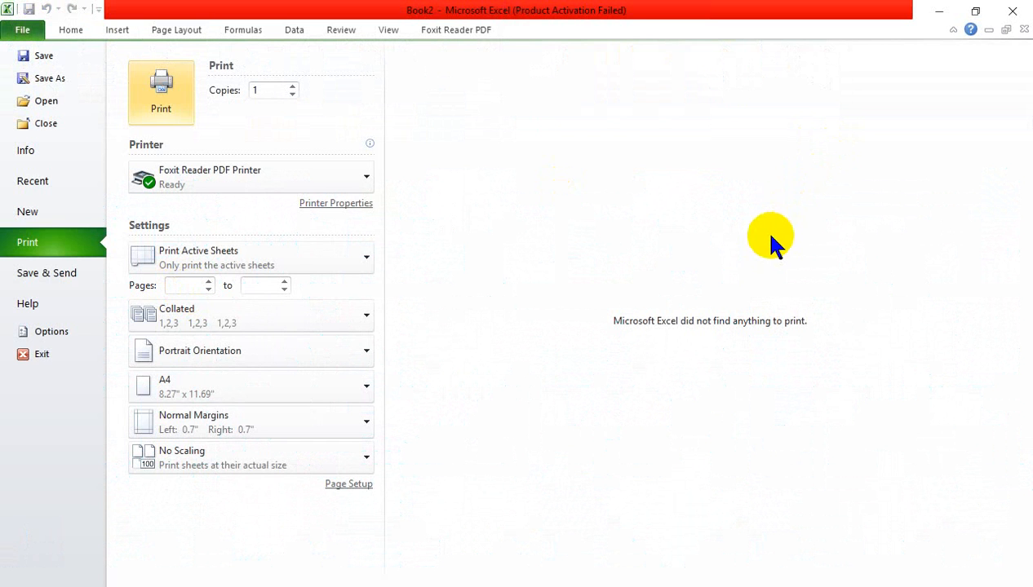
left_click(21, 29)
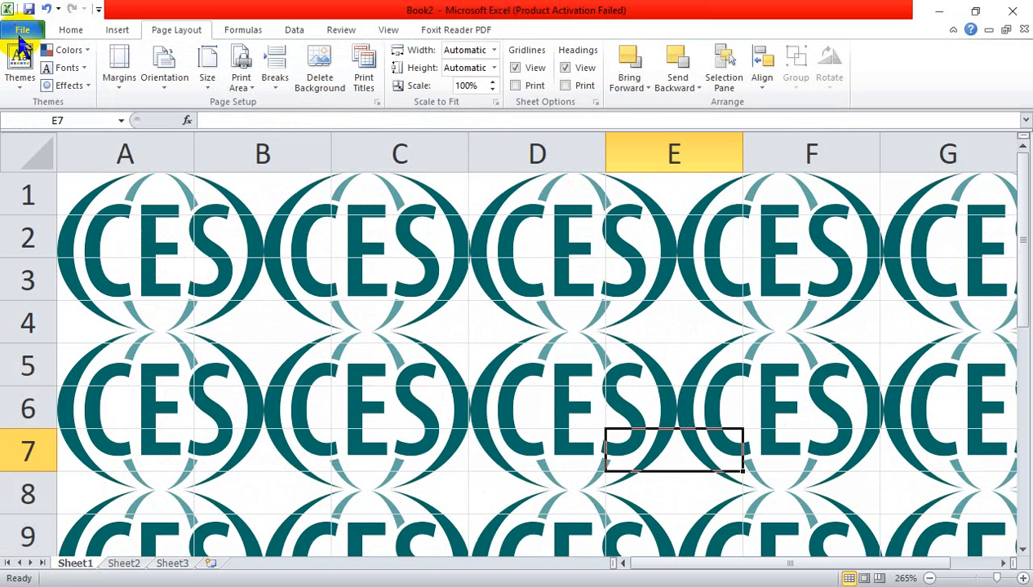
Fill cells A1:B2 with the sample text afasdfa, adfasdf, adfasdf and asdfsadf, row by row.
left_click(106, 205)
type("afa")
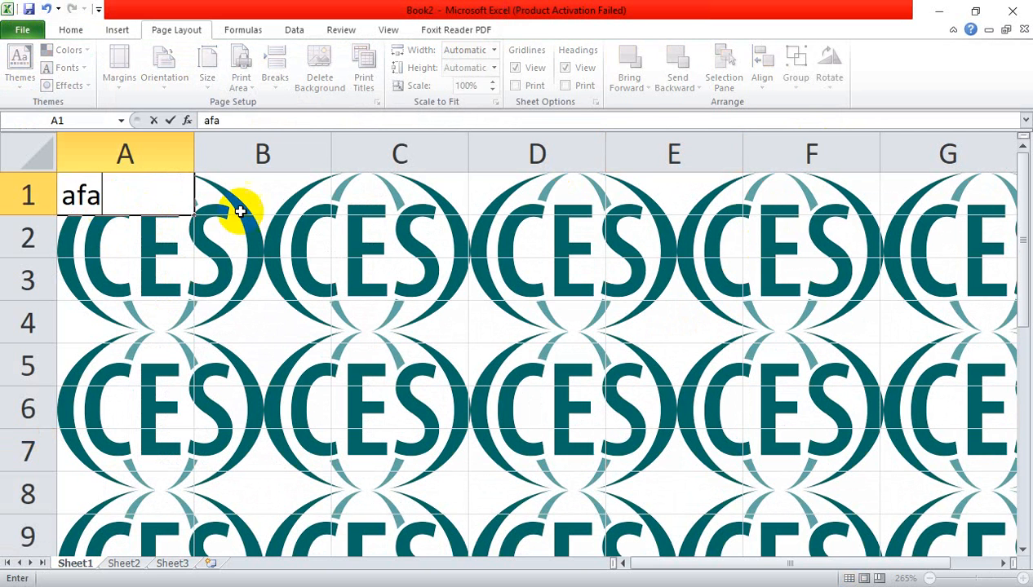
type("sdfa")
left_click(258, 187)
type("adfasdf")
left_click(145, 243)
type("adfasdf")
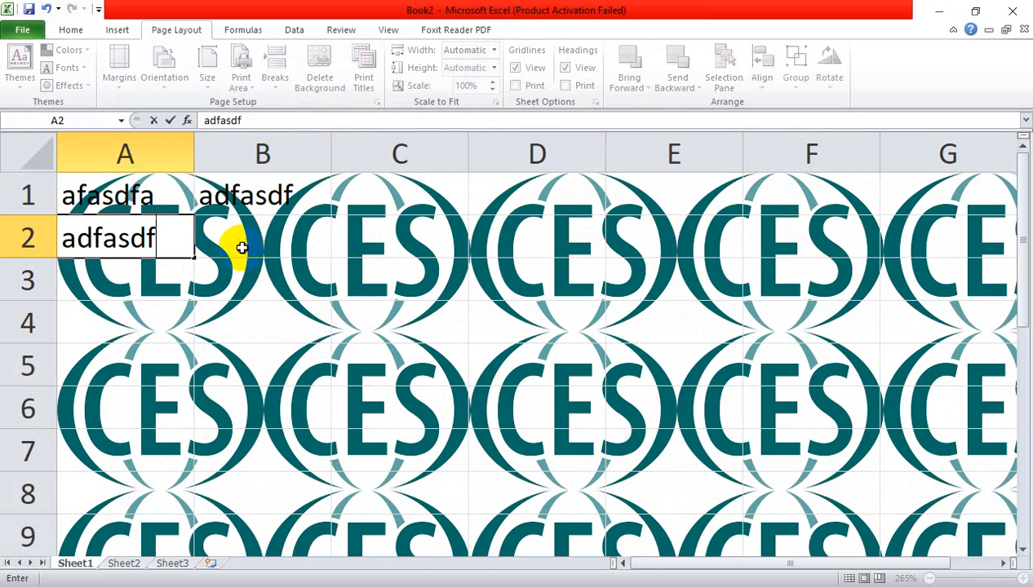
left_click(235, 242)
type("asdfsadf")
Fill cells A3:B4 with the sample text sadfsdaf, asdfsadf, adfsdaf and asdfsadf, row by row.
left_click(175, 284)
type("sadfsdaf")
left_click(250, 283)
type("asdf")
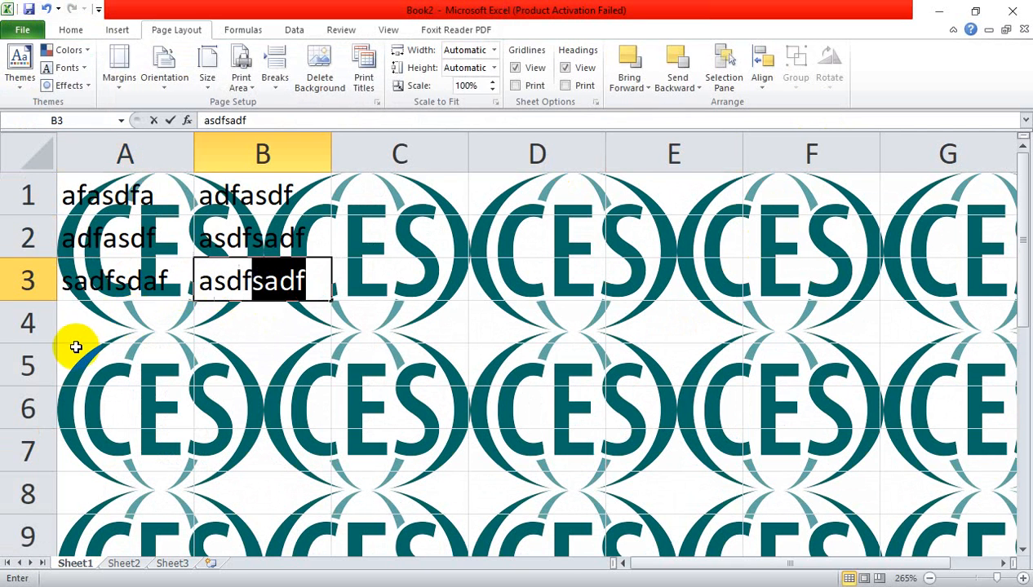
left_click(76, 338)
type("adfsdaf")
left_click(242, 320)
type("asdfsadf")
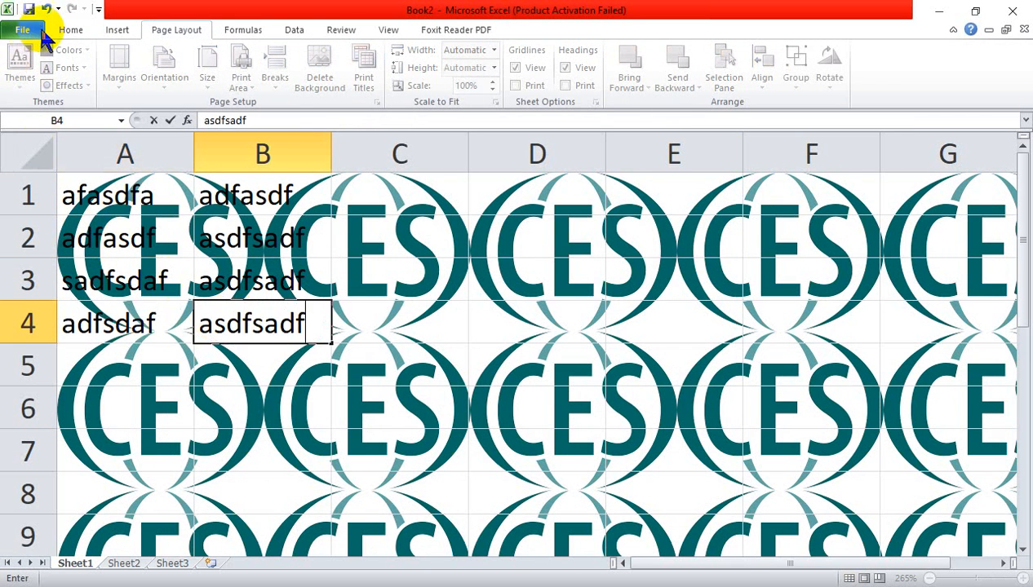
Check whether the background appears with the sample text in the print preview, and return to the worksheet.
left_click(22, 29)
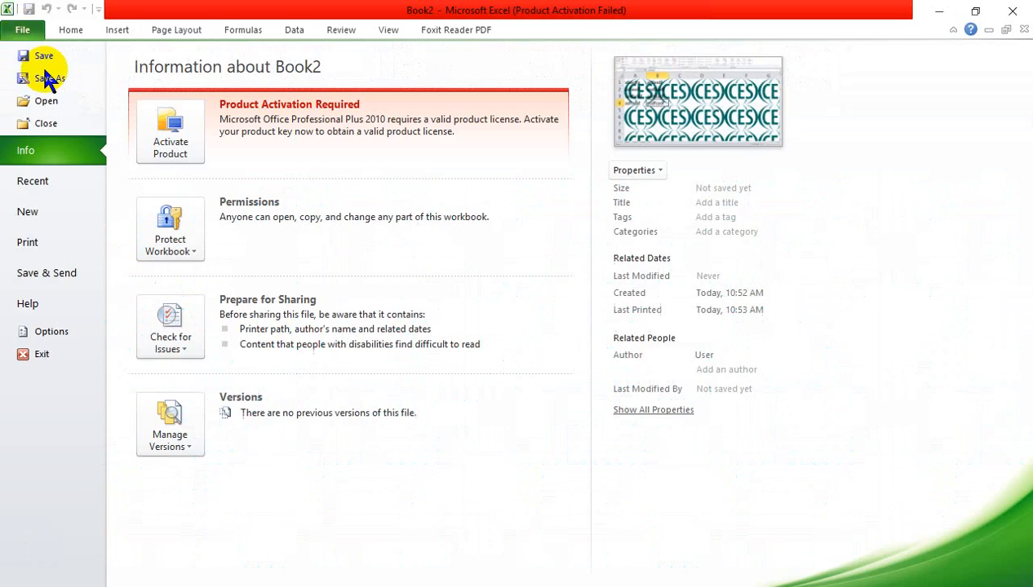
left_click(33, 243)
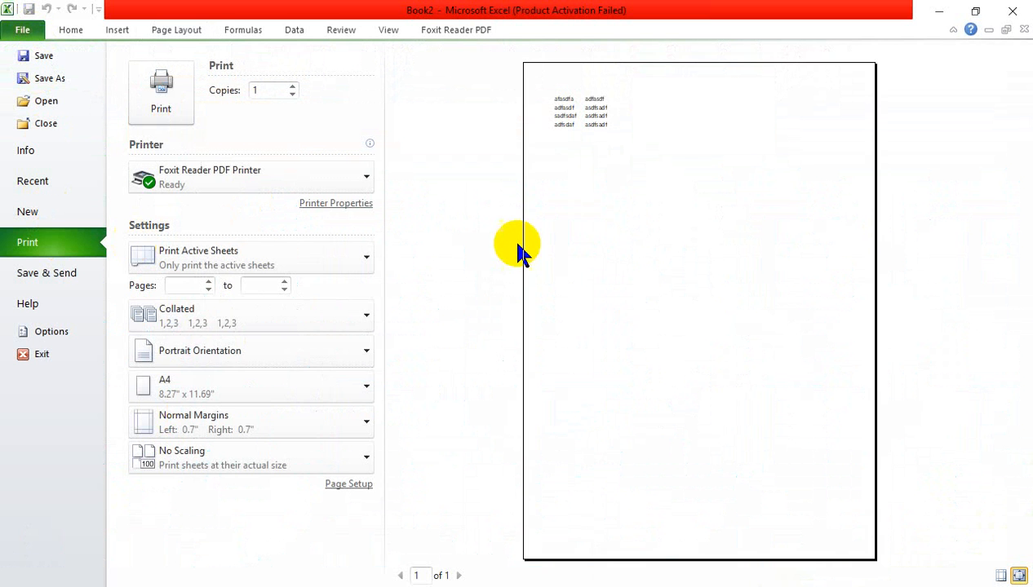
left_click(689, 188)
left_click(690, 193)
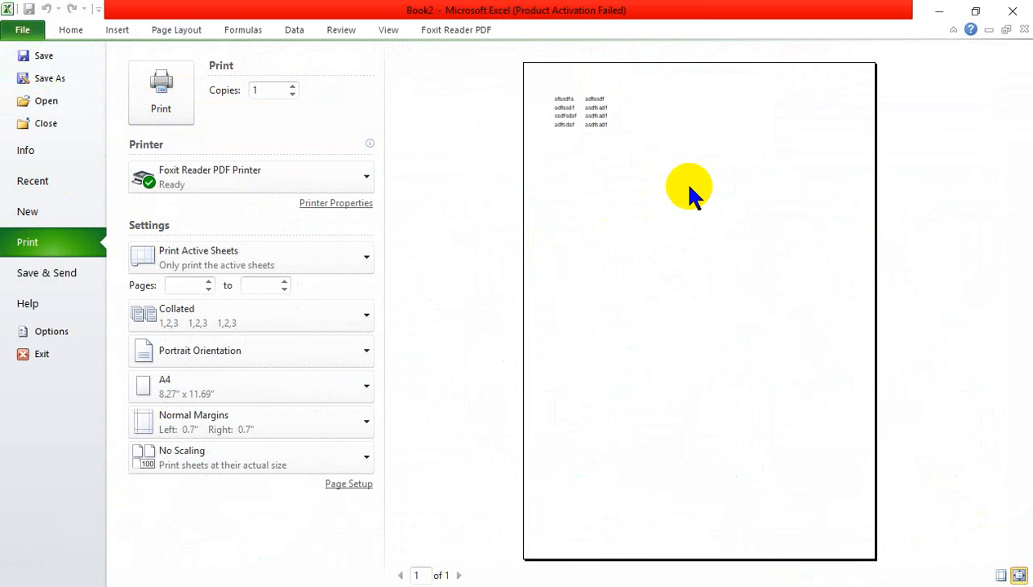
left_click(36, 31)
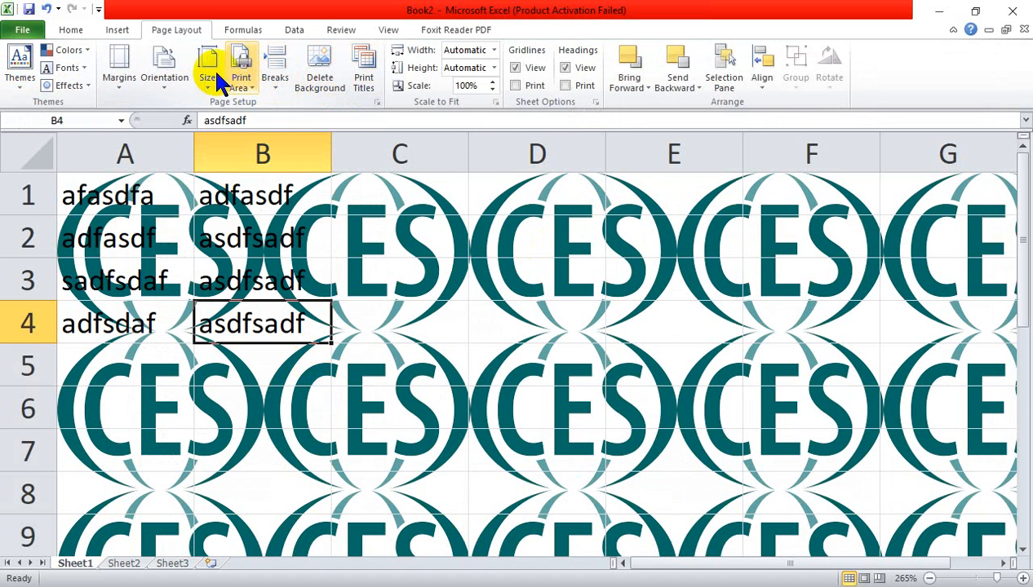
Delete the background picture from Sheet1.
left_click(325, 85)
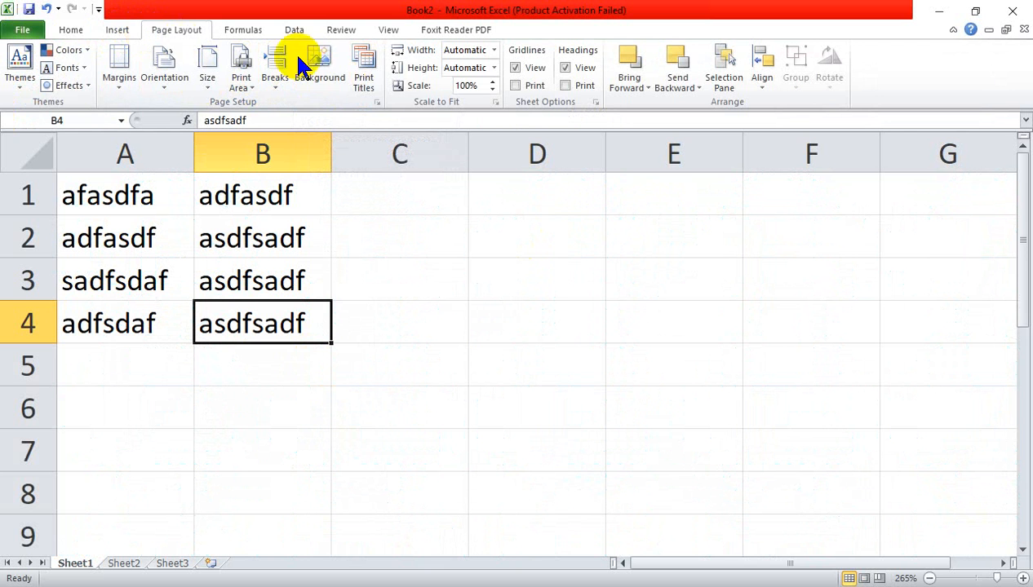
left_click(110, 28)
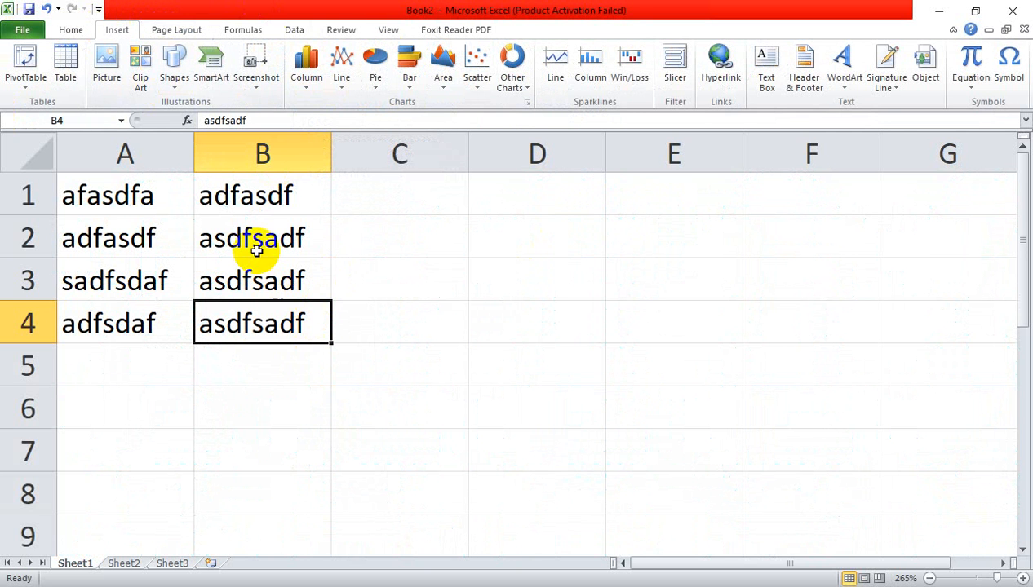
scroll(334, 399, "down", 3)
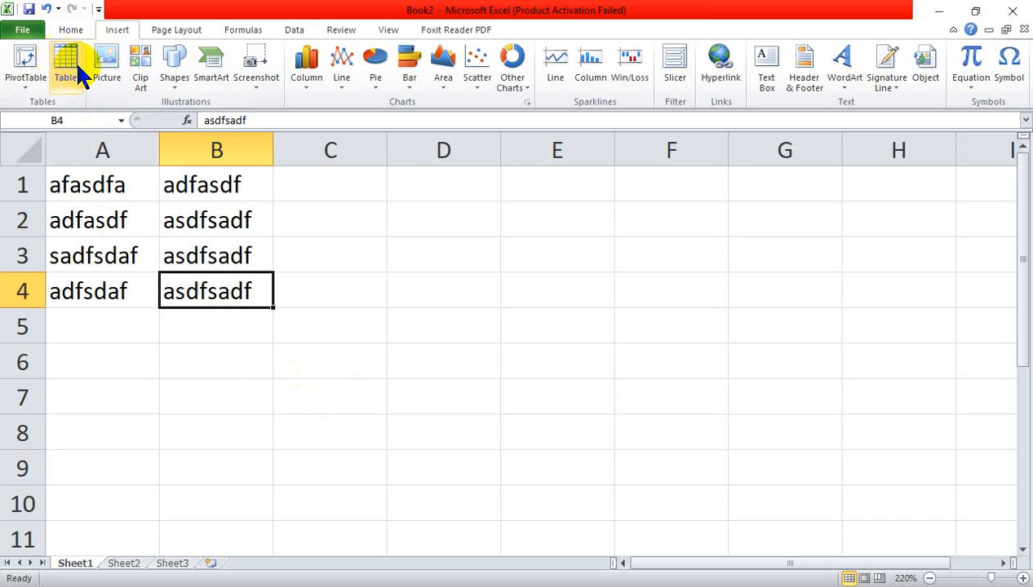
left_click(211, 377)
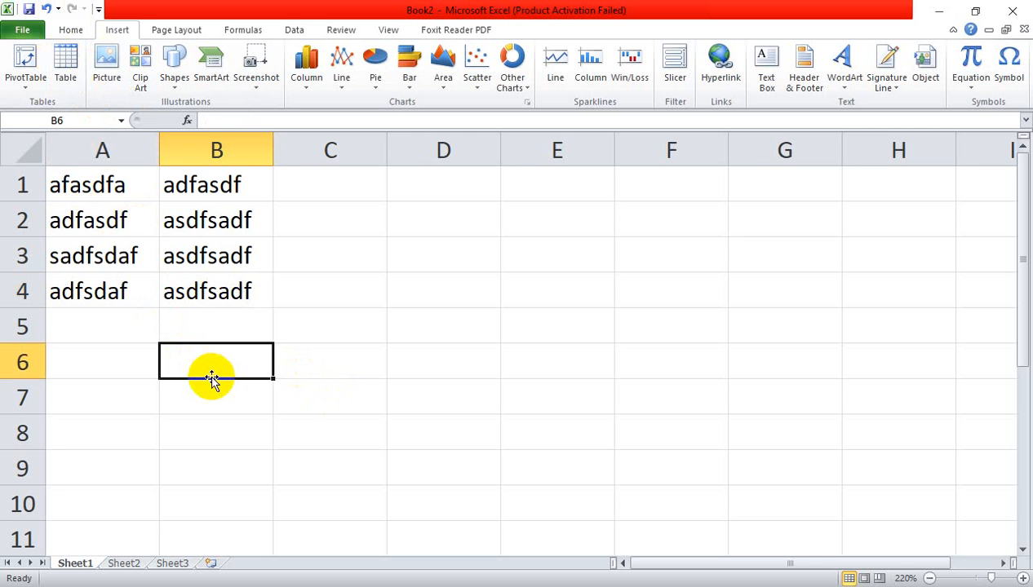
scroll(209, 378, "down", 4)
scroll(209, 378, "up", 3)
left_click_drag(63, 290, 388, 503)
left_click(275, 355)
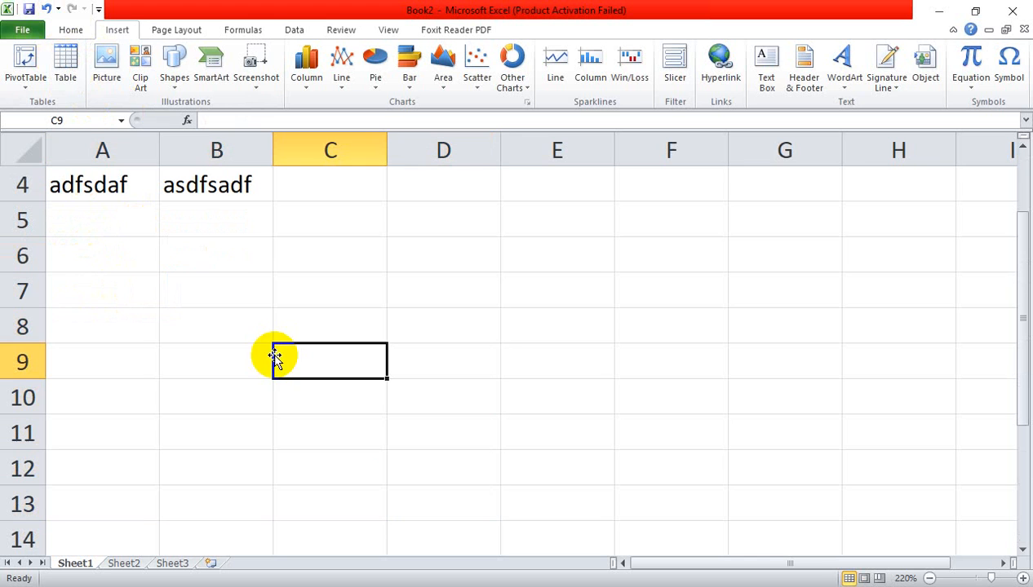
left_click(68, 76)
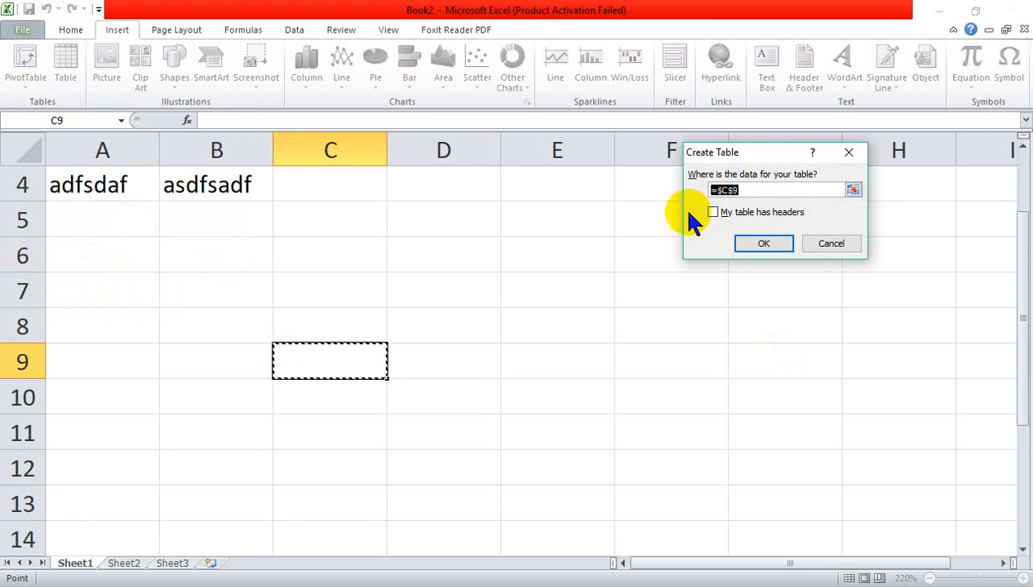
left_click(848, 153)
left_click_drag(143, 292, 462, 410)
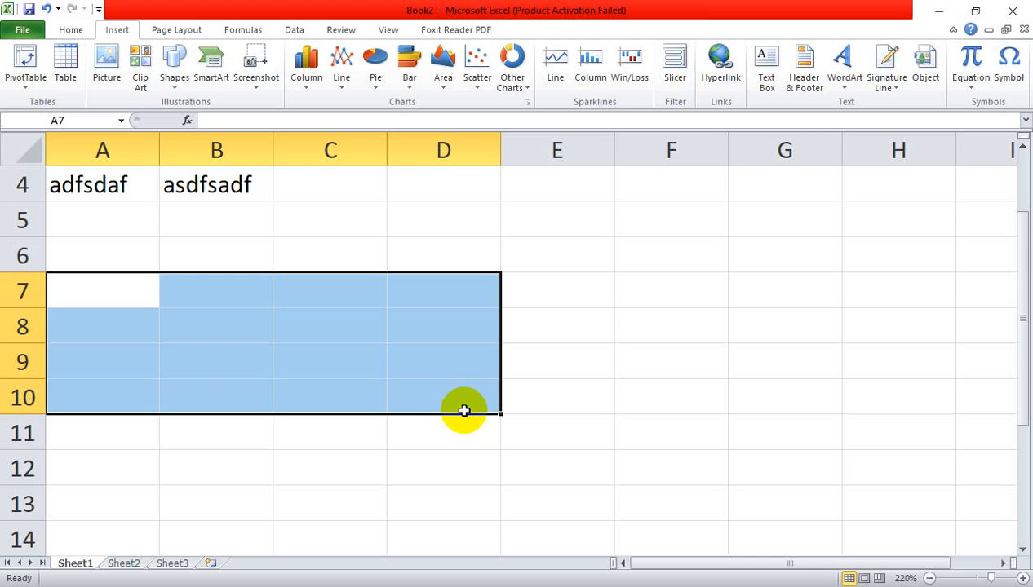
left_click(581, 336)
Insert the picture images (1).png into Sheet1 and place it below the sample text, starting at row 5.
left_click(108, 74)
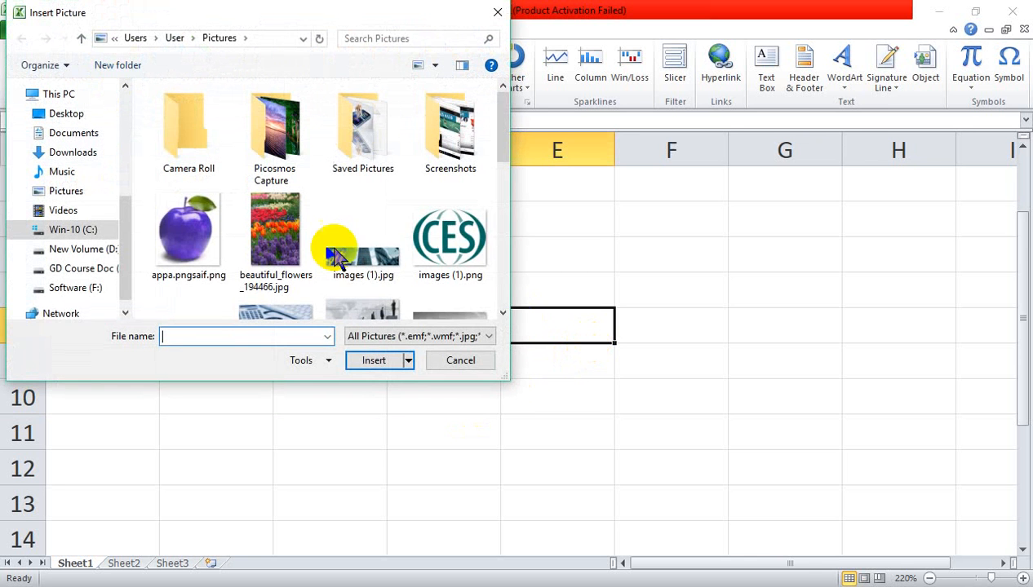
left_click(449, 237)
left_click(372, 360)
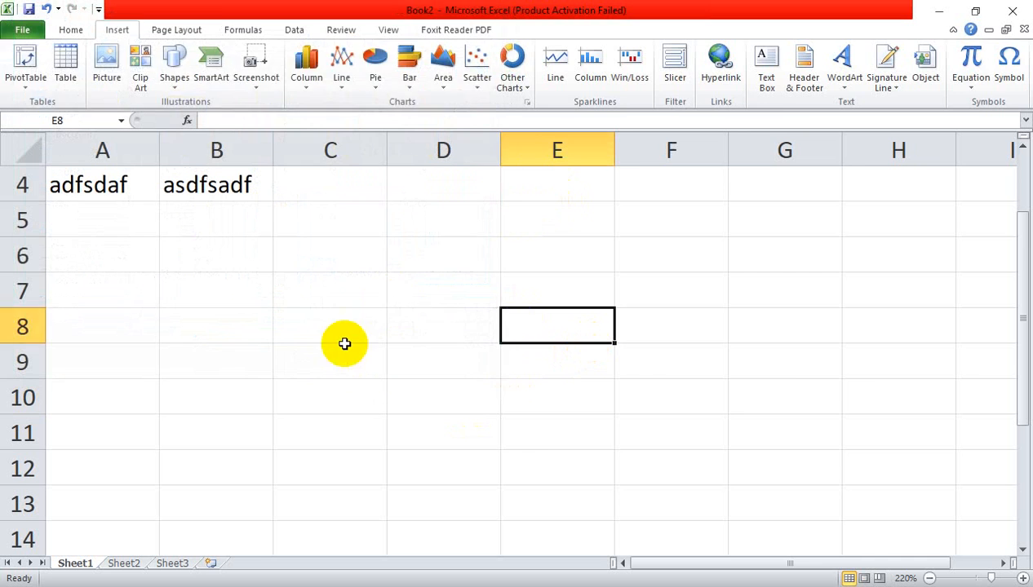
left_click_drag(606, 403, 393, 432)
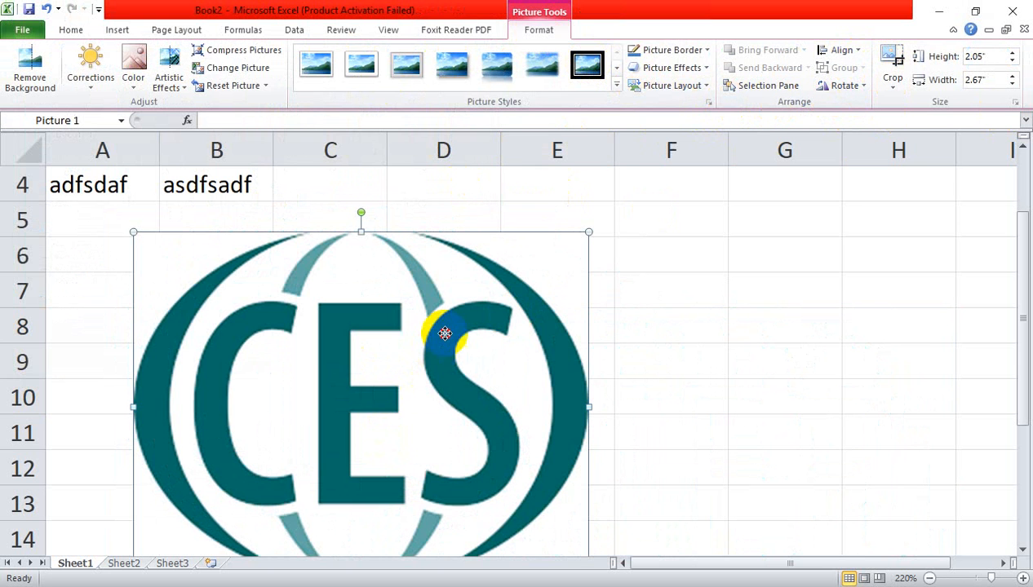
left_click_drag(438, 341, 451, 325)
Recolor the CES picture with the pale washed-out variation and reposition it just below row 4, across columns A to E.
left_click(132, 72)
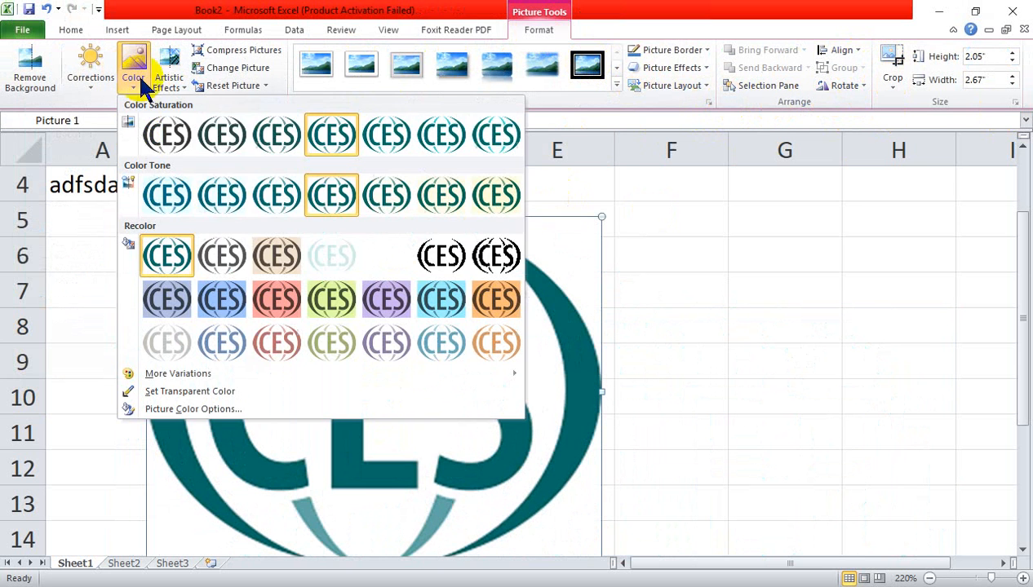
left_click(338, 261)
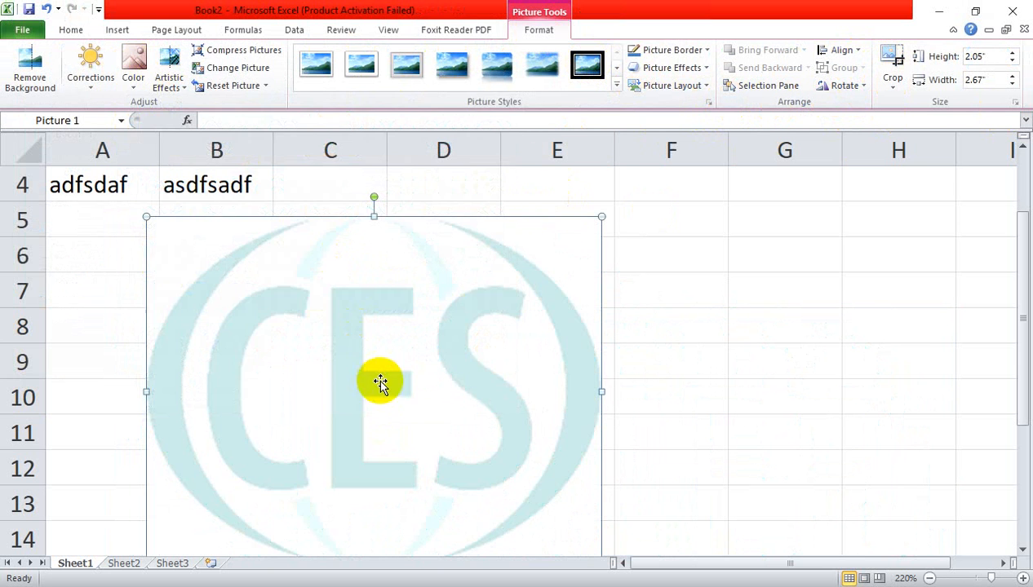
left_click_drag(380, 383, 321, 347)
left_click_drag(371, 383, 357, 376)
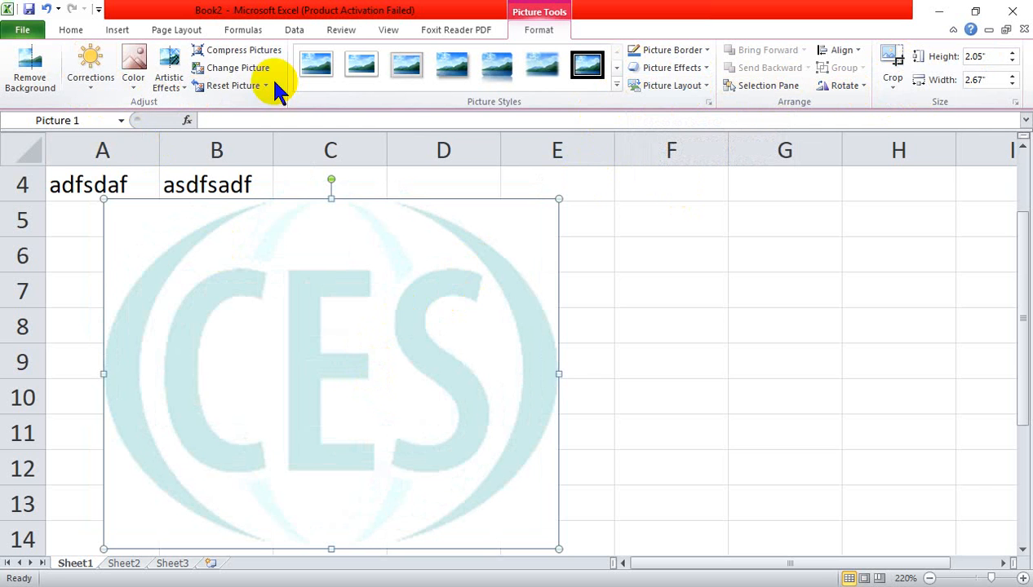
Move the faded CES picture to columns C through F, starting at row 5.
left_click_drag(441, 406, 430, 425)
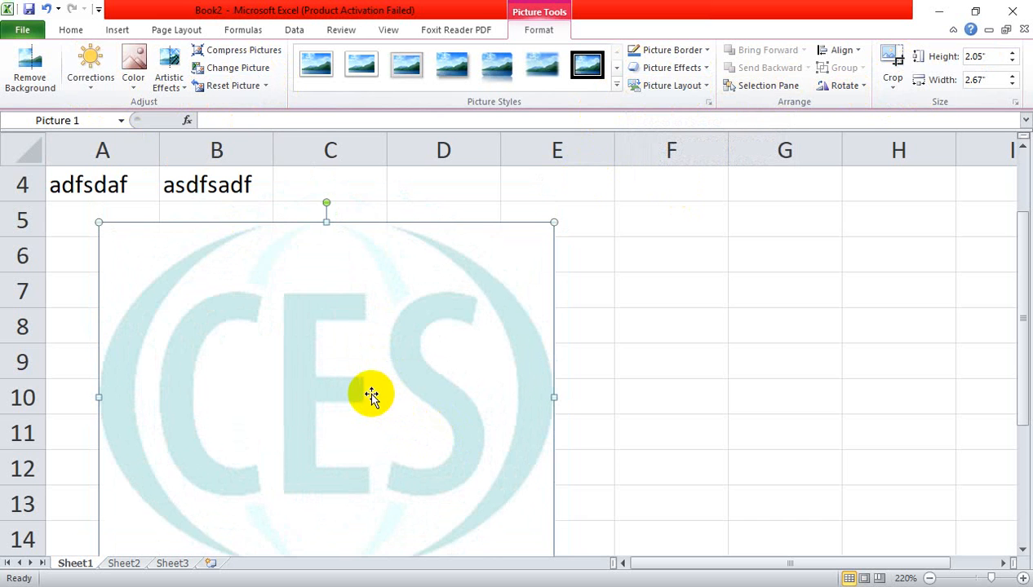
left_click_drag(385, 490, 558, 471)
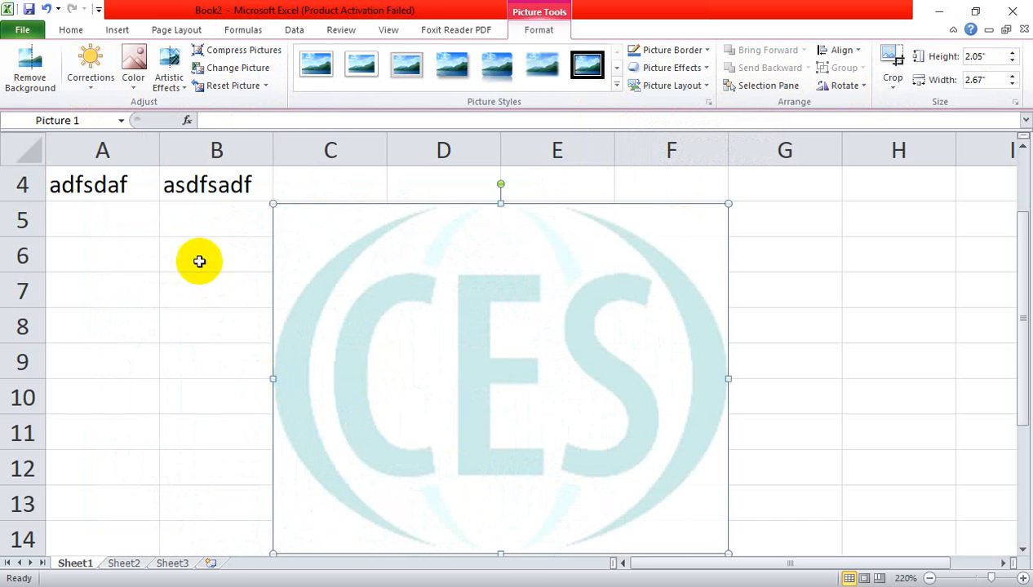
left_click(109, 213)
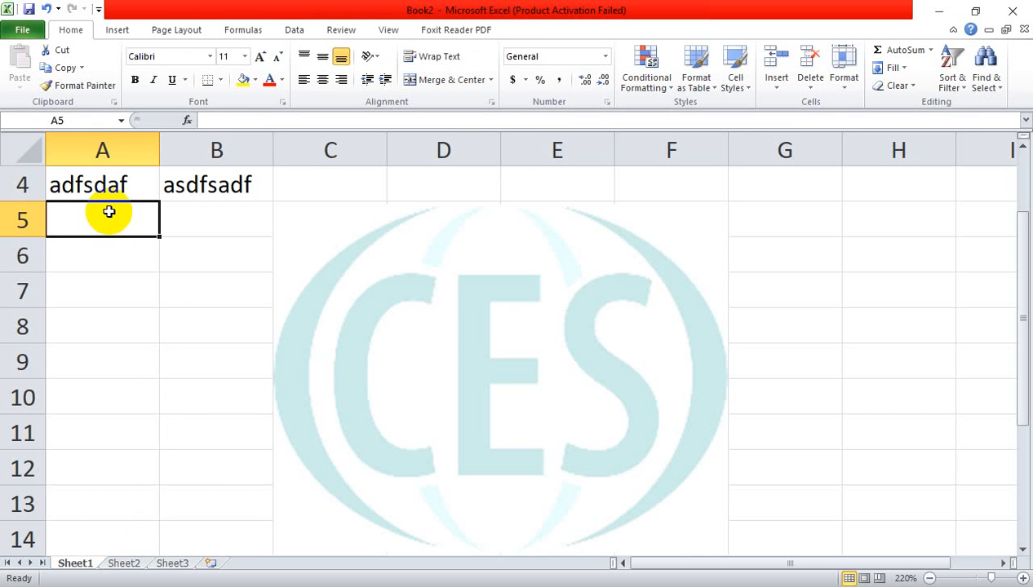
Try converting the sample text in A1:B4 into a table without existing headers, and undo the conversion.
left_click(116, 29)
left_click(66, 66)
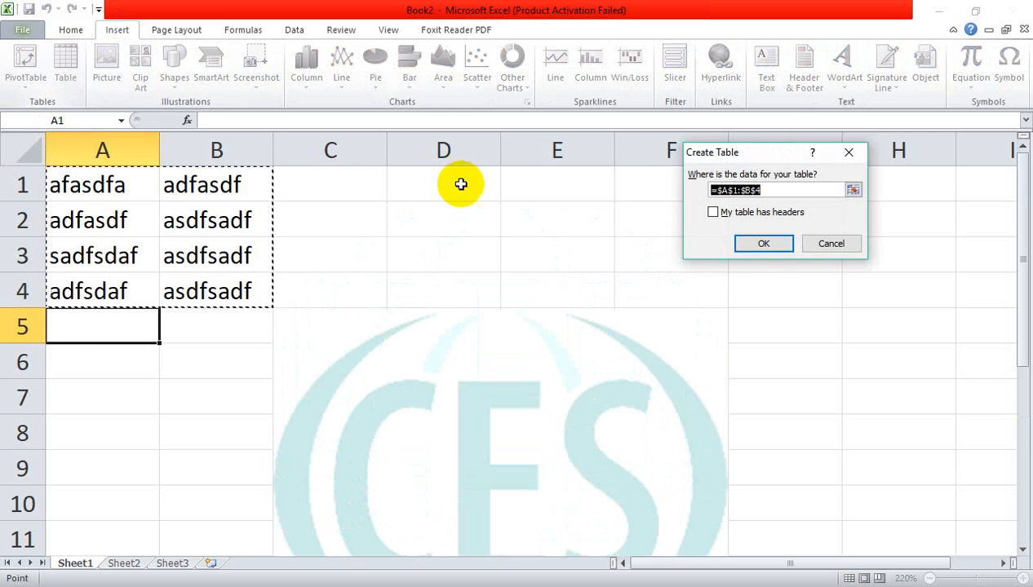
left_click(767, 245)
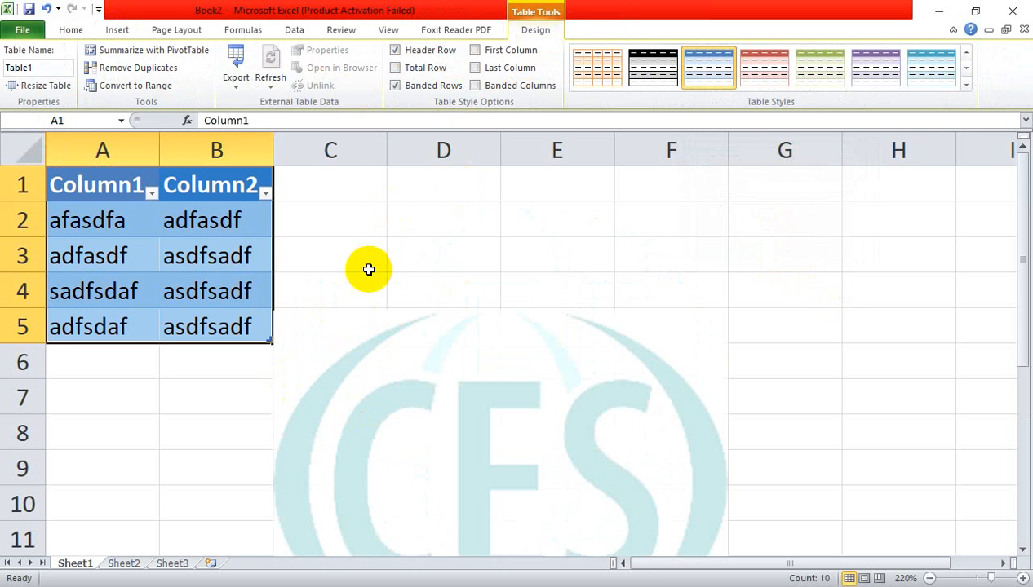
key("ctrl+z")
left_click(325, 331)
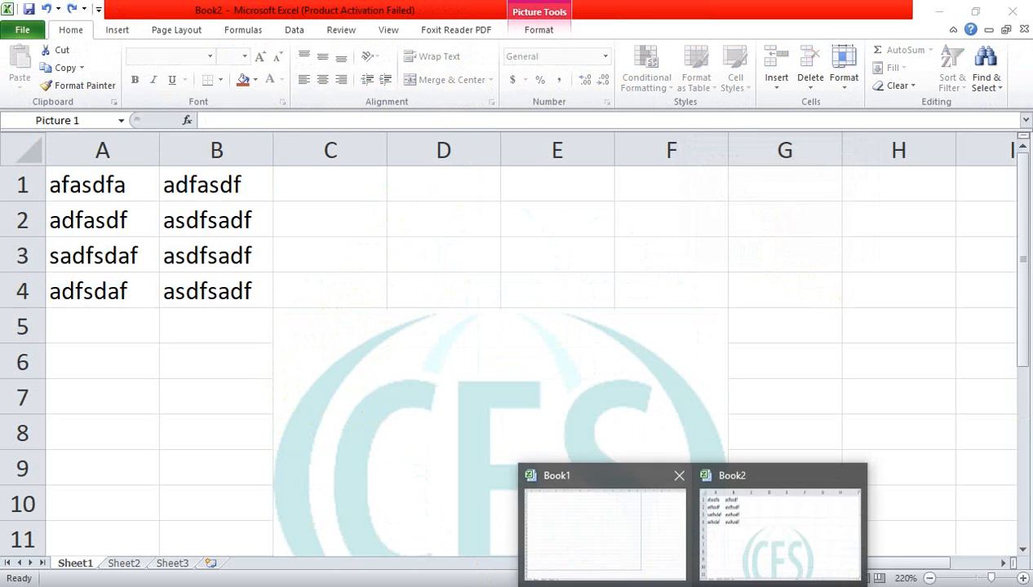
Switch to Microsoft Word 2010, dismiss the activation wizard, and insert a table with four columns and four rows.
key("super")
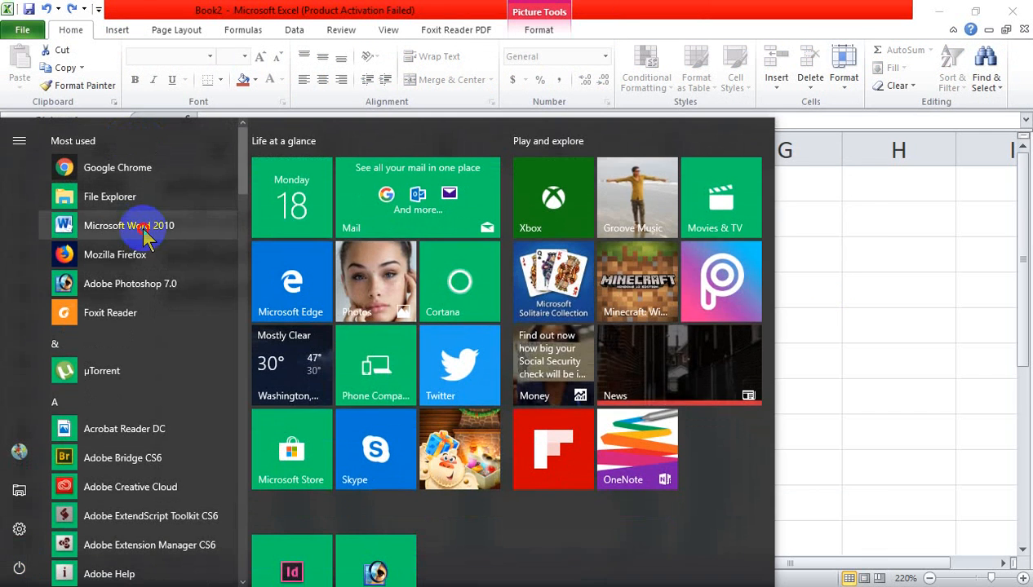
left_click(138, 226)
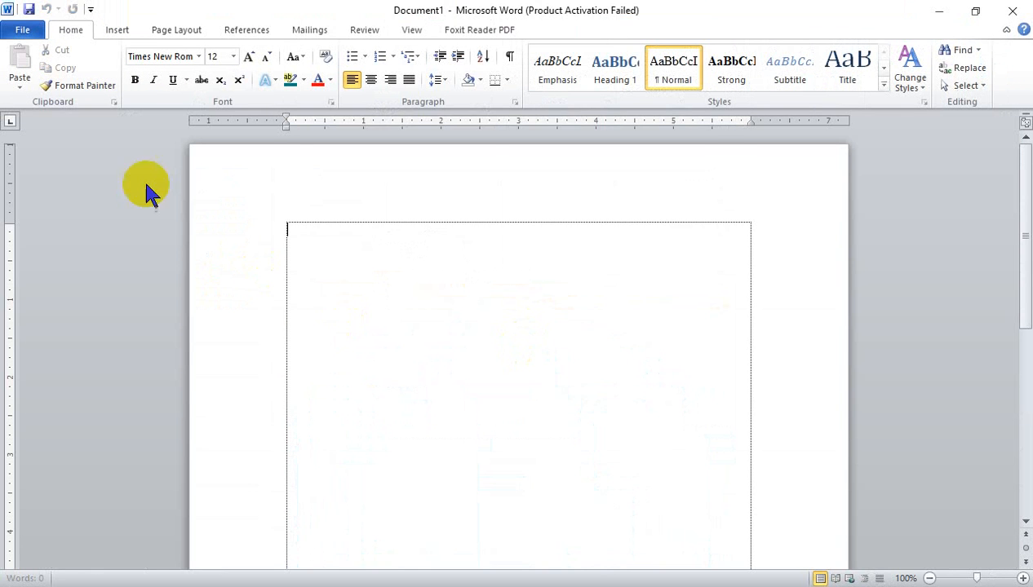
left_click(674, 454)
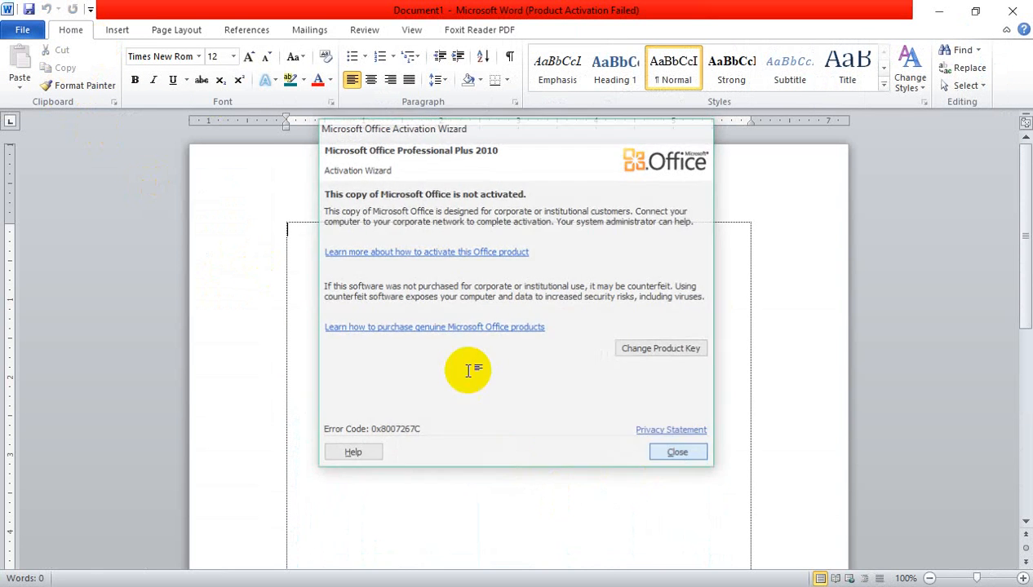
left_click(120, 29)
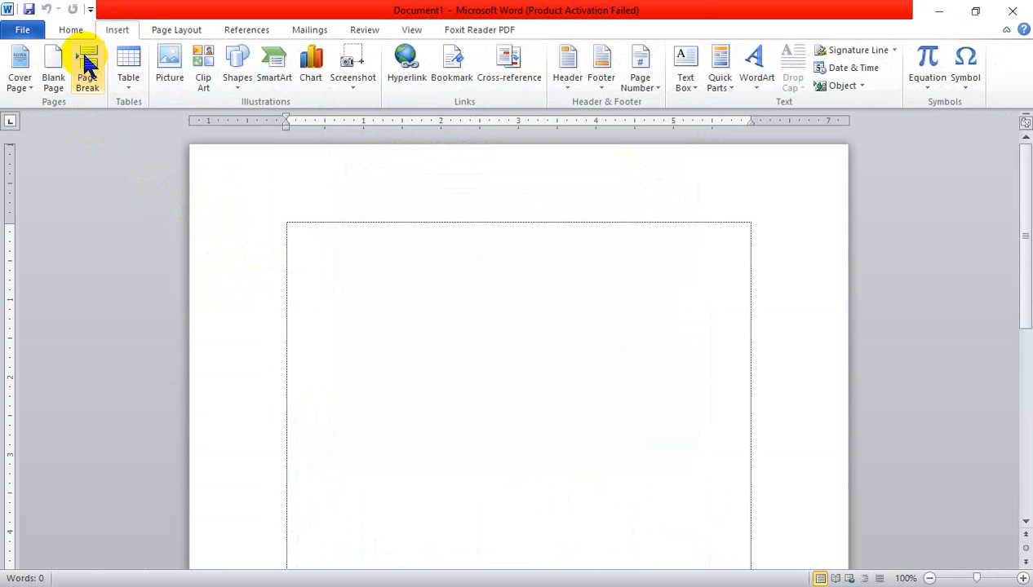
left_click(130, 64)
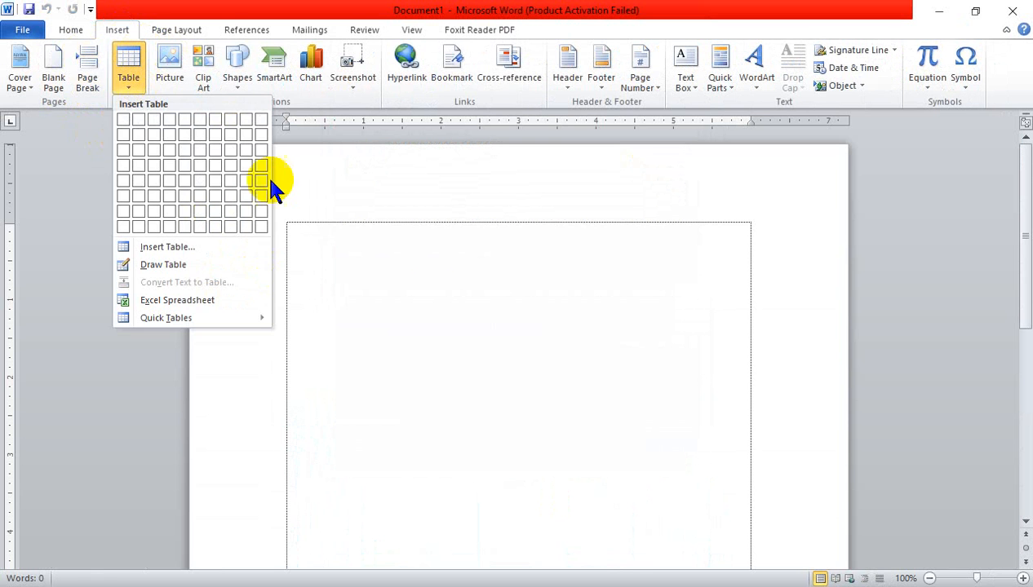
left_click(172, 163)
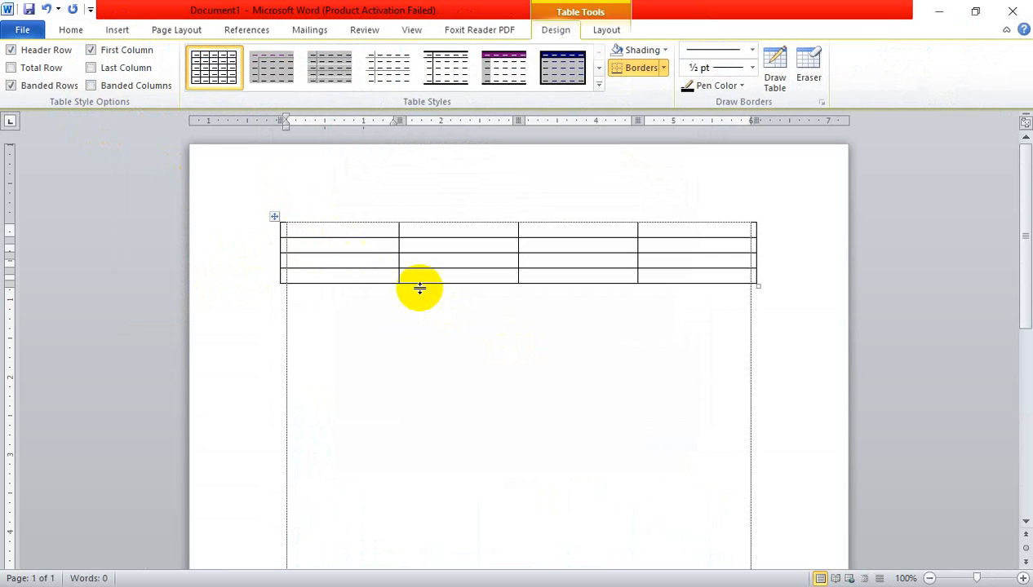
Make the first row of the Word table taller and draw a diagonal line across its first cell.
left_click_drag(348, 237, 345, 280)
left_click(775, 61)
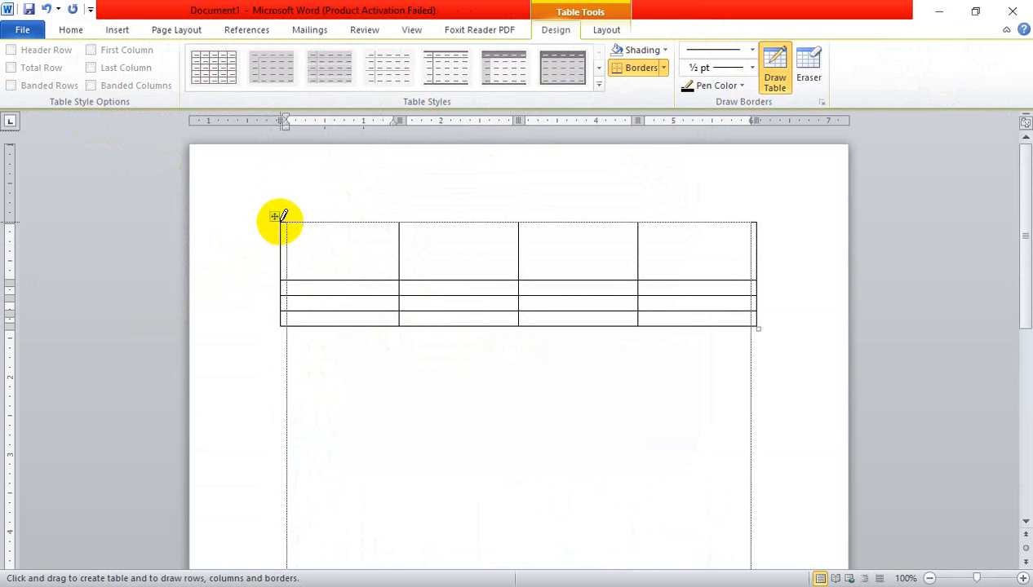
mouse_move(283, 218)
left_mouse_down()
mouse_move(369, 274)
mouse_move(400, 280)
left_mouse_up()
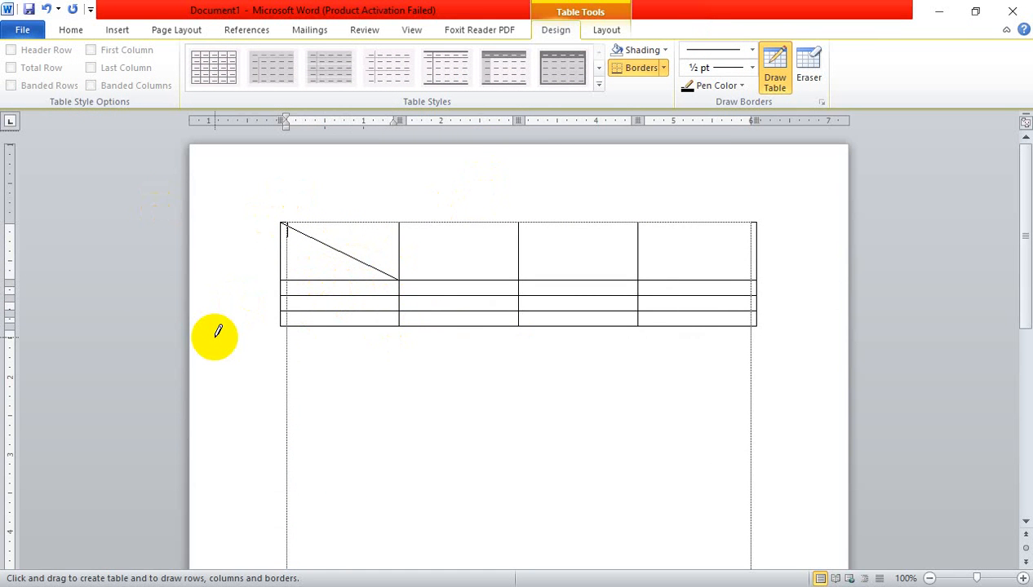
Switch back to Book2 in Excel and delete the CES picture after trying it smaller over the sample text.
mouse_move(703, 576)
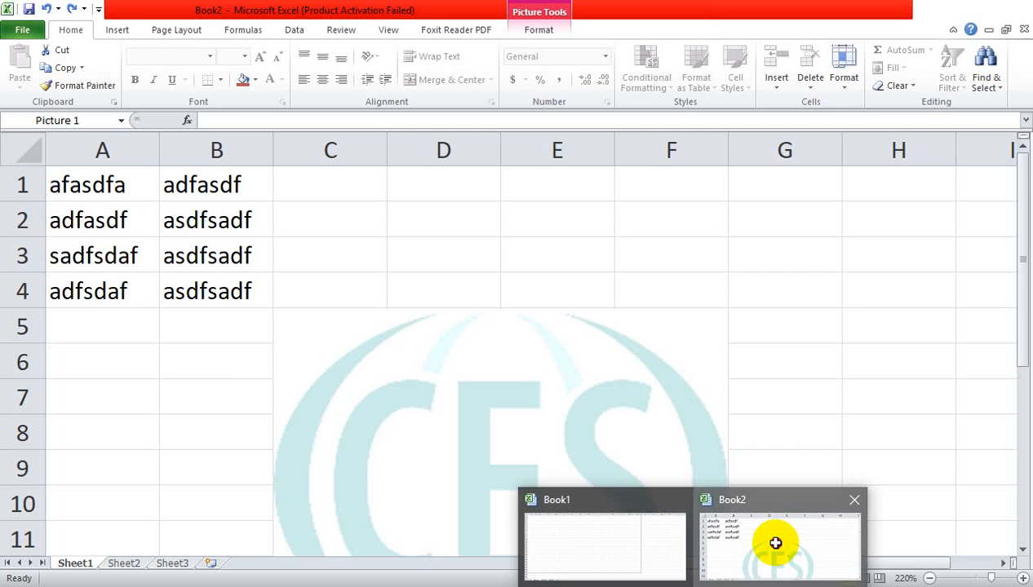
left_click(776, 545)
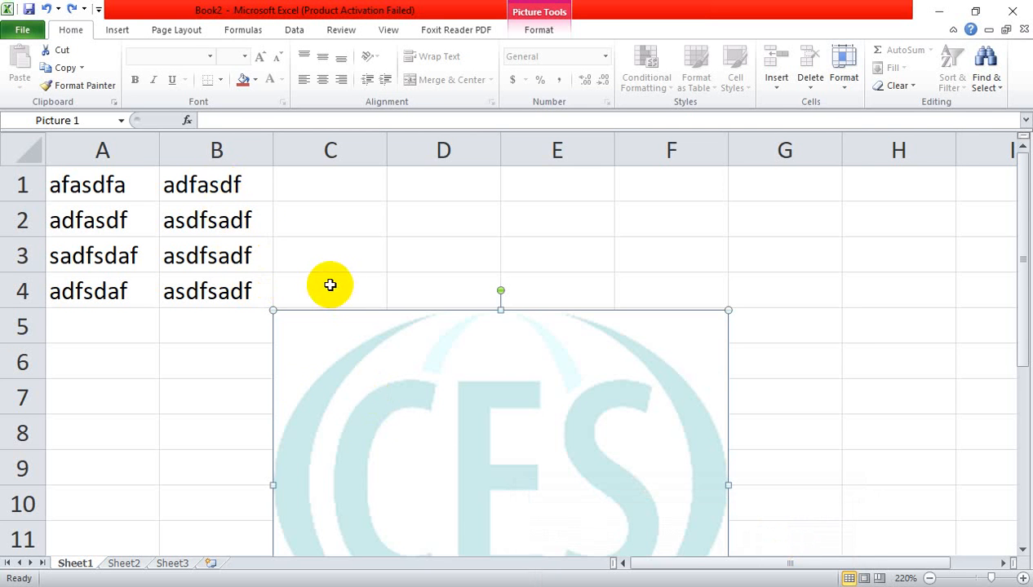
left_click_drag(422, 473, 297, 377)
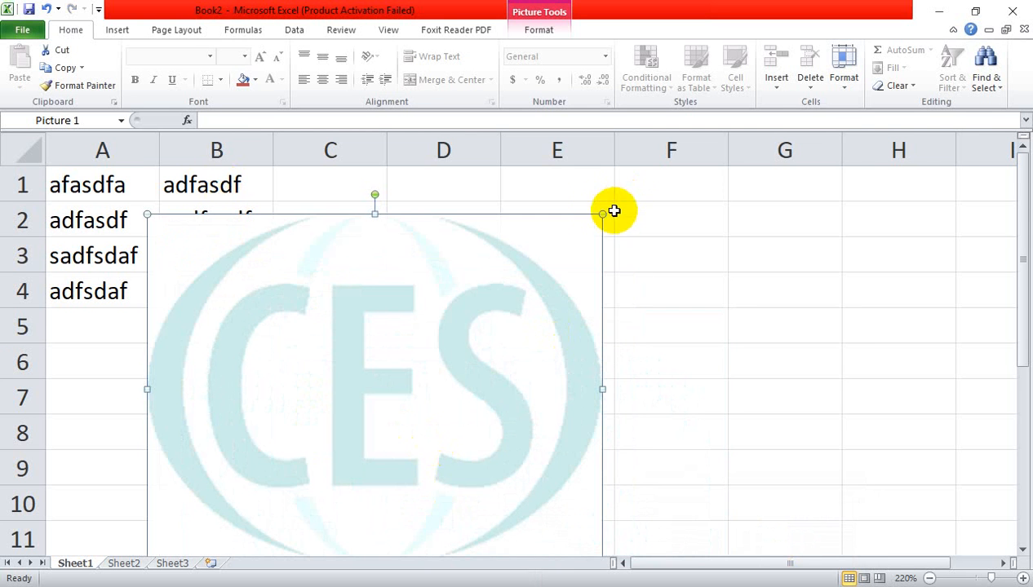
left_click_drag(602, 216, 313, 432)
left_click_drag(270, 522, 302, 318)
left_click_drag(341, 353, 235, 293)
left_click_drag(109, 202, 492, 387)
key("Delete")
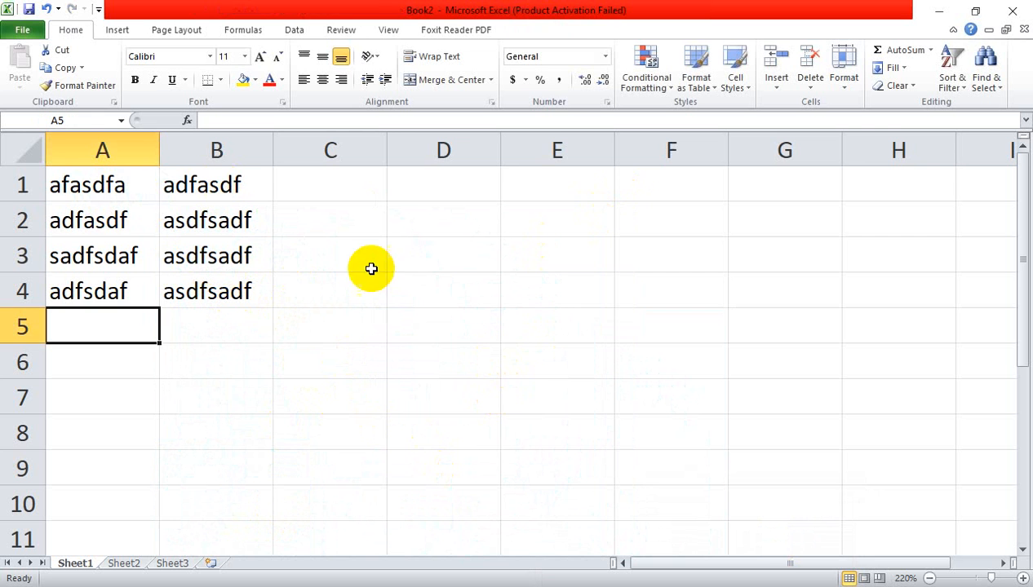
Clear the sample text from the range A1:C7 on Sheet1.
scroll(267, 254, "down", 3)
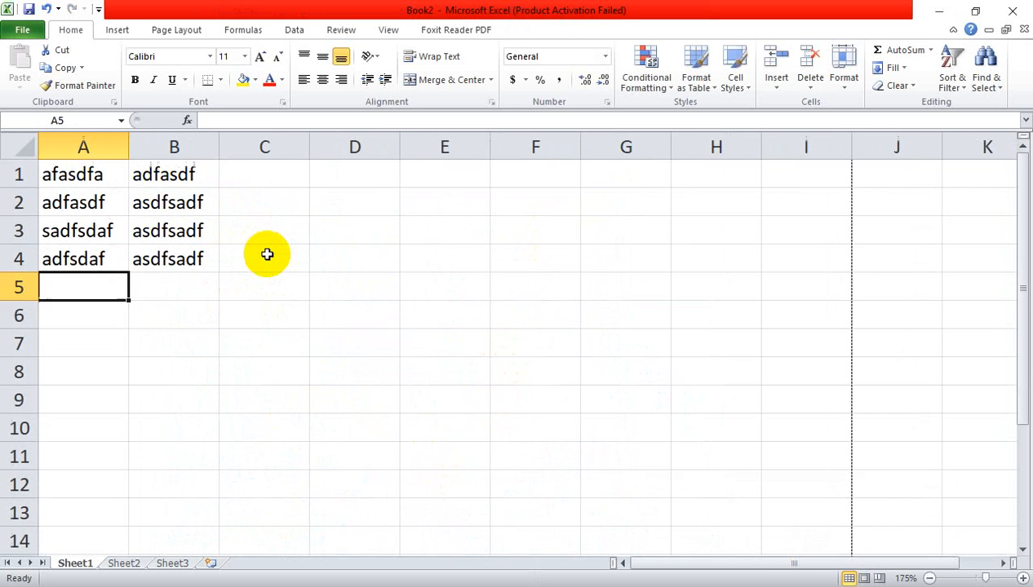
scroll(311, 380, "down", 4)
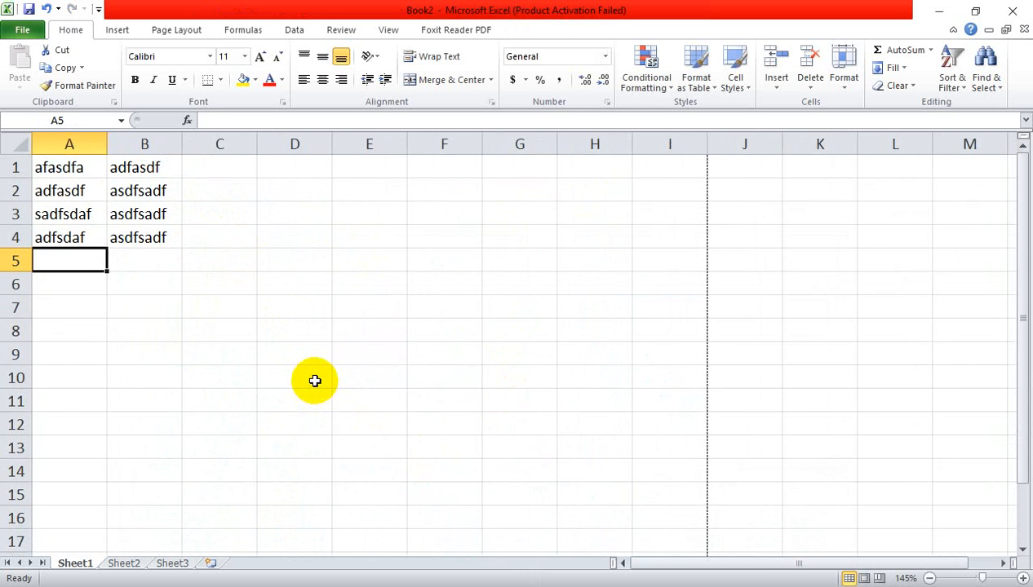
scroll(315, 380, "down", 5)
scroll(315, 381, "up", 5)
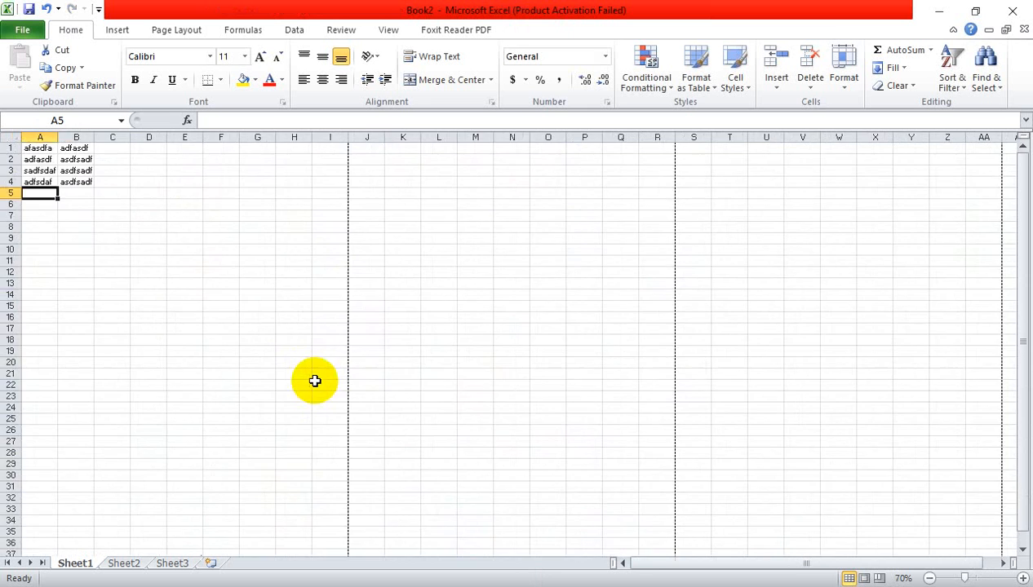
left_click_drag(155, 272, 40, 163)
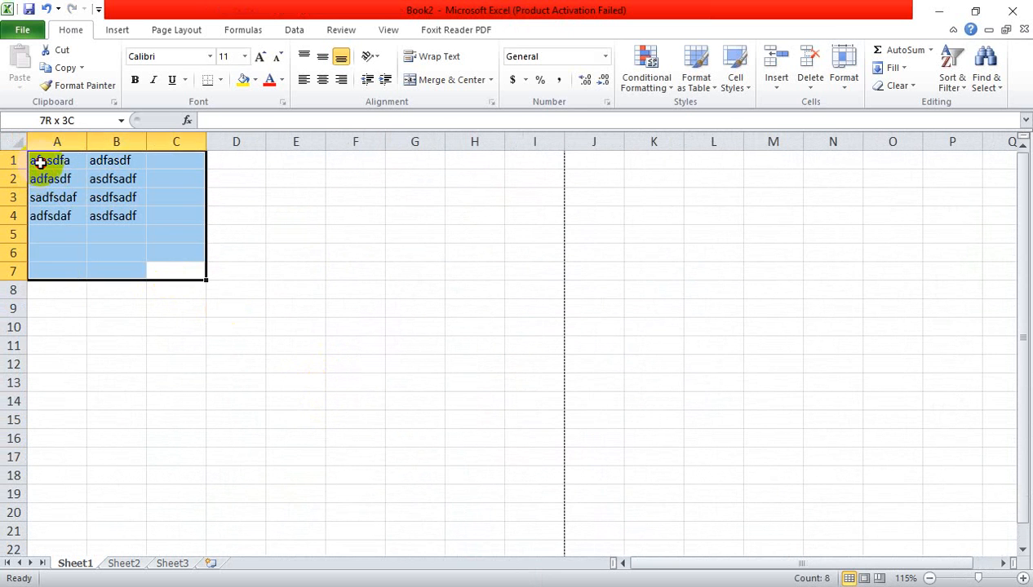
key("Delete")
left_click(286, 357)
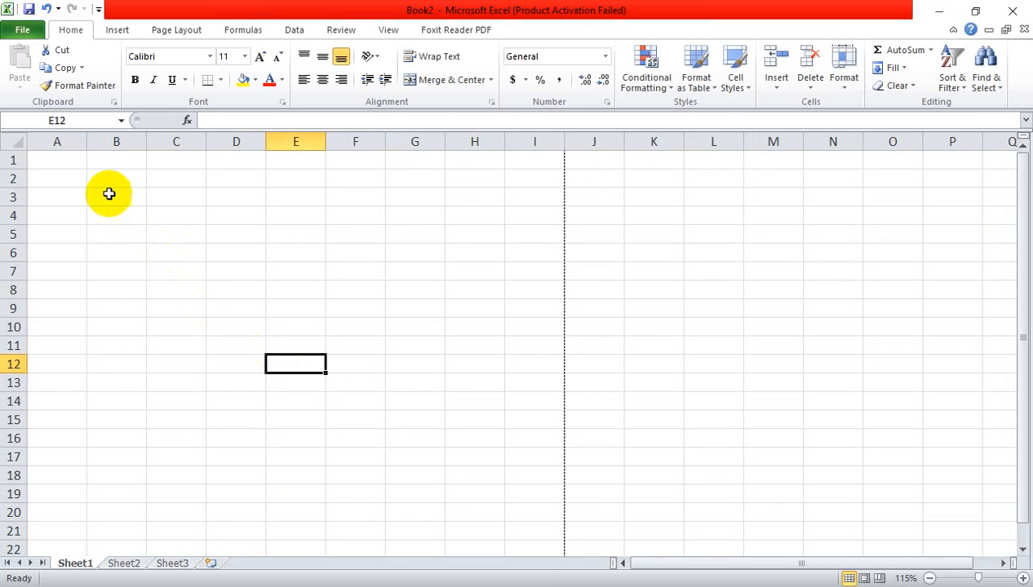
Enter the heading Shyamoli Ideal Technical College in cell A1.
left_click(64, 184)
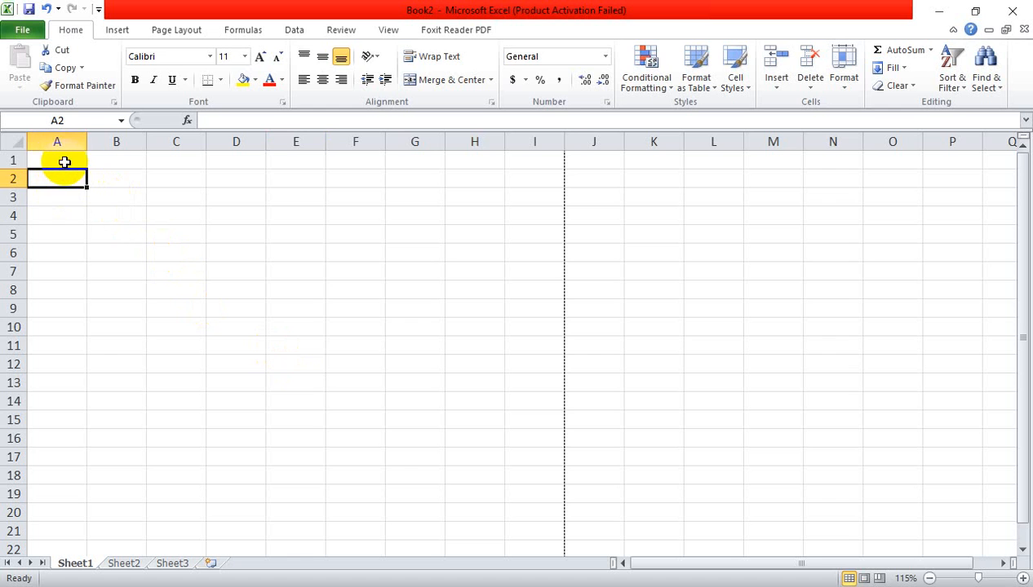
left_click(65, 161)
type("S")
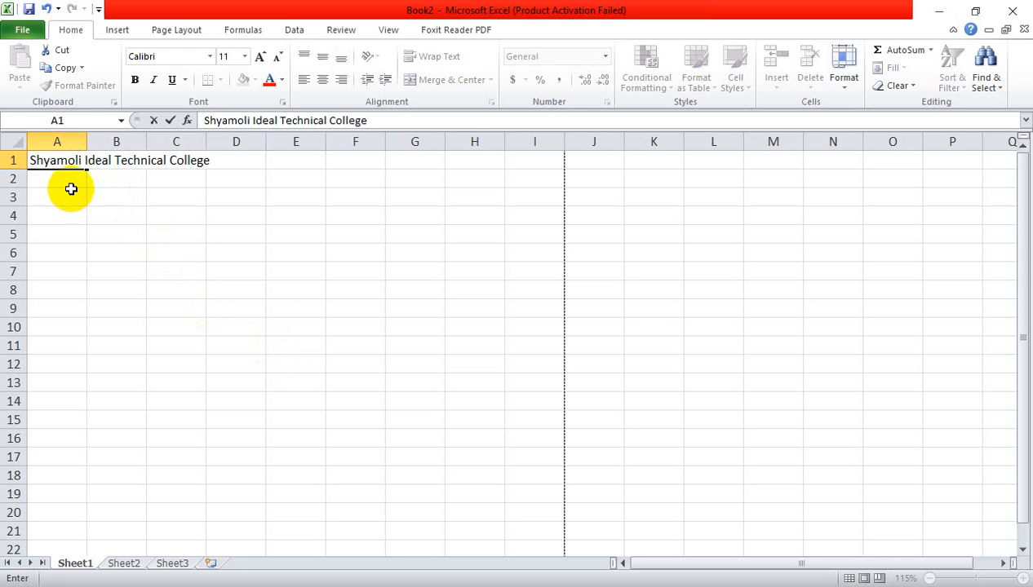
left_click(63, 181)
left_click(101, 233)
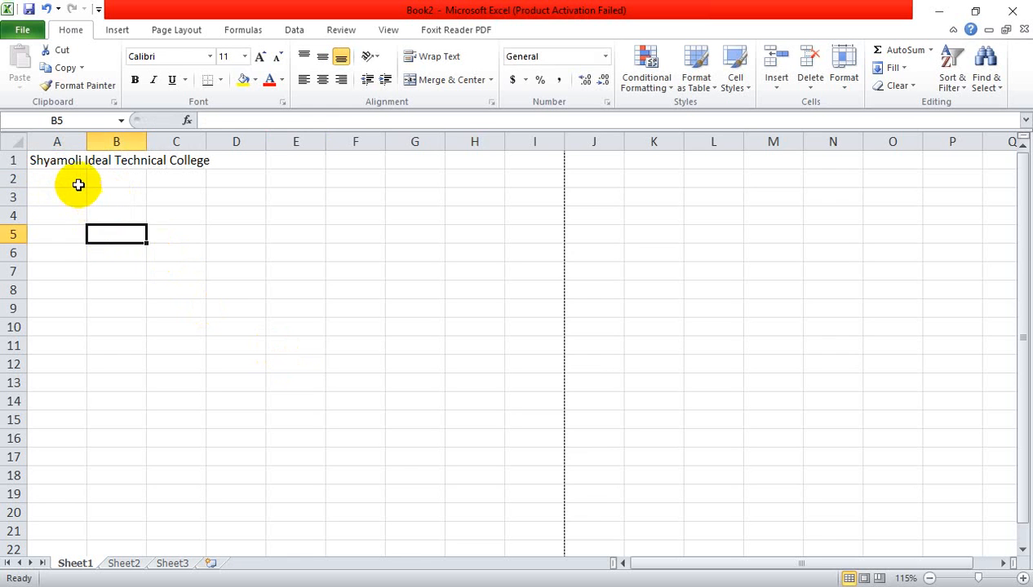
Enter Gd-r-B2 in cell A2 and Result Sheet in cell A3.
left_click(67, 177)
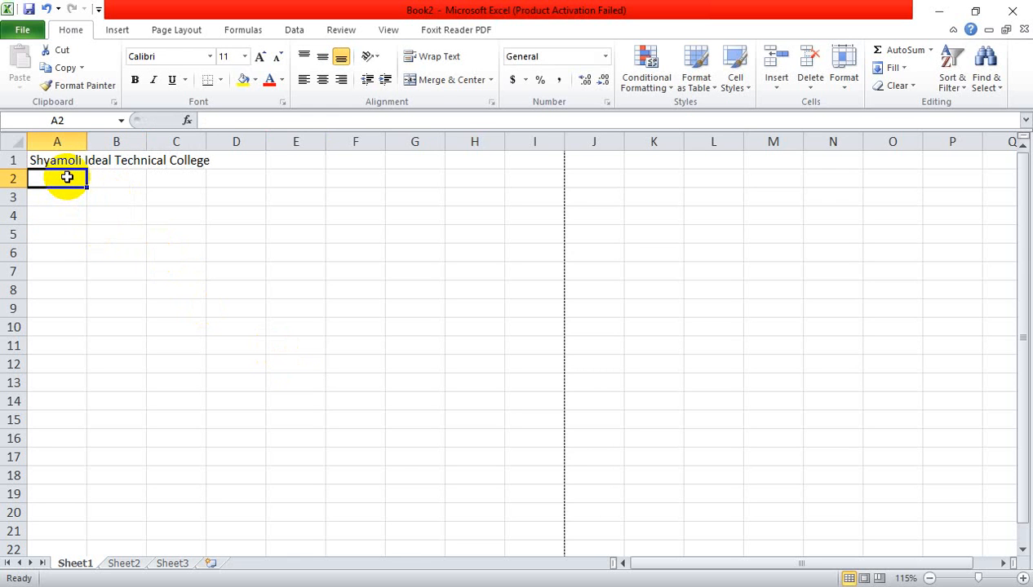
type("Gd-r-B")
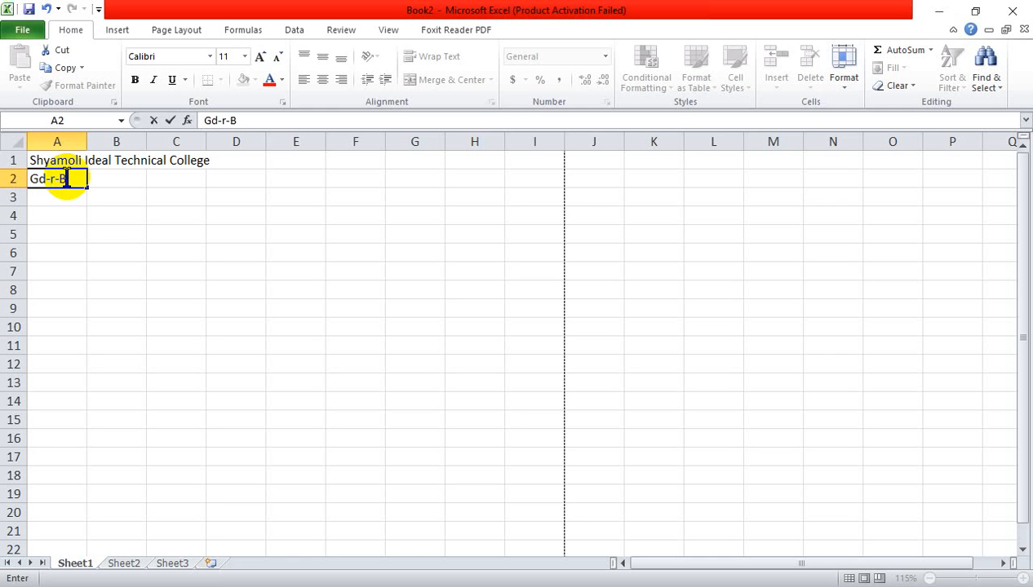
type("2")
left_click(55, 214)
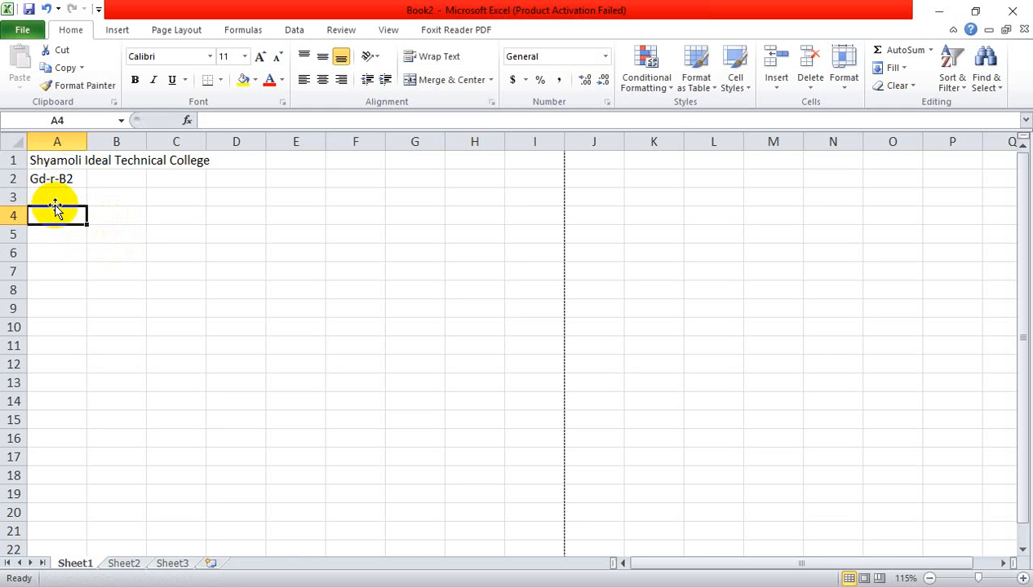
left_click(54, 195)
type("Result Sheet")
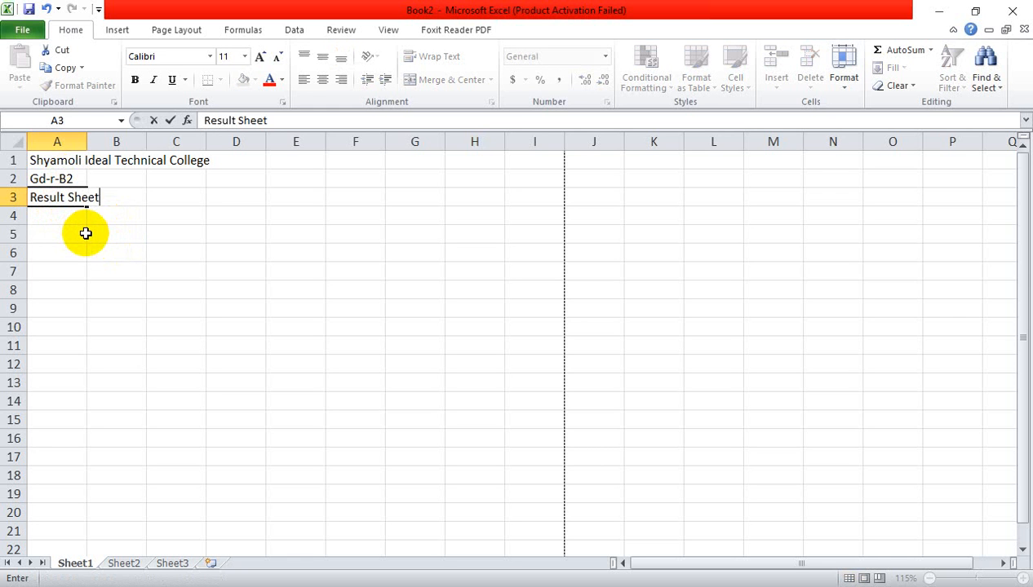
key("Return")
left_click(161, 303)
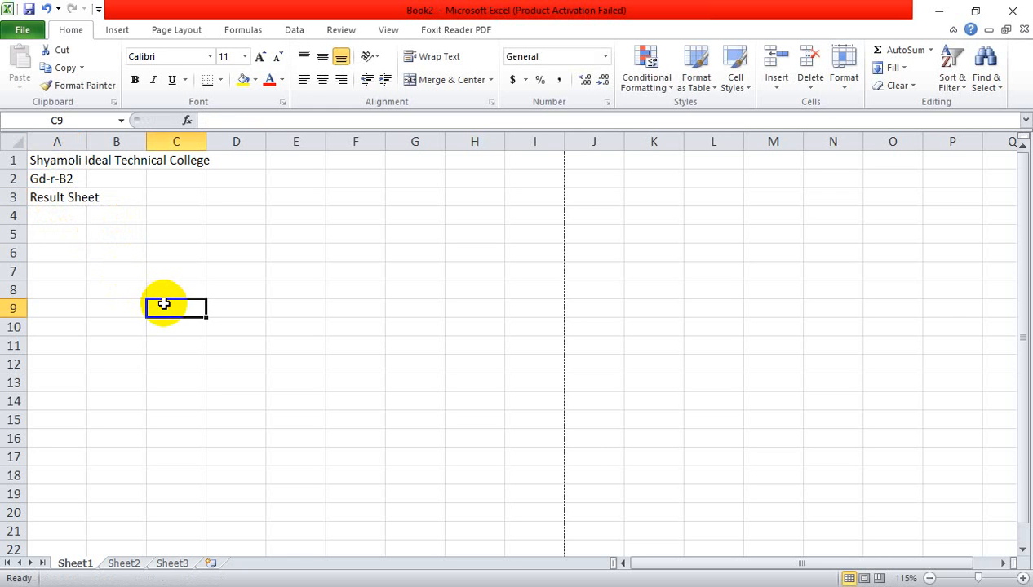
Enter the column headings Sl, Name, Reg No and Total Mark in cells A4 to D4.
left_click(55, 214)
type("Sl")
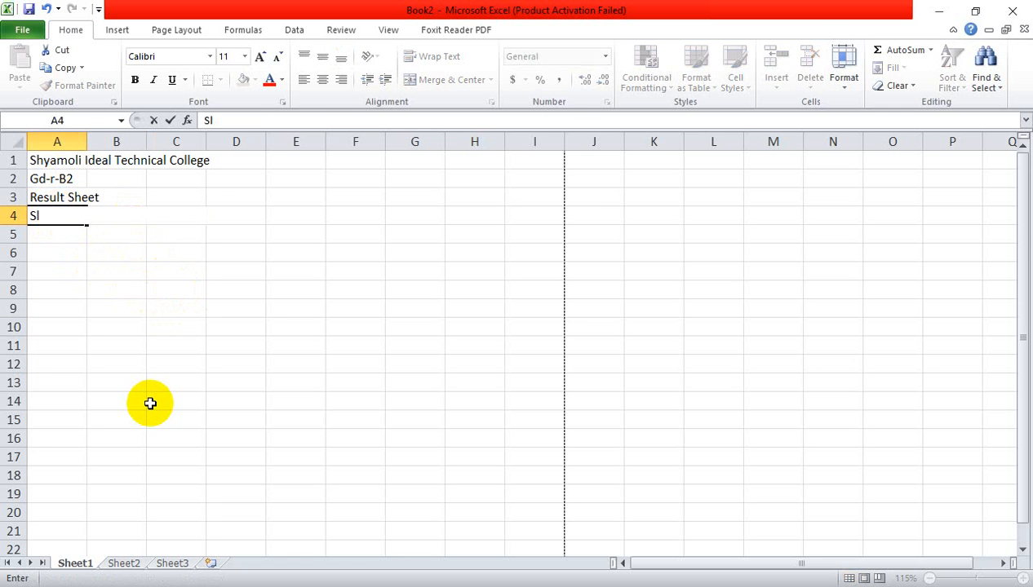
key("Tab")
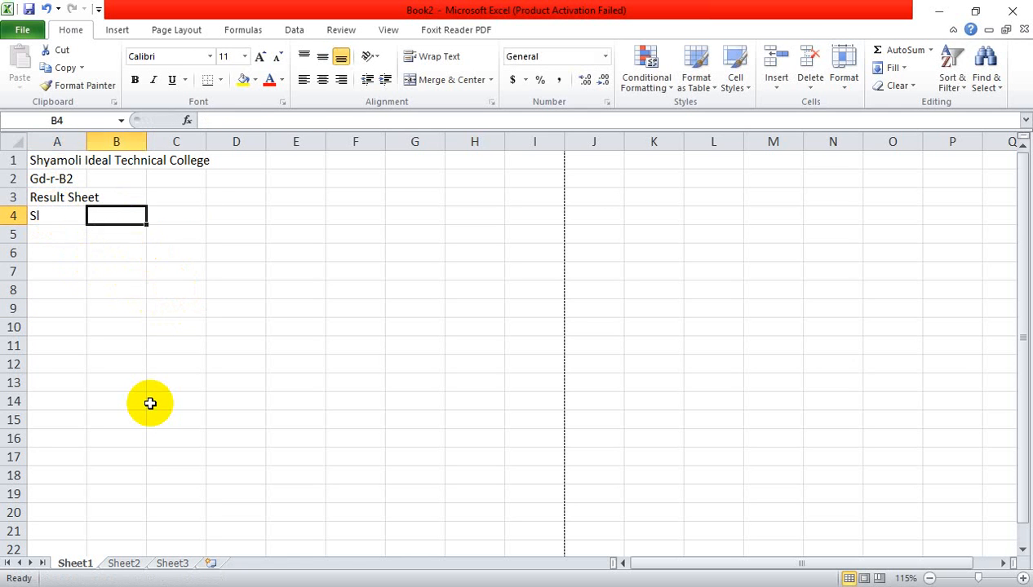
type("Name")
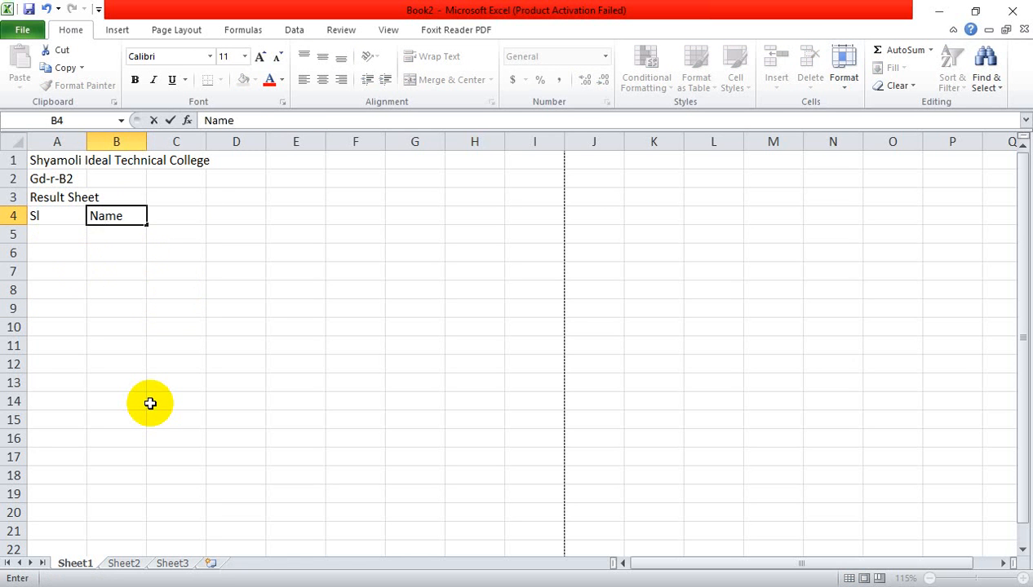
key("Tab")
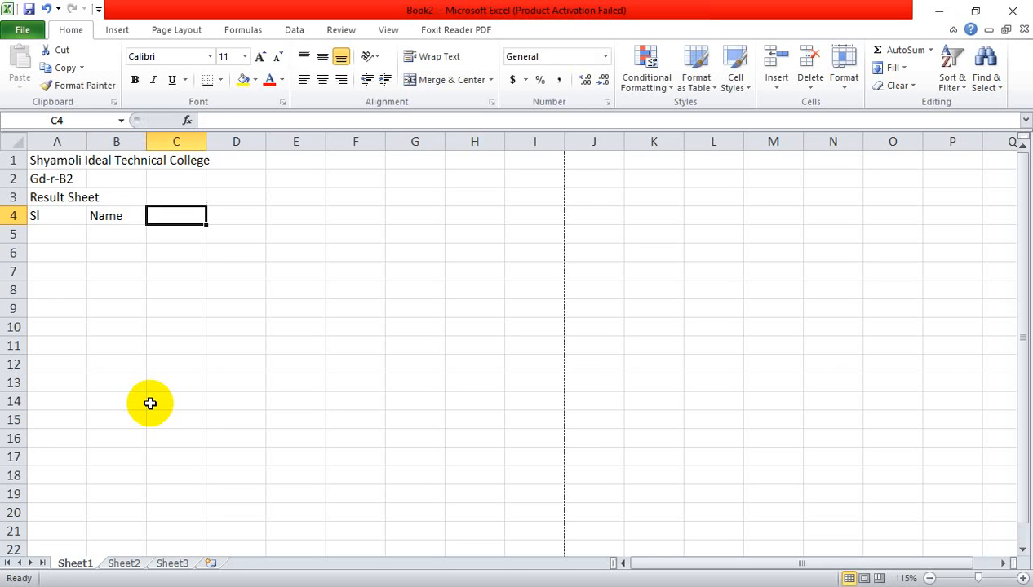
type("Reg No")
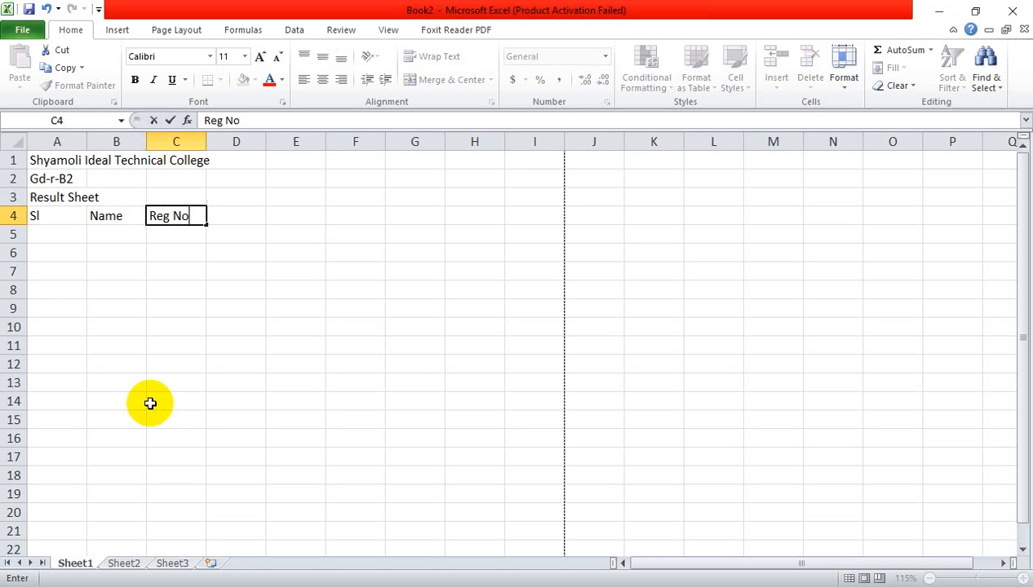
key("Tab")
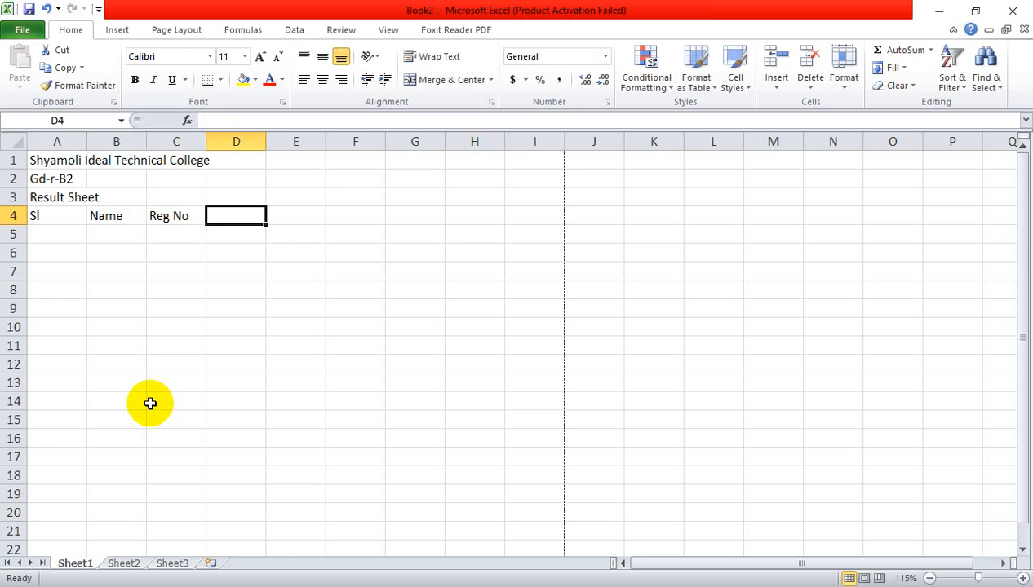
type("Total Mark")
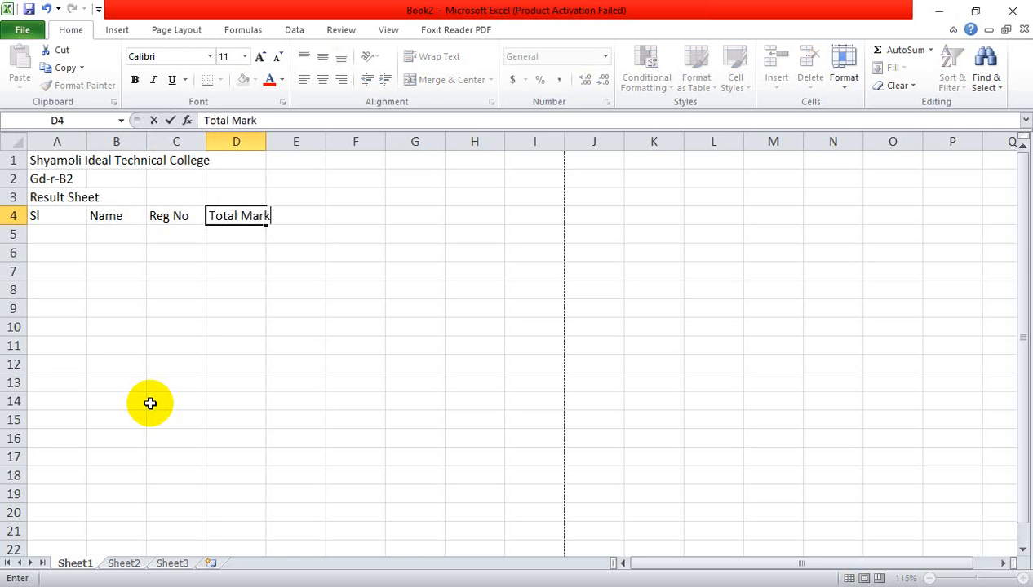
left_click(273, 342)
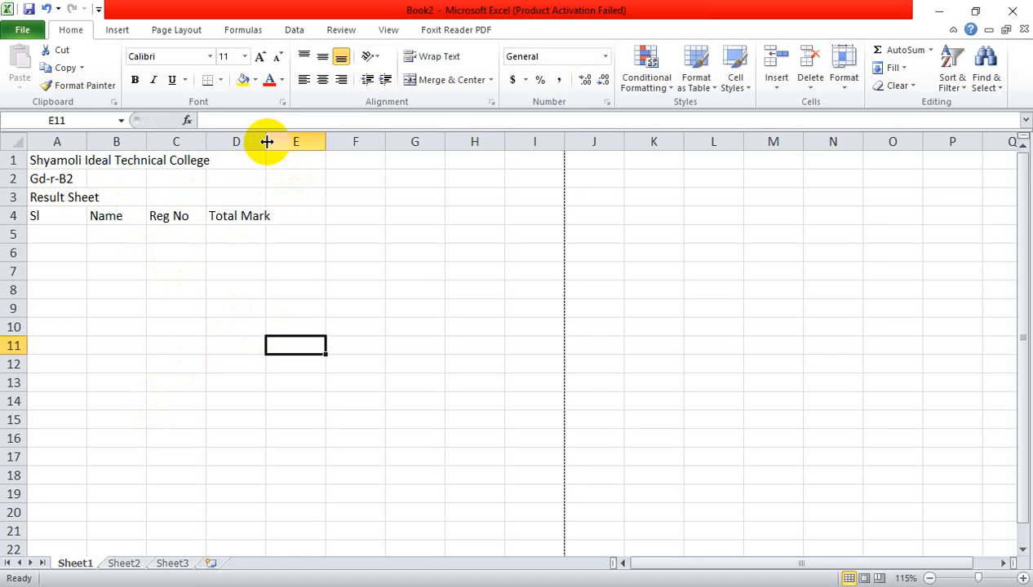
Widen column D to hold the Total Mark heading and autofit columns C, B and A to their contents.
left_click_drag(265, 141, 274, 141)
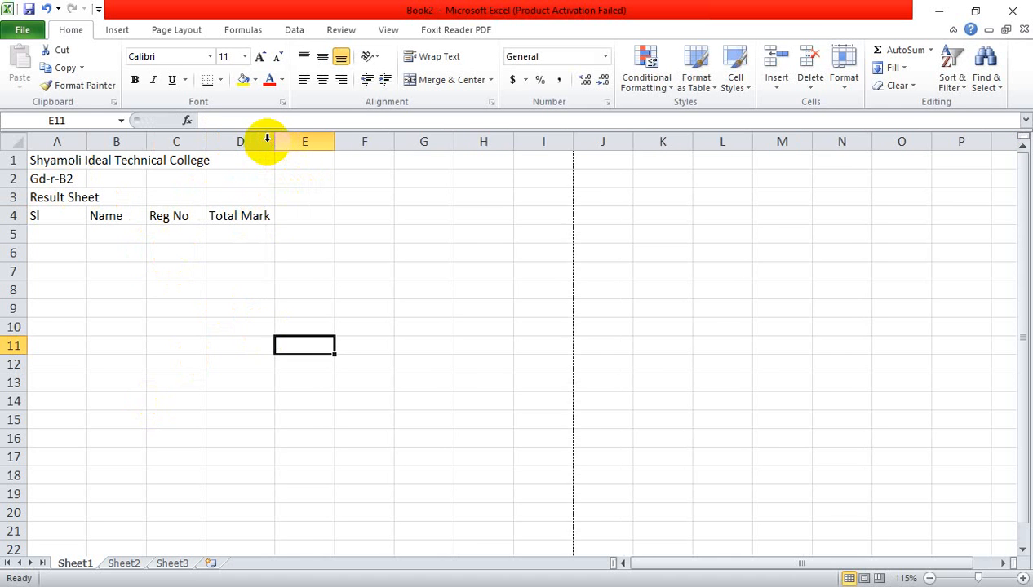
double_click(208, 142)
double_click(146, 142)
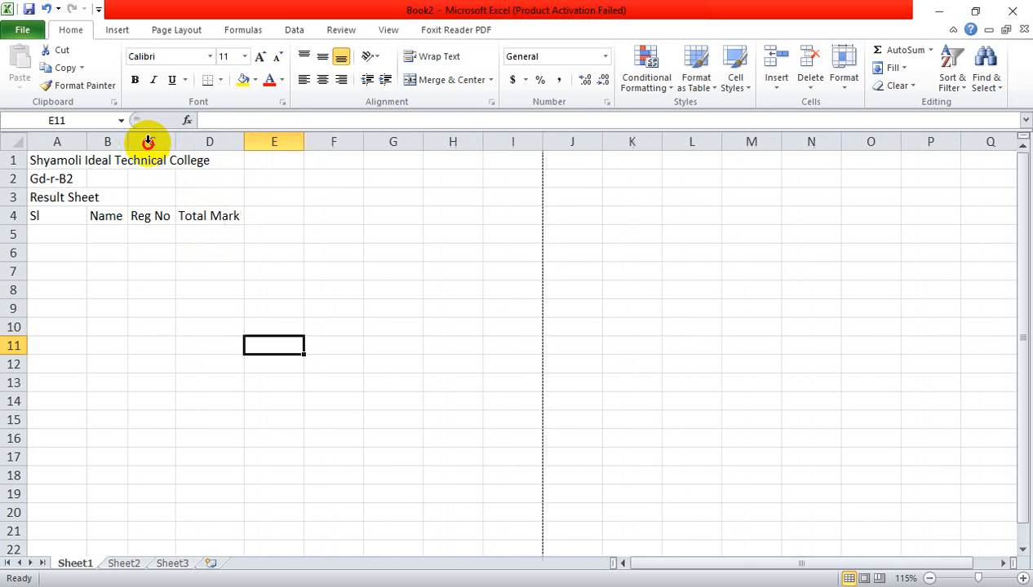
double_click(86, 142)
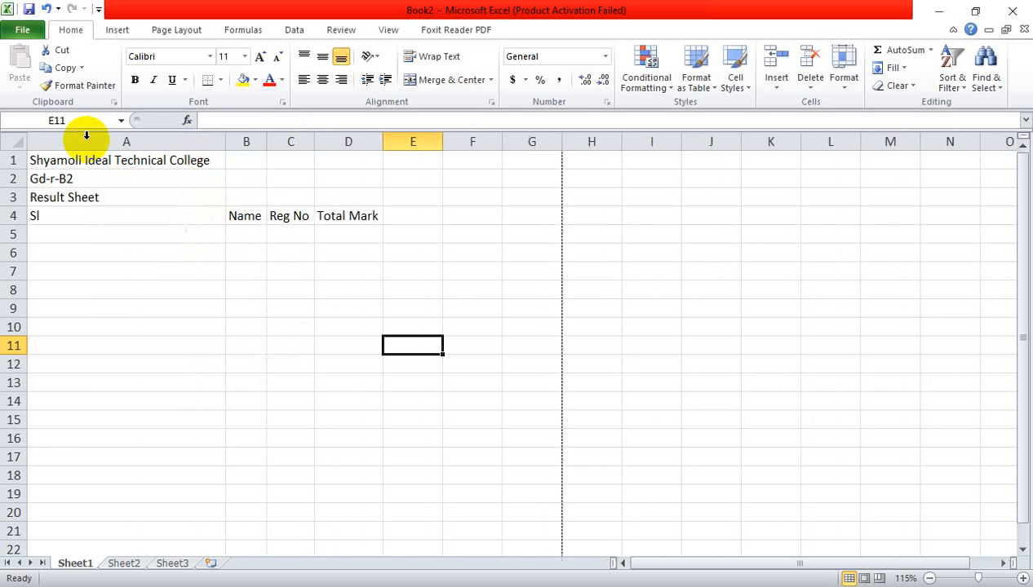
left_click(286, 346)
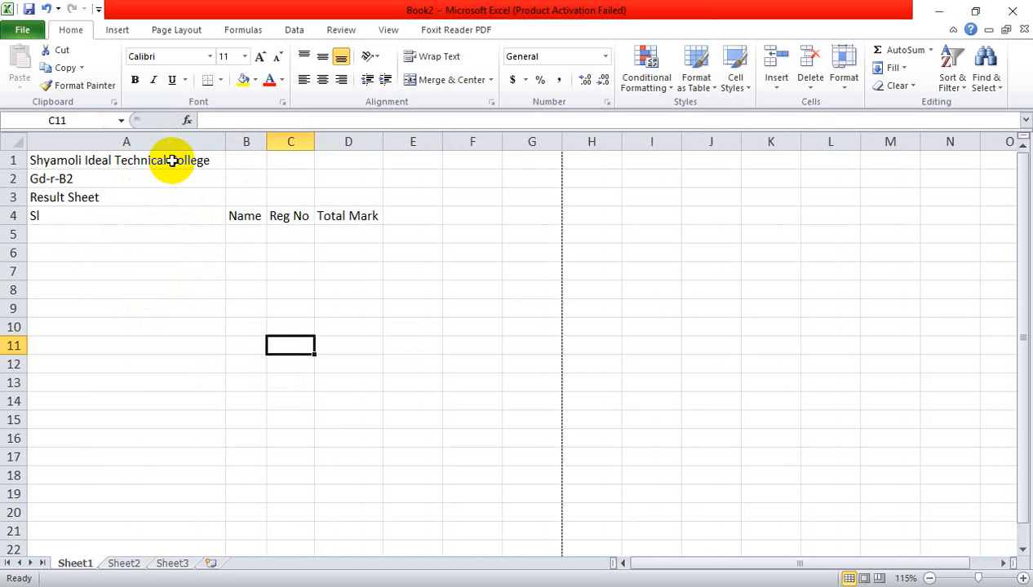
Enter the serial number 1 in cell A5 under the Sl heading.
left_click(75, 235)
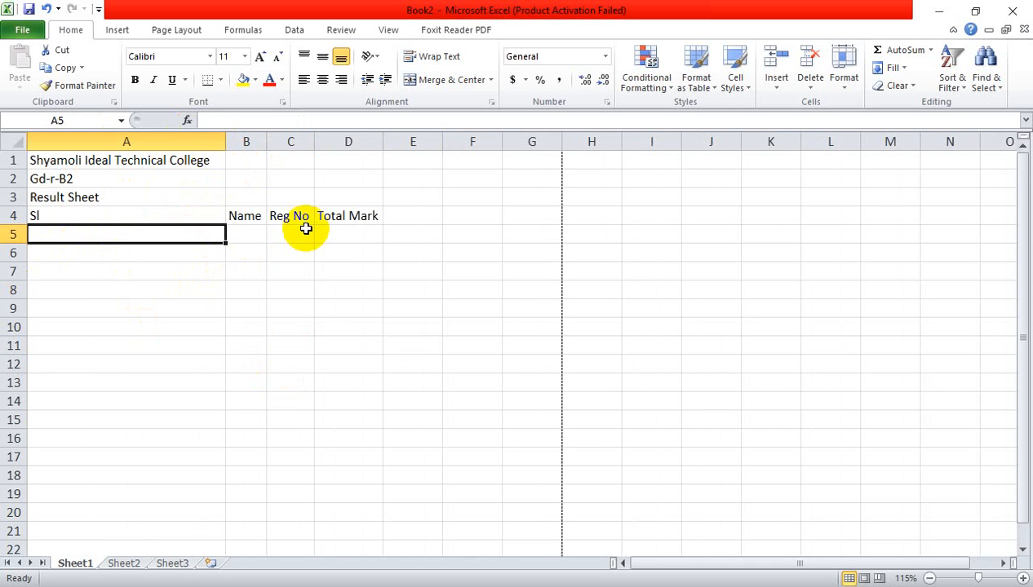
type("1")
left_click(247, 247)
left_click(220, 235)
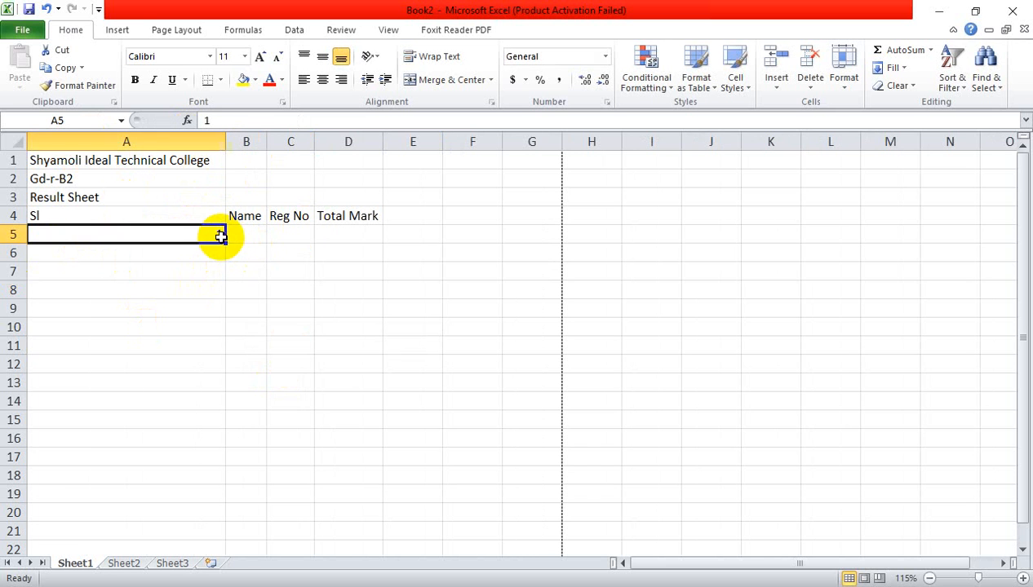
left_click_drag(224, 240, 226, 283)
left_click_drag(222, 579, 196, 141)
key("ctrl+z")
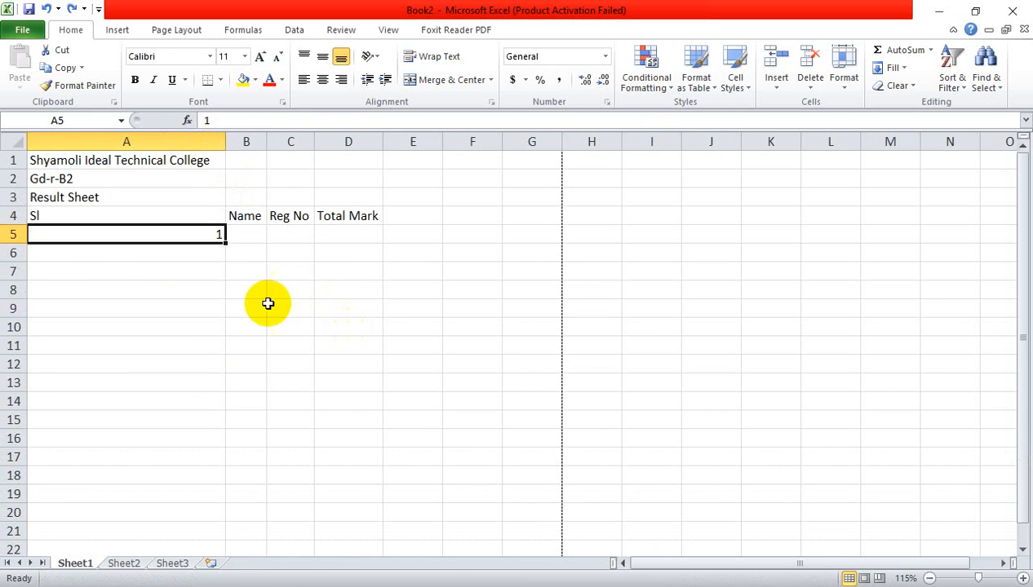
Fill the serial numbers down from A5 to A29 as a series from 1 to 25.
left_click_drag(226, 244, 249, 532)
scroll(271, 330, "down", 2)
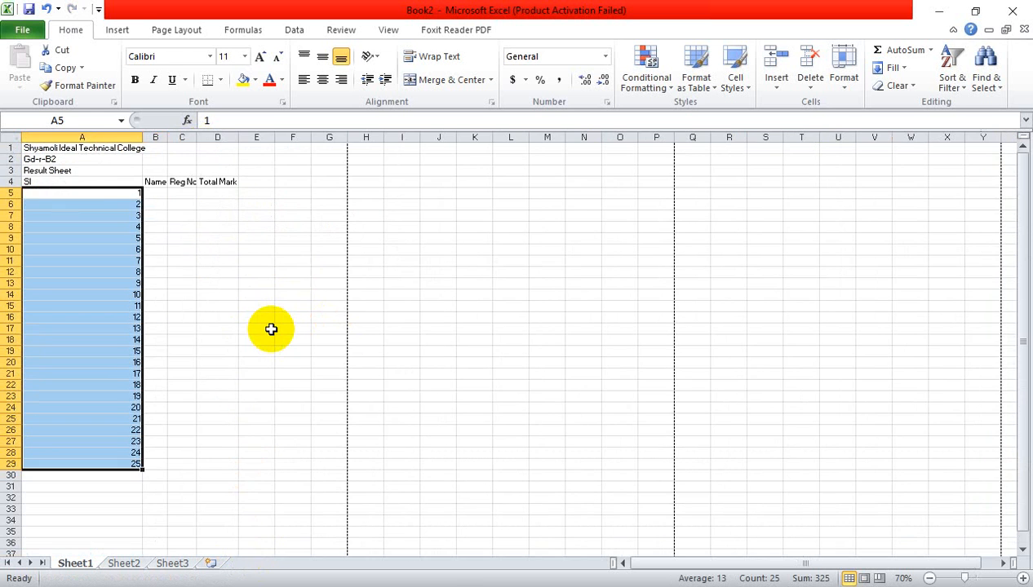
left_click(271, 328)
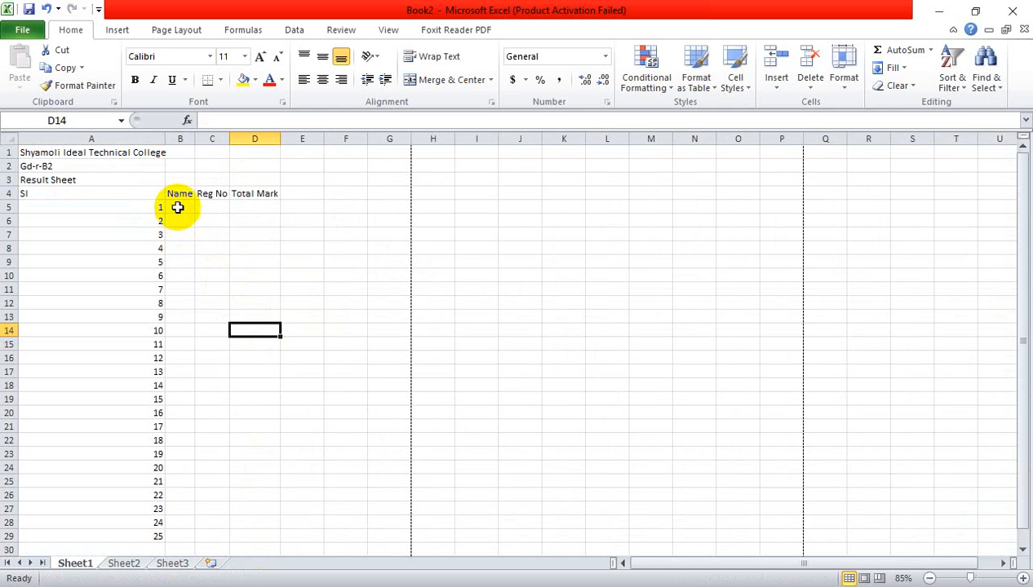
Enter the placeholder names asfg, sdghd, fhj, fgfghj and klhjk in cells B5 to B9.
left_click(178, 207)
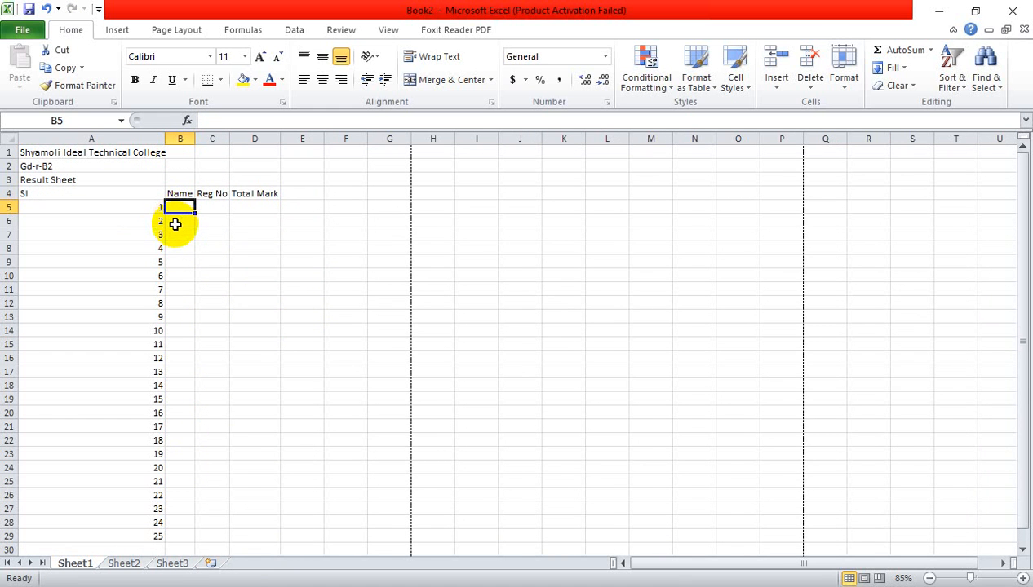
type("a")
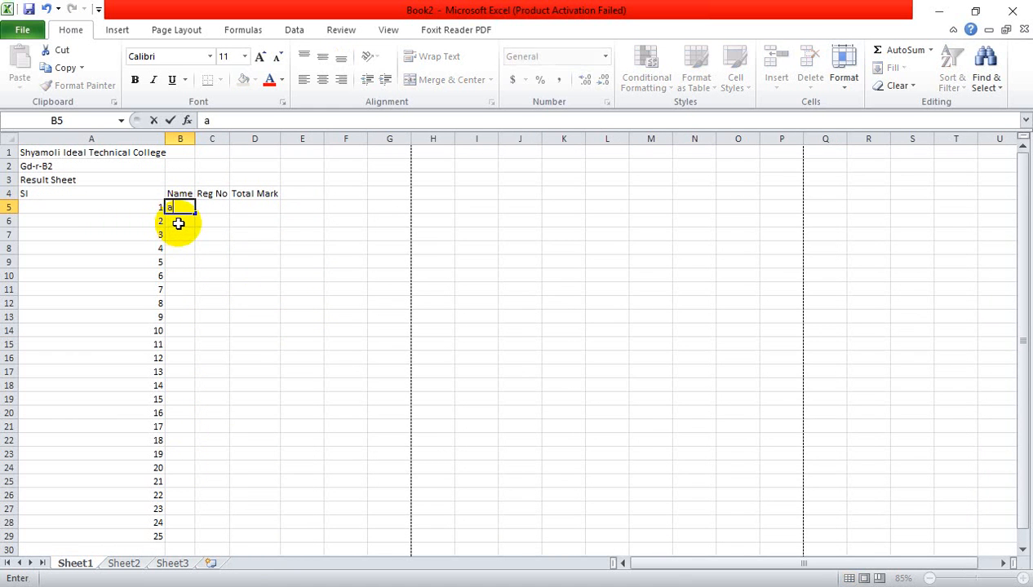
type("sf")
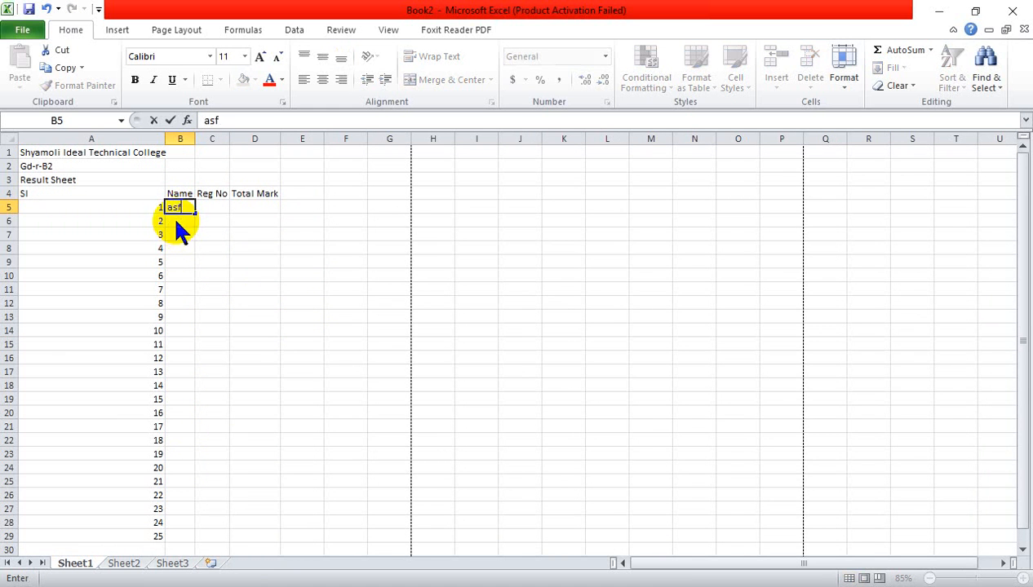
type("g")
key("Return")
type("sdghd")
key("Return")
type("f")
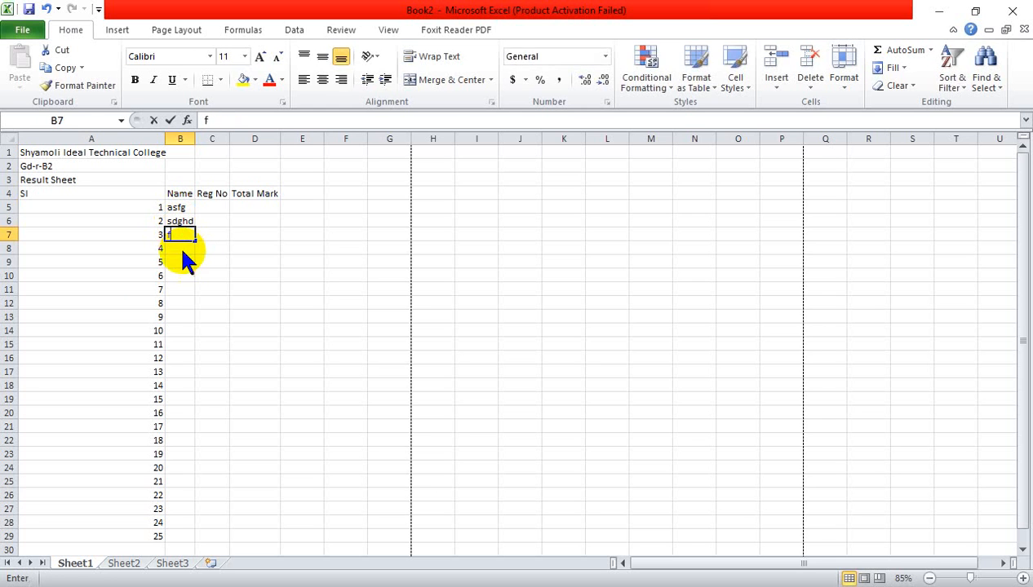
type("hj")
key("Return")
type("fgfghj")
key("Return")
type("klhjk")
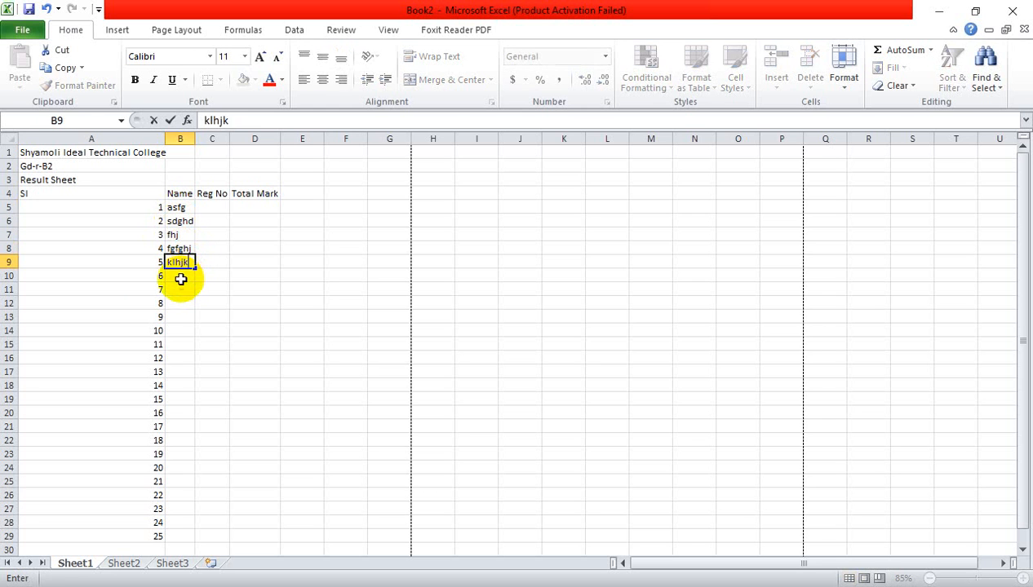
key("Return")
Enter the placeholder names hklh in B10, reure in B12 and tyruty in B11.
type("hklh")
left_click(173, 301)
type("reure")
left_click(176, 297)
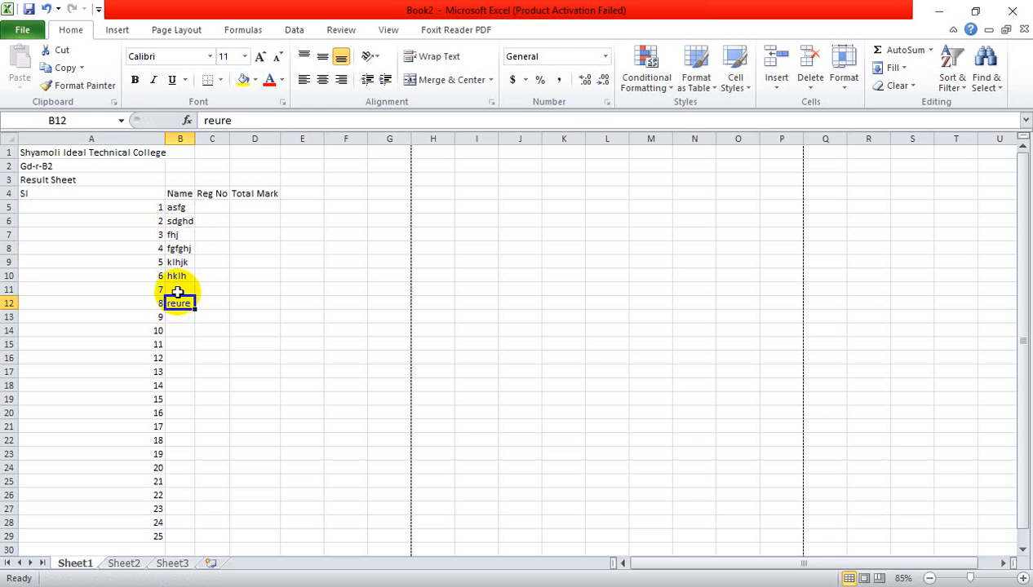
left_click(177, 291)
type("tyruty")
Copy the names in B5:B12 and paste them into B13:B20 and B21:B28.
left_click_drag(191, 305, 176, 206)
key("ctrl+c")
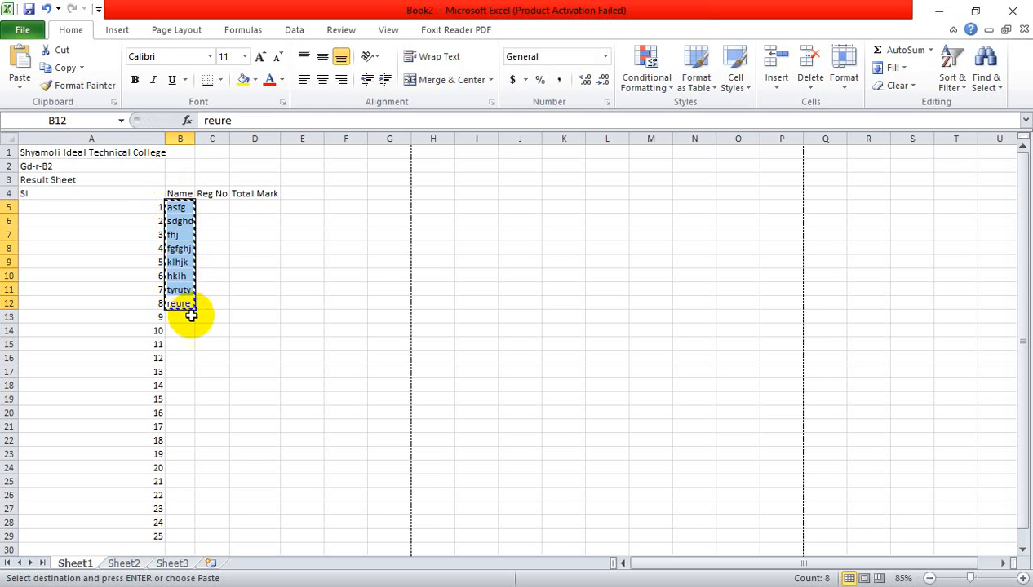
left_click_drag(182, 321, 182, 492)
key("ctrl+v")
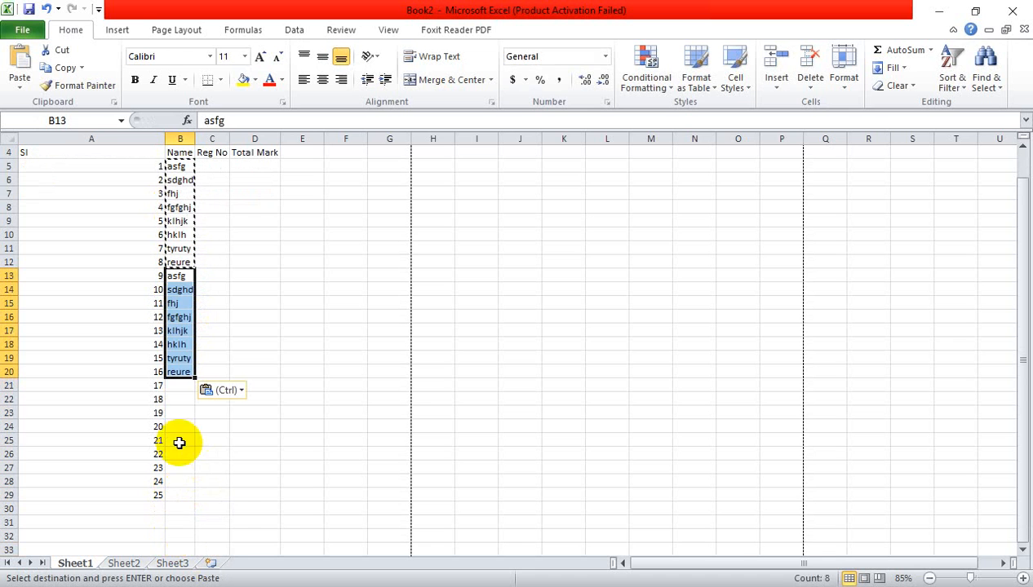
left_click(178, 388)
left_click_drag(178, 389, 186, 491)
key("ctrl+v")
left_click(249, 458)
Enter a sample registration number in C5 and copy it down the Reg No column to C29.
scroll(254, 380, "up", 1)
left_click(255, 383)
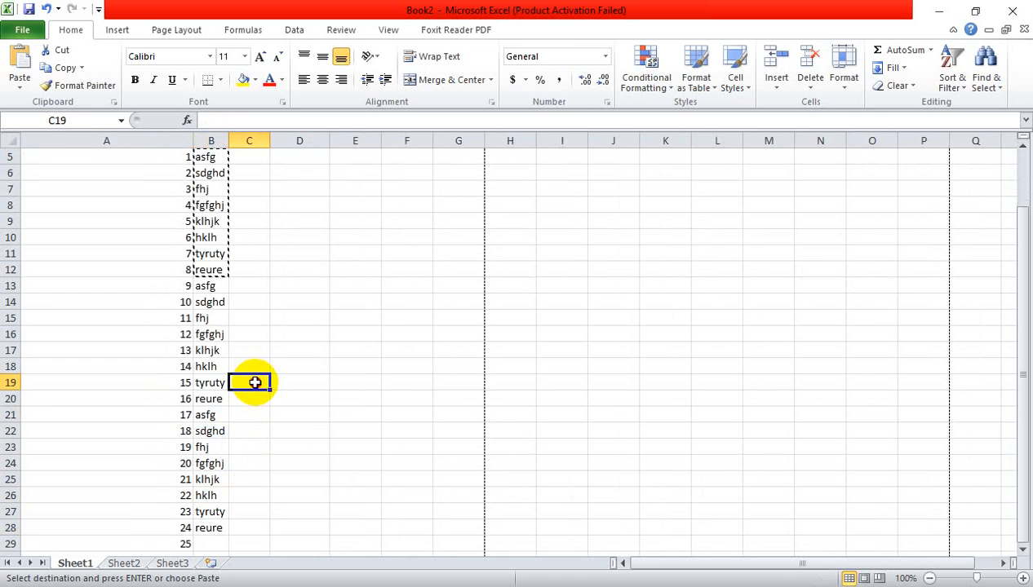
scroll(313, 358, "up", 2)
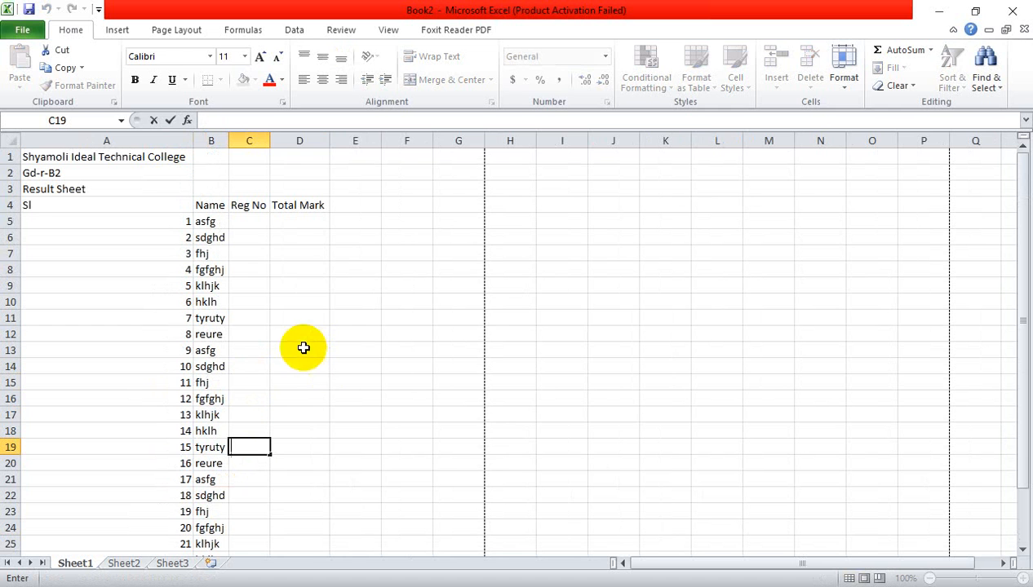
left_click(258, 225)
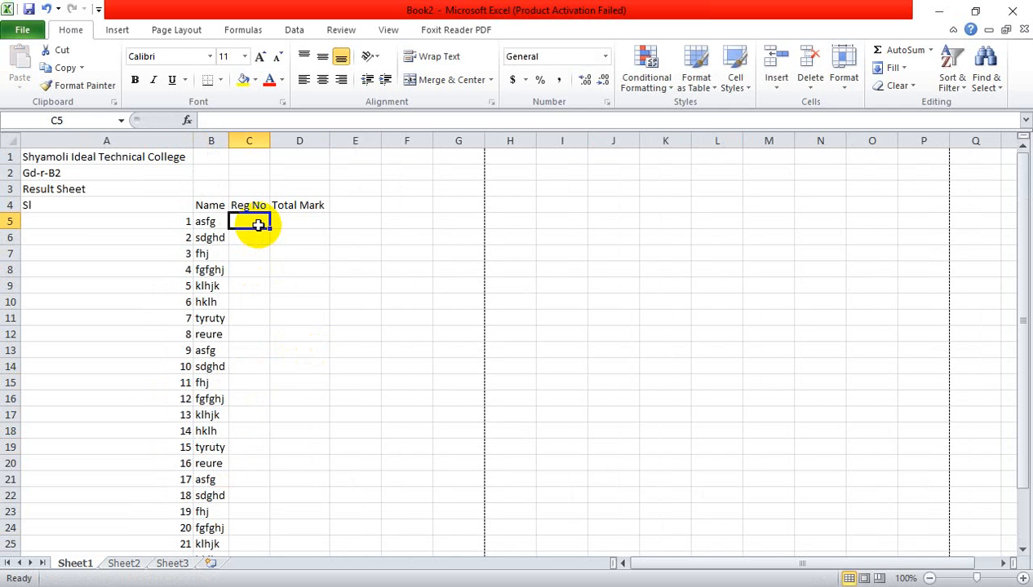
type("10345")
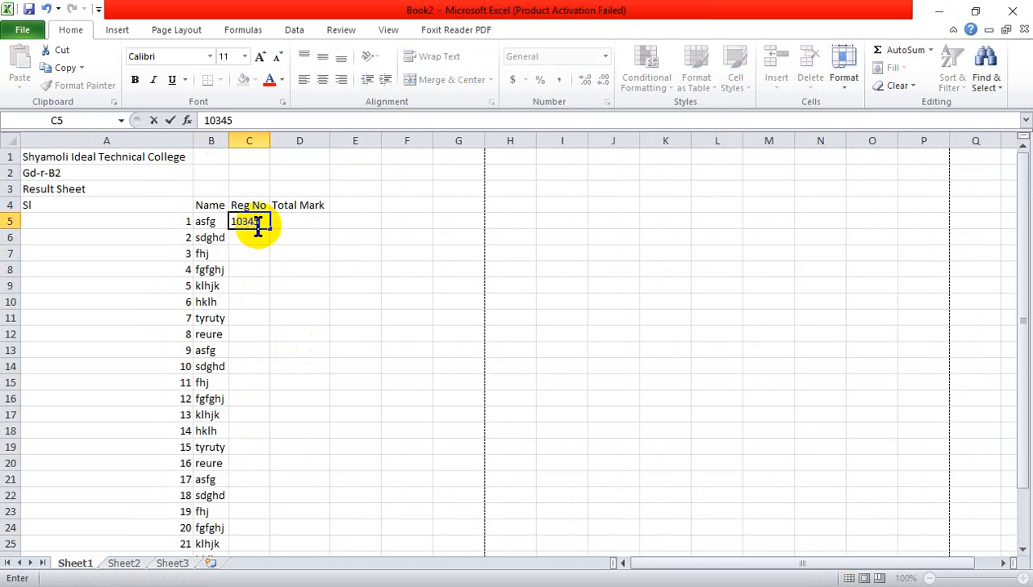
key("Return")
left_click(265, 222)
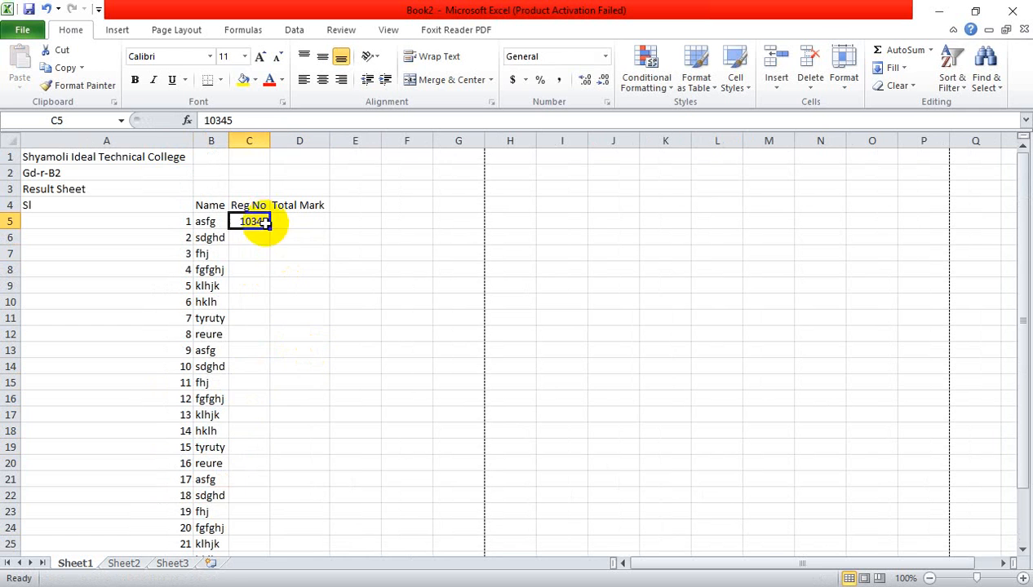
left_click_drag(271, 228, 269, 539)
Enter the placeholder name shdgd in cell B29 beside serial number 25.
left_click(215, 528)
type("shdgd")
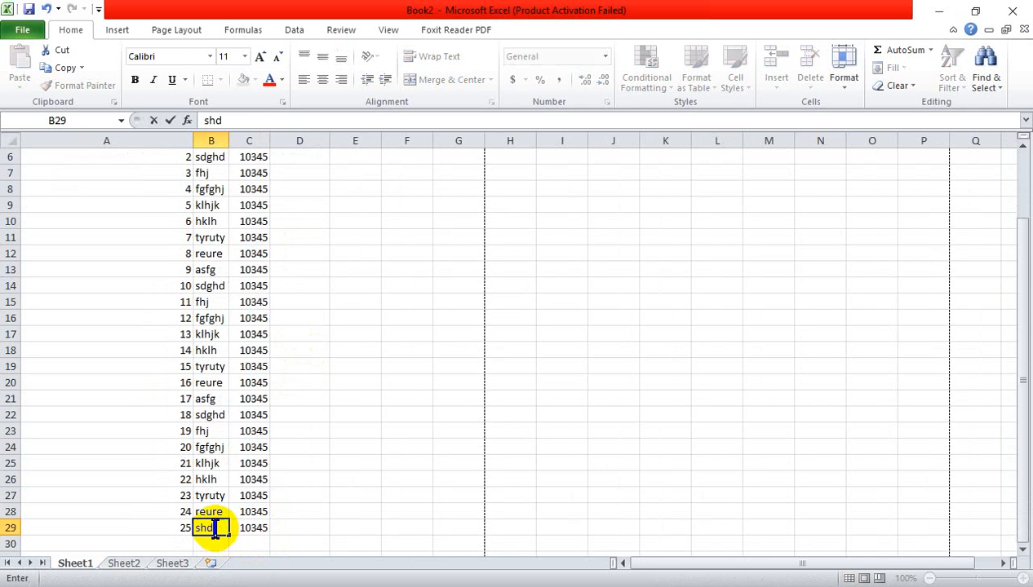
left_click(336, 451)
scroll(334, 451, "up", 2)
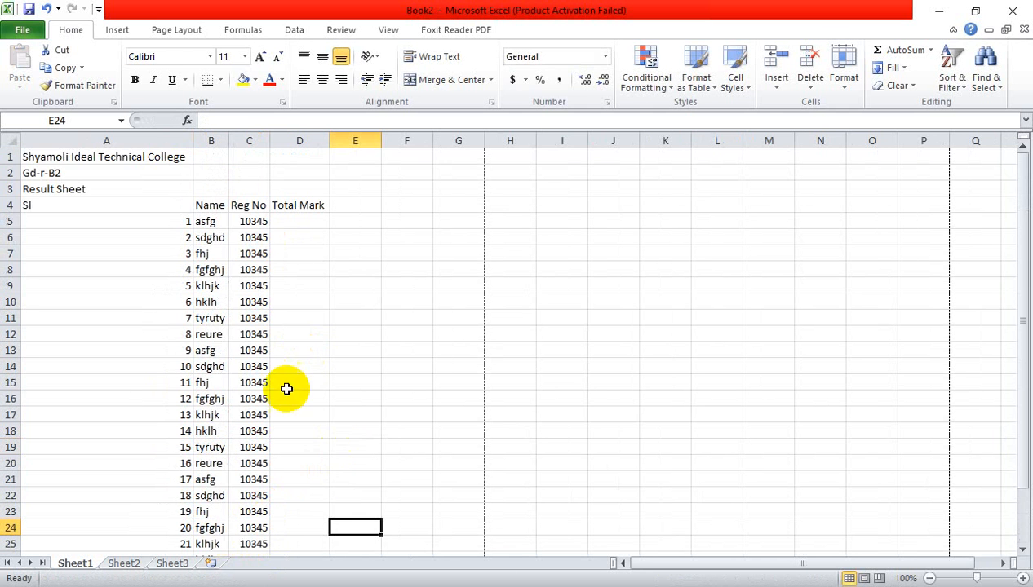
Apply All Borders to the whole result sheet range from A1 to D29.
left_click(310, 222)
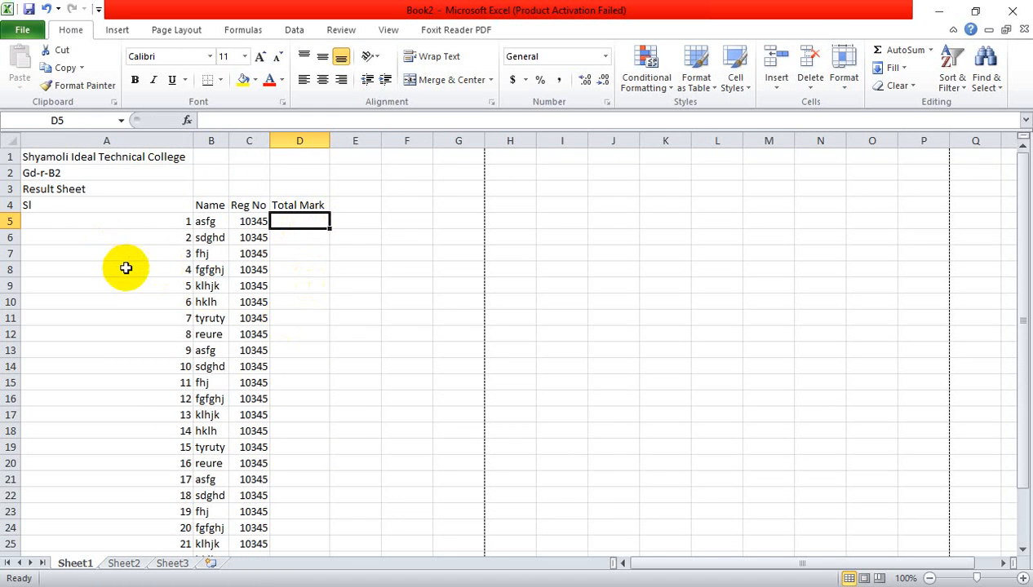
left_click_drag(33, 156, 310, 530)
scroll(304, 336, "up", 2)
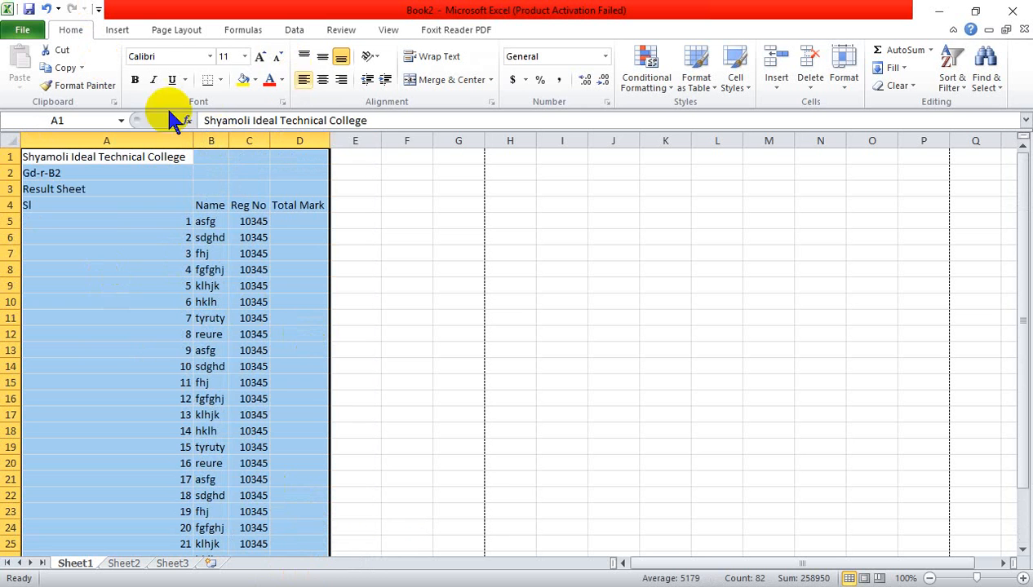
left_click(221, 80)
left_click(238, 206)
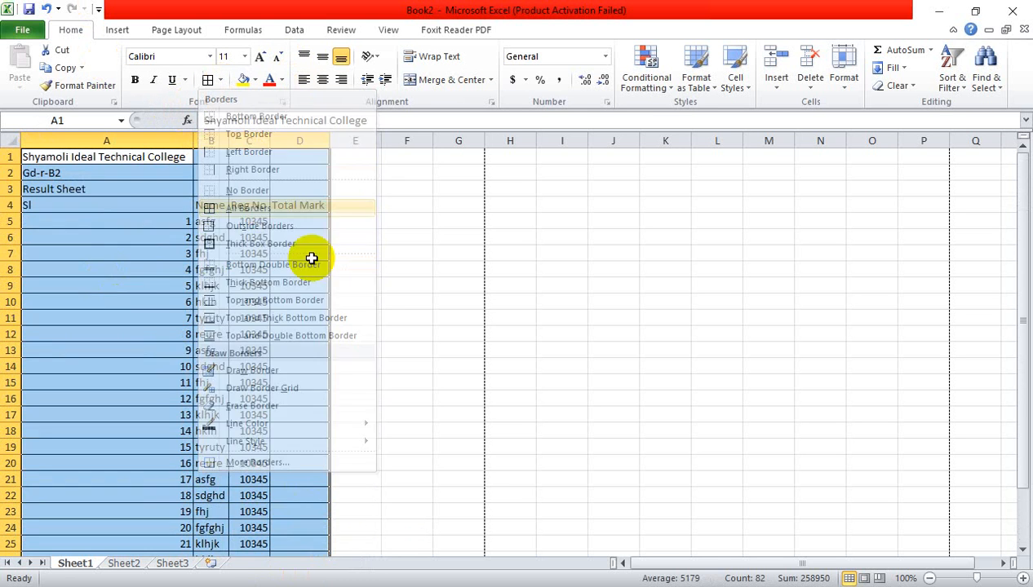
Merge and center each of the three title rows (college name, Gd-r-B2 and Result Sheet) across columns A to D.
left_click(400, 317)
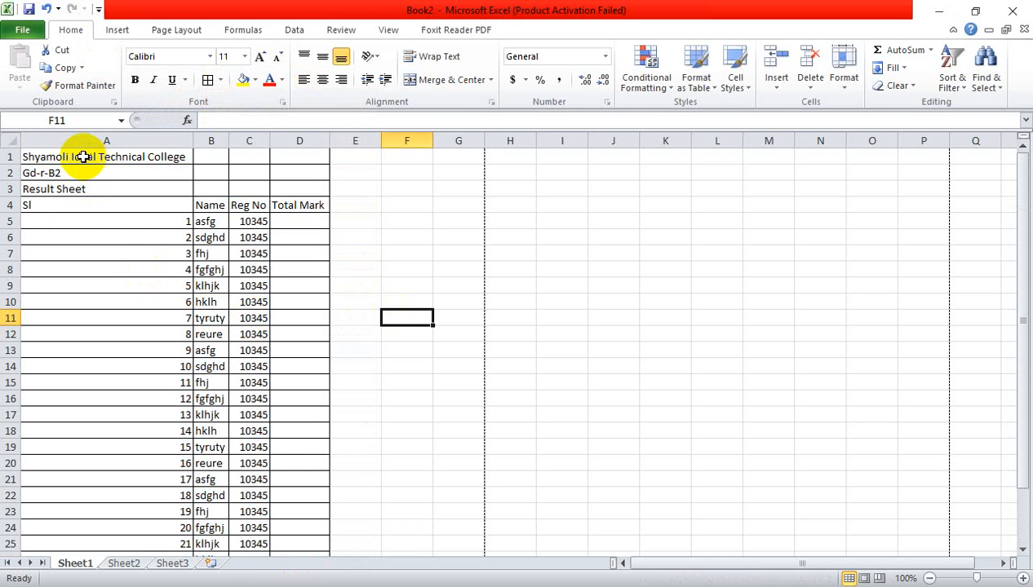
left_click_drag(72, 158, 285, 154)
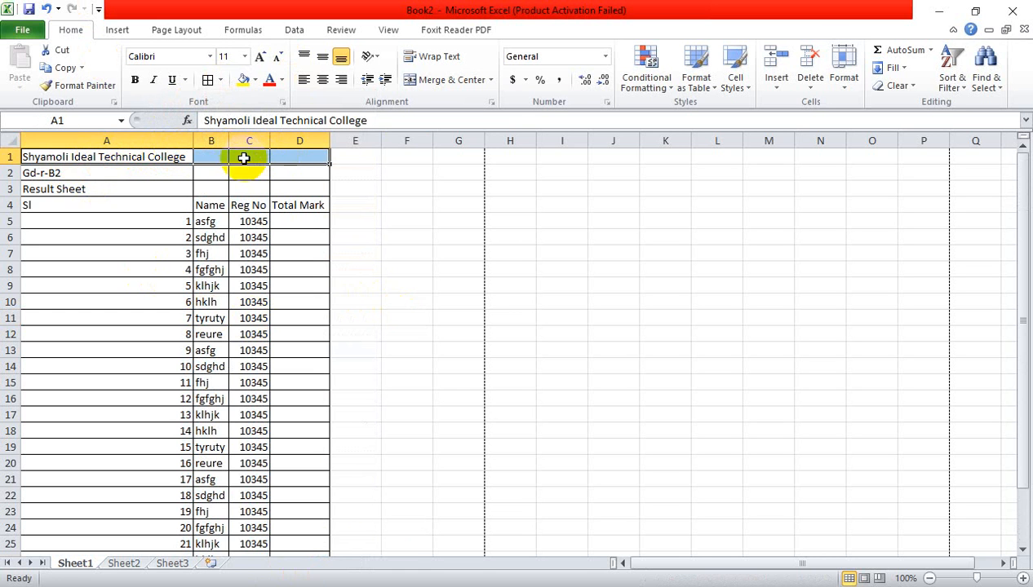
left_click(433, 82)
left_click(391, 253)
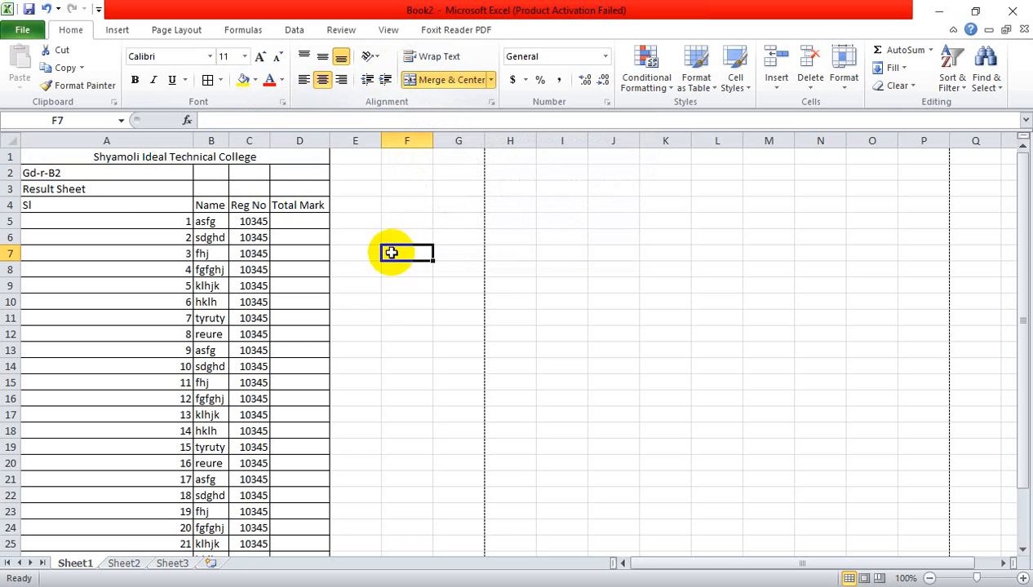
left_click_drag(45, 171, 297, 173)
left_click(436, 81)
left_click(390, 205)
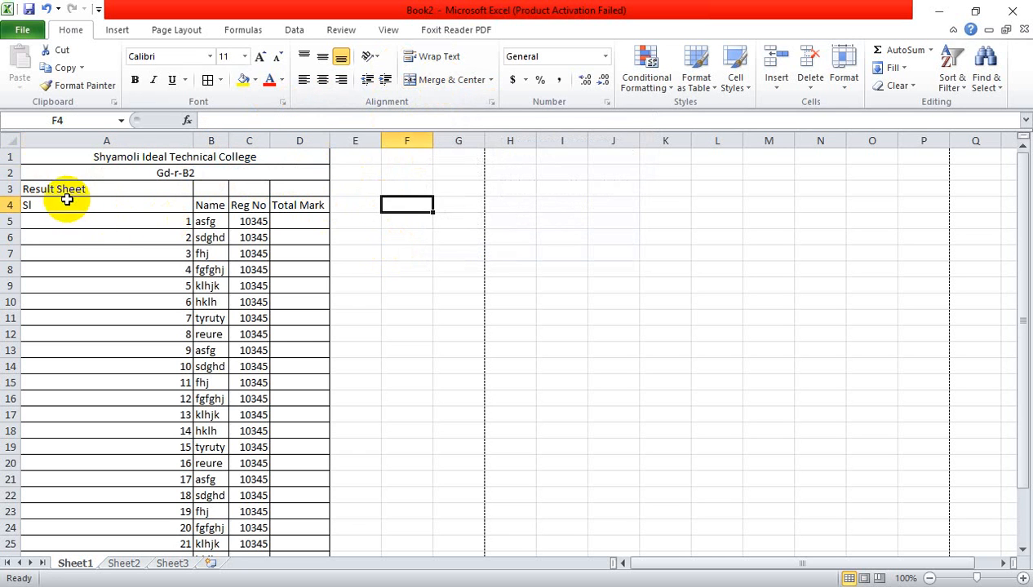
left_click_drag(74, 189, 282, 186)
left_click(417, 81)
left_click(440, 271)
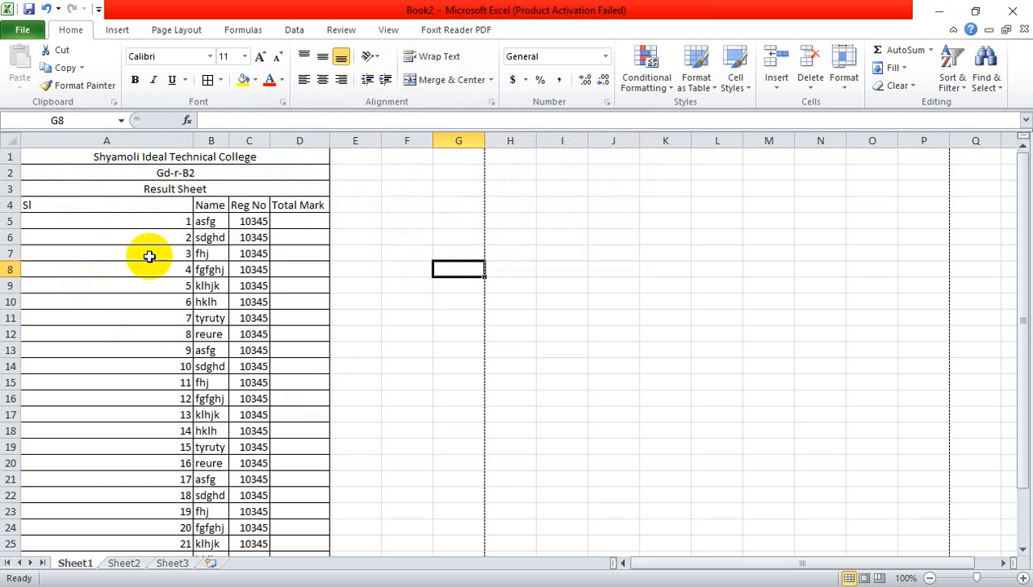
AutoFit the width of the Sl column and insert a blank column before it.
double_click(190, 140)
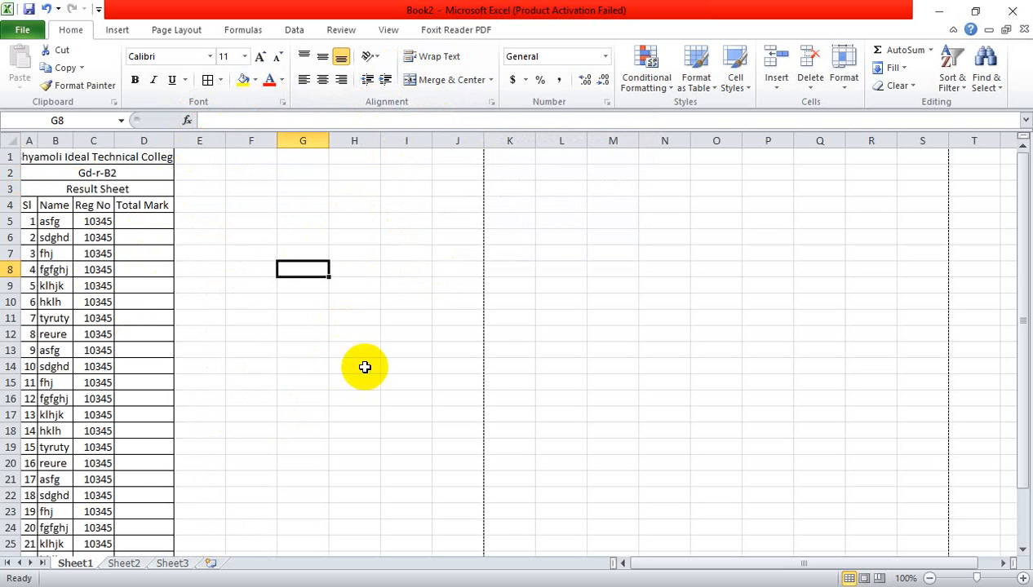
right_click(27, 140)
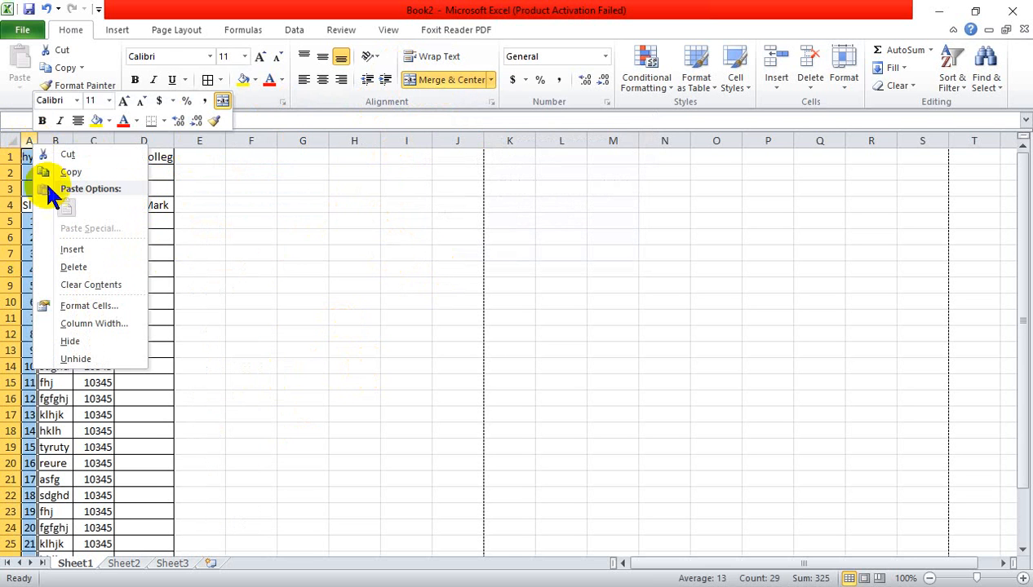
left_click(72, 248)
left_click(367, 385)
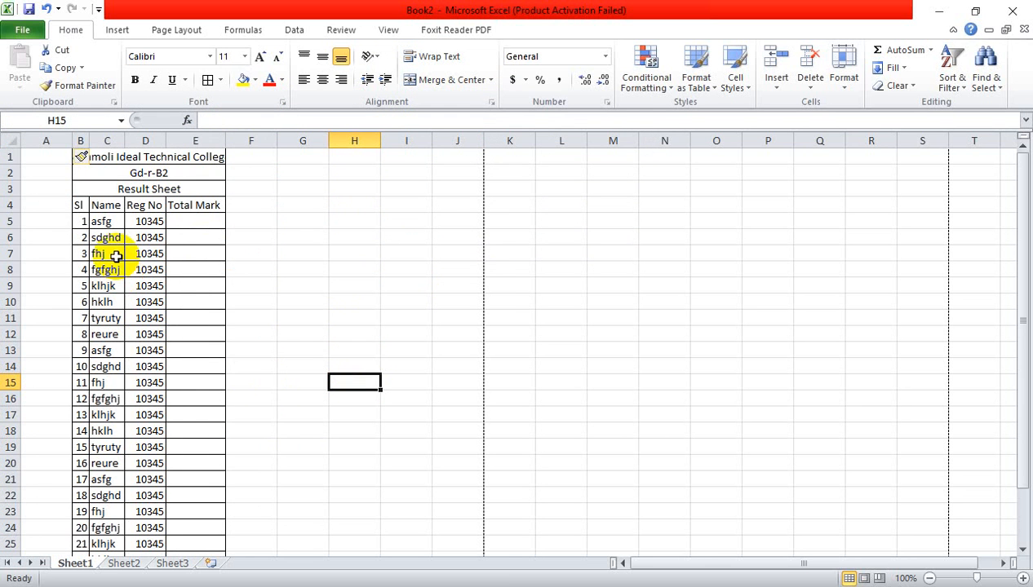
Insert three blank columns between the Reg No and Total Mark columns.
left_click(208, 207)
left_click(355, 379)
scroll(276, 352, "up", 4, "ctrl")
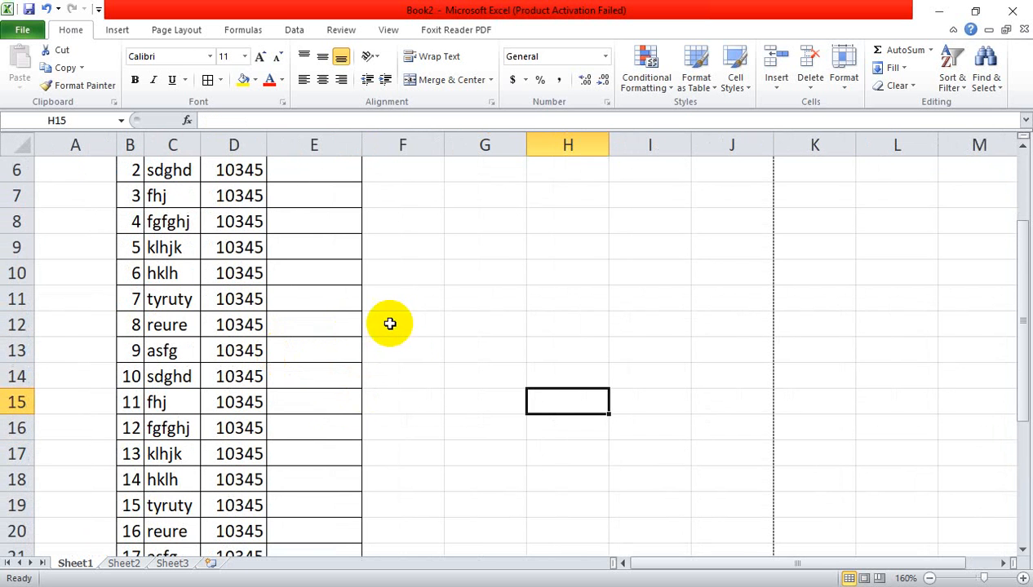
scroll(387, 323, "up", 2)
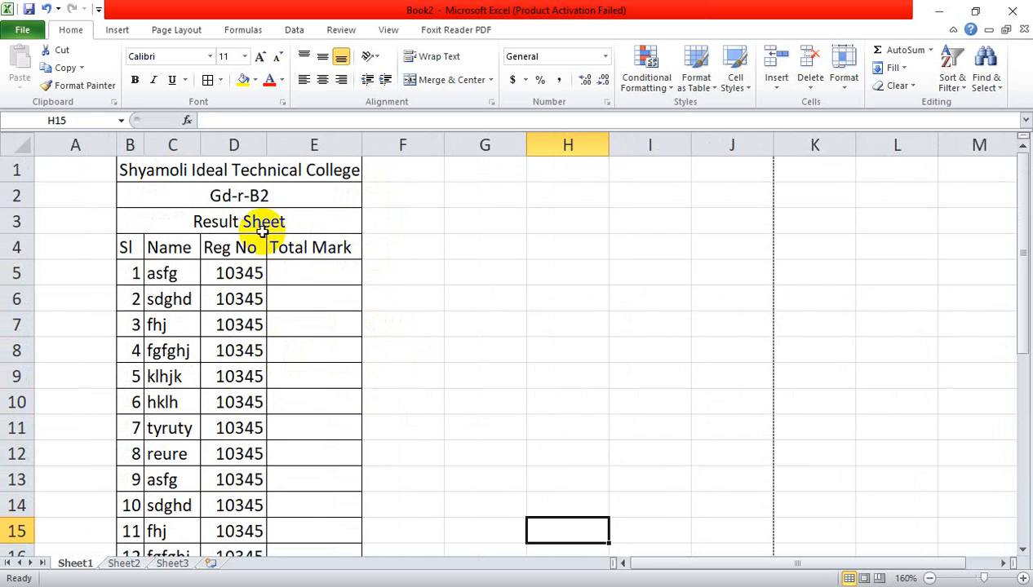
right_click(286, 145)
left_click(325, 243)
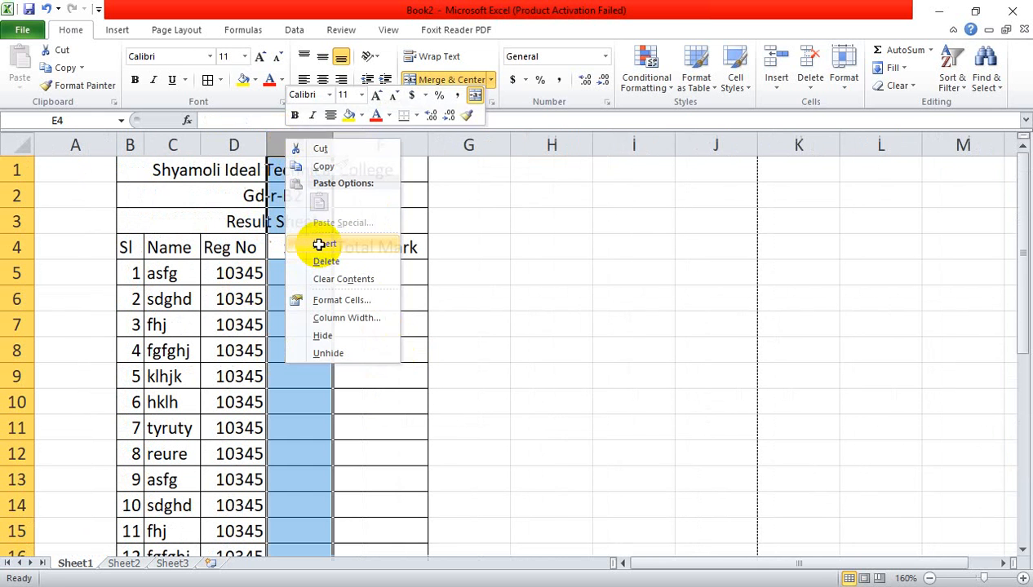
left_click(539, 404)
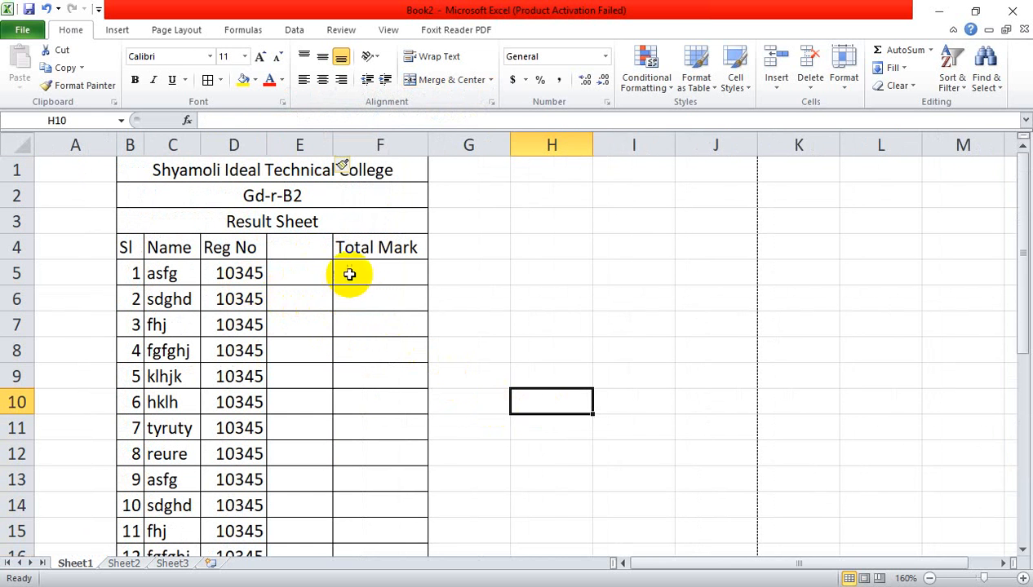
right_click(300, 145)
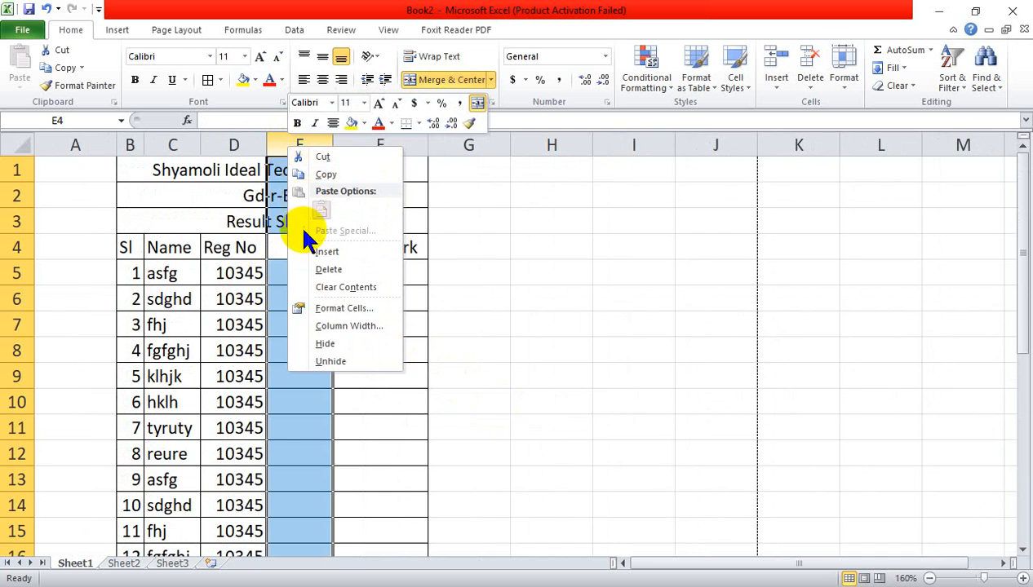
left_click(312, 253)
left_click(565, 345)
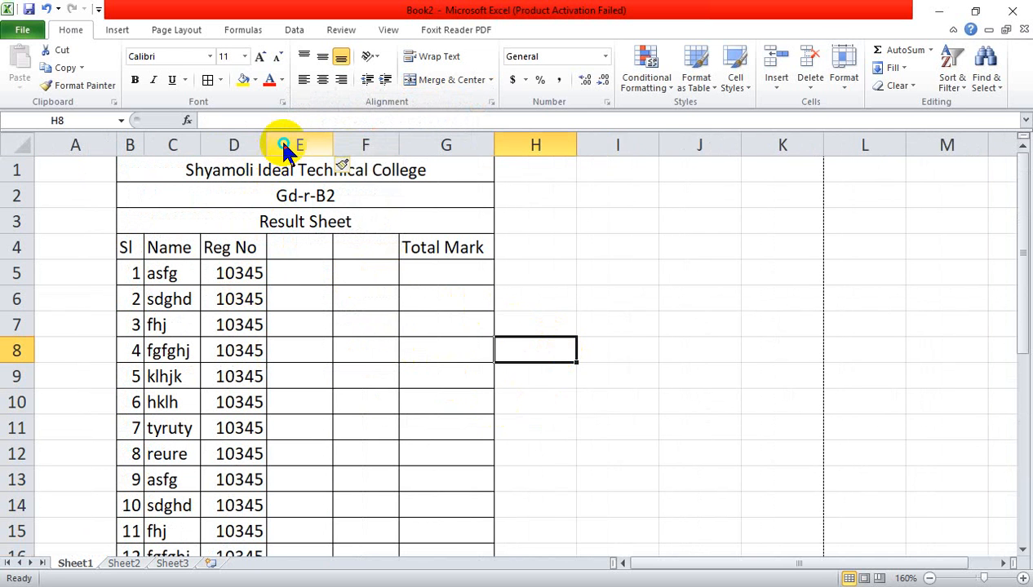
right_click(287, 145)
left_click(343, 248)
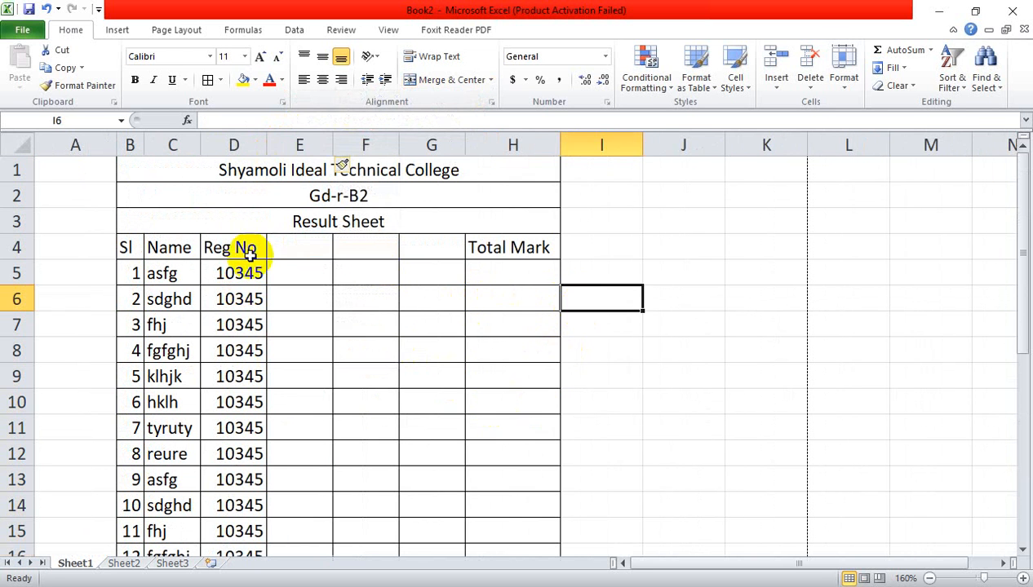
Enter the subject headings Ms office in E4 and Adobe Photoshop in F4.
left_click(278, 250)
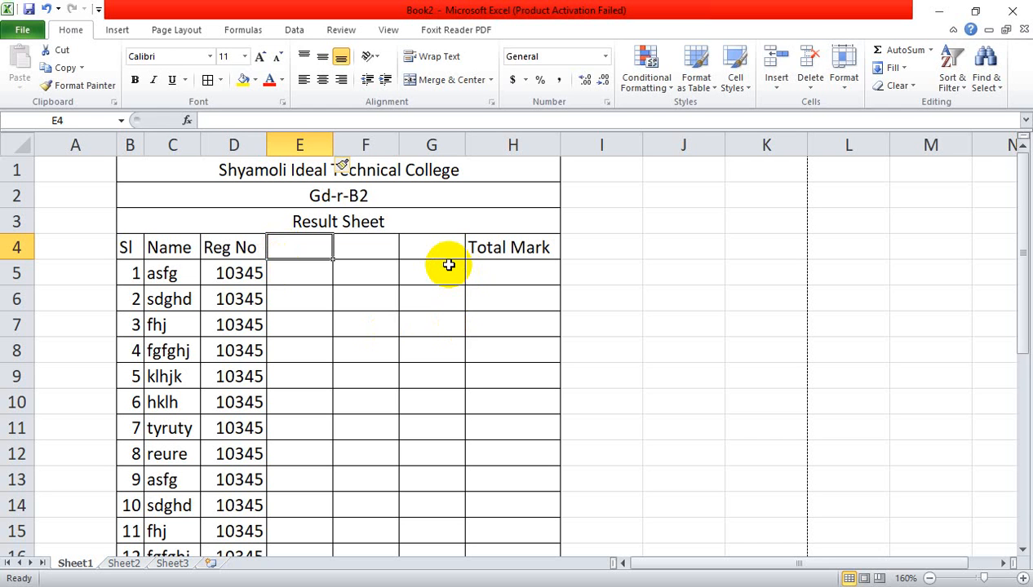
type("B")
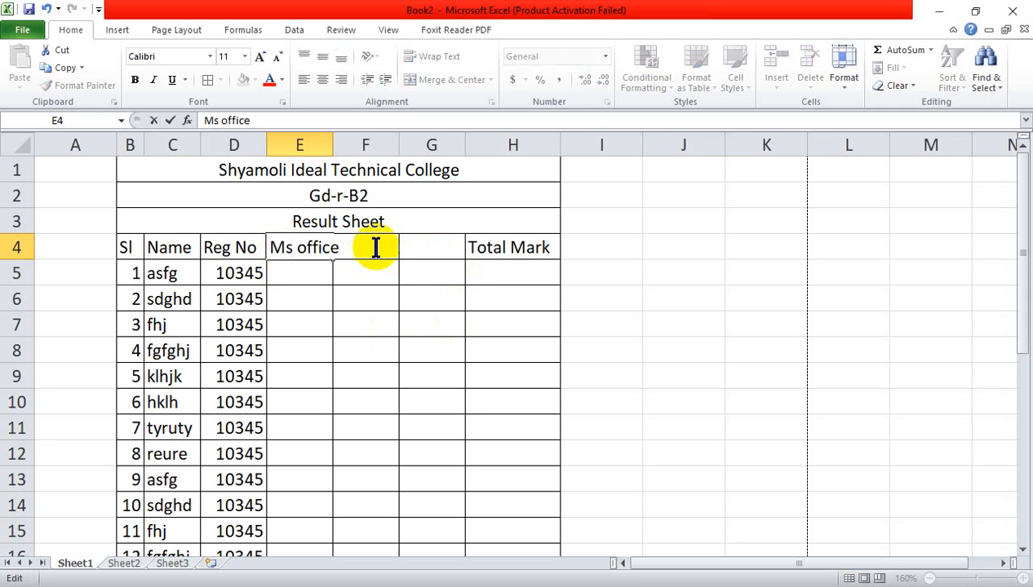
left_click(414, 249)
left_click(363, 248)
type("Adobe Photo")
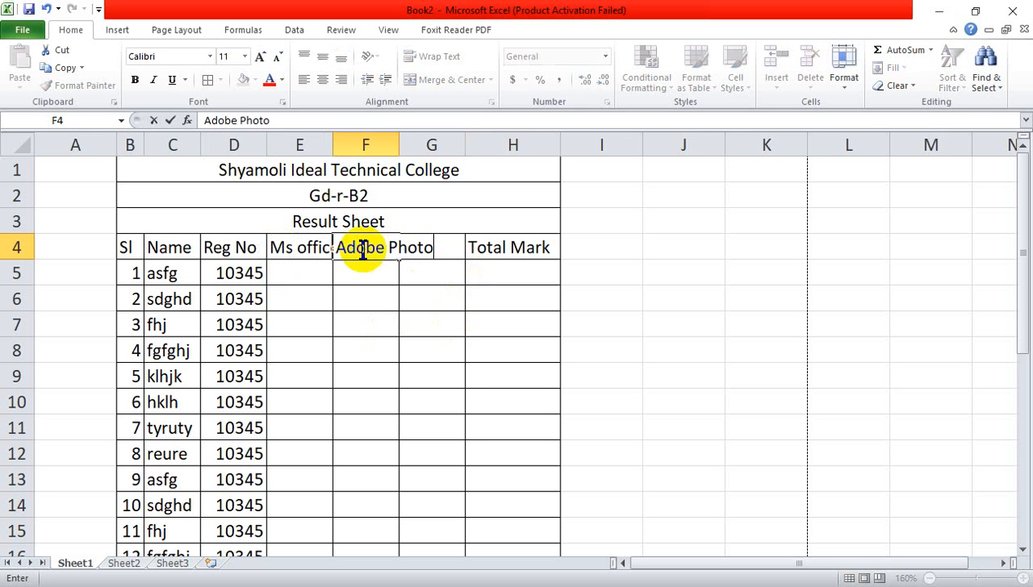
type("shop")
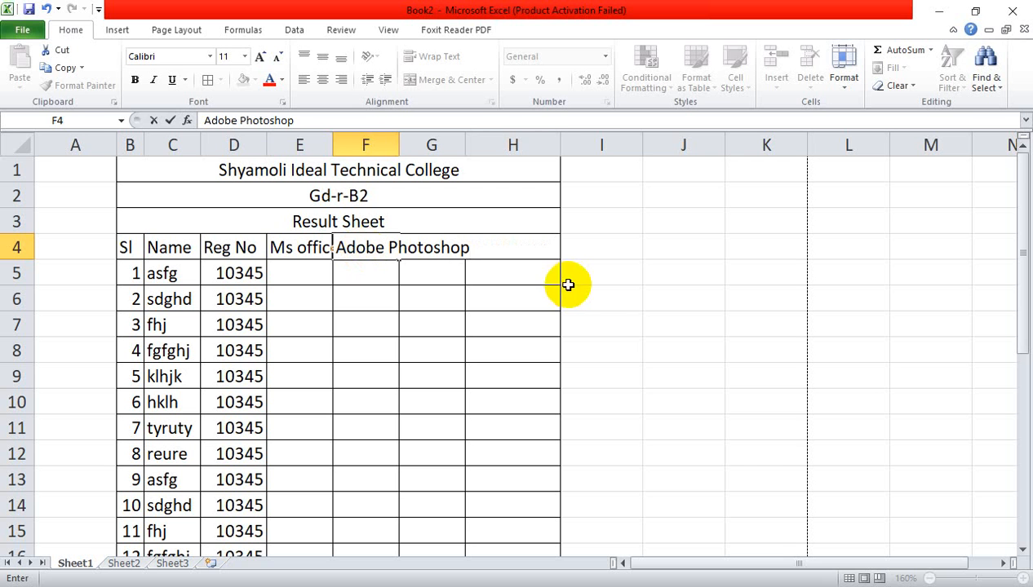
left_click(571, 278)
Enter the subject heading Adobe Illustrator in G4.
left_click(438, 271)
left_click(432, 244)
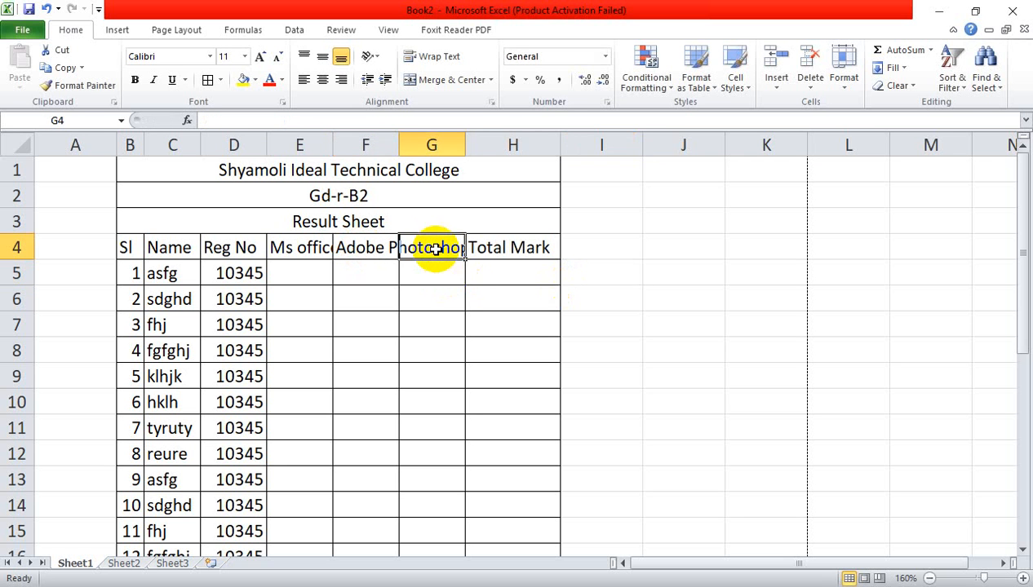
type("A")
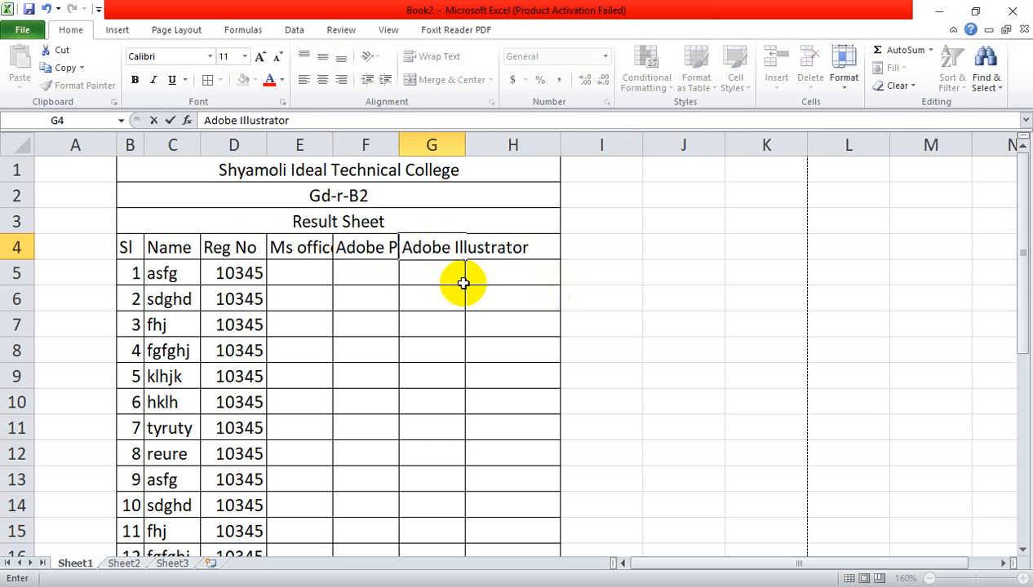
type("dobe Illustrator")
left_click(653, 316)
Insert another column before Total Mark and enter the heading Adobe Indesign in H4.
right_click(493, 153)
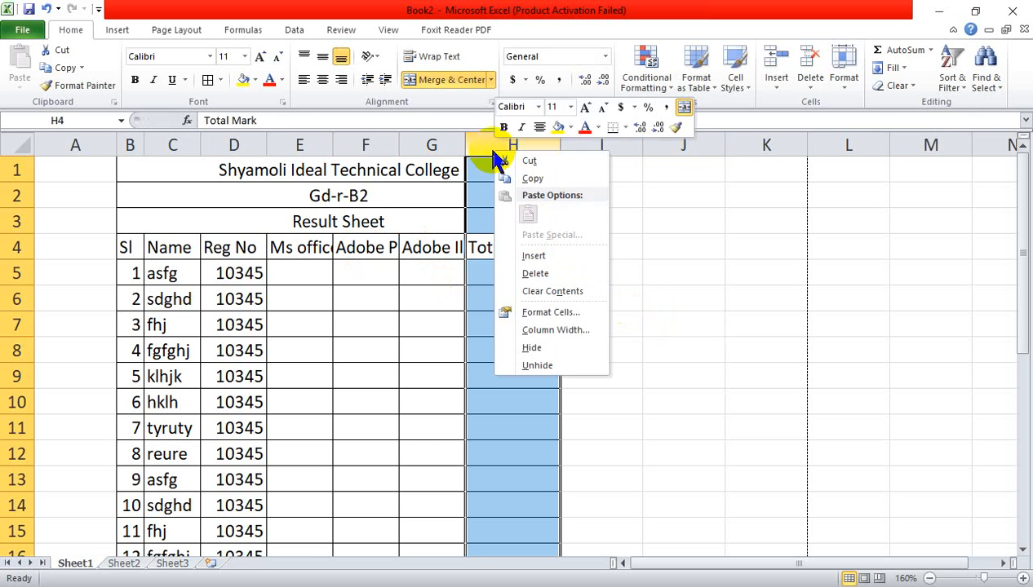
left_click(532, 258)
left_click(539, 325)
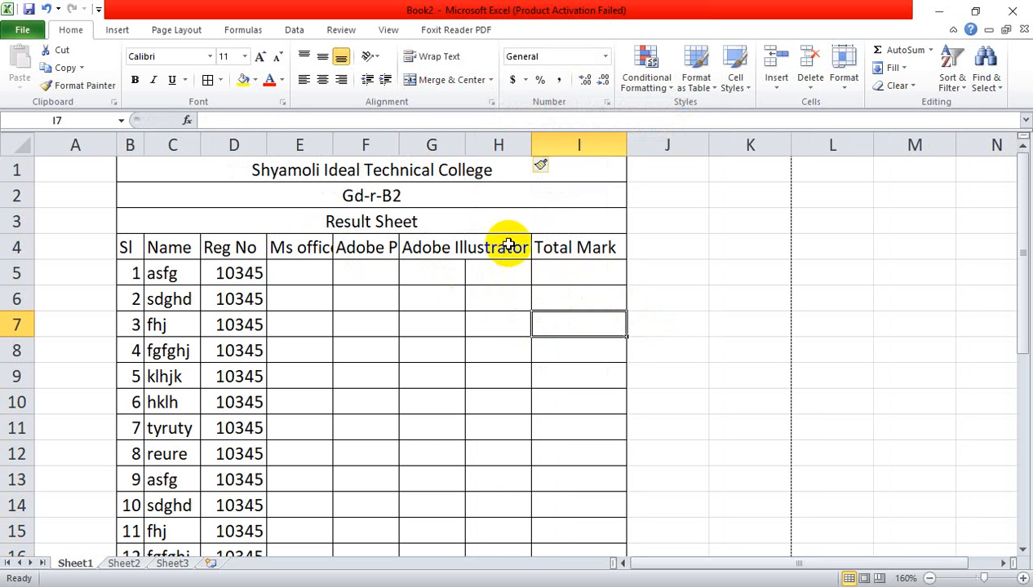
left_click(508, 245)
type("Adobe Indesign")
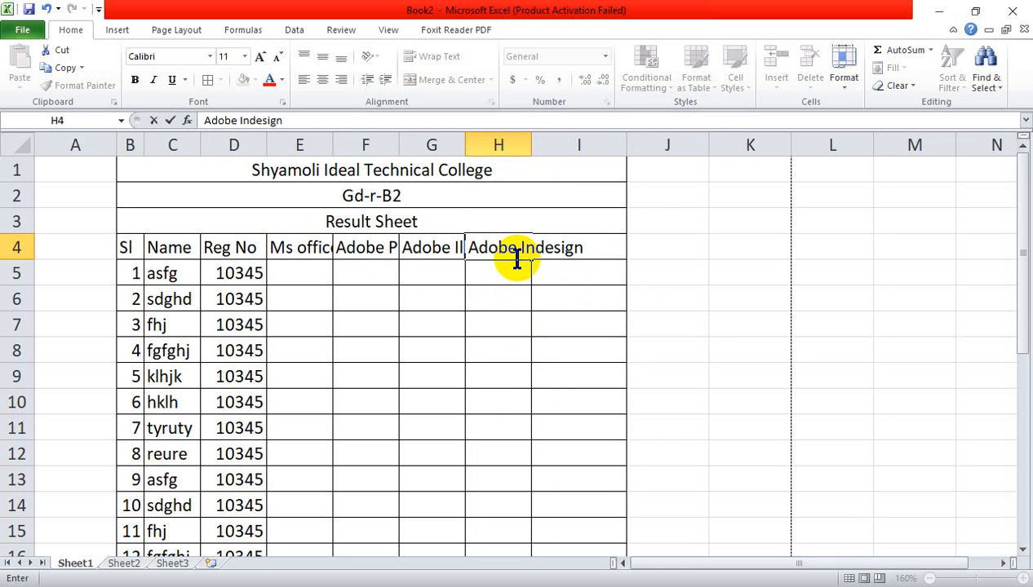
left_click(671, 292)
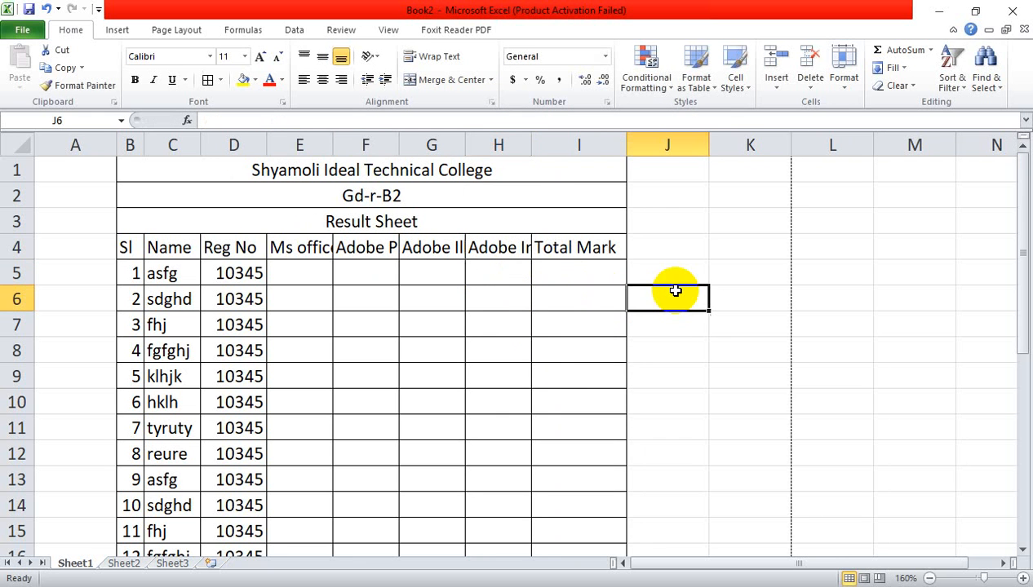
AutoFit the widths of the four subject columns E to H to their headings.
double_click(334, 143)
double_click(415, 153)
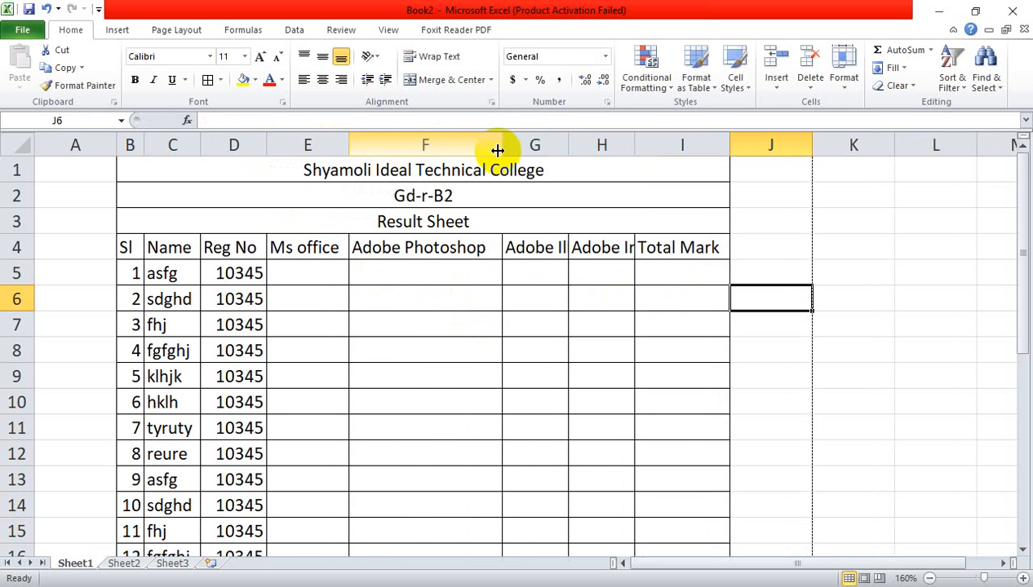
double_click(571, 153)
double_click(717, 150)
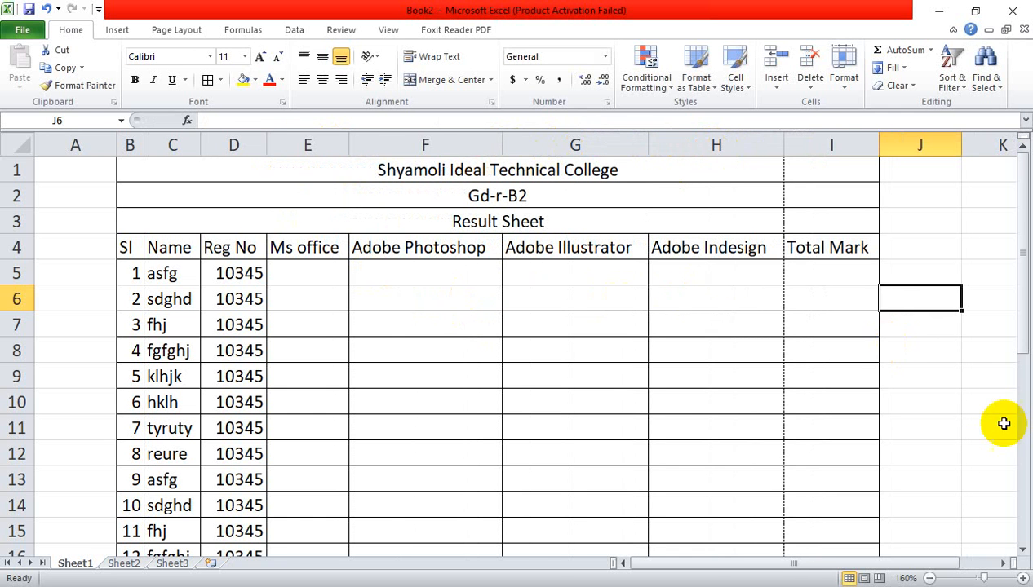
left_click(971, 378)
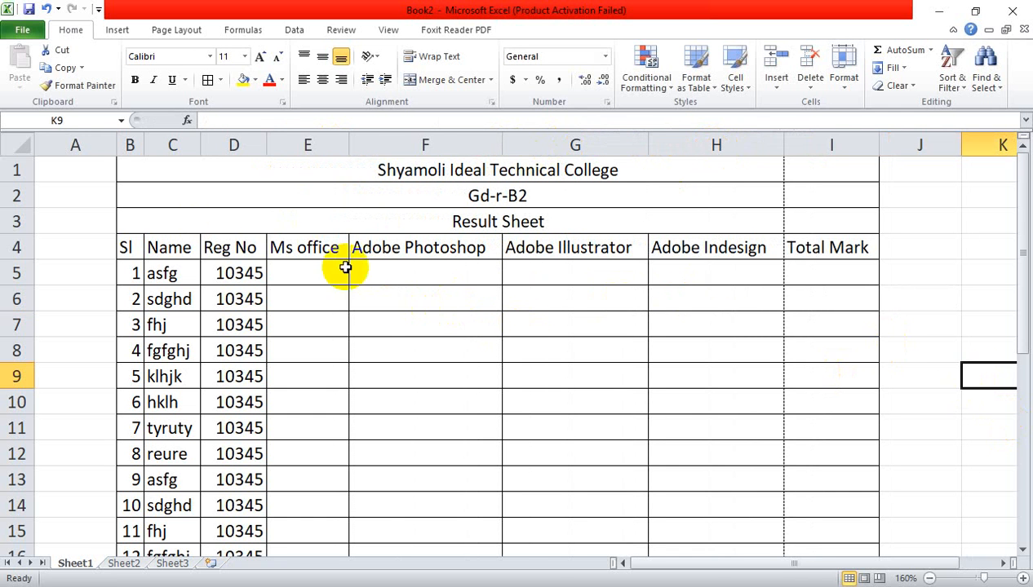
Delete the blank column A and undo the deletion.
right_click(72, 153)
left_click(113, 277)
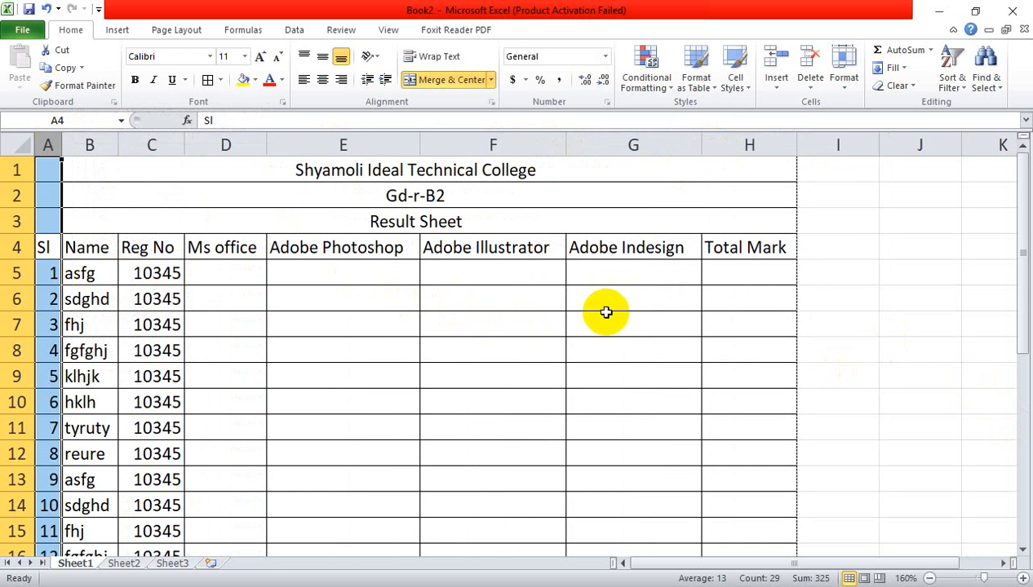
key("ctrl+z")
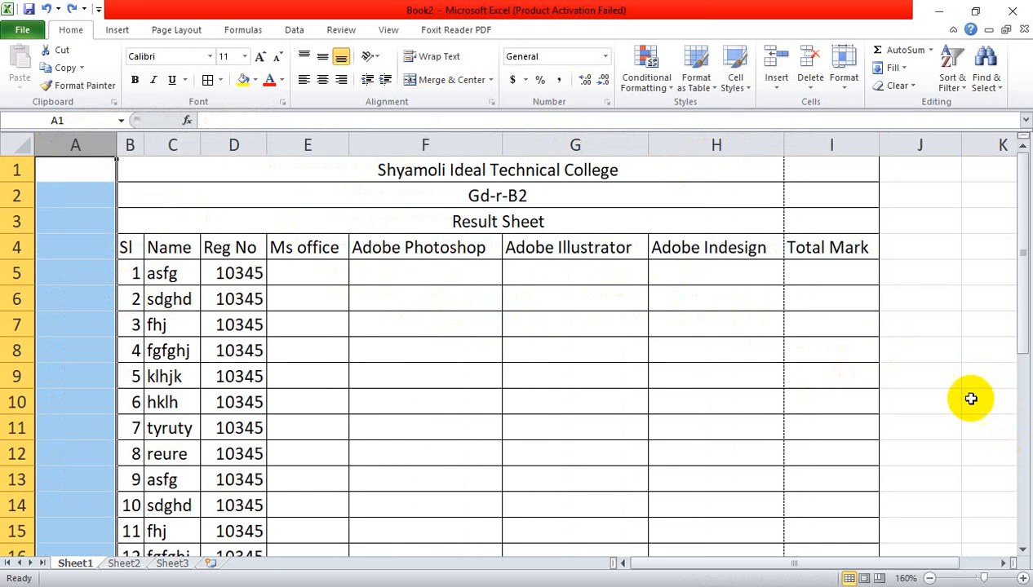
left_click(864, 346)
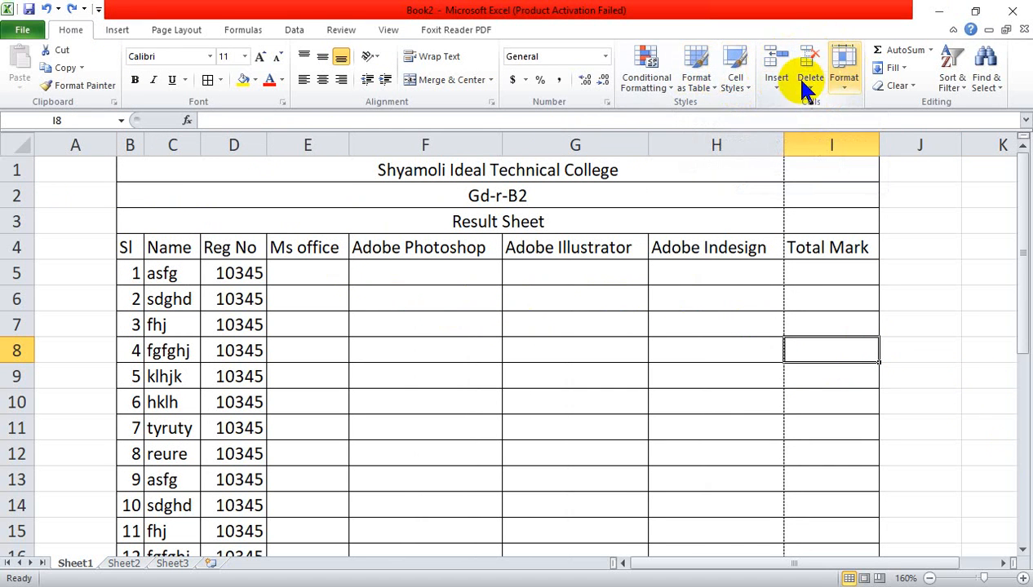
left_click(730, 81)
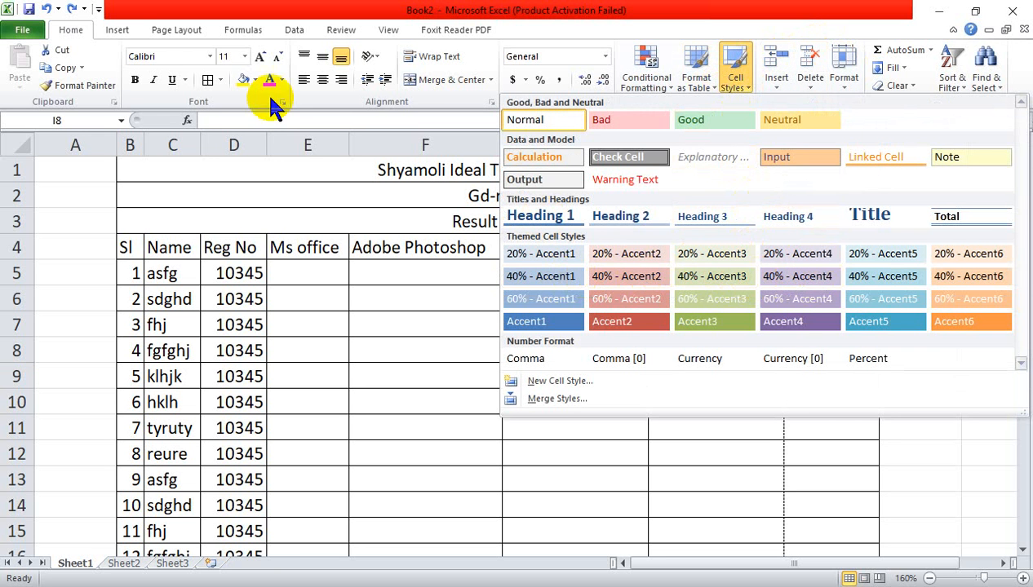
left_click(406, 329)
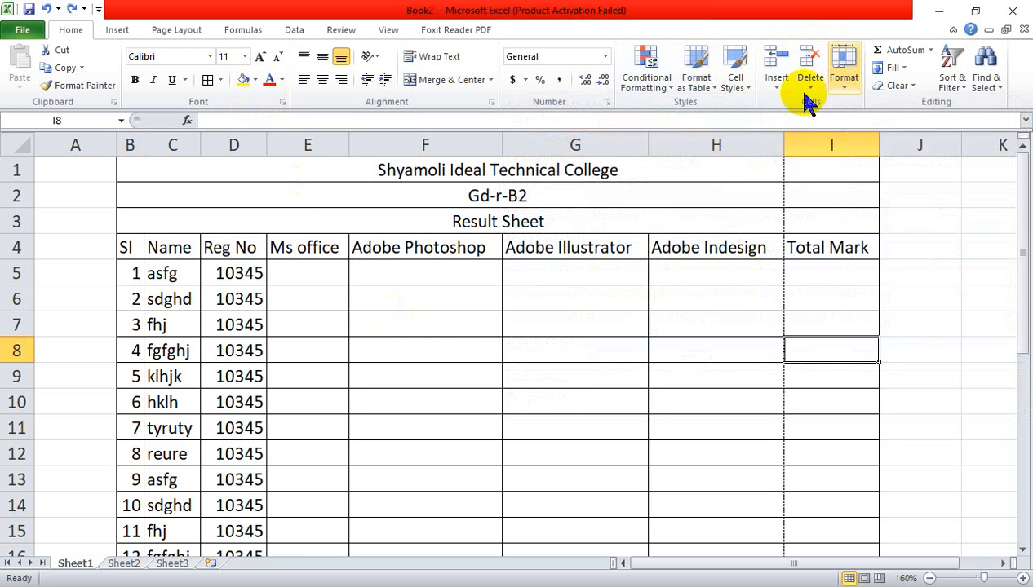
left_click(730, 82)
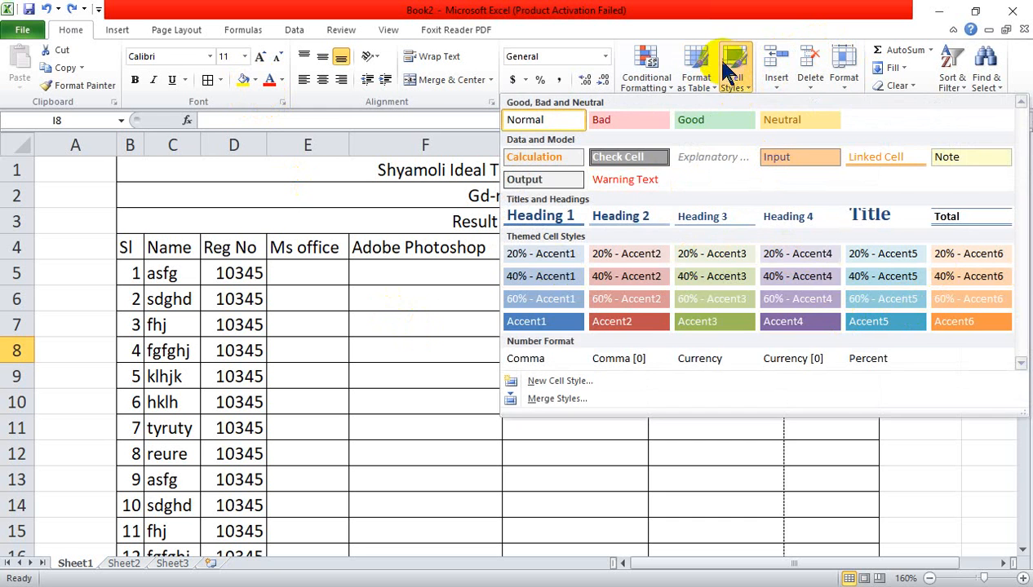
left_click(696, 72)
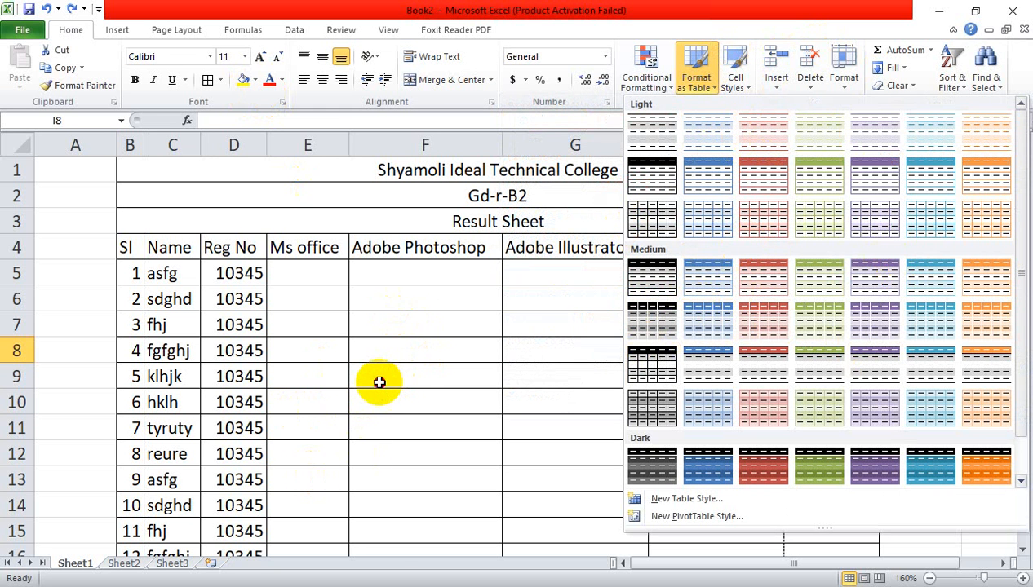
key("Escape")
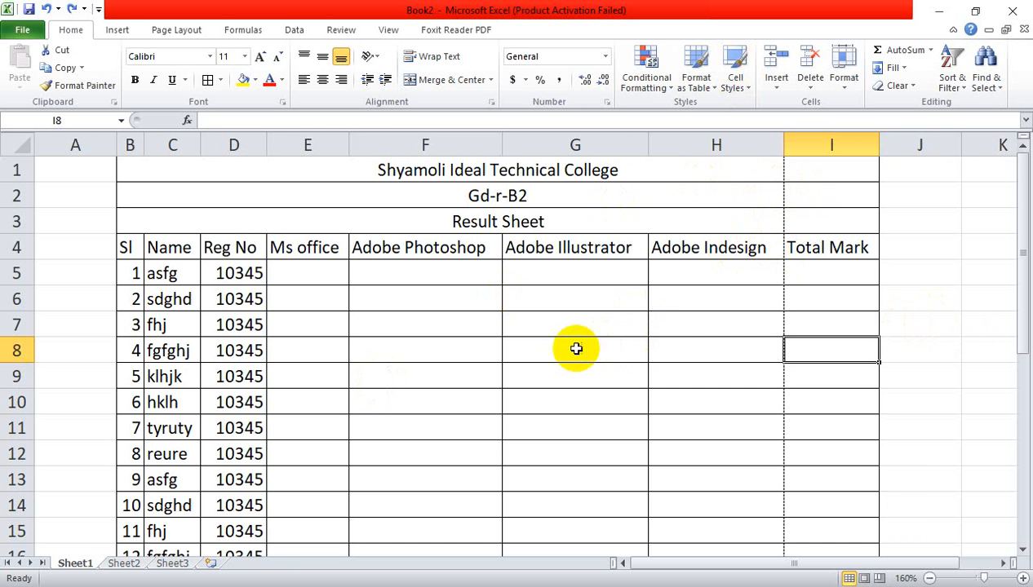
Delete the empty column A before the Sl column and undo the deletion.
scroll(572, 348, "down", 4, "ctrl")
scroll(495, 375, "up", 4, "ctrl")
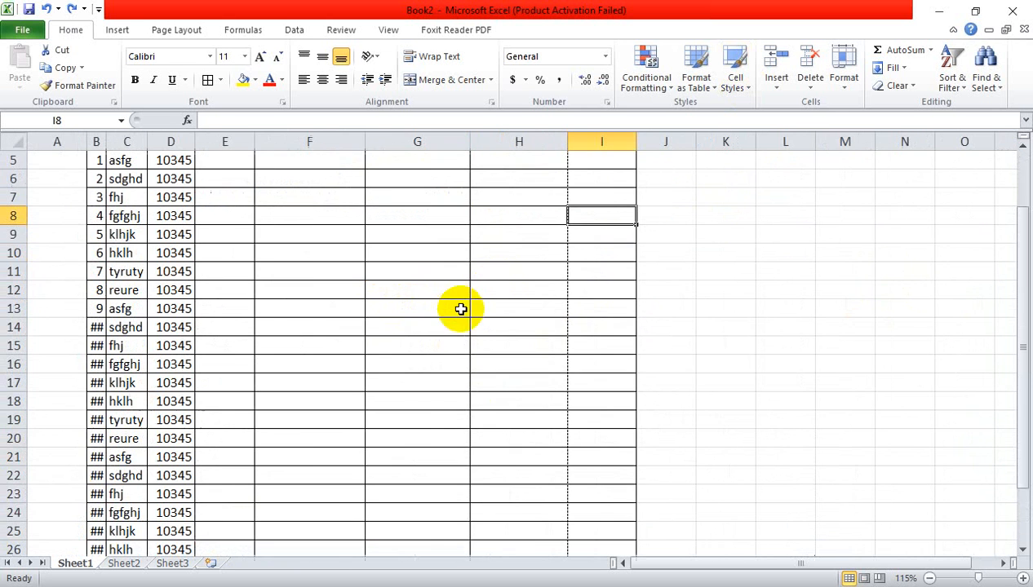
scroll(552, 265, "down", 5, "ctrl")
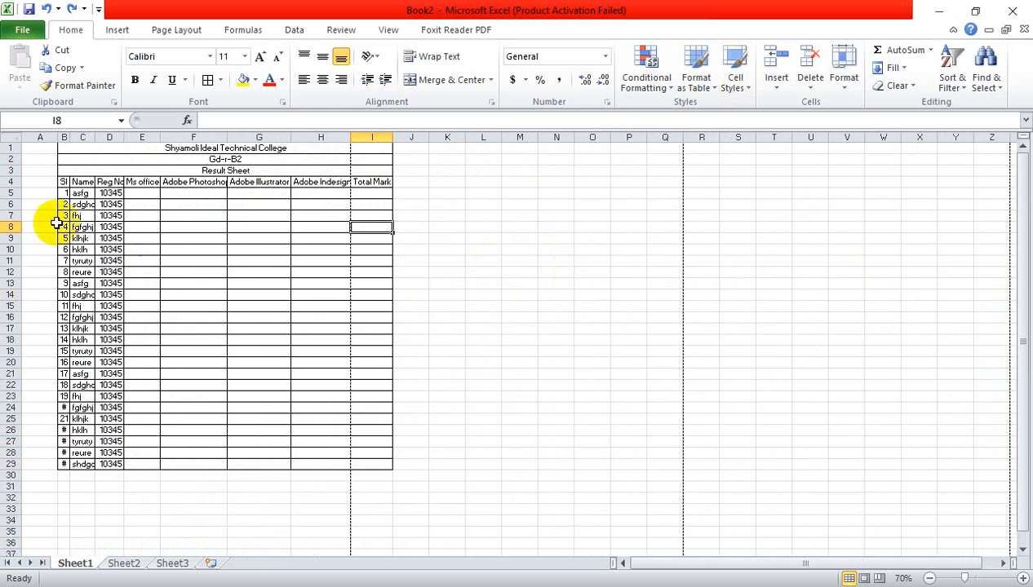
left_click(39, 160)
left_click_drag(39, 181, 62, 468)
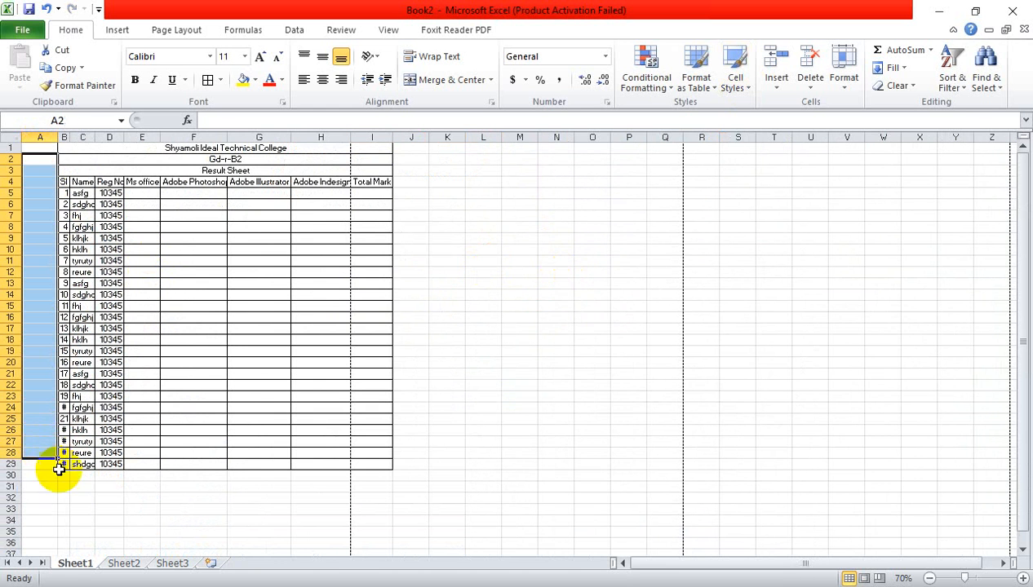
left_click(64, 498)
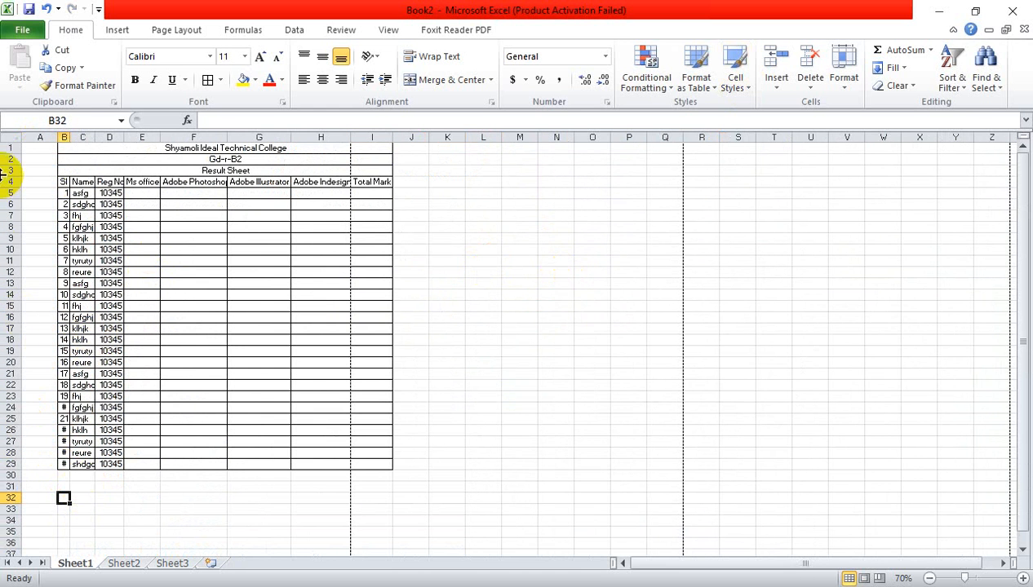
left_click(34, 134)
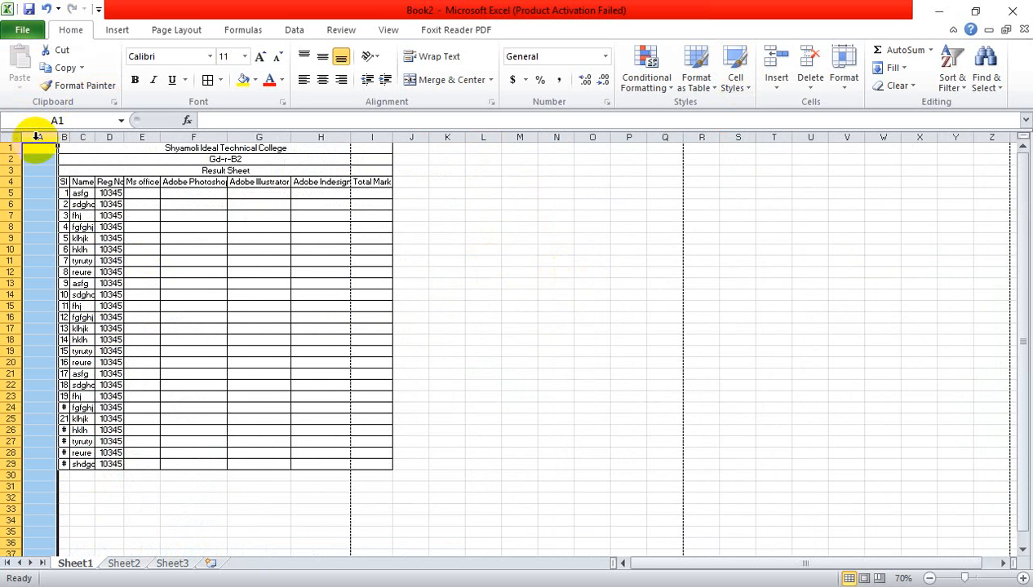
right_click(37, 142)
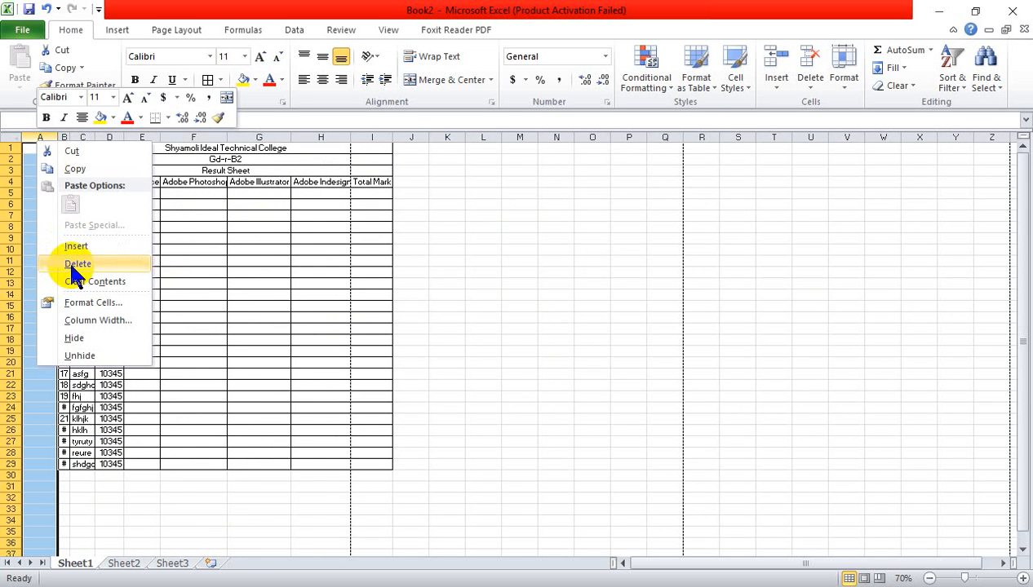
left_click(72, 272)
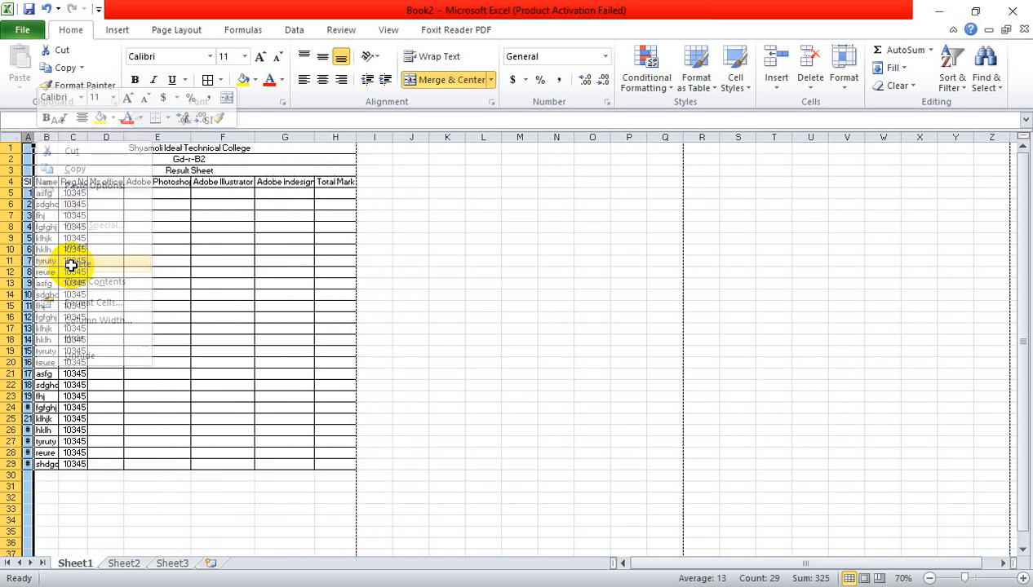
left_click(506, 281)
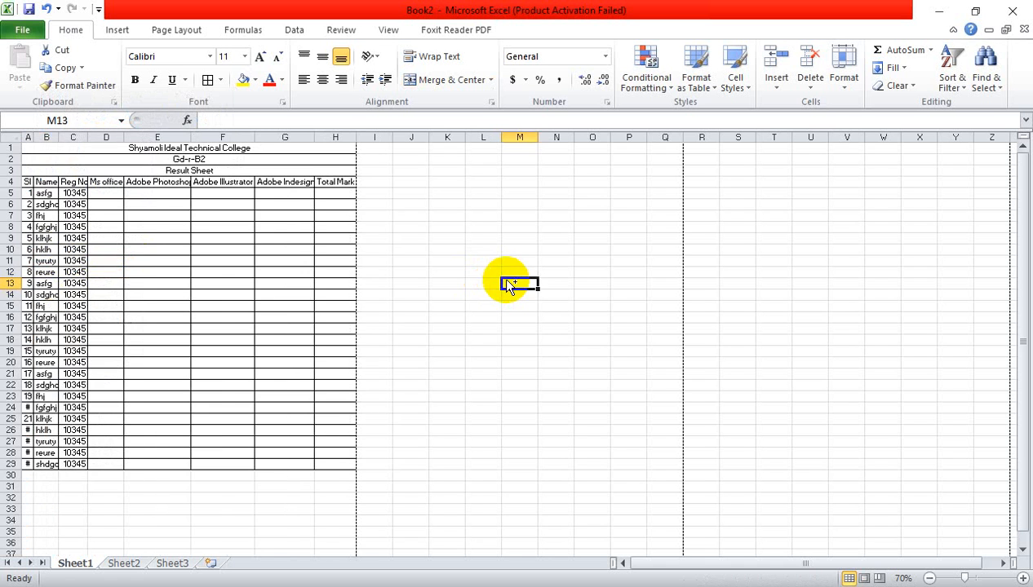
key("ctrl+z")
left_click_drag(41, 149, 35, 466)
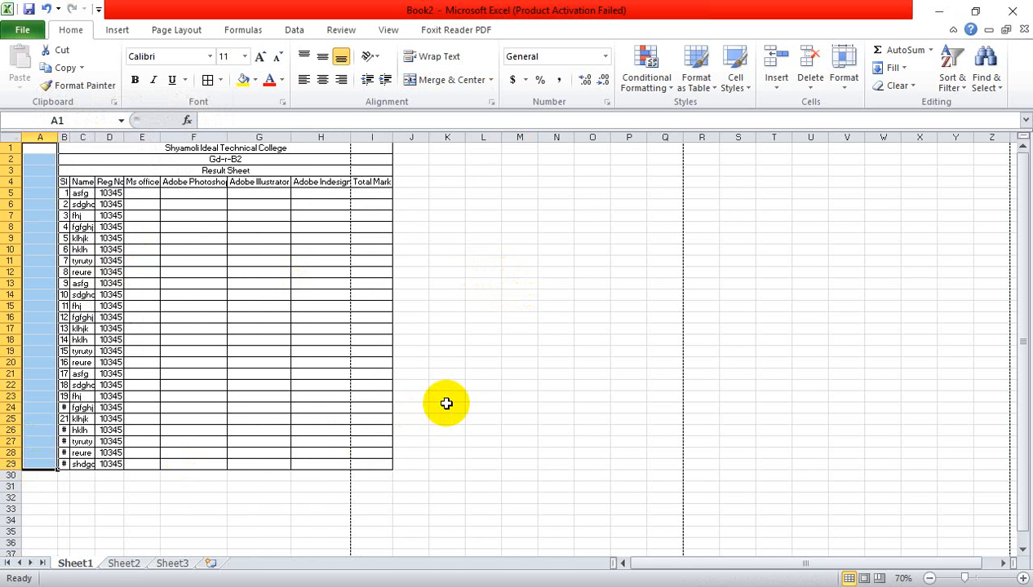
left_click(514, 375)
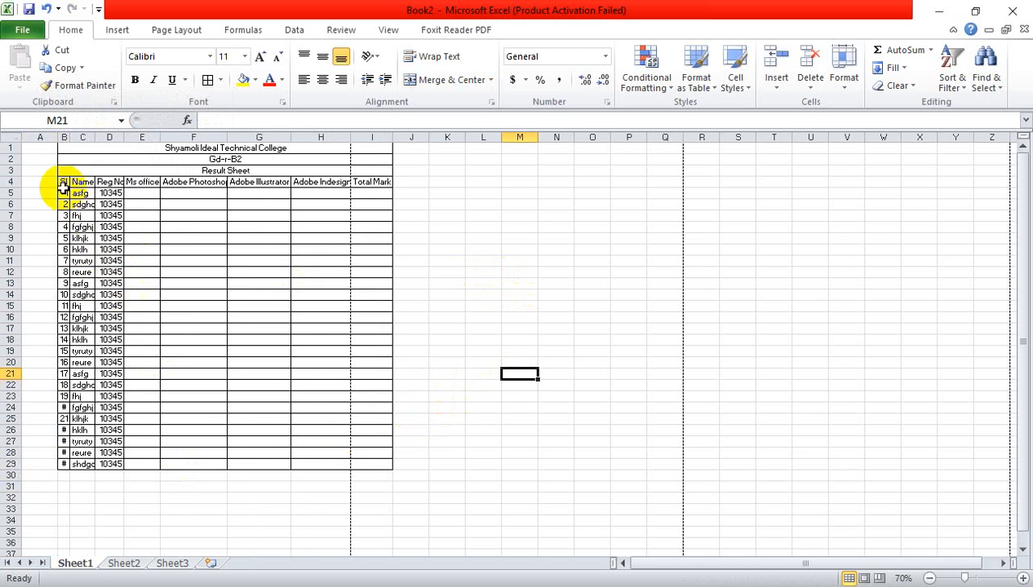
Try to clear the contents of the entire Name column, including the part crossing the merged title rows.
left_click_drag(79, 193, 76, 480)
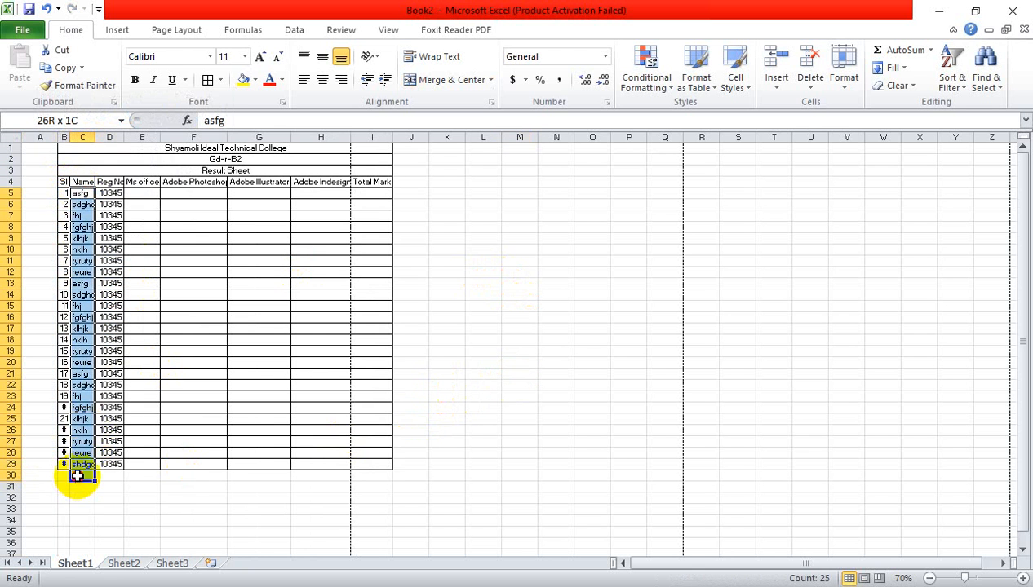
left_click(108, 496)
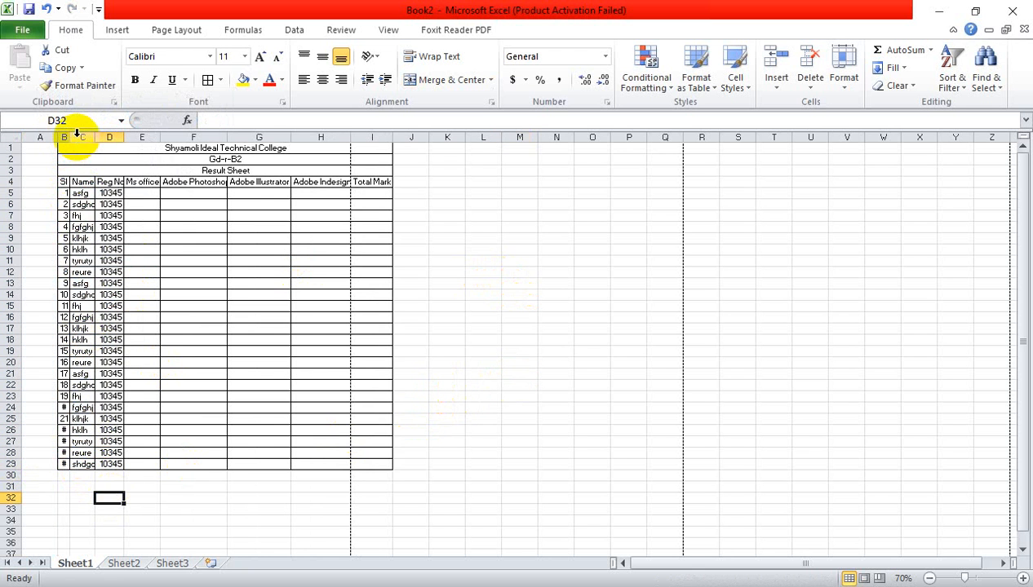
left_click(76, 133)
key("Delete")
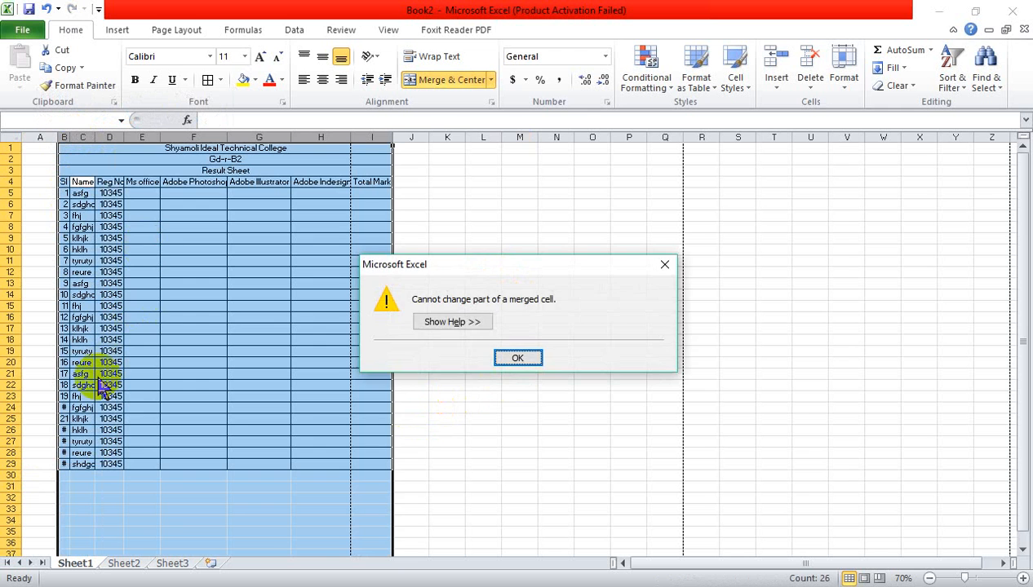
left_click(664, 264)
left_click(628, 295)
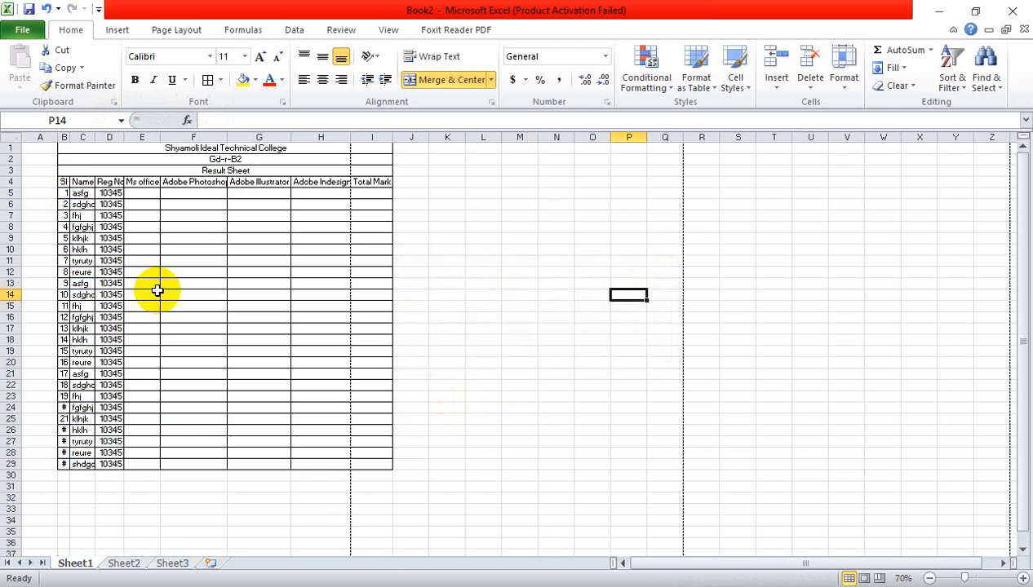
Clear the Name heading and entries in C4:C29 and undo the clearing.
left_click_drag(79, 182, 75, 459)
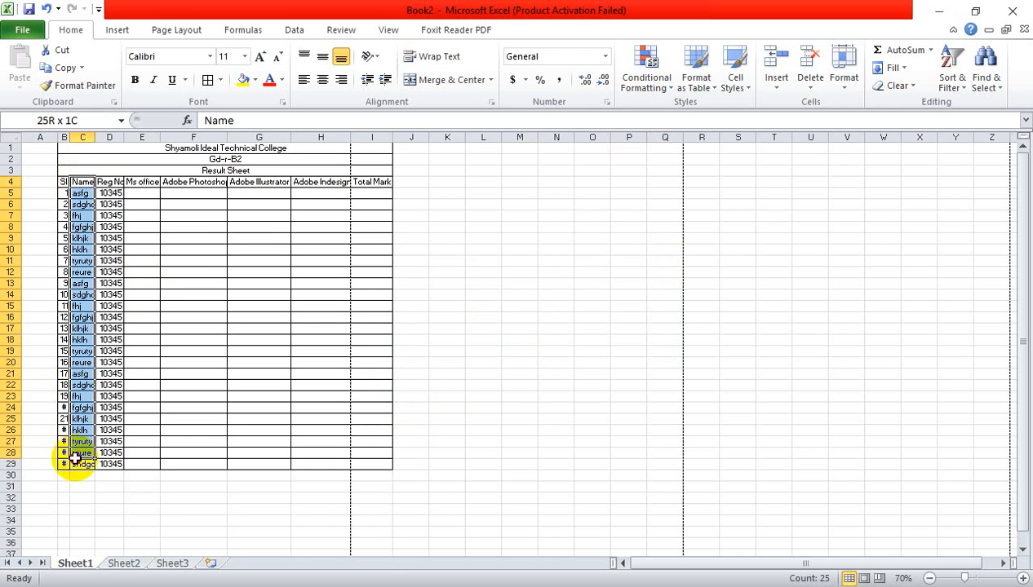
key("Delete")
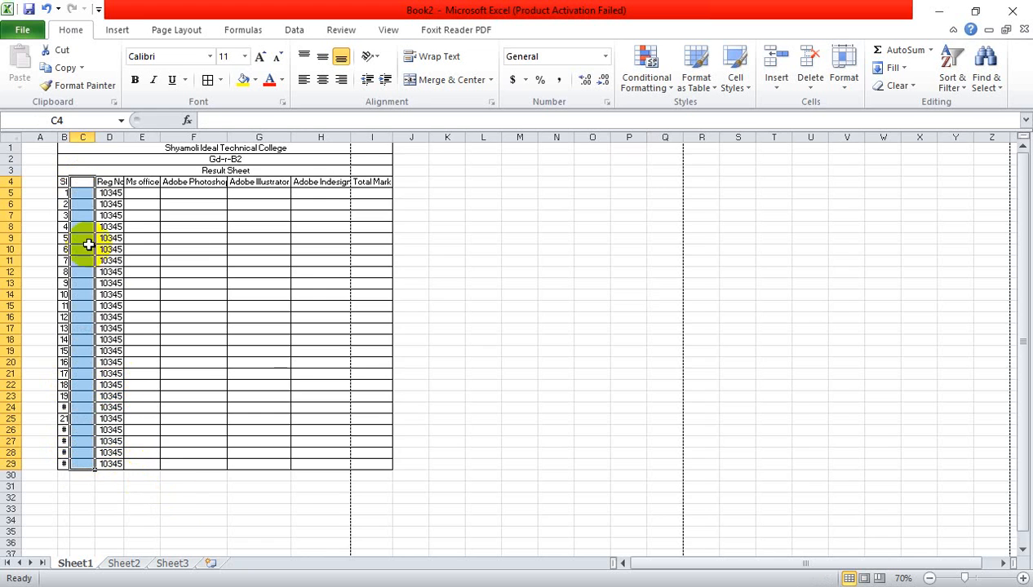
scroll(118, 306, "up", 6)
left_click(291, 349)
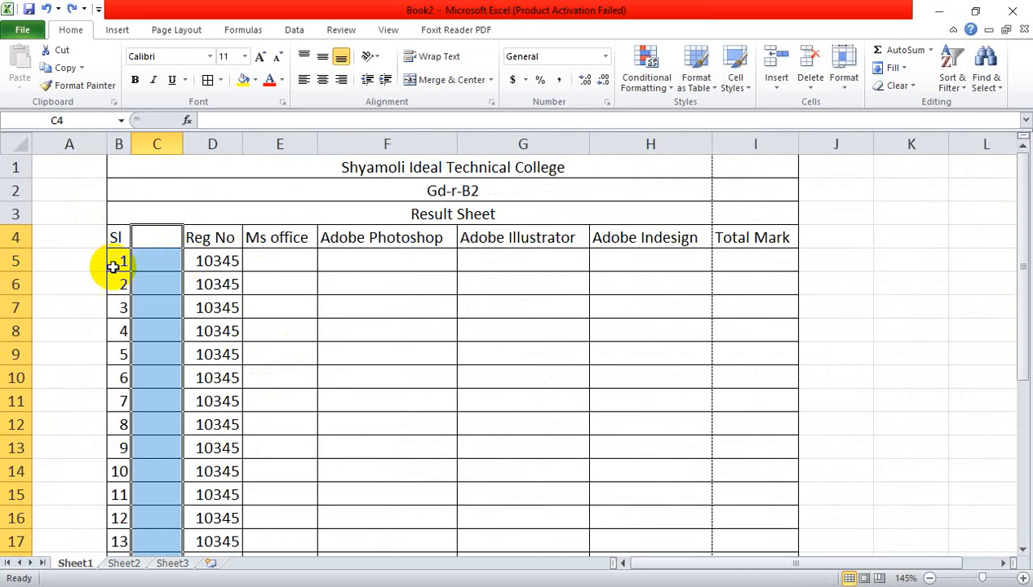
scroll(115, 268, "down", 4)
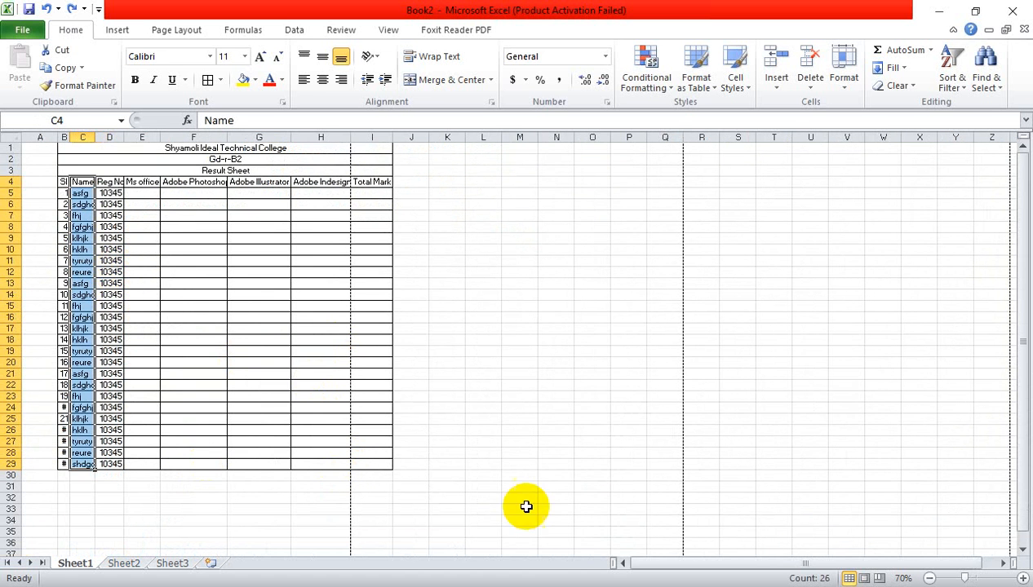
left_click(483, 476)
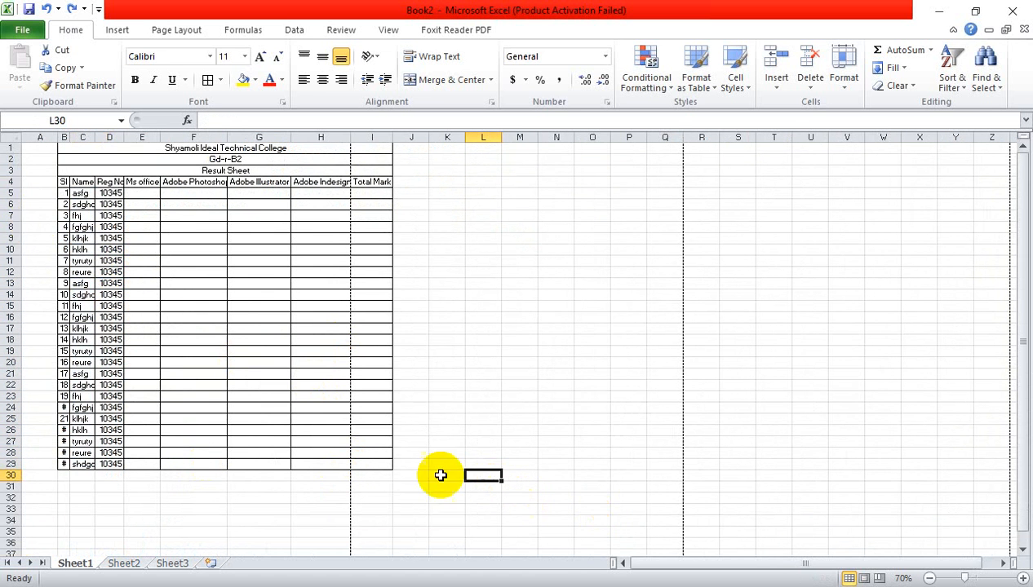
Delete the blank column A so the result sheet starts at the sheet's first column.
left_click(32, 136)
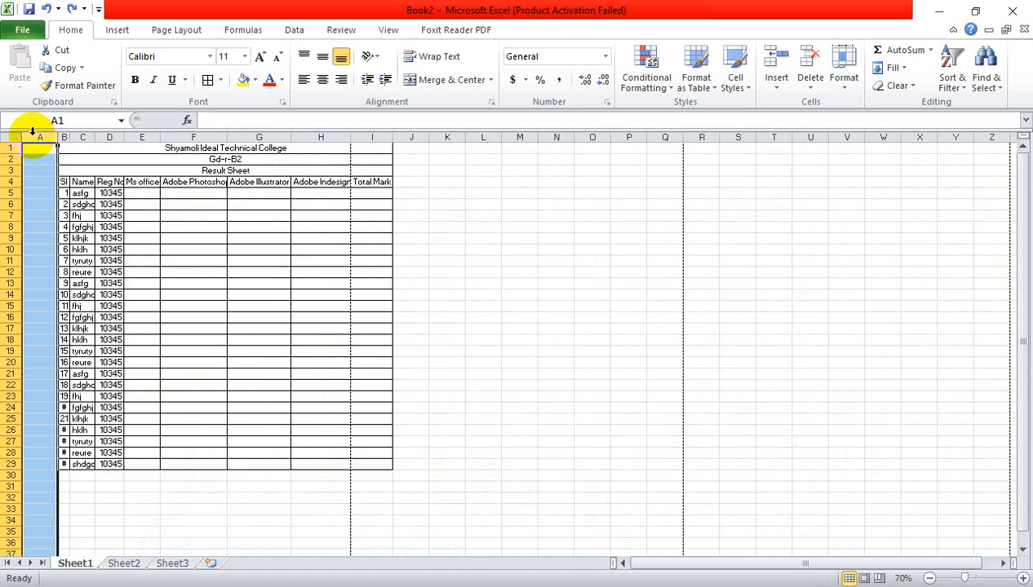
left_click(808, 71)
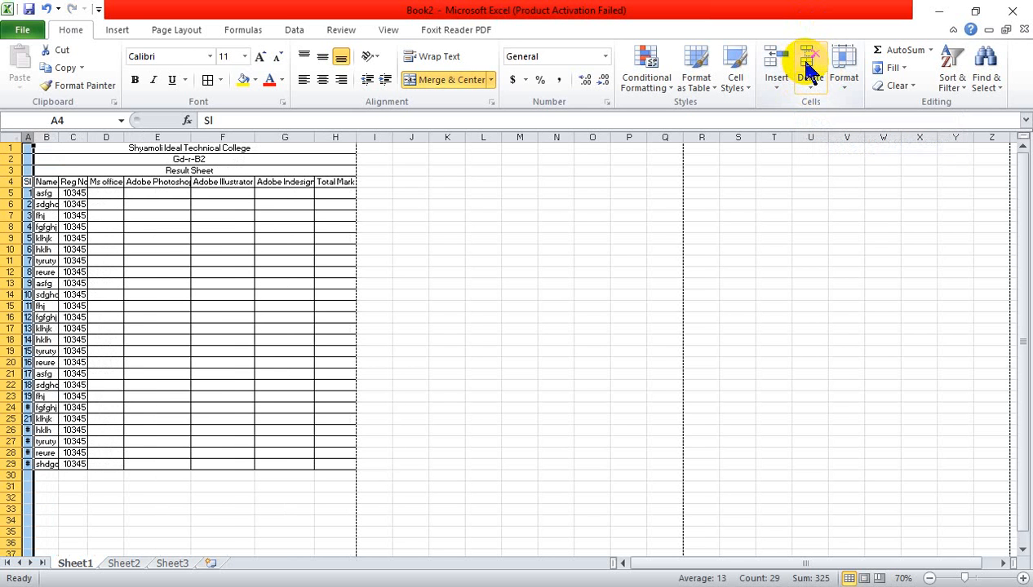
left_click(556, 306)
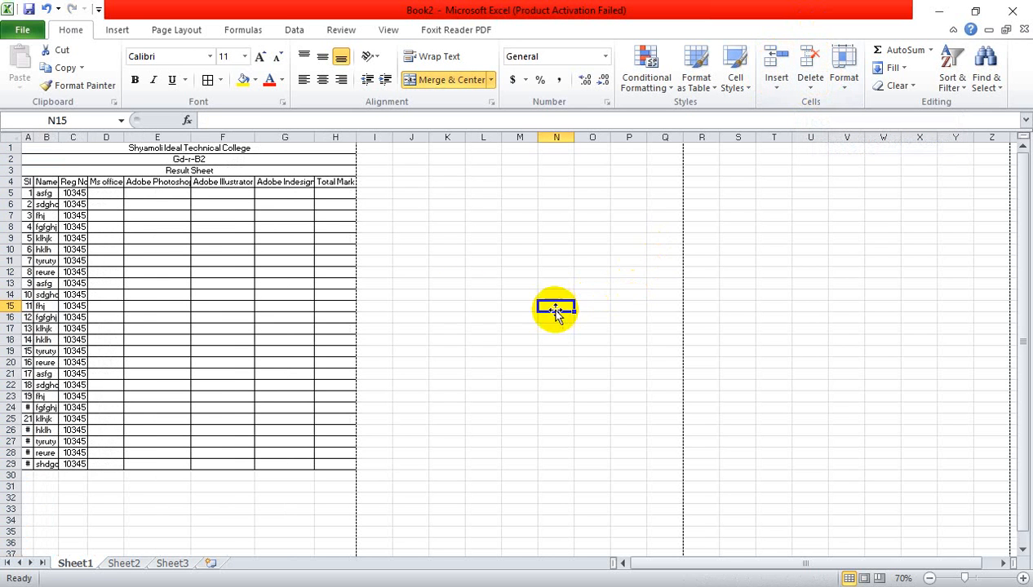
Insert a blank column before the Name column and undo the insertion.
scroll(431, 410, "up", 5)
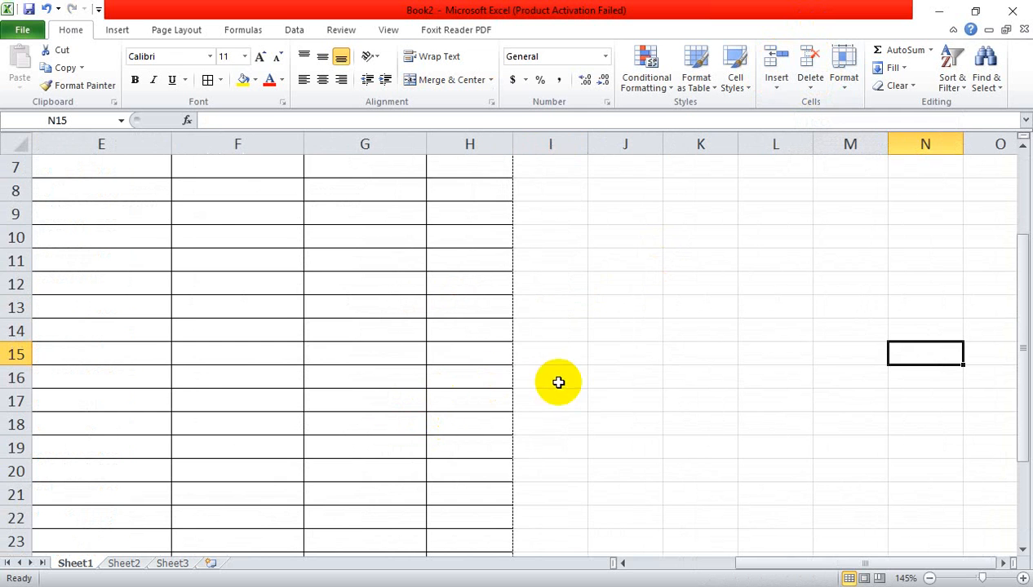
scroll(153, 290, "down", 3)
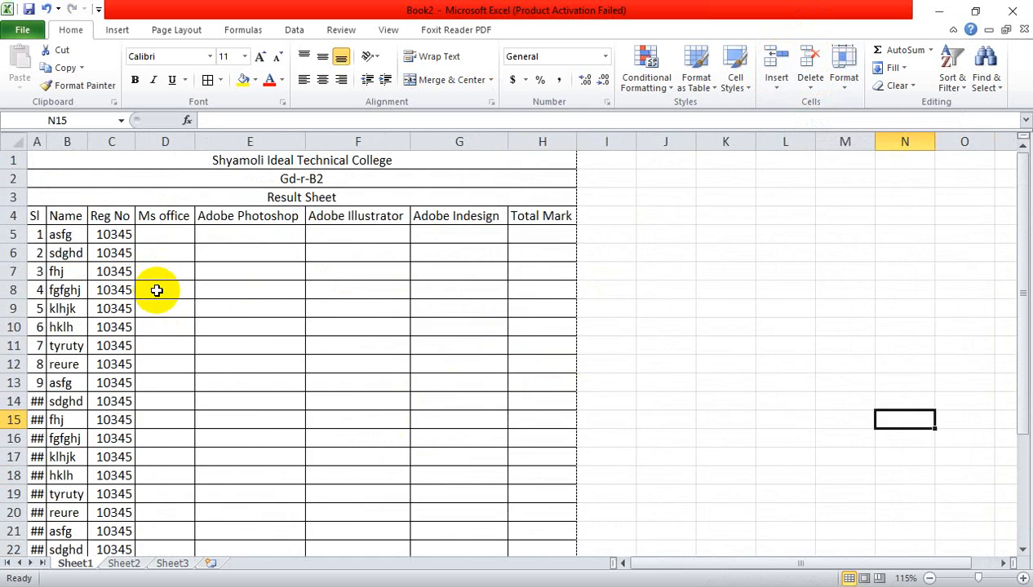
scroll(157, 291, "up", 1)
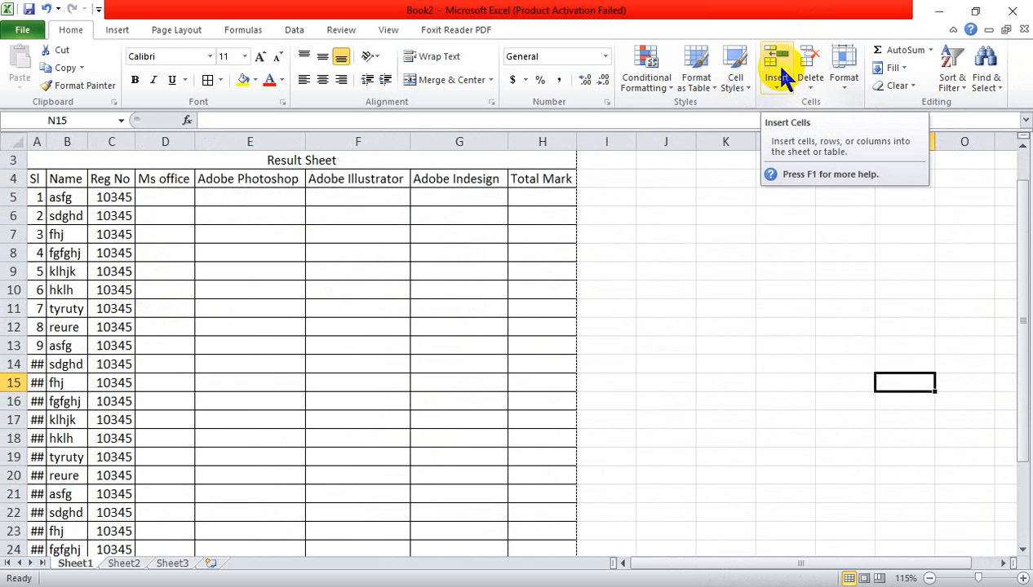
right_click(60, 137)
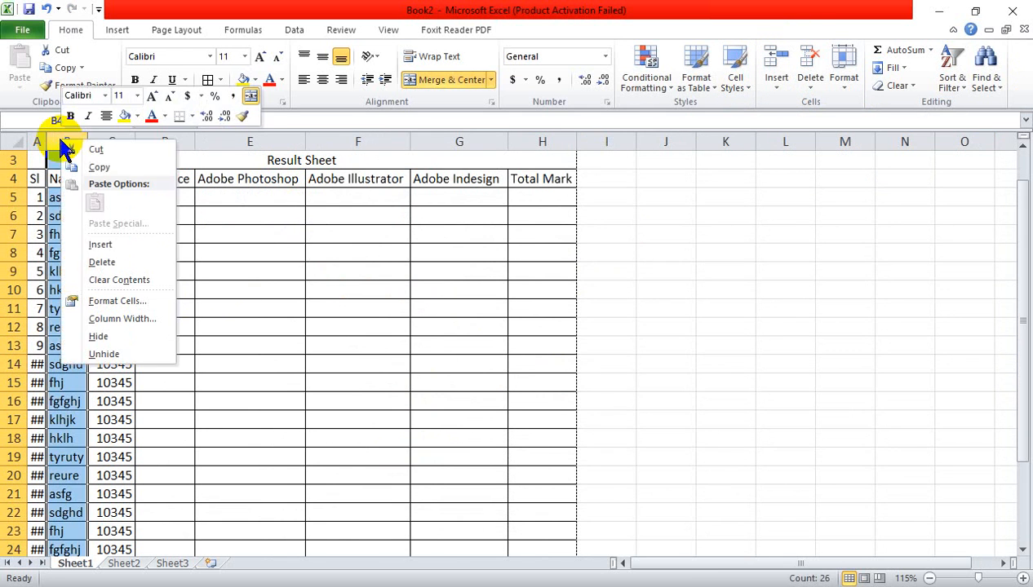
left_click(121, 246)
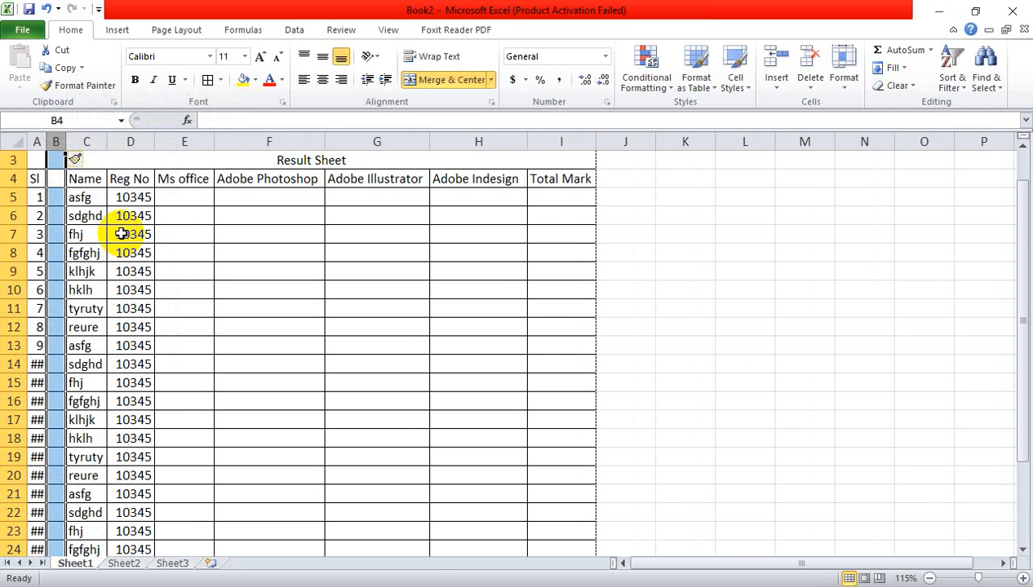
key("ctrl+z")
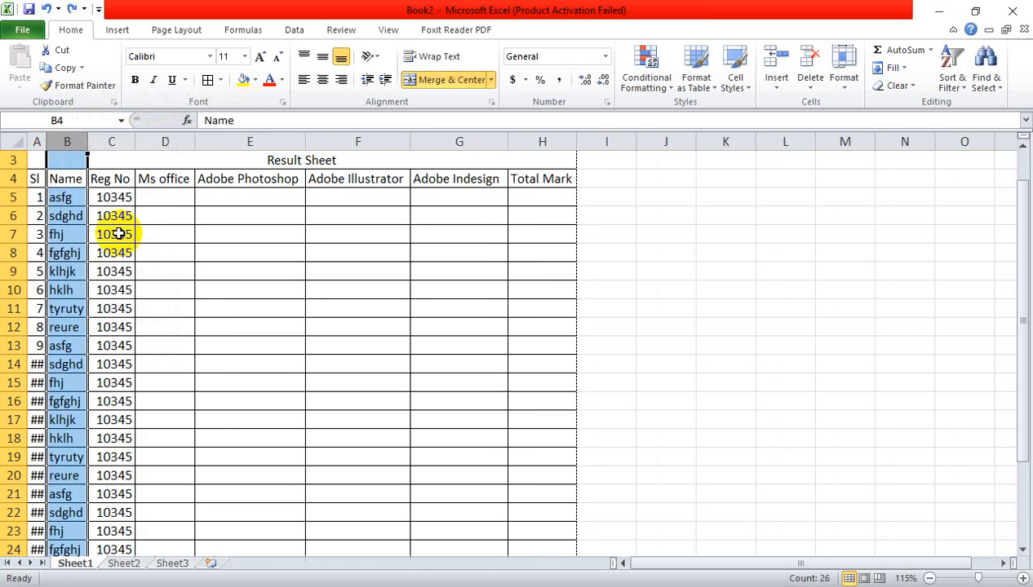
Insert a blank row above row 8 and undo the insertion.
right_click(12, 253)
left_click(46, 362)
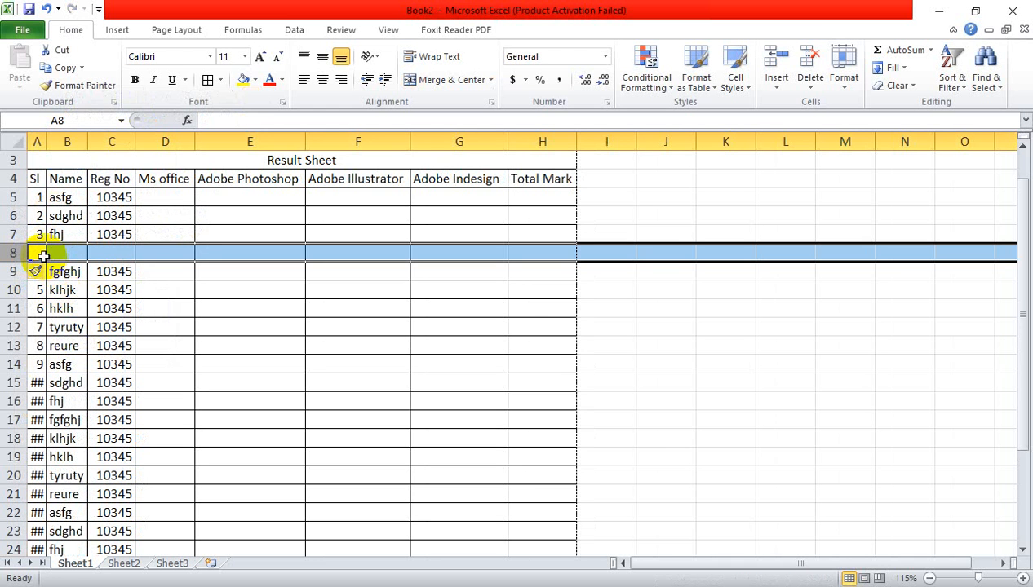
key("ctrl+z")
left_click(729, 382)
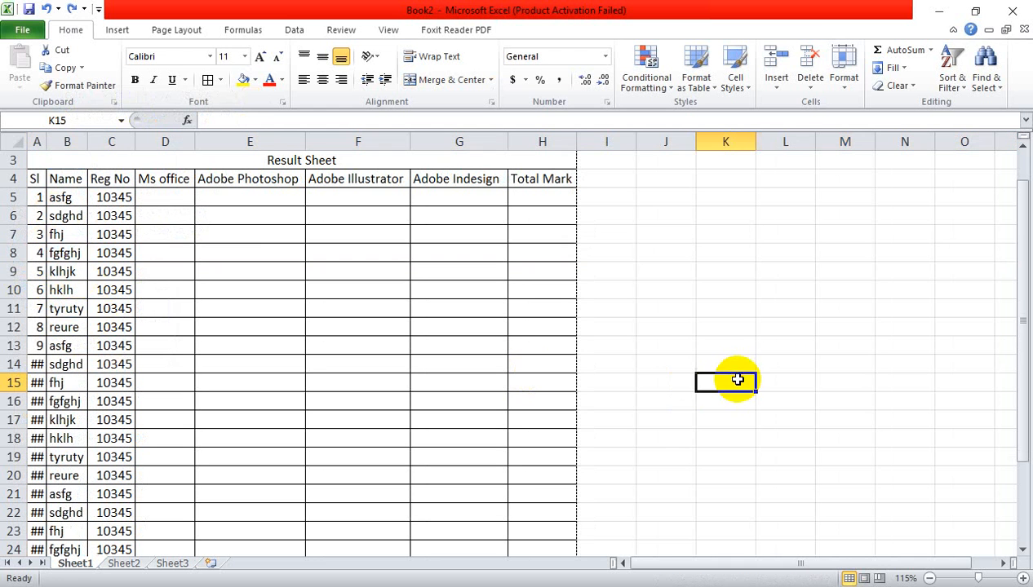
Increase the height of heading row 4 and undo the change.
left_click(180, 194)
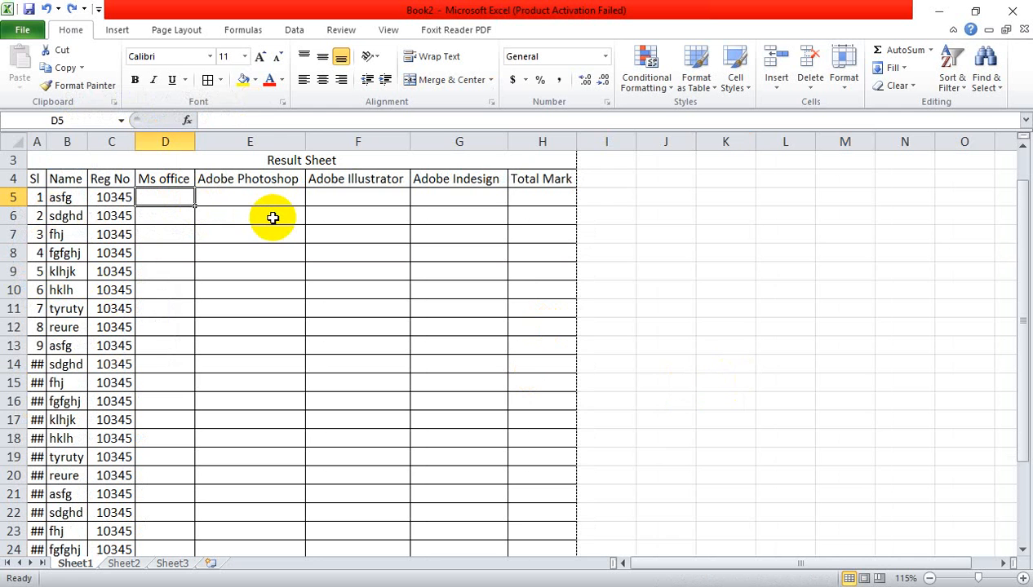
left_click(13, 181)
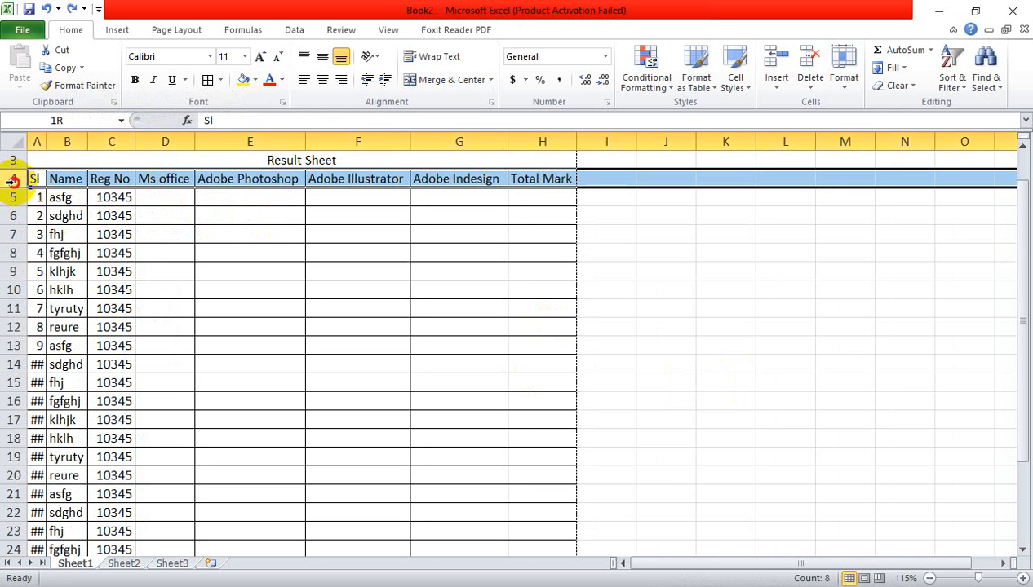
left_click_drag(16, 187, 19, 232)
left_click(725, 372)
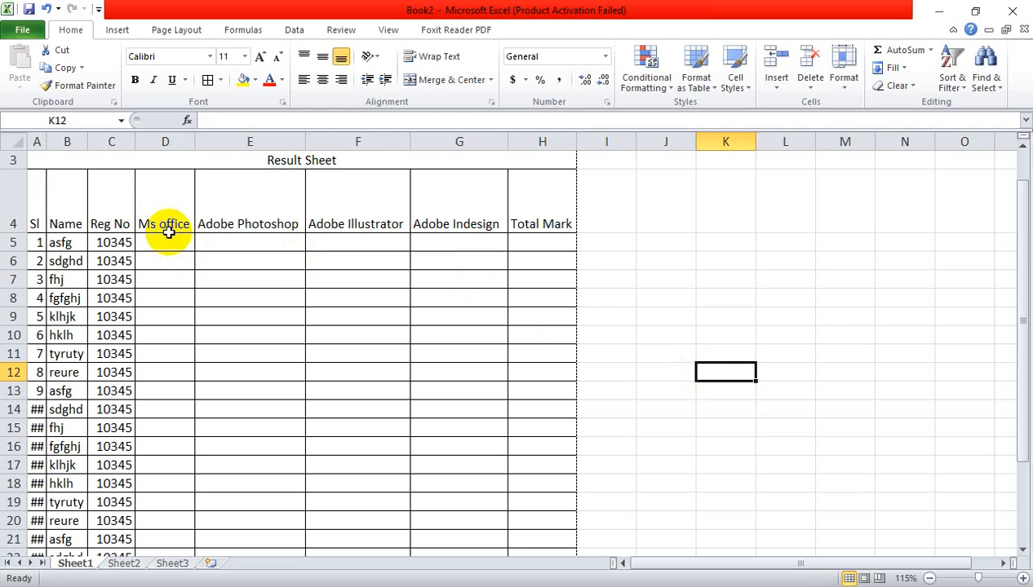
key("ctrl+z")
left_click(178, 200)
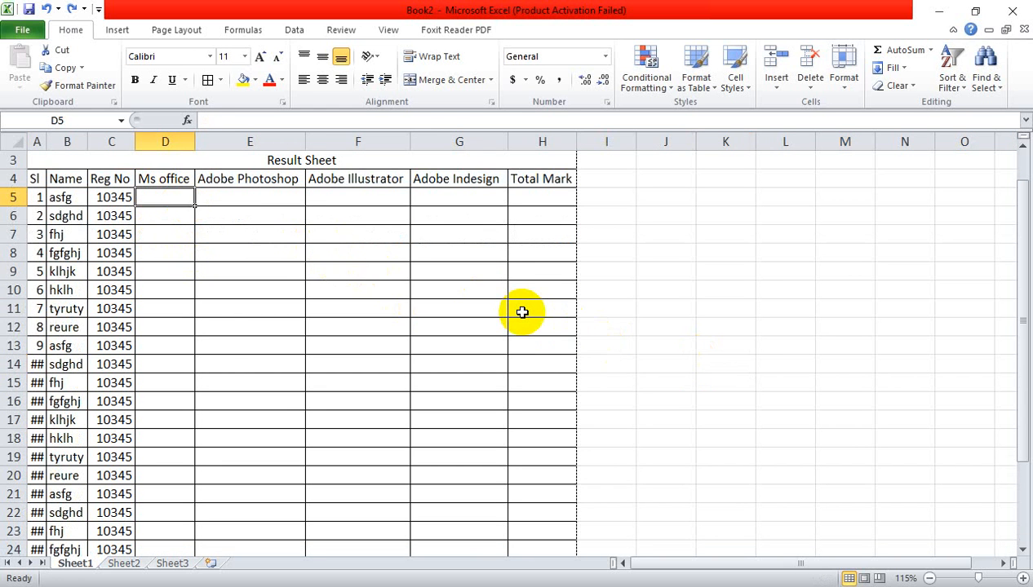
left_click(725, 328)
Enter Ms office marks in D5:D22, repeating the sequence 50, 60, 70 down the column.
left_click(173, 201)
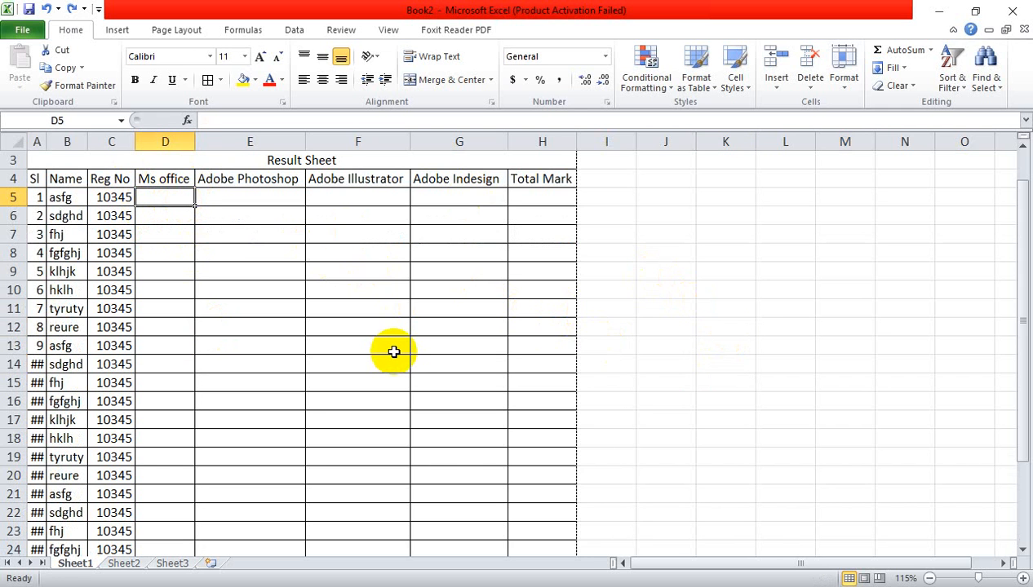
type("50")
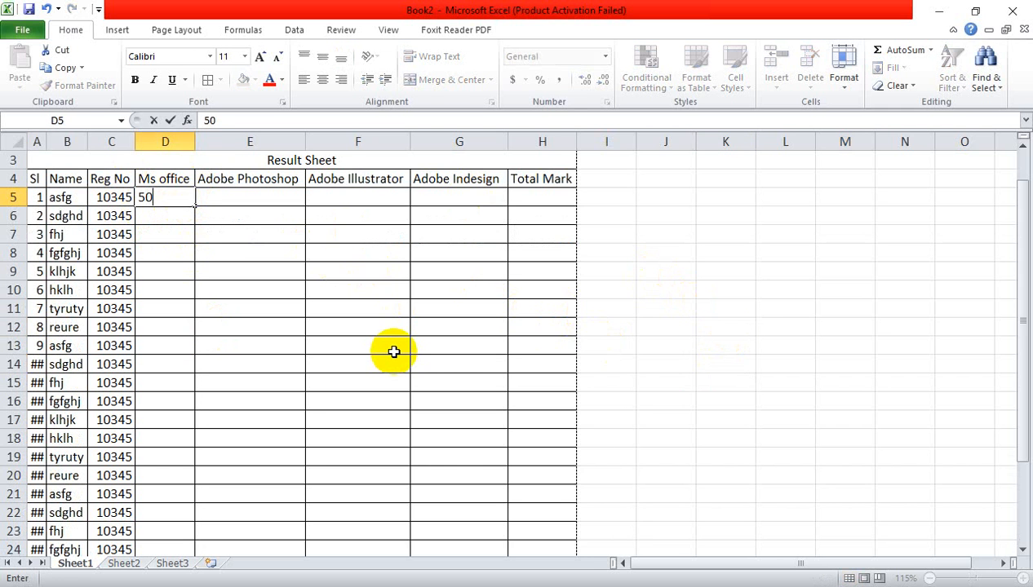
key("Return")
type("60")
key("Return")
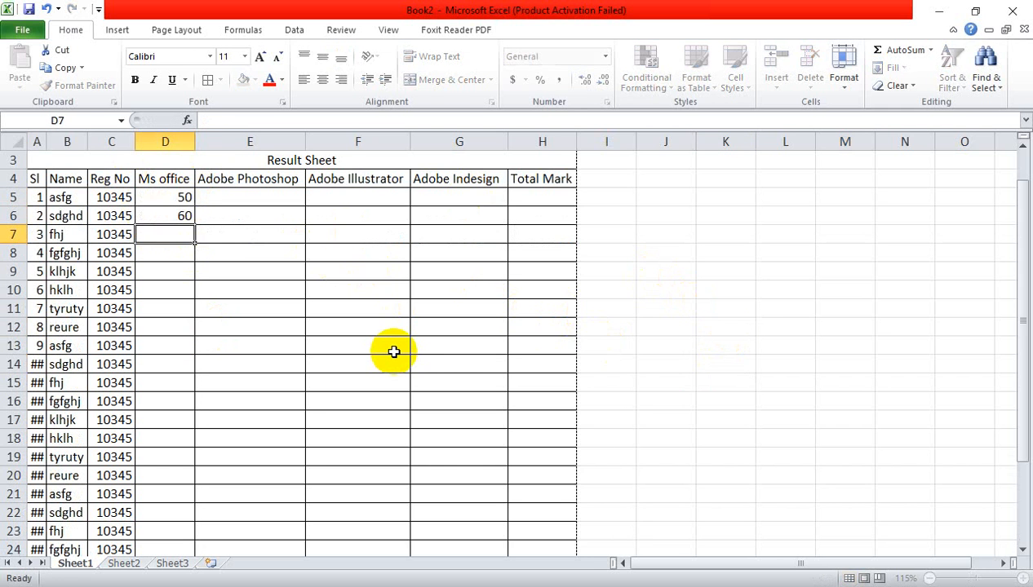
type("70")
key("Return")
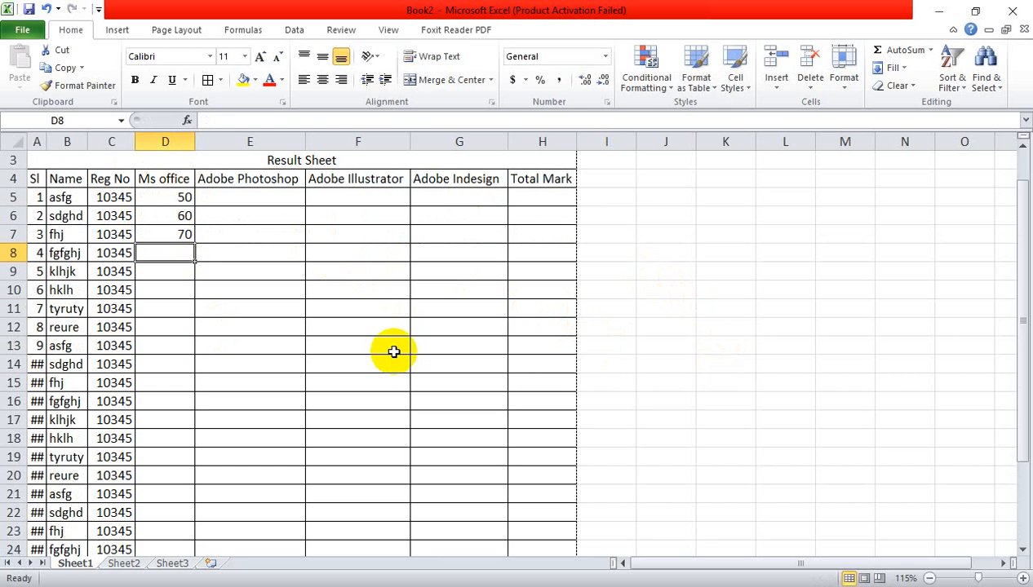
type("50")
key("Return")
type("60")
key("Return")
type("70")
key("Return")
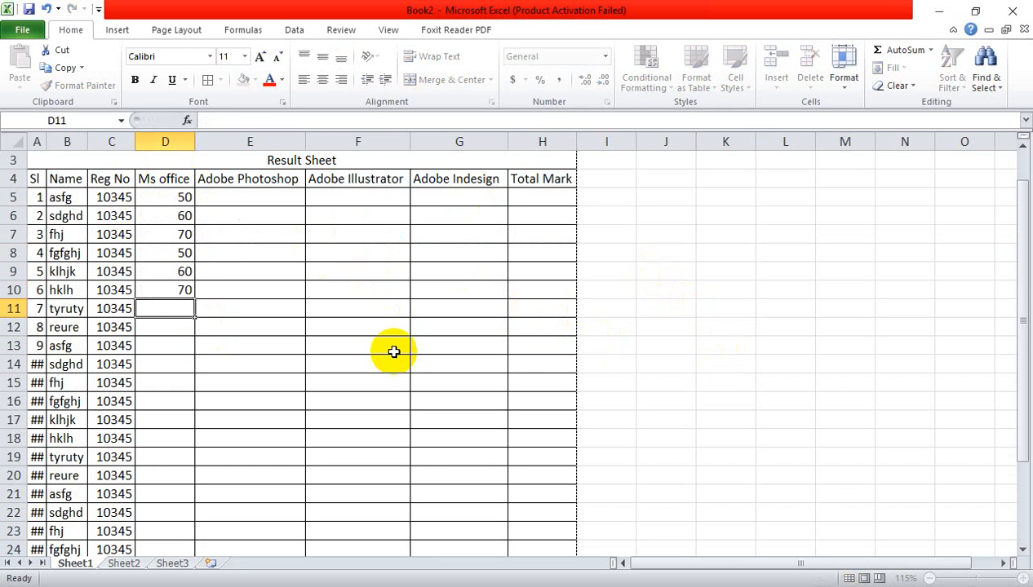
type("50")
key("Return")
type("60")
key("Return")
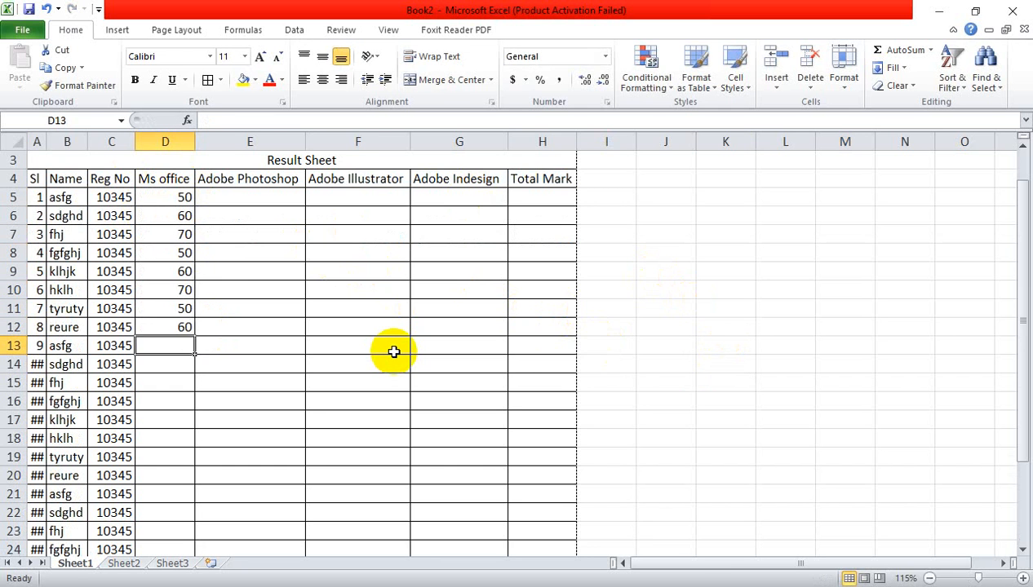
type("70")
key("Return")
type("50")
key("Return")
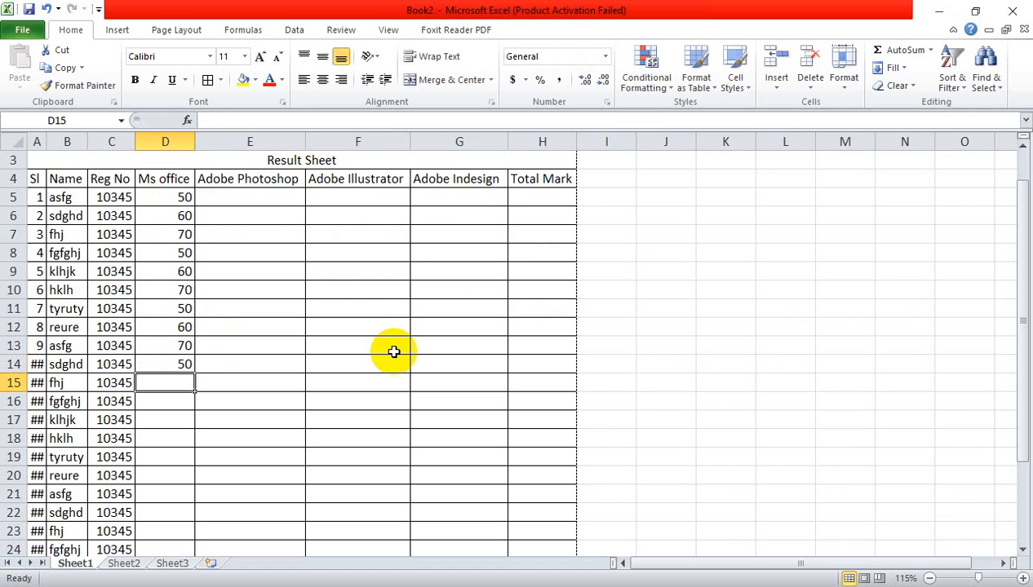
type("60")
key("Return")
type("70")
key("Return")
type("50")
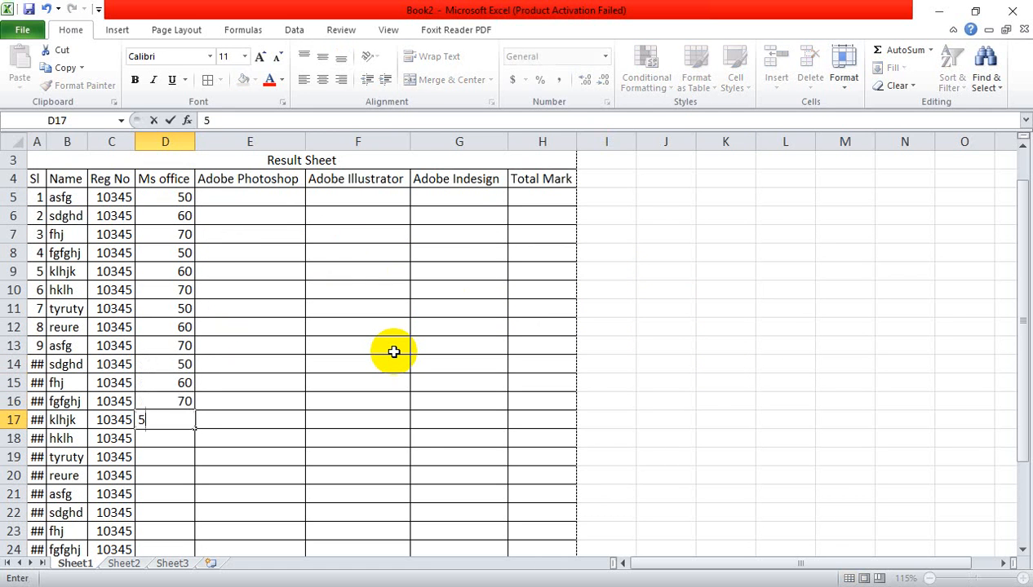
key("Return")
type("60")
key("Return")
type("70")
key("Return")
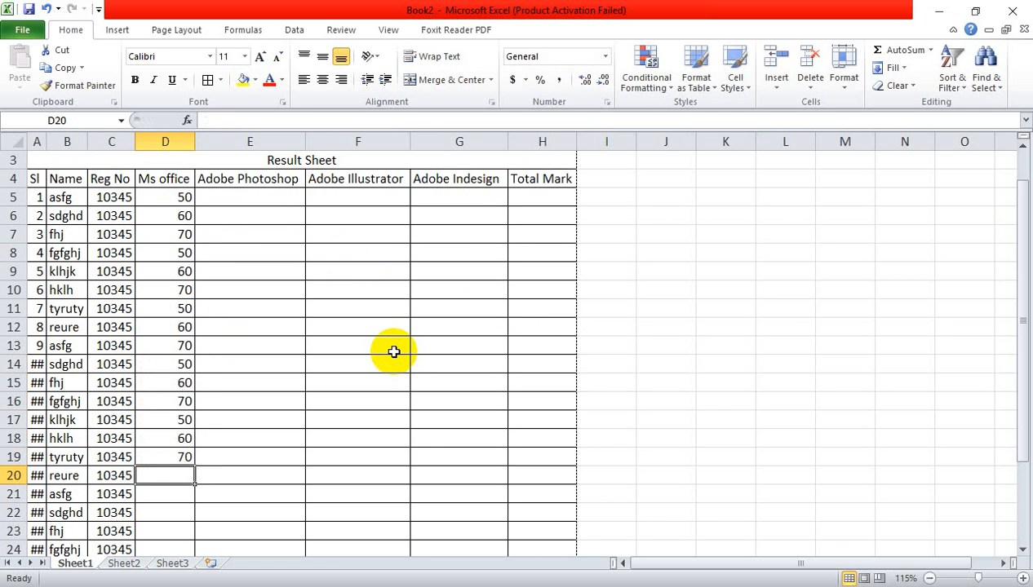
type("50")
key("Return")
type("60")
key("Return")
type("70")
key("Return")
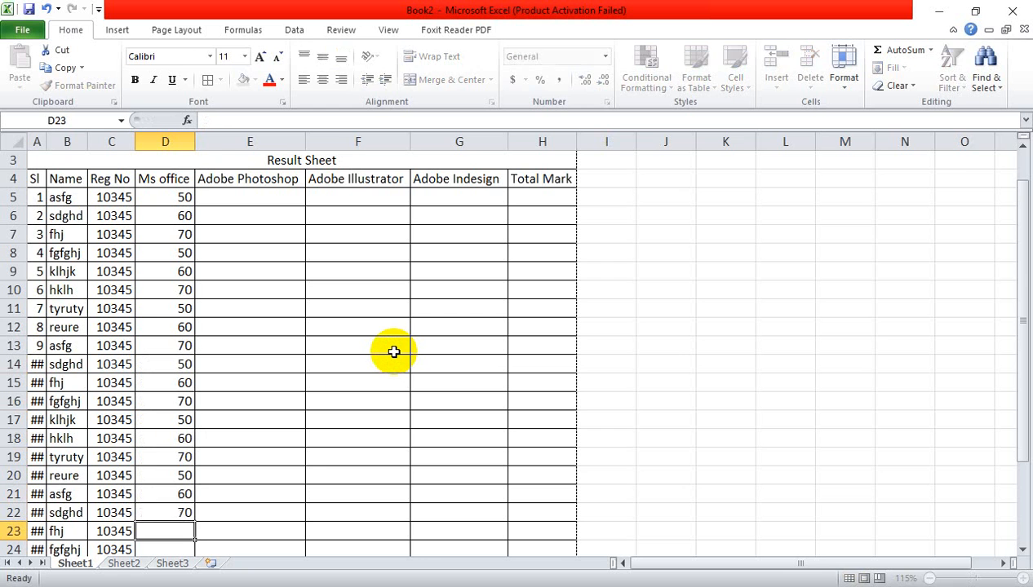
Enter the remaining Ms office marks 50, 70, 60, 50, 70, 60 and 50 in D23:D29.
type("50")
key("Return")
type("7")
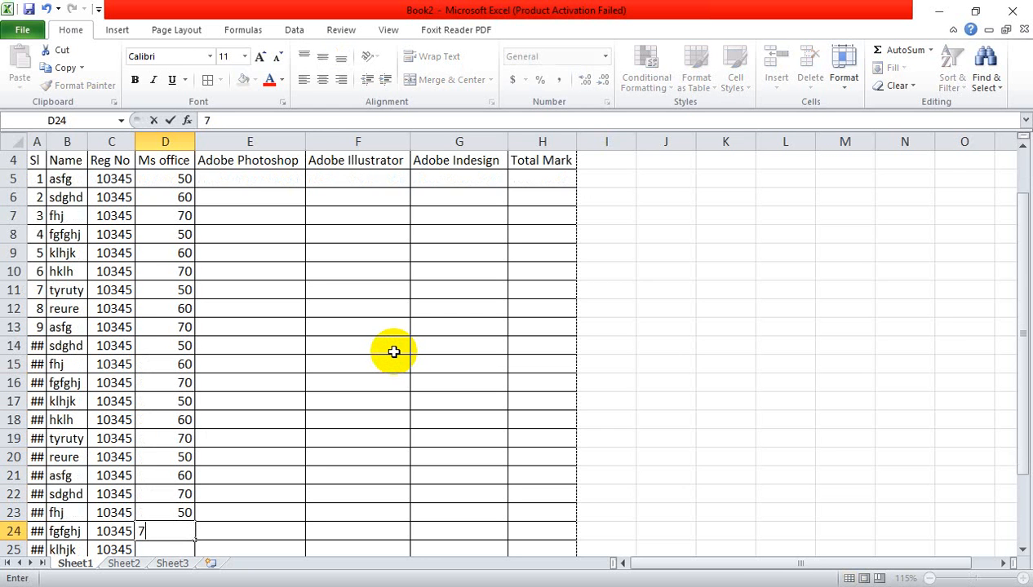
type("0")
key("Return")
type("60")
key("Return")
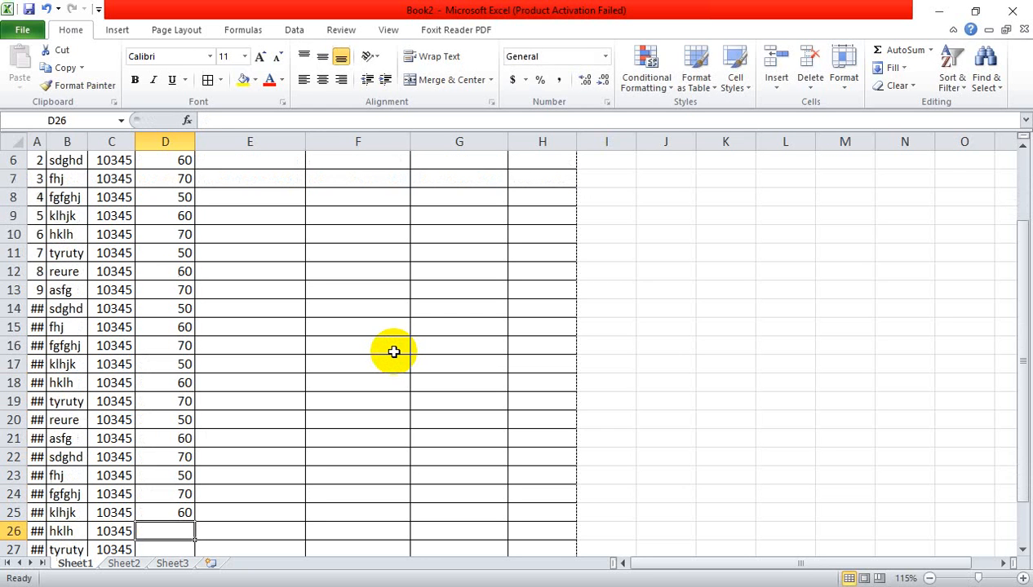
type("50")
key("Return")
type("70")
key("Return")
type("60")
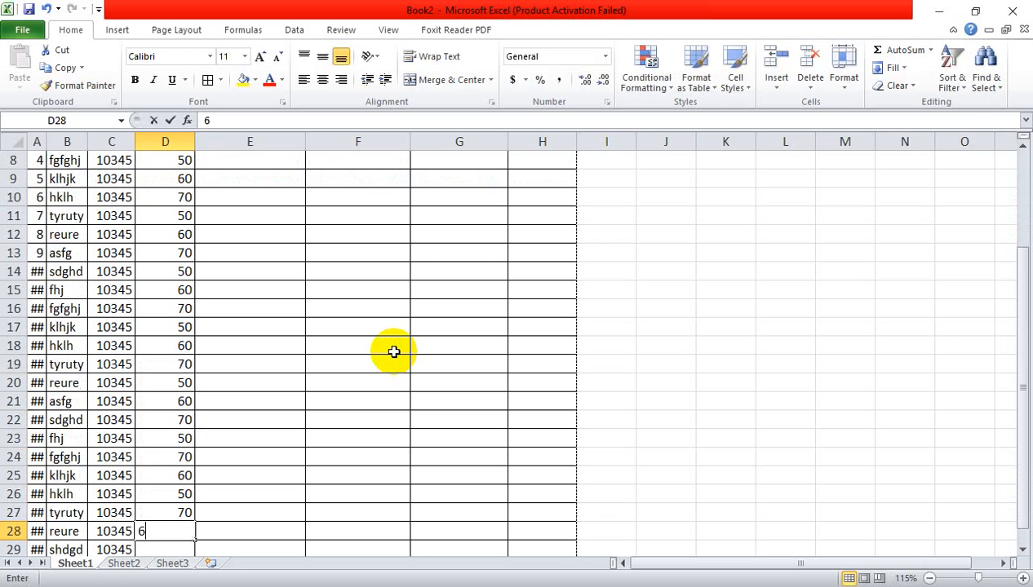
key("Return")
type("50")
key("Return")
Enter 70 in D30 below the table and clear it again.
type("70")
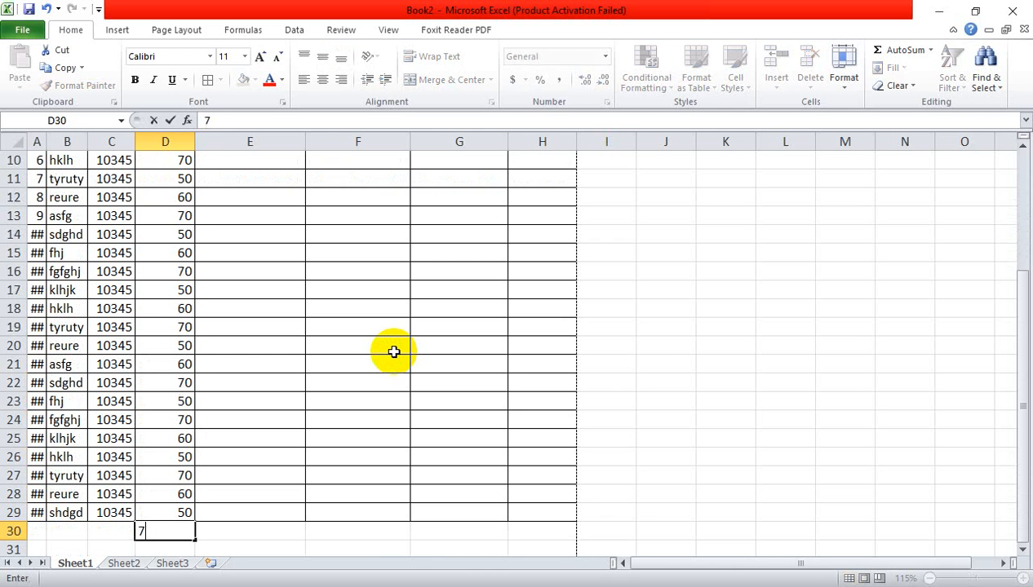
key("Return")
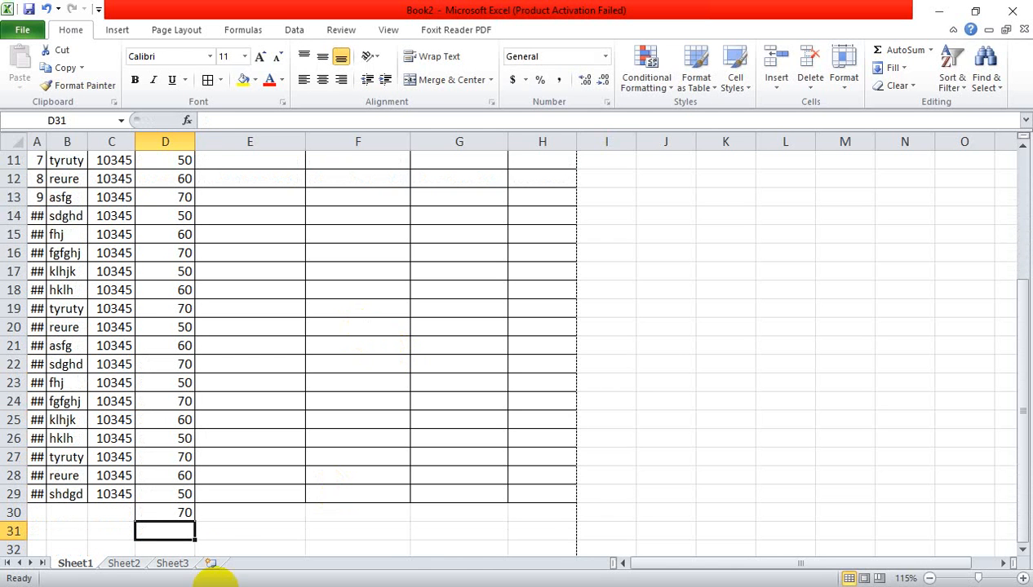
left_click(180, 513)
key("BackSpace")
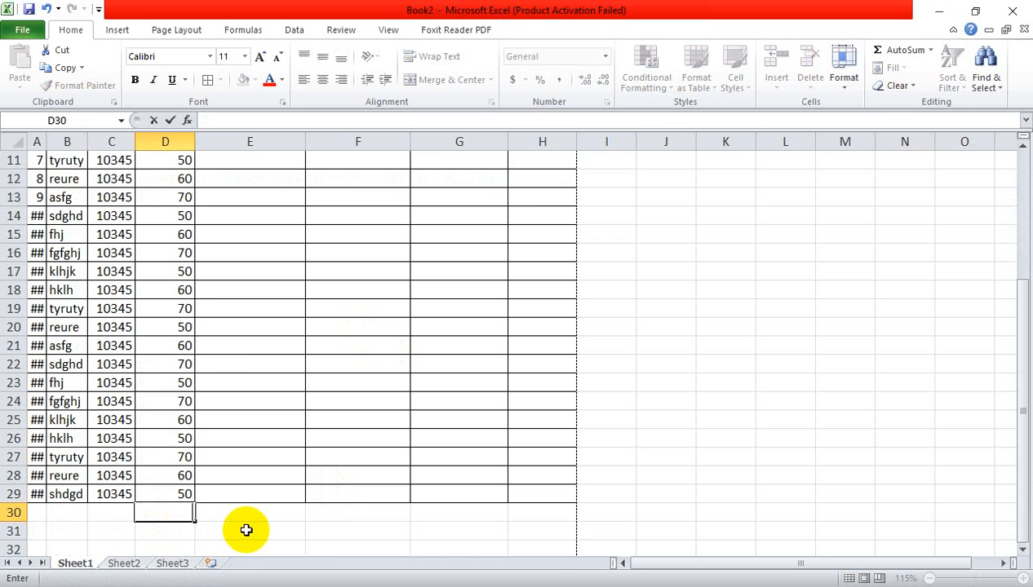
Fill the Ms office marks in D5:D29 across the Adobe Photoshop, Illustrator and Indesign columns through G29.
scroll(242, 533, "up", 3)
left_click_drag(173, 231, 492, 544)
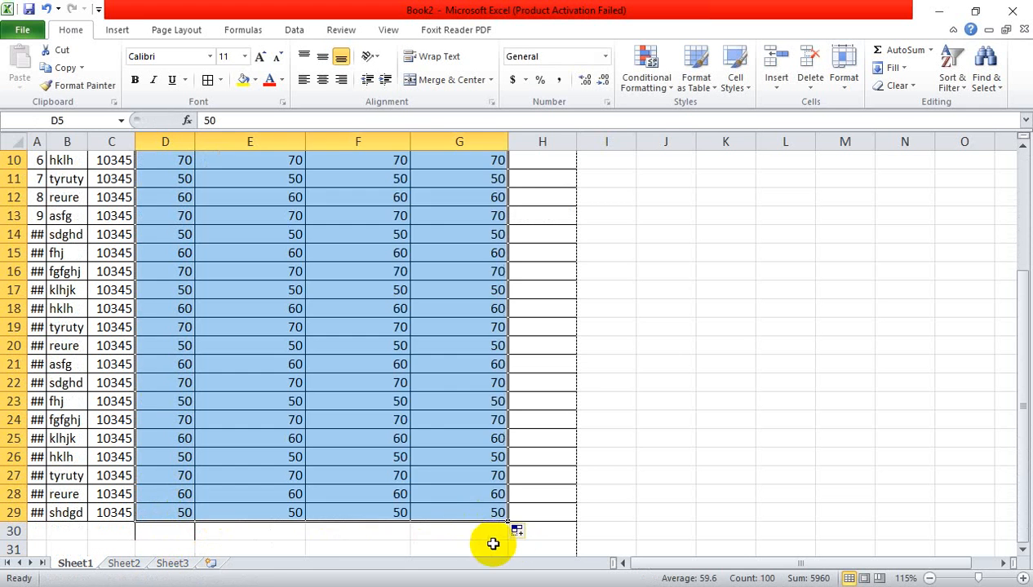
left_click(493, 544)
Change the Adobe Illustrator marks in F12:F14 to 40, 30 and 20.
scroll(457, 496, "up", 2)
left_click_drag(368, 309, 405, 425)
type("4")
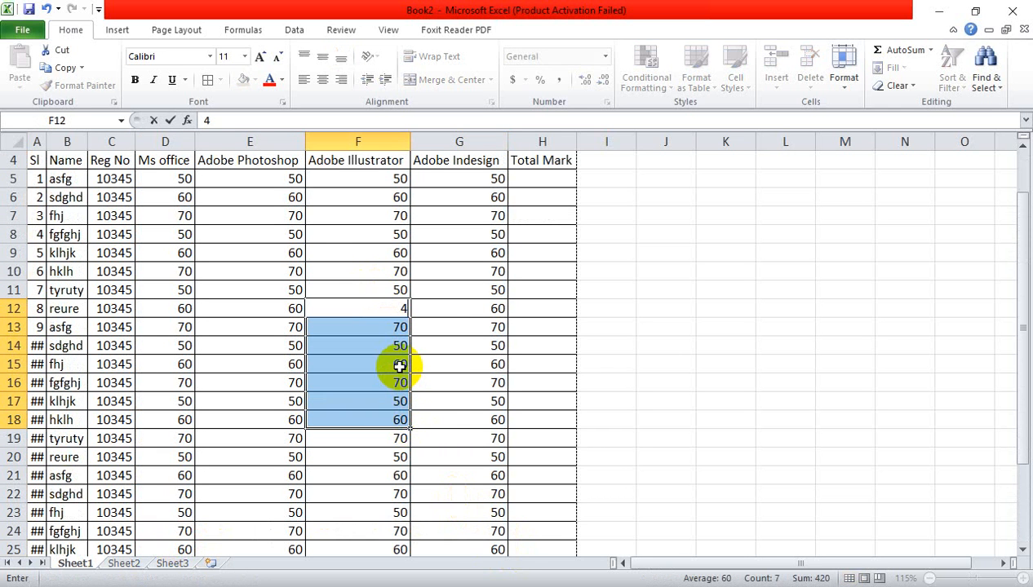
type("0")
key("Down")
type("30")
key("Down")
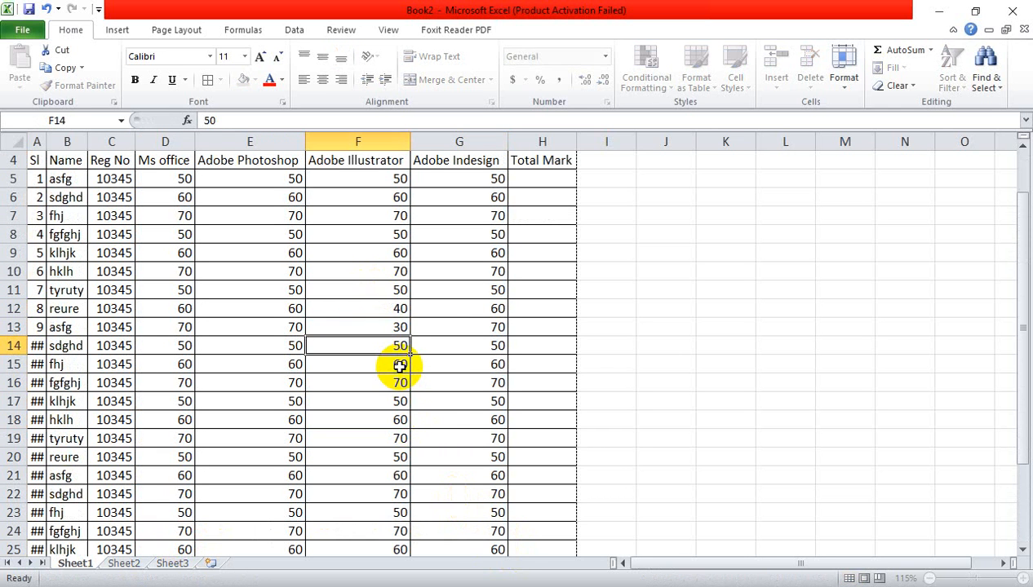
type("20")
key("Down")
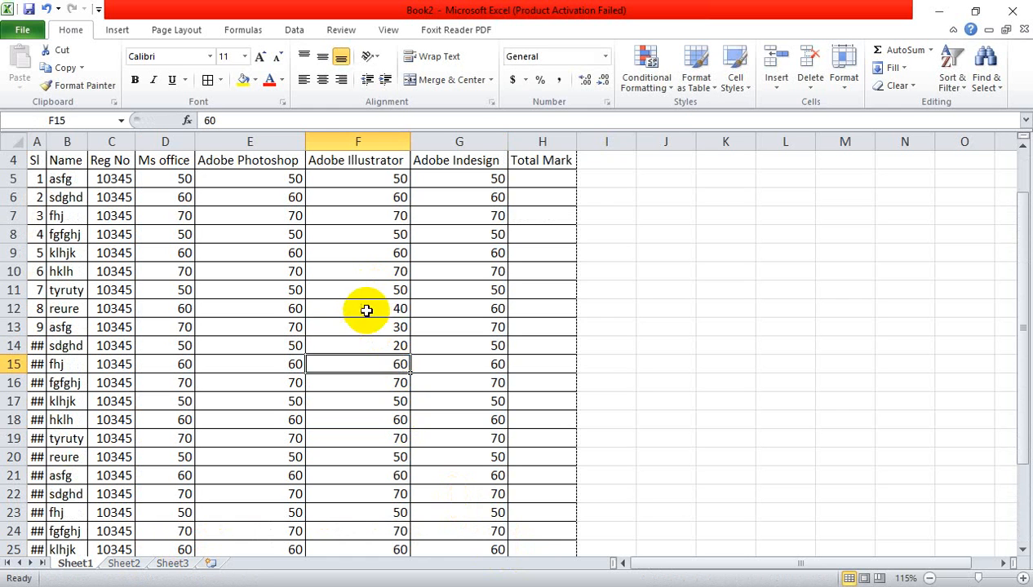
Copy the Adobe Illustrator marks in F12:F15 and paste them into Adobe Photoshop cells E6:E9.
left_click_drag(367, 309, 392, 367)
key("ctrl+c")
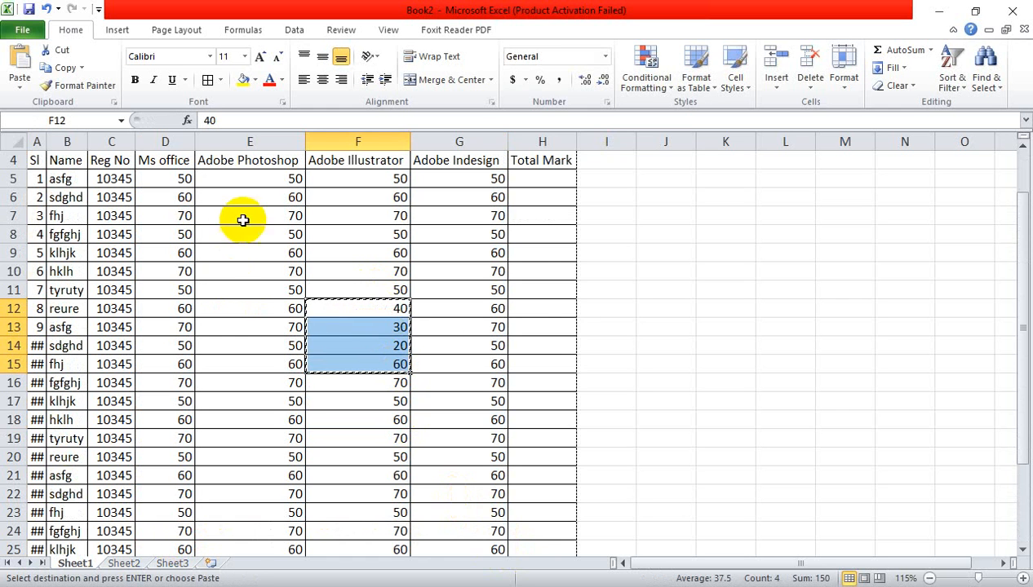
left_click_drag(245, 199, 276, 285)
key("ctrl+v")
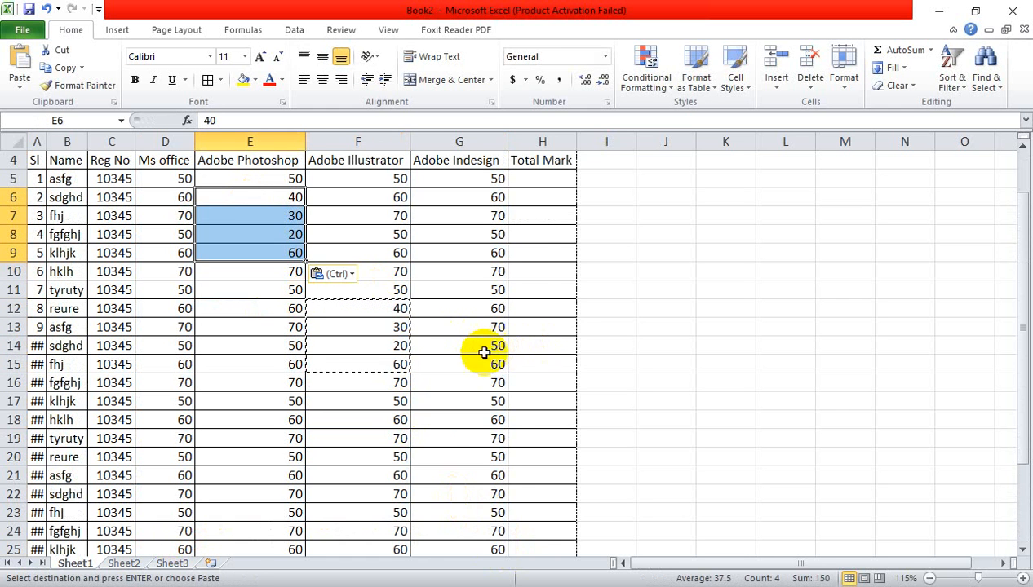
Paste the copied marks into Adobe Indesign cells G15:G18 and Adobe Photoshop cells starting at E20.
left_click_drag(480, 364, 495, 508)
key("ctrl+v")
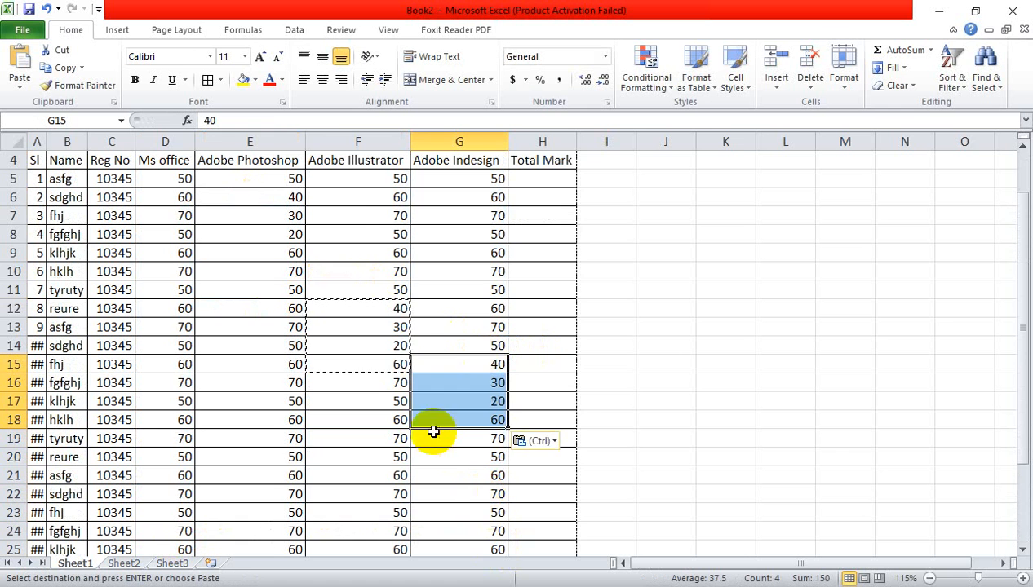
scroll(431, 430, "down", 1)
left_click_drag(245, 401, 276, 509)
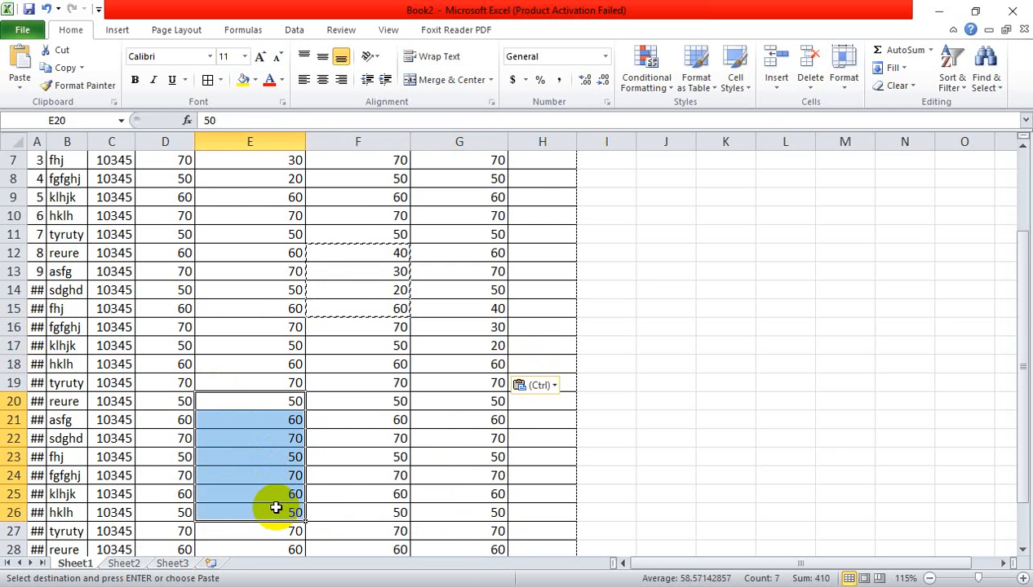
key("ctrl+v")
Paste the copied marks into Adobe Illustrator cells F25:F28 and Adobe Photoshop cells E5:E8.
scroll(343, 424, "down", 3)
left_click_drag(384, 331, 405, 399)
scroll(405, 399, "up", 5)
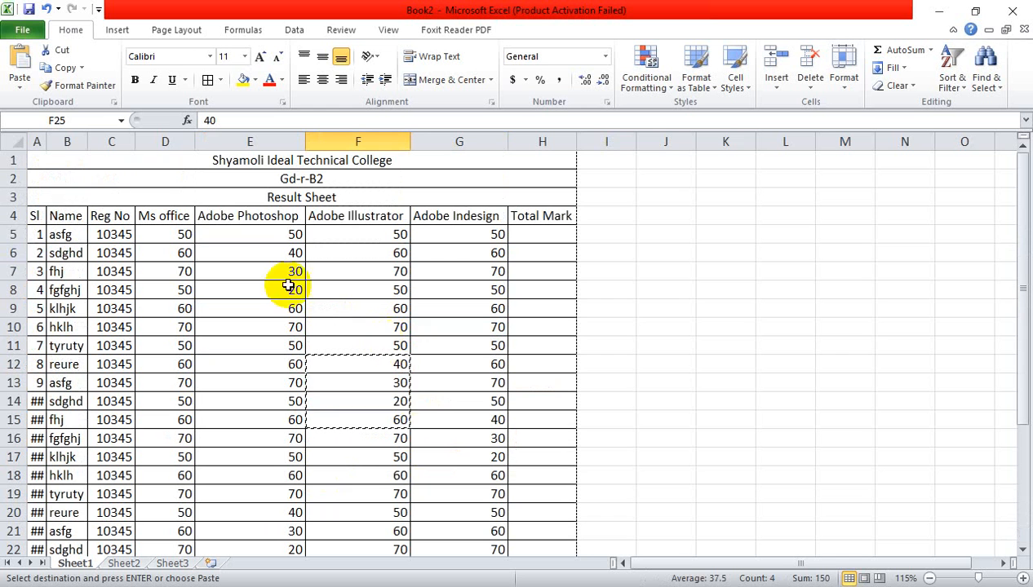
left_click_drag(270, 238, 295, 306)
key("ctrl+v")
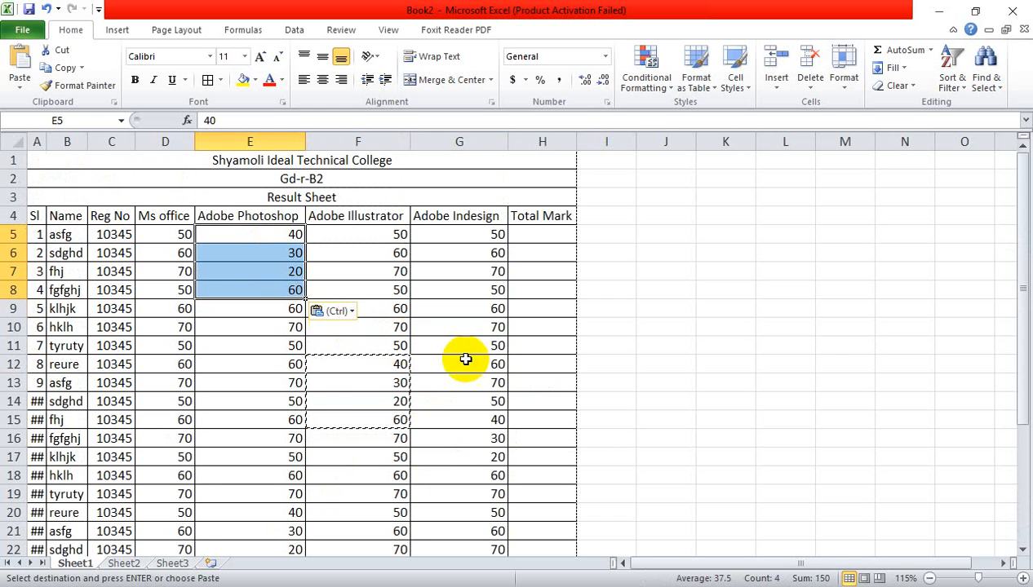
Delete the empty cell D30 below the Ms office marks to remove its leftover borders.
left_click(462, 359)
scroll(428, 419, "down", 4)
scroll(428, 418, "up", 4)
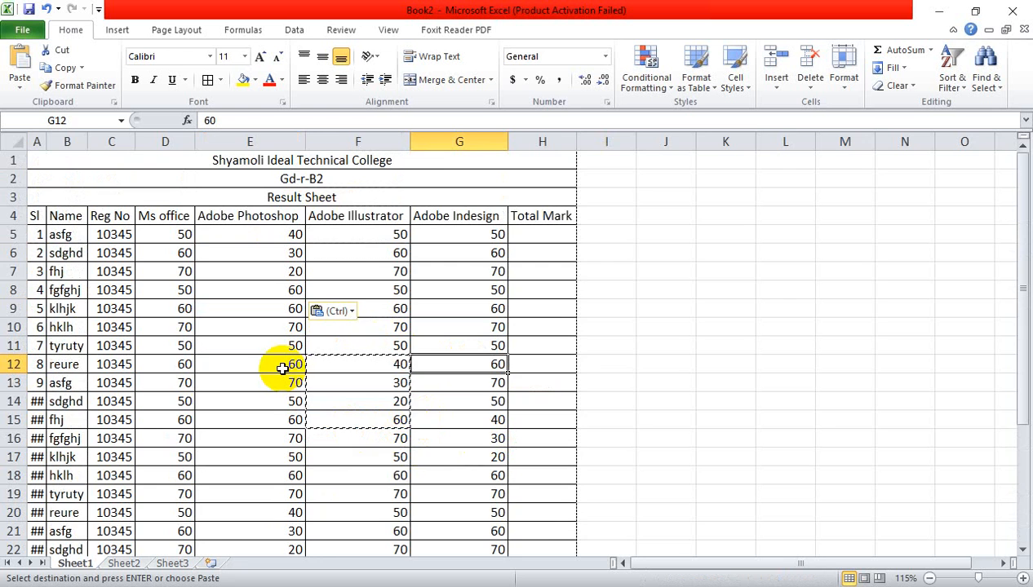
scroll(281, 367, "down", 3)
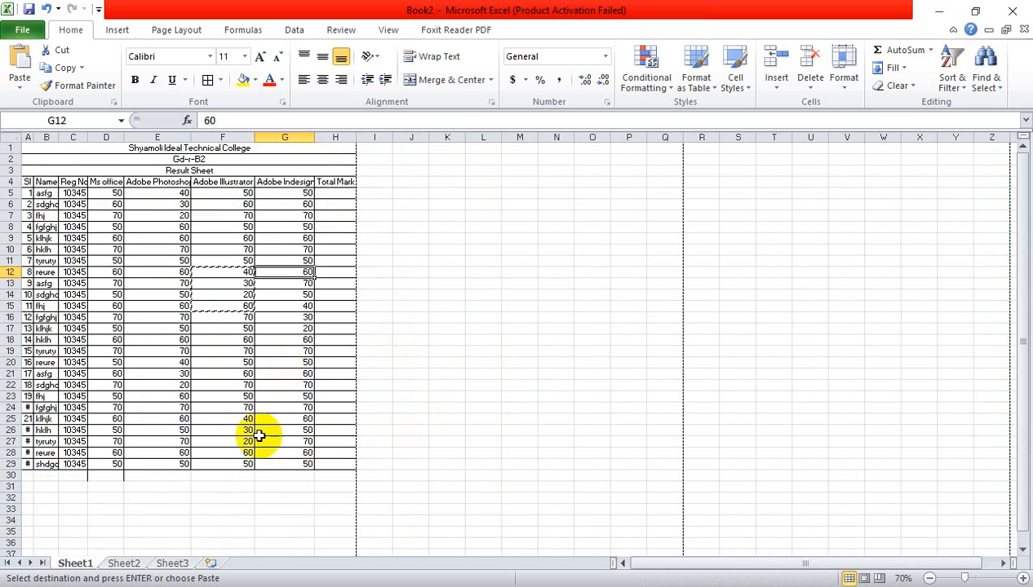
left_click(248, 528)
left_click(100, 477)
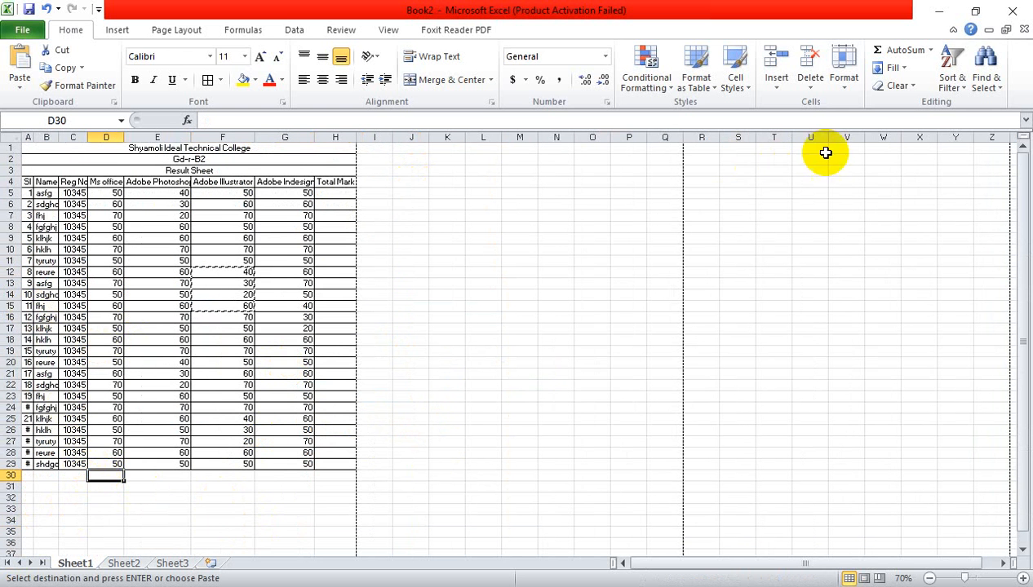
left_click(810, 82)
left_click(288, 522)
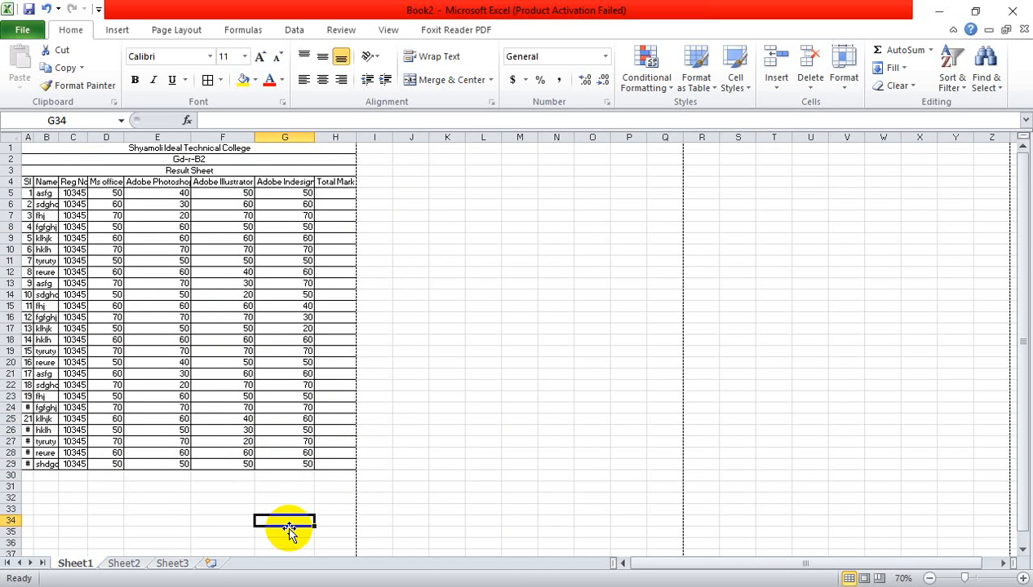
scroll(403, 388, "up", 3)
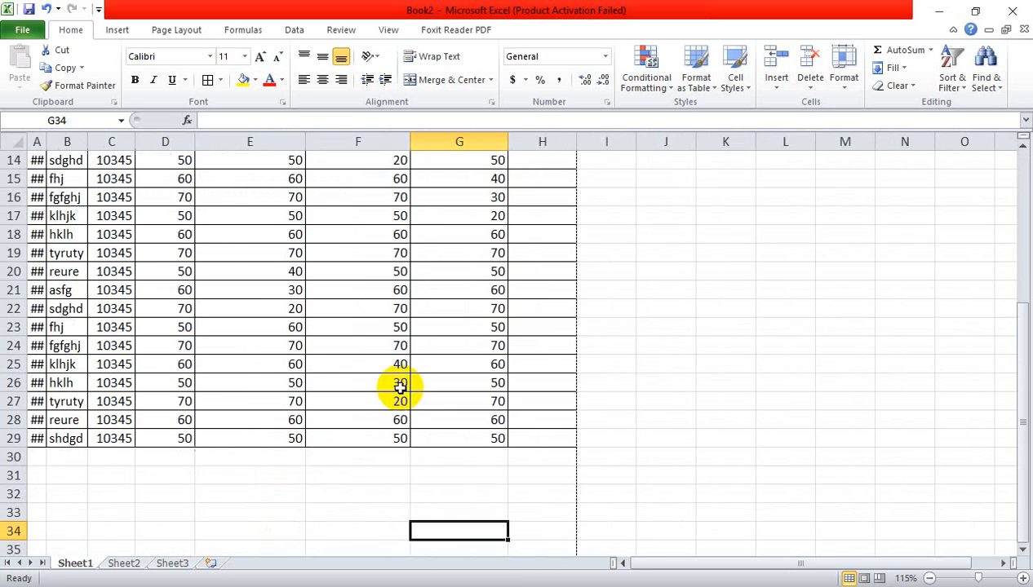
scroll(461, 381, "up", 3)
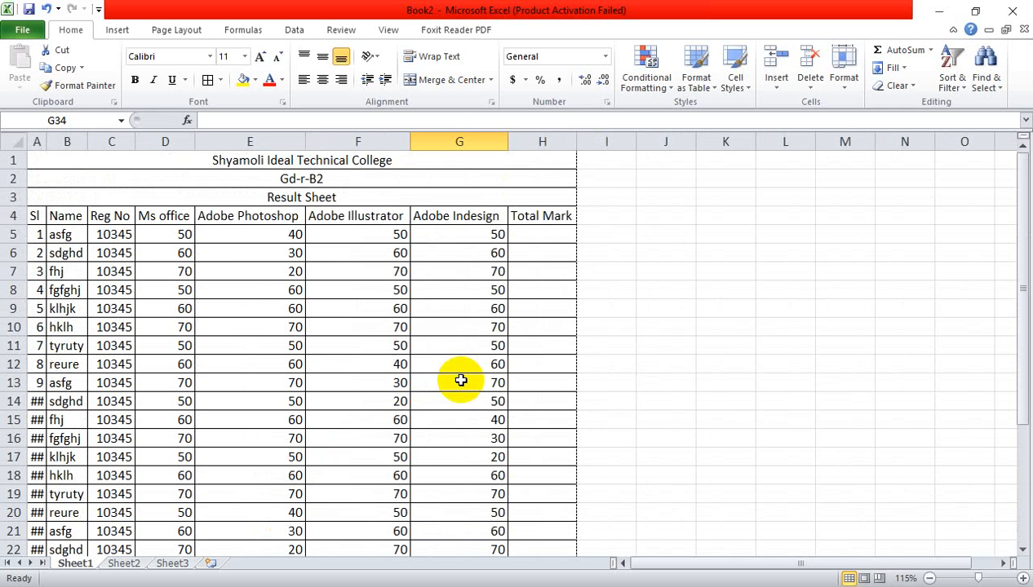
left_click(565, 144)
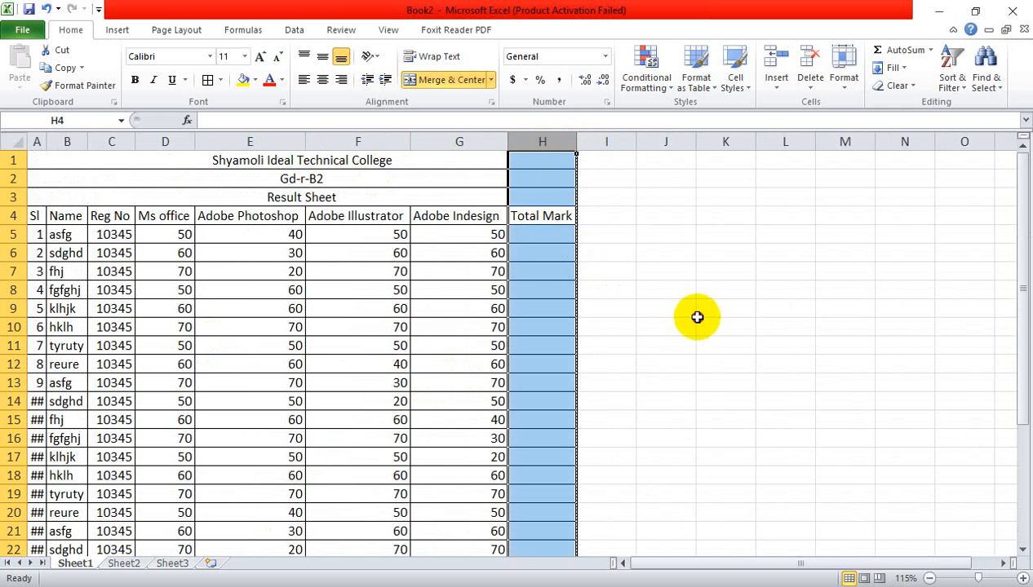
left_click_drag(700, 312, 666, 310)
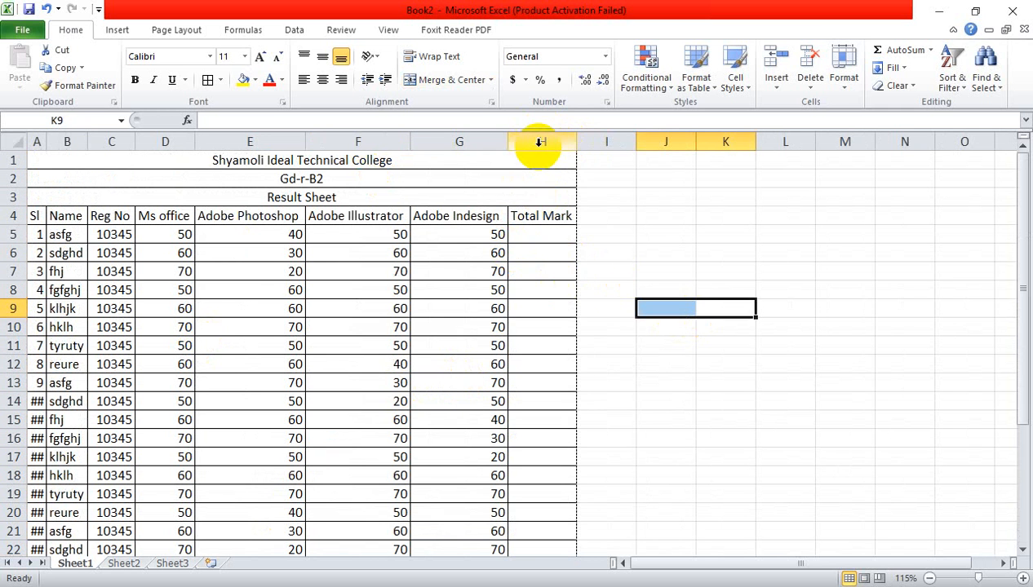
left_click(539, 143)
left_click(621, 233)
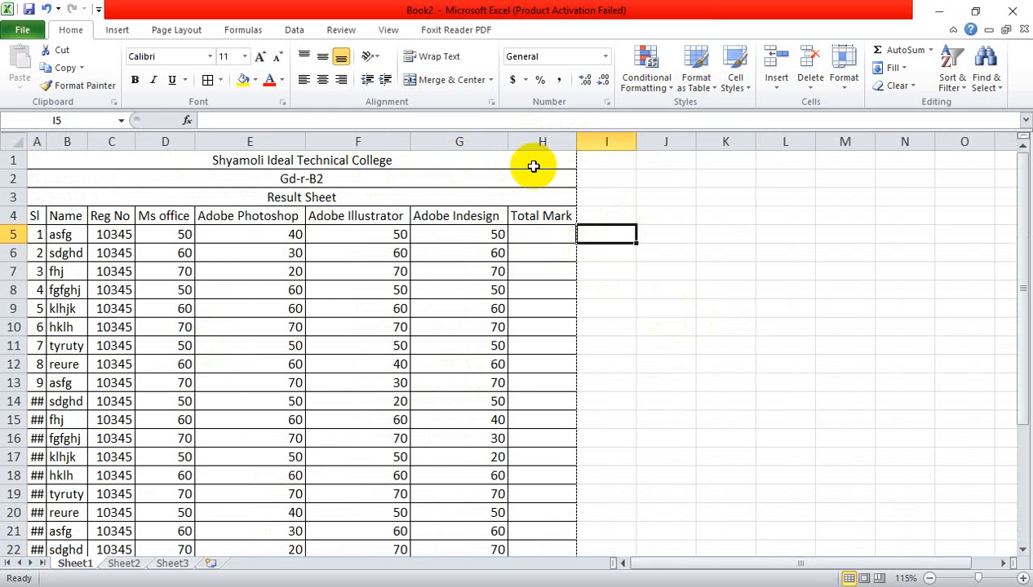
left_click(532, 193)
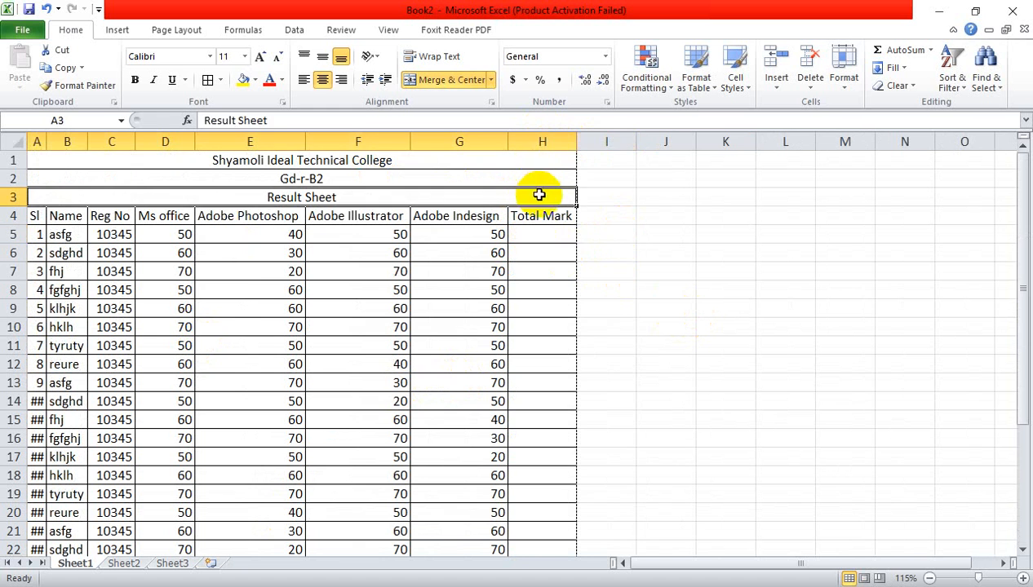
left_click(535, 178)
left_click(551, 231)
left_click(595, 254)
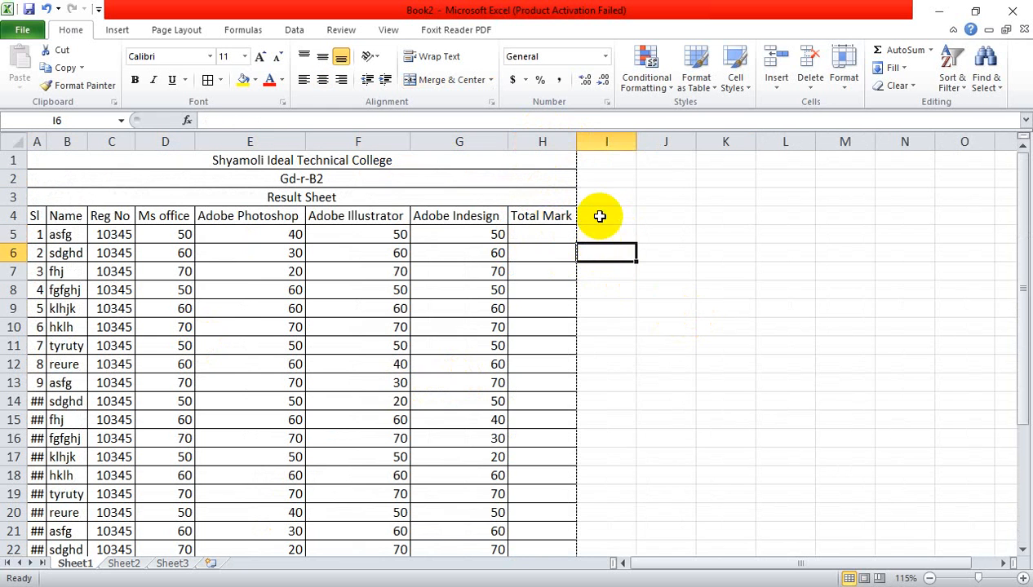
Try adding the heading Rank in cell I4 outside the bordered table, and clear it again.
left_click(599, 215)
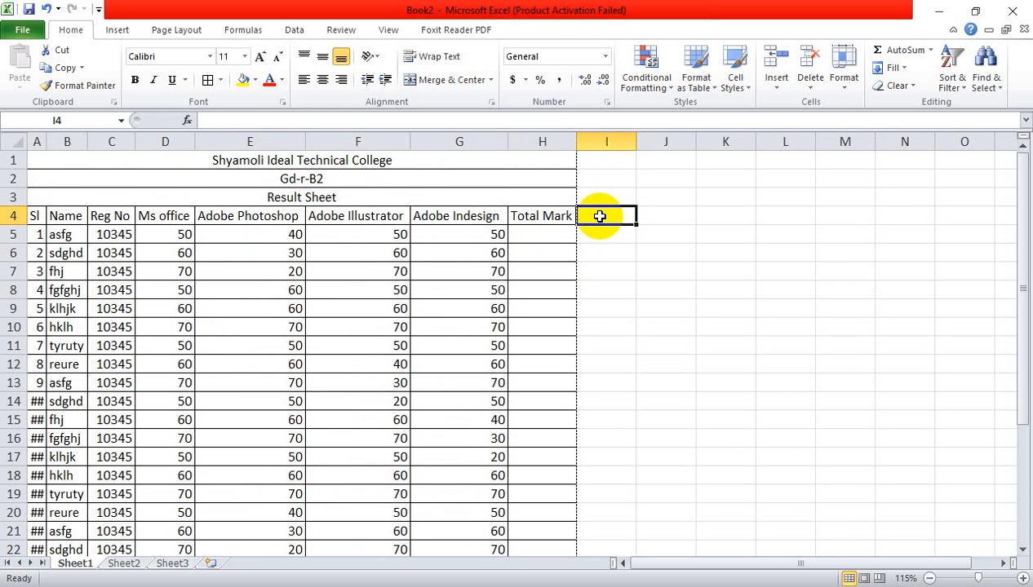
type("Ra")
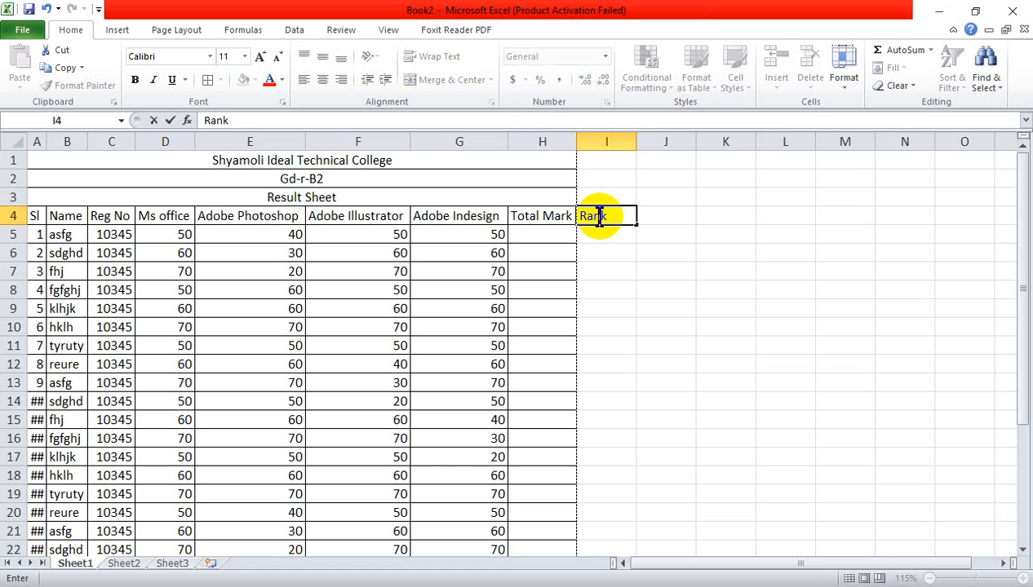
type("nk")
left_click(622, 249)
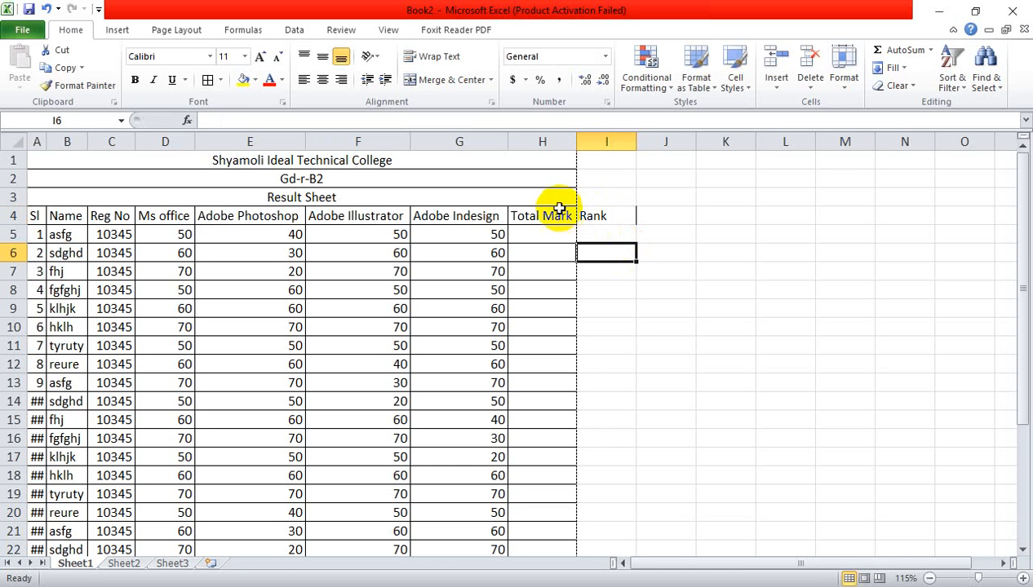
left_click_drag(558, 200, 607, 199)
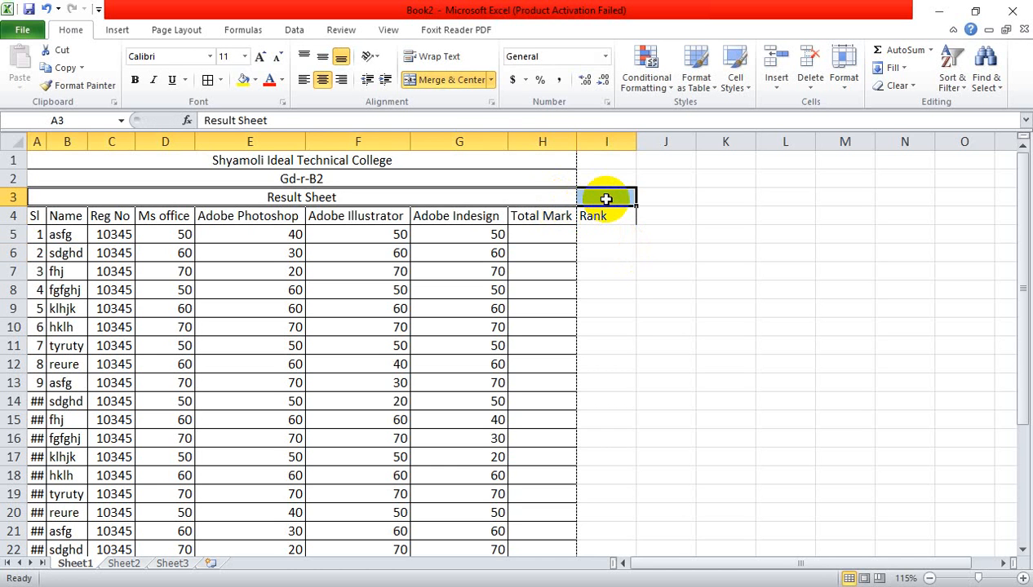
left_click(645, 271)
left_click(610, 217)
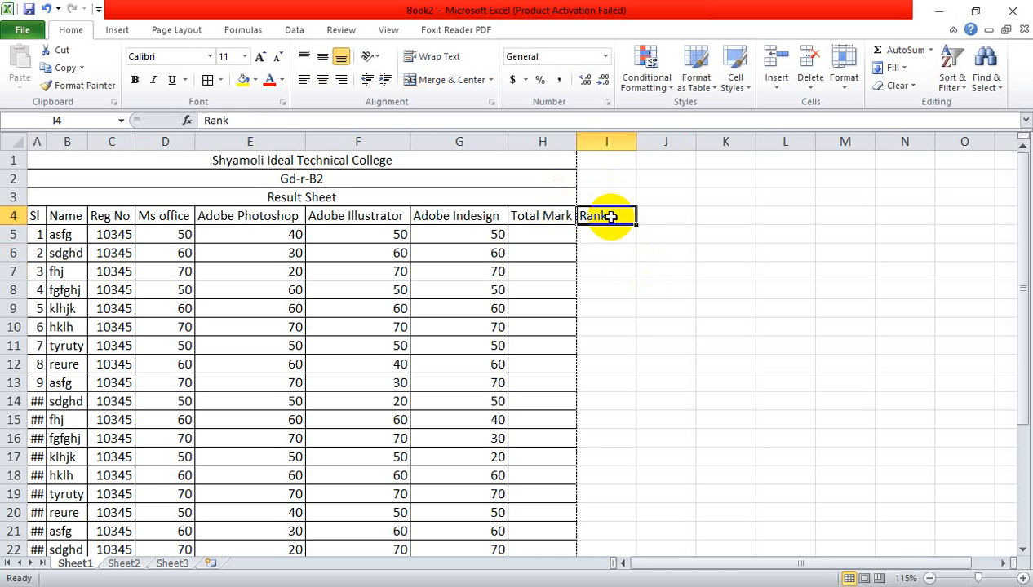
left_click(642, 287)
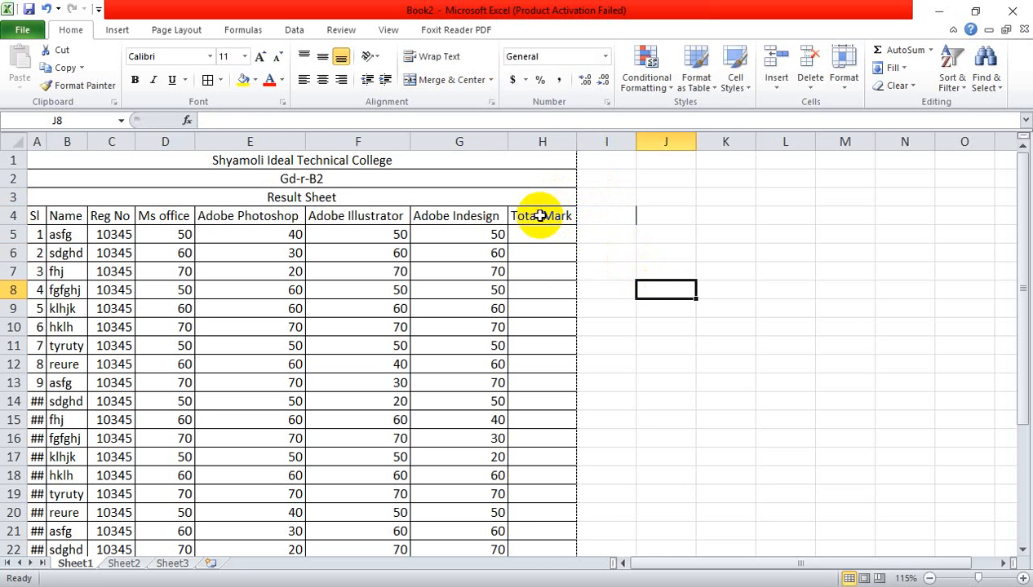
Insert a new column between Adobe Indesign and Total Mark so it falls inside the merged title rows.
right_click(531, 142)
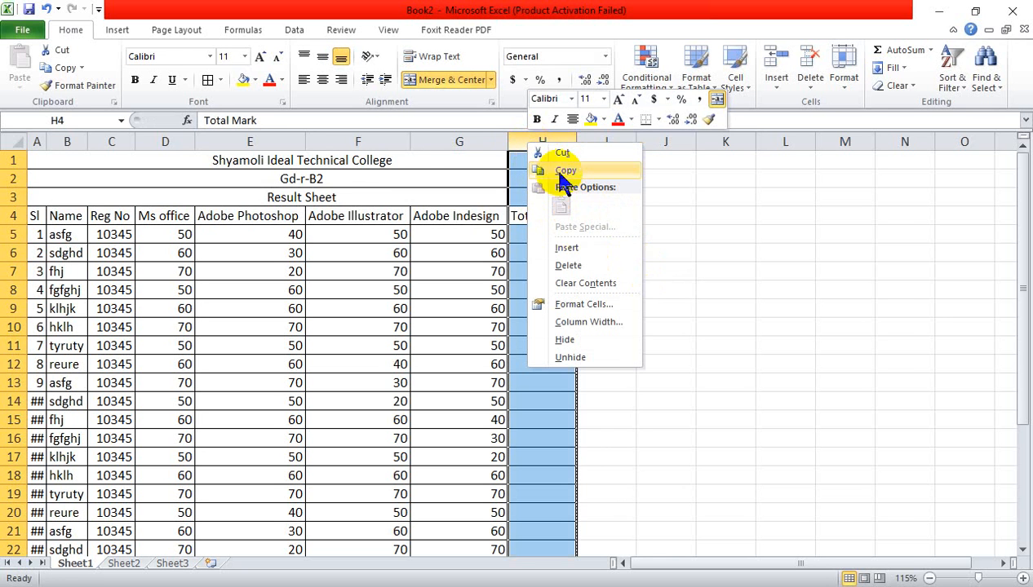
left_click(573, 249)
left_click(736, 247)
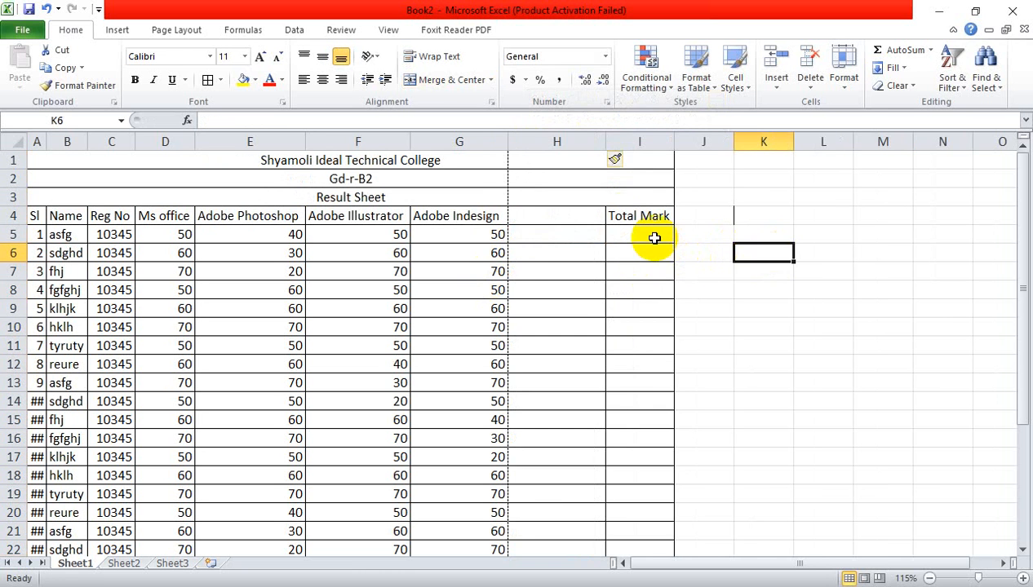
left_click(645, 216)
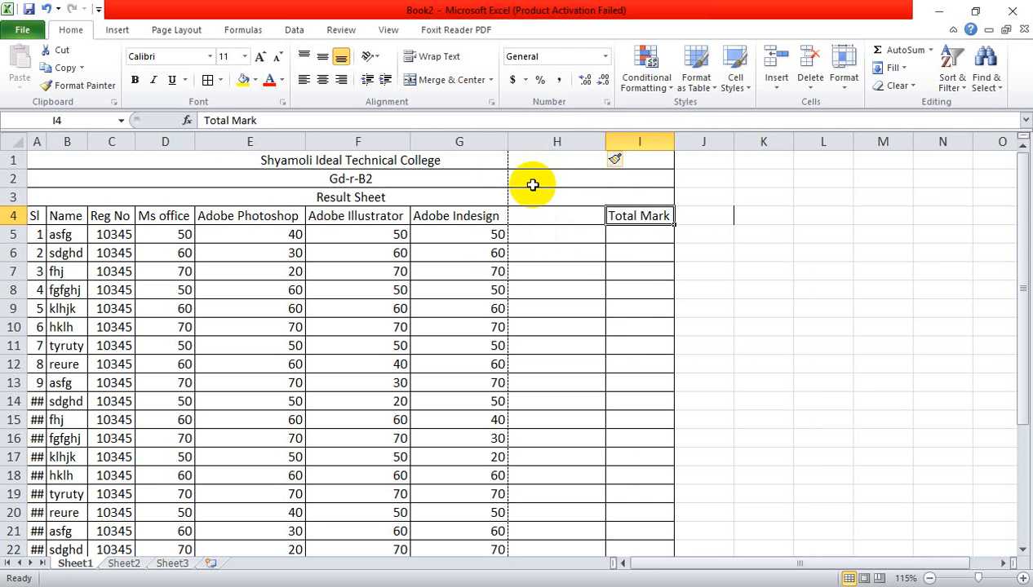
Try the sample heading sgffdg in cell J4 beside Total Mark, and undo the entry.
left_click(703, 217)
type("sgffdg")
left_click(722, 290)
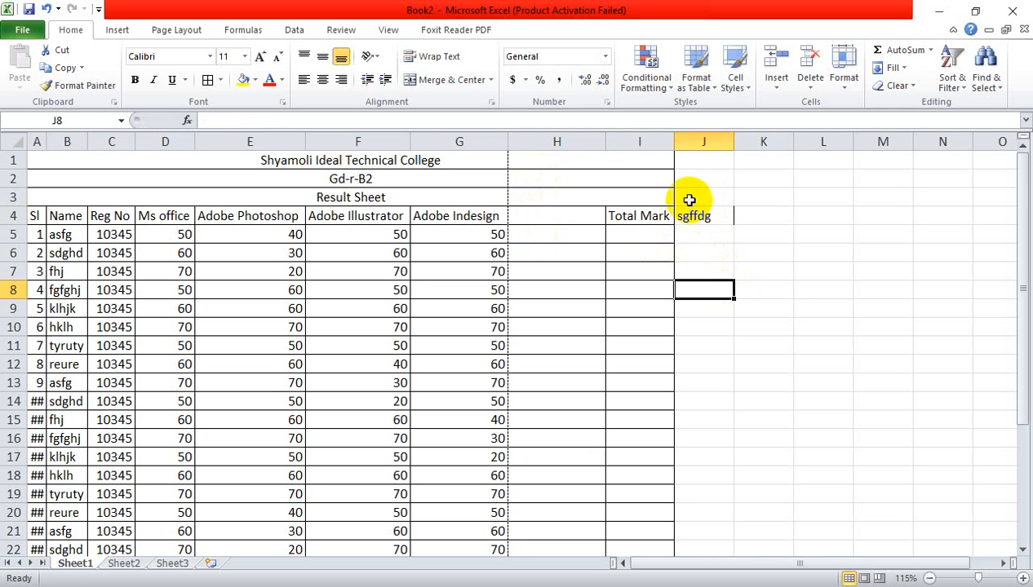
left_click_drag(663, 199, 693, 198)
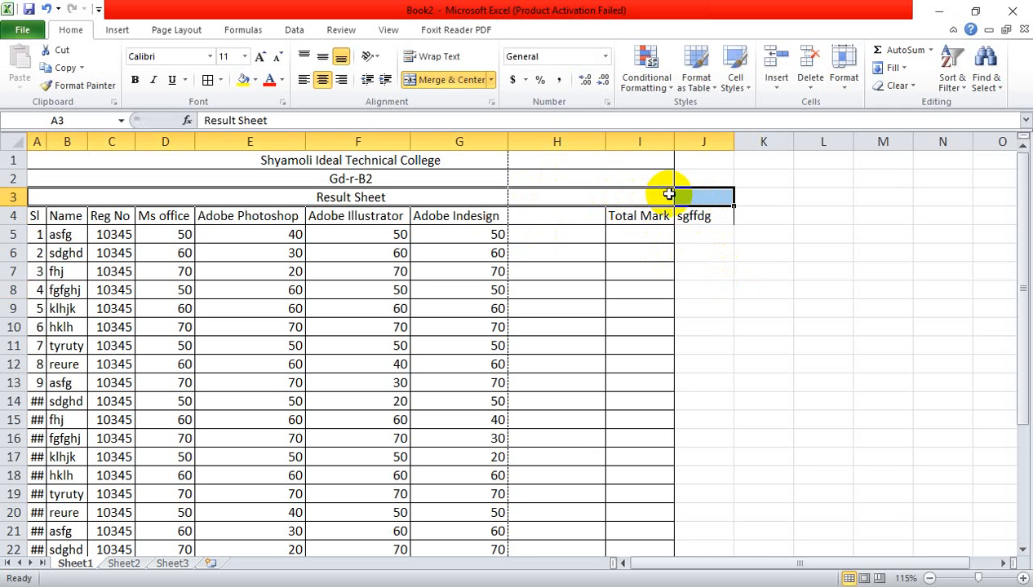
key("ctrl+z")
left_click(800, 356)
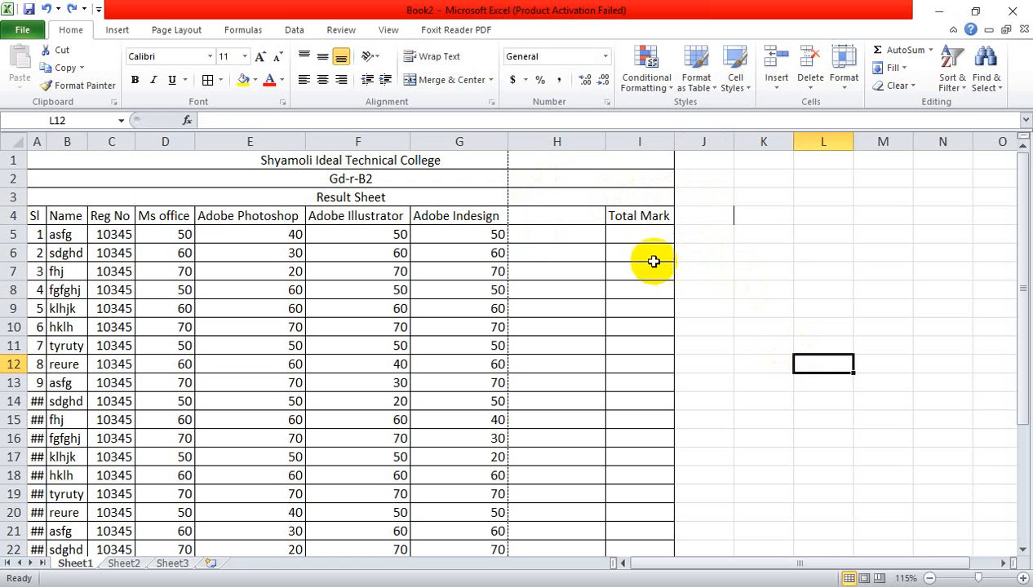
Try retyping the heading Total Mark in the new column's cell H4, and erase the text.
left_click(554, 218)
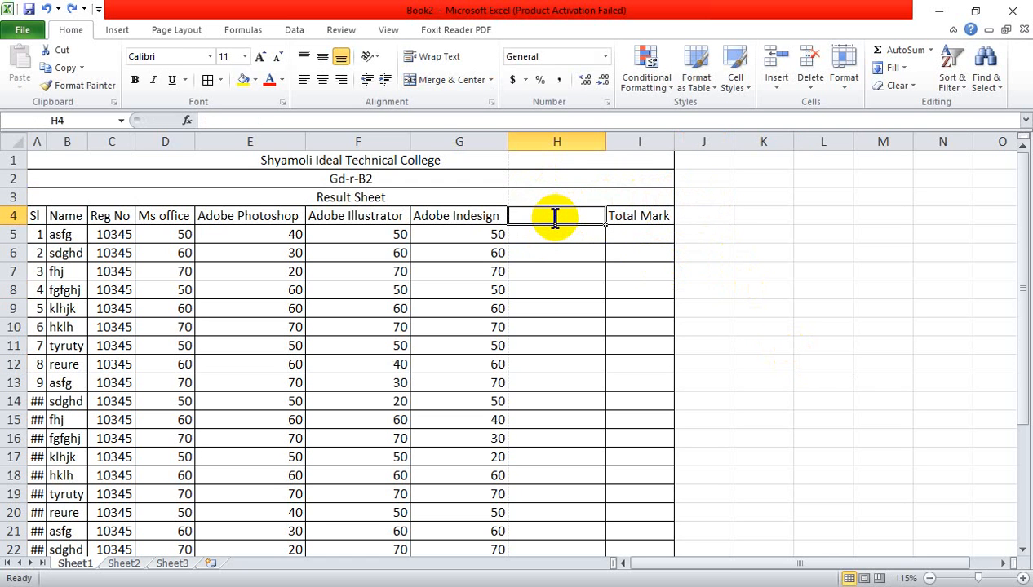
type("To")
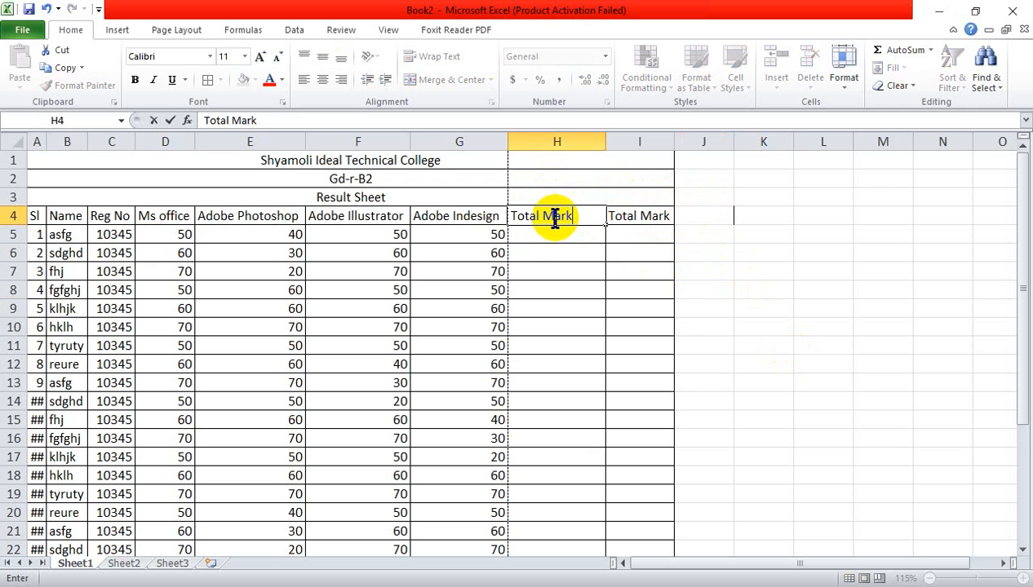
type("tal Mark")
key("BackSpace")
key("BackSpace")
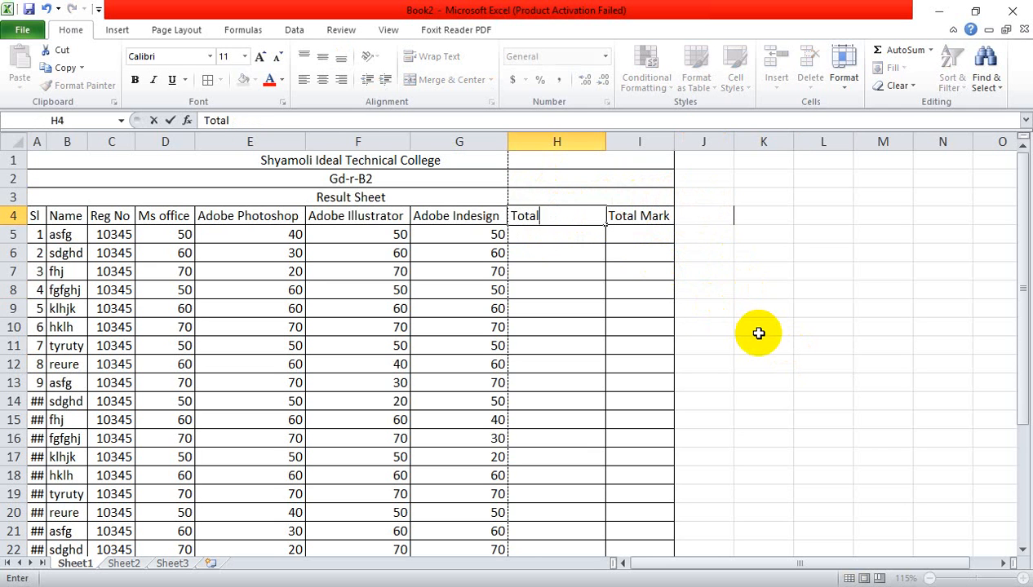
key("BackSpace")
key("BackSpace")
left_click(779, 353)
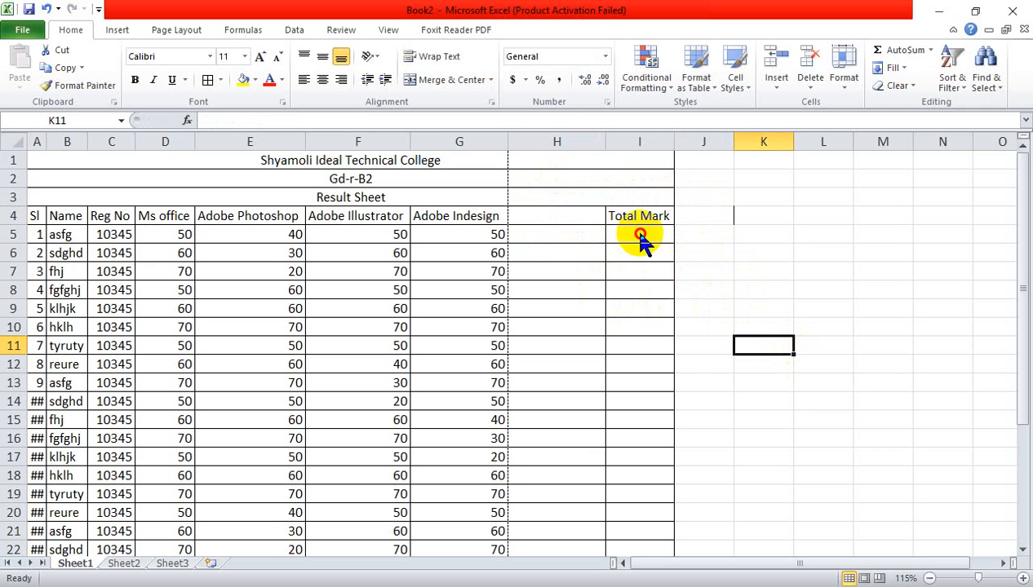
Enter the sample text gsfdg in cell I5 and sdfg in cell I7 under Total Mark.
left_click(640, 235)
type("gsfdg")
left_click(639, 272)
type("sdfg")
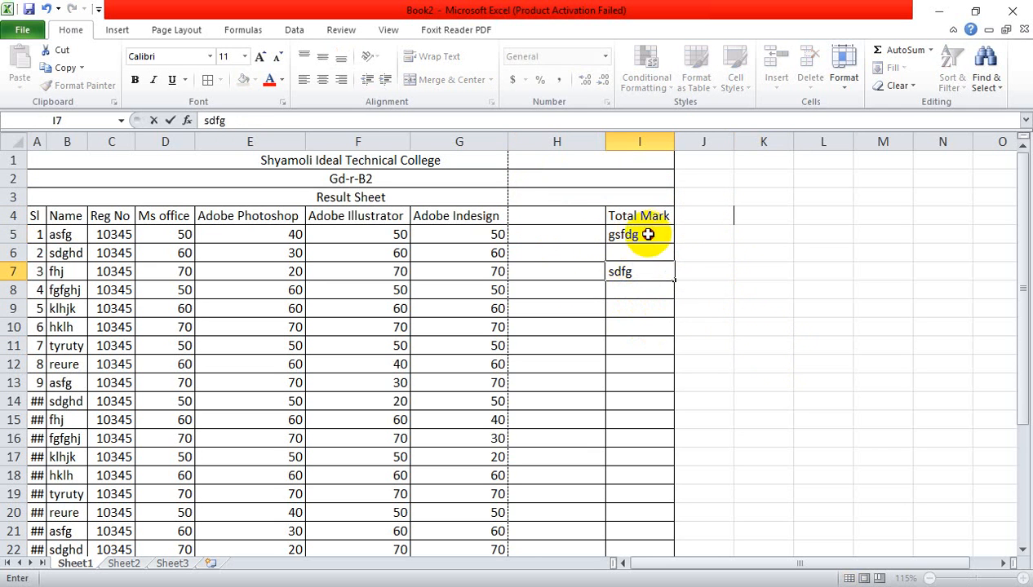
Replace the sample text under Total Mark with 4242 in cell I5 and 44343 in cell I7.
left_click(627, 236)
type("4242")
left_click(634, 272)
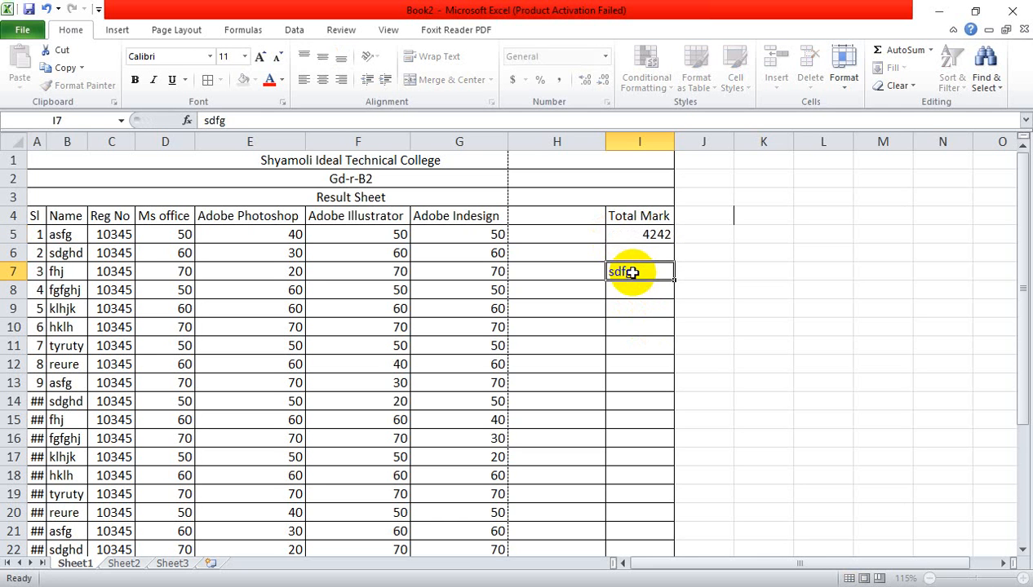
type("44343")
left_click_drag(763, 346, 703, 346)
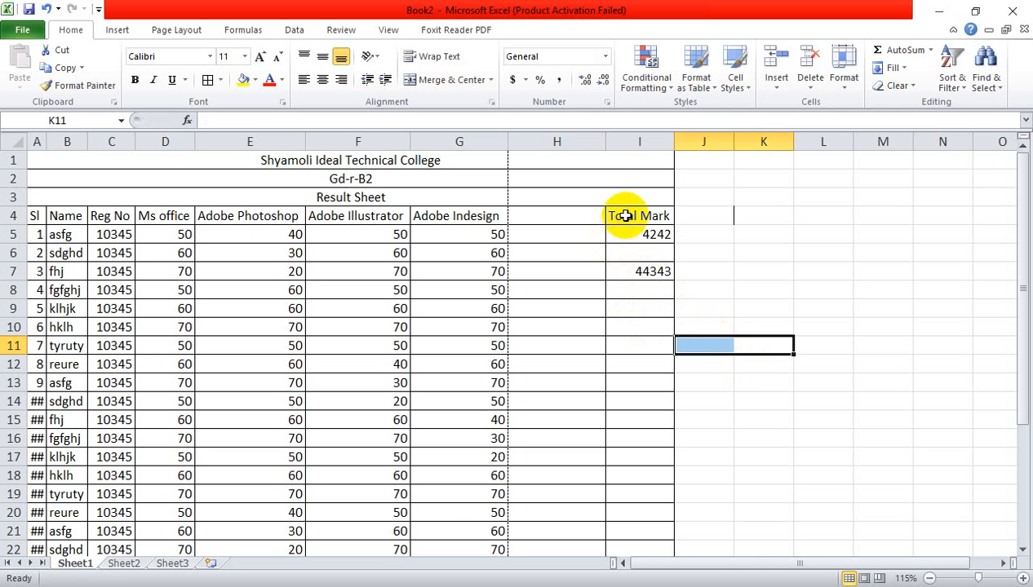
Cut the Total Mark heading and sample values in I4:I7 and paste them into H4:H7.
left_click_drag(623, 218, 647, 269)
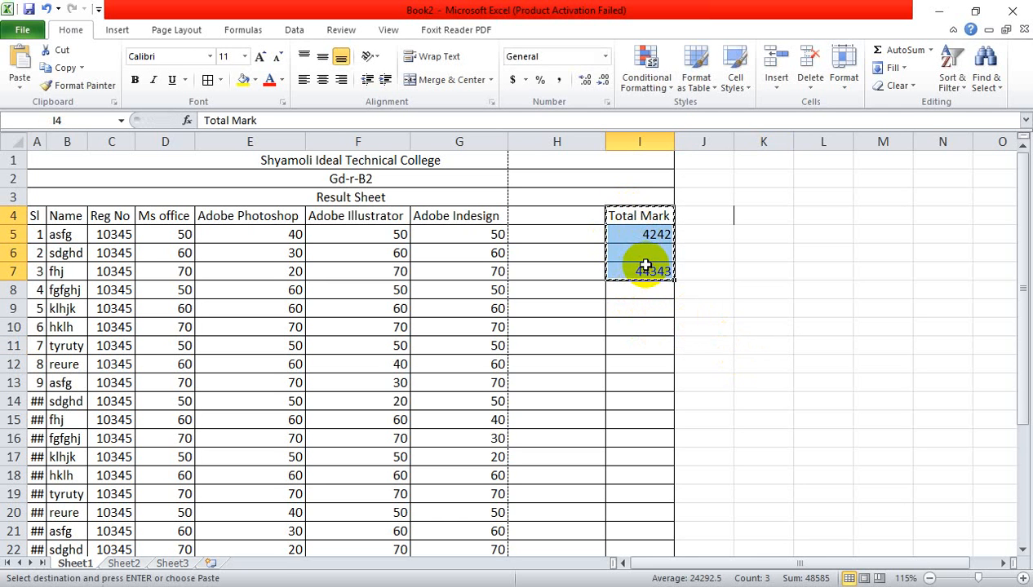
left_click_drag(571, 219, 571, 276)
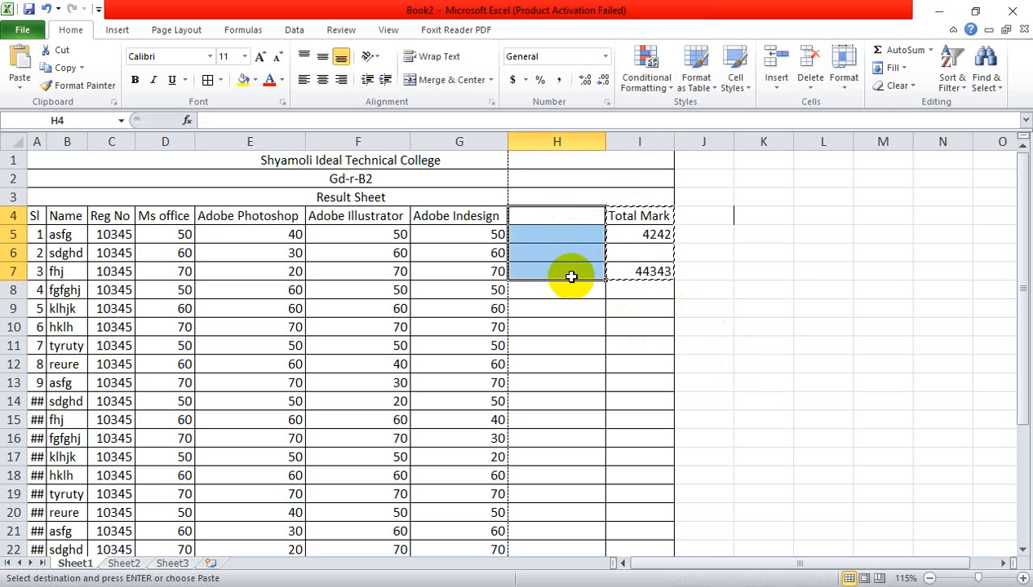
key("Return")
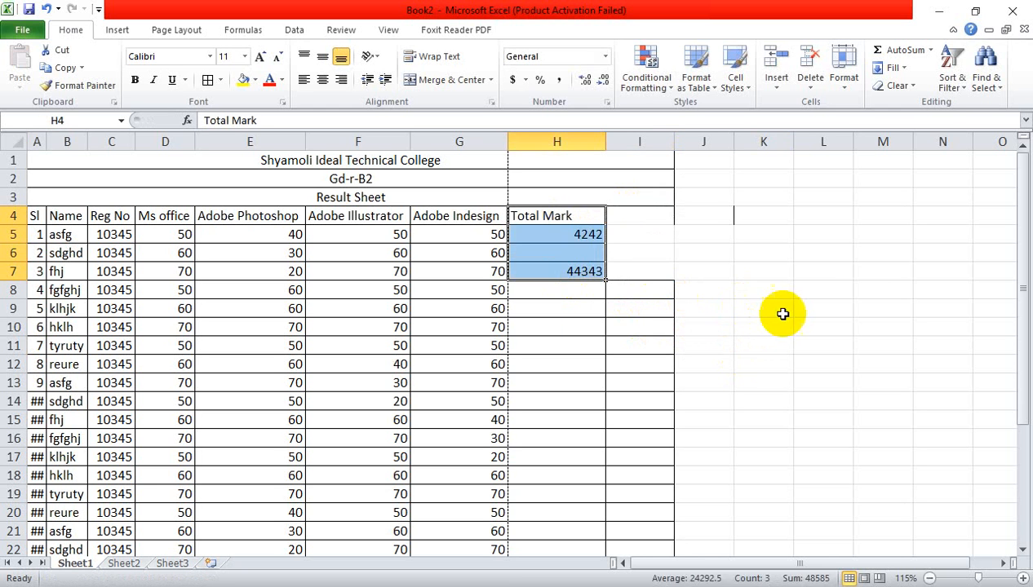
left_click(784, 314)
Reapply all borders to the emptied cells I4:I7.
left_click_drag(649, 220, 651, 282)
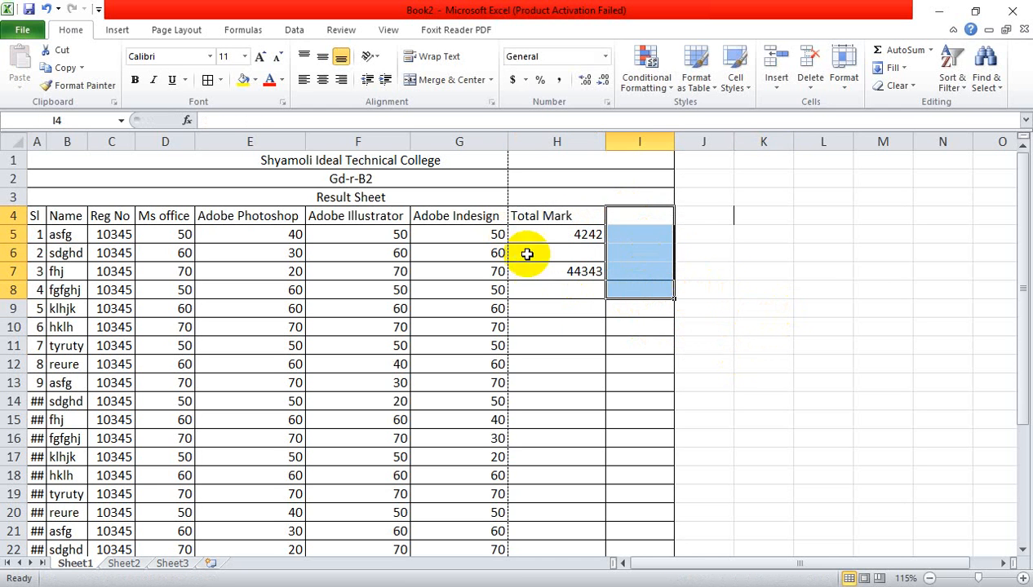
left_click(762, 308)
left_click_drag(641, 219, 649, 284)
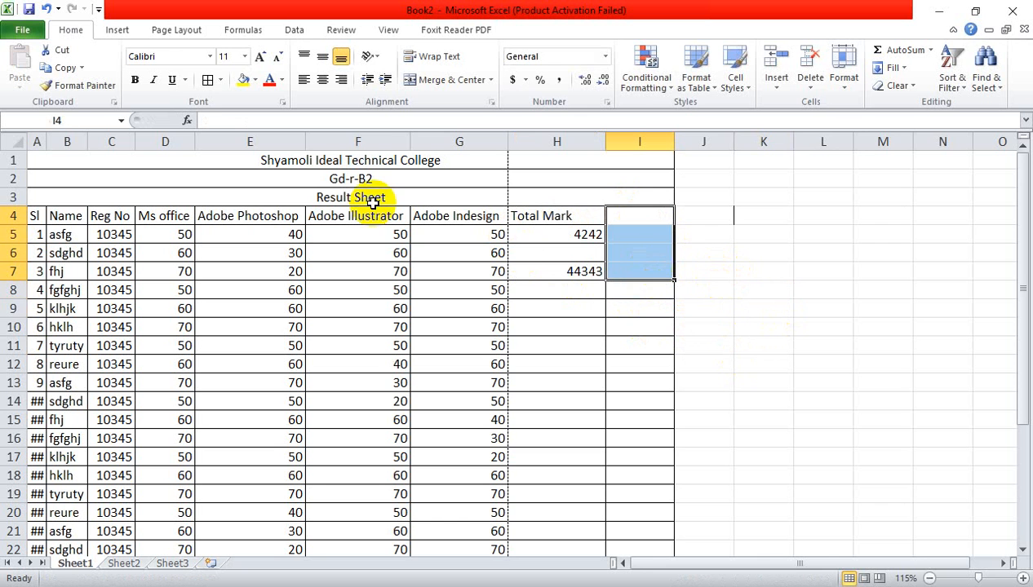
left_click(698, 308)
Delete the empty cell J4 outside the table to remove its leftover border.
left_click(714, 219)
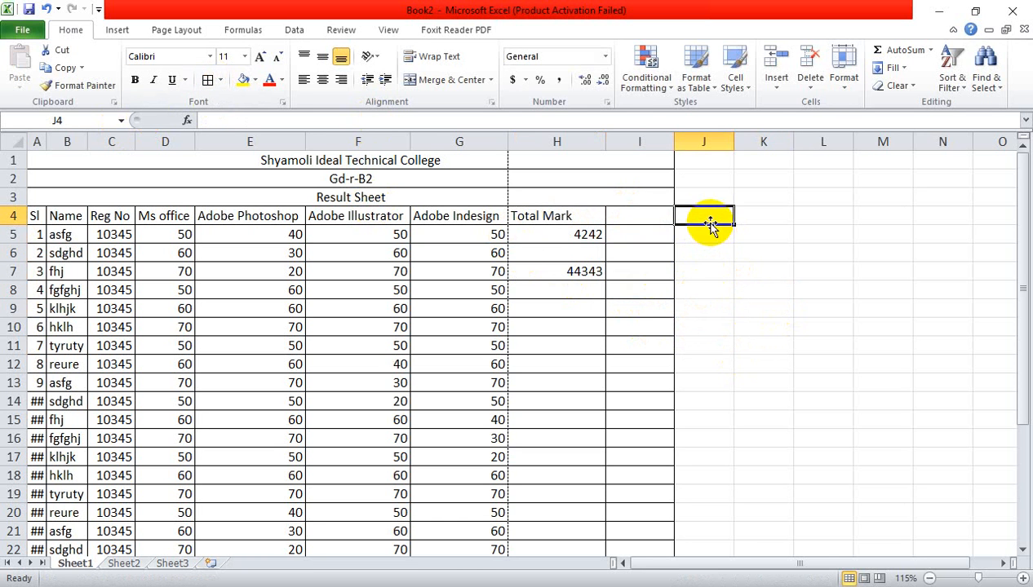
left_click(827, 69)
left_click(802, 219)
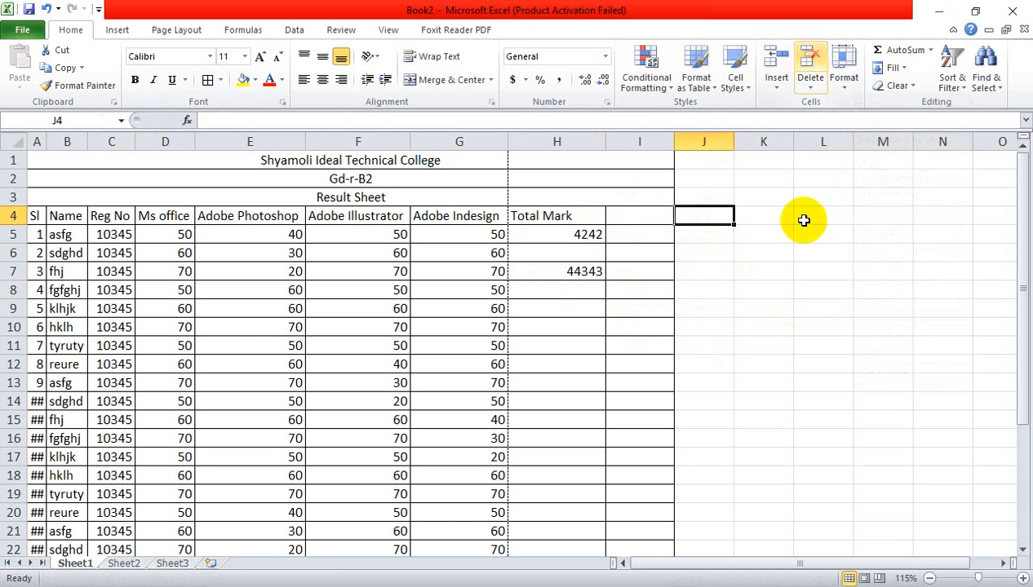
left_click(804, 308)
Enter the heading Rank in cell I4 next to Total Mark.
scroll(539, 330, "down", 3, "ctrl")
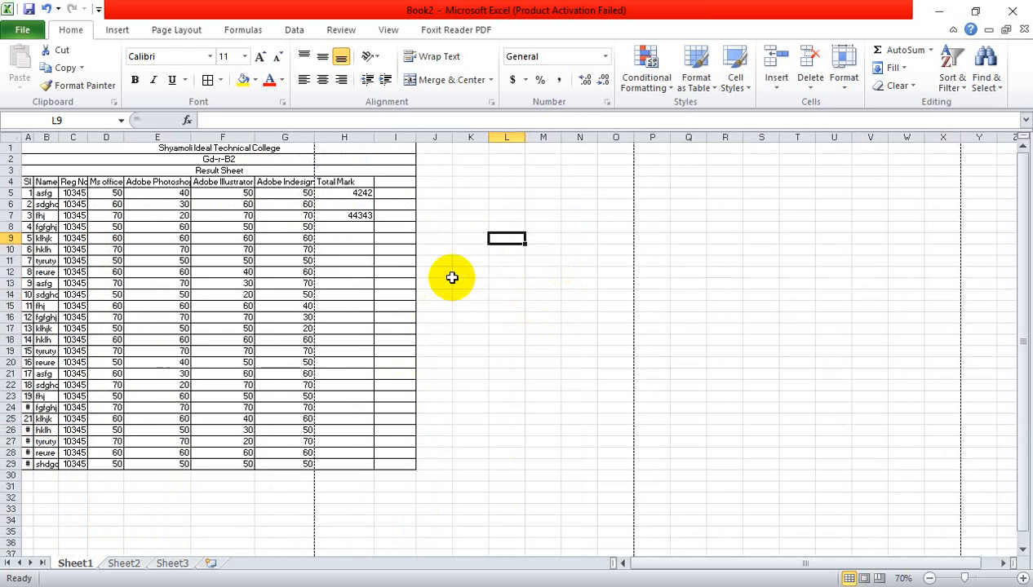
scroll(419, 269, "up", 4, "ctrl")
scroll(653, 258, "up", 2)
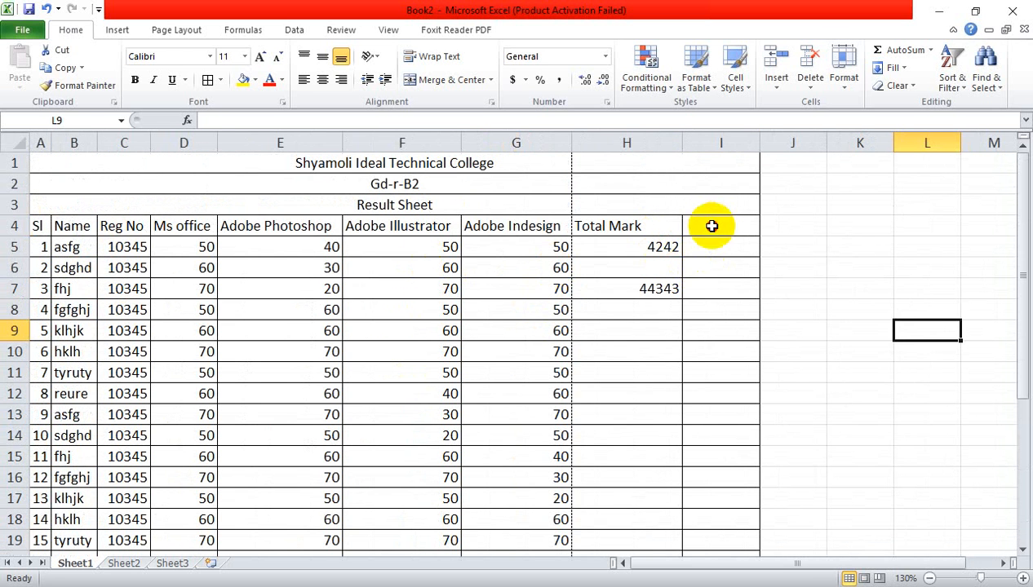
left_click(713, 227)
type("Rank")
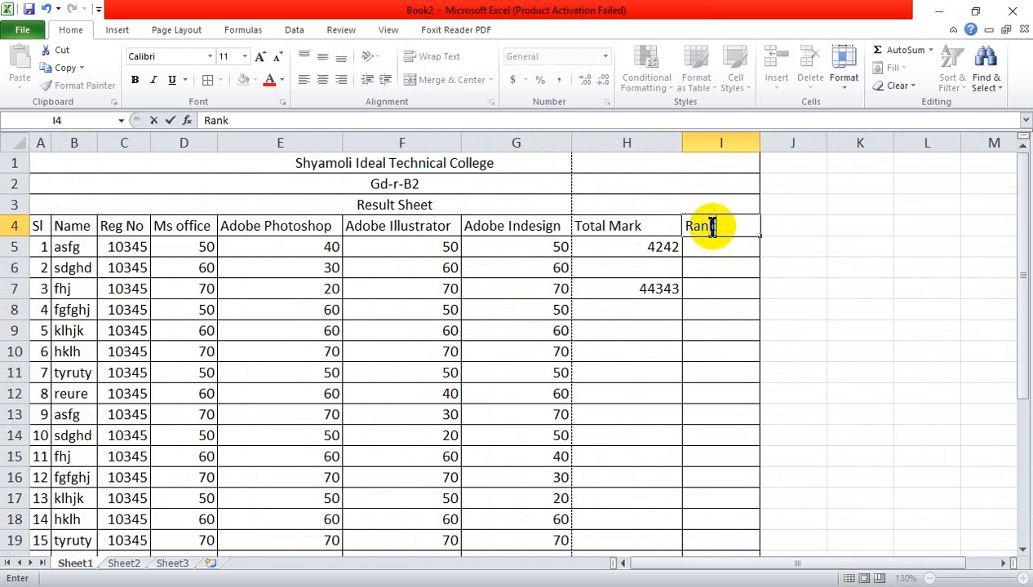
Examine the whole result table against the page break lines, down to its last row.
left_click(866, 287)
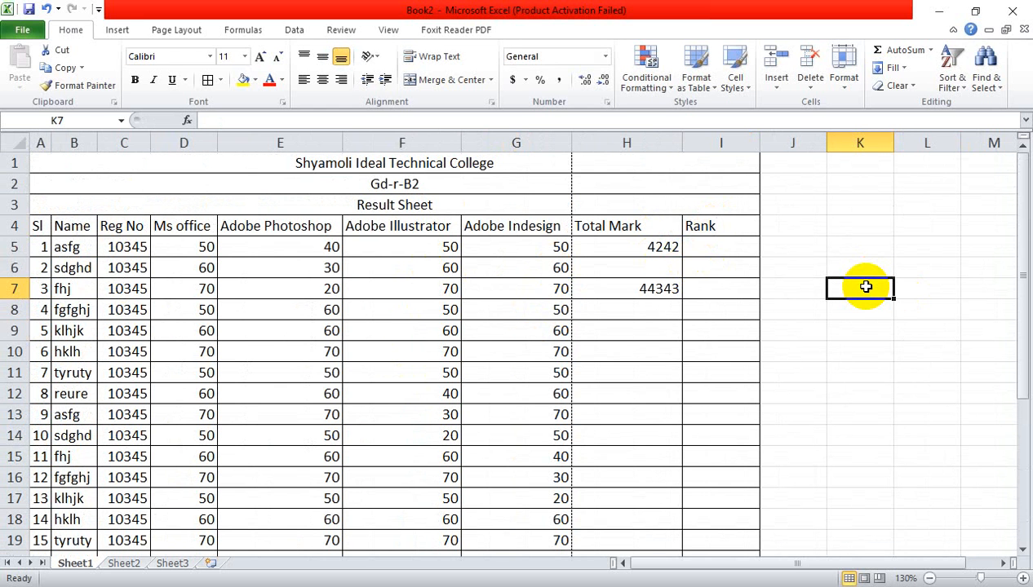
scroll(336, 369, "down", 1, "ctrl")
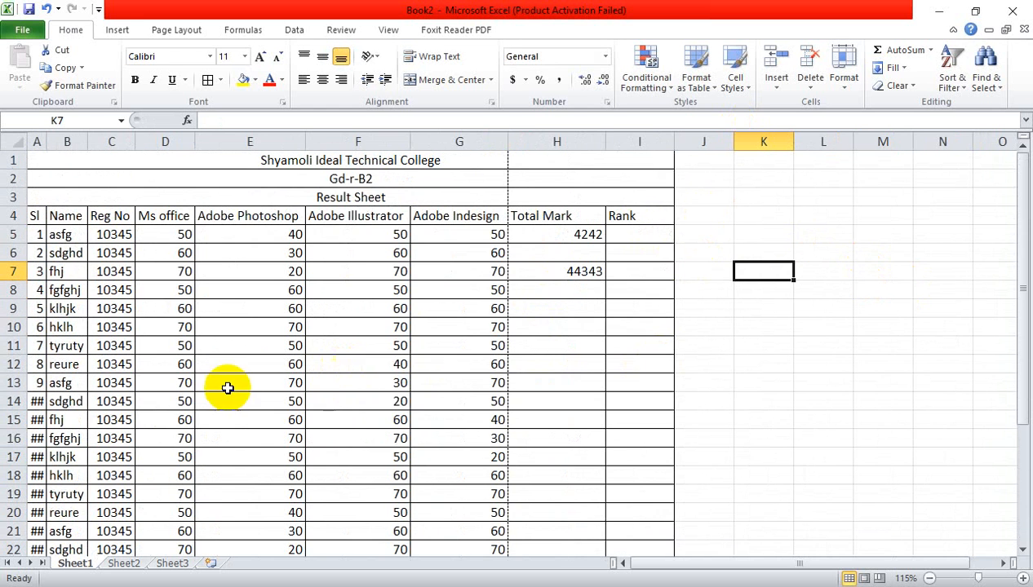
scroll(178, 392, "down", 2, "ctrl")
scroll(183, 393, "down", 1, "ctrl")
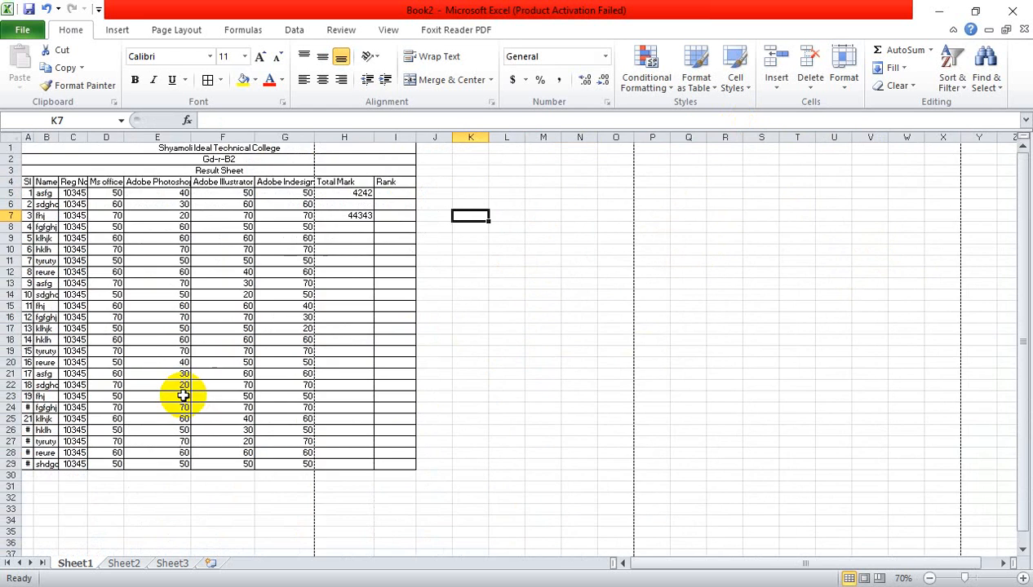
scroll(271, 420, "up", 2, "ctrl")
scroll(271, 422, "down", 4, "ctrl")
scroll(268, 423, "down", 1, "ctrl")
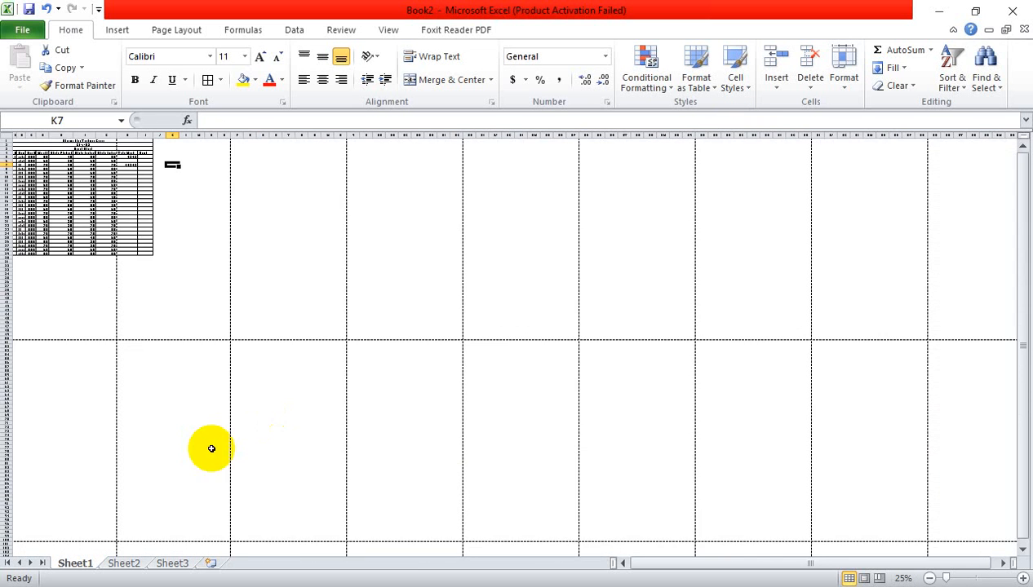
scroll(210, 447, "up", 2, "ctrl")
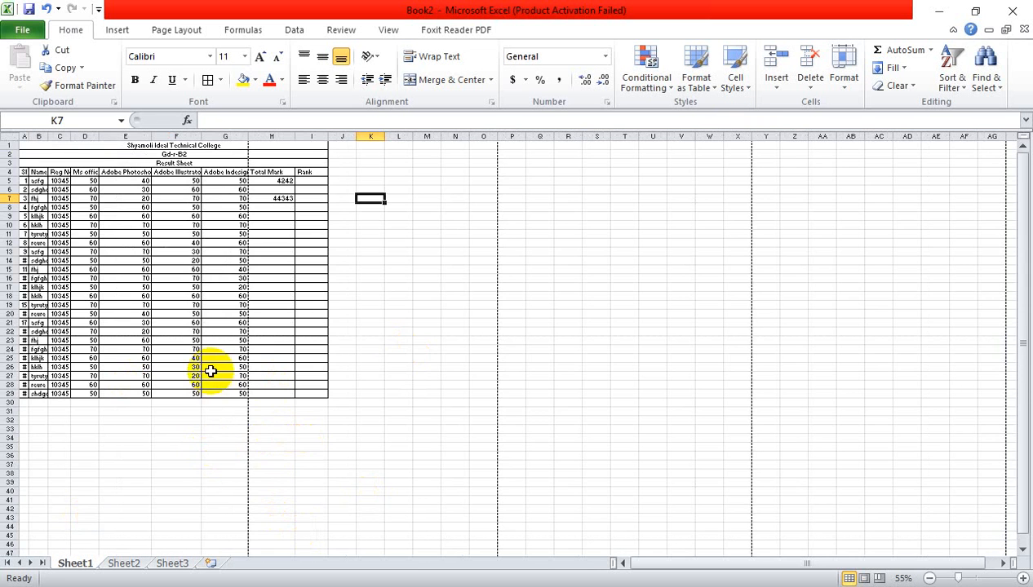
scroll(212, 369, "up", 3, "ctrl")
scroll(233, 375, "up", 1, "ctrl")
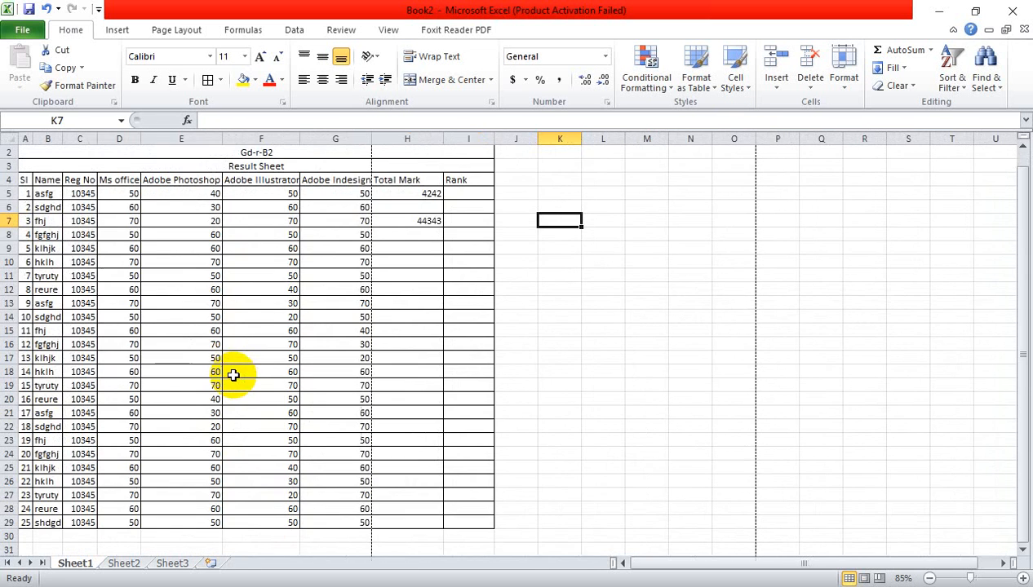
scroll(233, 375, "down", 1, "ctrl")
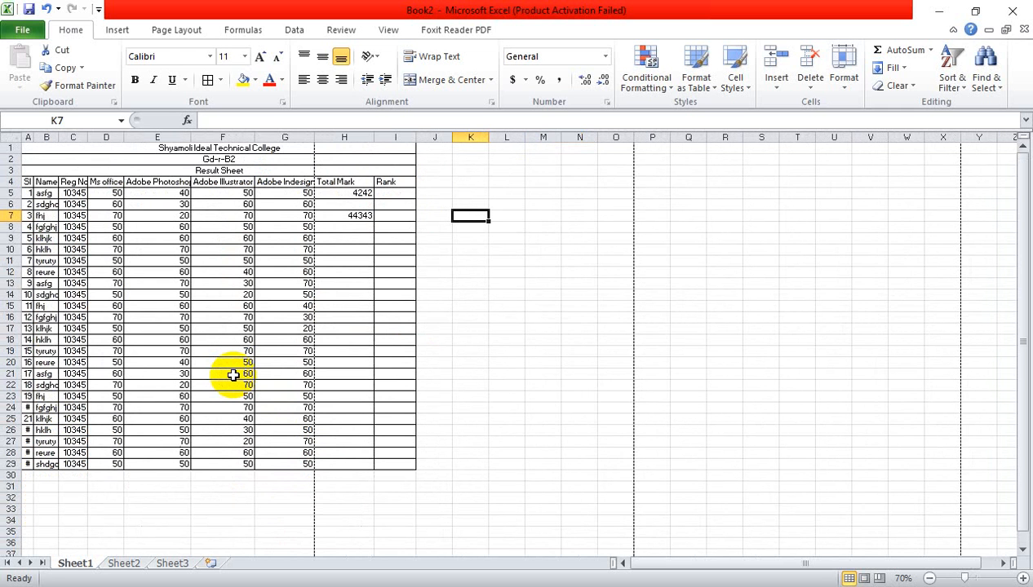
scroll(362, 388, "down", 4)
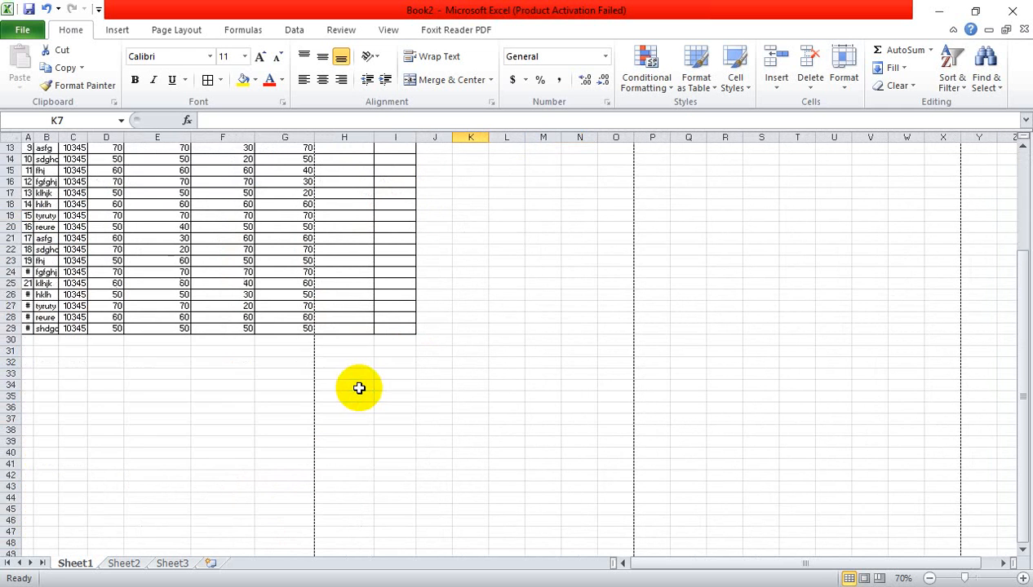
scroll(362, 388, "up", 4)
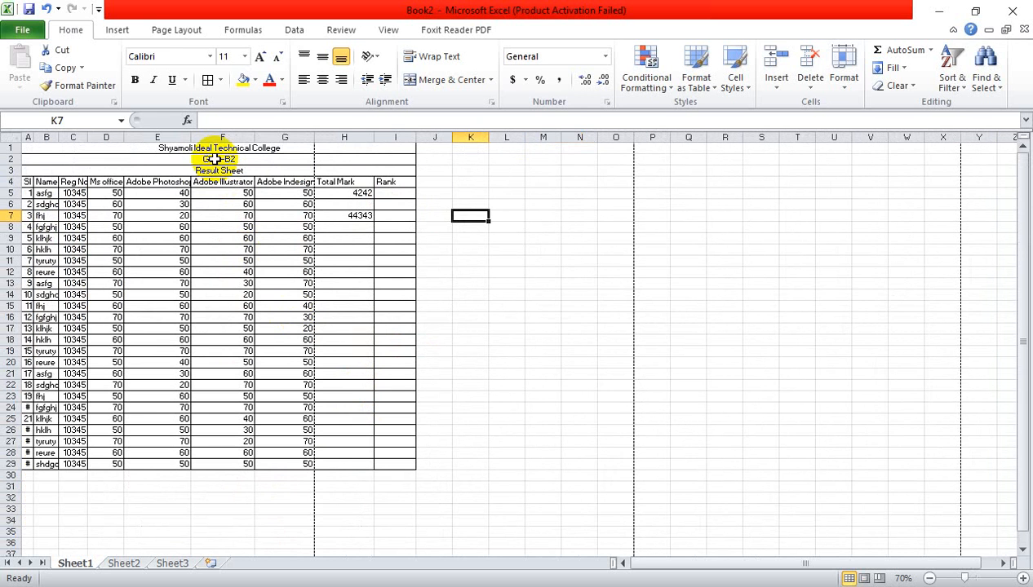
Set the page orientation of the result sheet to Landscape.
left_click(172, 31)
left_click(173, 76)
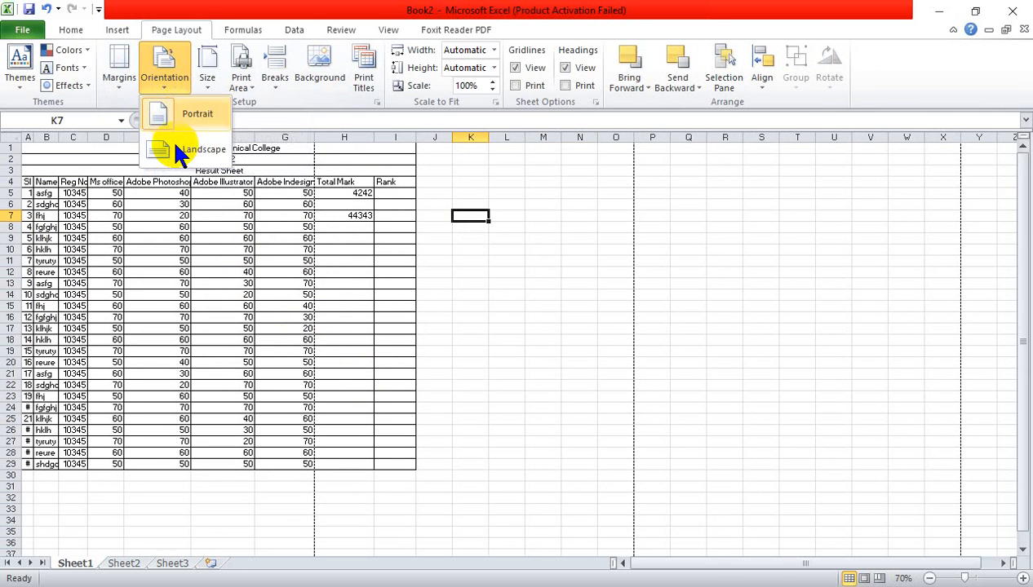
left_click(179, 152)
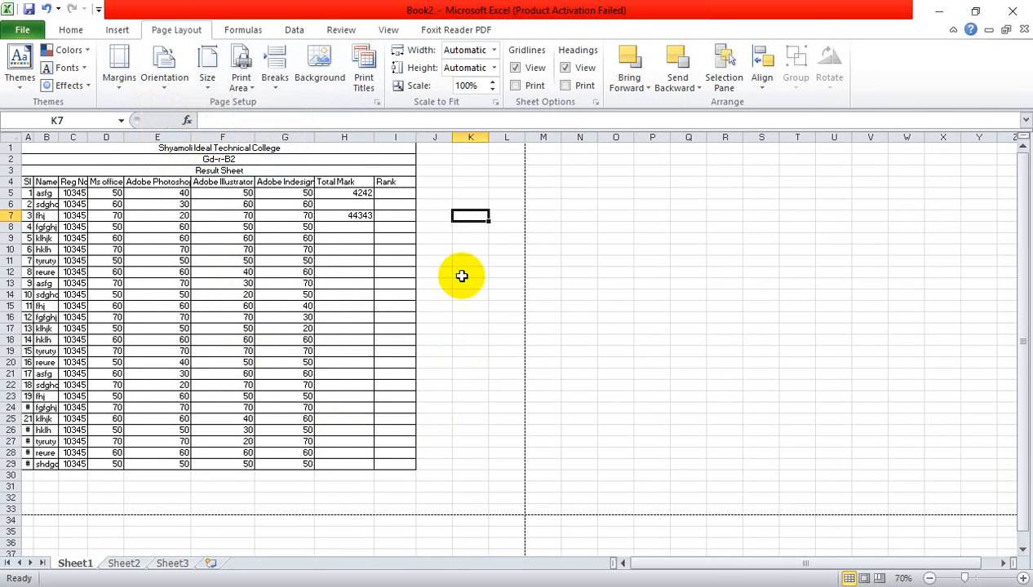
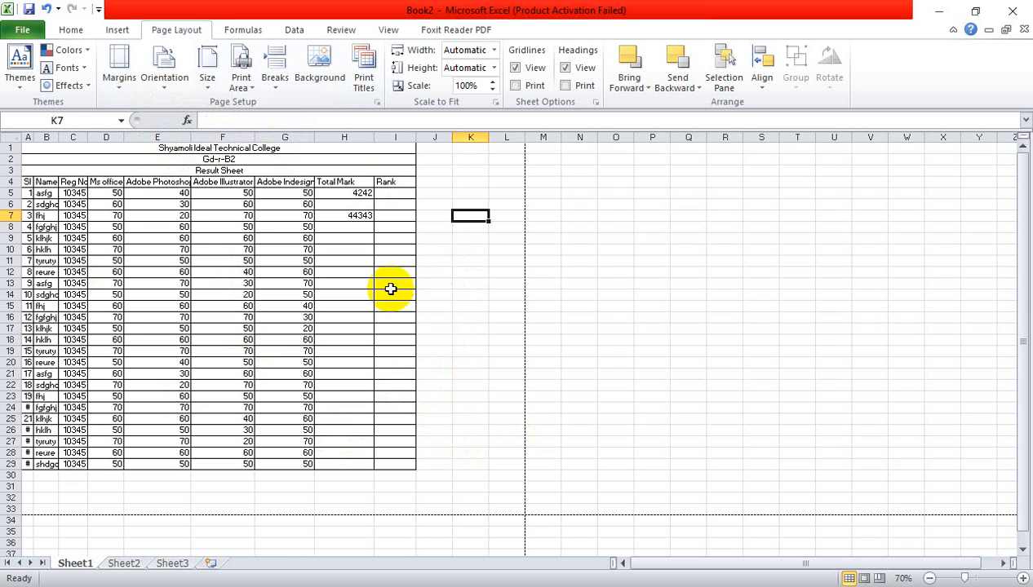
Correct the batch name in the merged row 2 heading to Gd-R-B2.
scroll(270, 270, "up", 5)
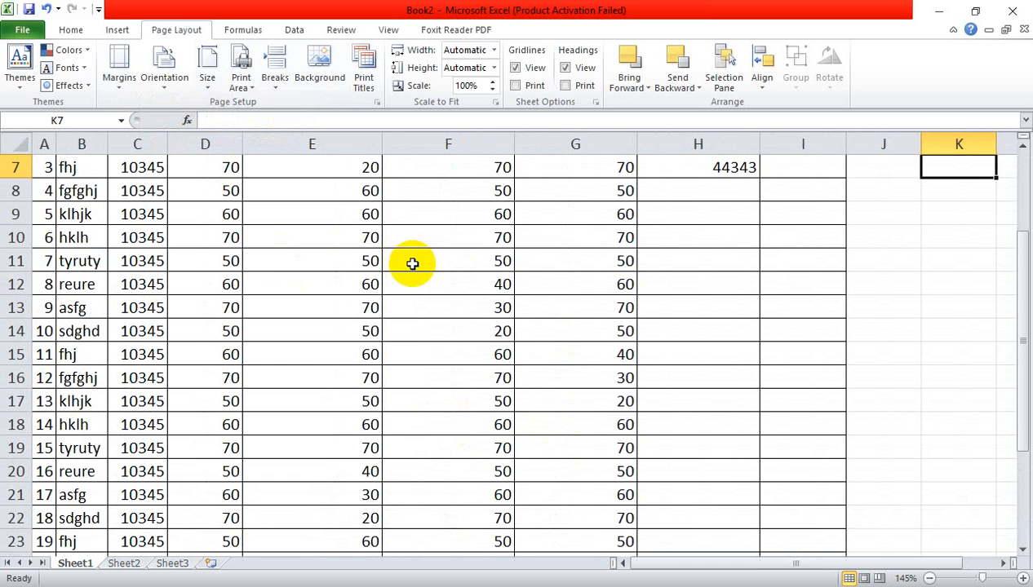
scroll(410, 260, "up", 2)
double_click(447, 191)
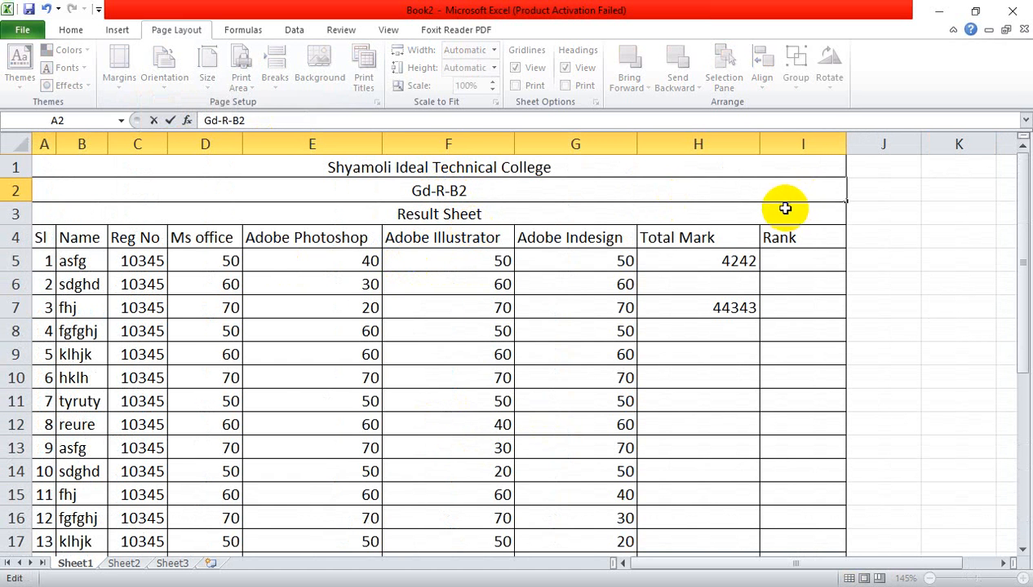
key("Return")
Make the Shyamoli Ideal Technical College title in row 1 bold and enlarge its font to 16.
left_click(594, 167)
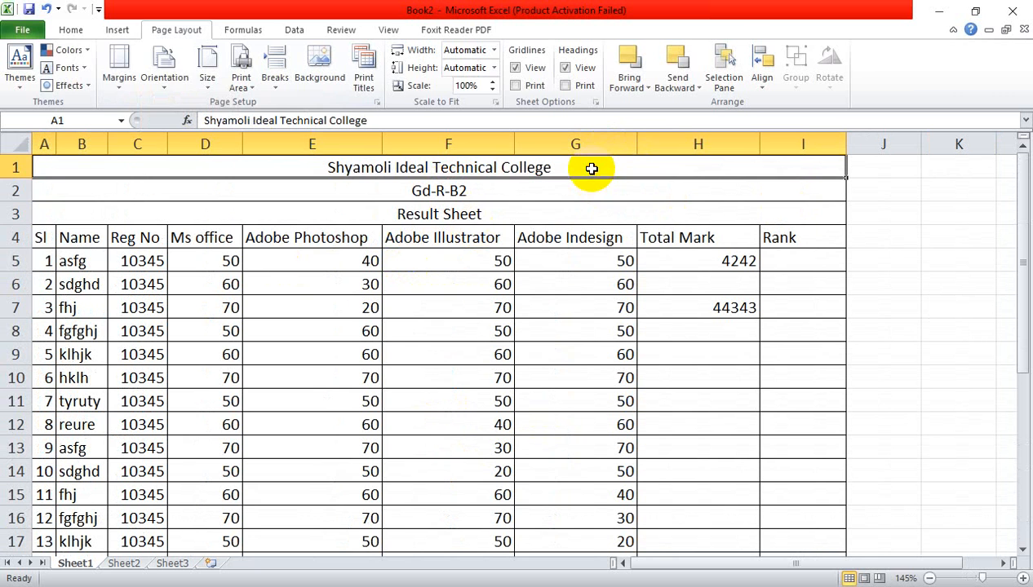
left_click(69, 31)
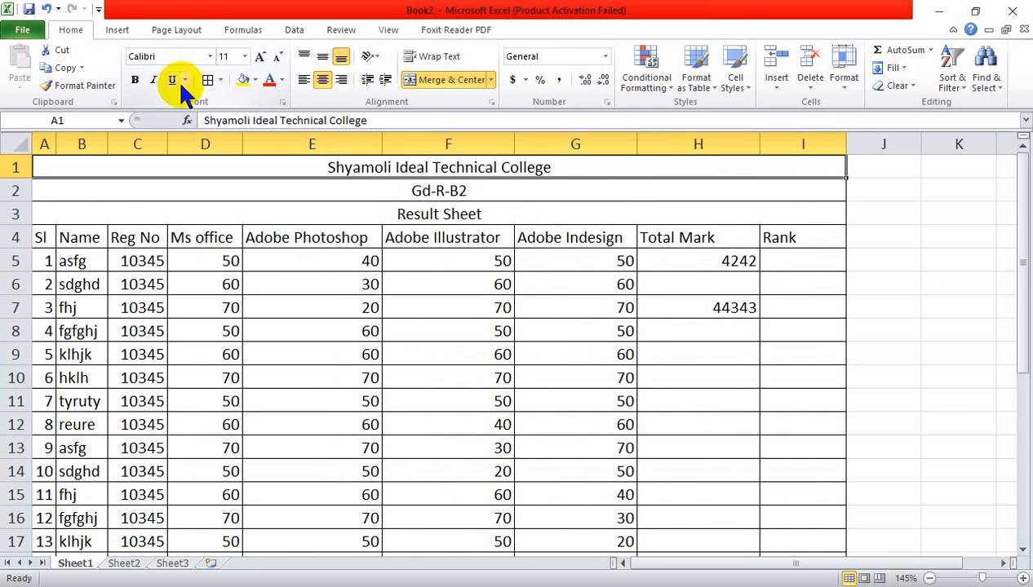
left_click(135, 79)
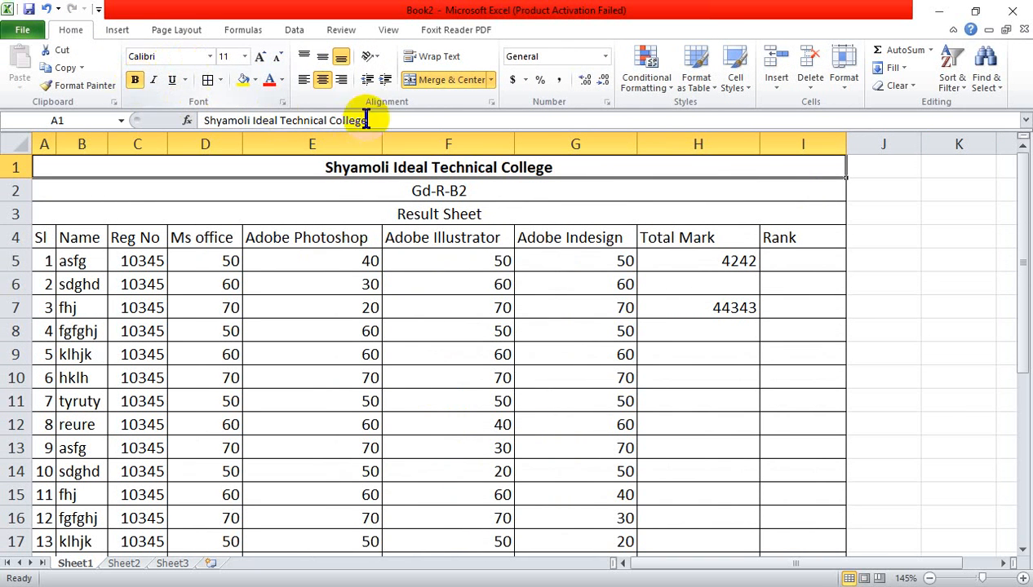
left_click(260, 57)
left_click(259, 57)
left_click(259, 56)
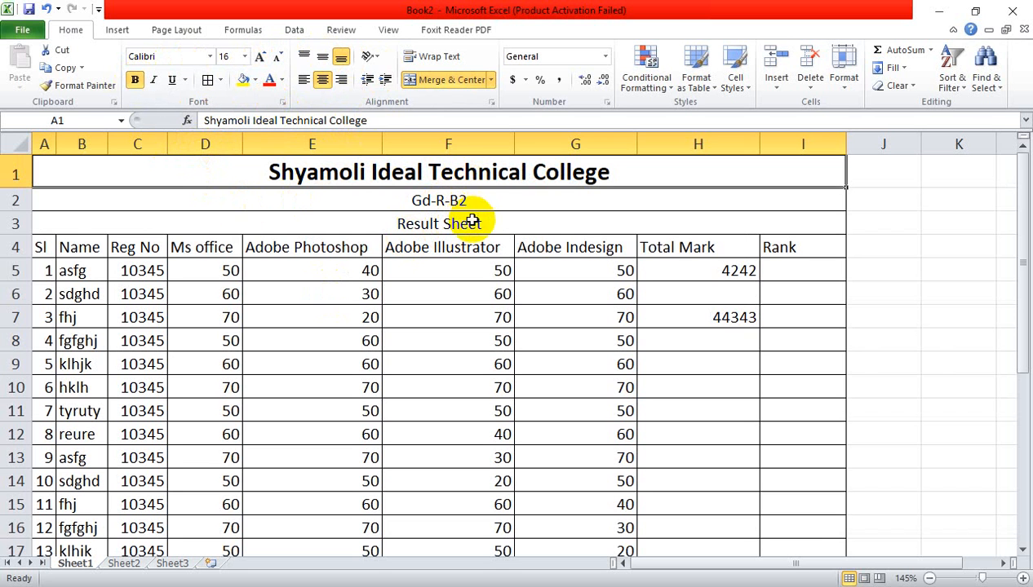
Fill the college title row with dark teal and make its text white.
left_click(254, 80)
left_click(351, 170)
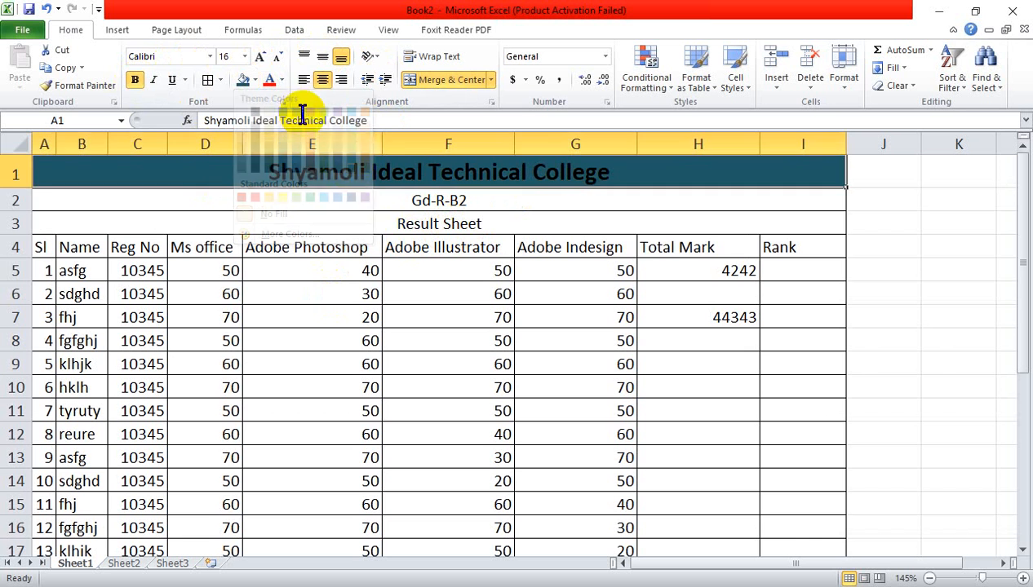
left_click(282, 79)
left_click(274, 131)
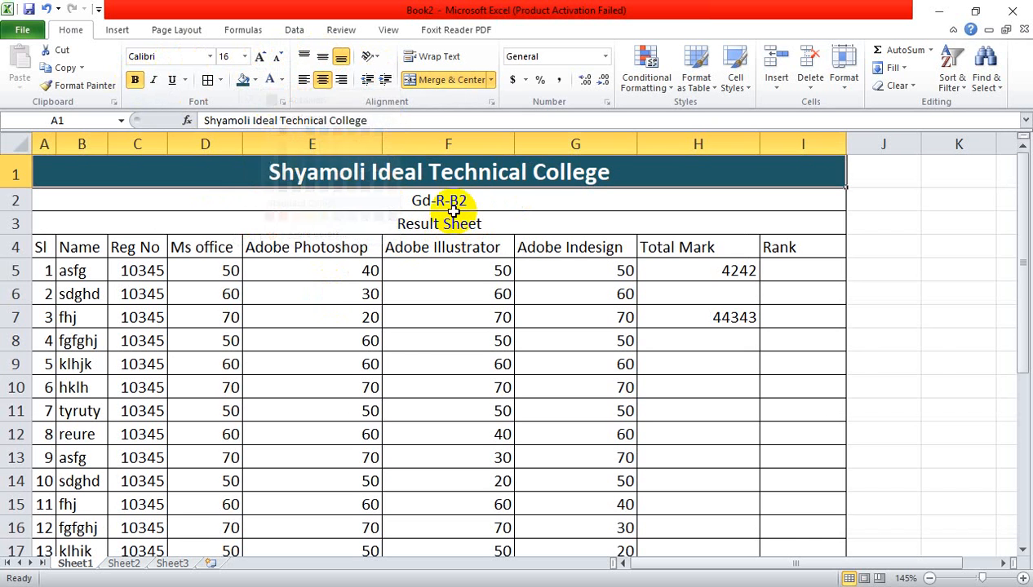
Fill the Gd-R-B2 and Result Sheet heading rows with blue and make their text white.
left_click(454, 206)
left_click_drag(314, 211, 357, 221)
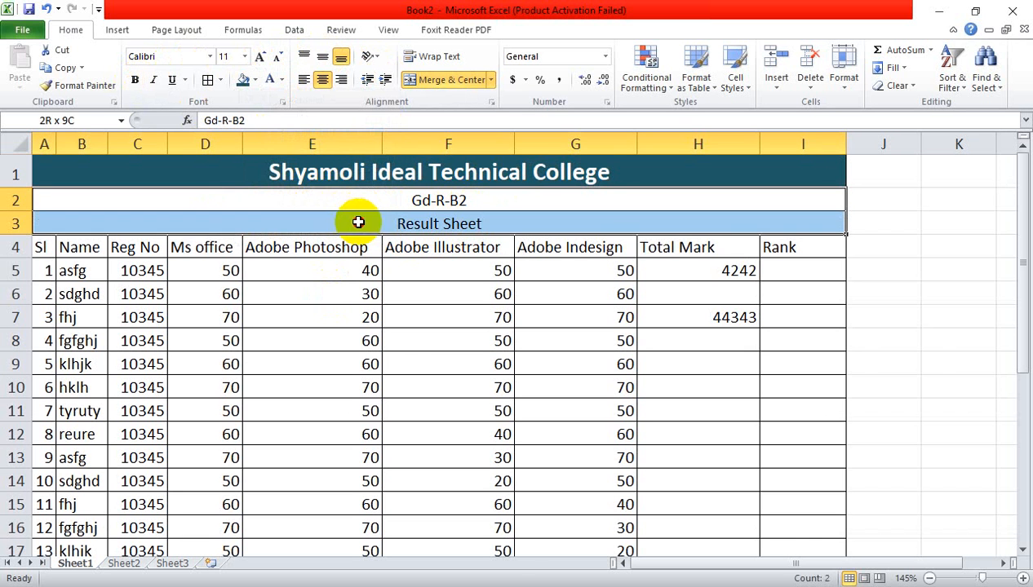
left_click(255, 80)
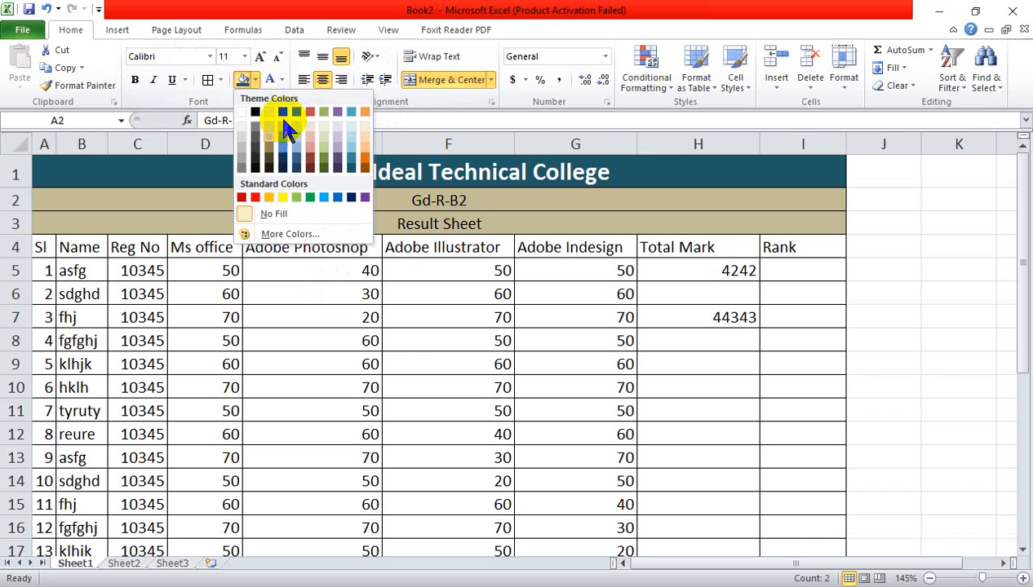
left_click(294, 114)
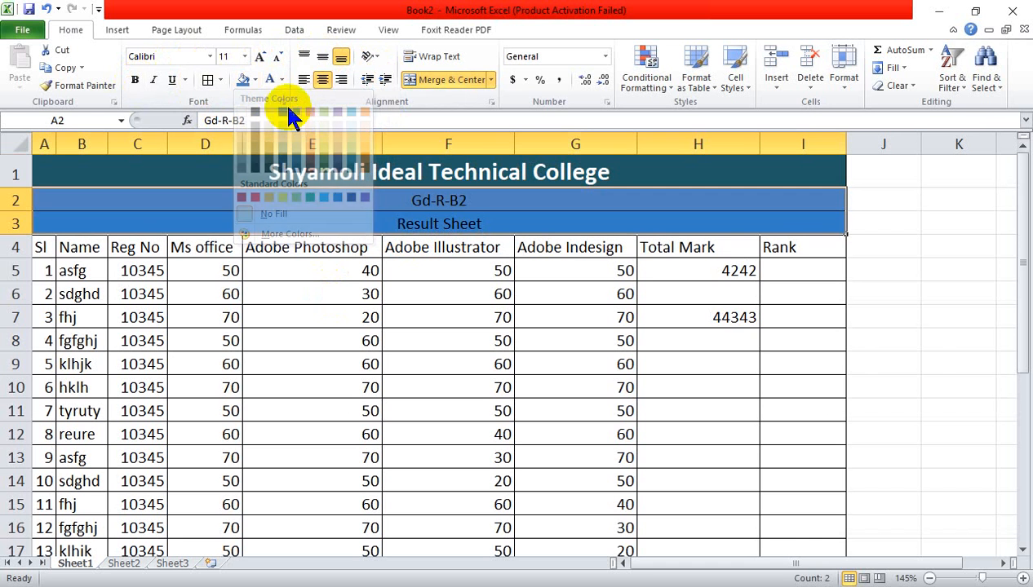
left_click(522, 219)
left_click(570, 293)
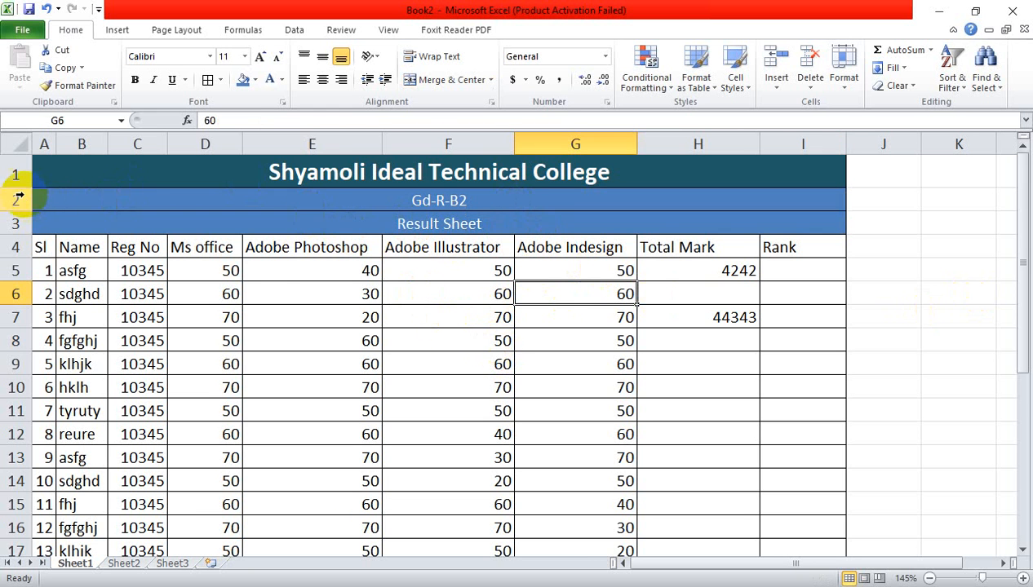
Increase the height of row 1 to about double and middle-align the college title vertically.
left_click_drag(24, 189, 18, 221)
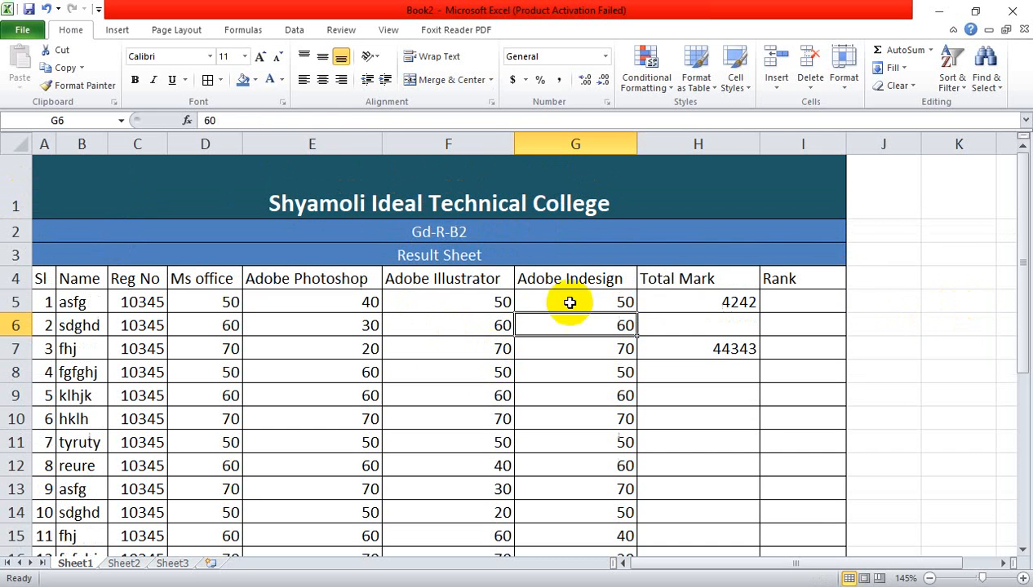
left_click(975, 304)
left_click(505, 191)
left_click(322, 57)
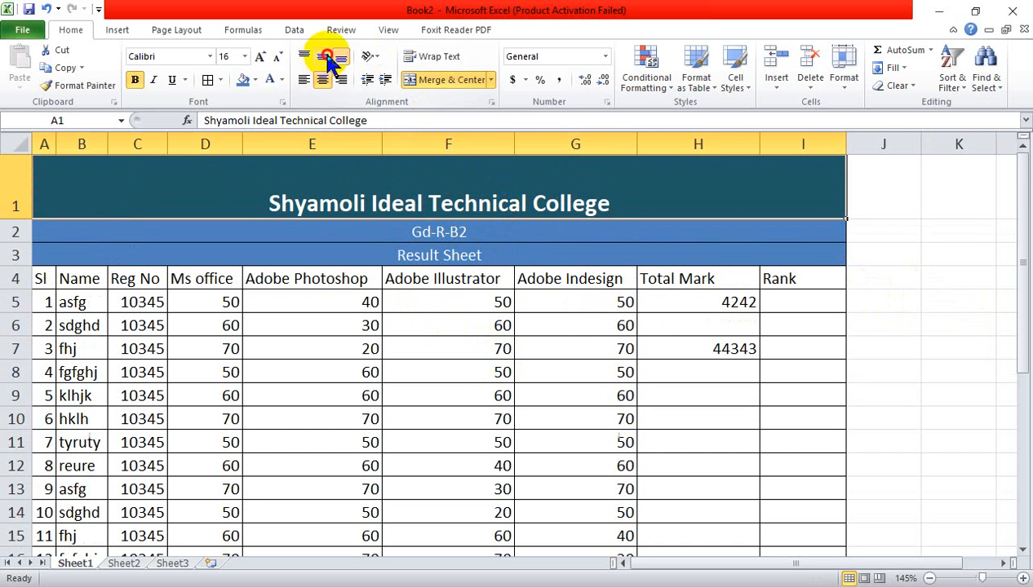
left_click(958, 302)
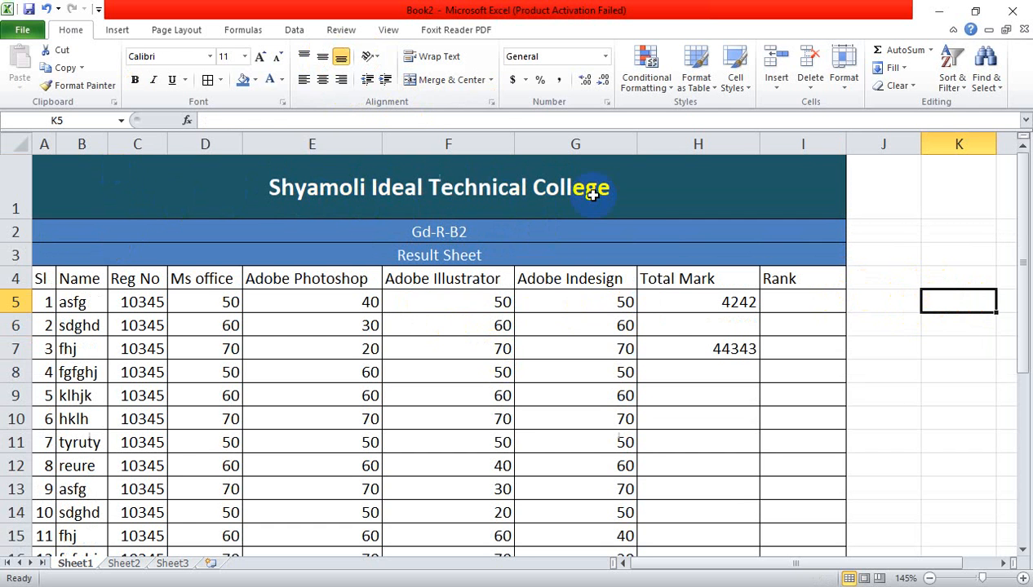
Start inserting a picture and browse the GD Course Doc (E:) drive to the Ref folder inside Certificate PF & GD R-B1.
left_click(117, 30)
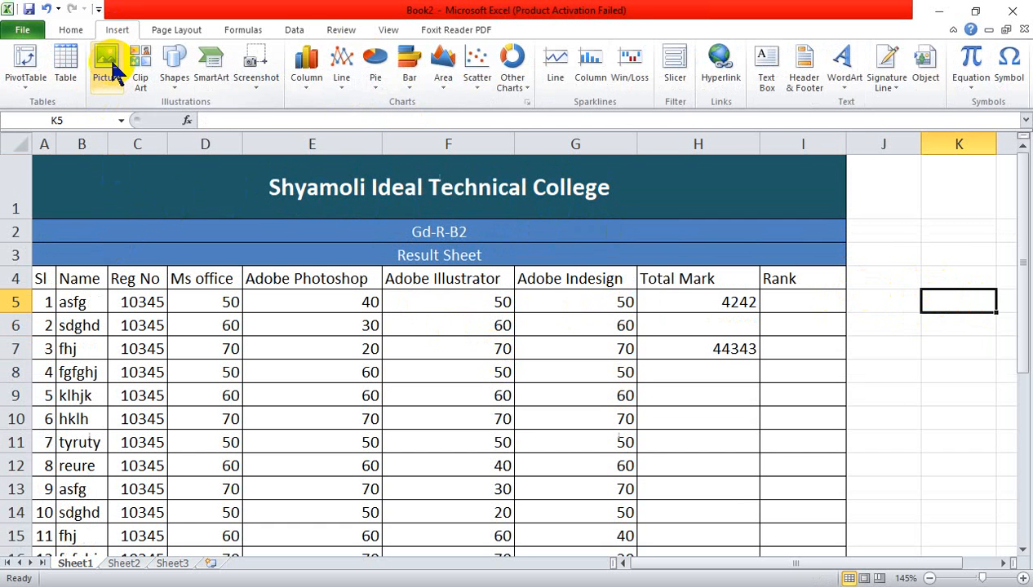
left_click(109, 57)
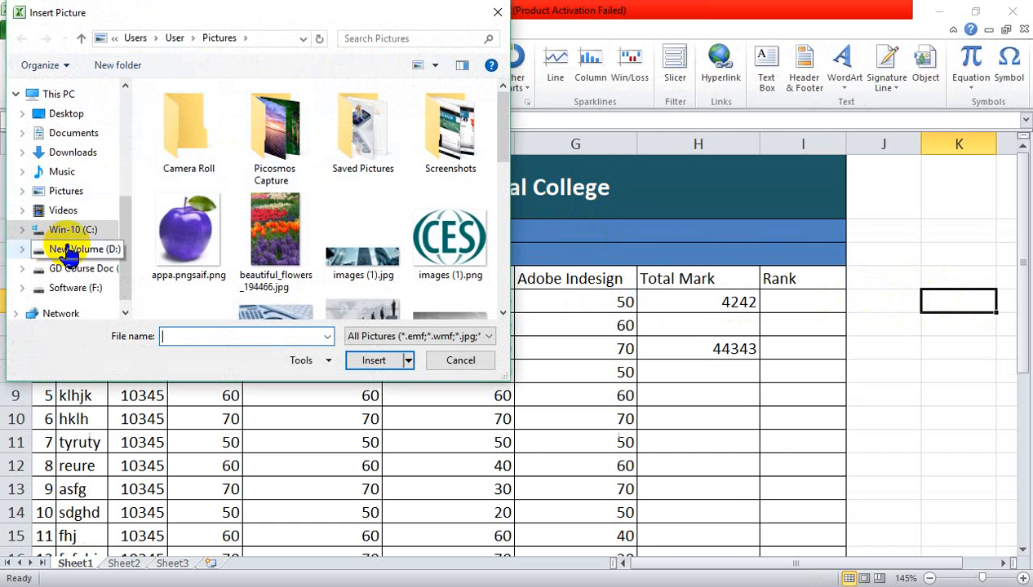
left_click_drag(126, 216, 127, 224)
left_click(90, 262)
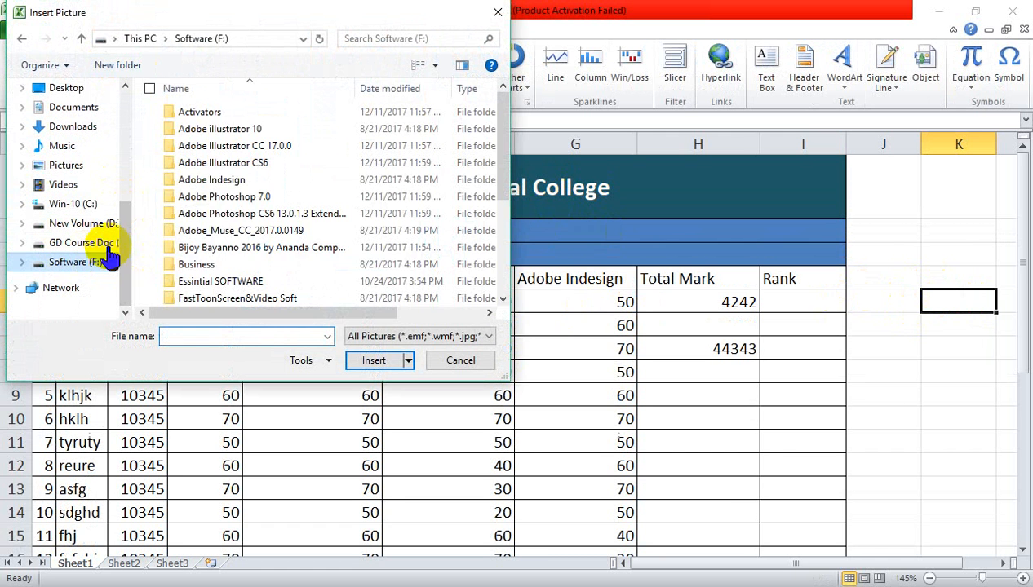
left_click(62, 243)
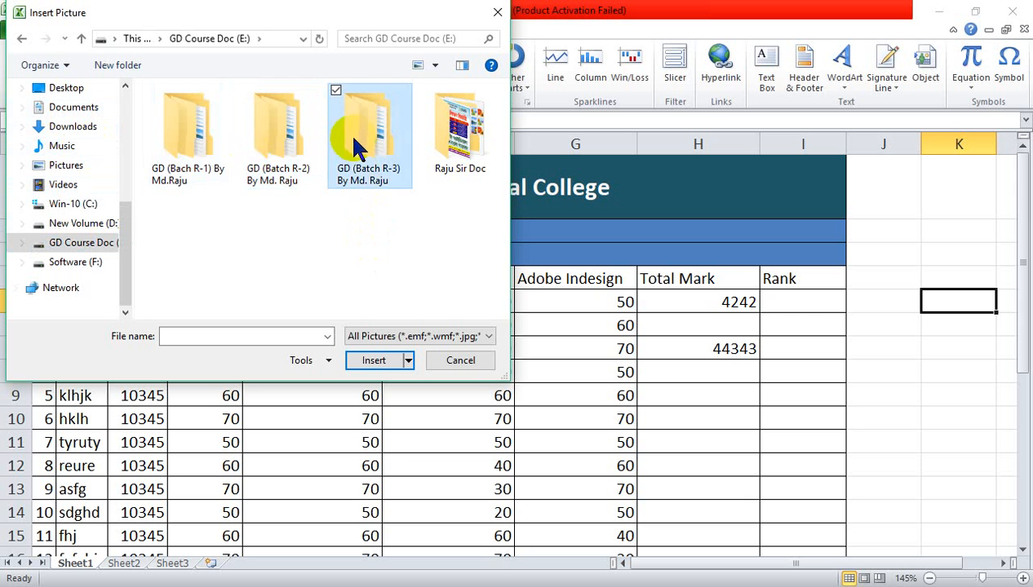
left_click(484, 124)
double_click(484, 124)
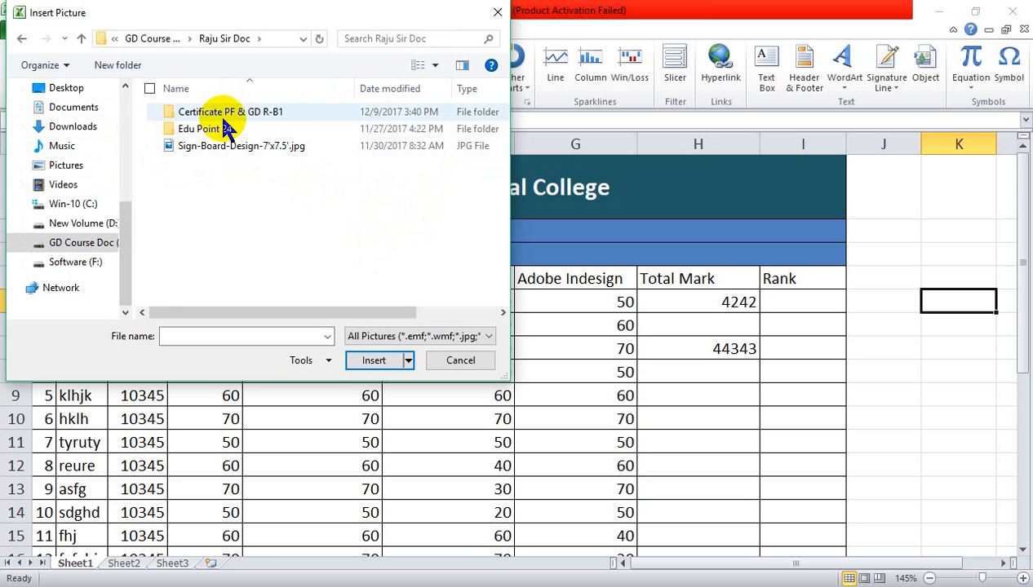
left_click(417, 64)
double_click(222, 110)
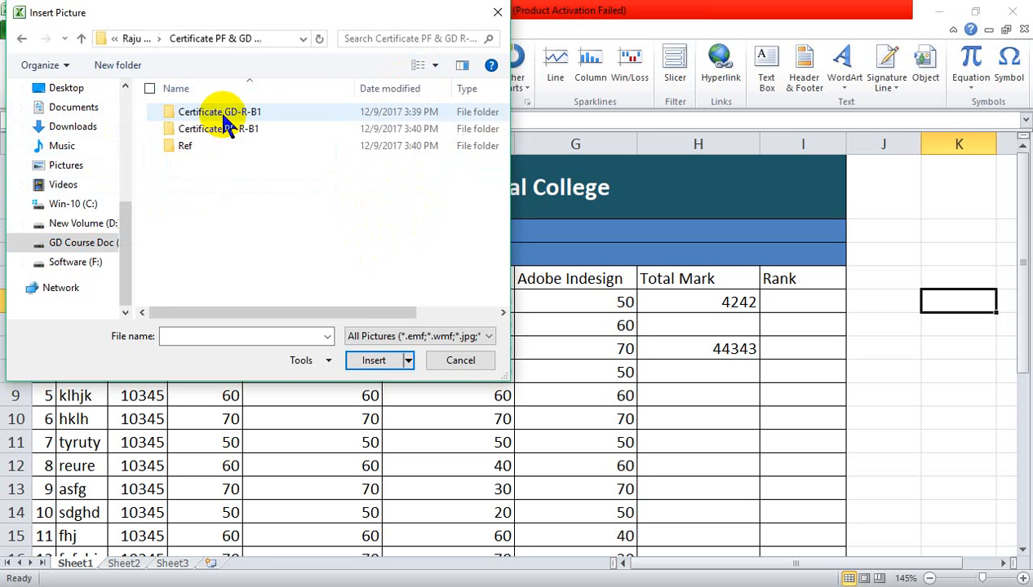
double_click(223, 154)
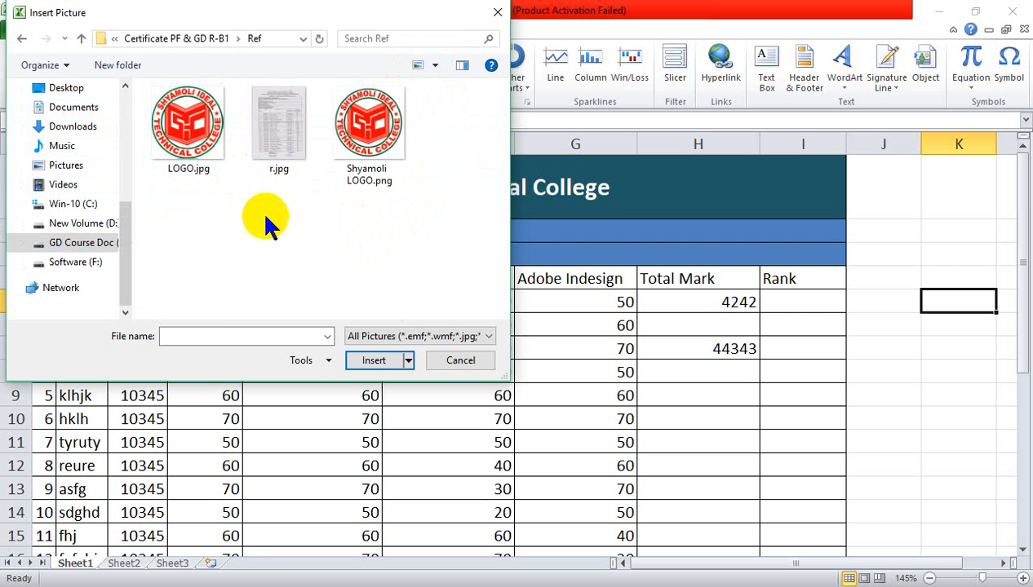
Insert both LOGO.jpg and Shyamoli LOGO.png from the Ref folder into the sheet.
left_click(345, 145)
left_click(186, 155)
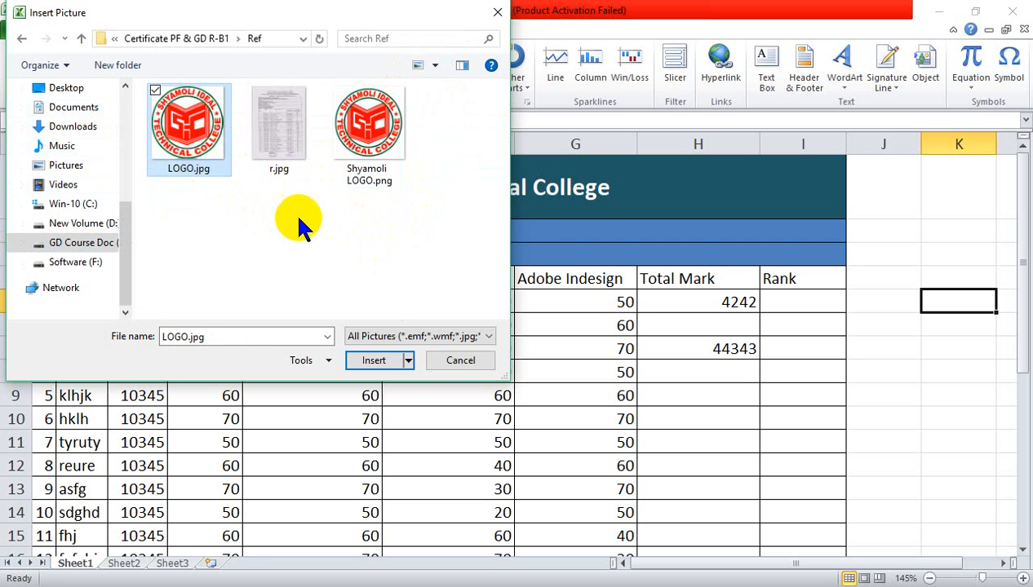
left_click(366, 130)
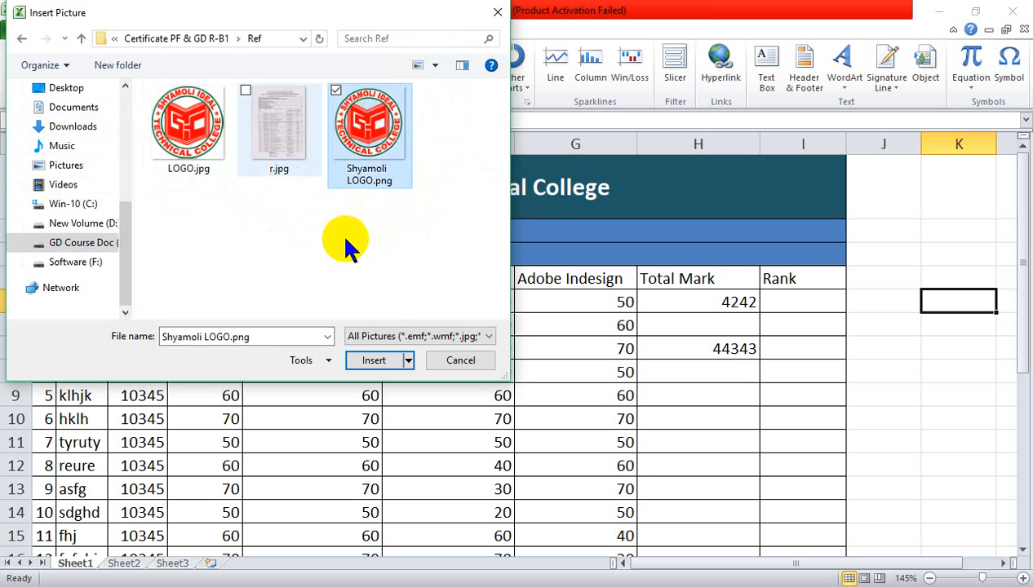
left_click(195, 147)
left_click(370, 170, "ctrl")
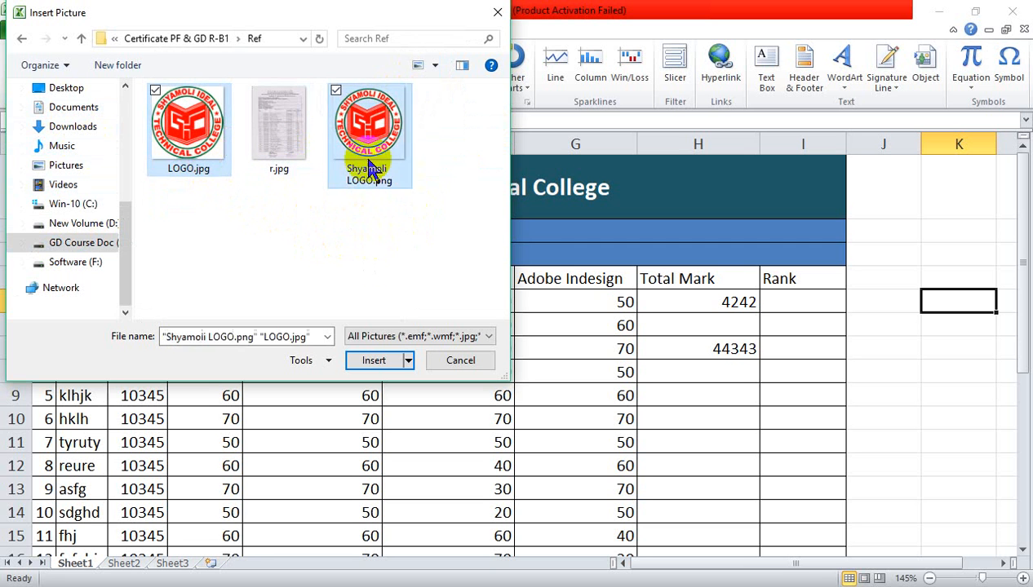
left_click(375, 363)
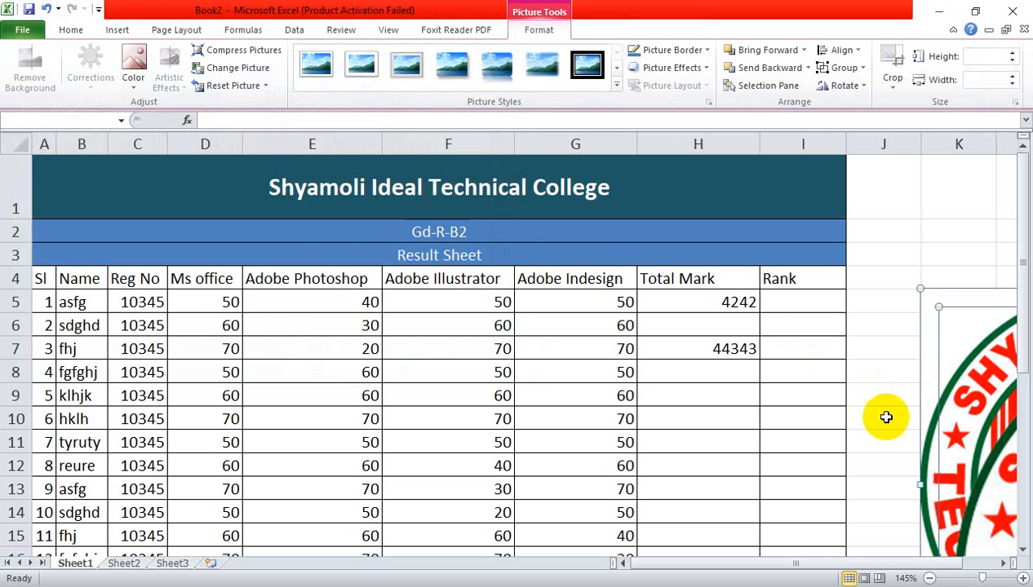
Move both inserted logos onto the result table and shift the larger PNG logo towards columns F to K, away from the JPG logo.
left_click_drag(981, 483, 245, 349)
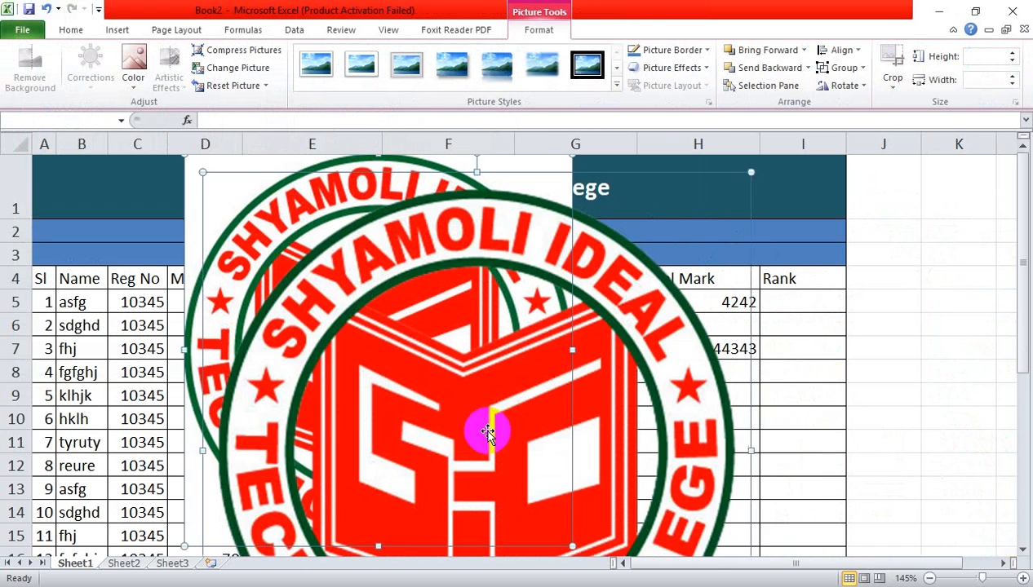
left_click(872, 370)
left_click(673, 326)
left_click_drag(673, 327, 856, 326)
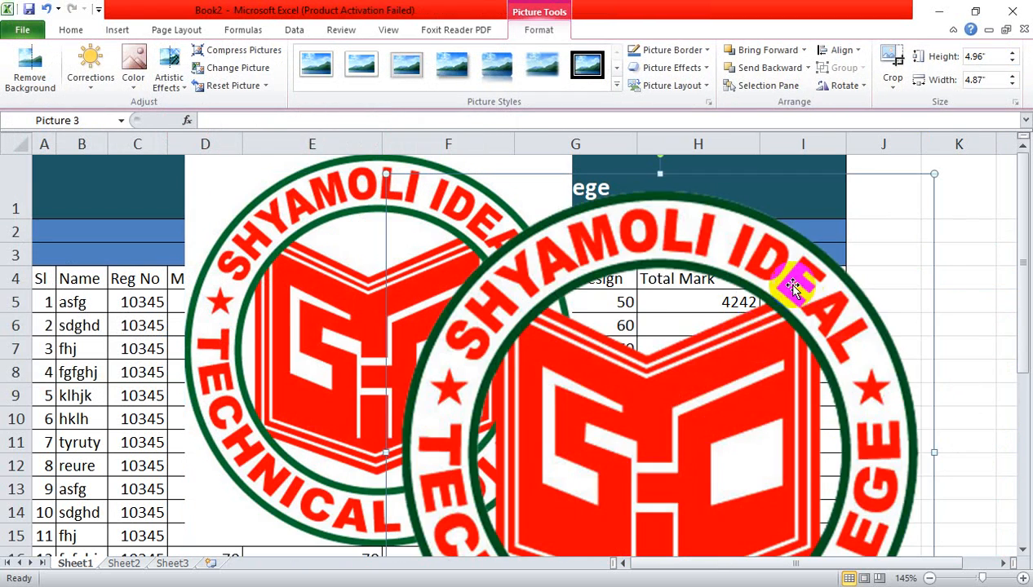
left_click_drag(786, 284, 872, 271)
Shrink the white-background JPG logo to about 0.52" by 0.51" and place it in the title row over column C.
left_click(455, 253)
left_click_drag(454, 253, 303, 271)
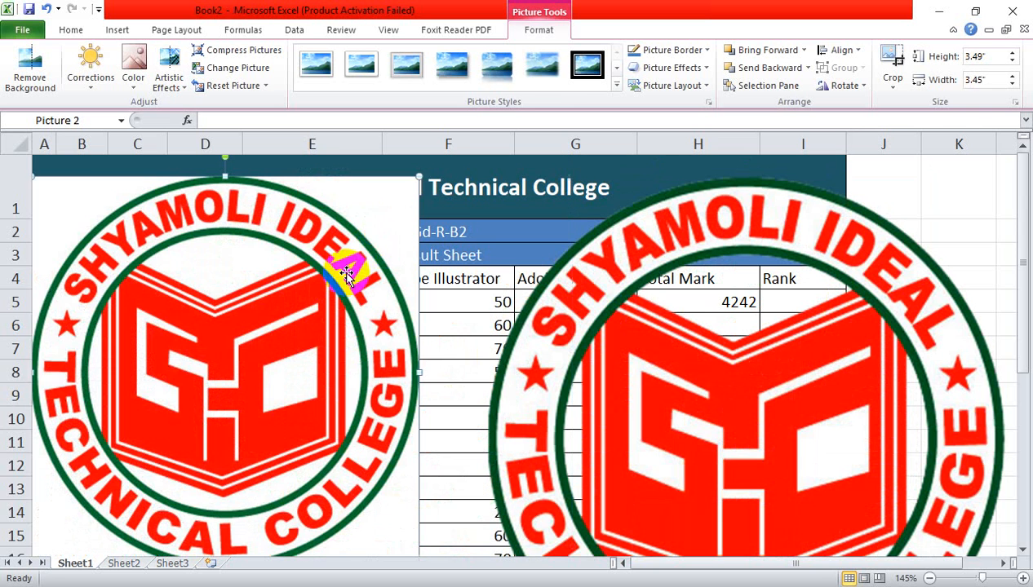
left_click_drag(419, 176, 178, 186)
Shrink the transparent PNG logo to about 0.58" by 0.57" and place it in row 1 over column D, before the college title.
left_click(771, 377)
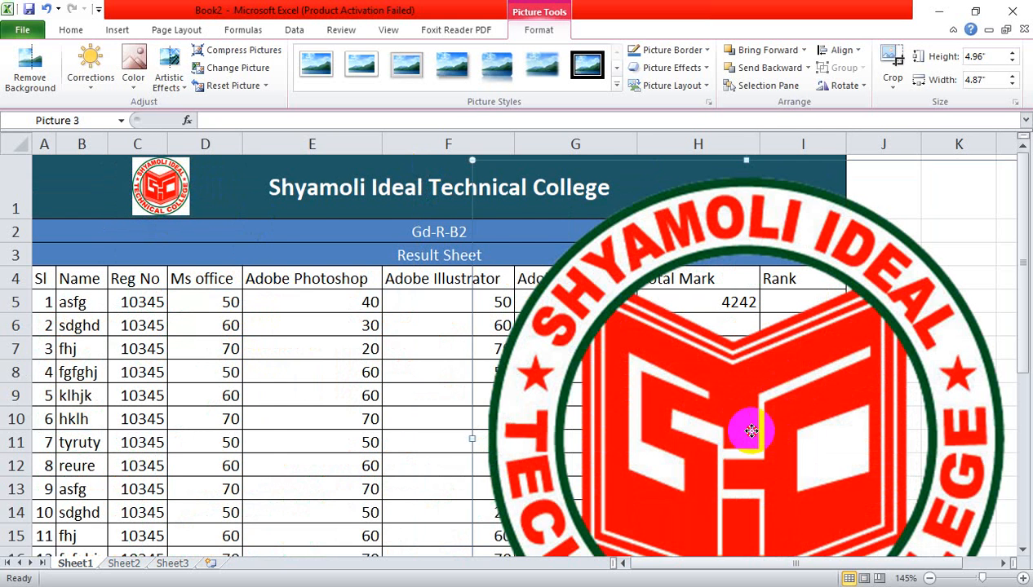
left_click_drag(750, 429, 372, 289)
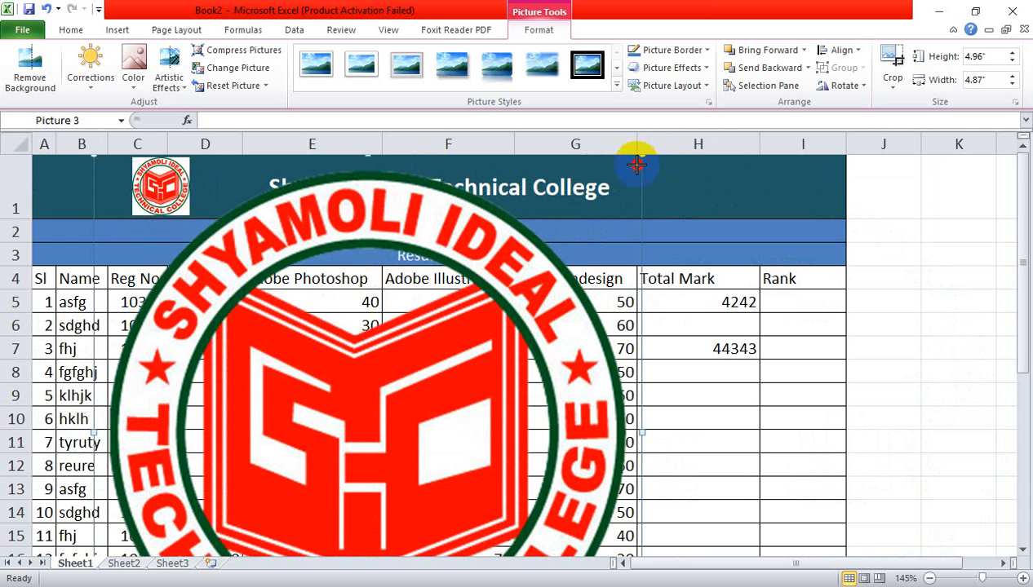
left_click_drag(636, 166, 387, 459)
left_click_drag(348, 506, 708, 253)
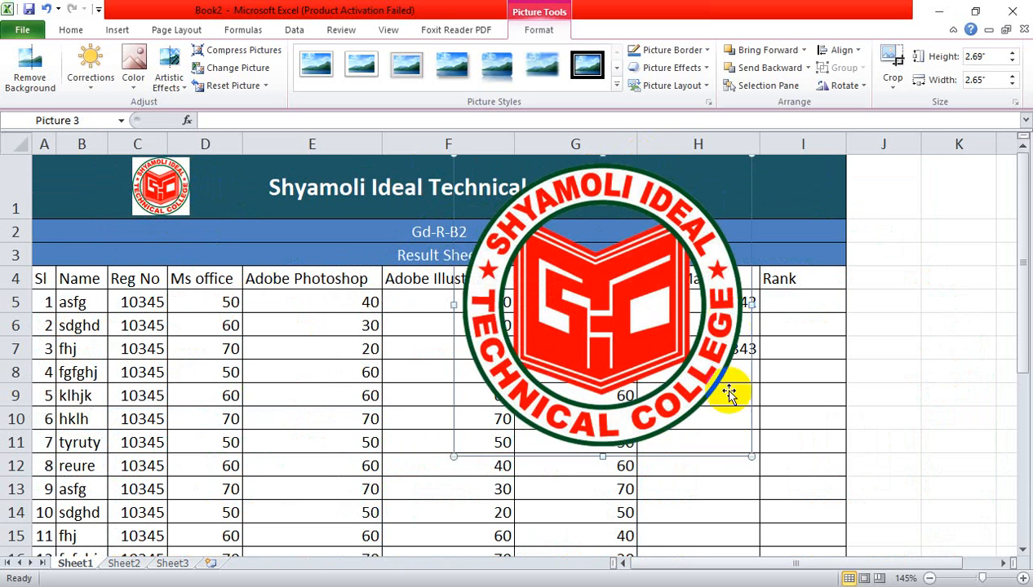
left_click_drag(751, 457, 305, 268)
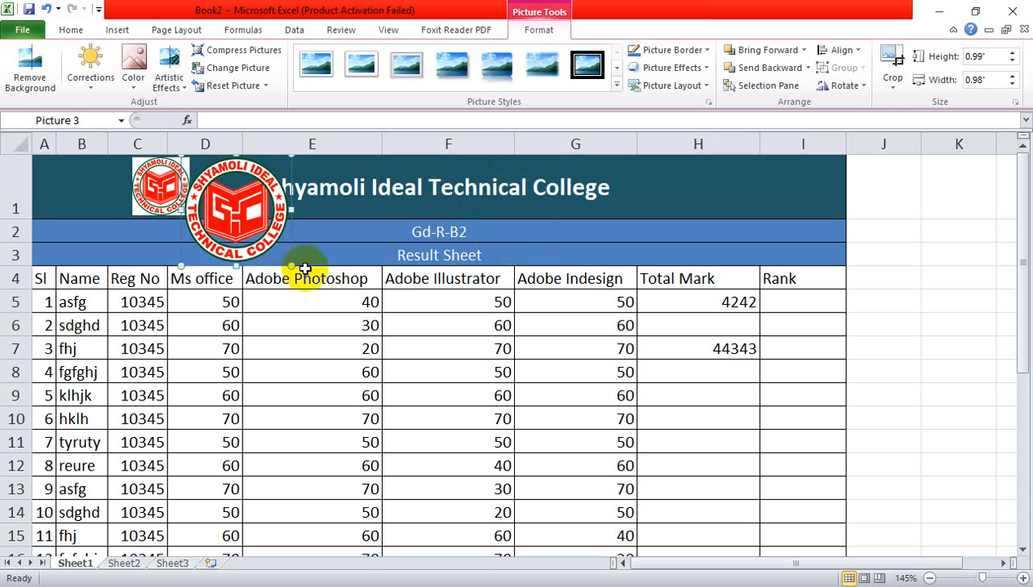
left_click_drag(259, 235, 245, 218)
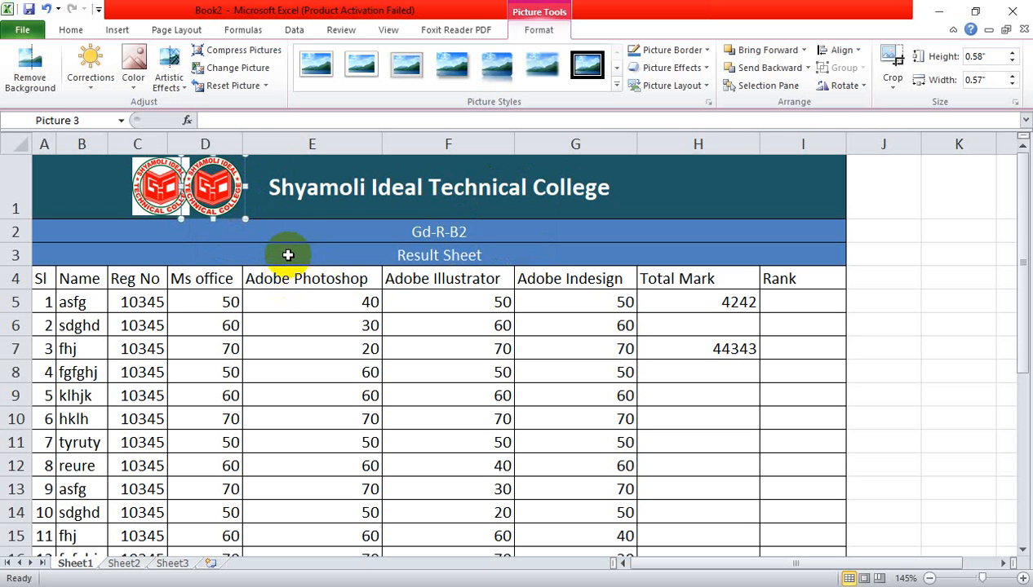
Move the JPG logo across columns B and C to separate it from the PNG logo, and select the PNG logo.
left_click(155, 204)
left_click_drag(155, 204, 113, 204)
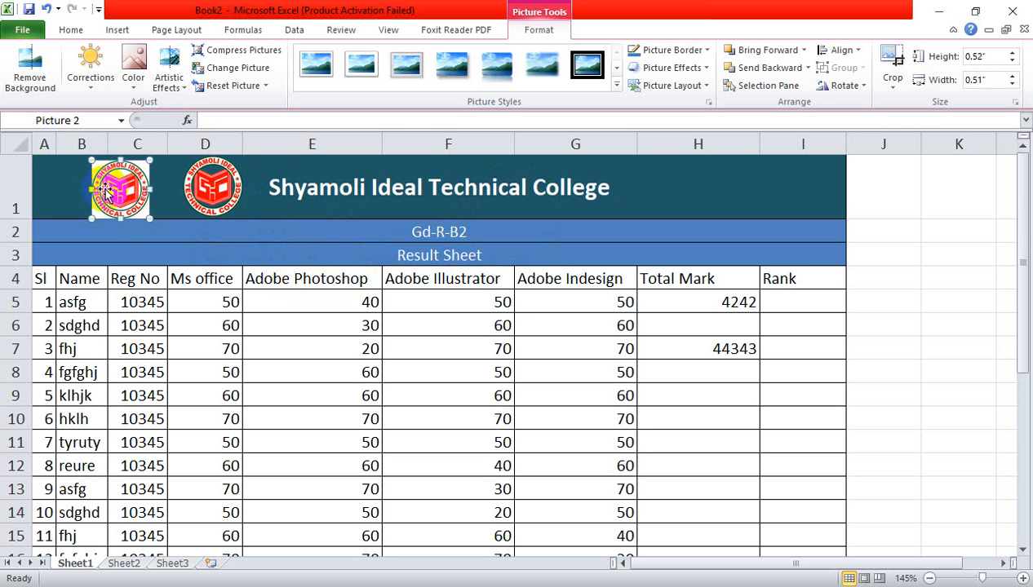
left_click(230, 191)
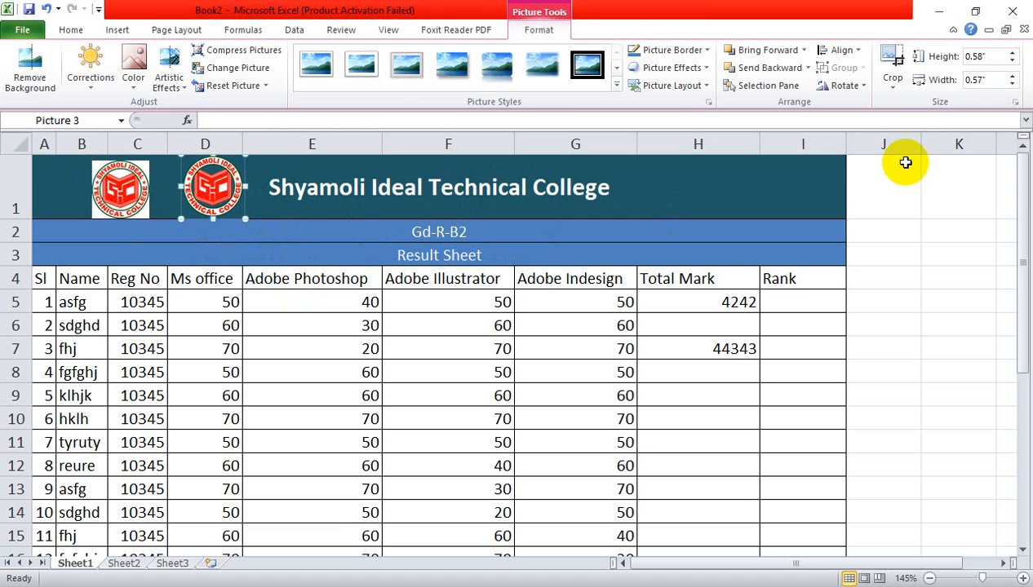
Try a white fill on the merged college title row and reapply the dark teal theme fill.
left_click(734, 186)
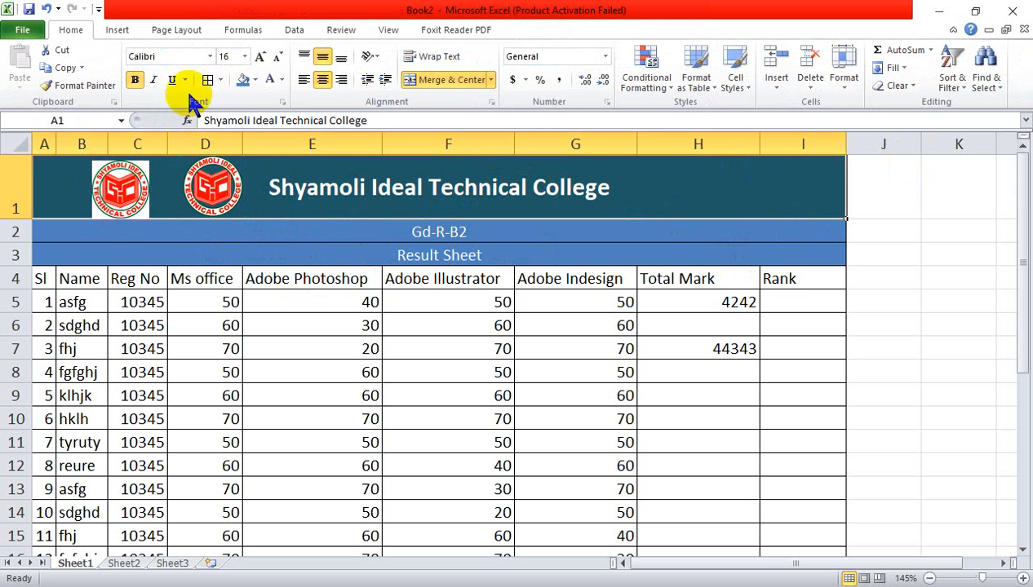
left_click(255, 79)
left_click(236, 170)
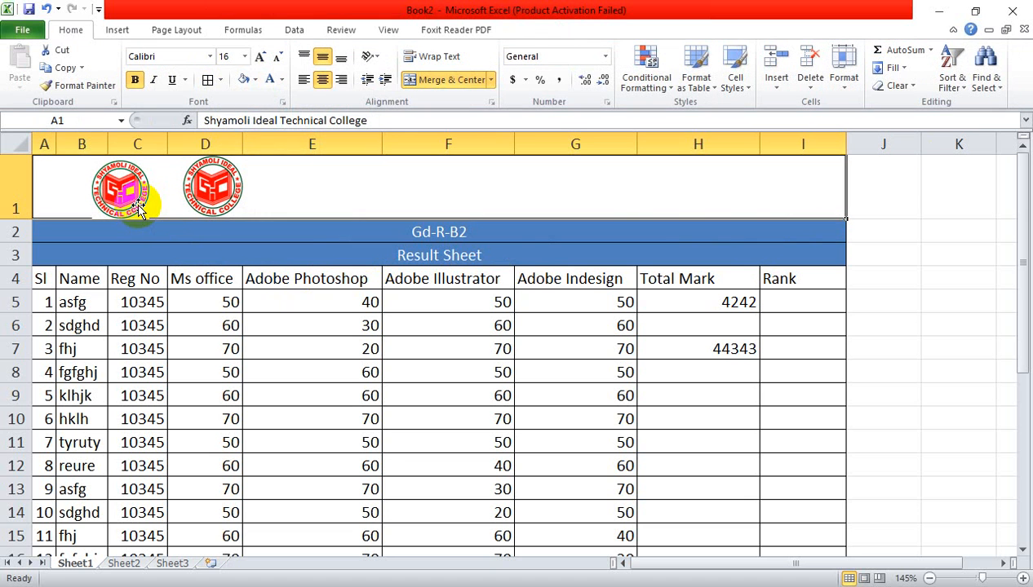
left_click(255, 79)
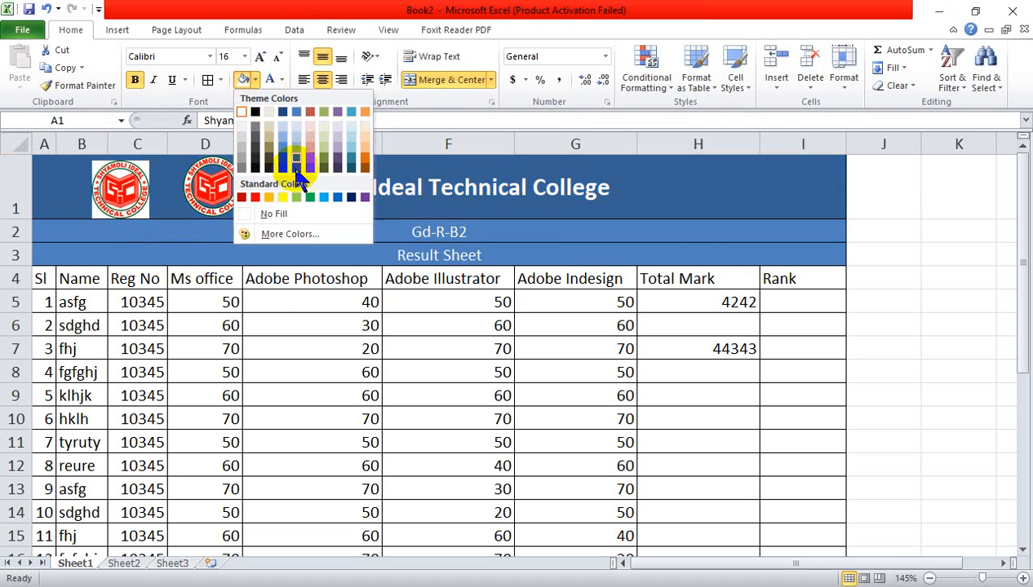
left_click(348, 171)
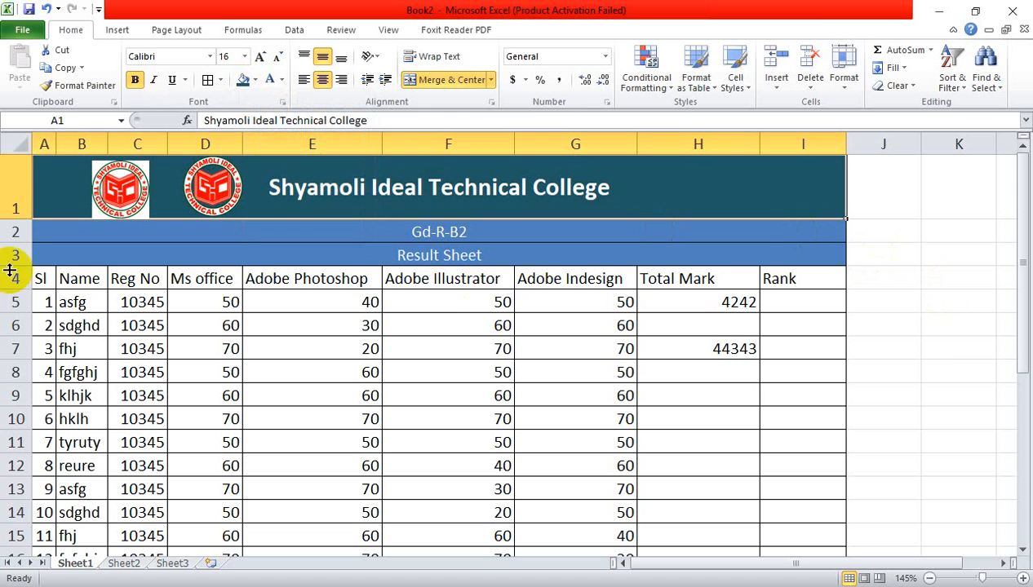
Delete the white-background logo from the title row, and shrink and reposition the remaining logo beside the college title.
left_click(120, 186)
key("Delete")
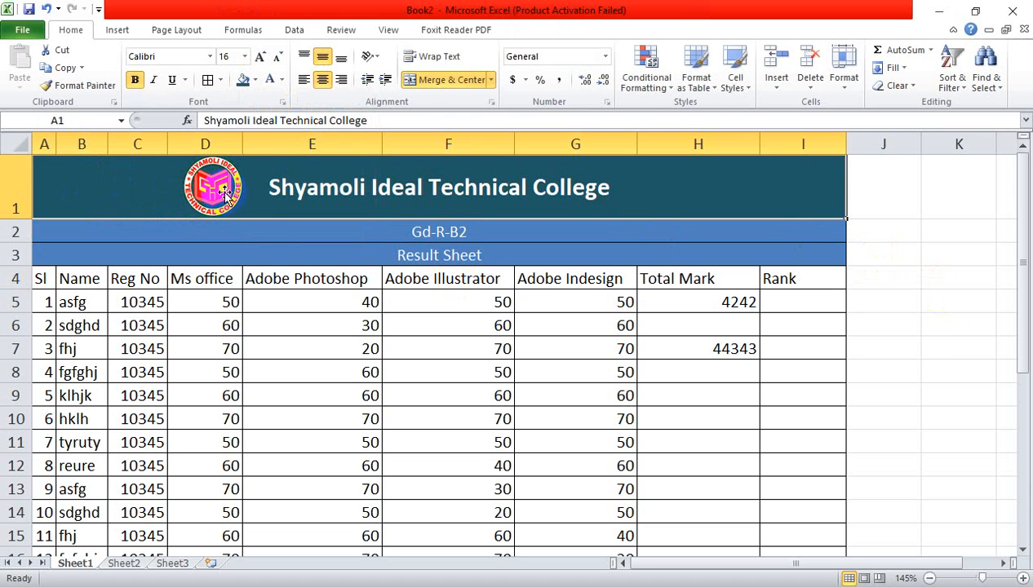
left_click(234, 211)
left_click_drag(234, 210, 237, 194)
left_click(980, 277)
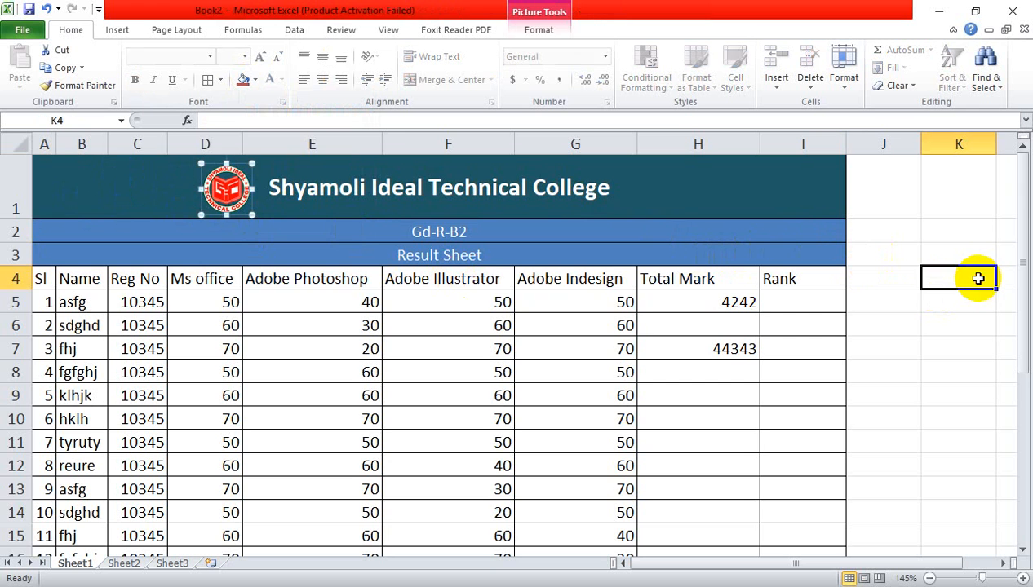
Examine the result sheet from header to last row and review the cell size, visibility and protection options of the Format command.
scroll(606, 315, "down", 3)
scroll(585, 315, "down", 3)
scroll(586, 315, "down", 1)
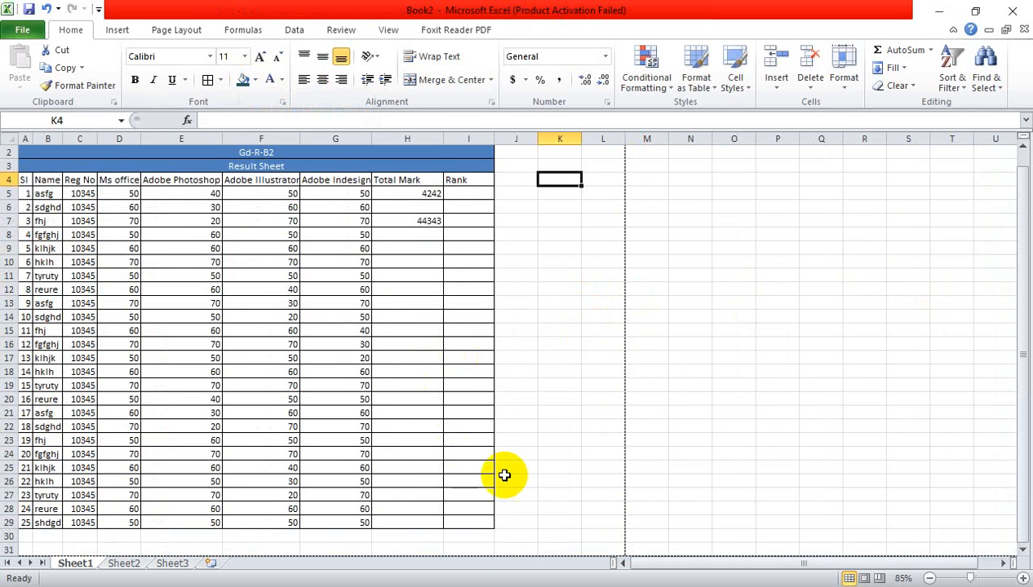
scroll(504, 475, "down", 1)
scroll(399, 479, "up", 1)
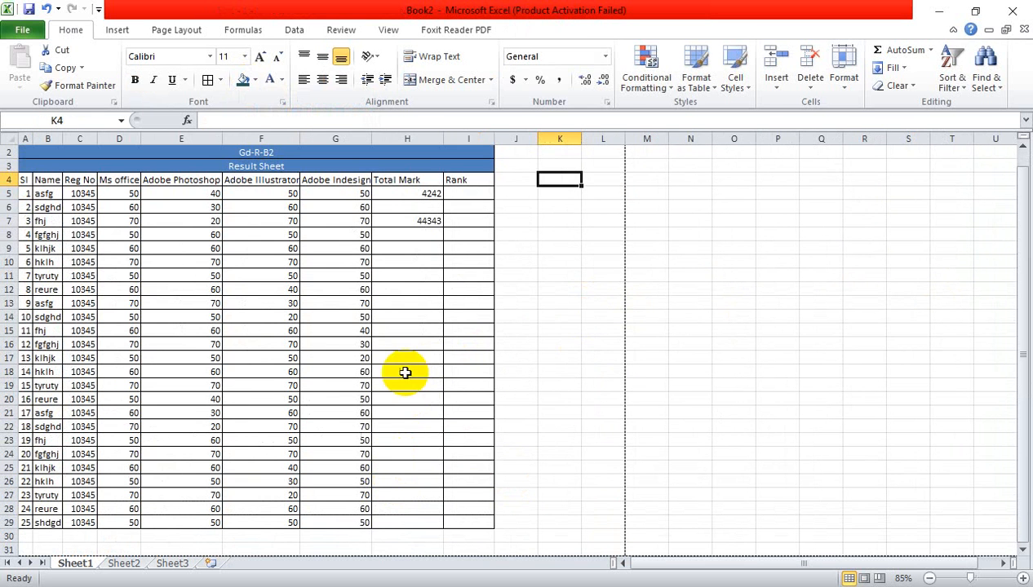
scroll(76, 295, "up", 2)
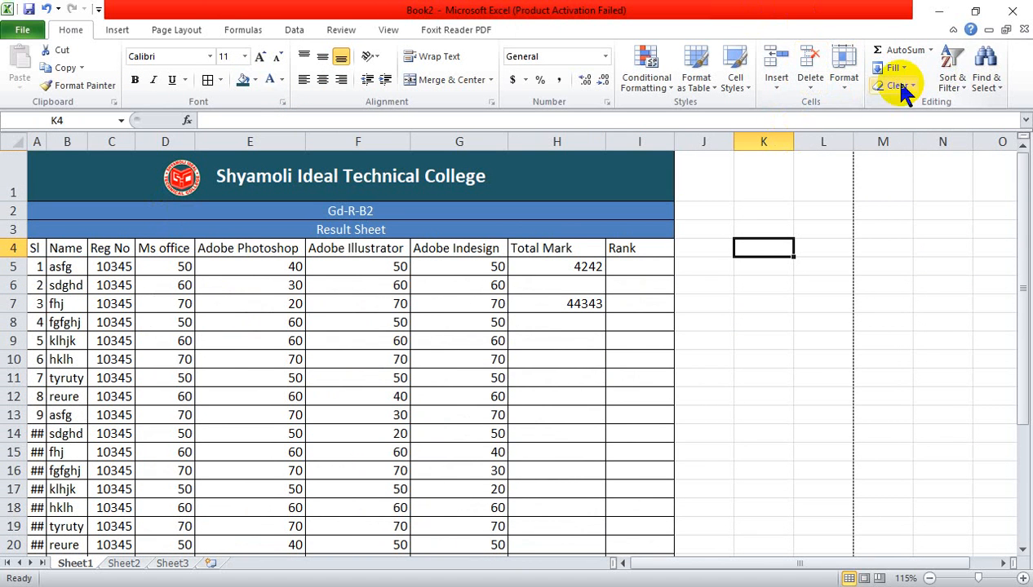
left_click(771, 357)
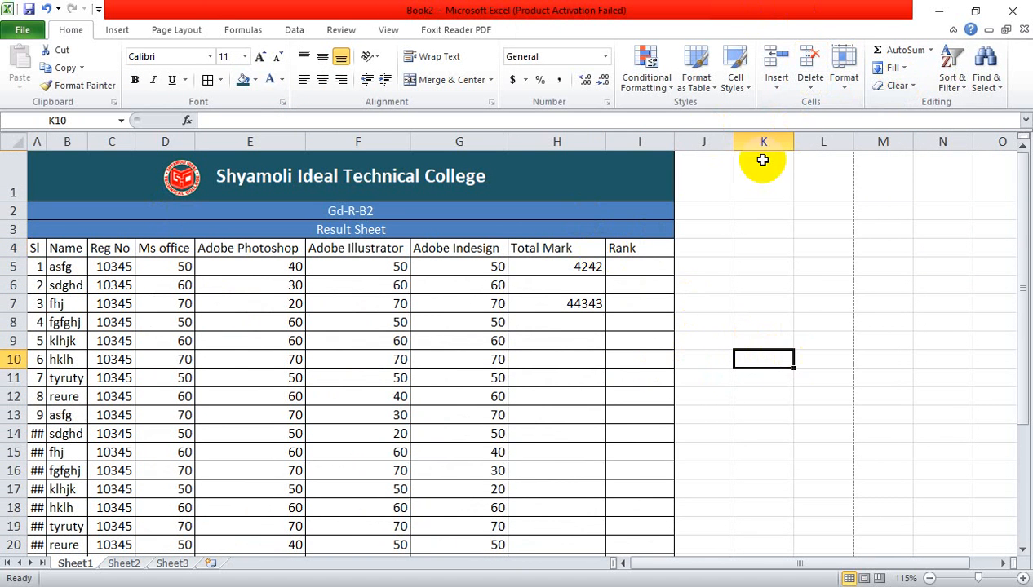
left_click(848, 85)
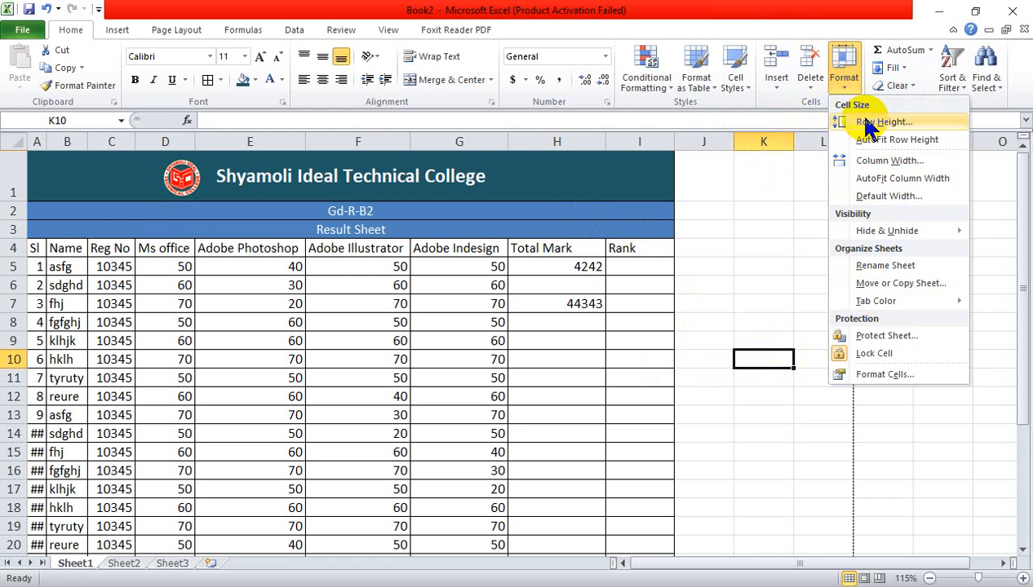
left_click(897, 231)
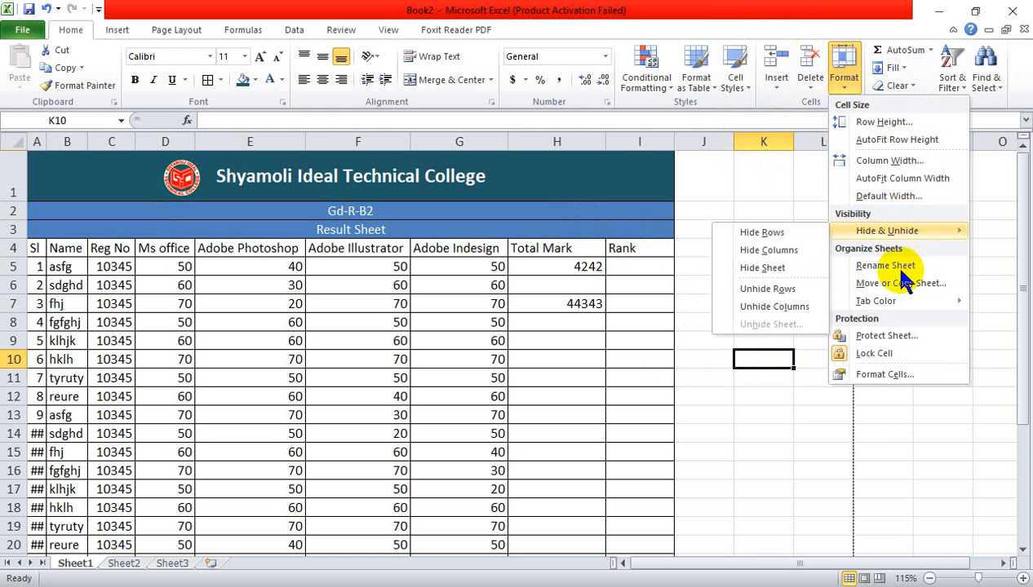
left_click(871, 467)
left_click(554, 250)
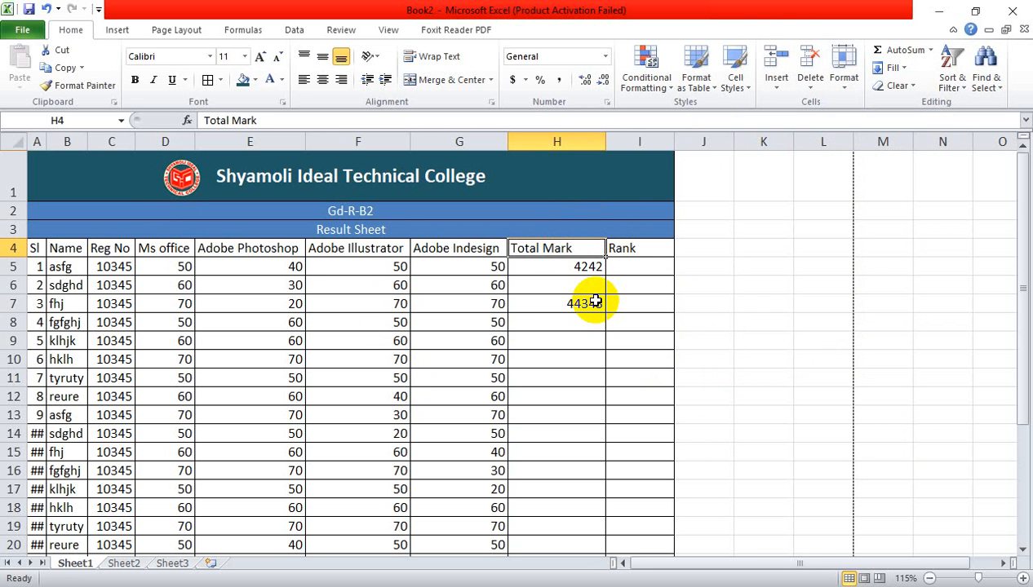
Enlarge the heights of rows 1 and 3 and widen the Reg No and Adobe Photoshop columns unevenly.
scroll(418, 285, "down", 3, "ctrl")
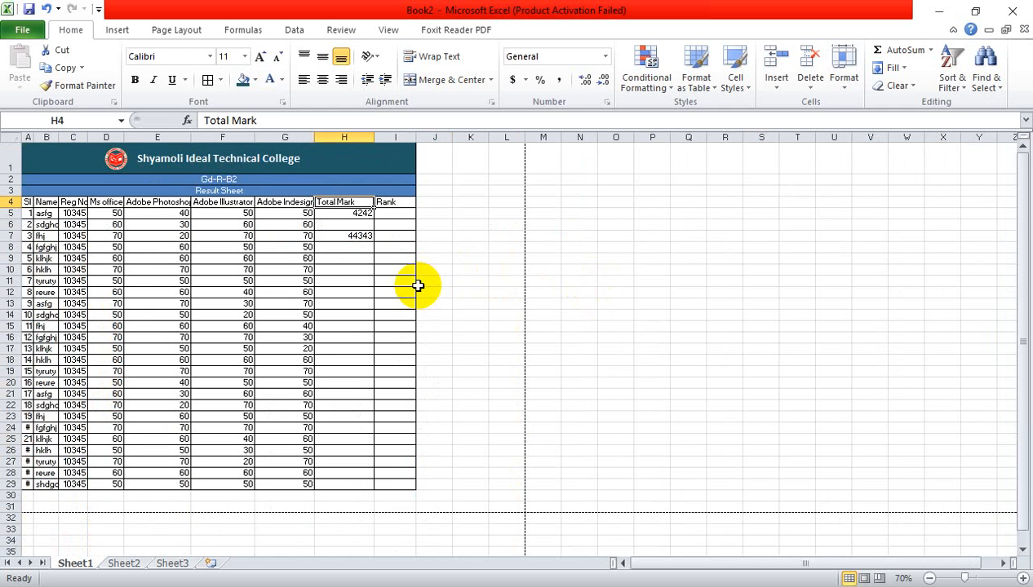
left_click(534, 285)
left_click_drag(16, 173, 15, 262)
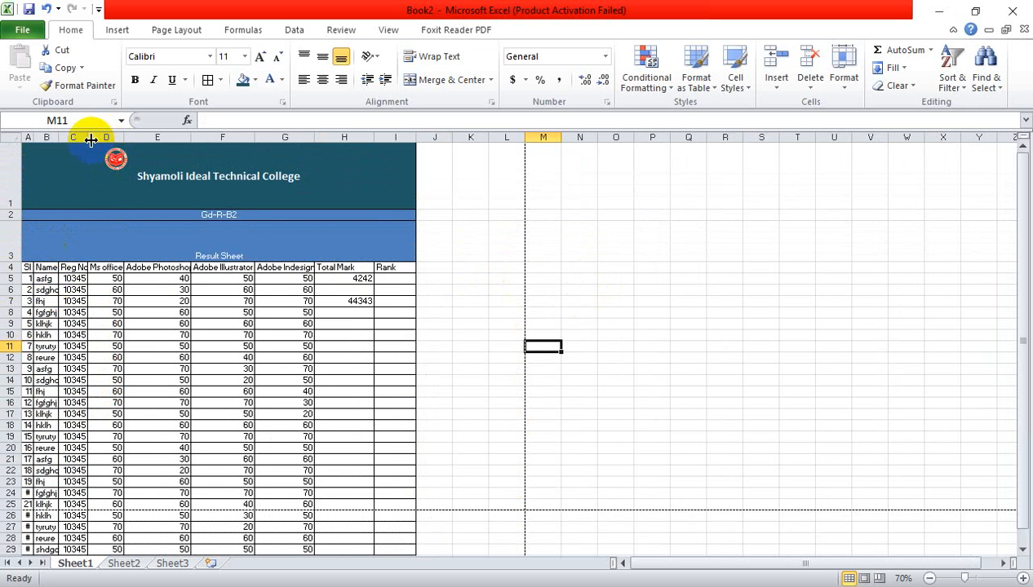
left_click_drag(92, 140, 124, 140)
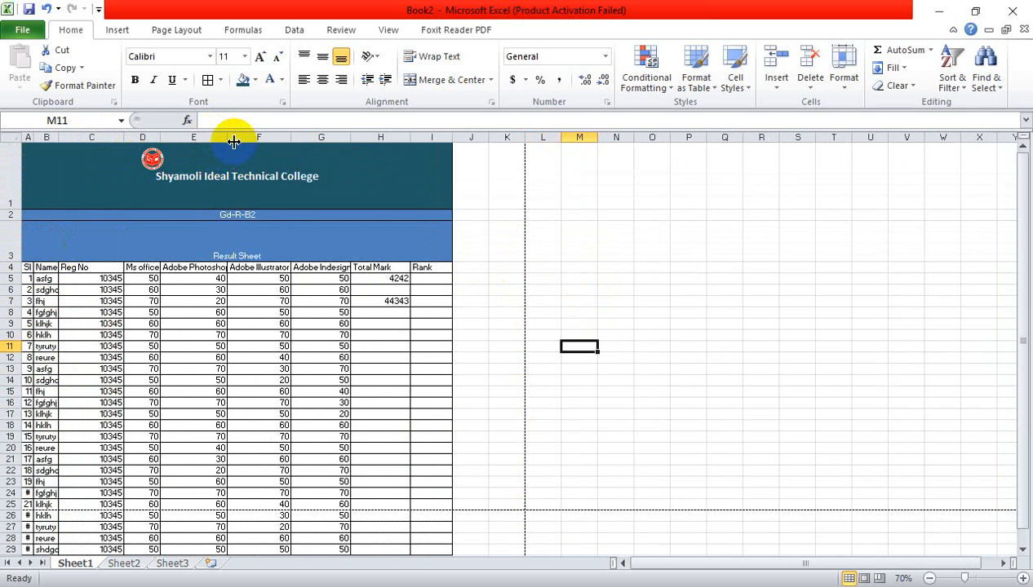
left_click_drag(227, 142, 276, 142)
left_click(716, 414)
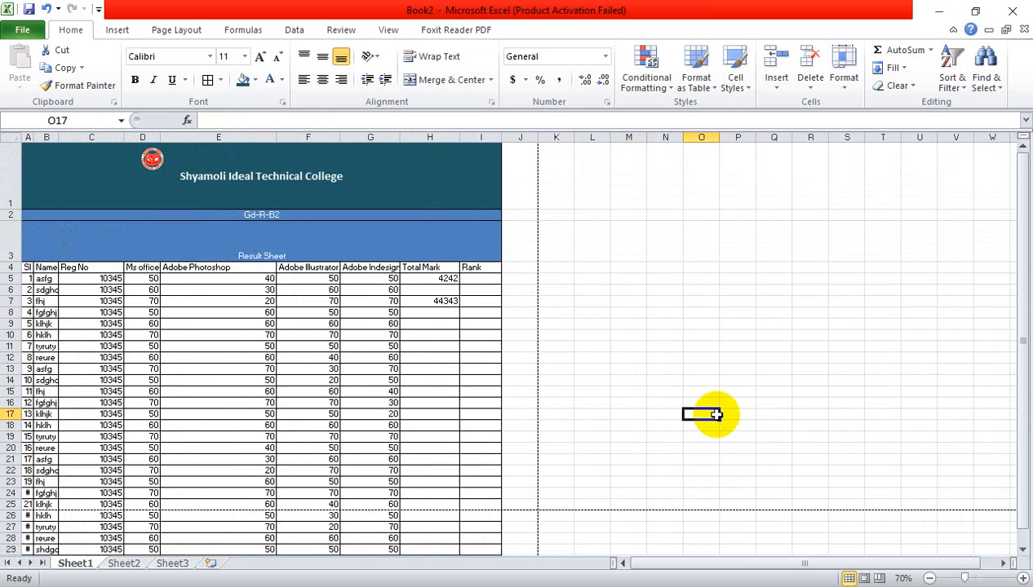
Apply AutoFit Row Height to the entire result table, A1:I29.
scroll(689, 404, "down", 8)
scroll(690, 403, "up", 8)
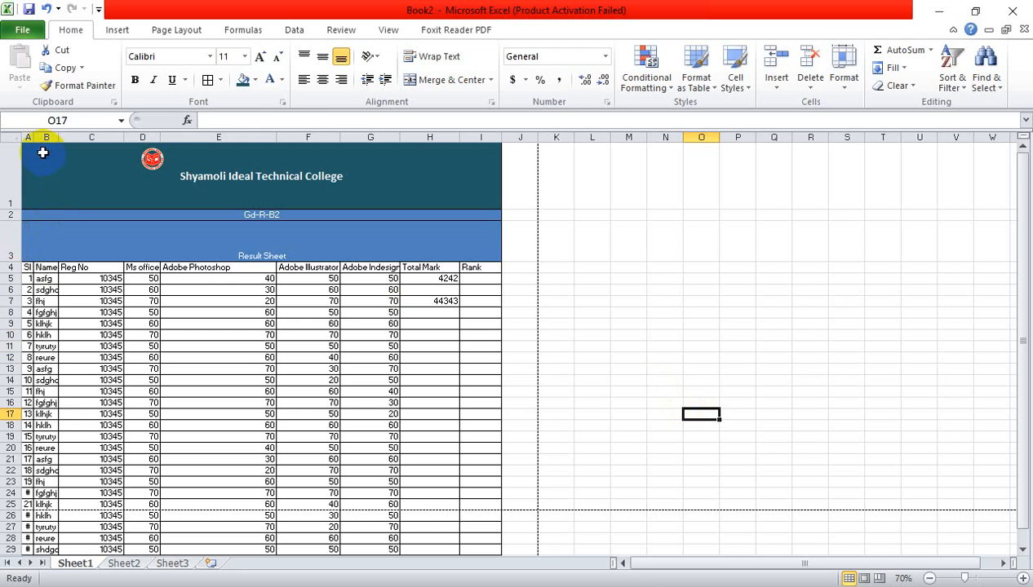
left_click_drag(49, 173, 415, 482)
left_click(830, 82)
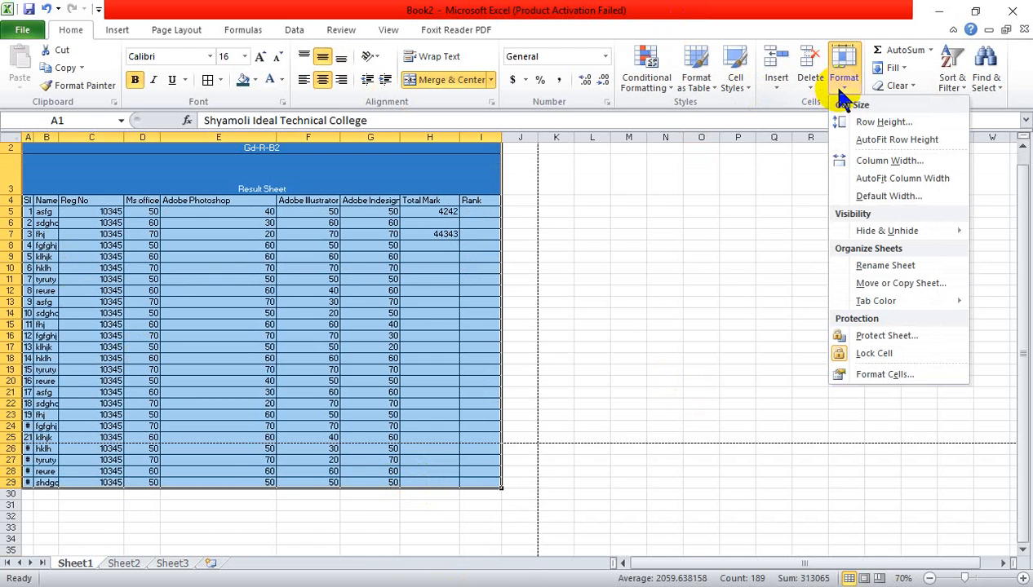
left_click(873, 141)
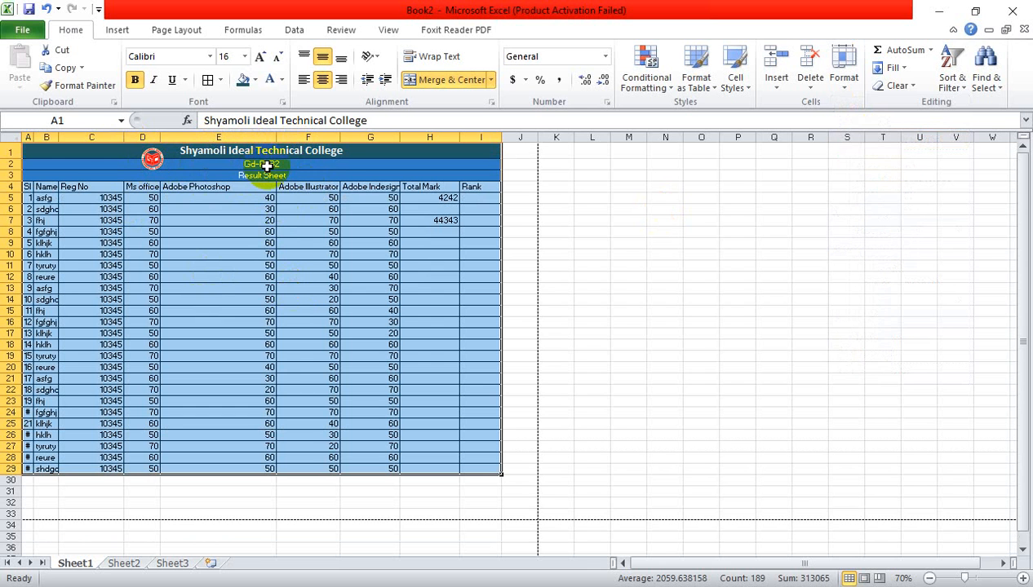
Apply AutoFit Column Width to the selected result table, A1:I29.
scroll(301, 275, "up", 5)
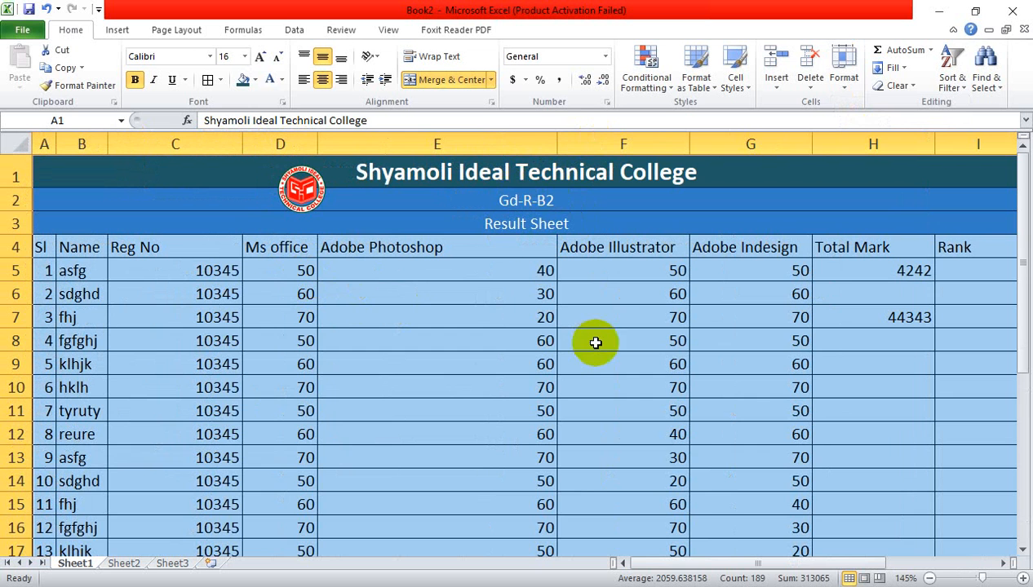
scroll(613, 338, "down", 4)
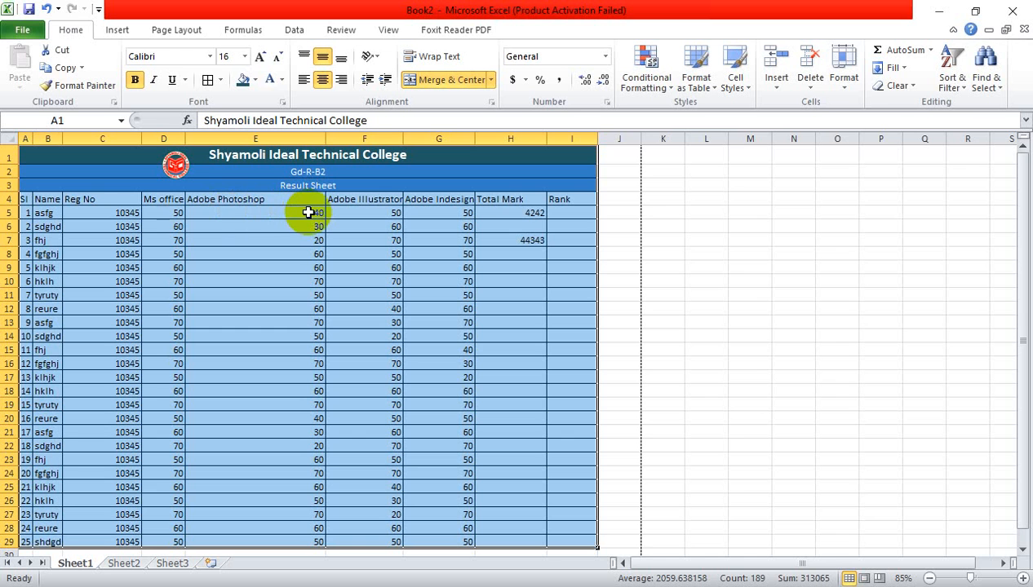
left_click(845, 69)
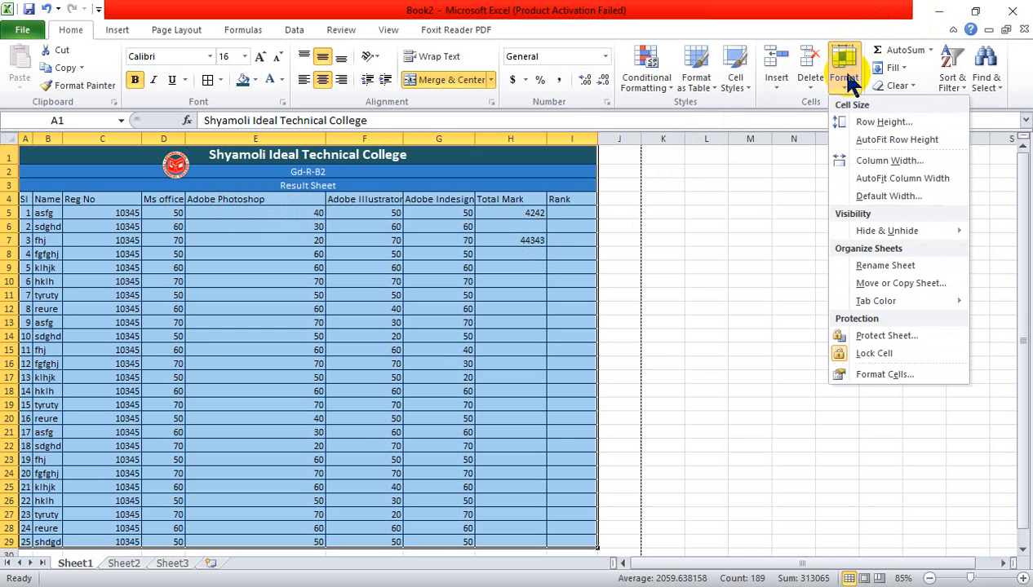
left_click(894, 183)
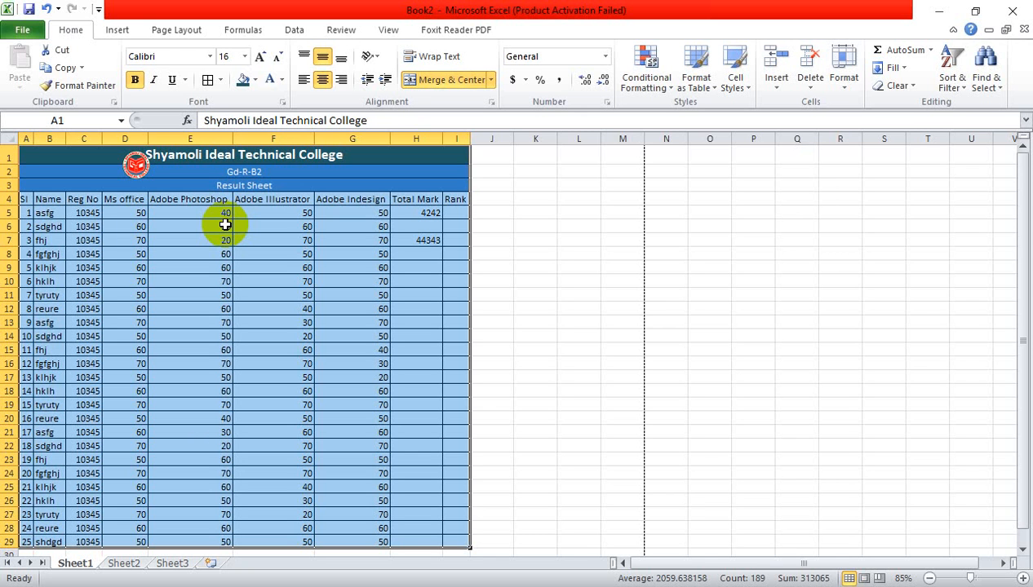
Center the contents of all result table cells horizontally and align them to the middle vertically.
left_click(323, 57)
left_click(322, 79)
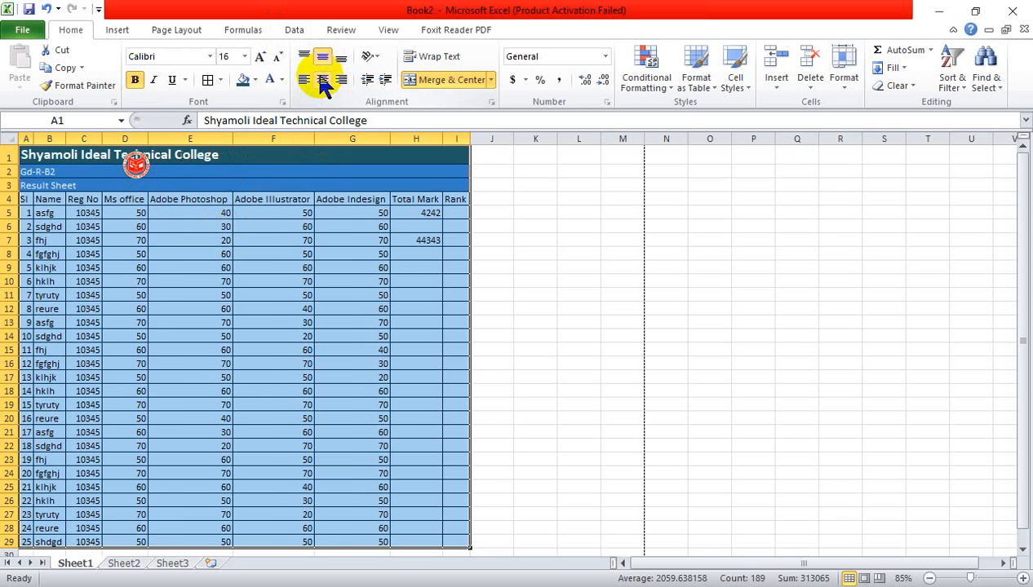
left_click(322, 79)
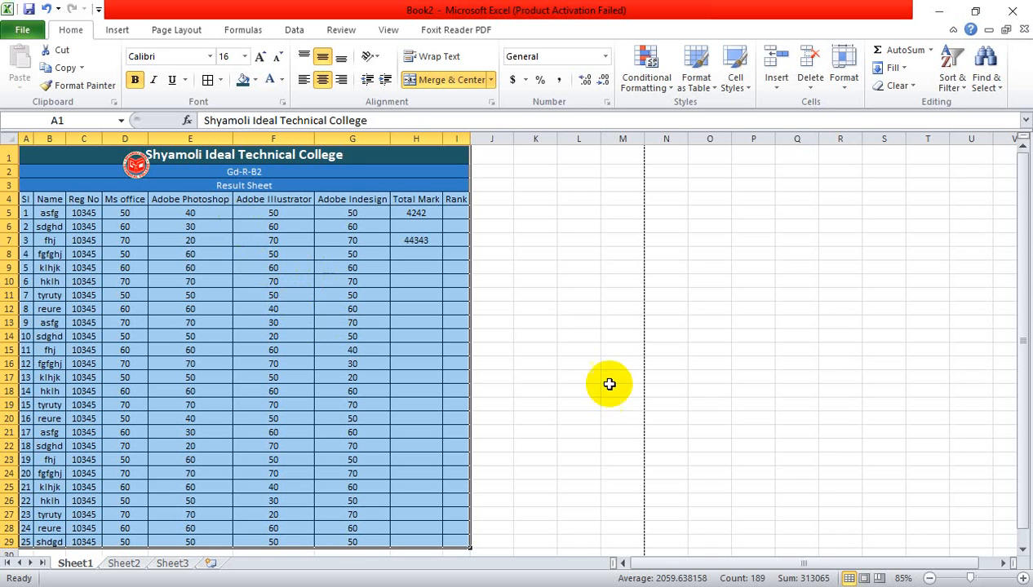
left_click(323, 57)
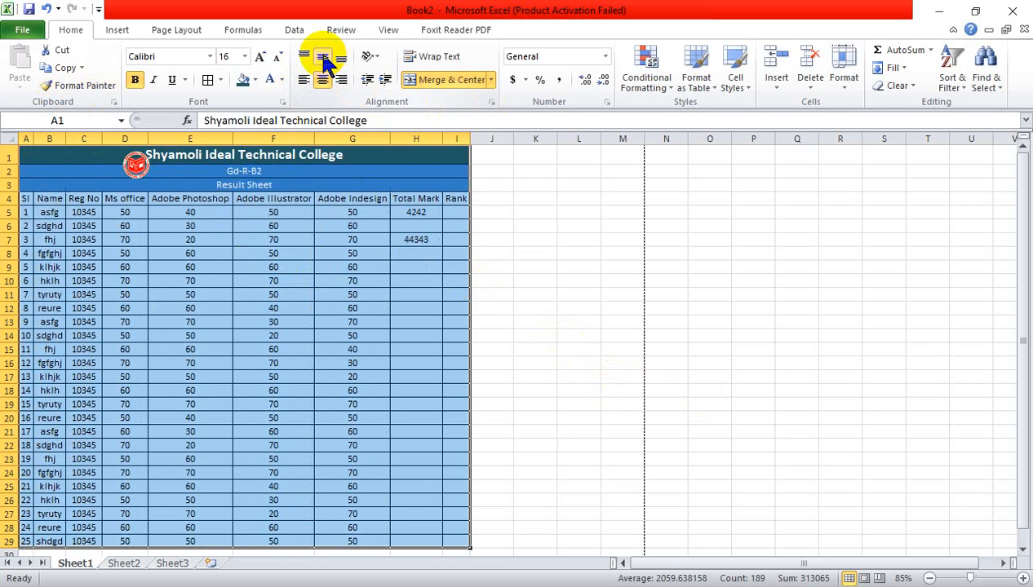
left_click(587, 335)
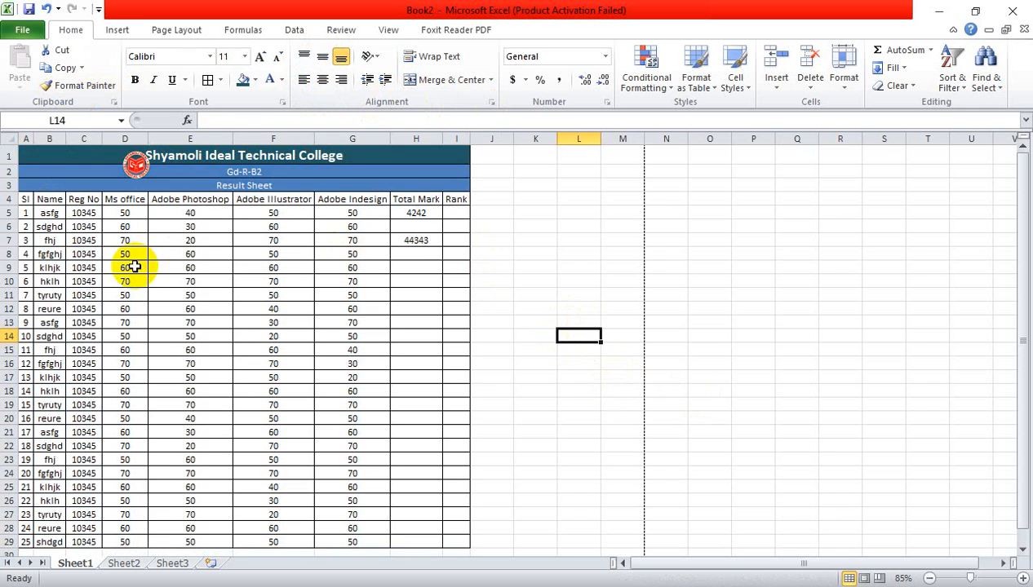
scroll(271, 294, "up", 4, "ctrl")
scroll(408, 278, "up", 2)
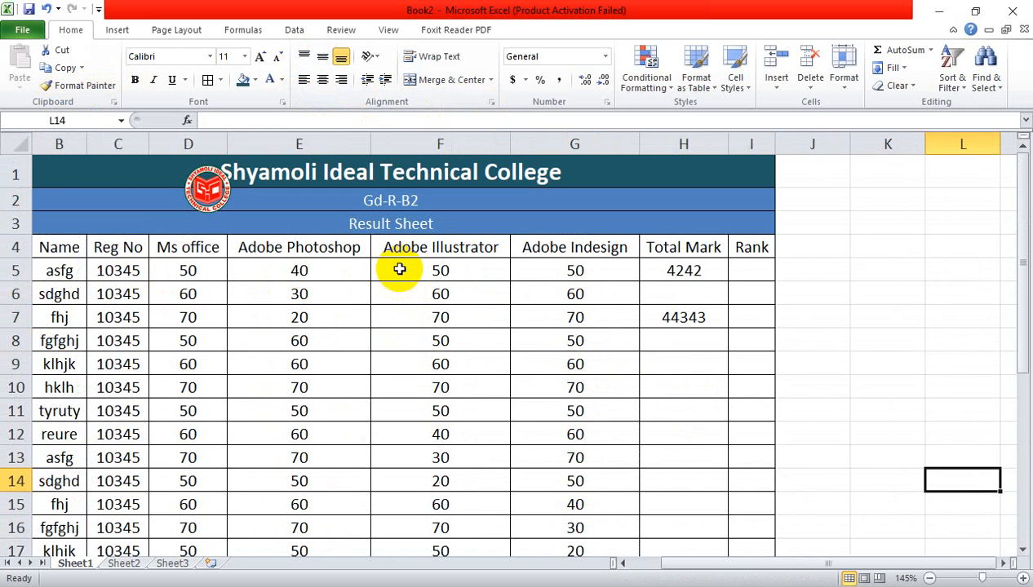
double_click(150, 168)
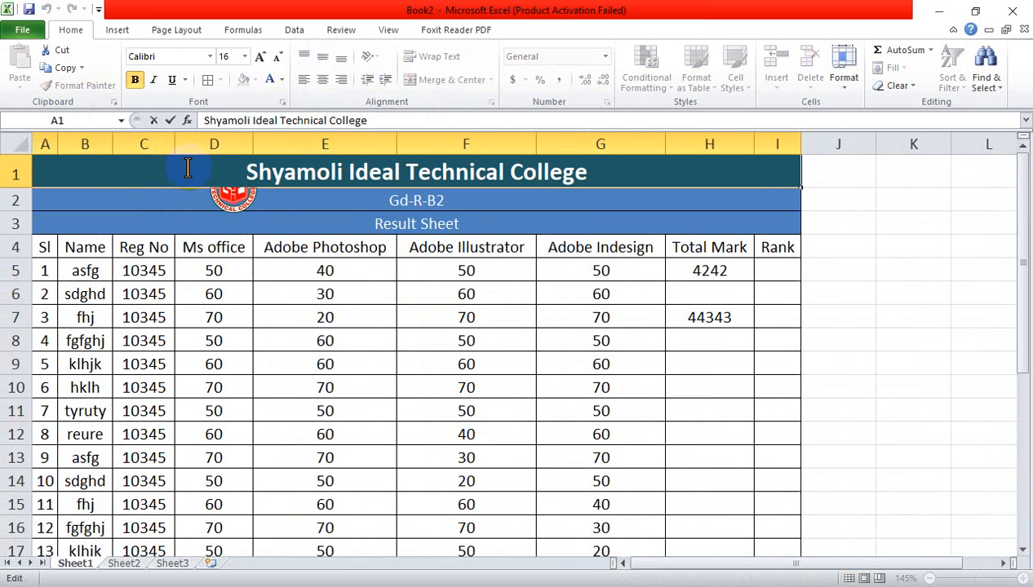
left_click(117, 31)
left_click(271, 249)
key("ctrl+Down")
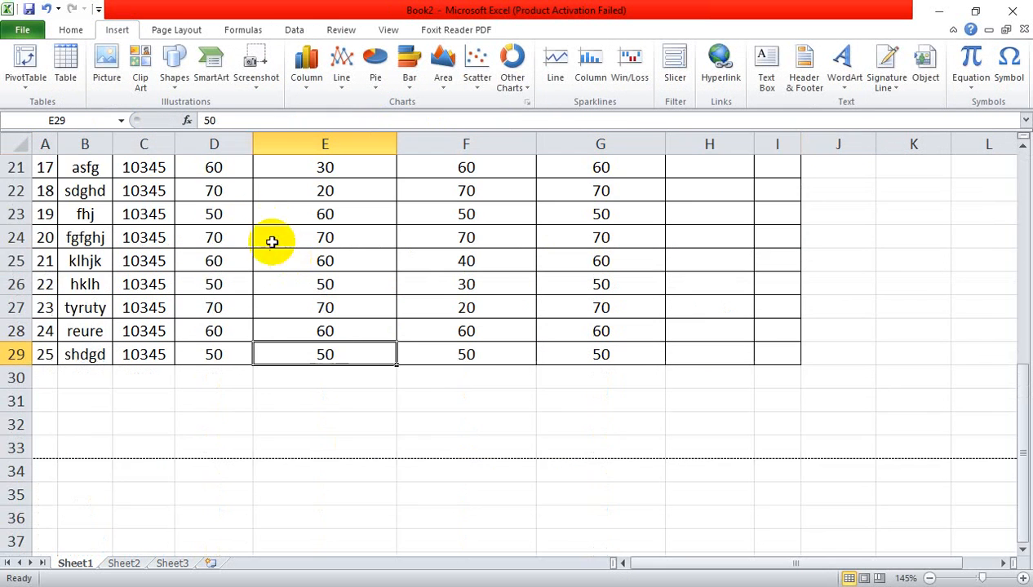
scroll(378, 391, "up", 7)
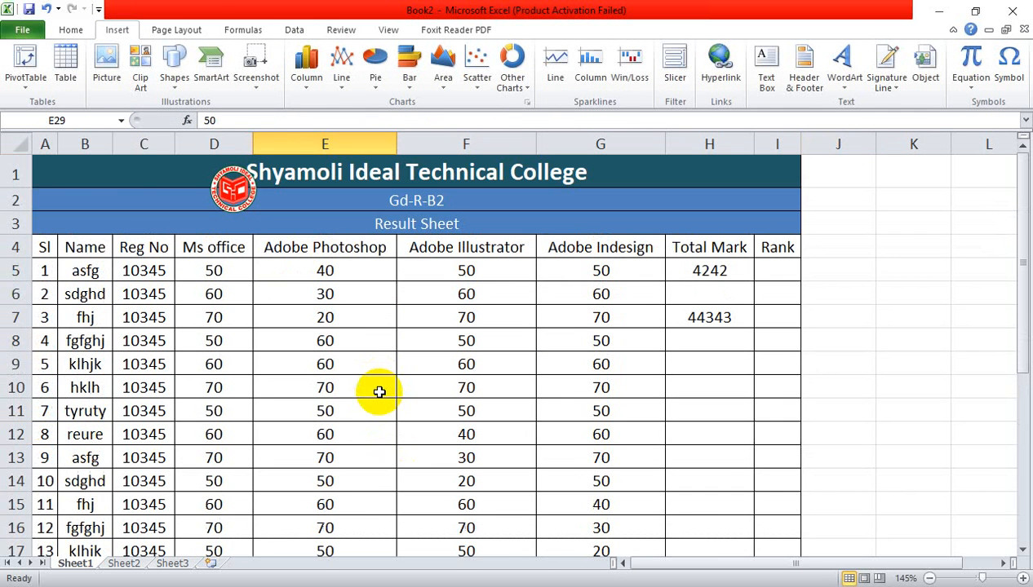
Increase the height of title row 1 and align the college name to the middle vertically.
left_click(232, 190)
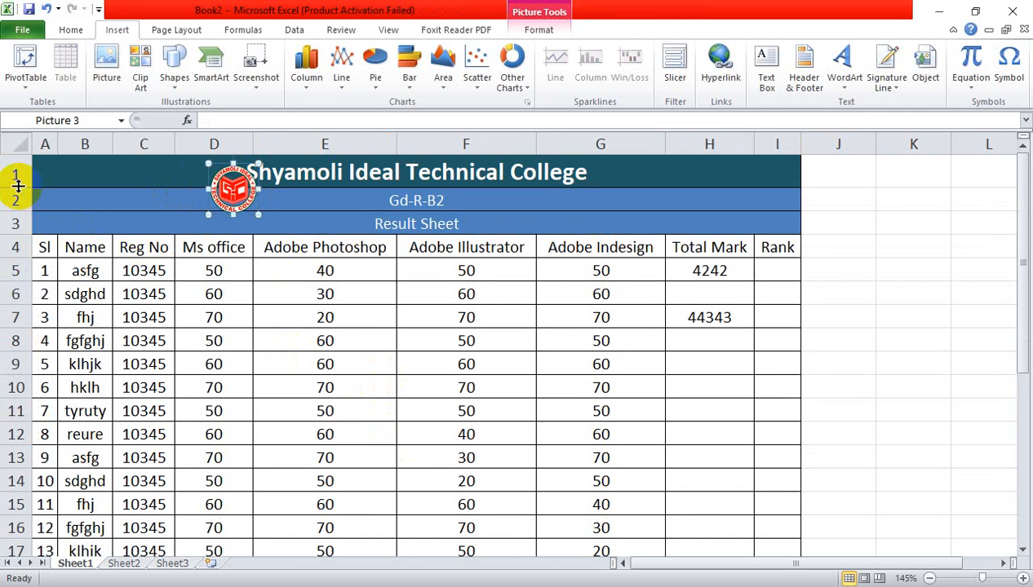
left_click_drag(18, 187, 18, 231)
left_click(327, 195)
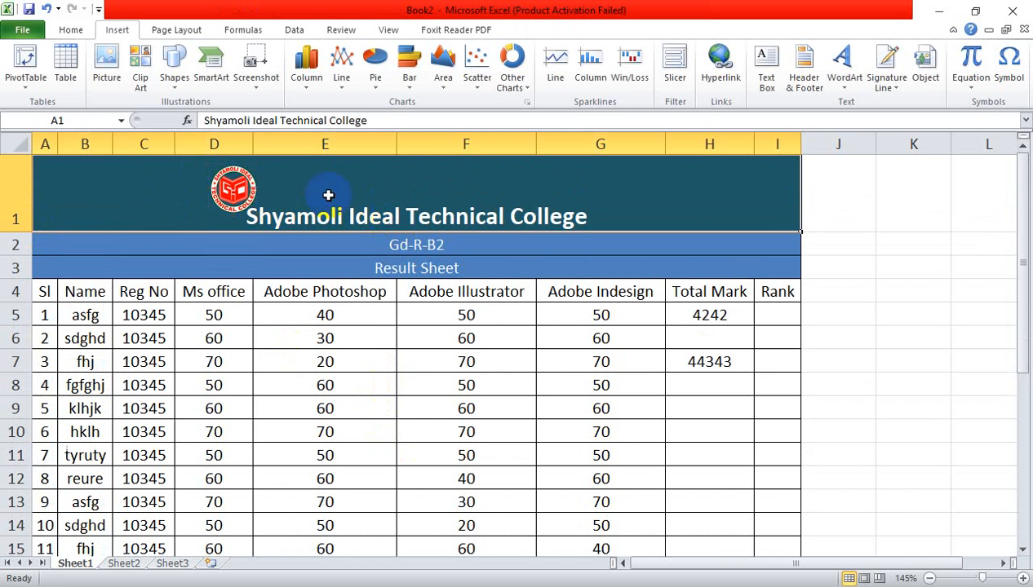
left_click(70, 29)
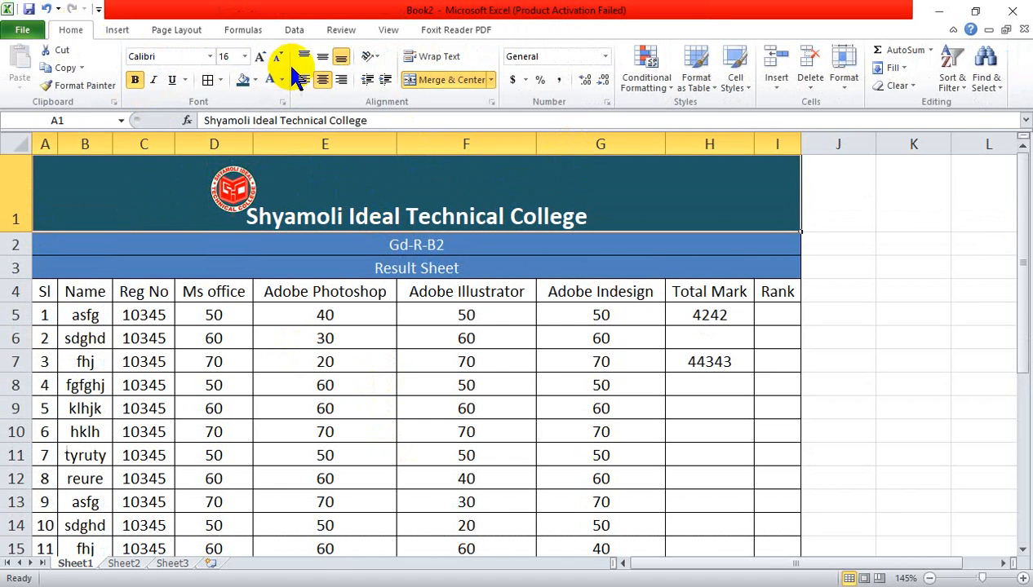
left_click(323, 57)
Move the college logo within row 1 to just before the college name, clear of its text.
left_click(232, 194)
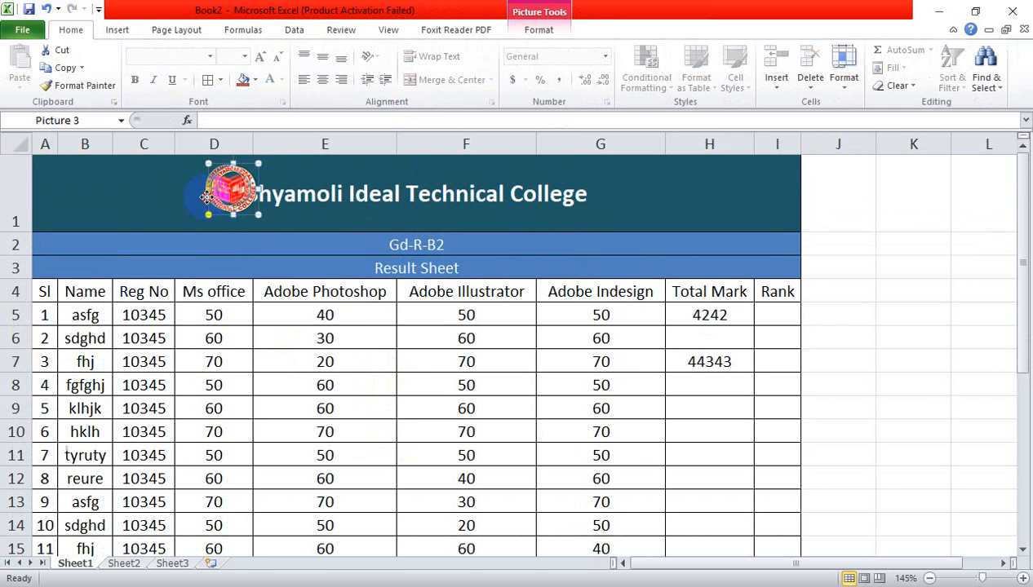
left_click_drag(207, 196, 192, 194)
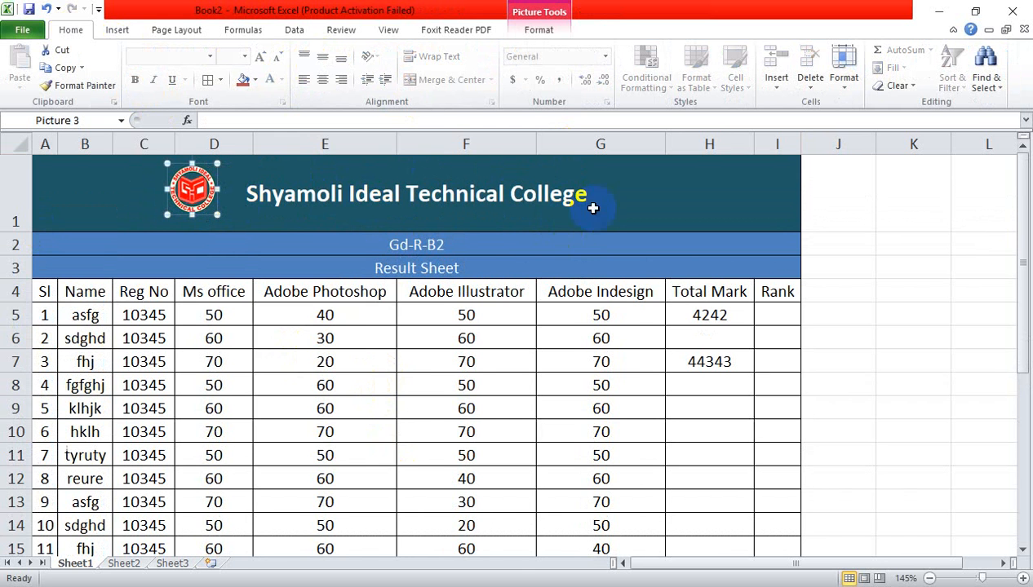
left_click(983, 271)
Insert a blank column before the Sl column of the result table.
key("ctrl+space")
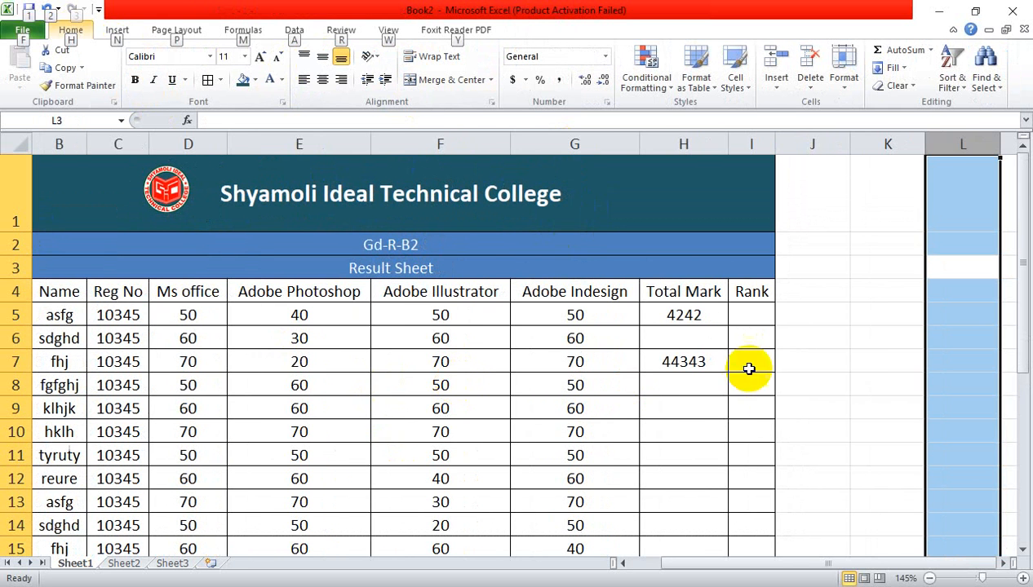
left_click(857, 336)
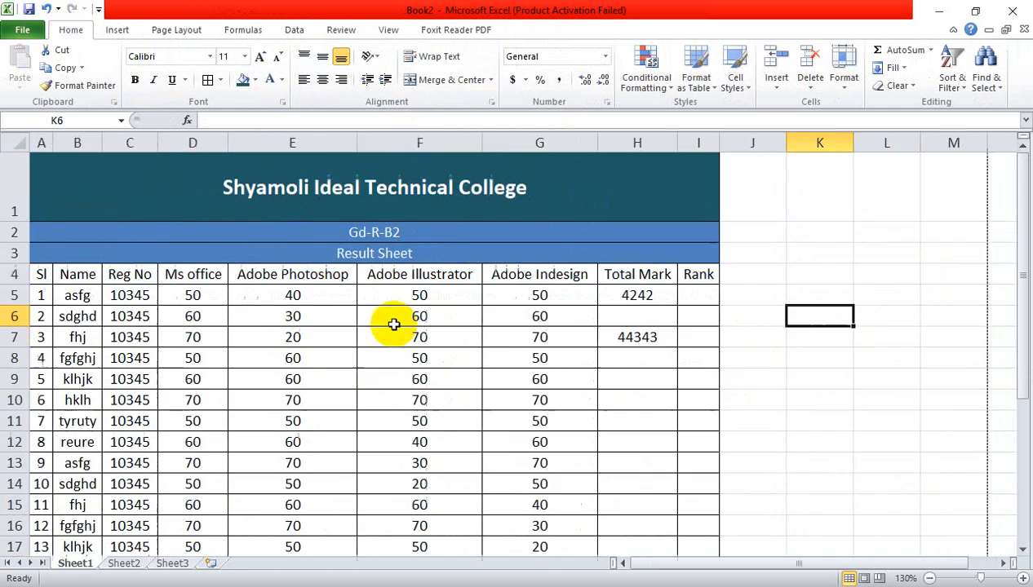
scroll(394, 325, "down", 3)
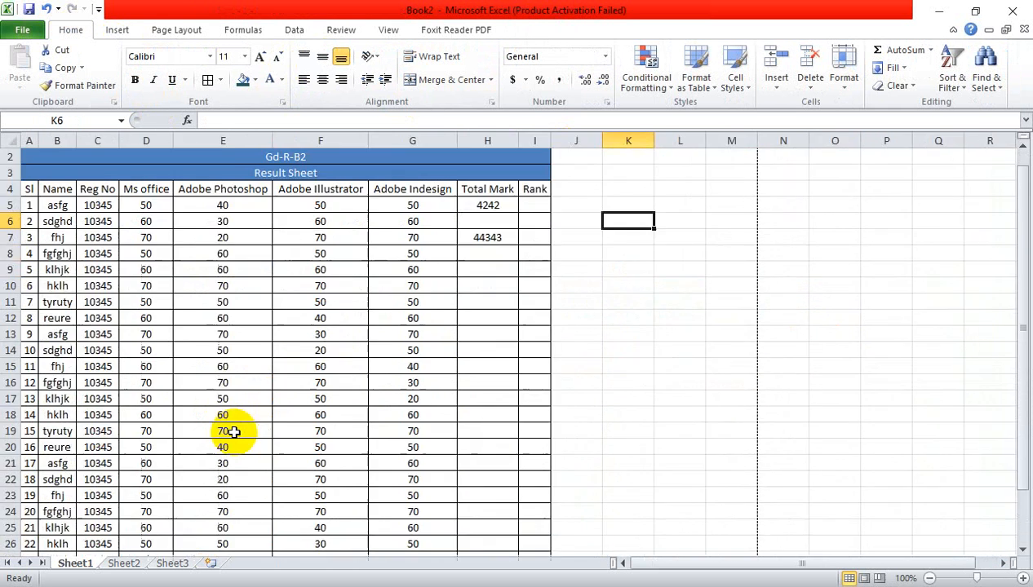
right_click(25, 138)
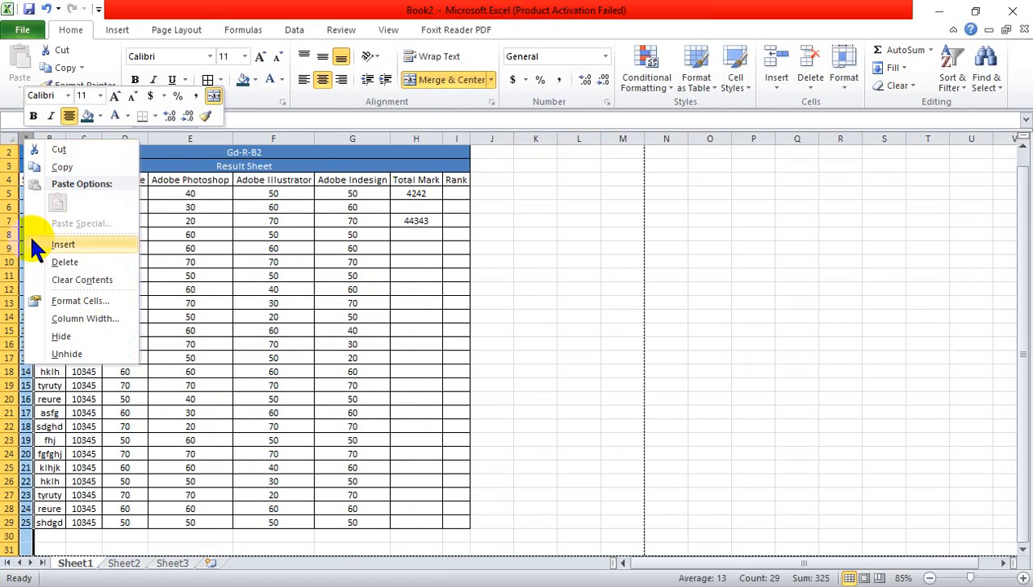
left_click(77, 245)
left_click(622, 371)
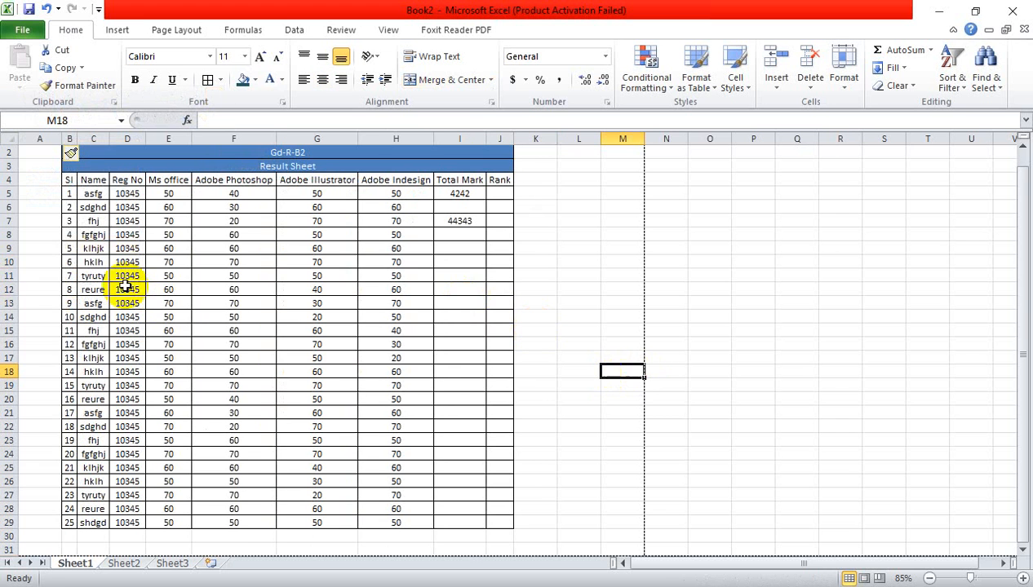
scroll(351, 368, "up", 1)
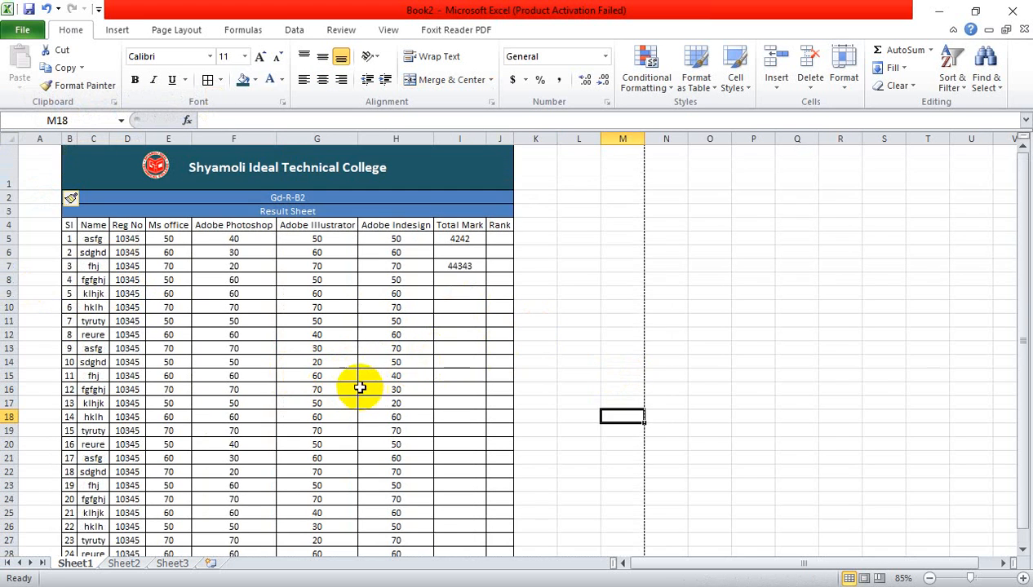
Examine the first student's marks in row 5 across the Ms office, Adobe Photoshop, Adobe Illustrator and Adobe Indesign columns.
scroll(357, 384, "up", 2, "ctrl")
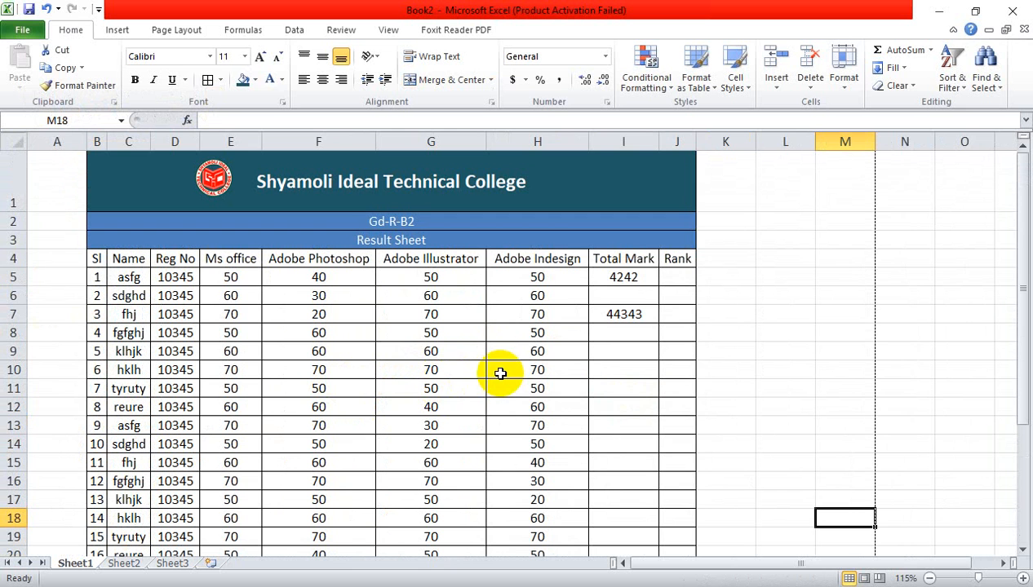
left_click(249, 277)
left_click(326, 278)
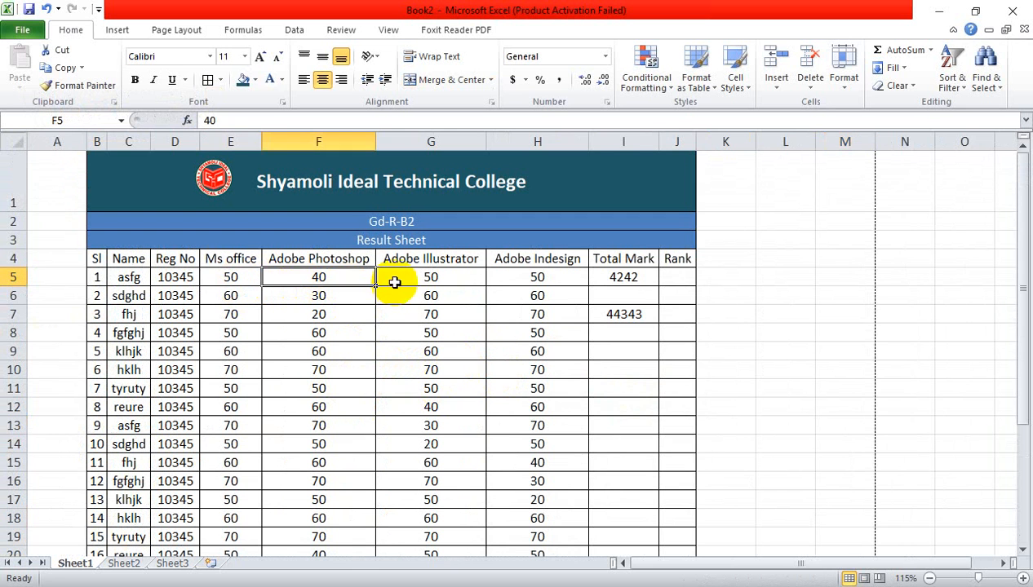
left_click(395, 282)
left_click(222, 279)
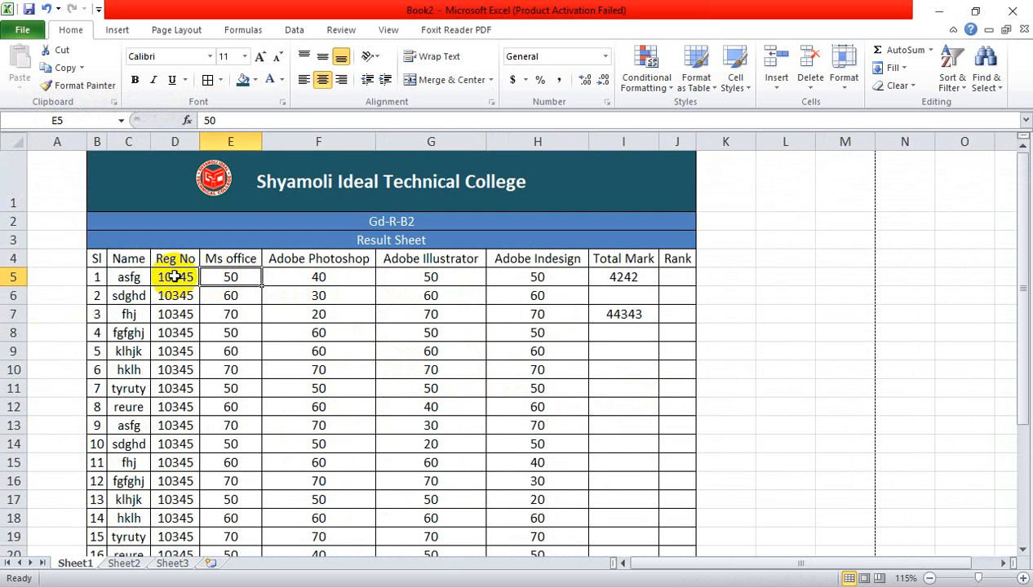
left_click(174, 277)
left_click(225, 278)
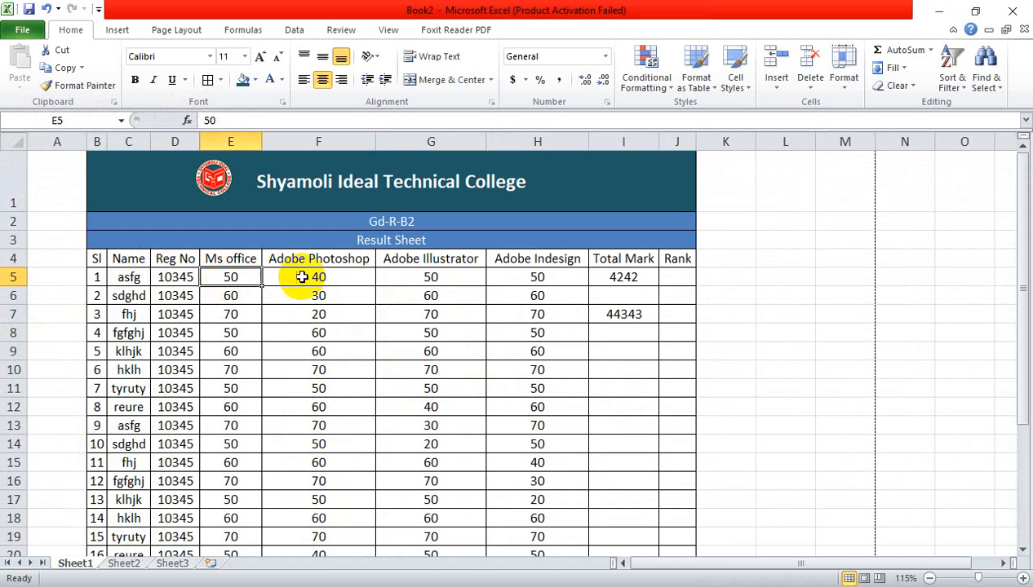
left_click(324, 276)
left_click(468, 276)
left_click(538, 276)
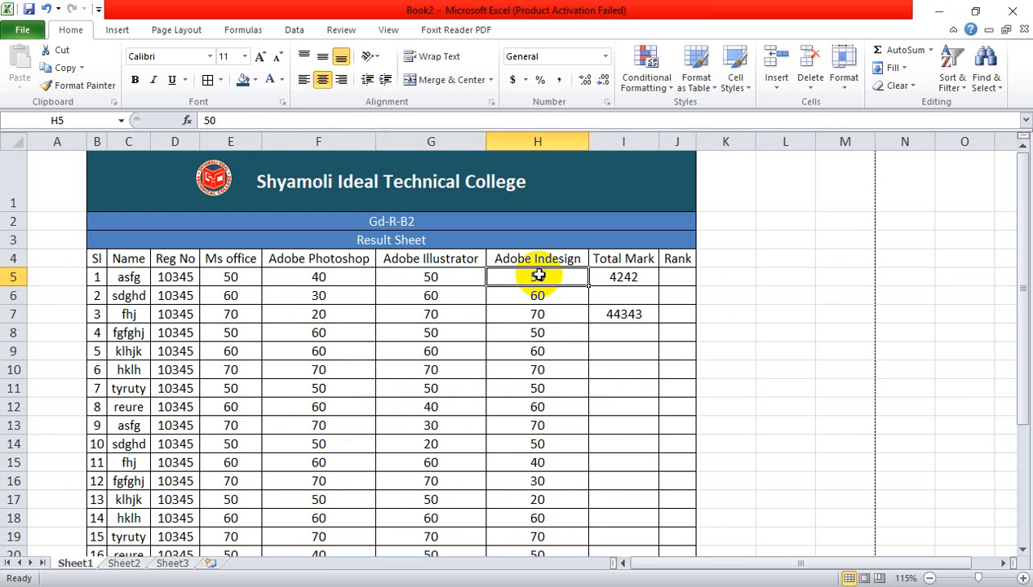
Clear the values in cells I5 and I7 of the Total Mark column.
left_click(619, 275)
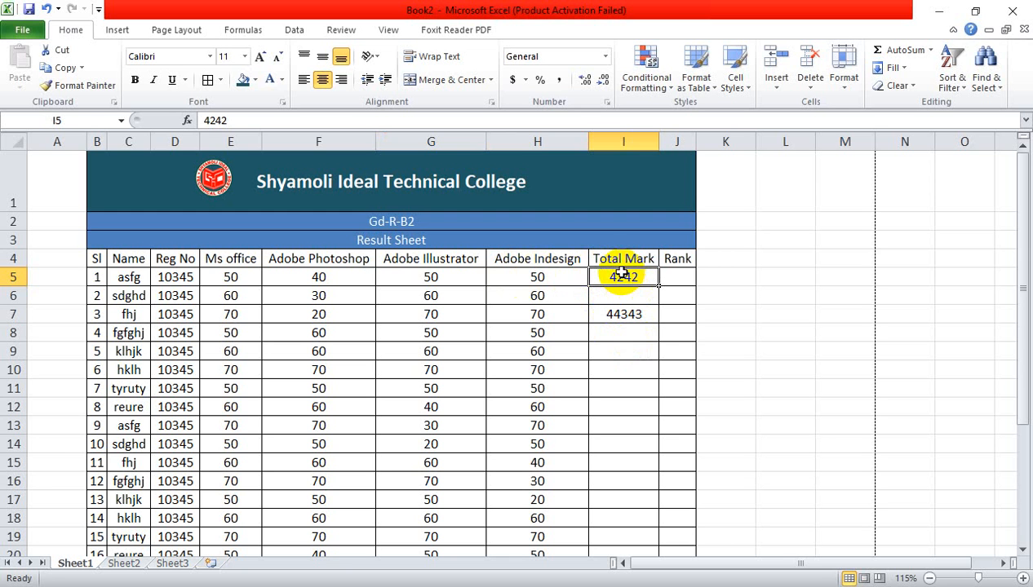
key("Delete")
left_click(625, 314)
key("Delete")
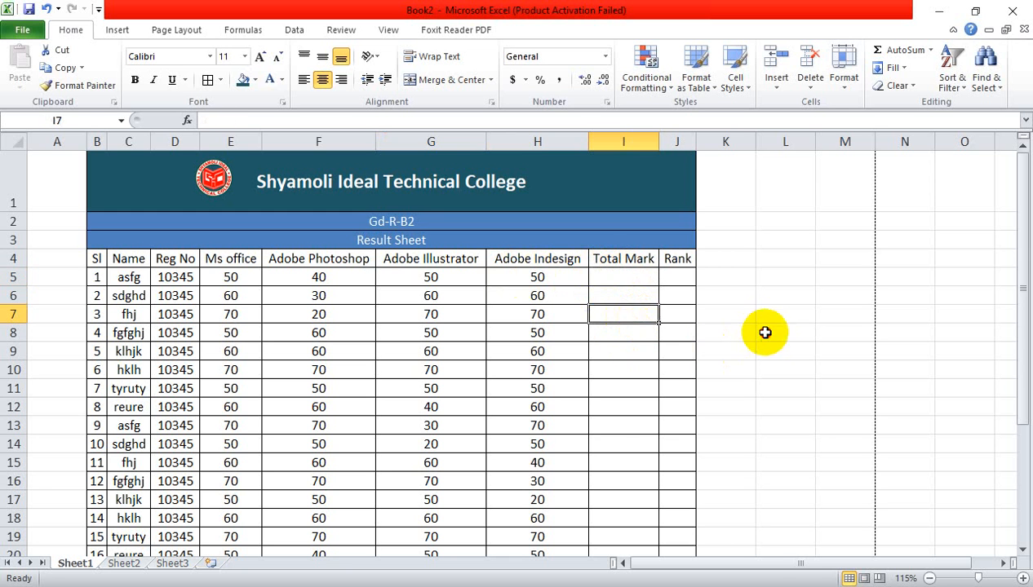
left_click(767, 331)
Try totalling the marks in E5:H5 with the AutoSum Sum function, and undo the sum.
left_click_drag(226, 276, 537, 288)
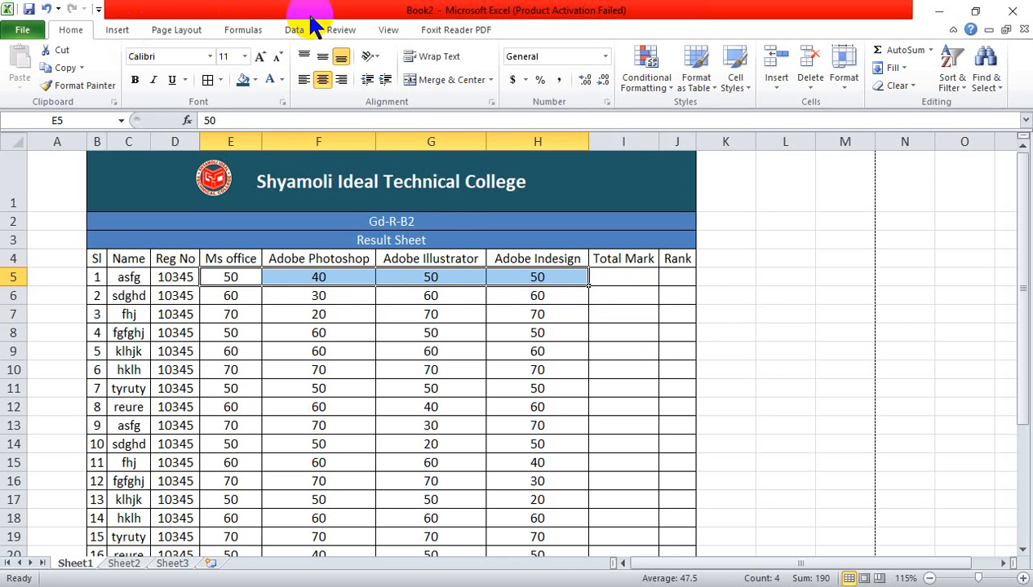
left_click(243, 30)
left_click(73, 83)
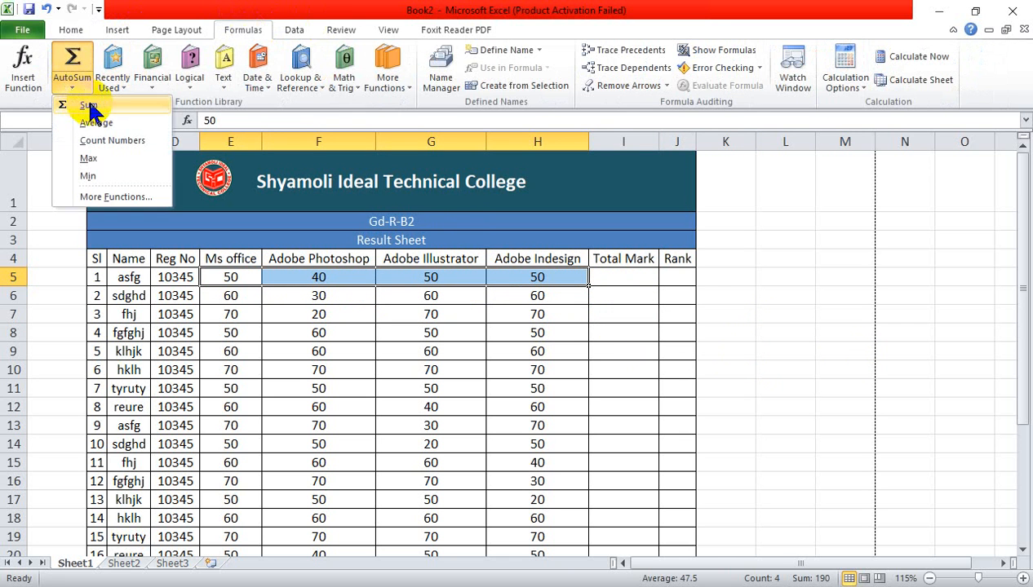
left_click(90, 107)
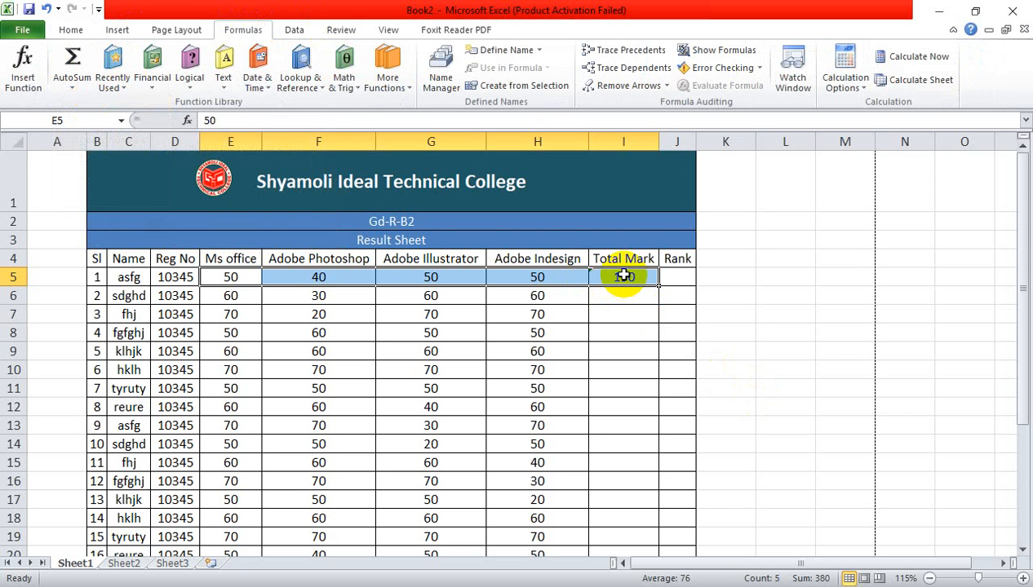
key("ctrl+z")
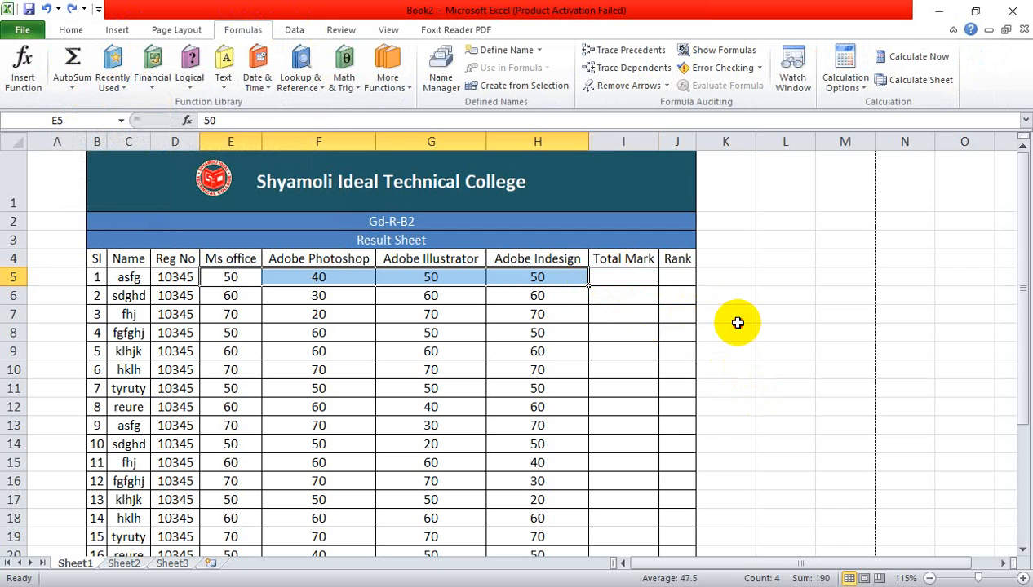
left_click(737, 321)
Total the first student's marks in E5:H5 into Total Mark cell I5 with AutoSum.
left_click_drag(221, 276, 553, 282)
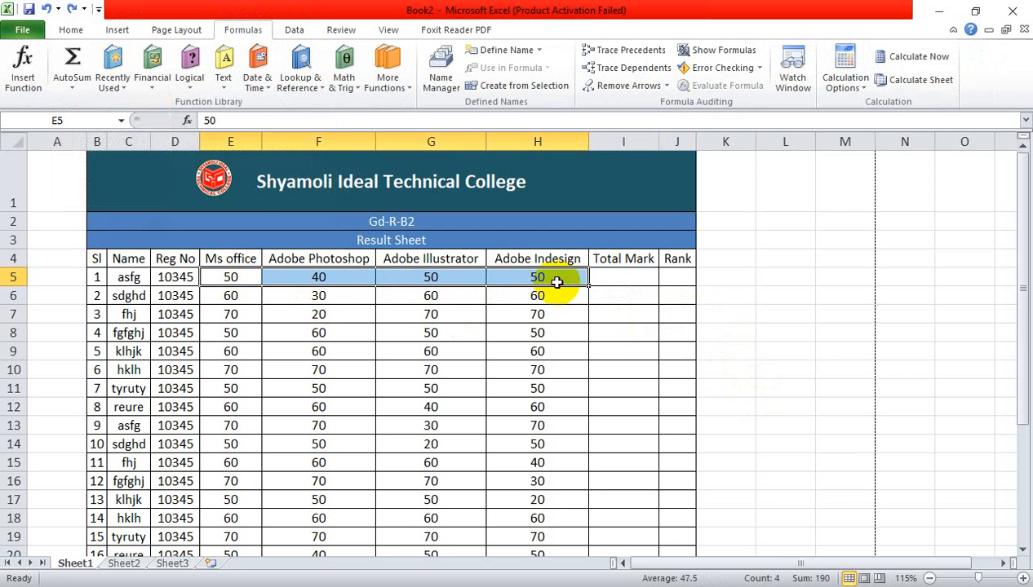
left_click(74, 59)
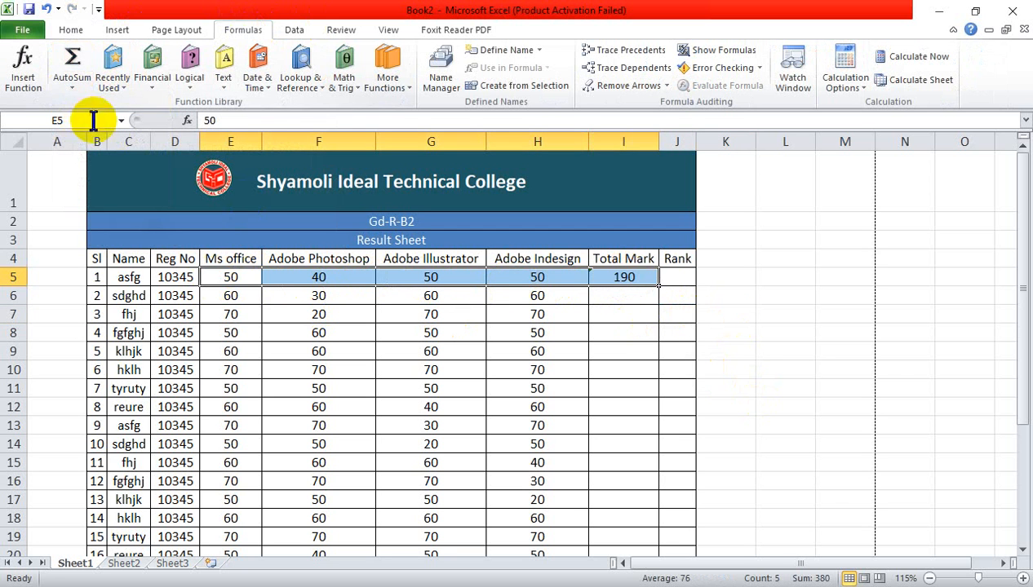
left_click(769, 333)
left_click(614, 274)
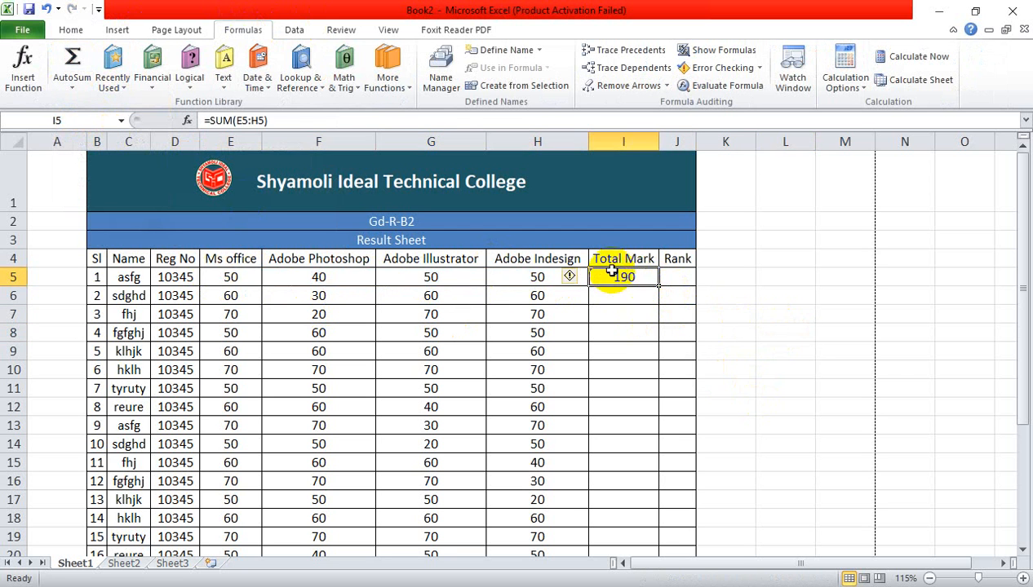
Try updating the sum formula in I5 to include the adjacent cells, and undo the update.
left_click(570, 278)
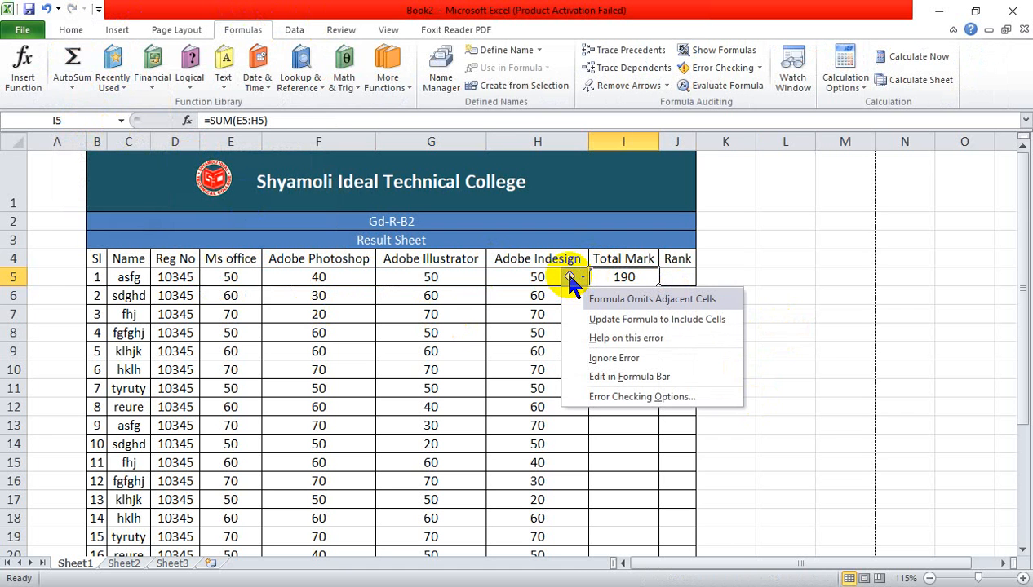
left_click(795, 258)
left_click(641, 277)
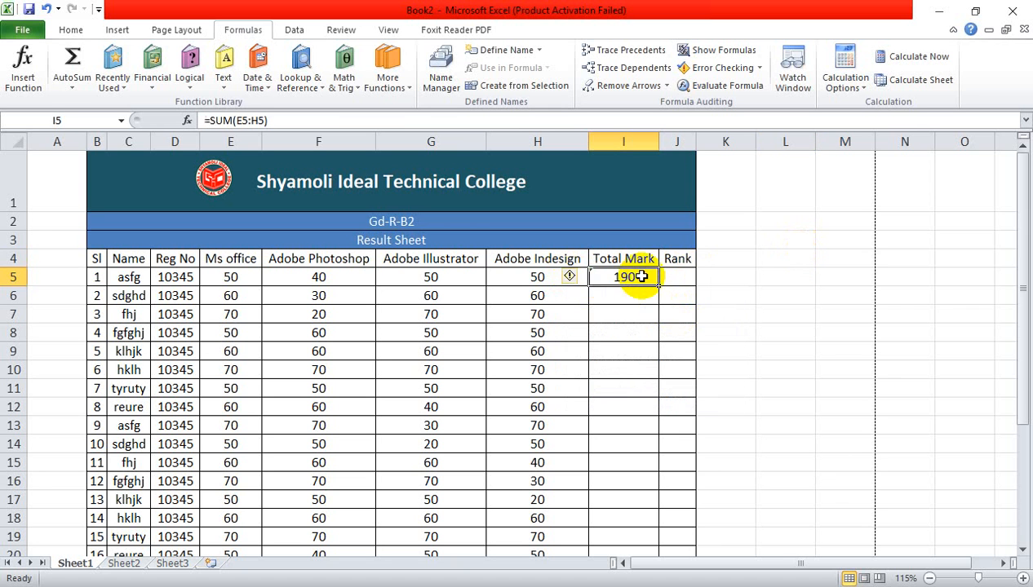
left_click(569, 276)
left_click(604, 318)
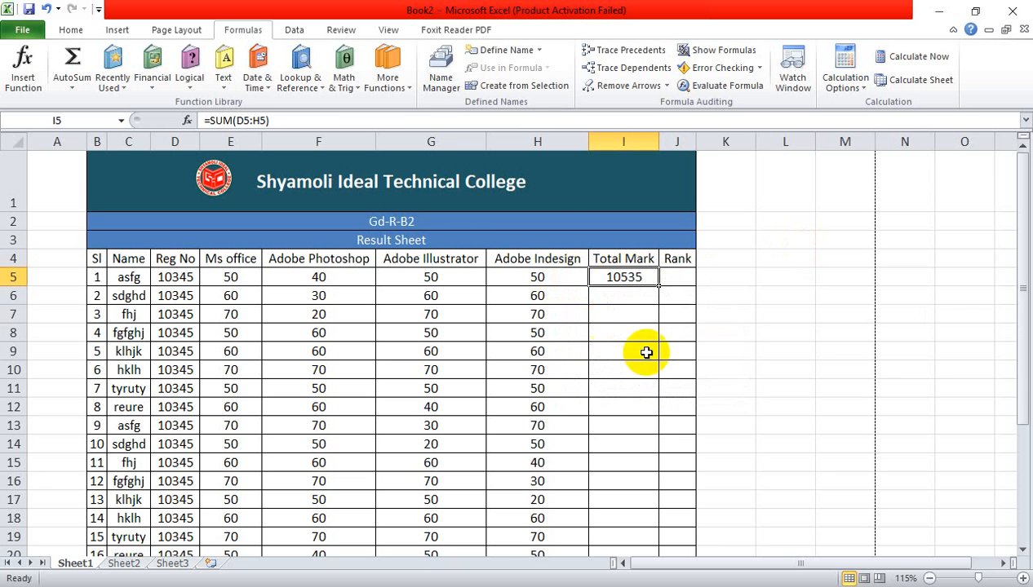
key("ctrl+z")
left_click(777, 398)
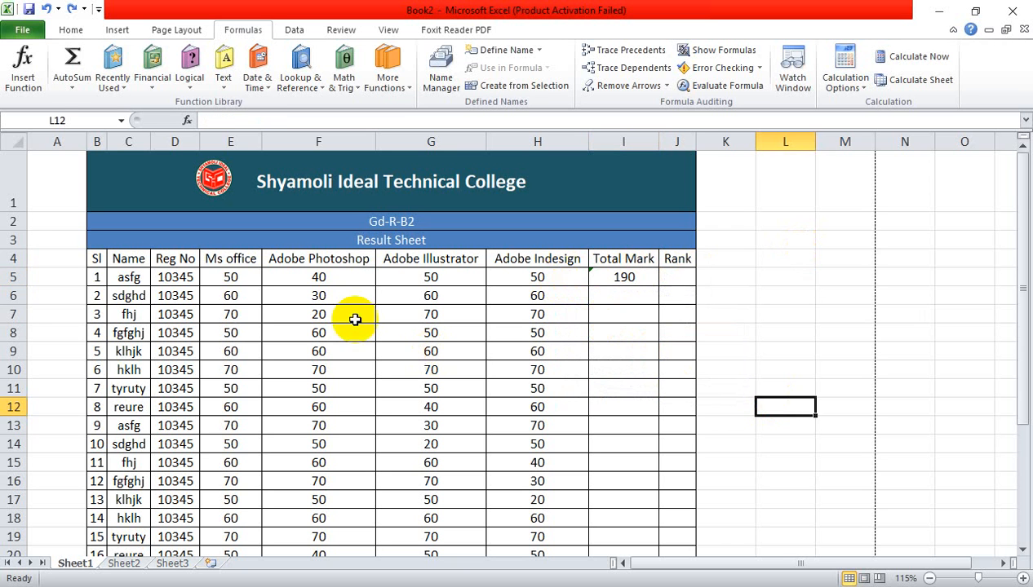
Append the letter E to the first student's Reg No in cell D5.
left_click(265, 282)
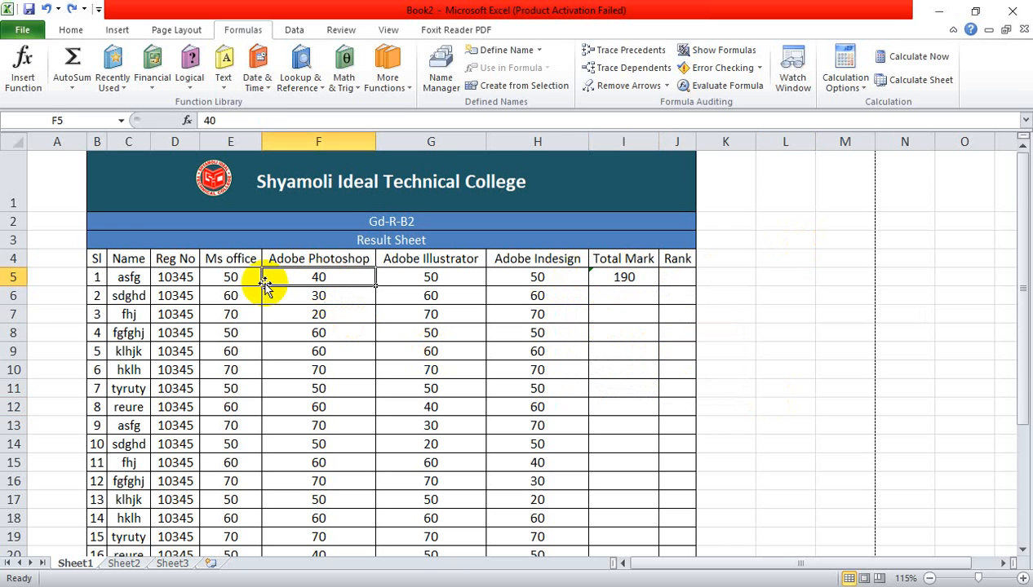
left_click(190, 277)
double_click(191, 277)
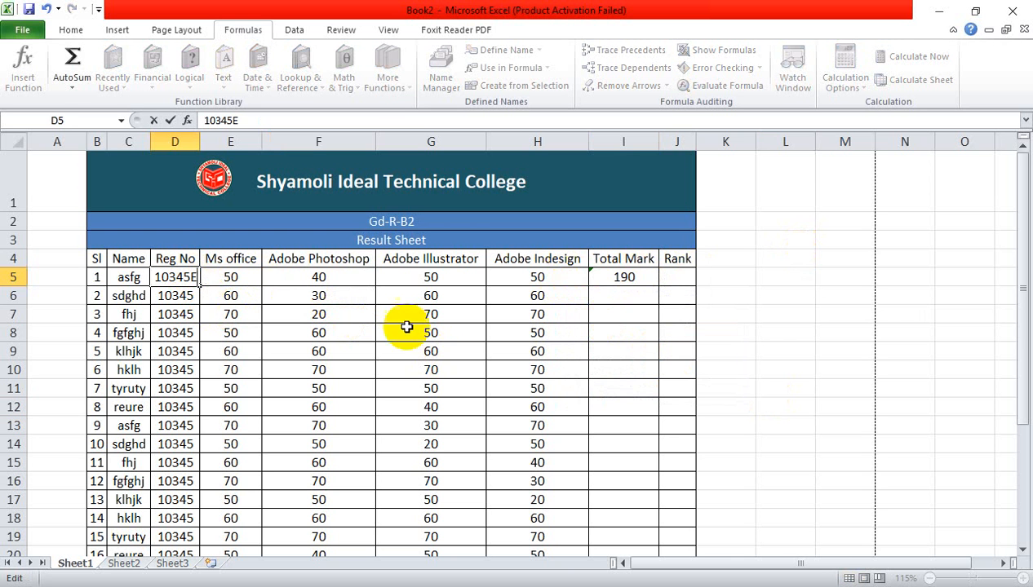
left_click(770, 369)
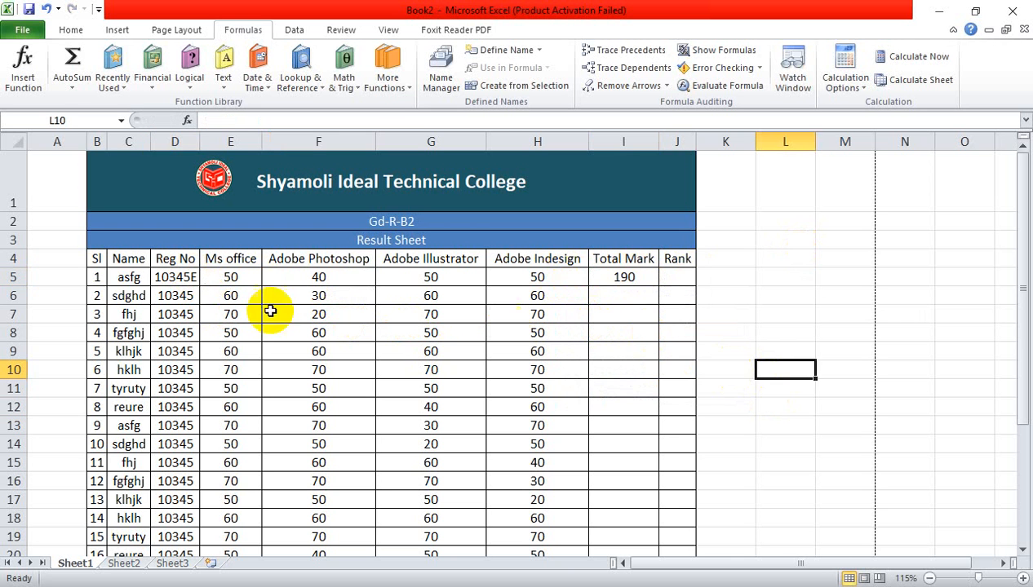
Fill the Reg No from D5 down through the last student row, D29.
left_click(188, 282)
left_click_drag(199, 286, 184, 516)
left_click(733, 366)
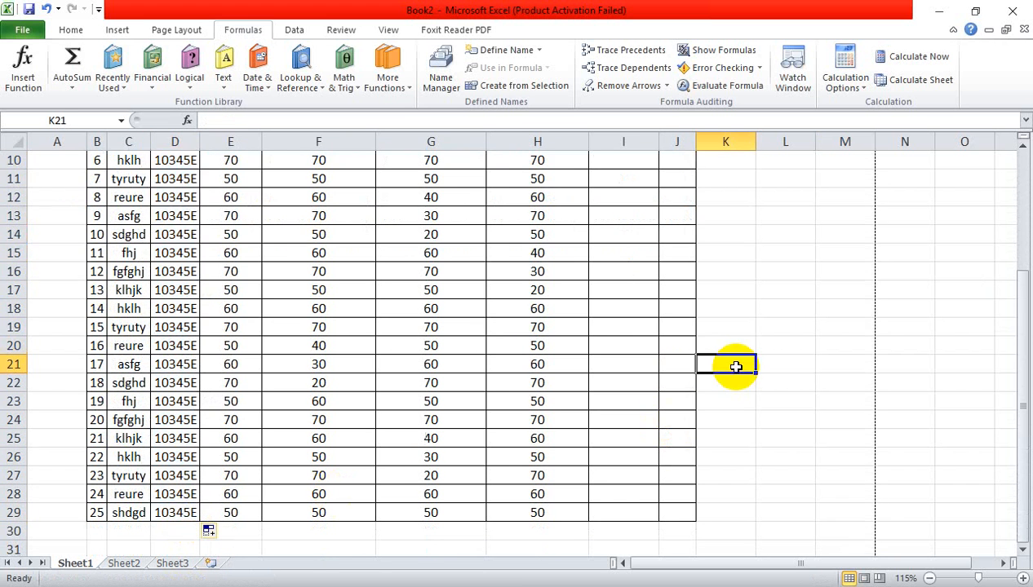
scroll(733, 367, "up", 3)
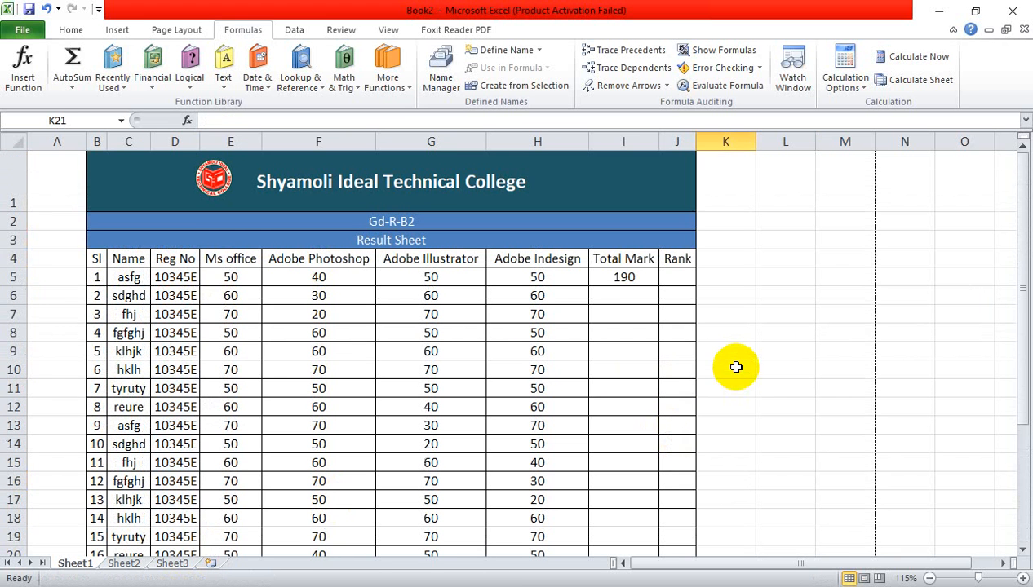
left_click(178, 259)
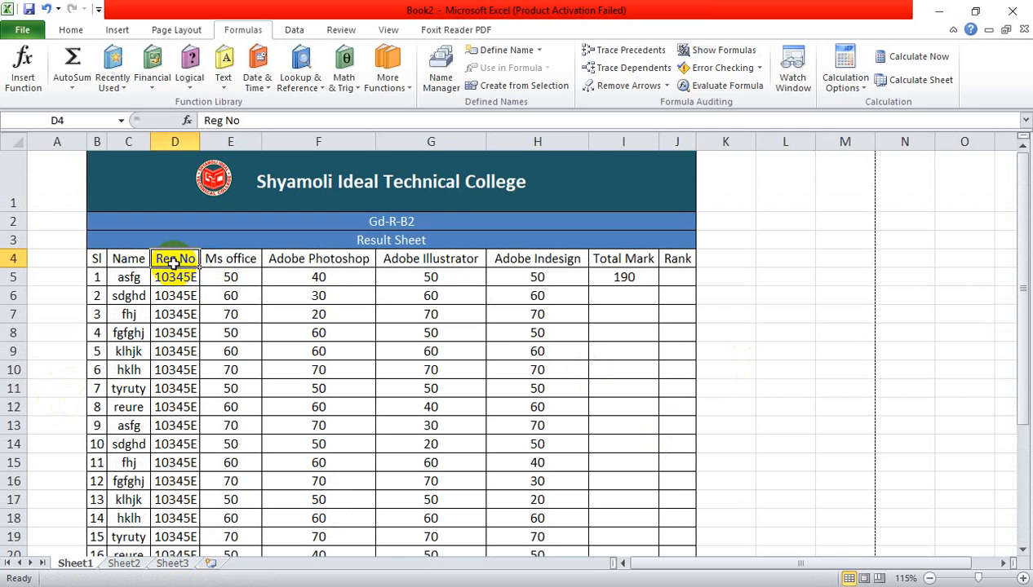
Try to cut the whole Reg No column D.
right_click(174, 140)
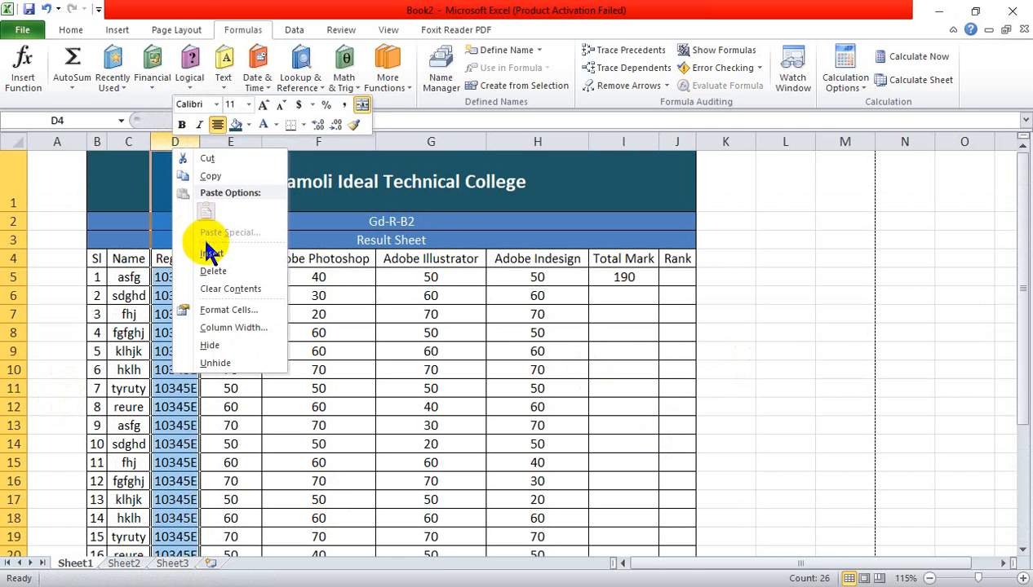
left_click(206, 161)
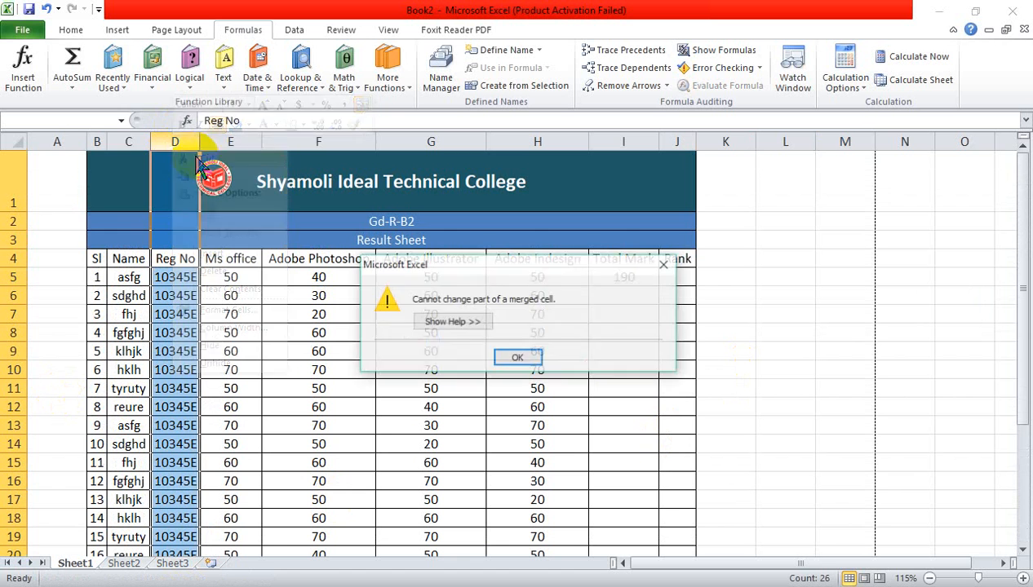
left_click(507, 359)
Insert a blank column before the Name column, and undo the insertion.
right_click(124, 142)
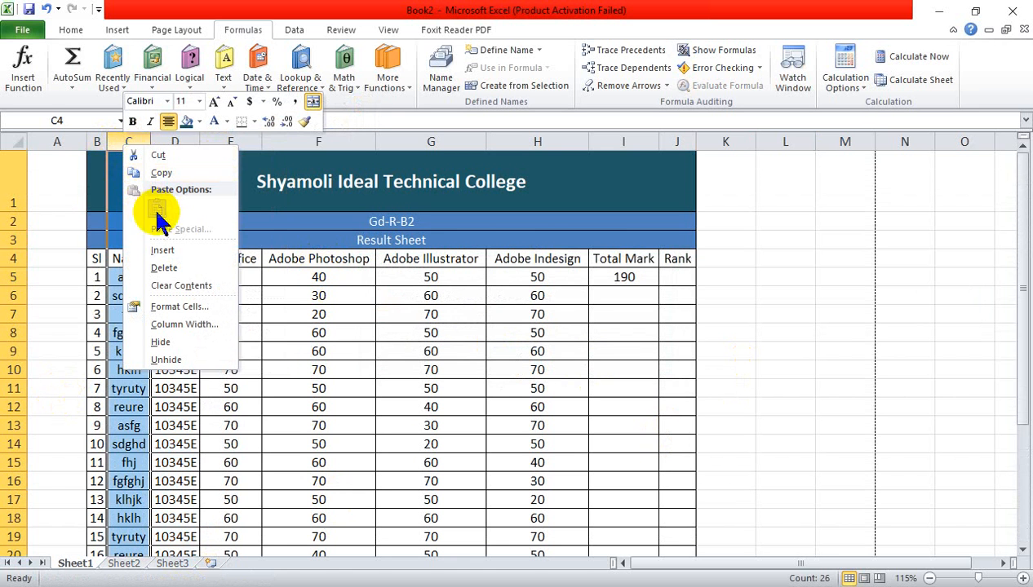
left_click(178, 251)
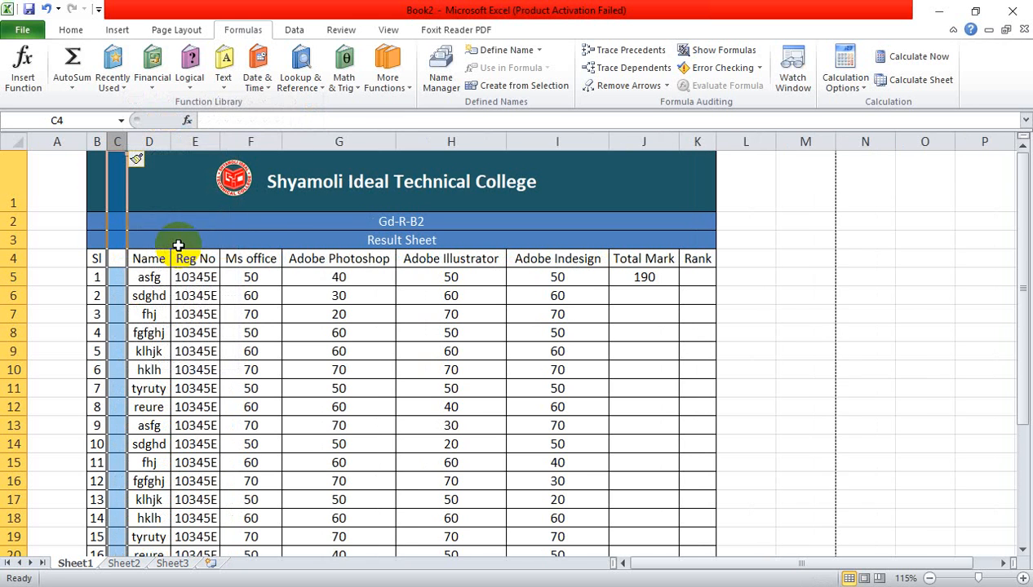
key("ctrl+z")
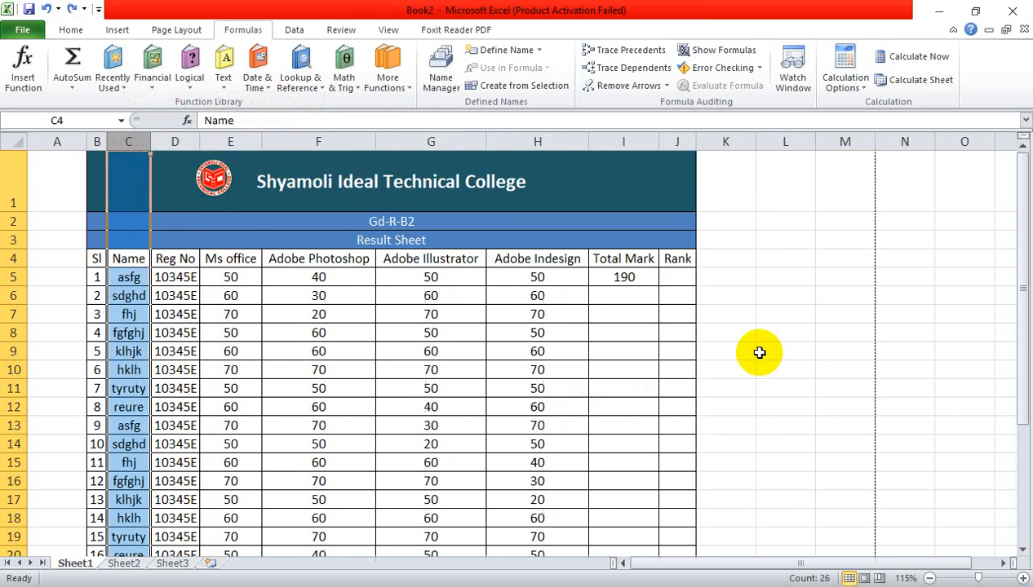
left_click(795, 367)
Fill the Total Mark sum formula from I5 down through the last student row, I29.
left_click(488, 353)
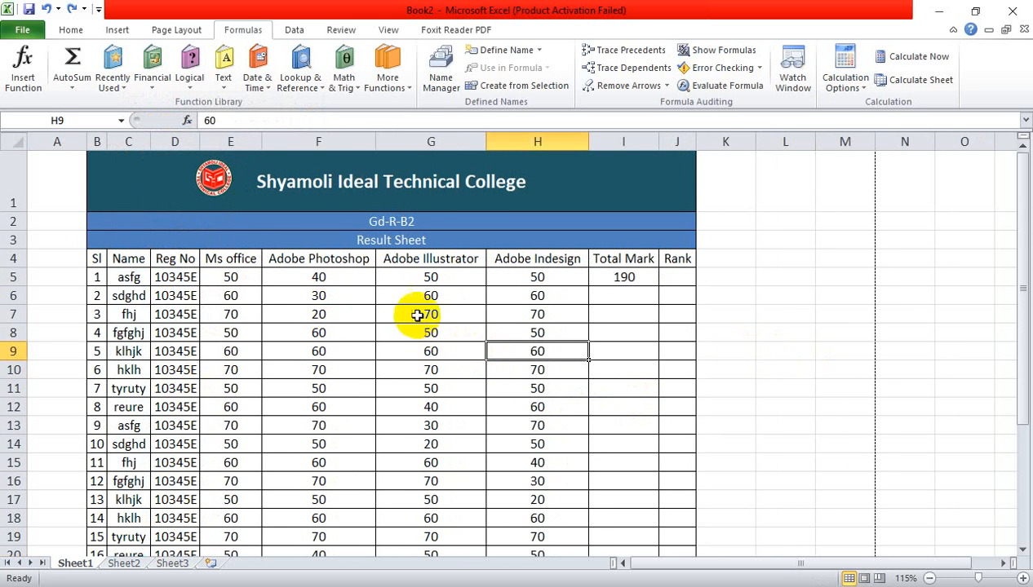
left_click(433, 278)
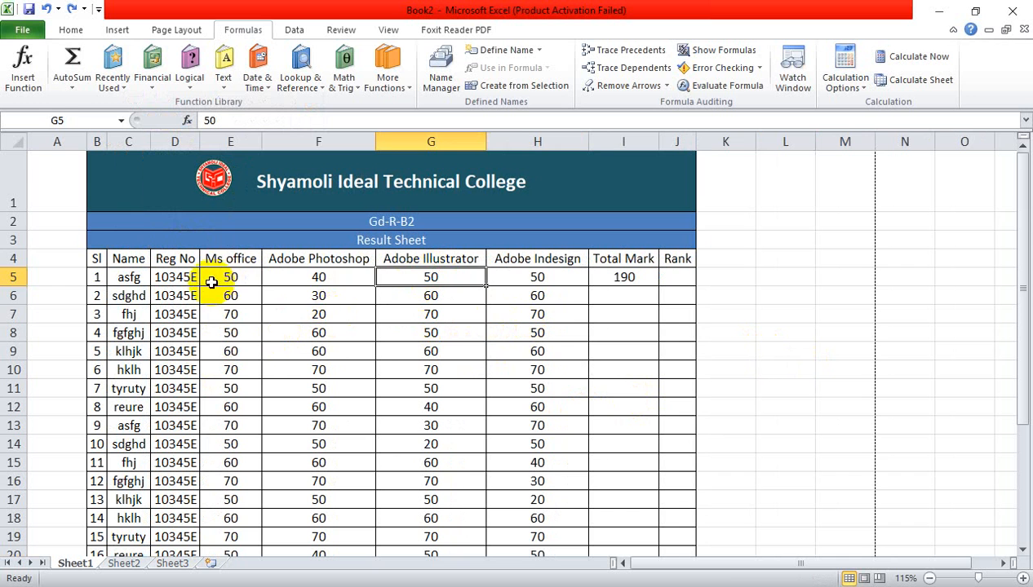
left_click_drag(220, 277, 537, 277)
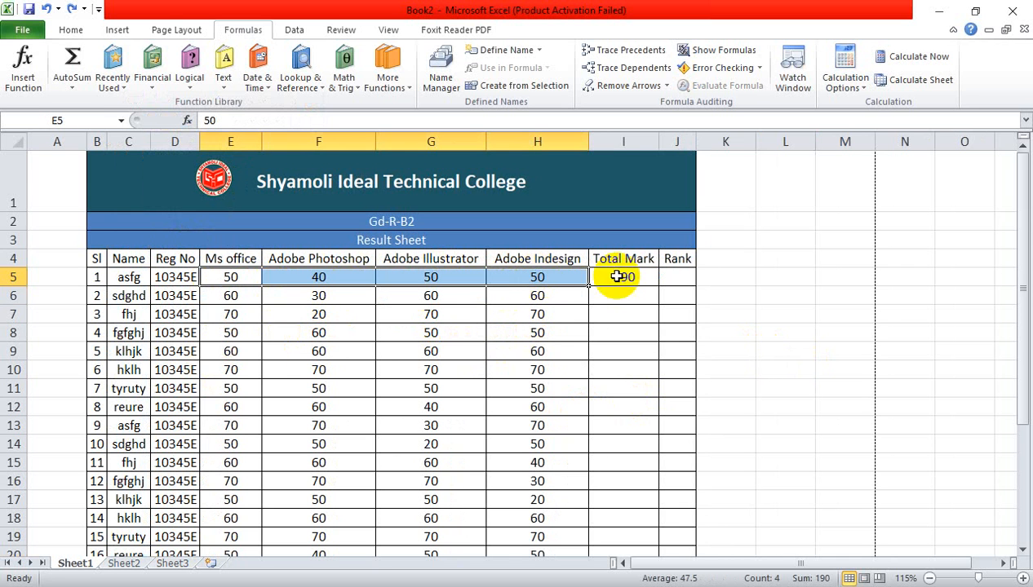
left_click(72, 85)
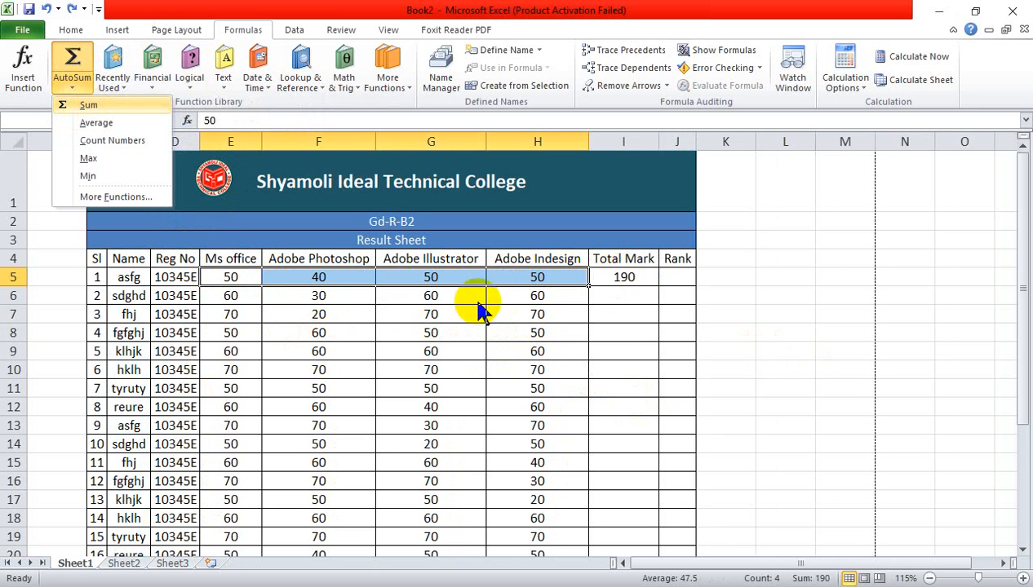
left_click(630, 278)
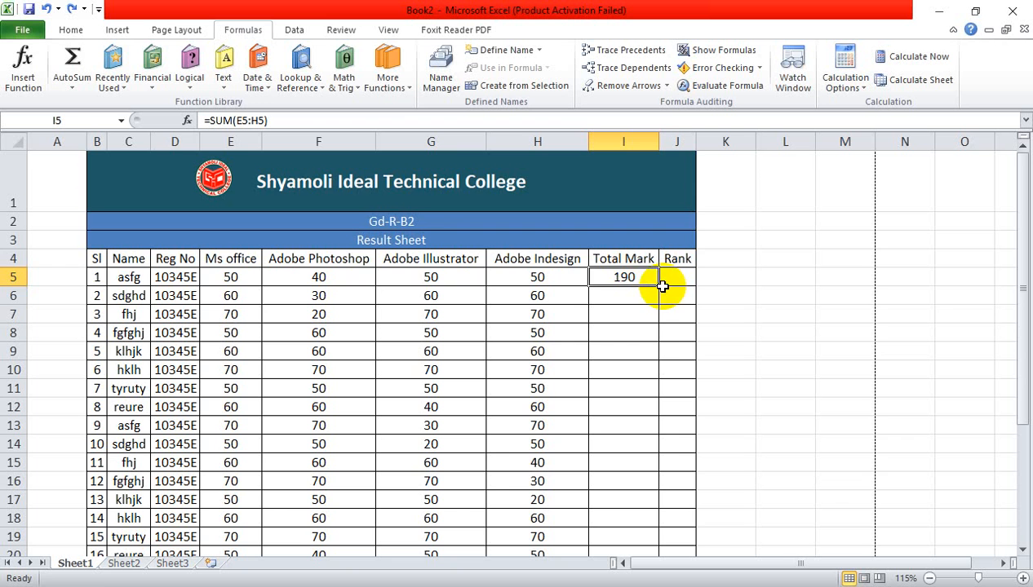
left_click_drag(659, 285, 652, 530)
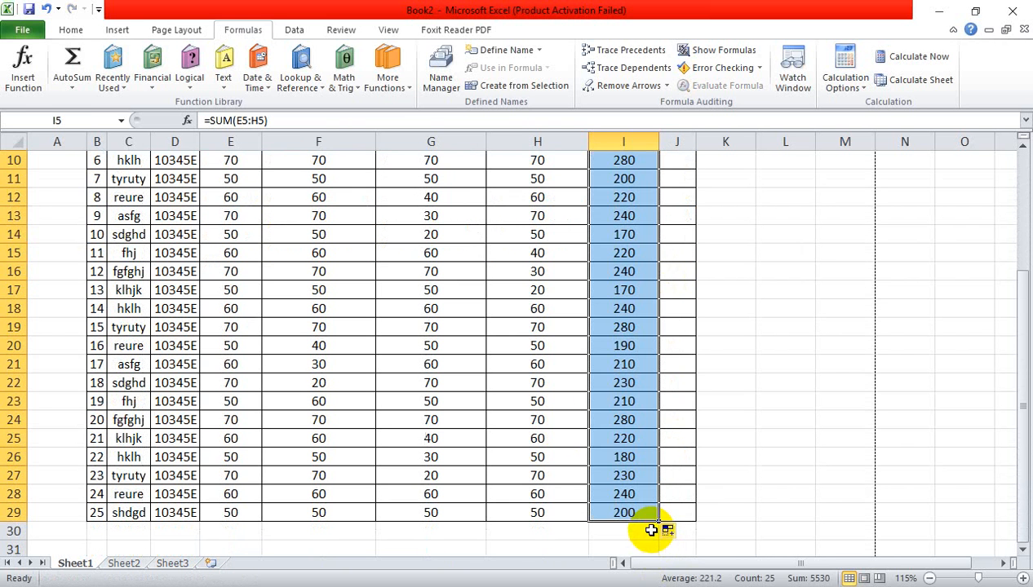
scroll(627, 433, "up", 3)
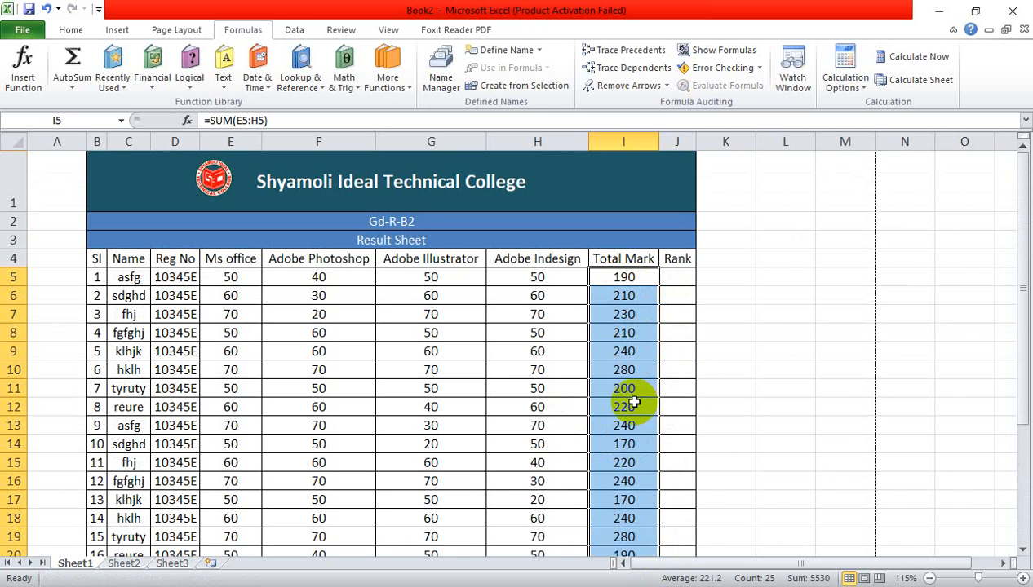
left_click(845, 314)
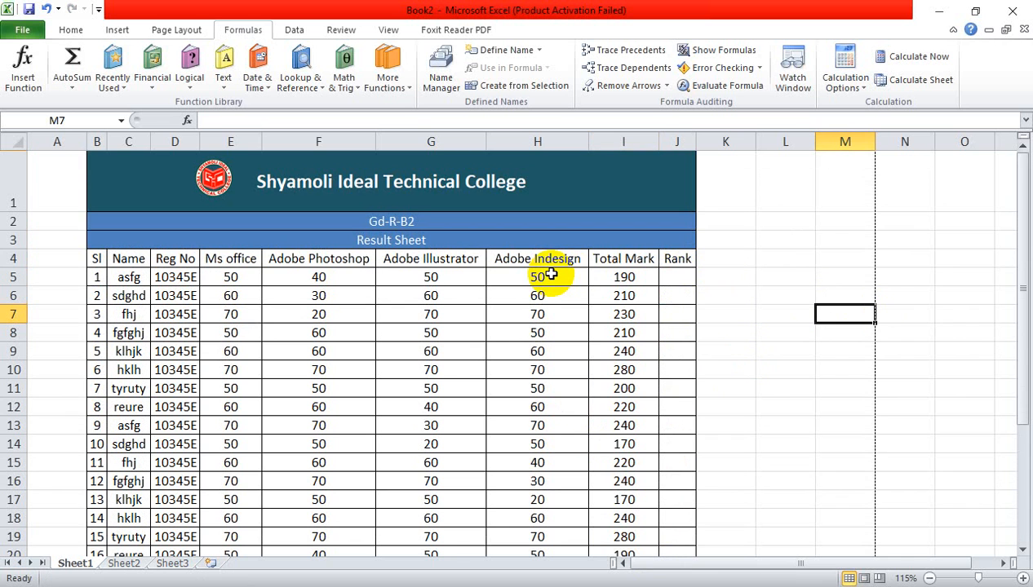
Enter A as the tenth student's Adobe Illustrator mark in G14 and check the total in I14.
scroll(552, 276, "down", 2)
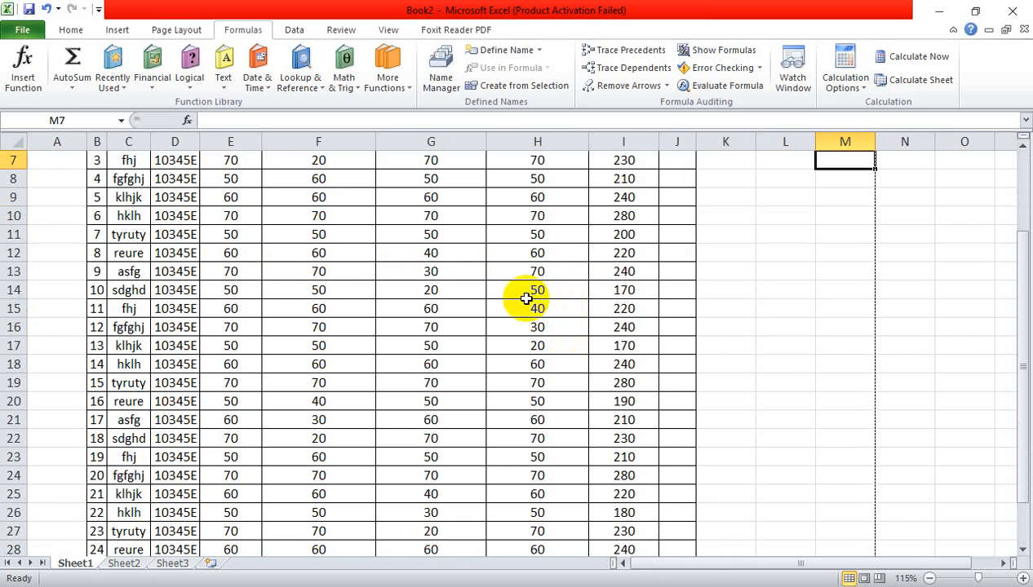
left_click(439, 293)
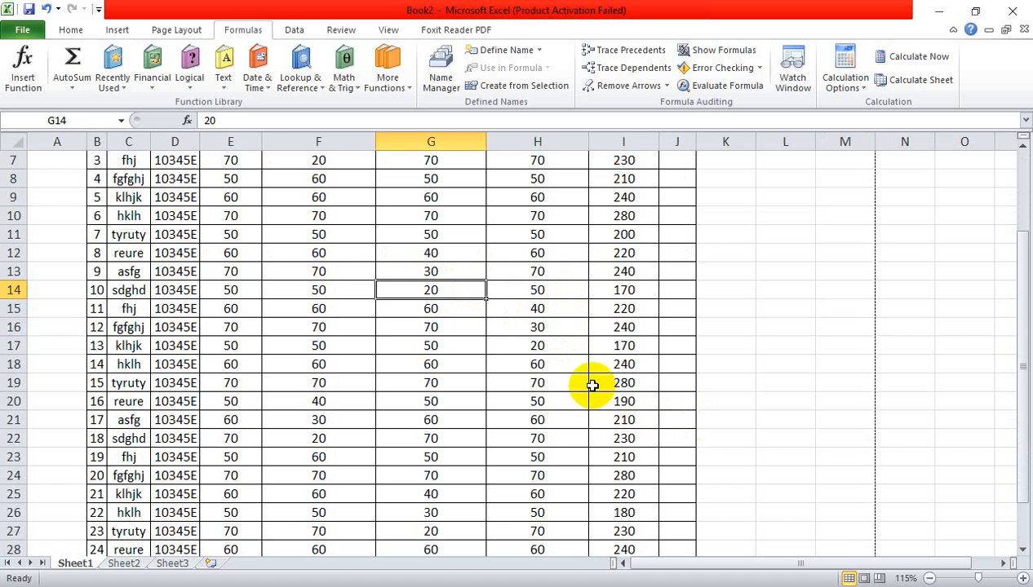
type("A")
key("Delete")
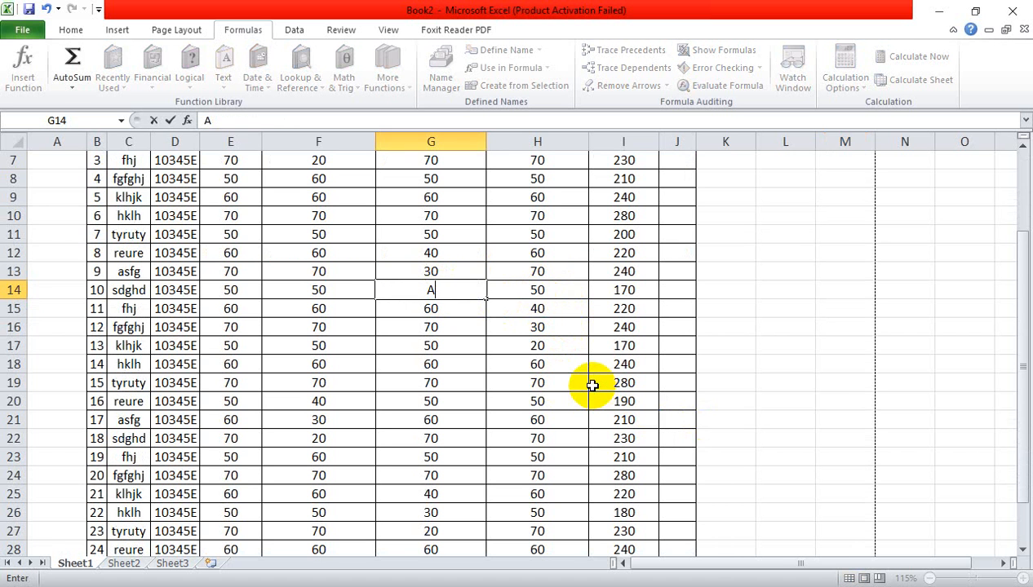
left_click(830, 379)
left_click(644, 297)
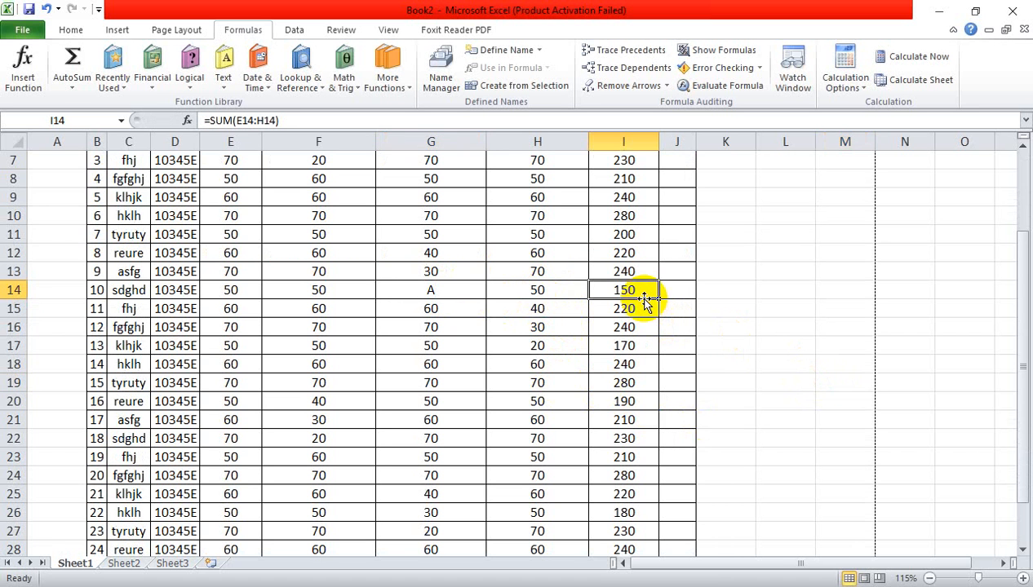
Mark absences by entering Ab in Adobe Illustrator cell G14 and ab in Adobe Photoshop cell F24.
left_click(438, 287)
type("Ab")
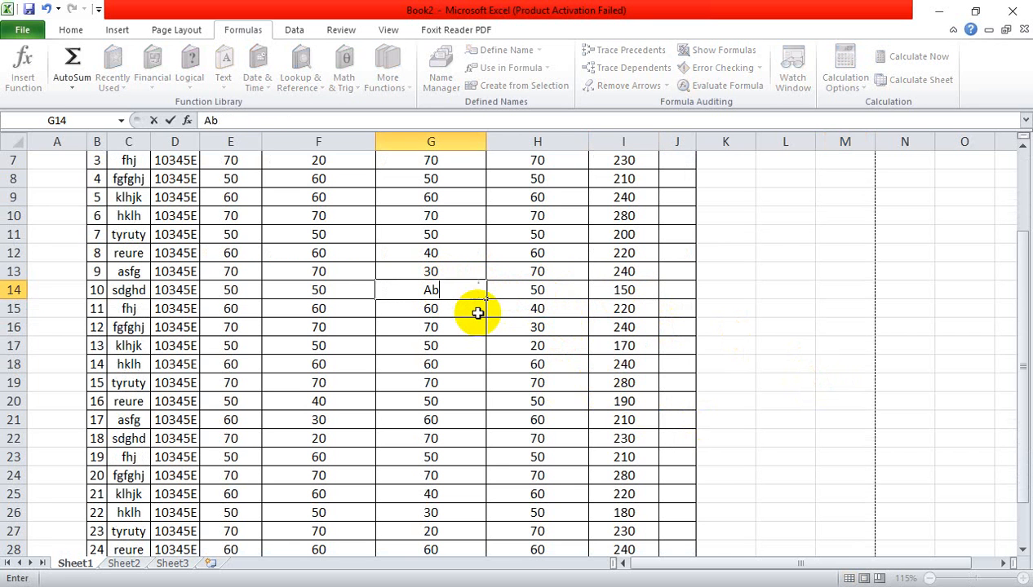
left_click(771, 341)
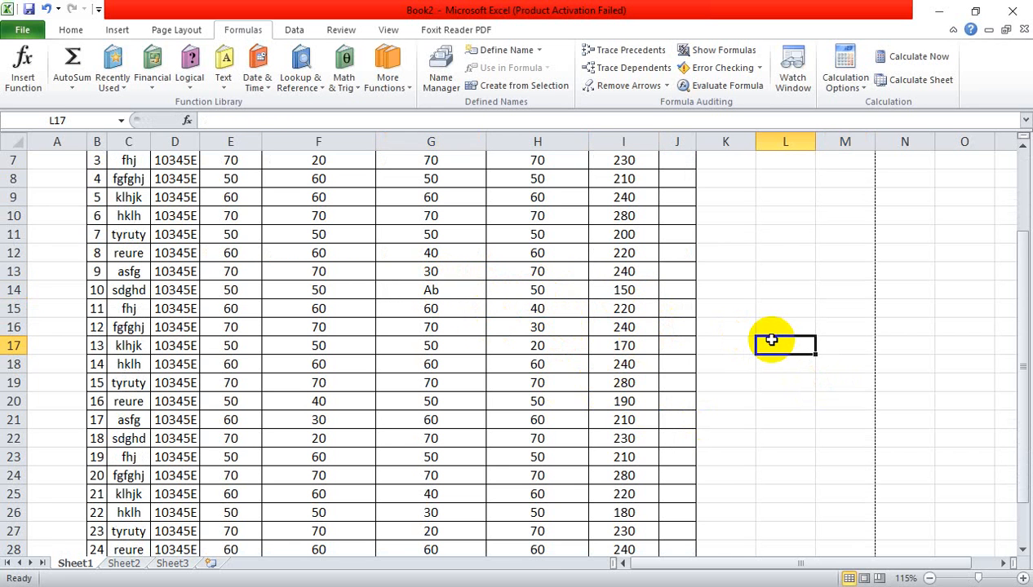
left_click(326, 476)
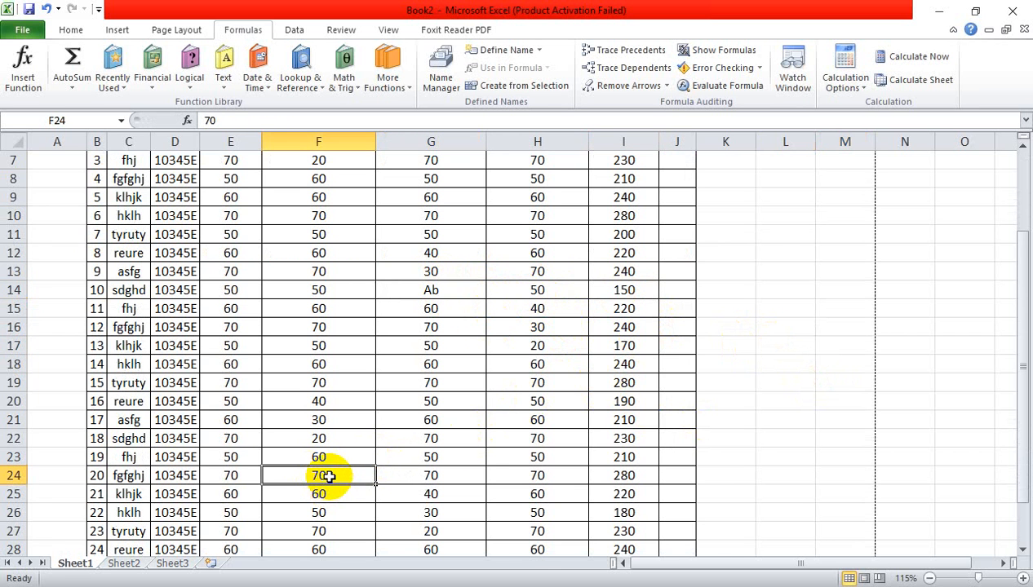
type("ab")
left_click(771, 474)
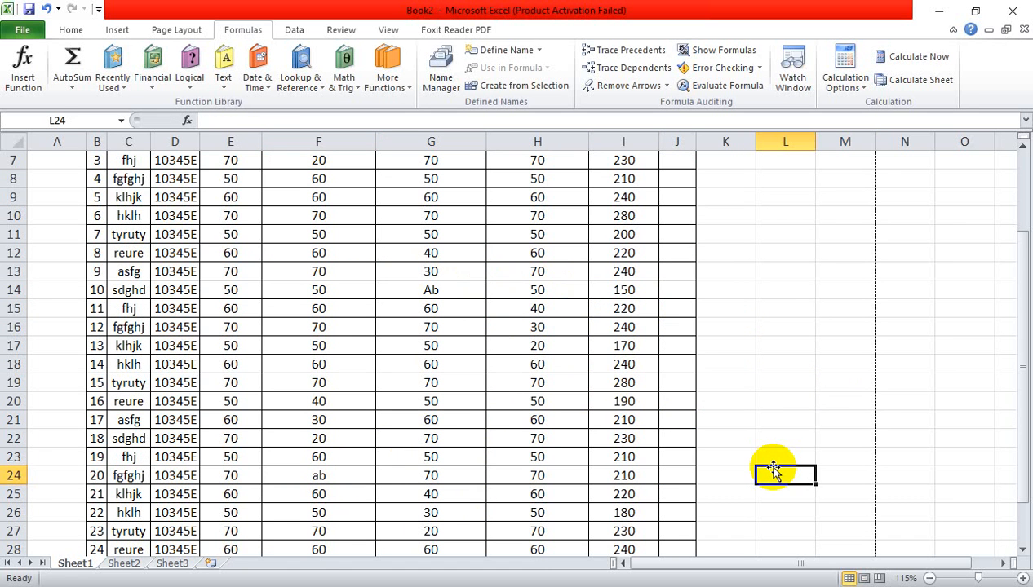
Insert a new column before Rank and enter Average as its header in J4.
scroll(857, 382, "up", 2)
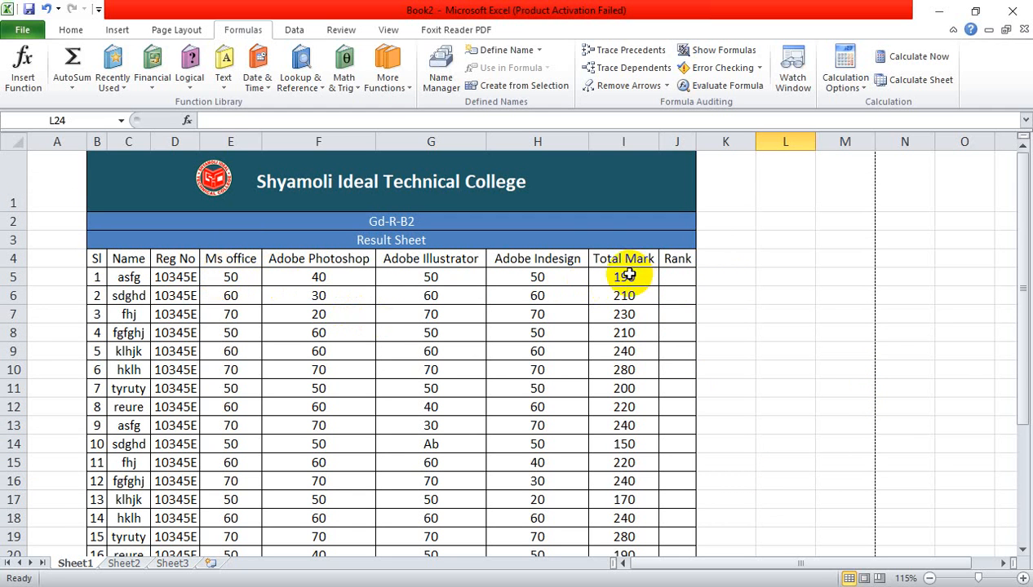
right_click(674, 141)
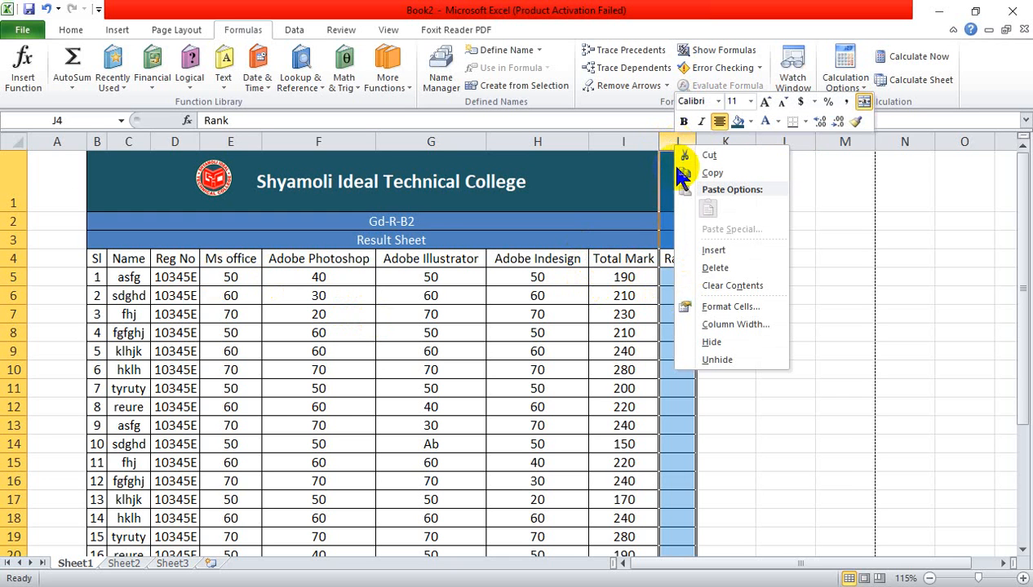
left_click(713, 252)
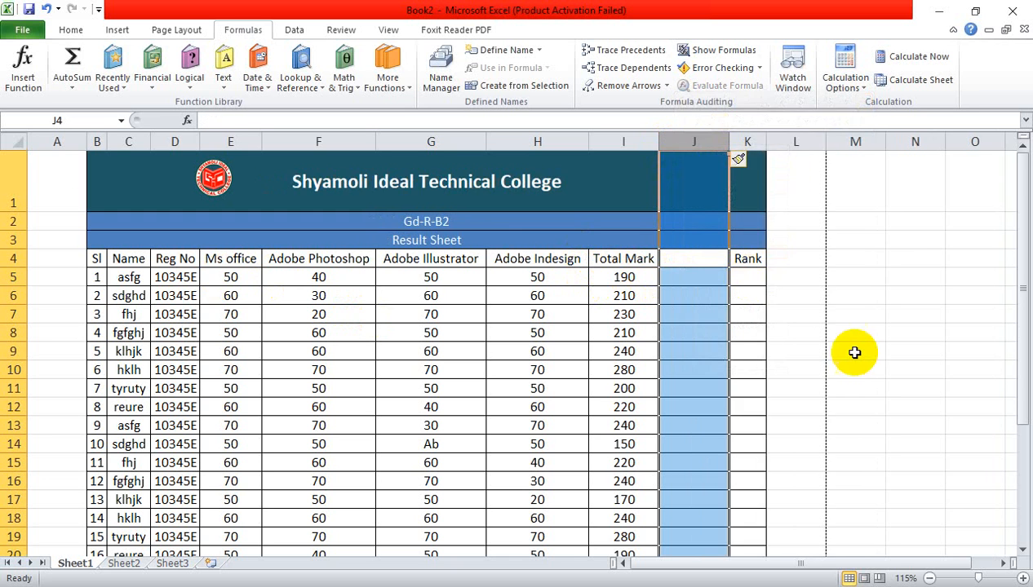
left_click(853, 350)
left_click(708, 262)
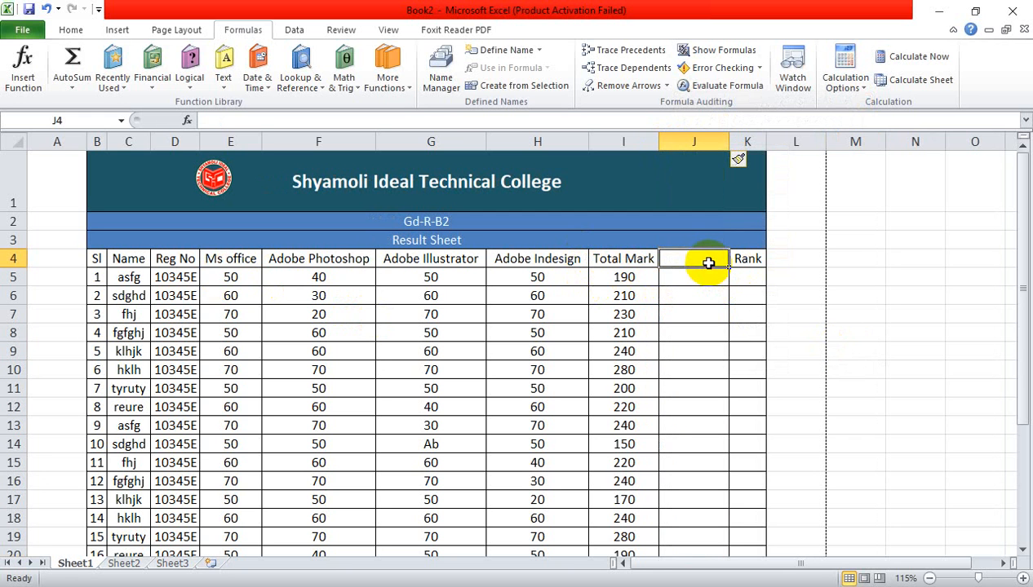
type("Average")
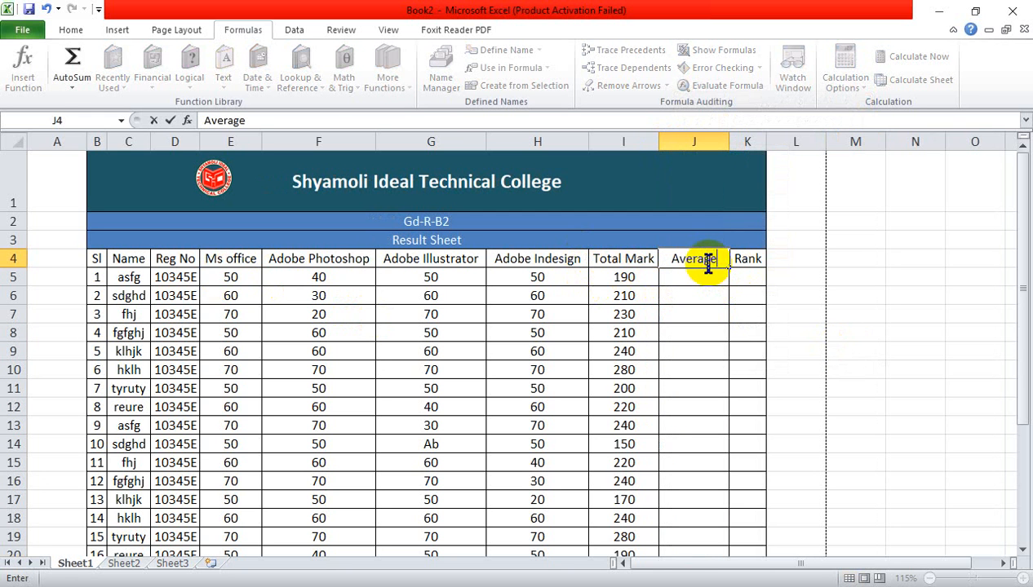
left_click(816, 308)
Enter the formula =AVERAGE(I5,E5:H5) in J5 to average the first student's total mark and subject marks.
left_click(698, 282)
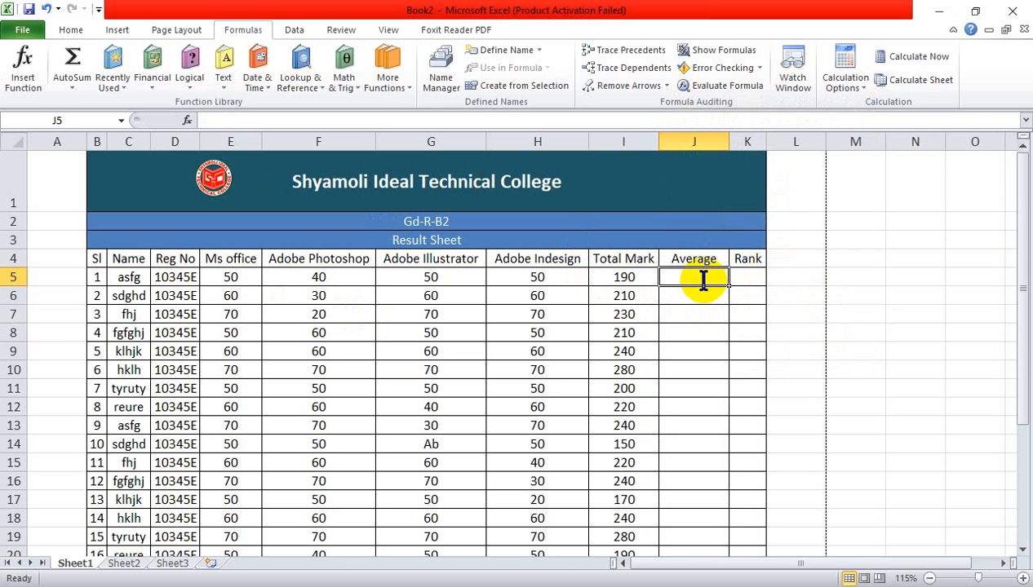
type("=av")
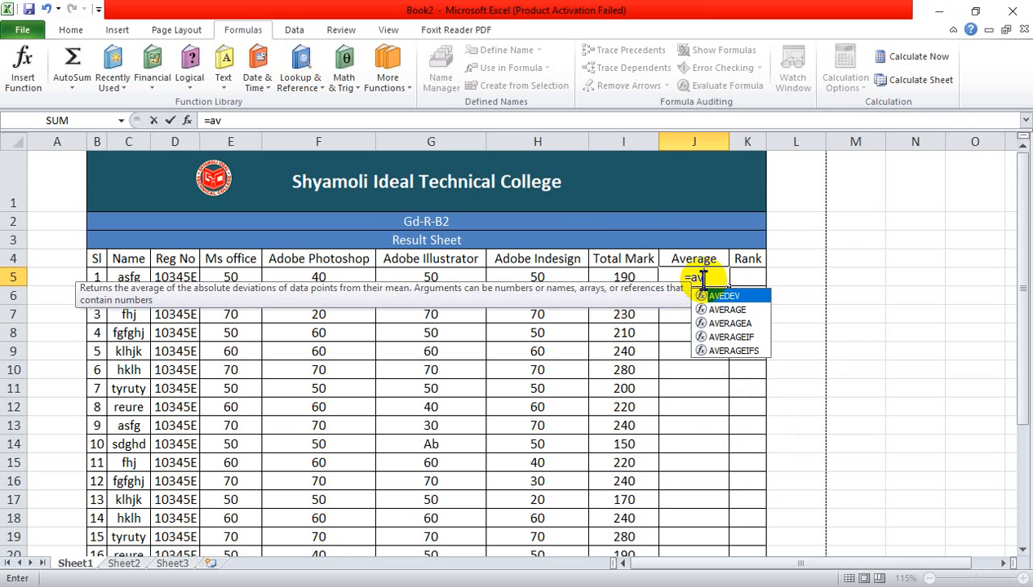
left_click(731, 311)
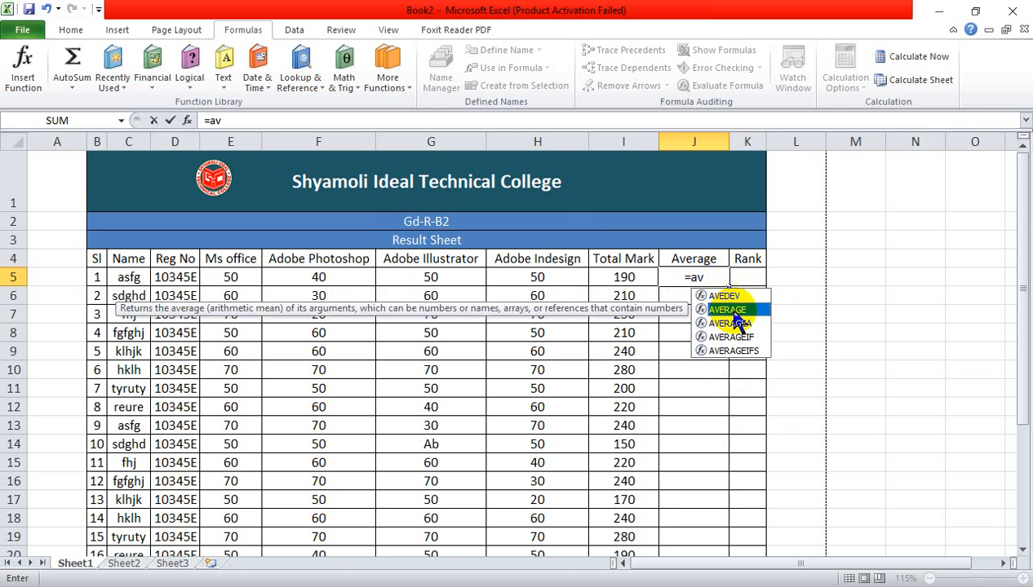
left_click(689, 275)
type("erage")
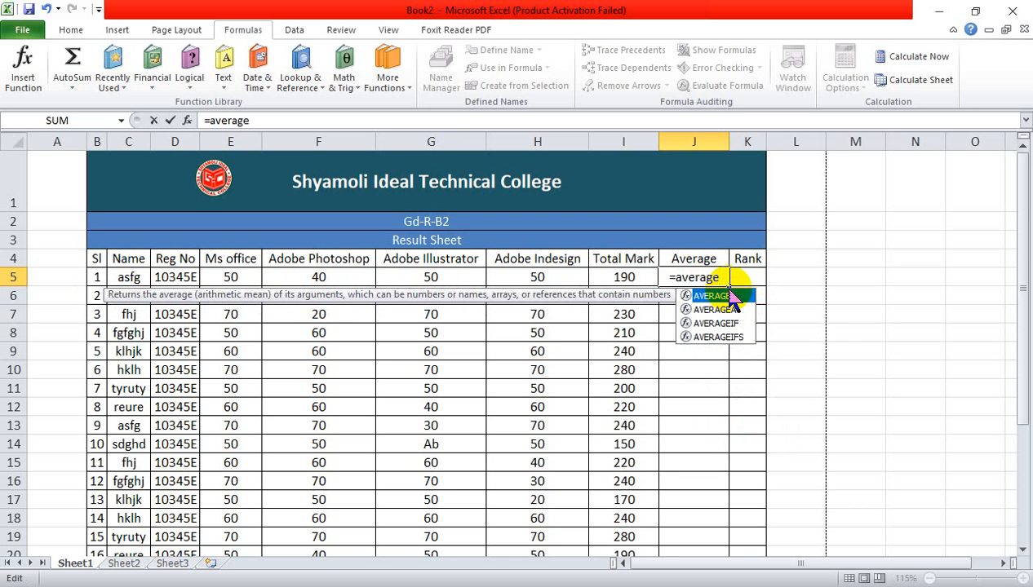
key("Escape")
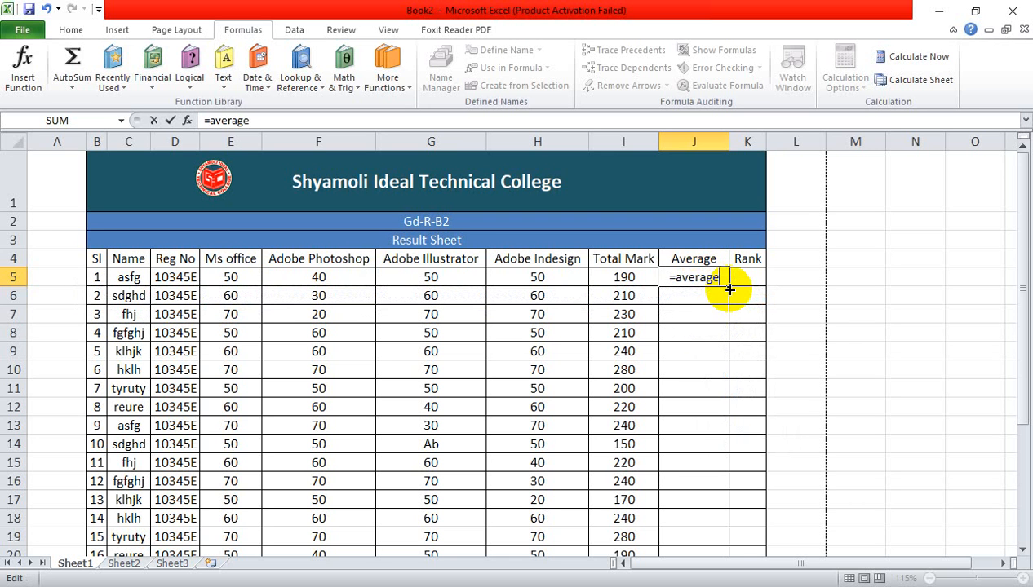
type("(")
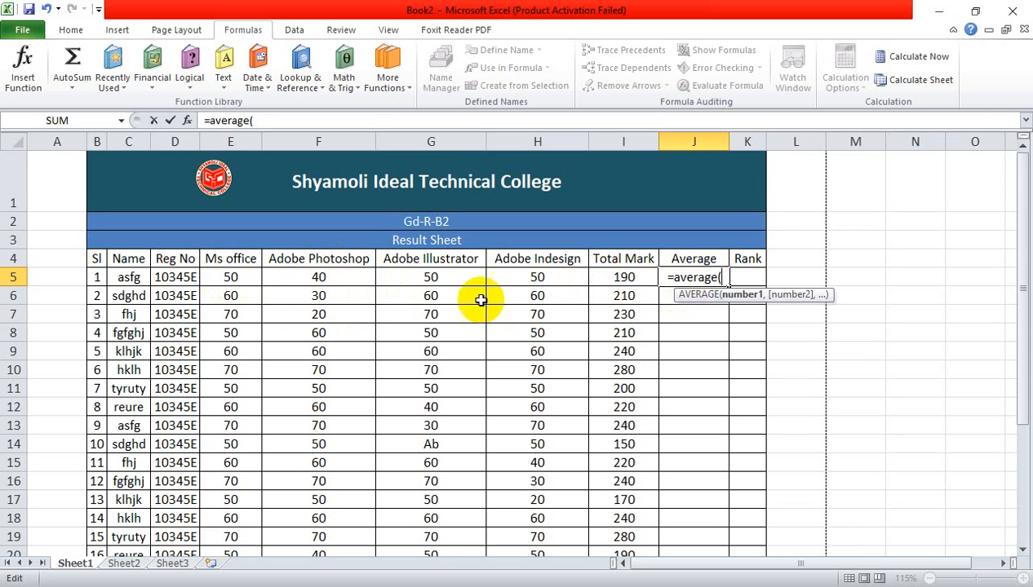
left_click(625, 278)
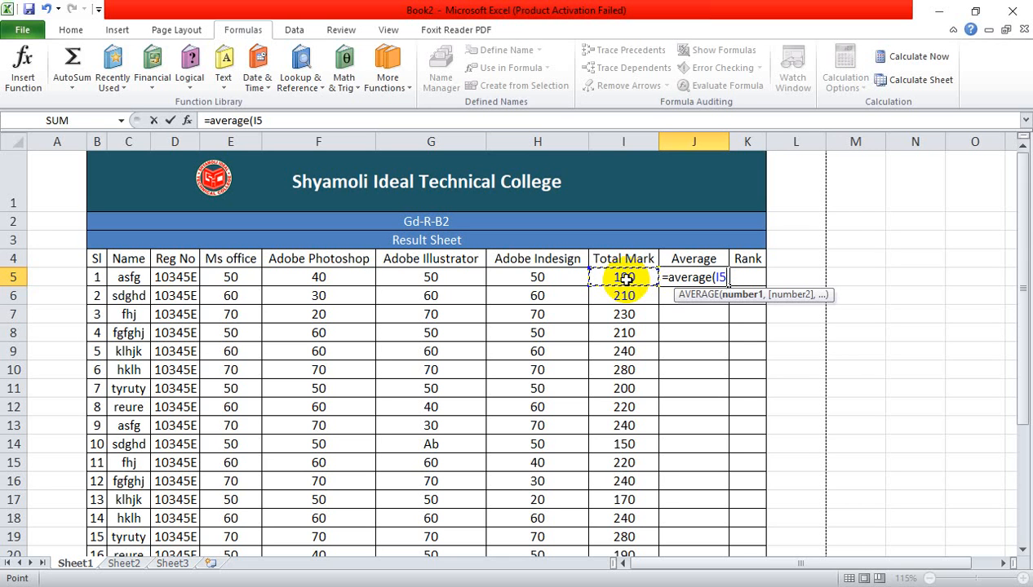
type(",")
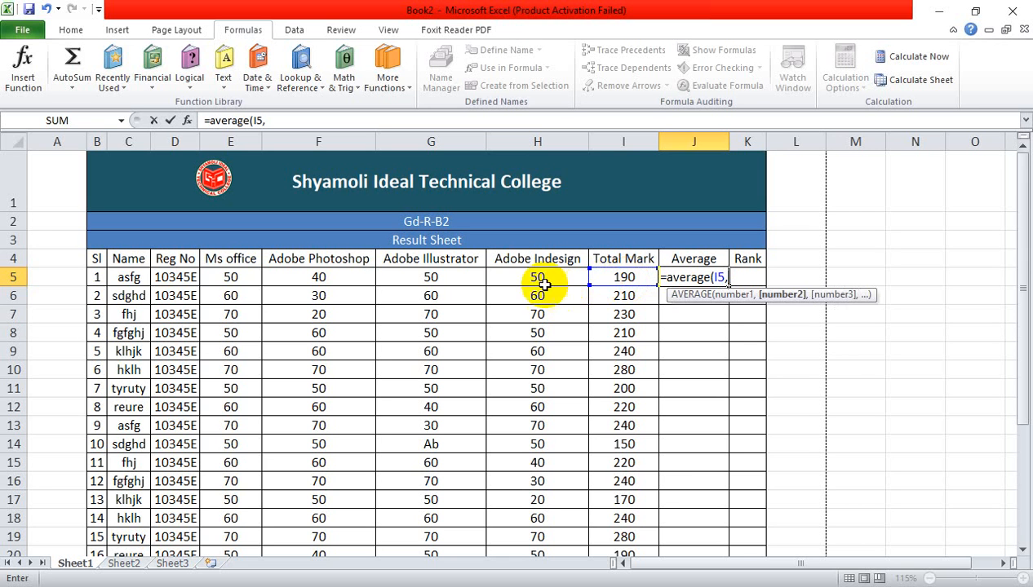
left_click(223, 278)
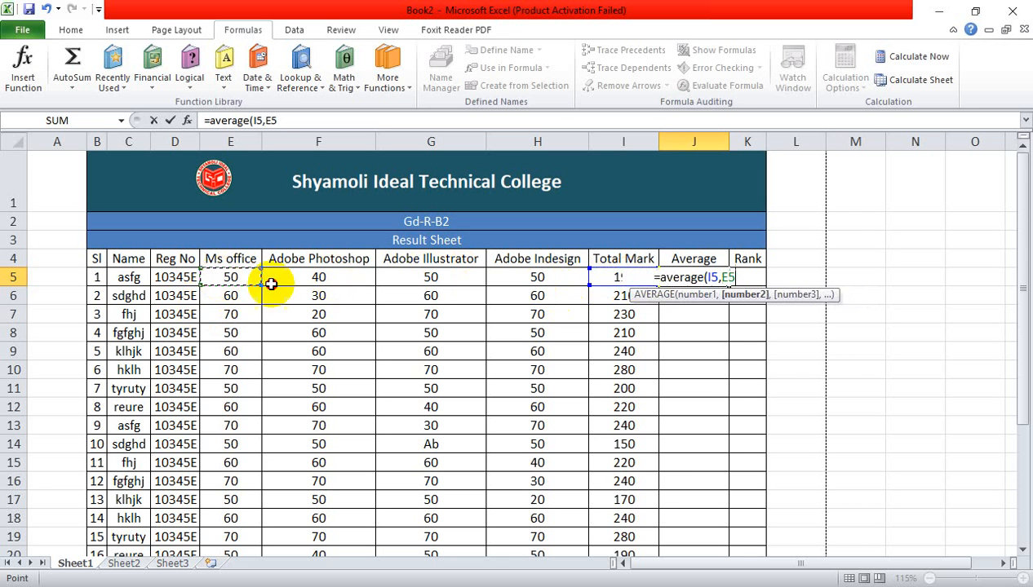
left_click_drag(271, 284, 553, 277)
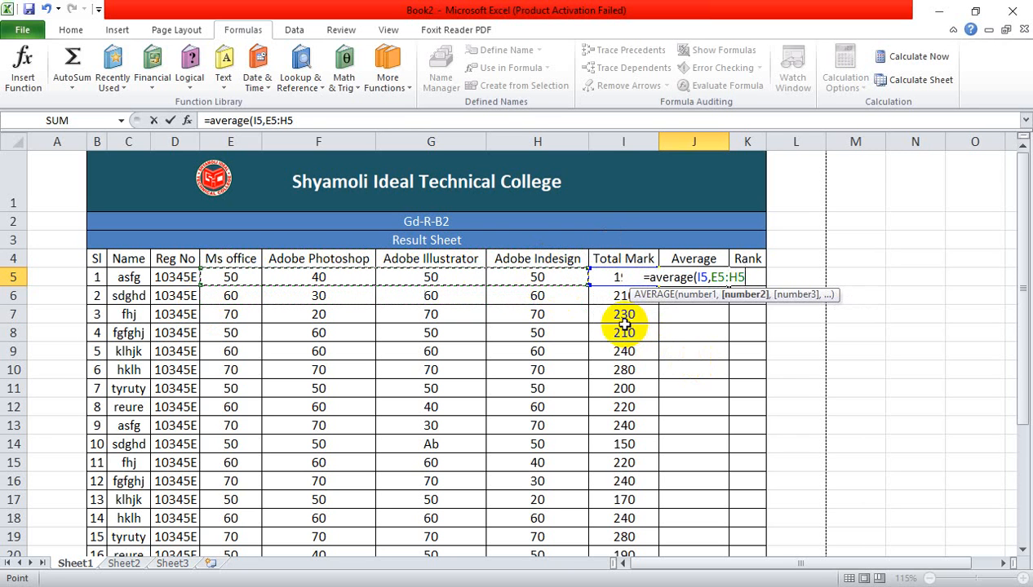
type(")")
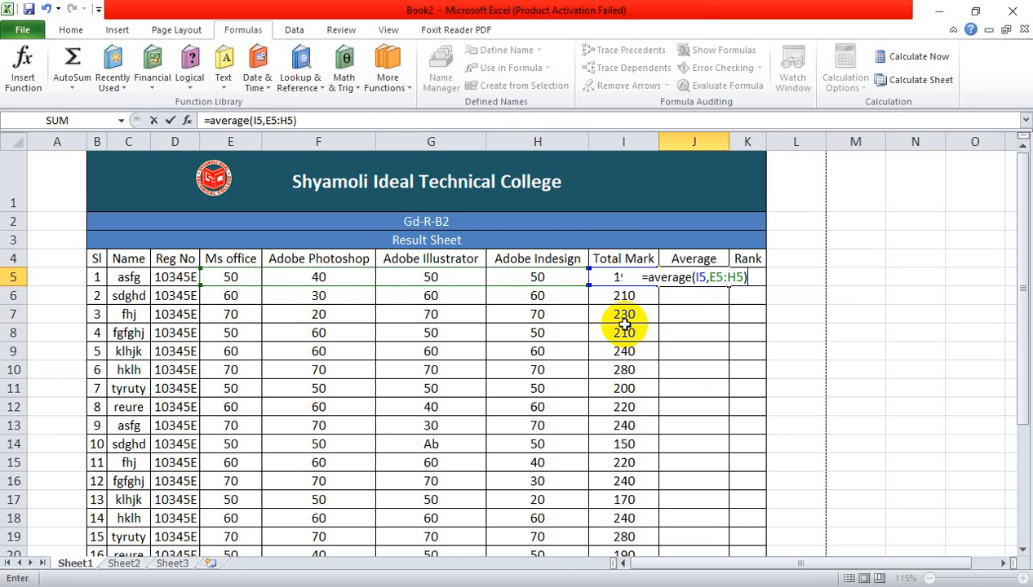
key("Return")
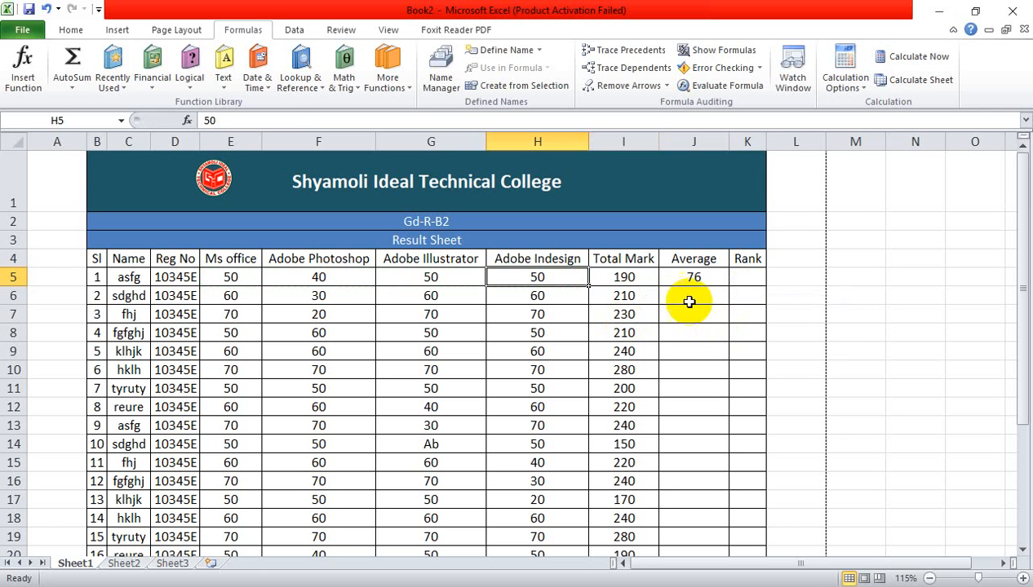
left_click(686, 278)
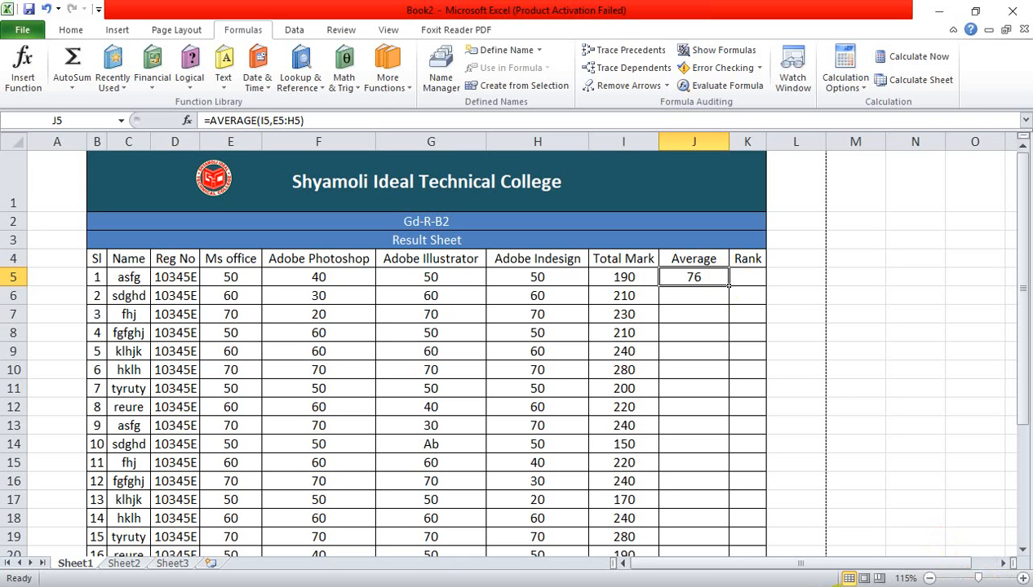
Clear the average formula from J5, leaving the first student's Average cell ready for a new formula.
left_click(888, 586)
left_click(925, 542)
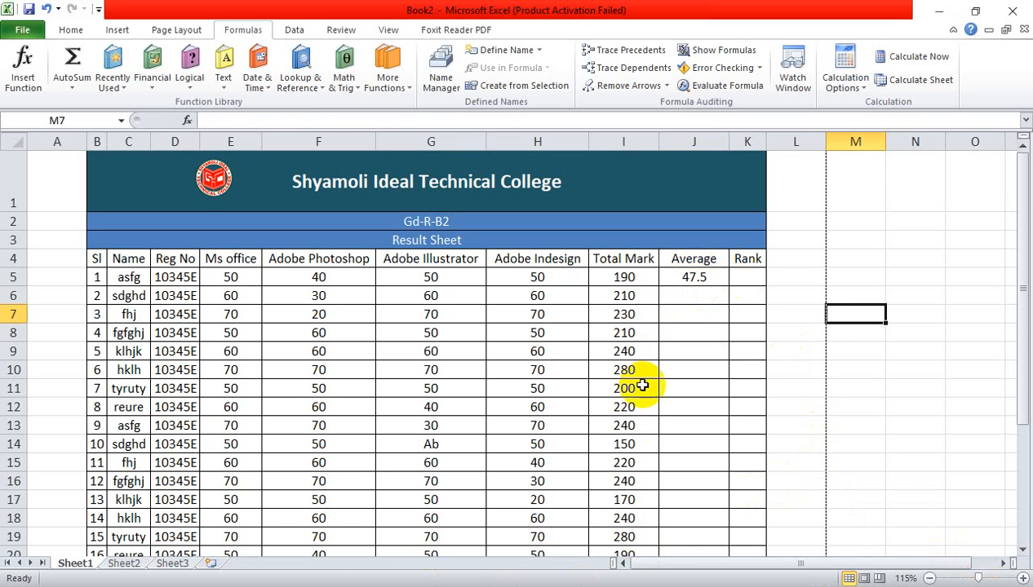
left_click(706, 275)
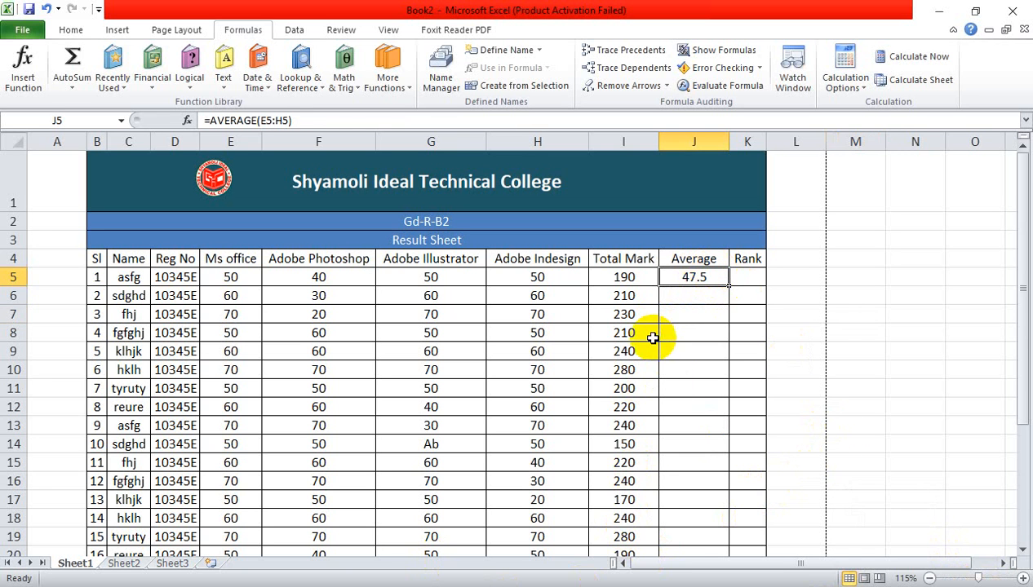
key("Delete")
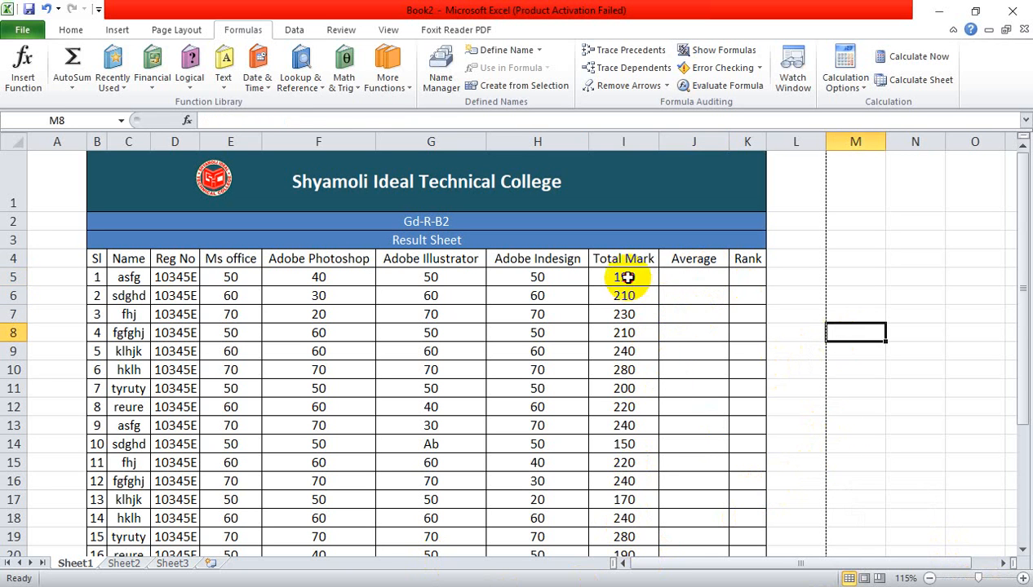
left_click(645, 277)
left_click(687, 275)
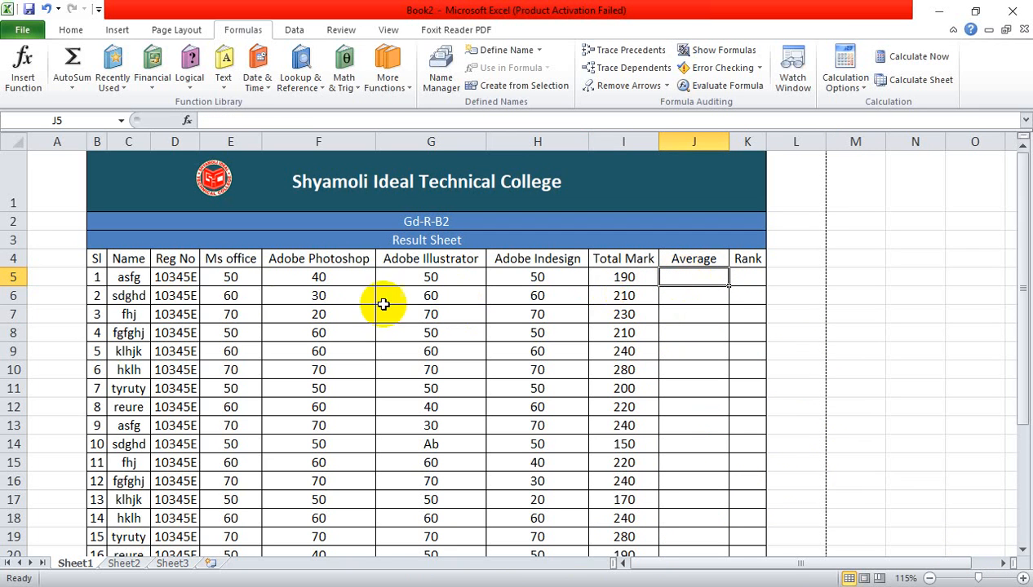
Check the total formula in I5 and compare the averages of the ranges E5:I5 and E5:H5.
left_click(615, 276)
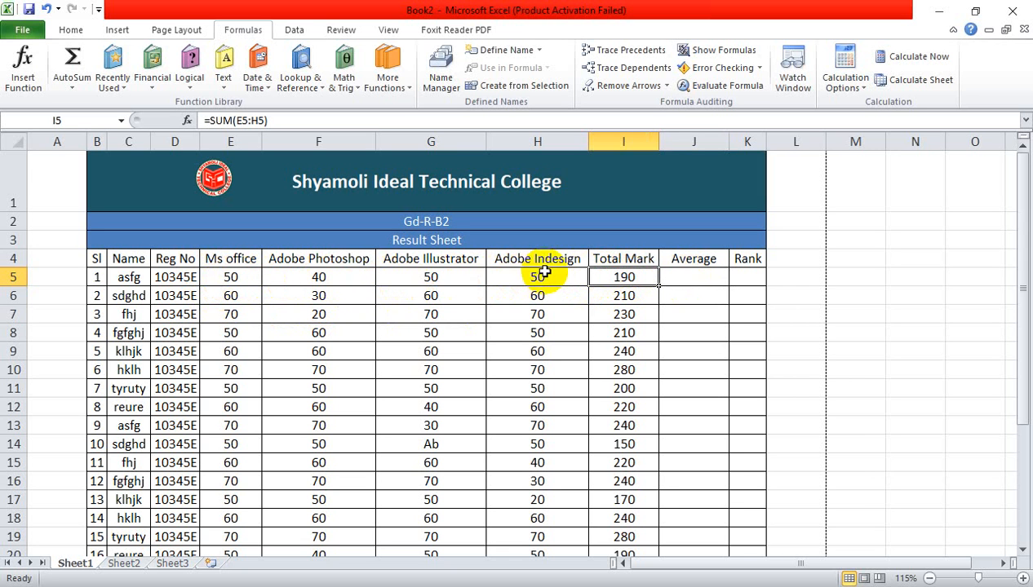
left_click(688, 278)
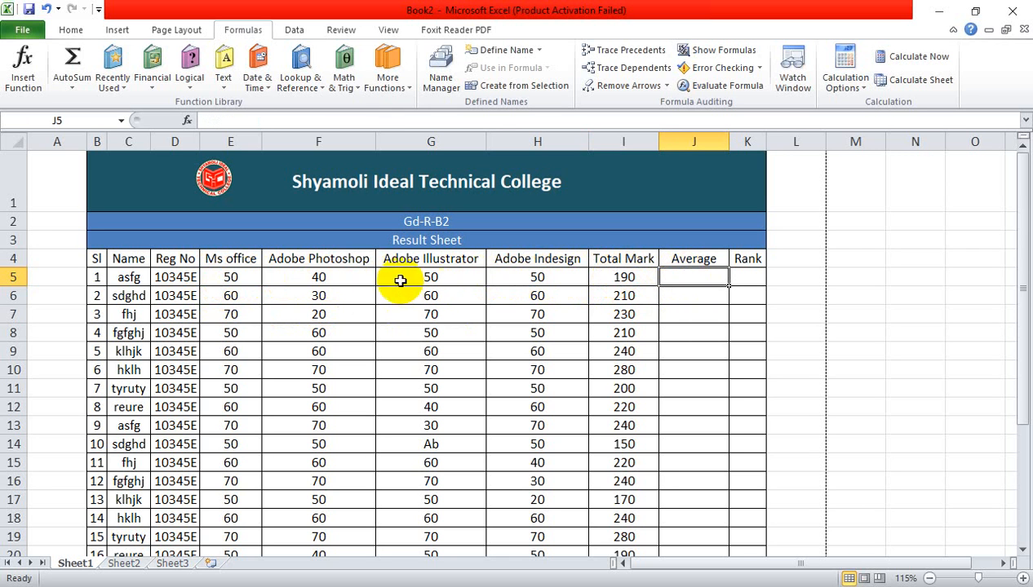
left_click_drag(249, 275, 639, 277)
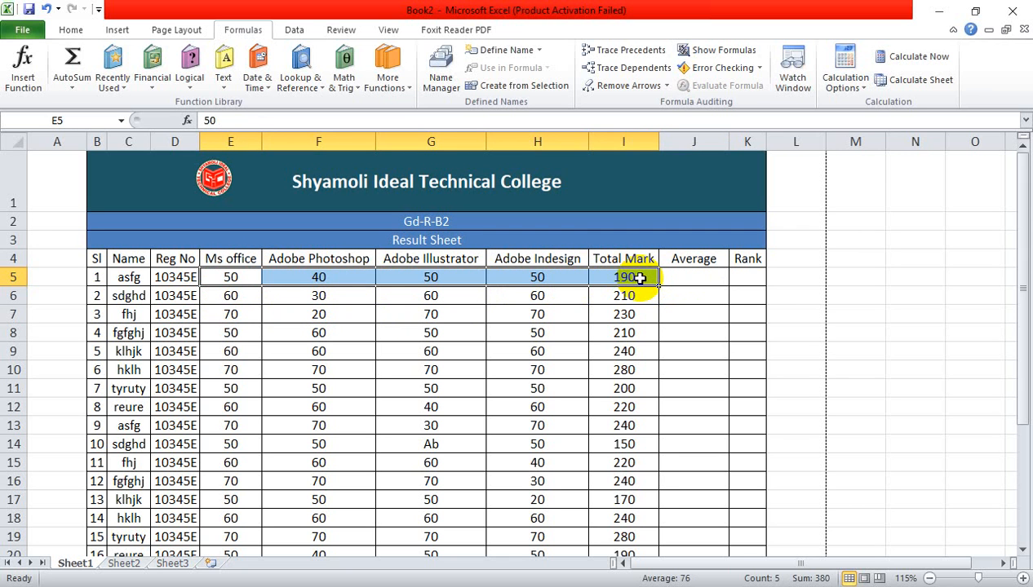
left_click(914, 349)
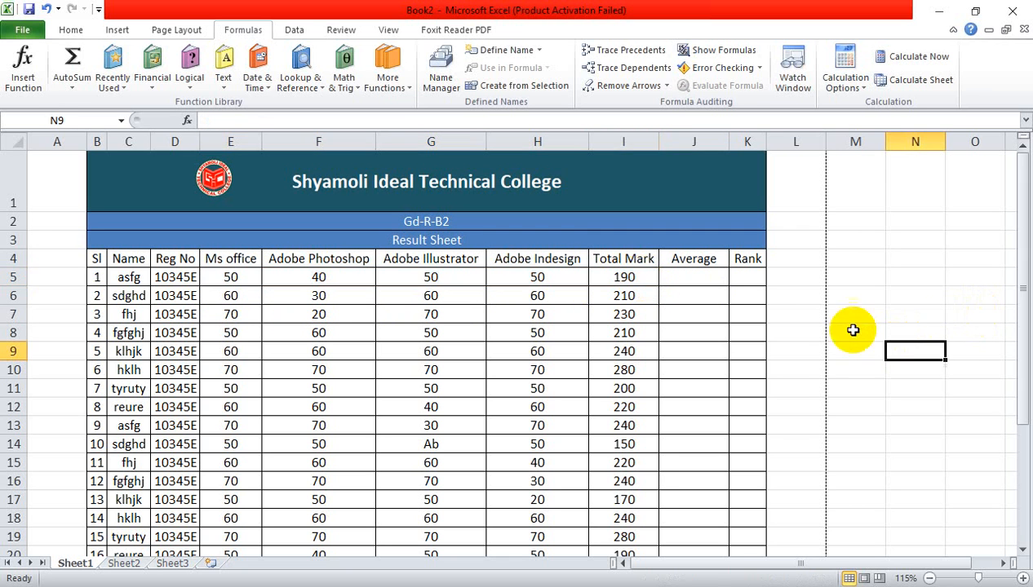
left_click(693, 278)
left_click_drag(253, 276, 535, 274)
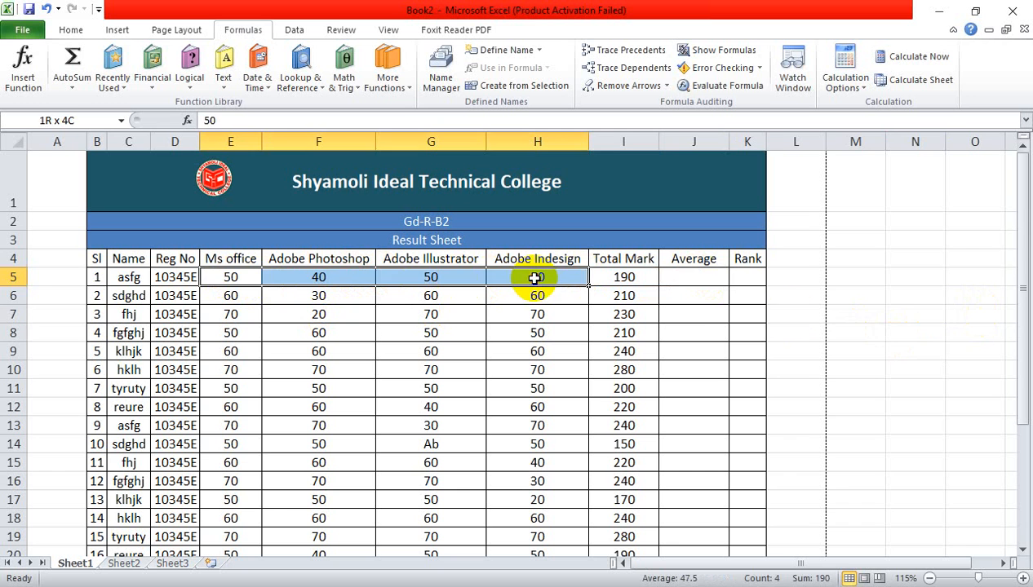
left_click_drag(840, 333, 914, 333)
Calculate the first student's average from the four subject marks by entering =AVERAGE(E5:H5) in J5.
left_click(700, 276)
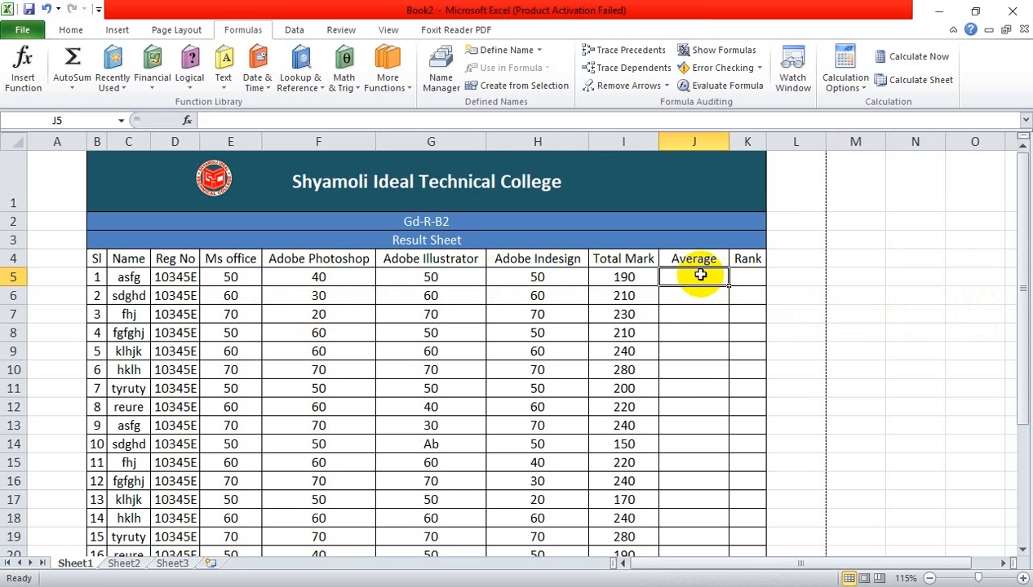
type("=avera")
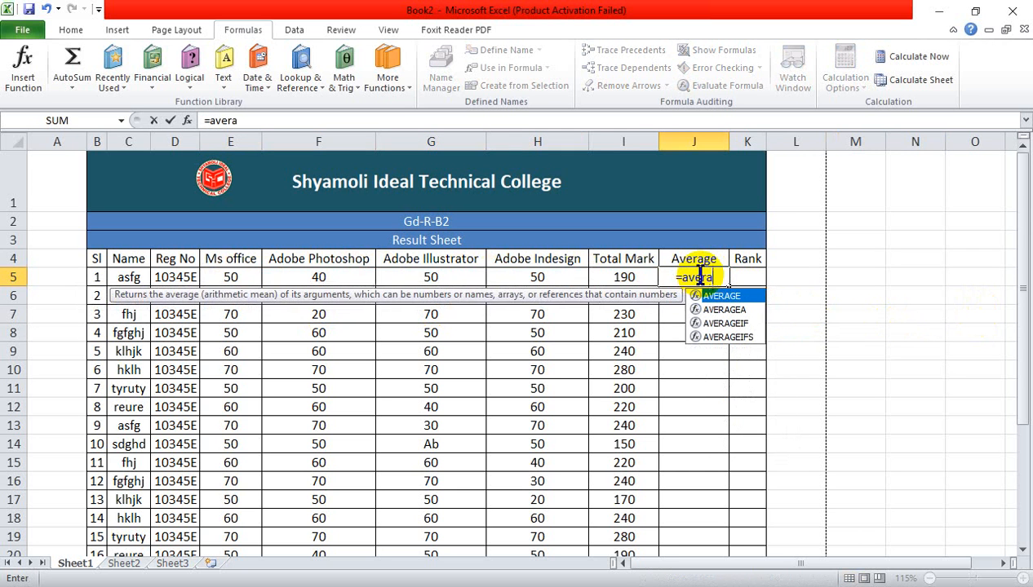
type("ge")
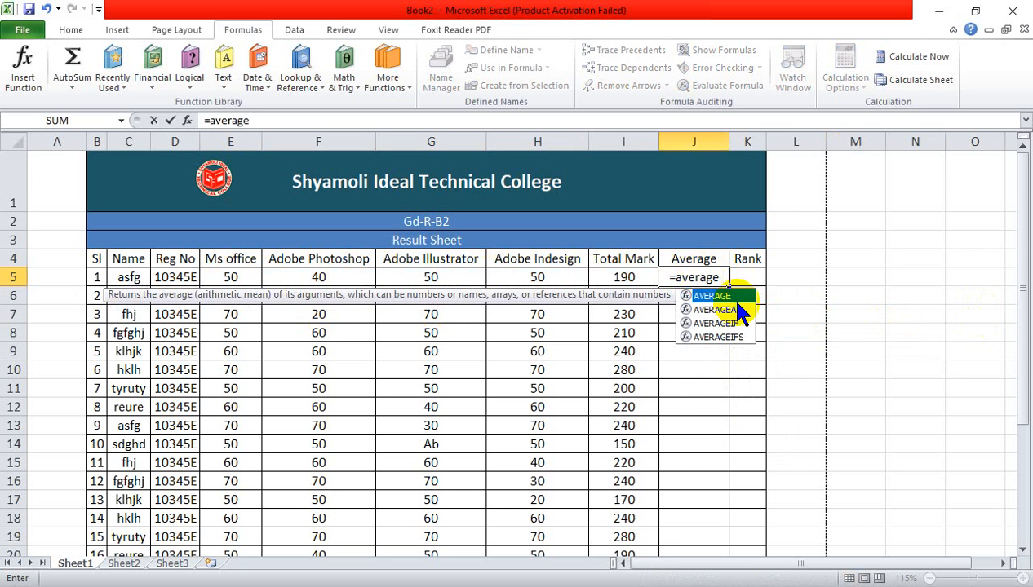
type("(")
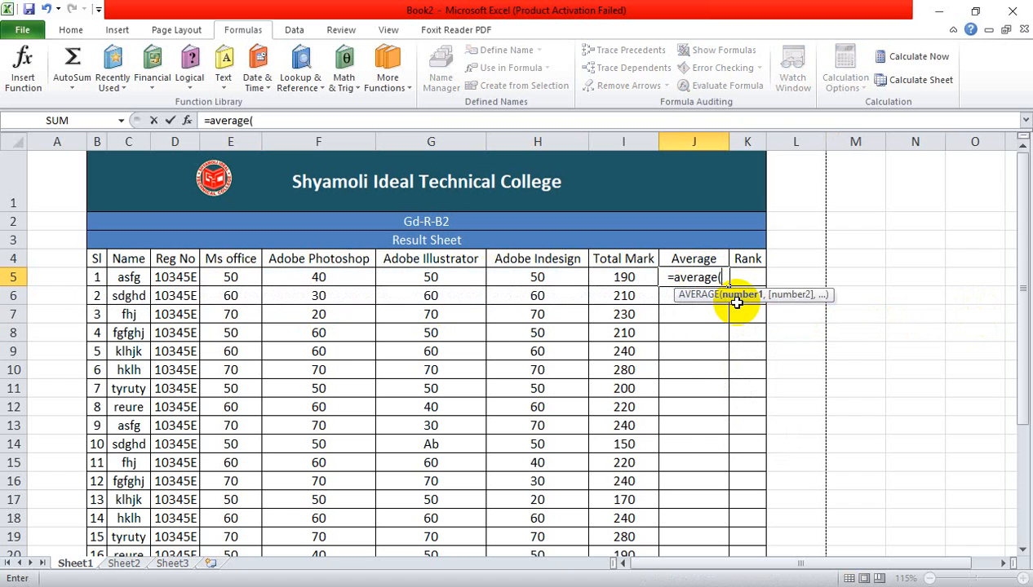
left_click(225, 280)
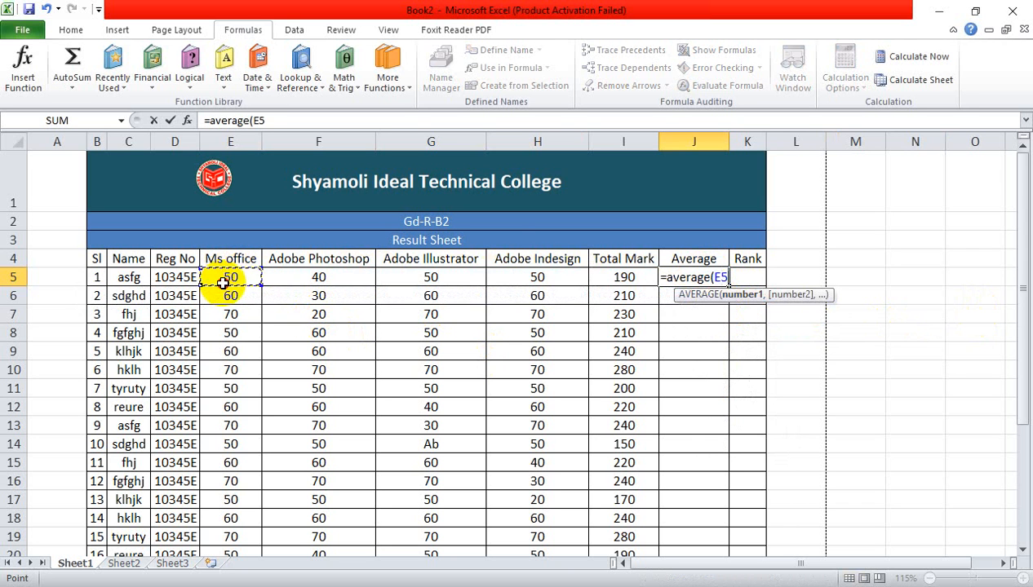
left_click_drag(224, 281, 539, 280)
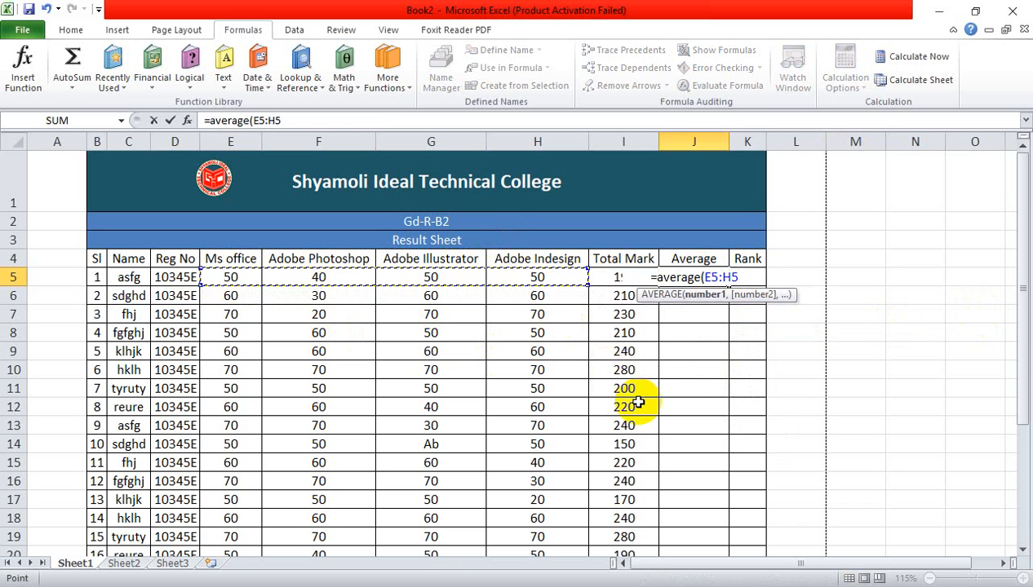
type(")")
key("Return")
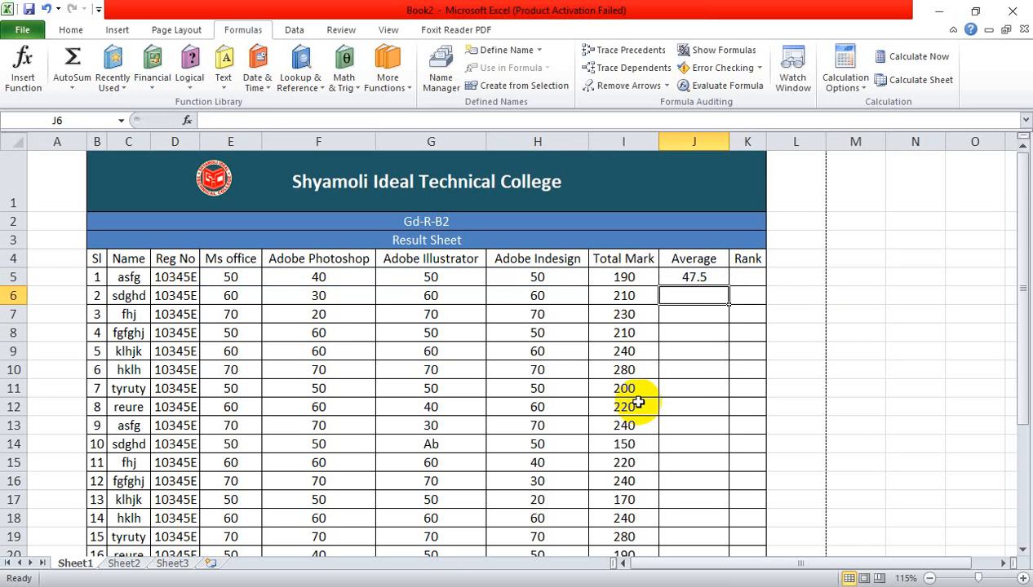
left_click(690, 277)
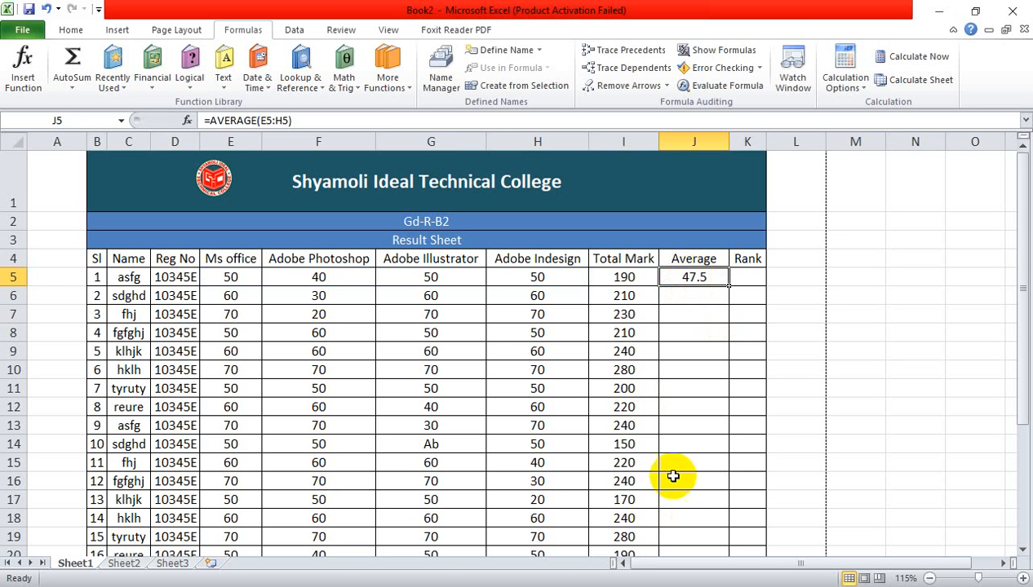
Highlight the absent mark in Adobe Illustrator cell G14 with a dark red fill.
scroll(518, 417, "down", 1)
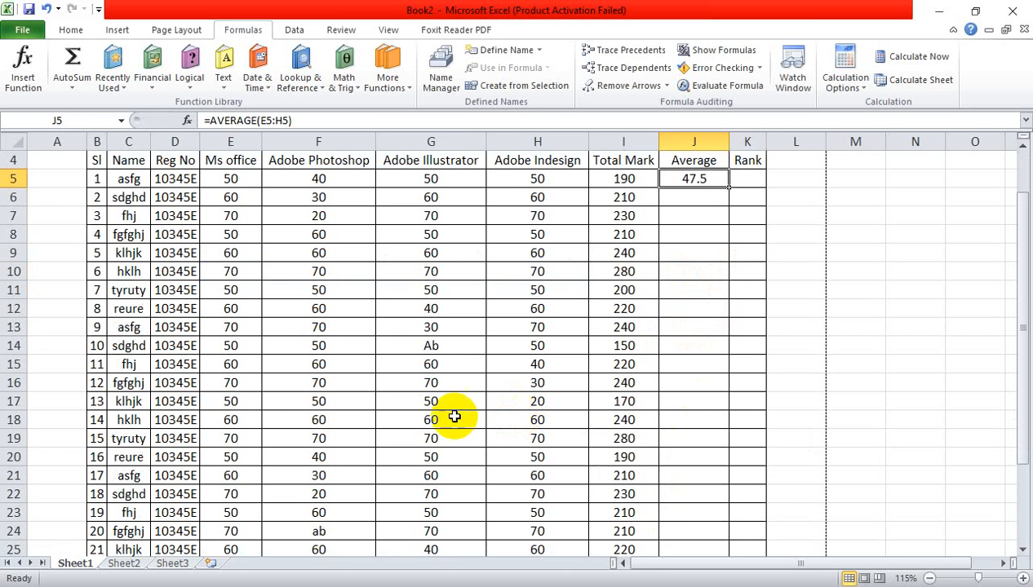
left_click(449, 347)
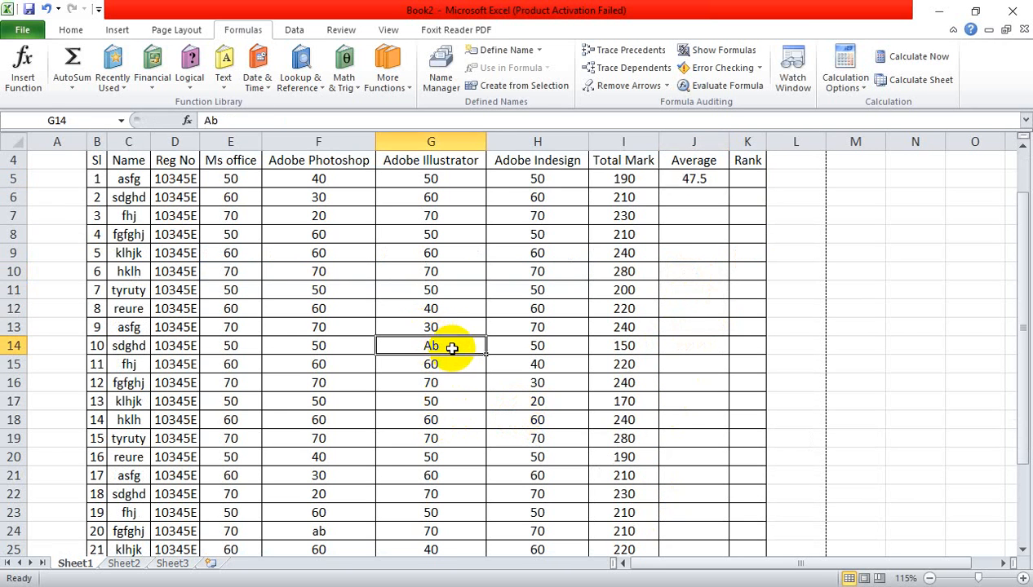
left_click(71, 29)
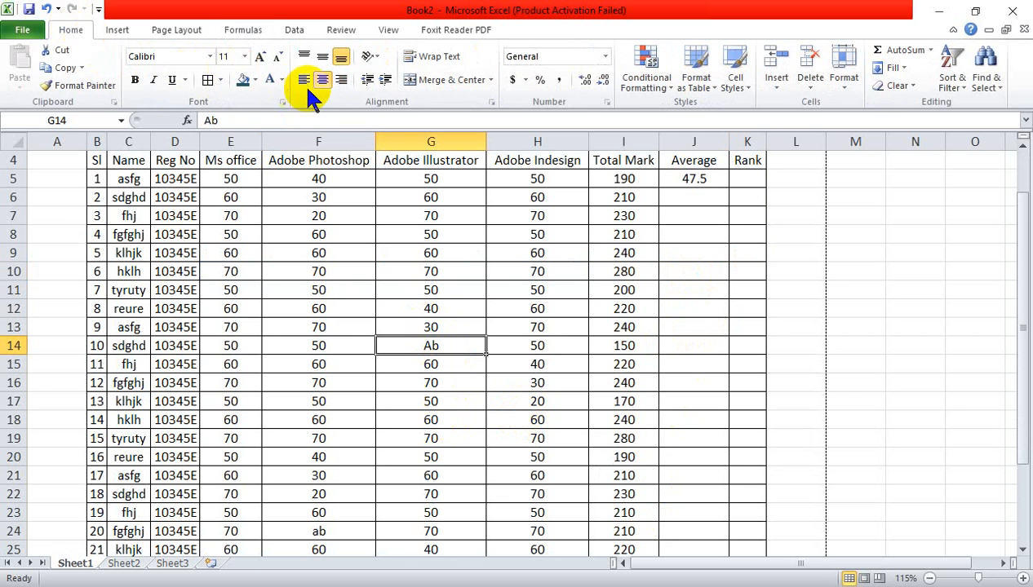
left_click(254, 79)
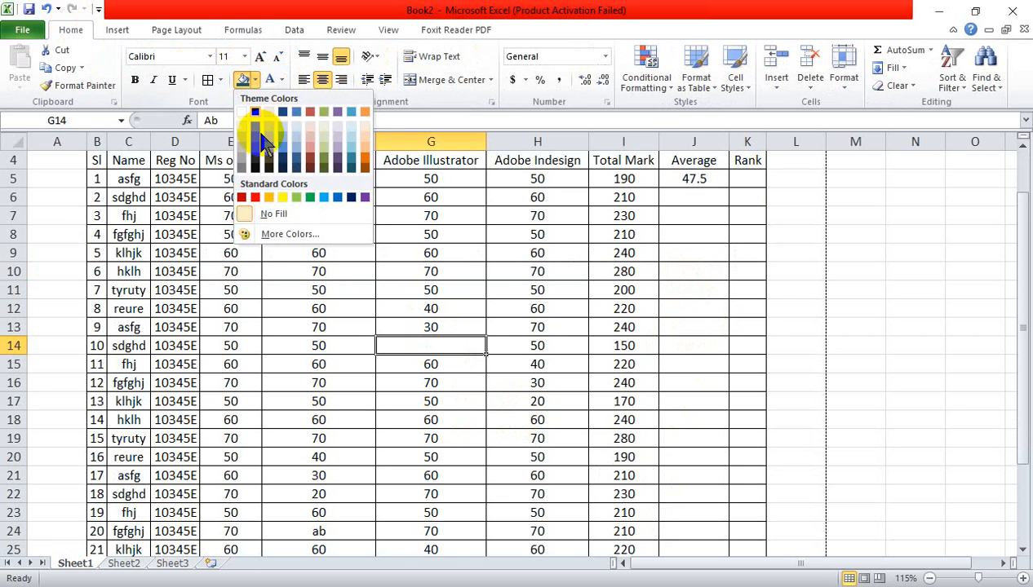
left_click(243, 199)
scroll(485, 425, "down", 2)
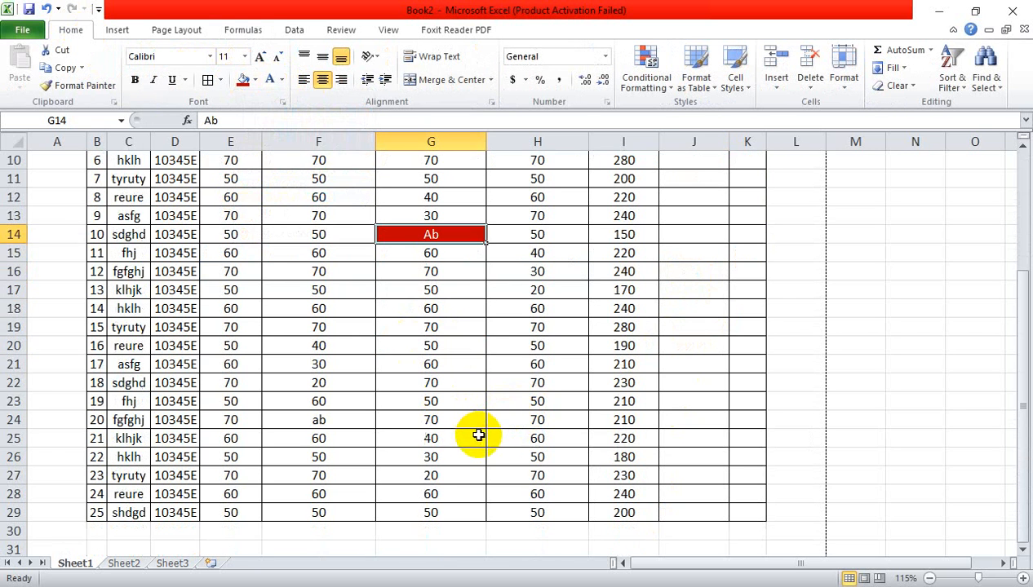
Highlight the absent mark in Adobe Photoshop cell F24 with the dark red fill and white text.
left_click(327, 421)
left_click(245, 79)
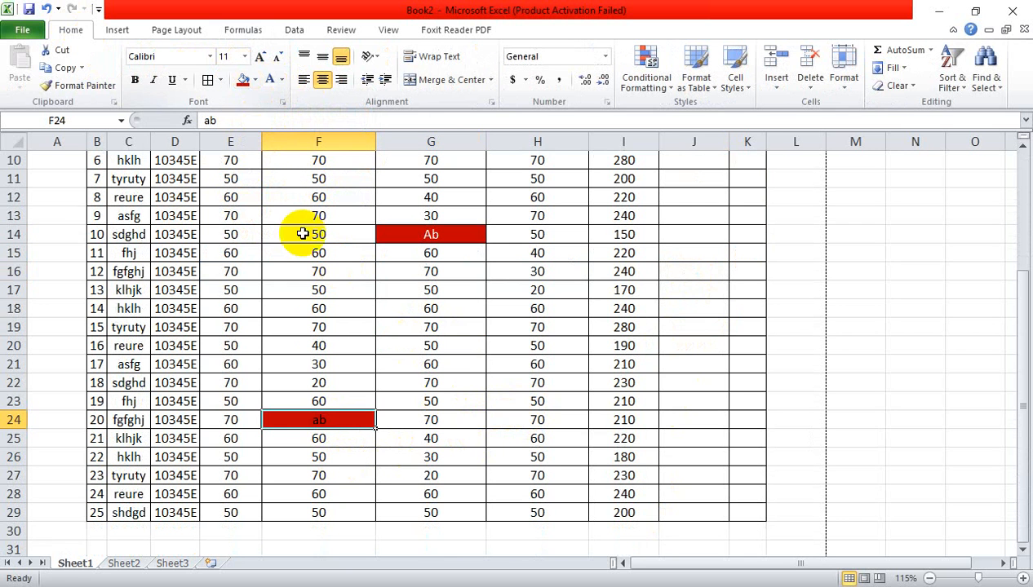
left_click(403, 424)
Fill the AVERAGE formula from J5 down the Average column to J29.
scroll(602, 479, "up", 3)
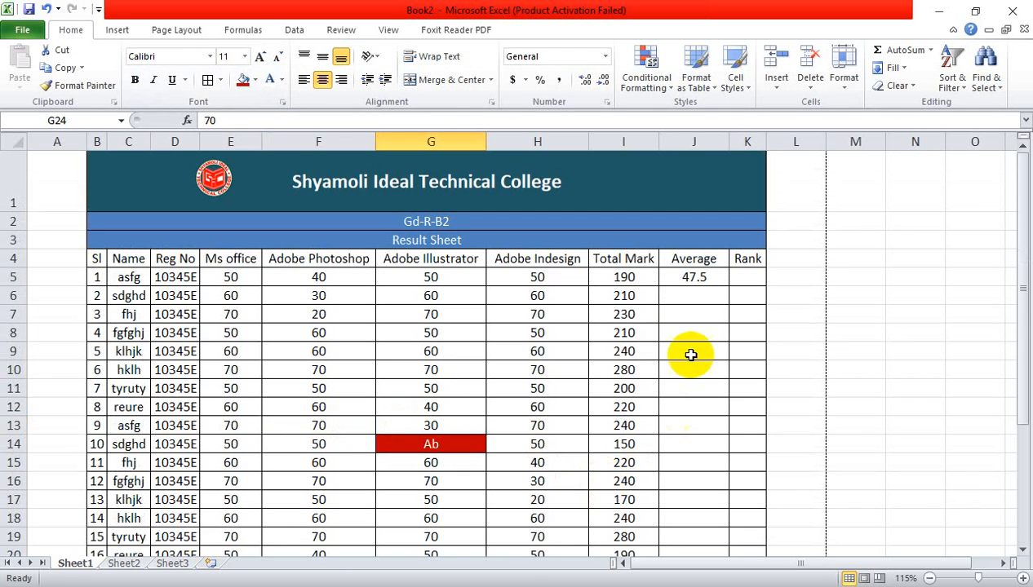
left_click(712, 280)
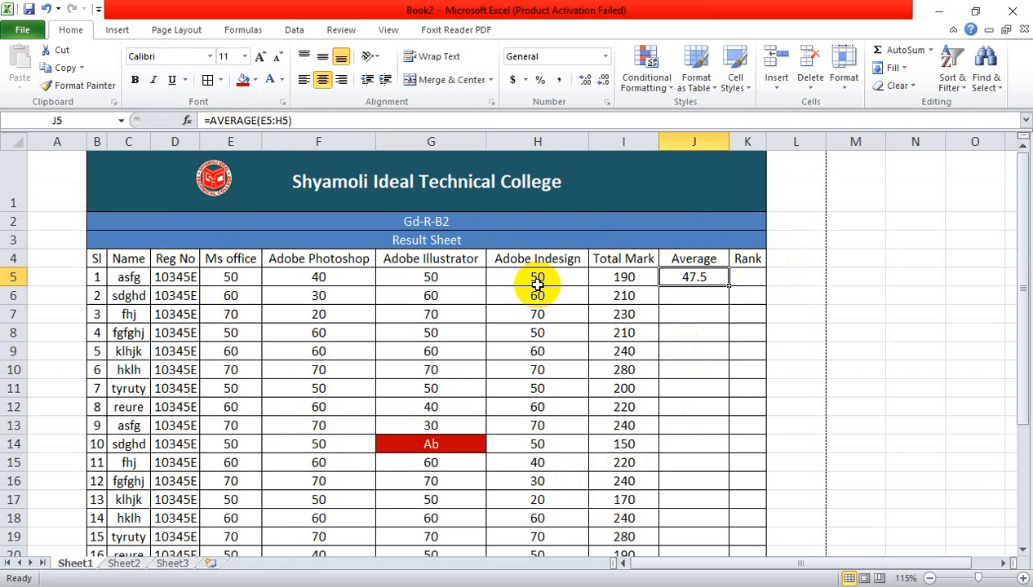
double_click(726, 288)
Check the average of the subject marks in E24:H24 for the absent student in row 24.
scroll(717, 369, "down", 5)
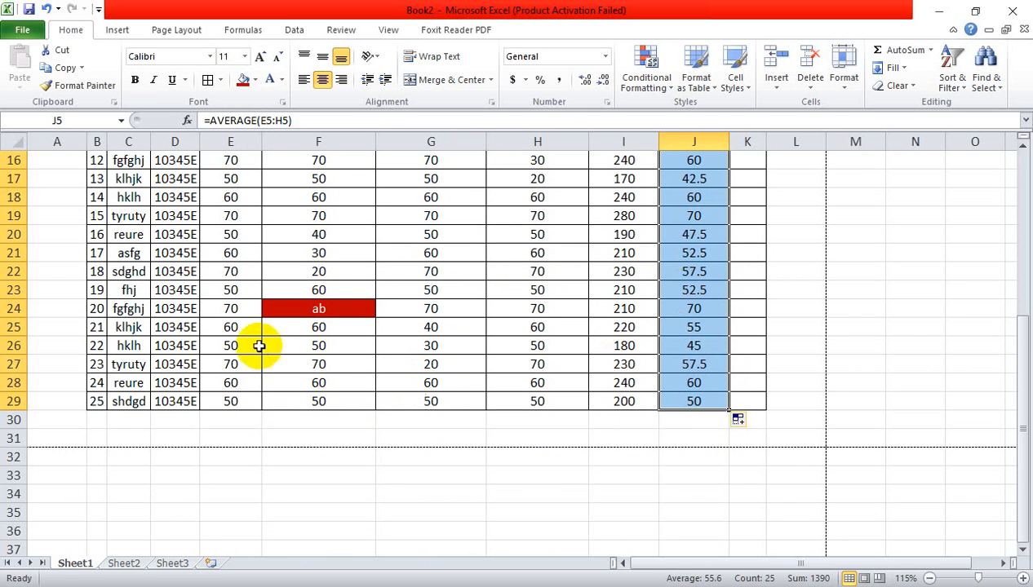
left_click(234, 310)
left_click_drag(412, 296, 566, 318)
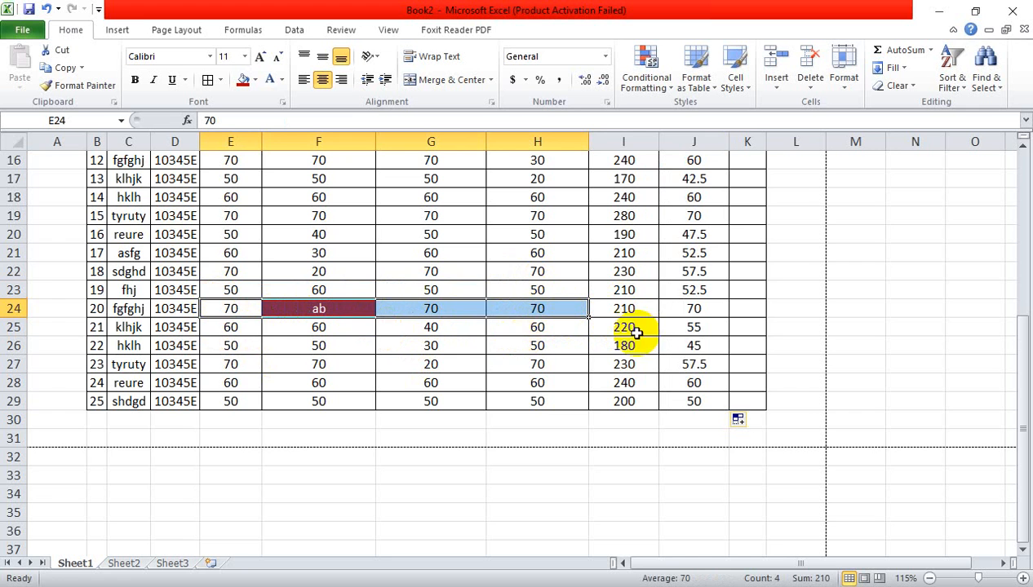
Switch to Calculator and divide the row 24 student's total mark of 210 by 4.
key("super")
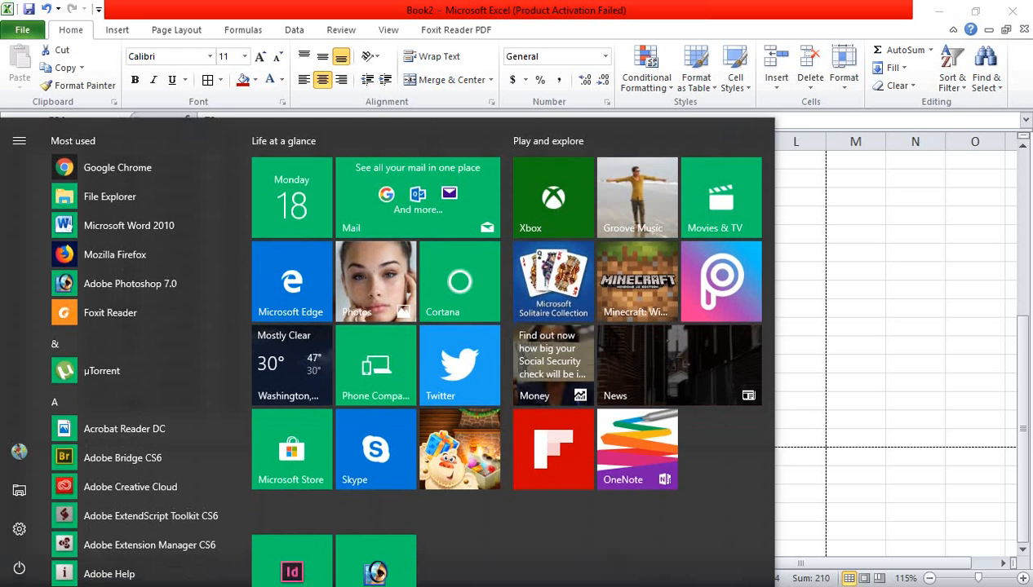
type("cal")
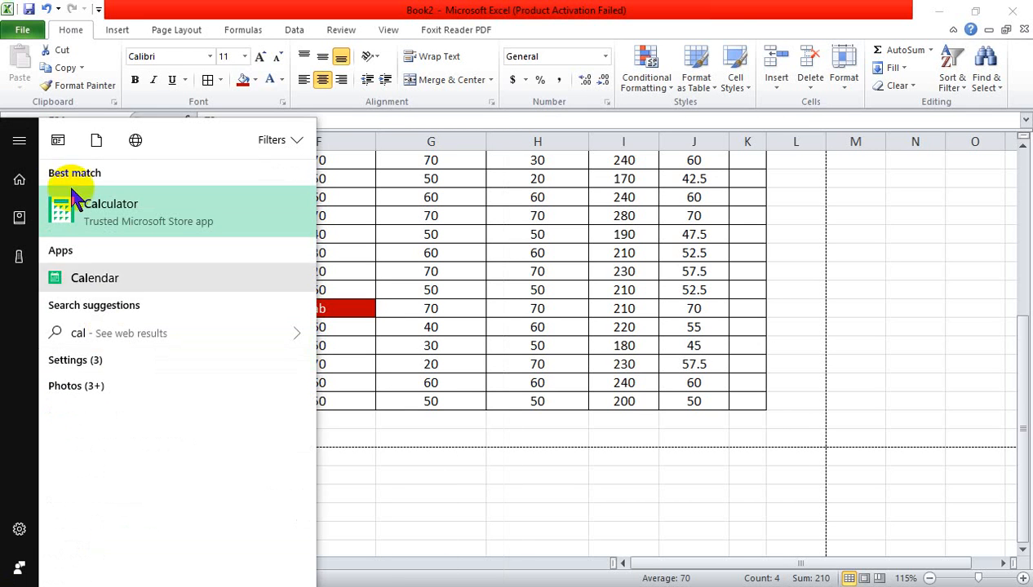
left_click(72, 212)
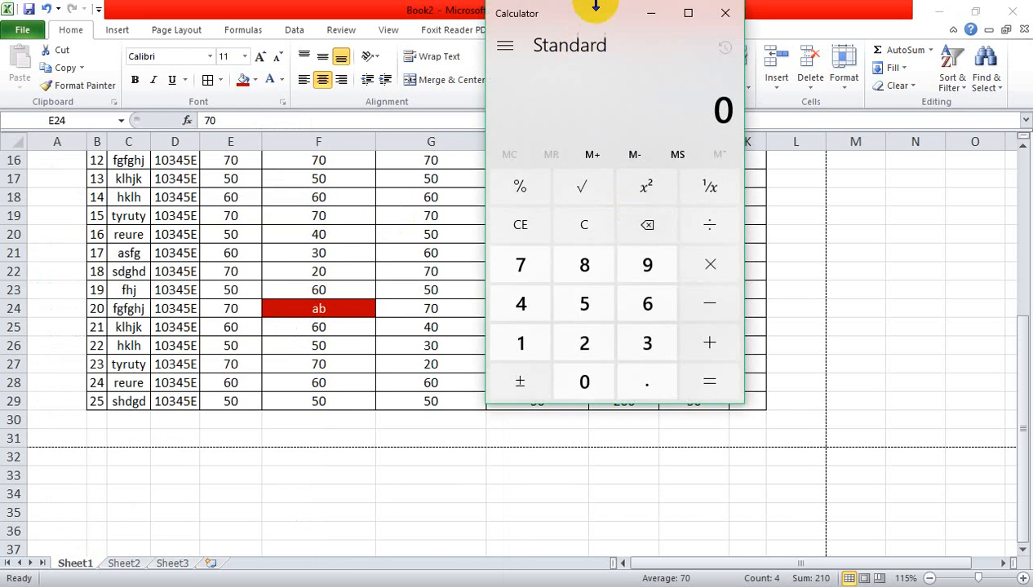
left_click_drag(609, 14, 152, 98)
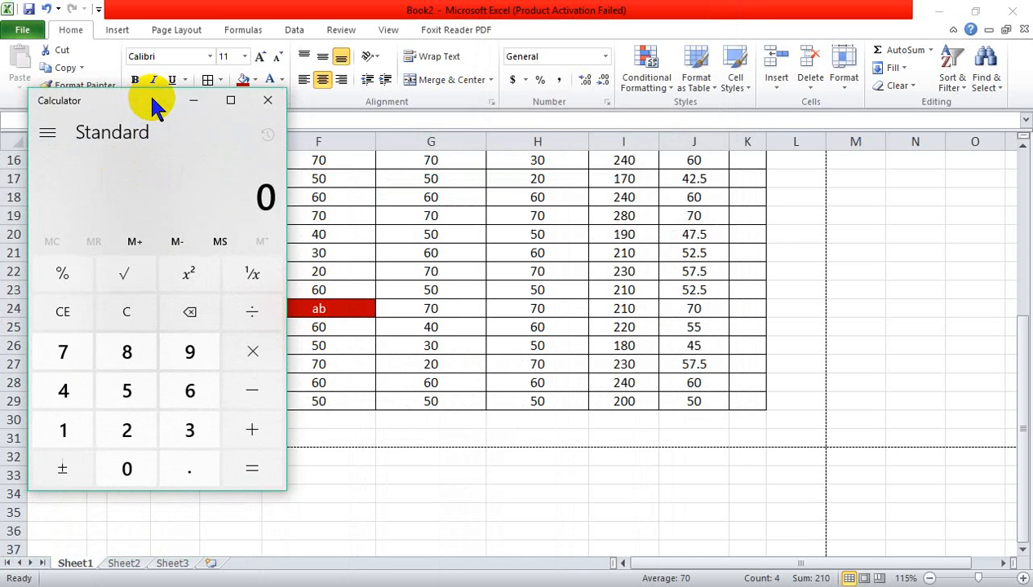
type("210")
key("slash")
left_click(174, 173)
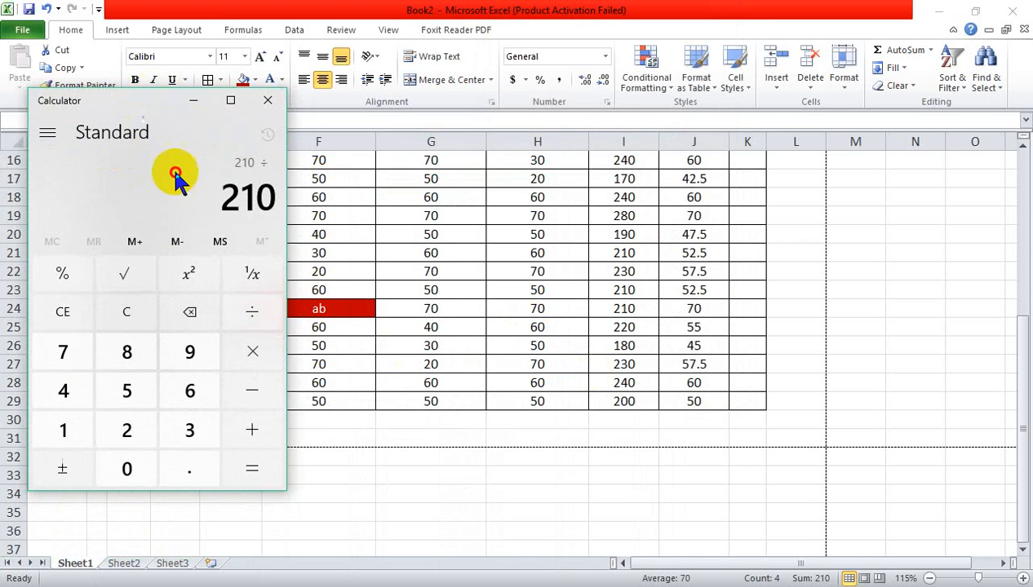
left_click_drag(177, 171, 496, 406)
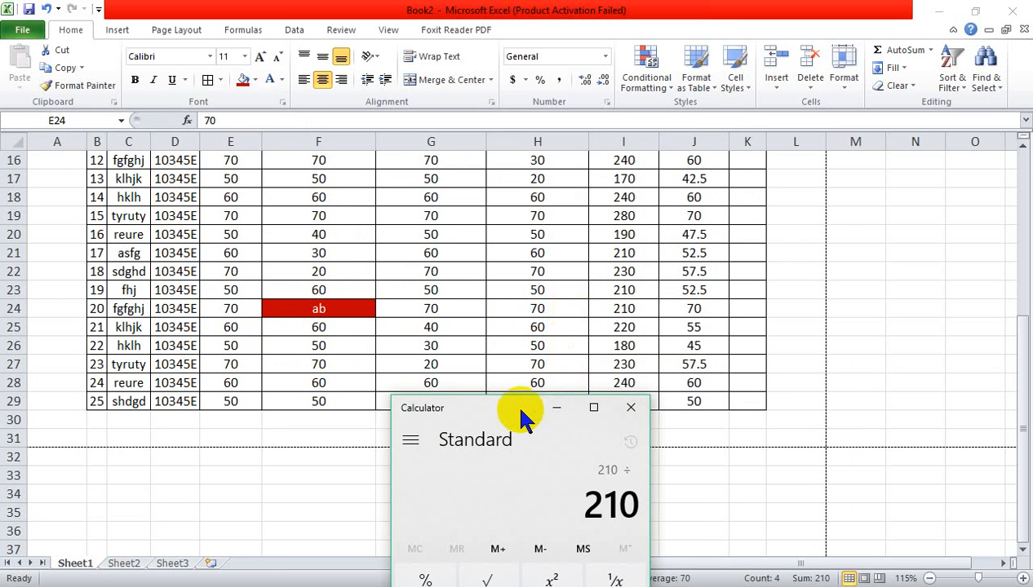
left_click_drag(522, 418, 516, 169)
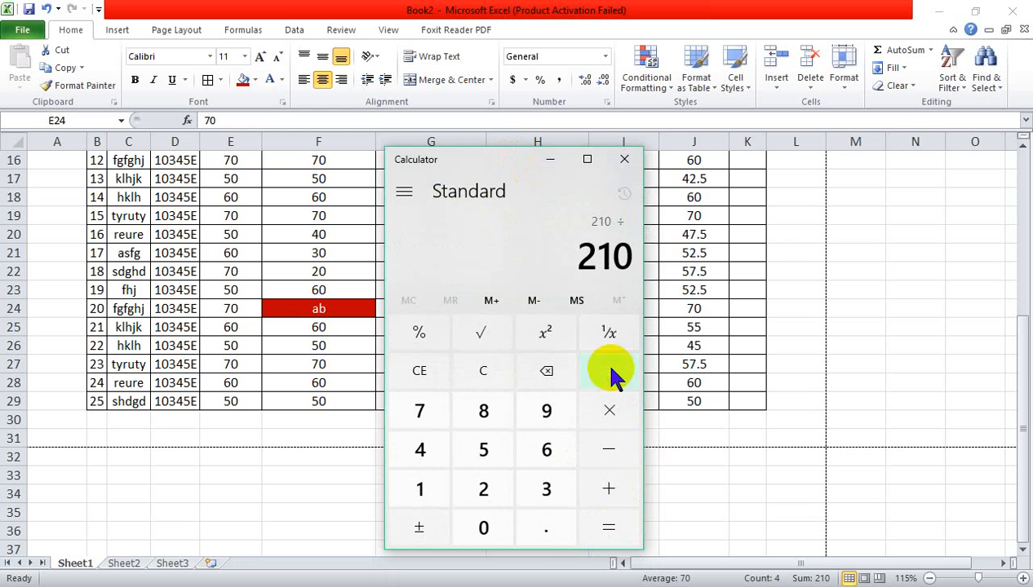
left_click(437, 461)
left_click(608, 529)
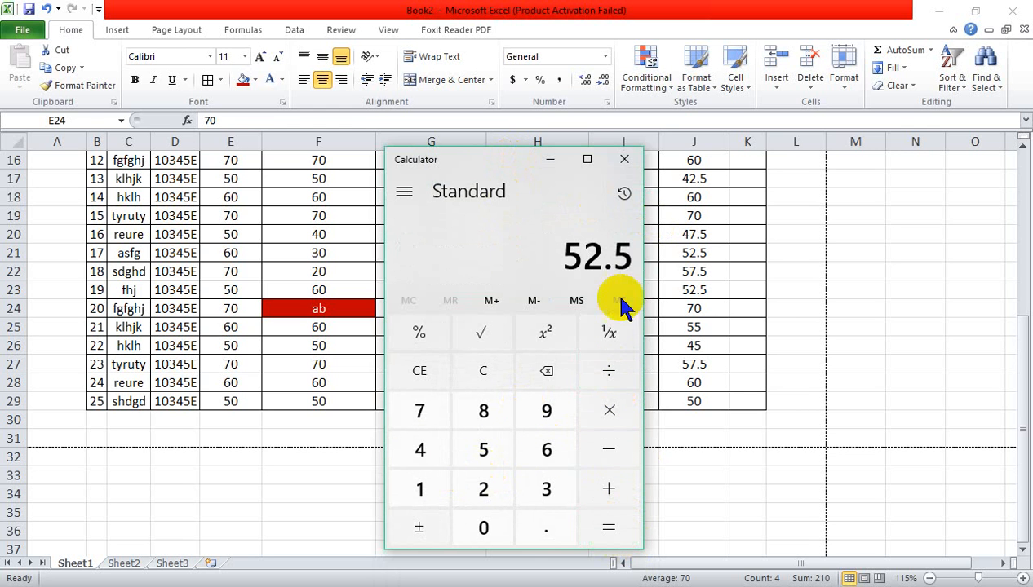
Minimize Calculator and inspect the average formula in J24 and the absent mark in F24.
left_click(551, 159)
left_click(697, 312)
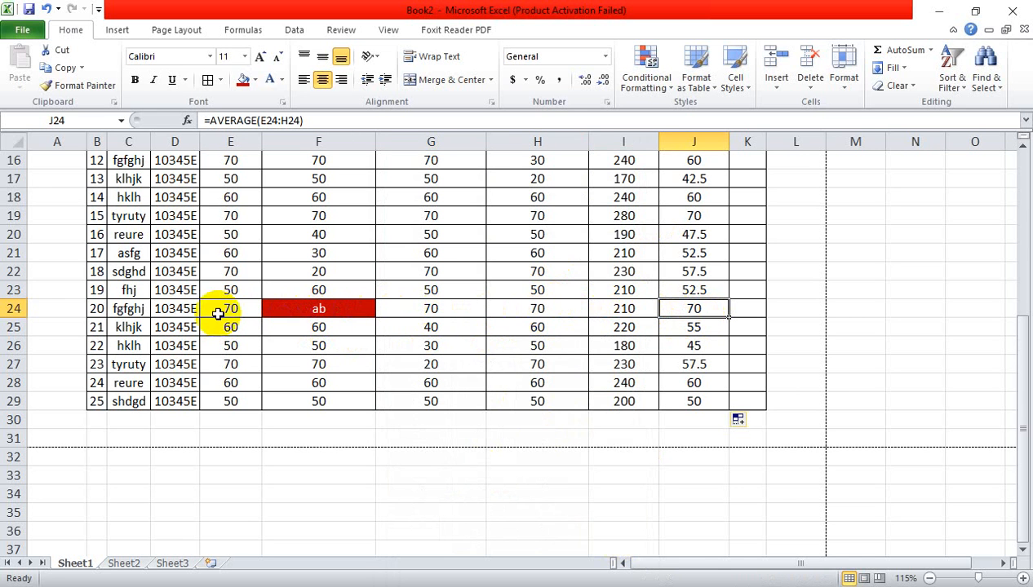
left_click(322, 311)
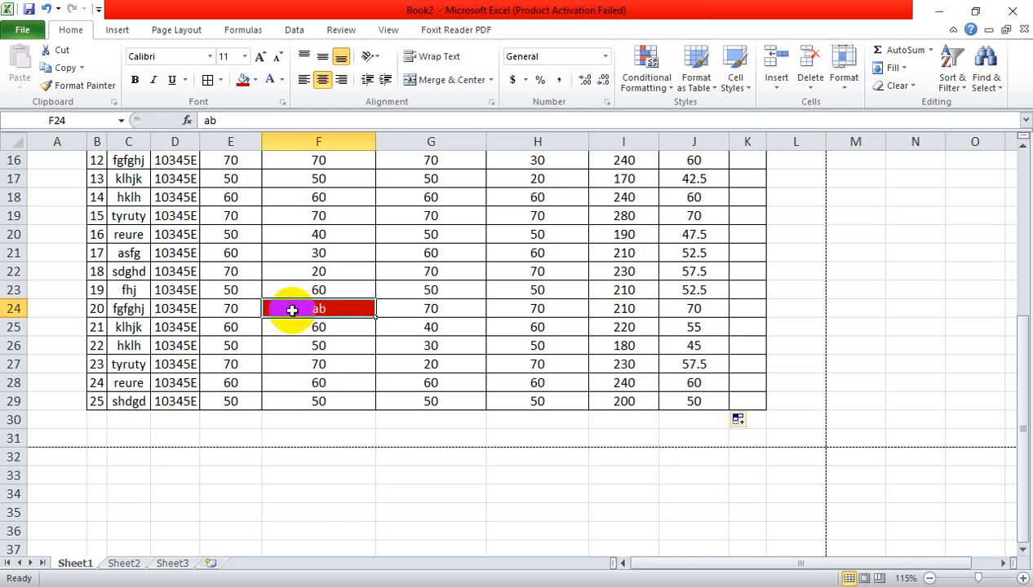
Change the first student's average formula in J5 to =AVERAGEA(E5:H5) so absences count as zero.
scroll(710, 237, "up", 5)
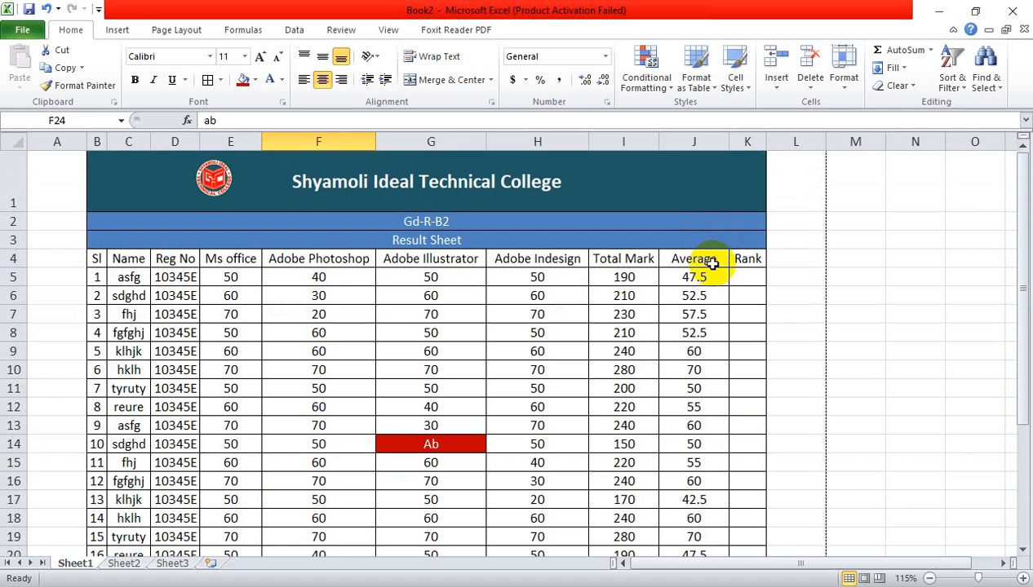
left_click(711, 278)
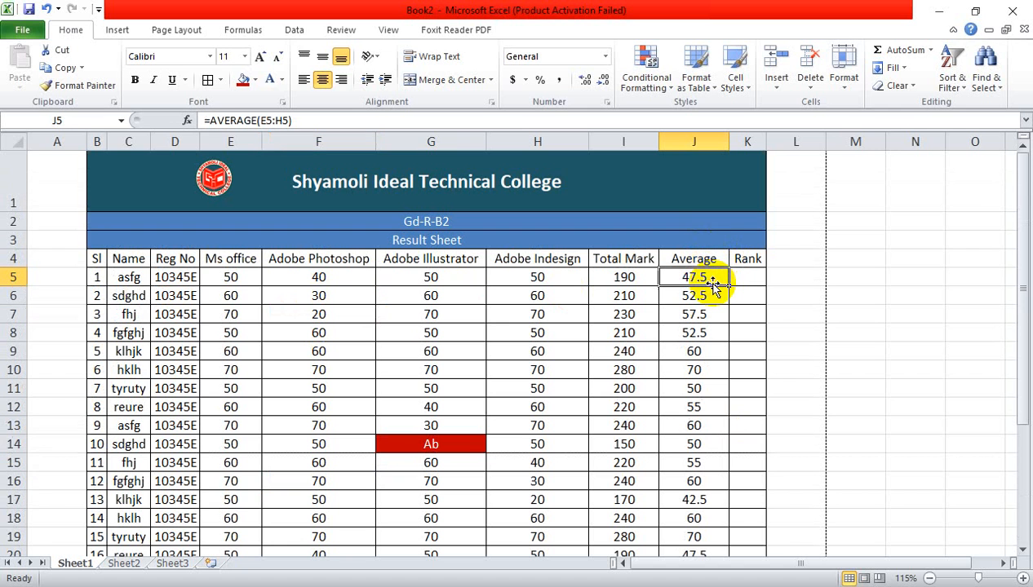
left_click(257, 122)
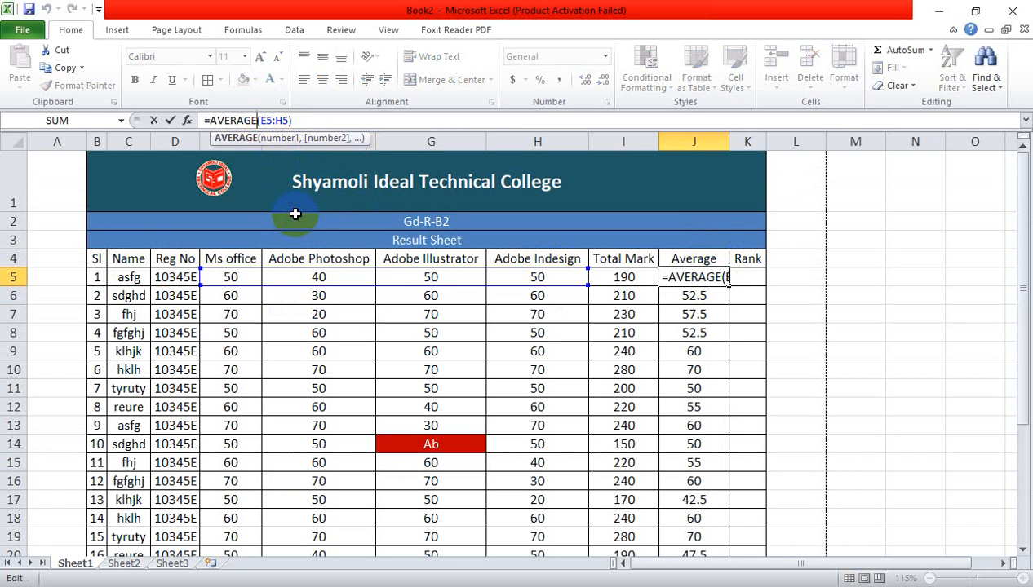
type("a")
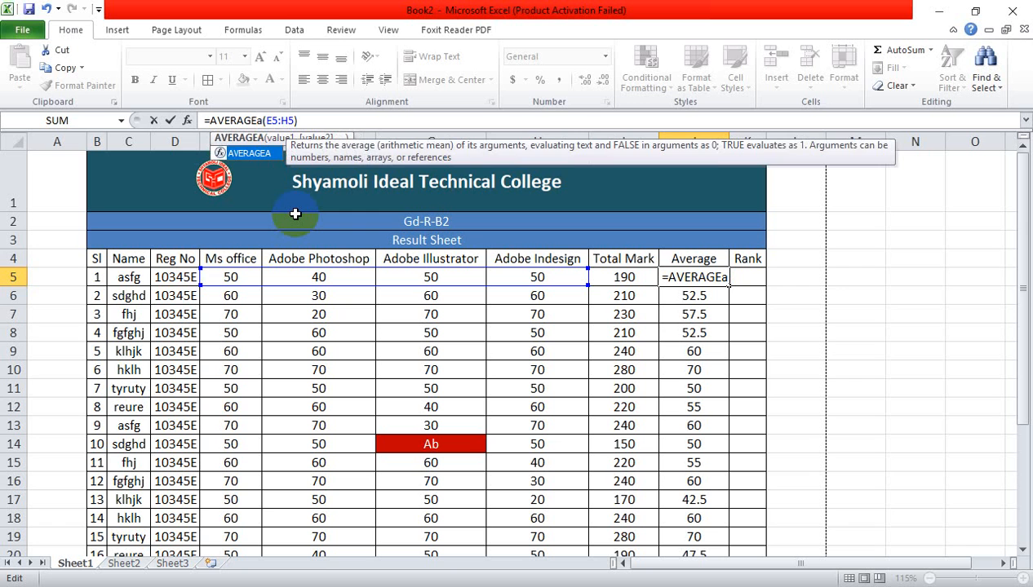
key("BackSpace")
type("A")
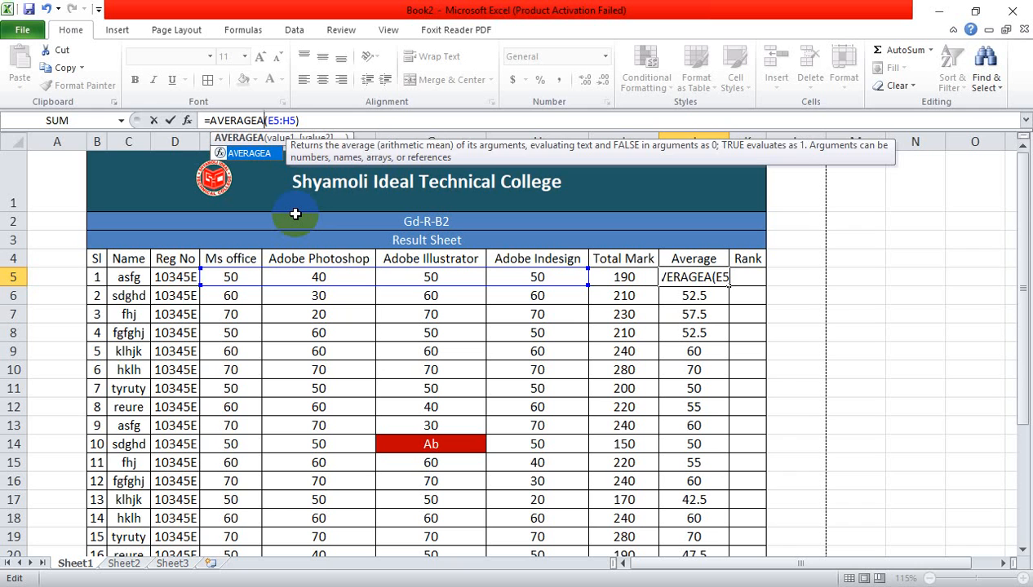
key("Return")
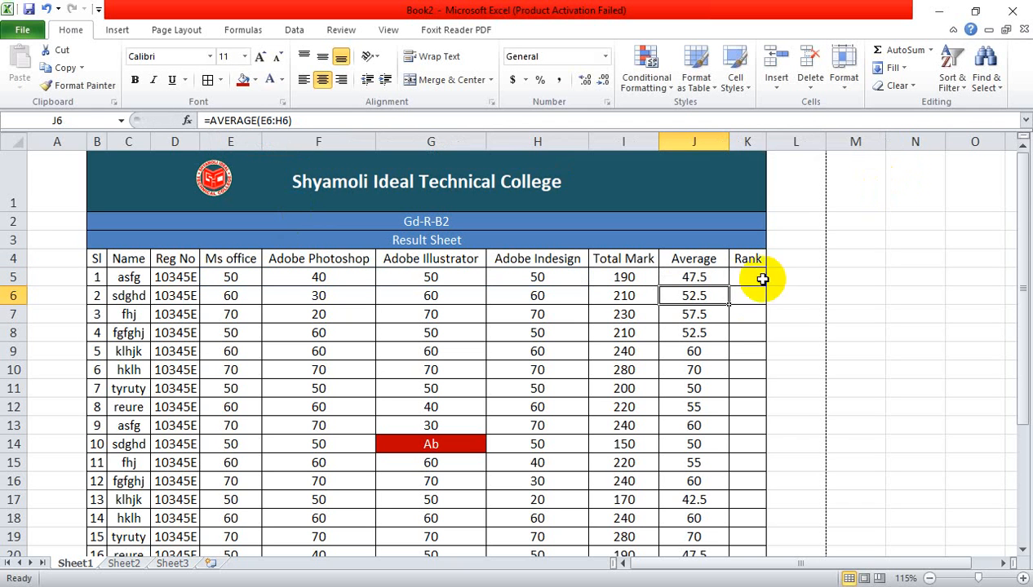
Fill the AVERAGEA formula from J5 down to J29 and check the formula in J24.
left_click(706, 278)
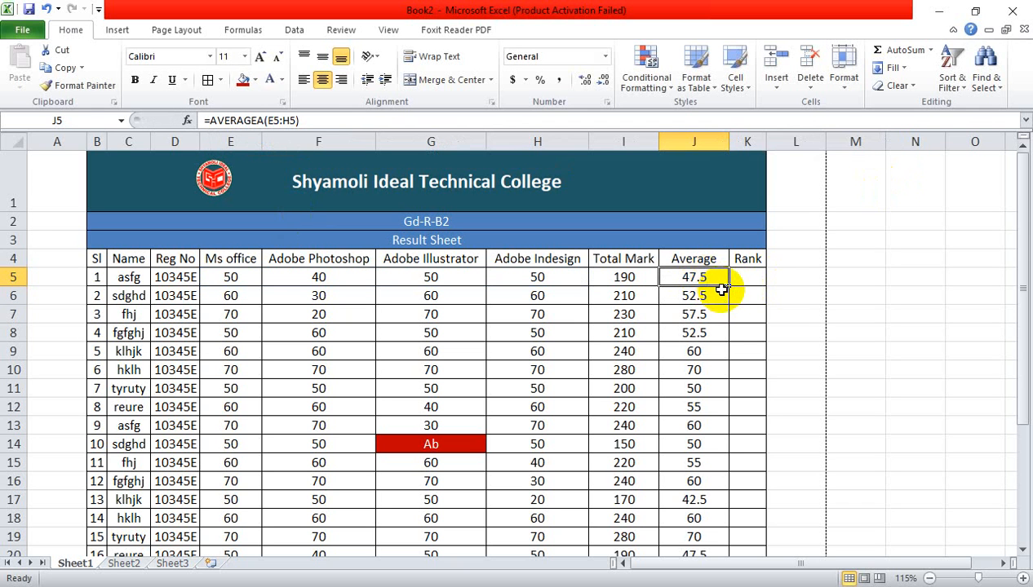
double_click(728, 286)
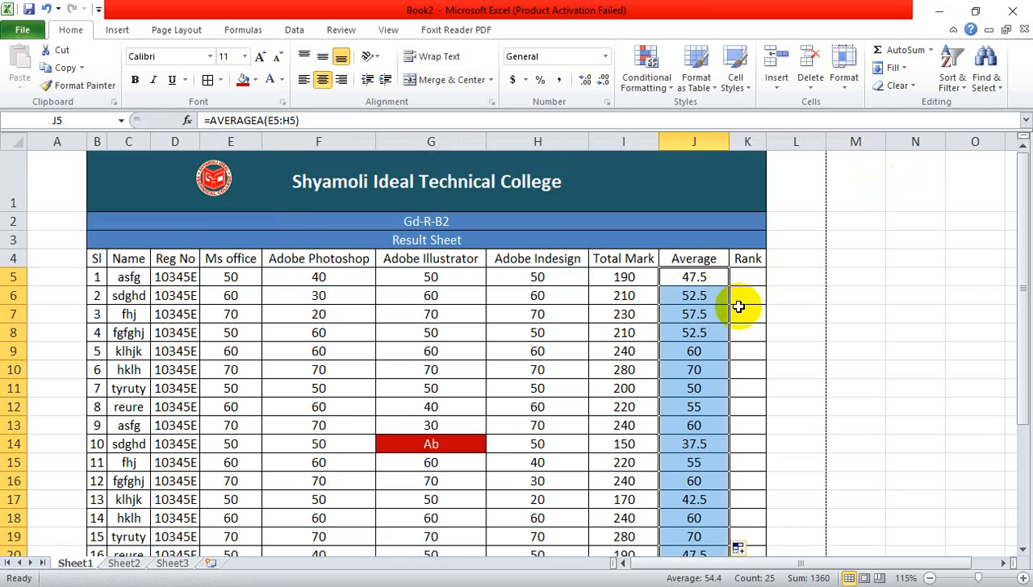
scroll(733, 304, "down", 2)
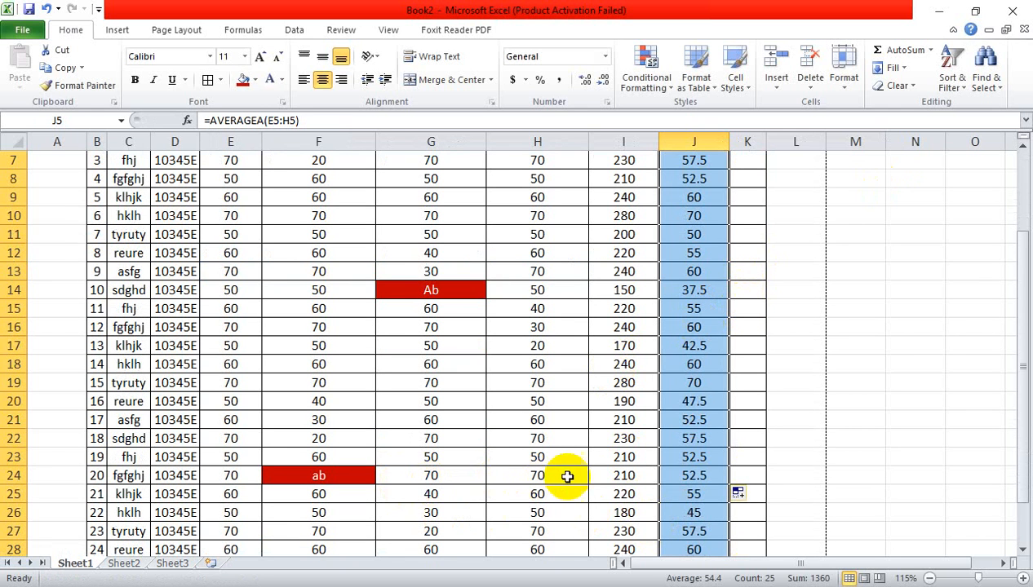
left_click(671, 478)
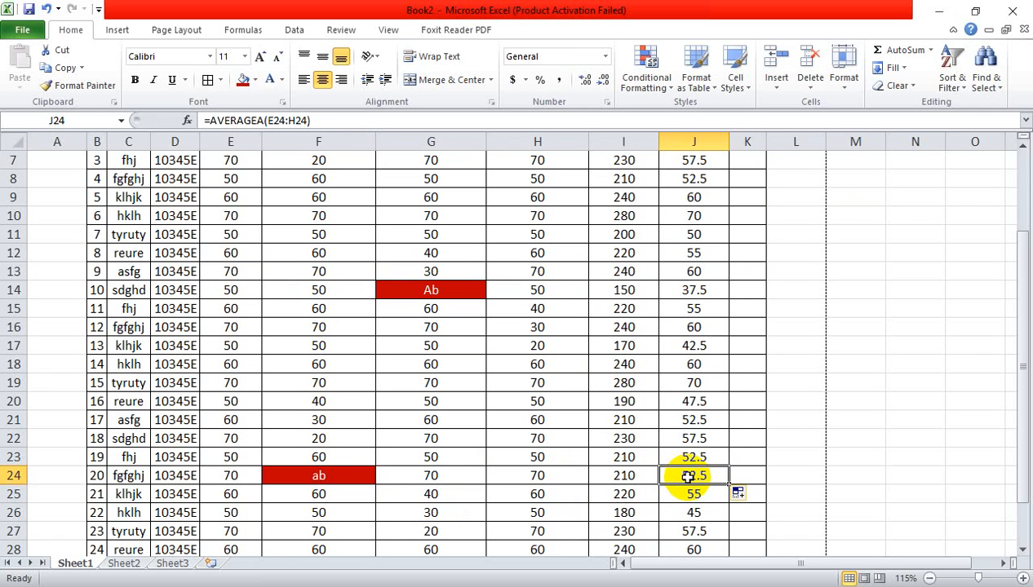
Start a RANK formula in K5 with the first student's total mark I5 as number and I5:I29 as reference range.
scroll(767, 351, "up", 2)
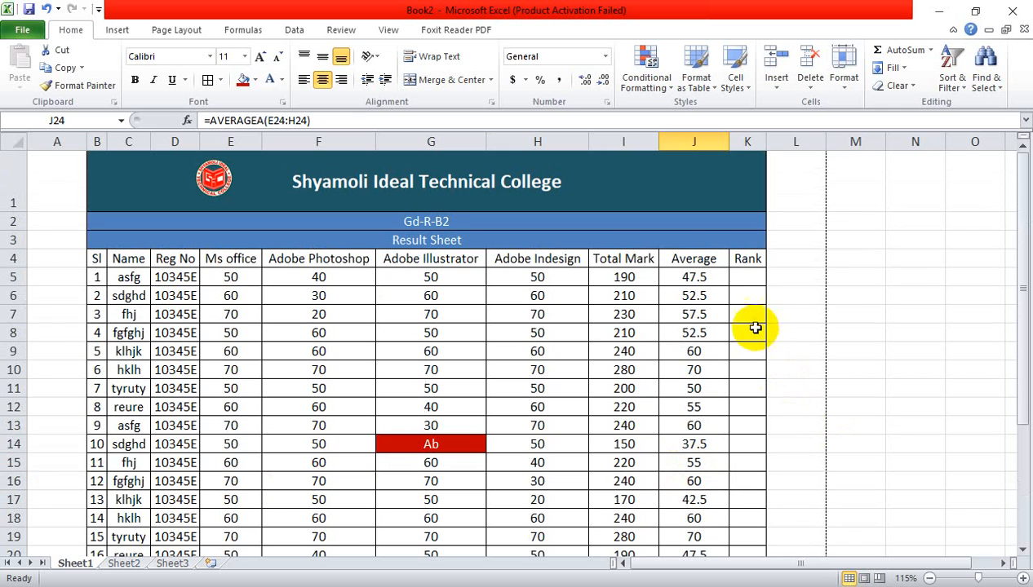
left_click(752, 278)
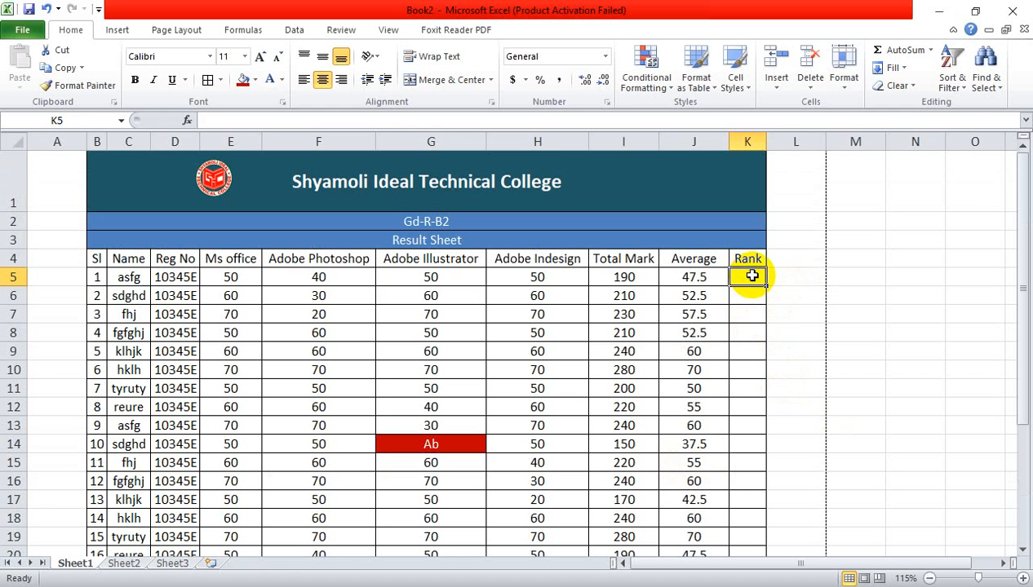
type("=ra")
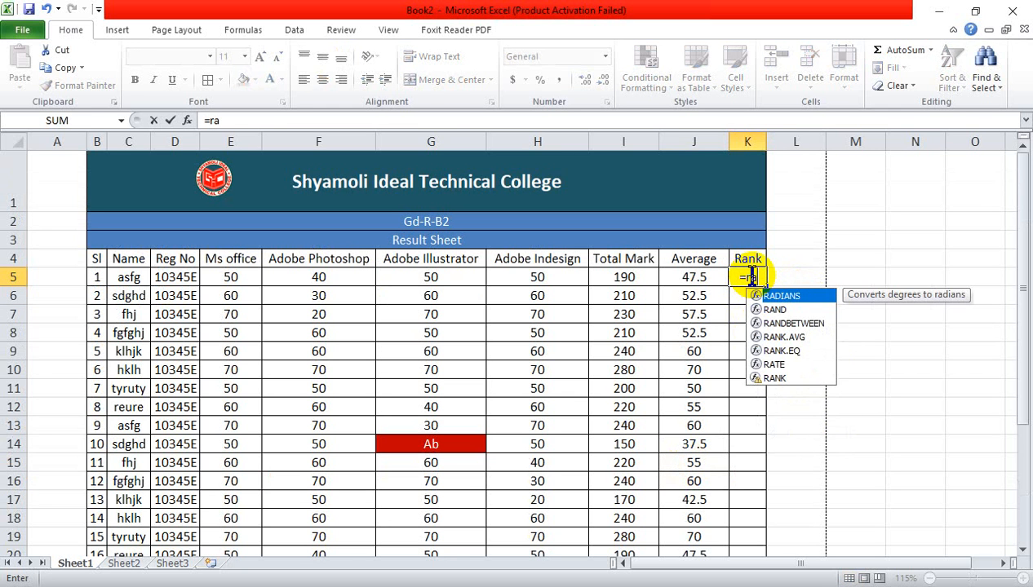
type("nk")
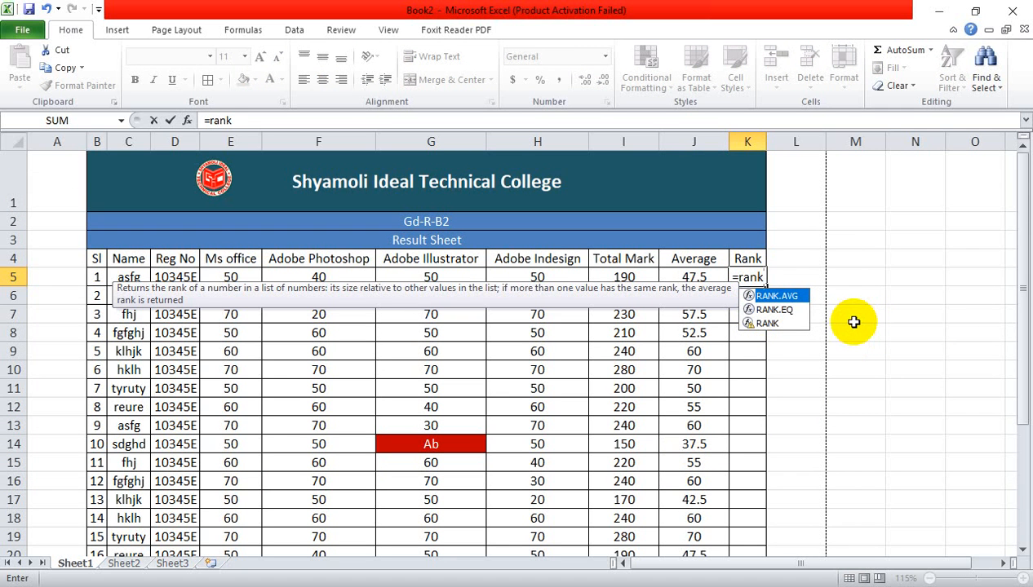
type("(")
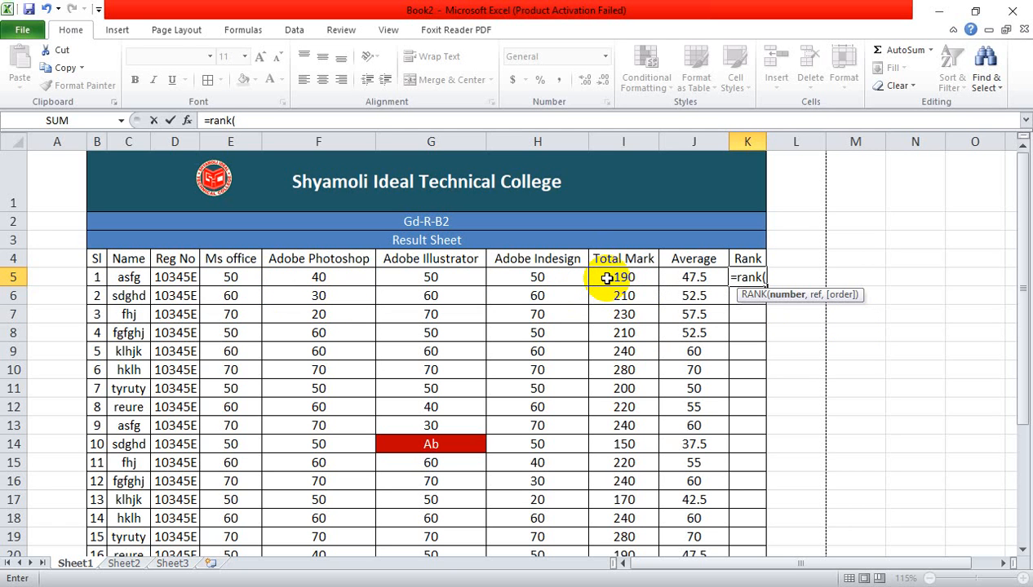
left_click(636, 279)
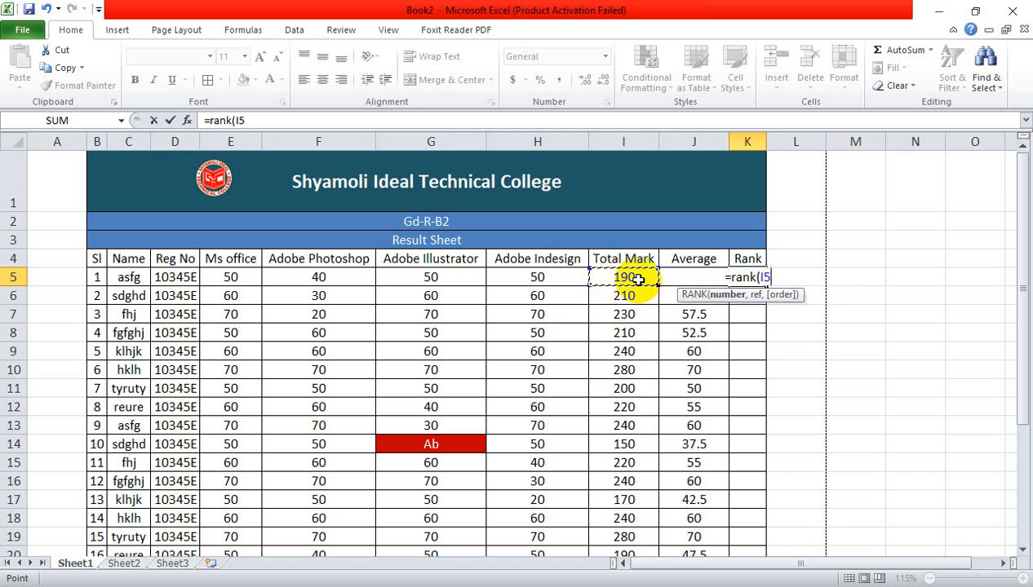
type(",")
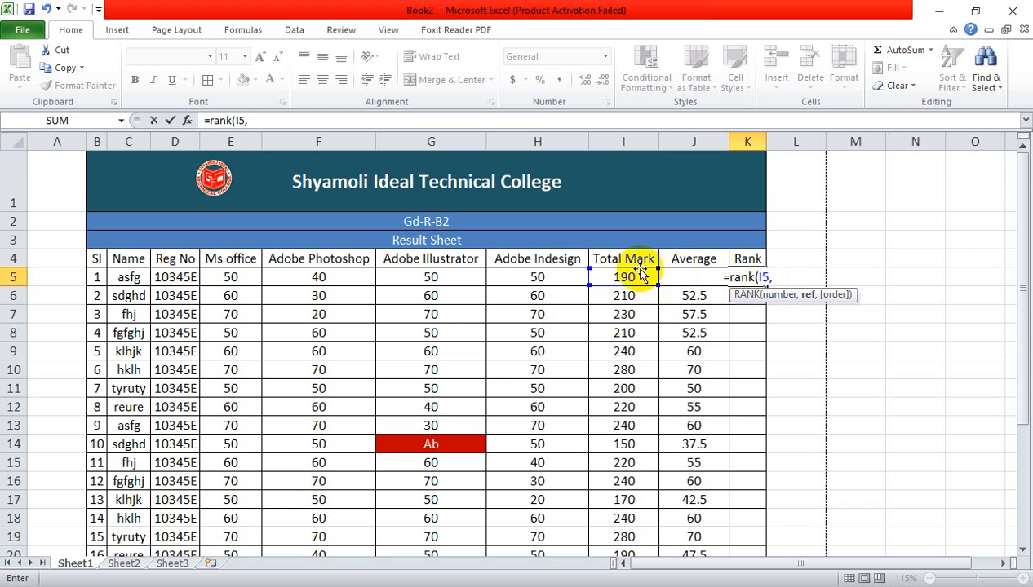
left_click_drag(635, 277, 636, 512)
scroll(828, 326, "up", 3)
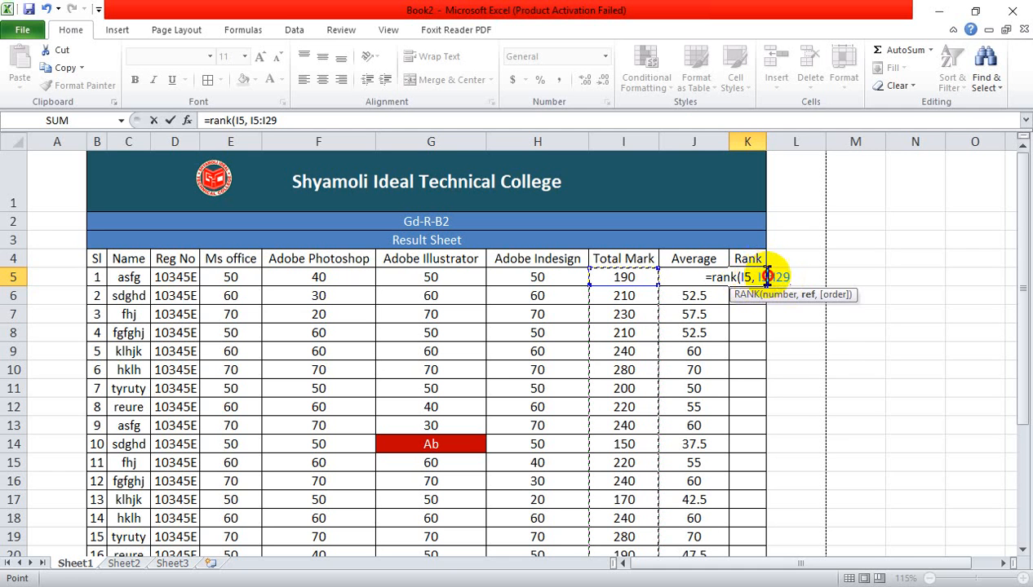
left_click_drag(758, 278, 795, 295)
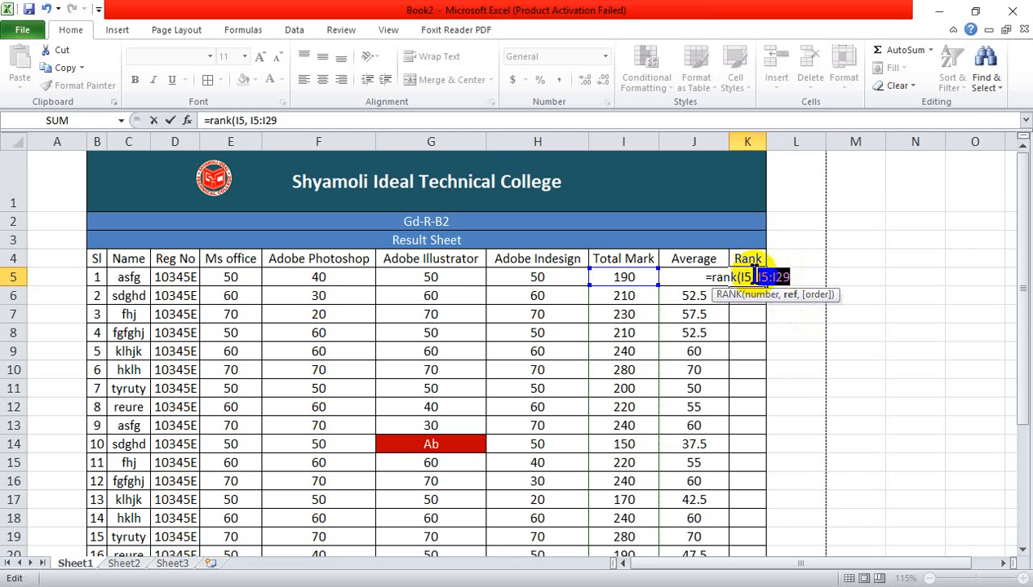
left_click(776, 279)
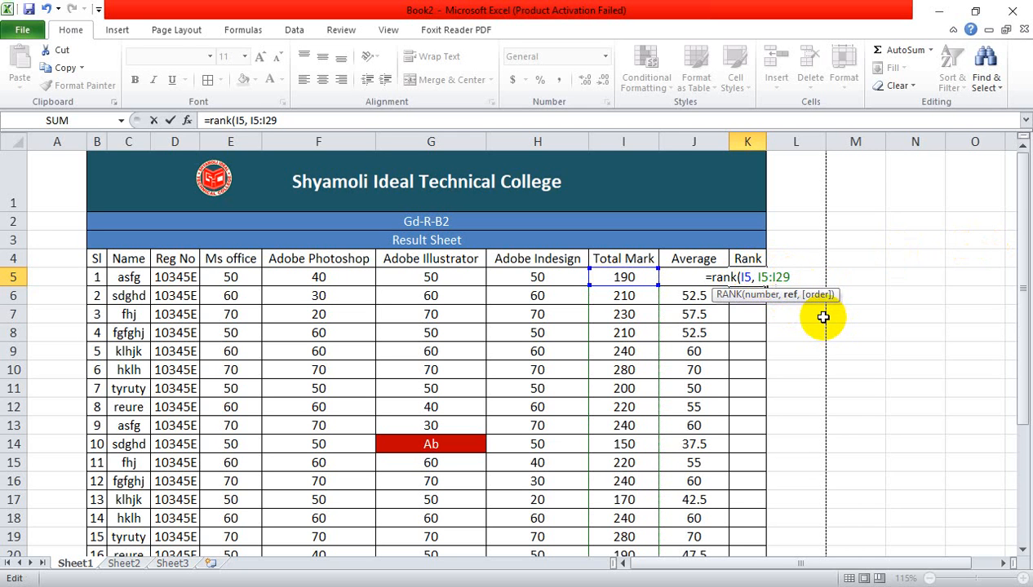
type("$I")
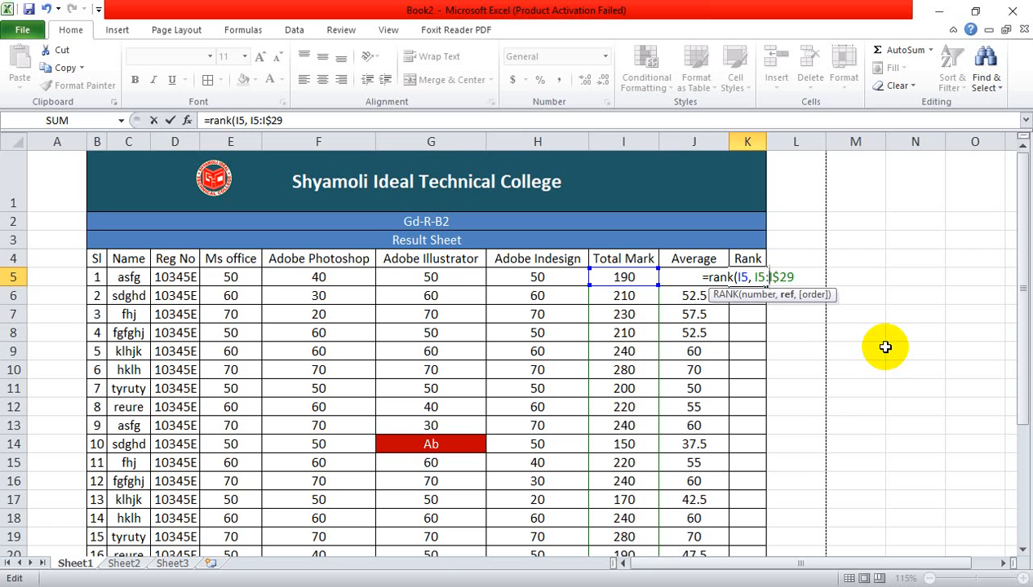
type("$")
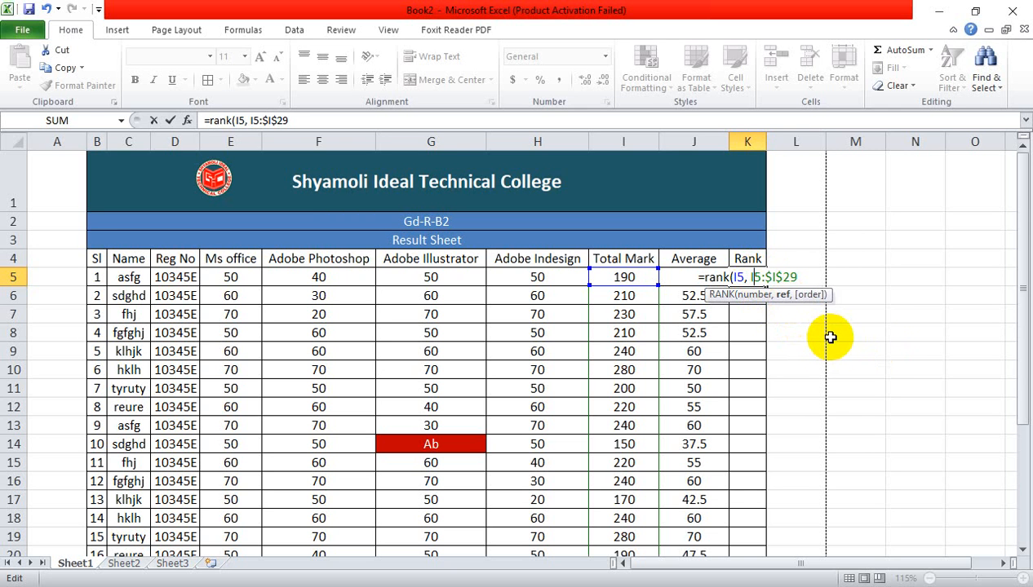
key("BackSpace")
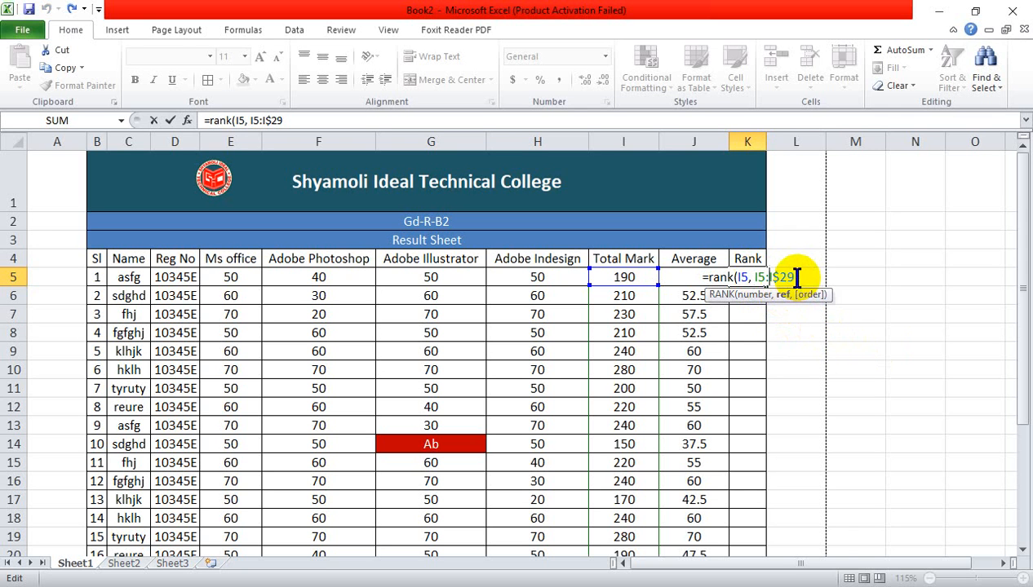
type("$")
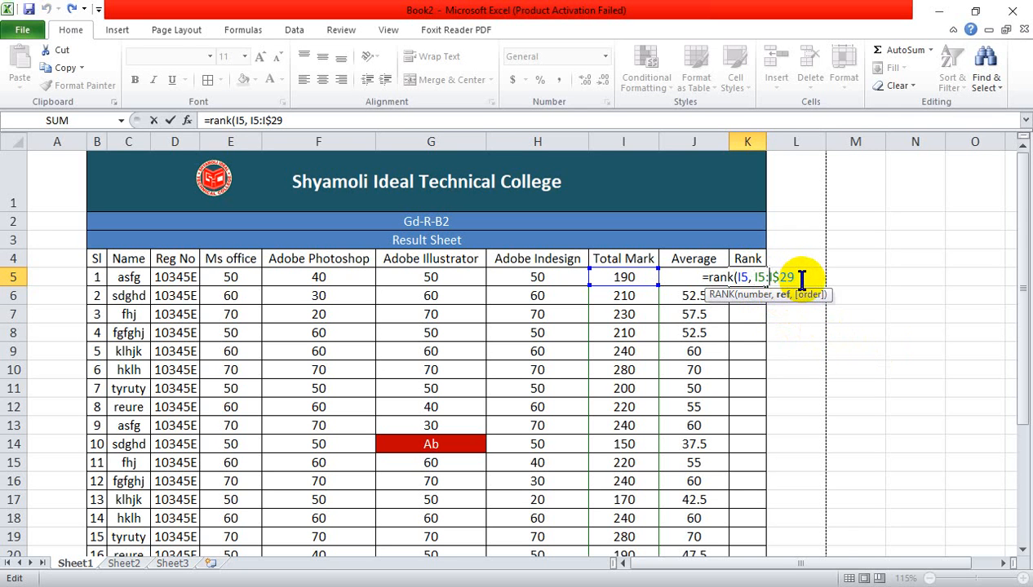
key("BackSpace")
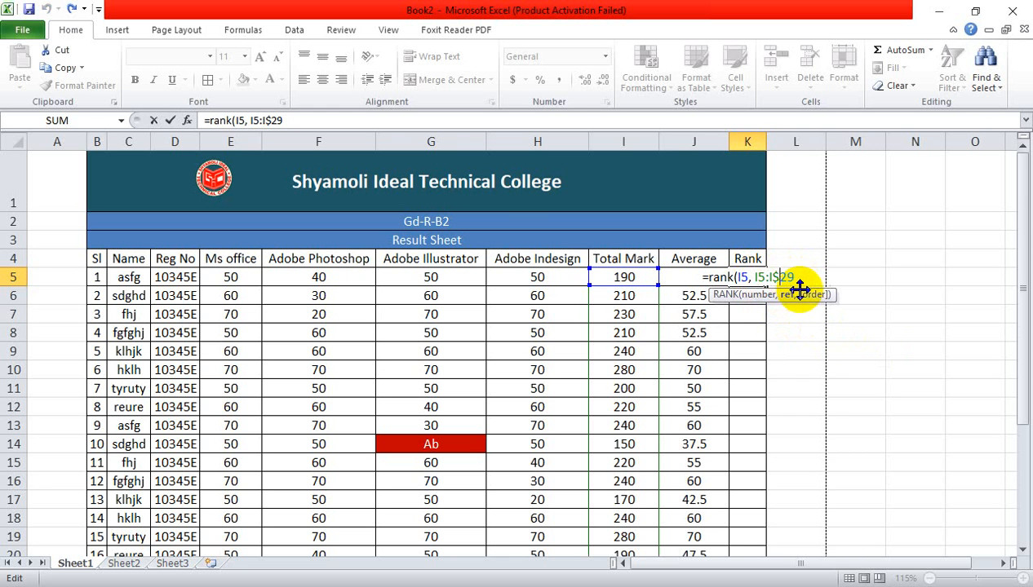
key("Right")
key("Delete")
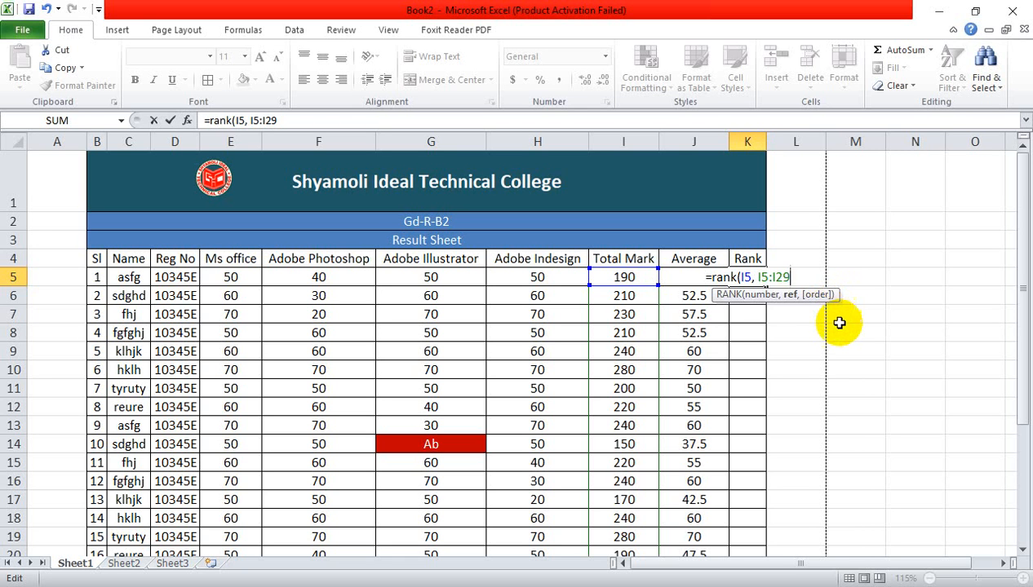
Make the end of the total mark range in the K5 RANK formula absolute as $I$29.
key("Left")
key("Left")
type("$")
key("Left")
key("Left")
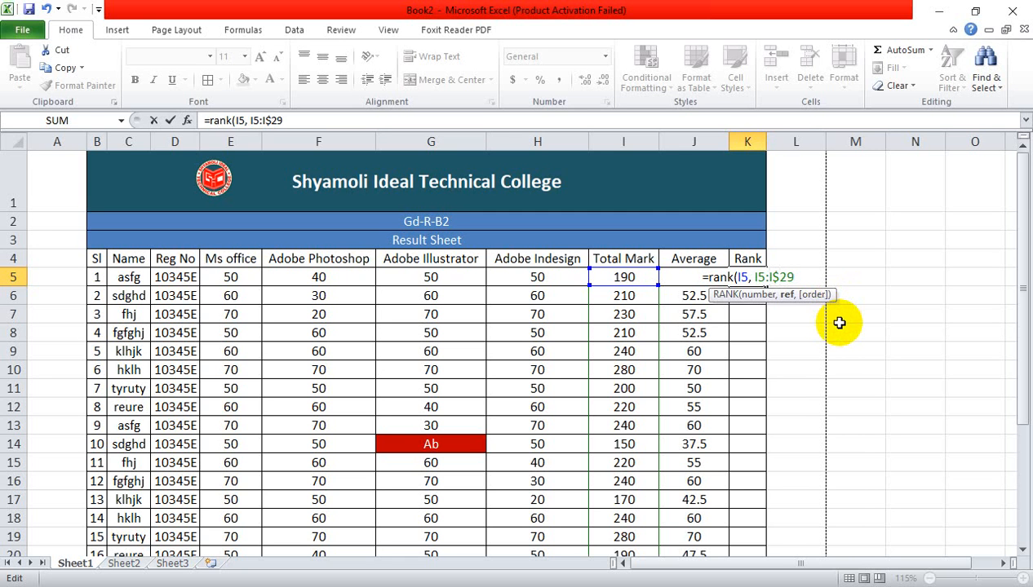
type("$")
key("Left")
key("Left")
key("Left")
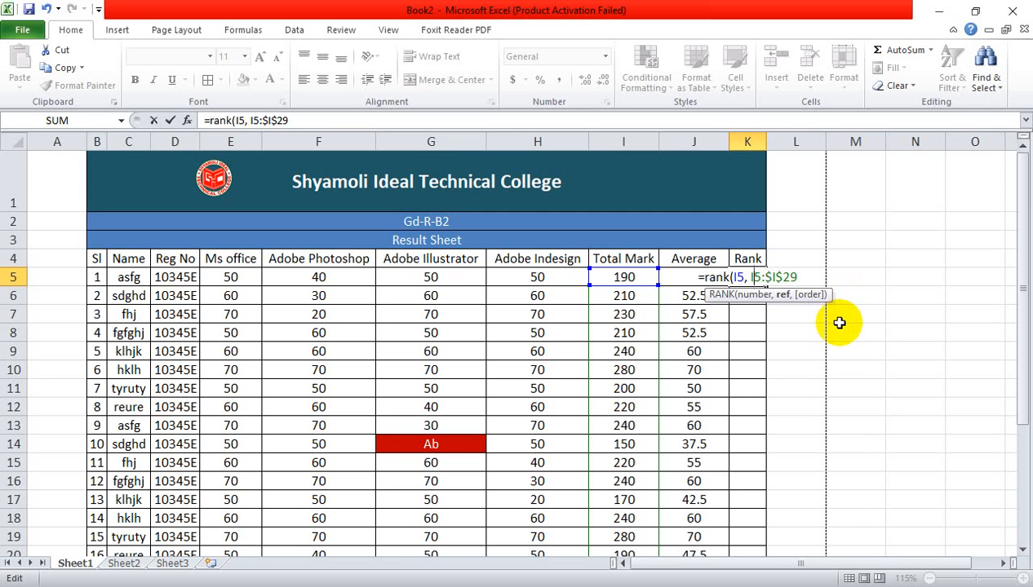
Make the start of the ranking range absolute as $I$5 and enter the formula =RANK(I5, $I$5:$I$29) in K5.
type("&")
key("Left")
key("Left")
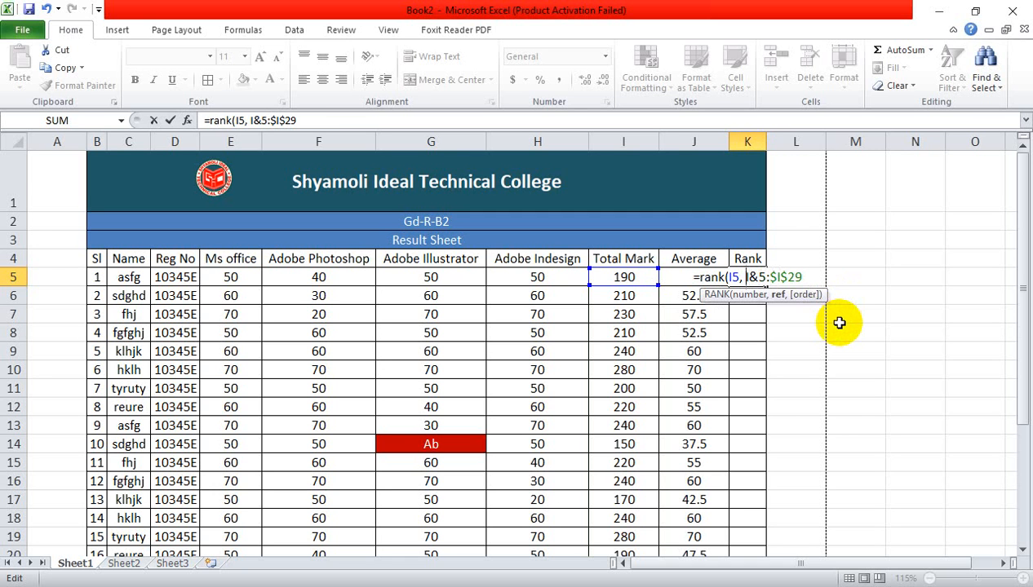
type("&")
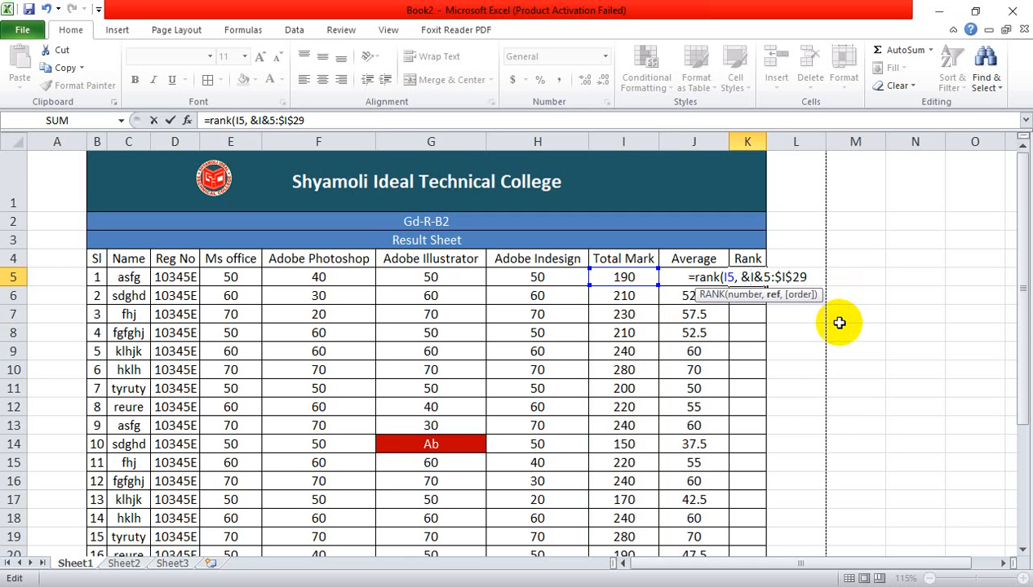
key("BackSpace")
type("$")
key("Right")
key("Right")
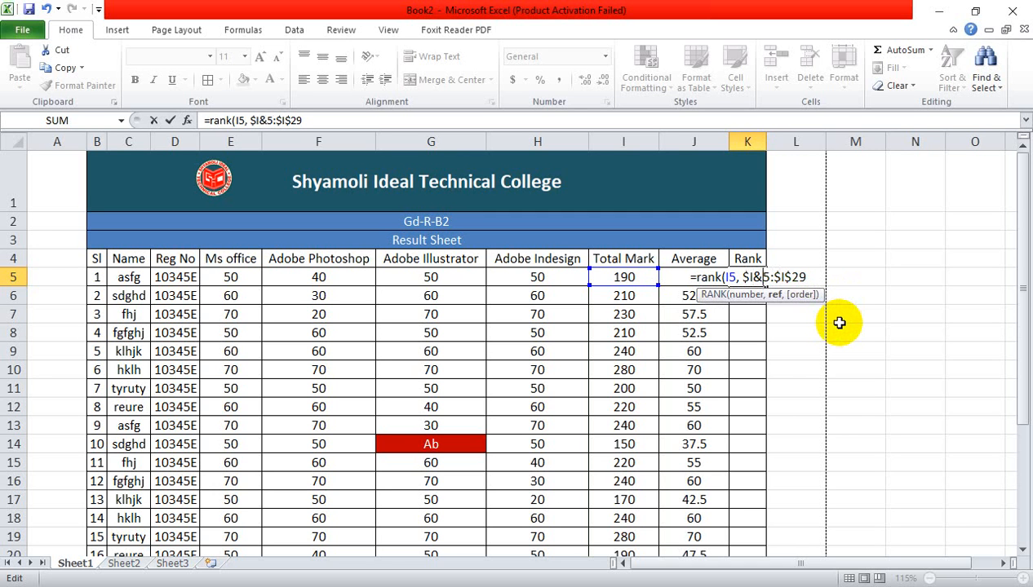
key("BackSpace")
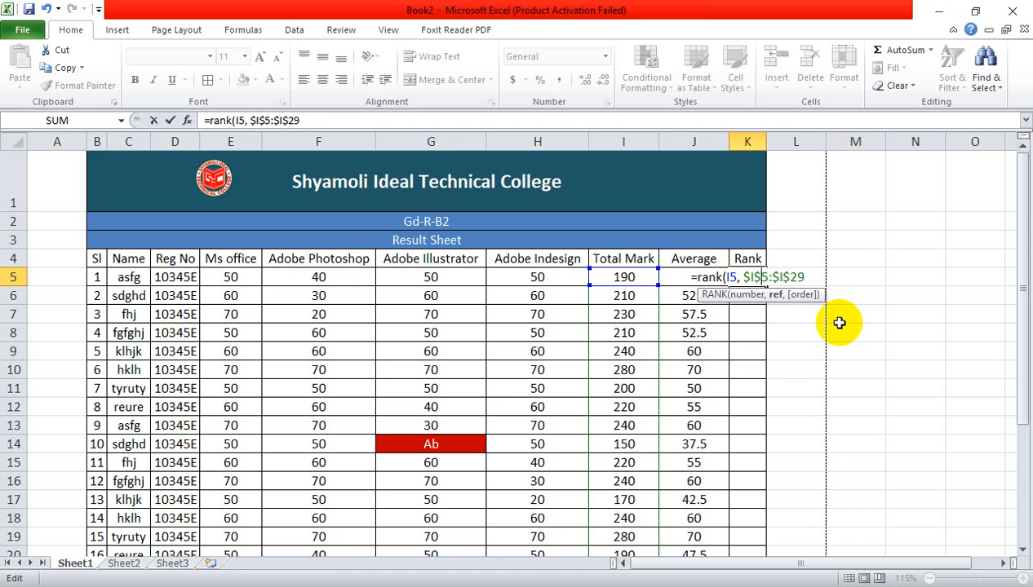
key("Return")
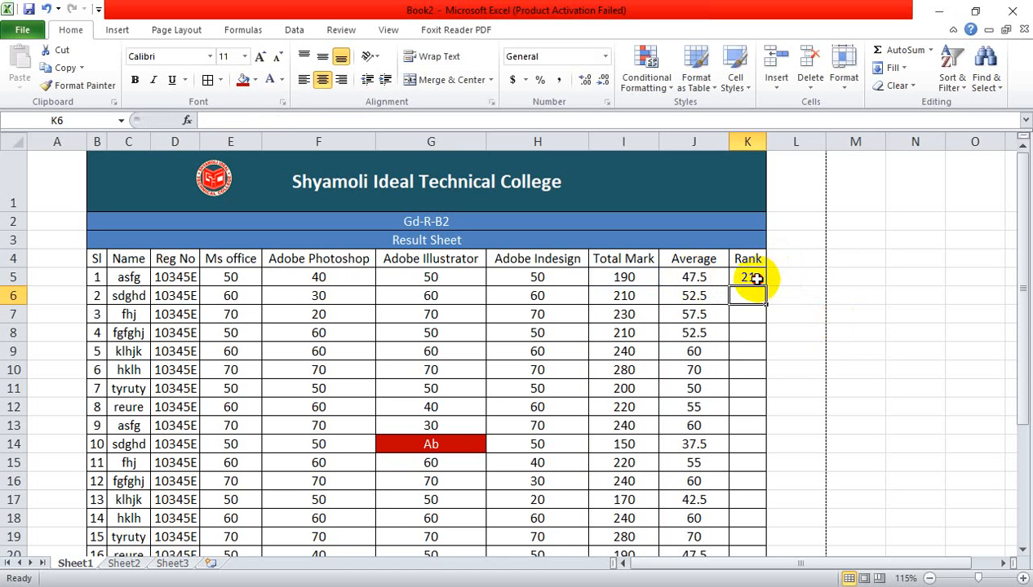
Clear the rank formula from K5.
left_click(755, 278)
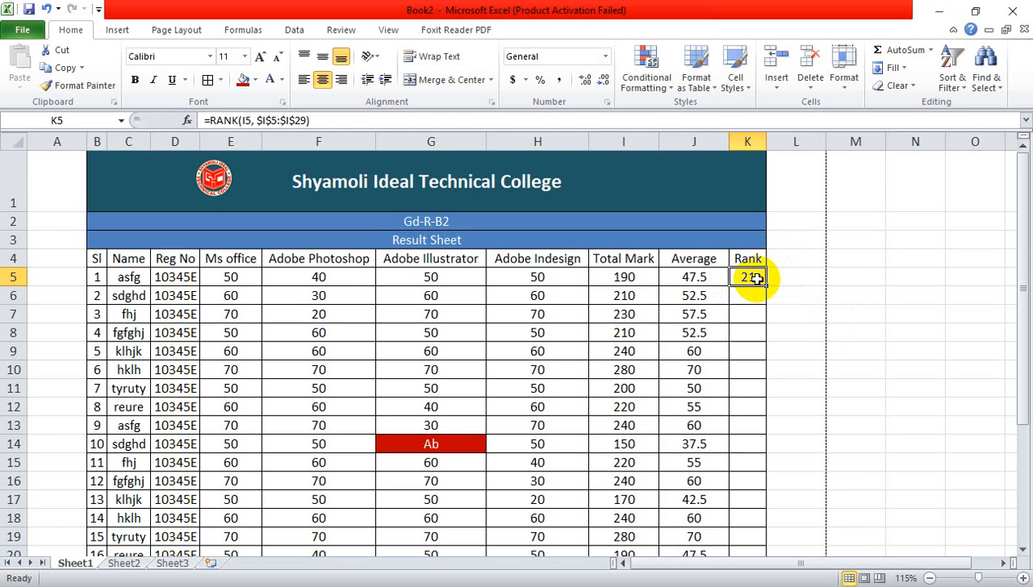
key("Delete")
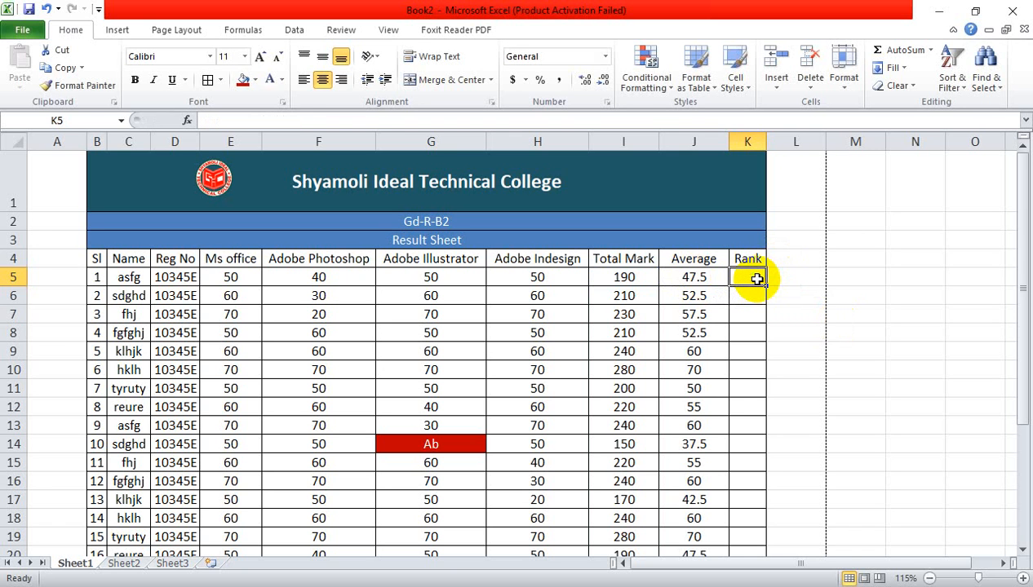
left_click(790, 299)
Begin the RANK formula in K5 again, ranking I5 against the total marks in I5:I29.
left_click(749, 279)
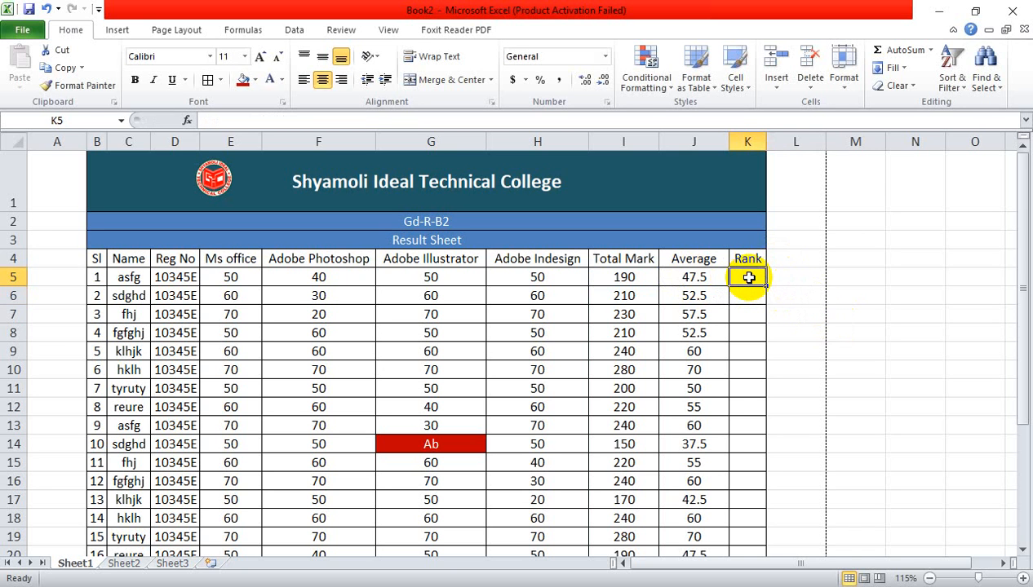
type("=rank(")
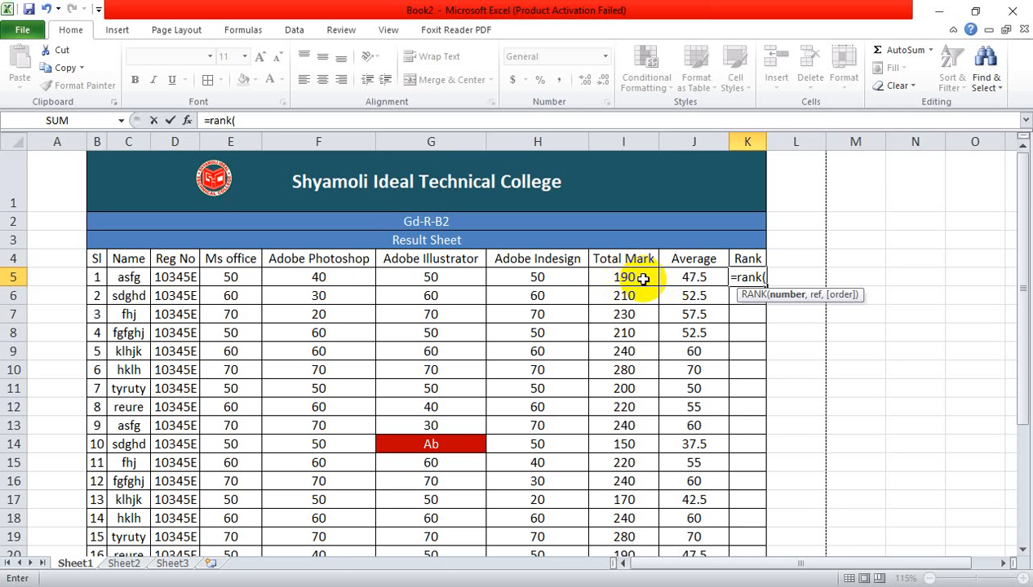
left_click(642, 279)
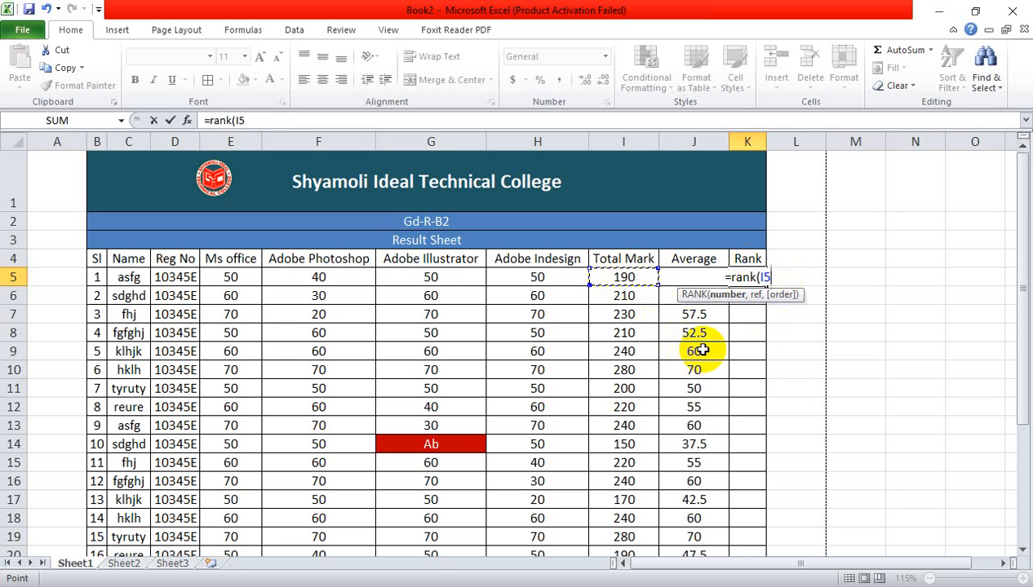
type(",")
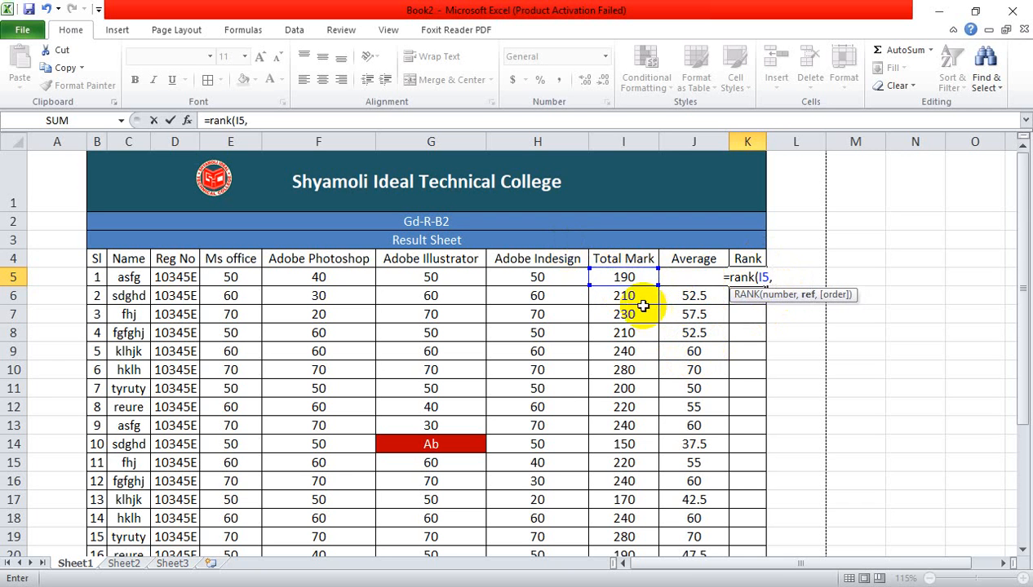
left_click_drag(624, 279, 634, 509)
scroll(634, 517, "up", 3)
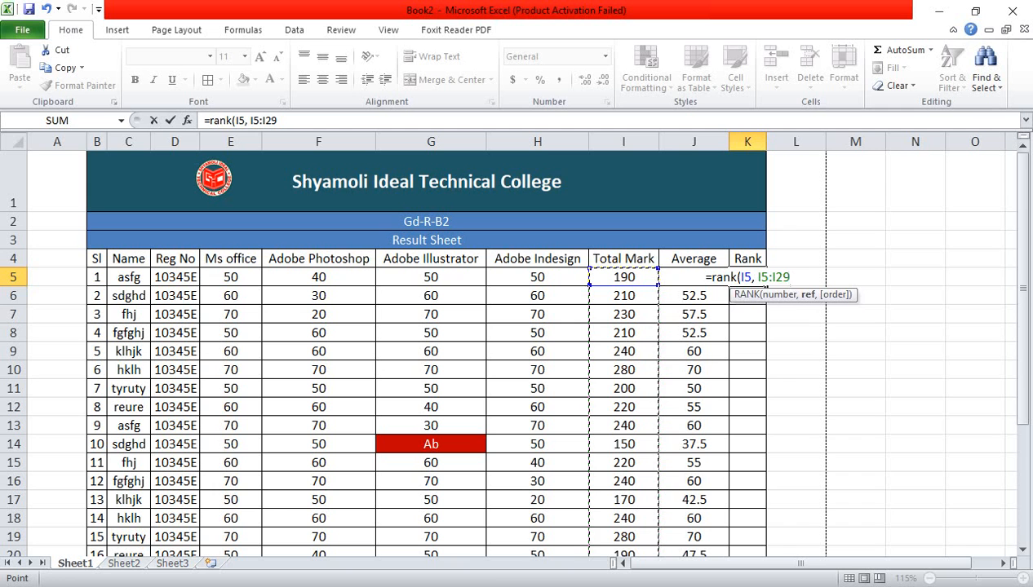
Make the end of the ranking range in the K5 RANK formula absolute as $I$29.
mouse_move(764, 278)
left_mouse_down()
mouse_move(783, 277)
mouse_move(774, 277)
left_mouse_up()
left_click(785, 277)
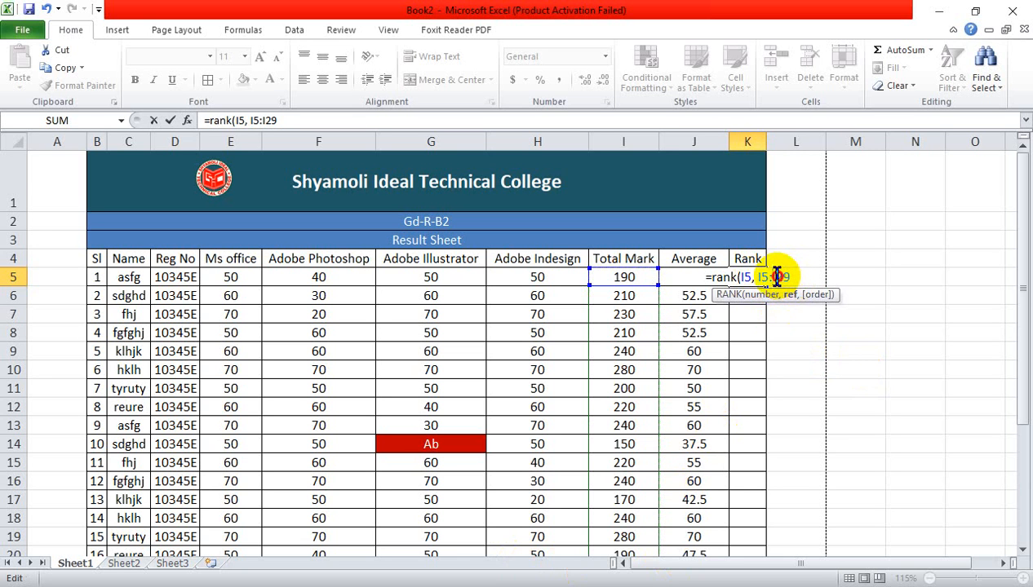
left_click(776, 277)
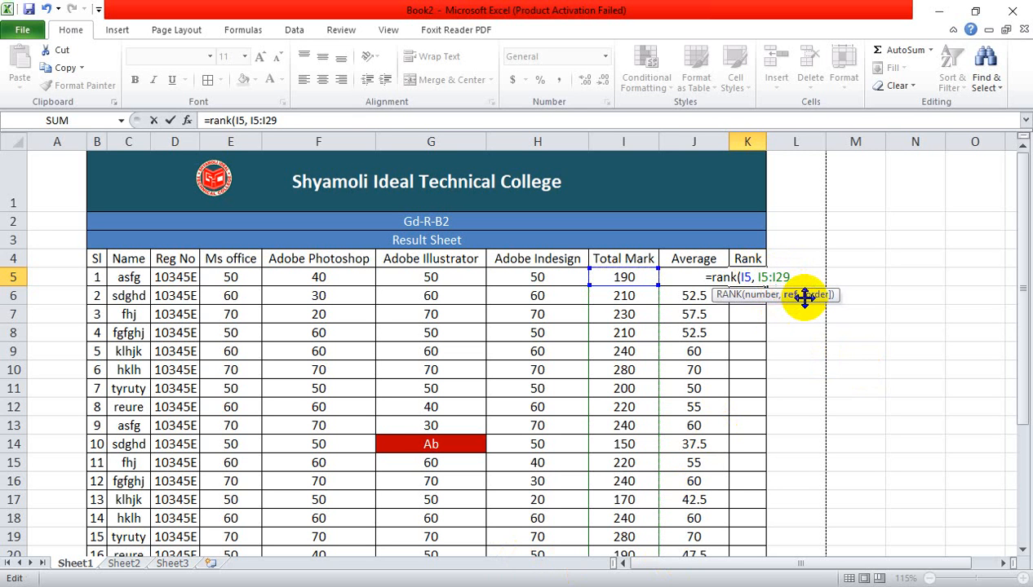
type("$")
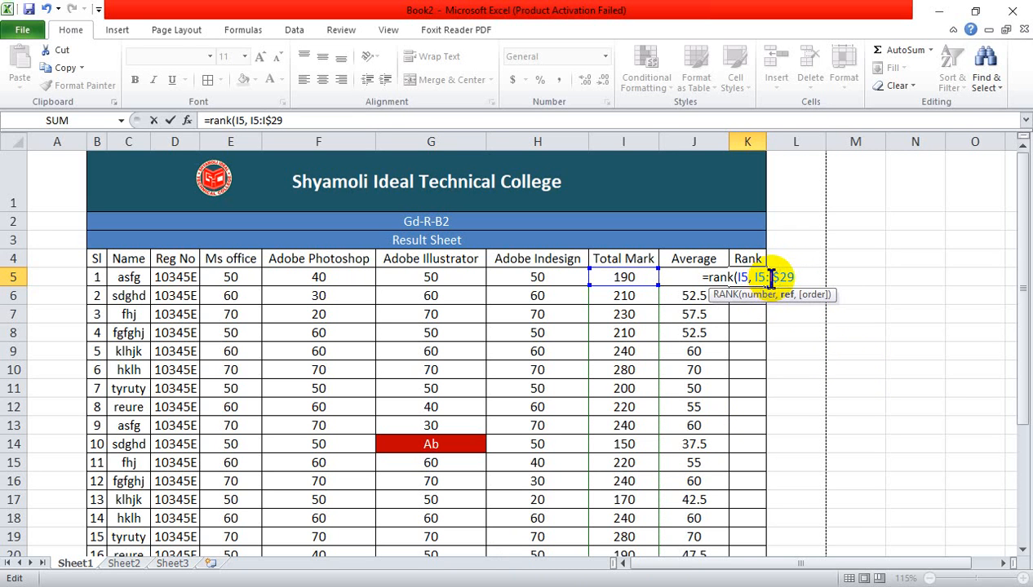
key("Left")
key("Left")
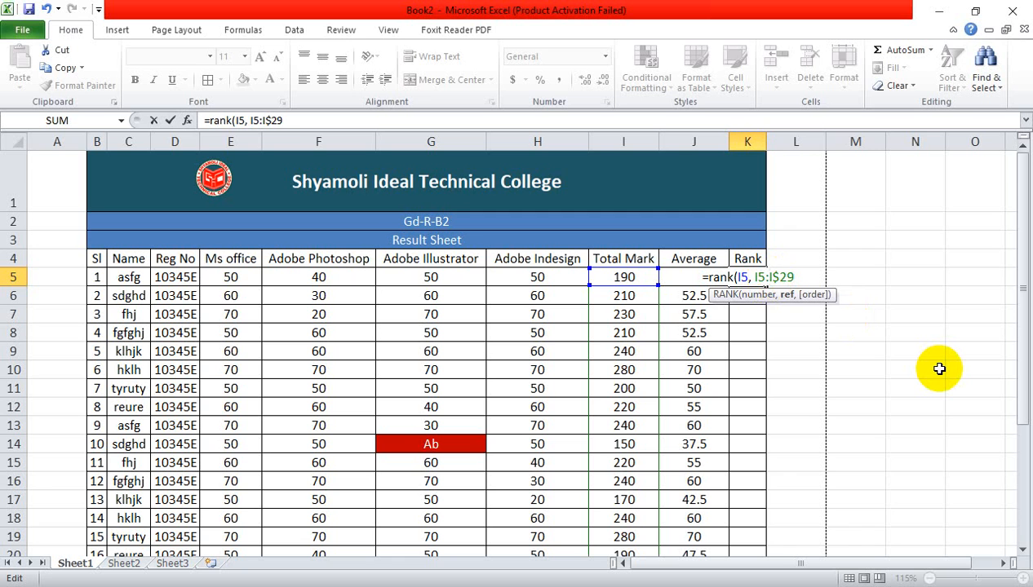
type("$")
Make the start of the range absolute as $I$5 and enter =RANK(I5, $I$5:$I$29) in K5.
key("Left")
key("Left")
key("Left")
key("Left")
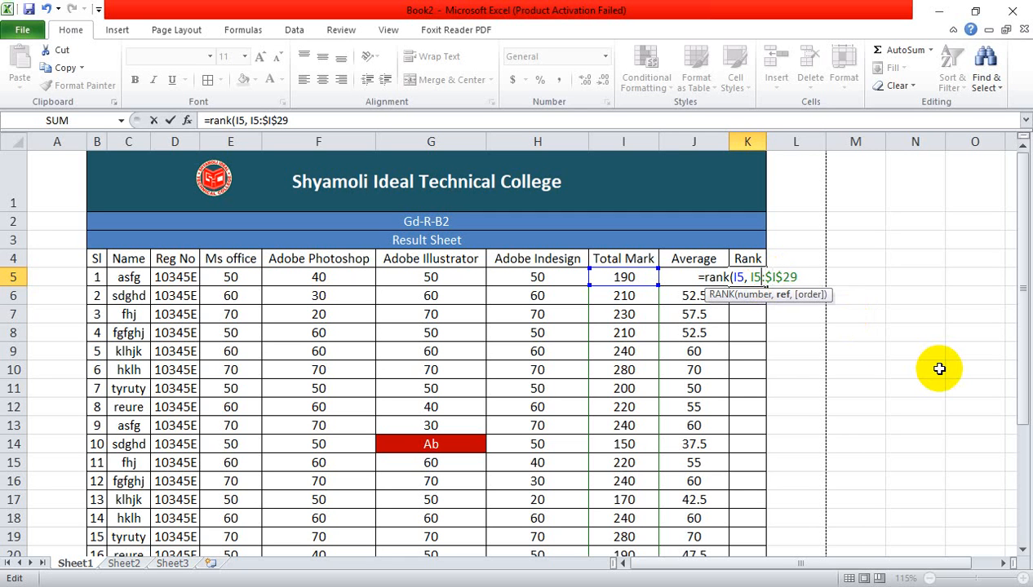
key("Right")
type("$")
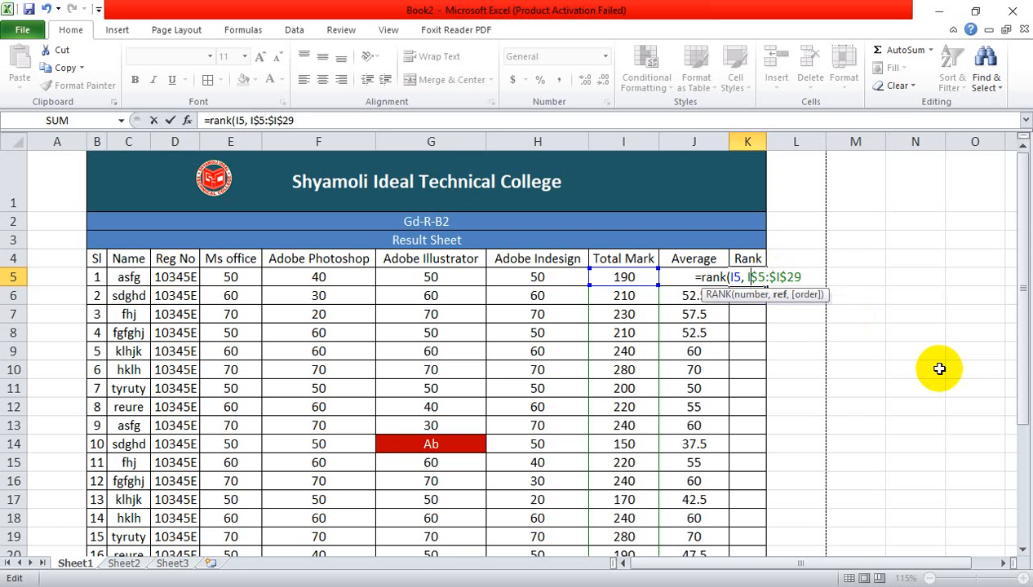
key("Left")
type("$")
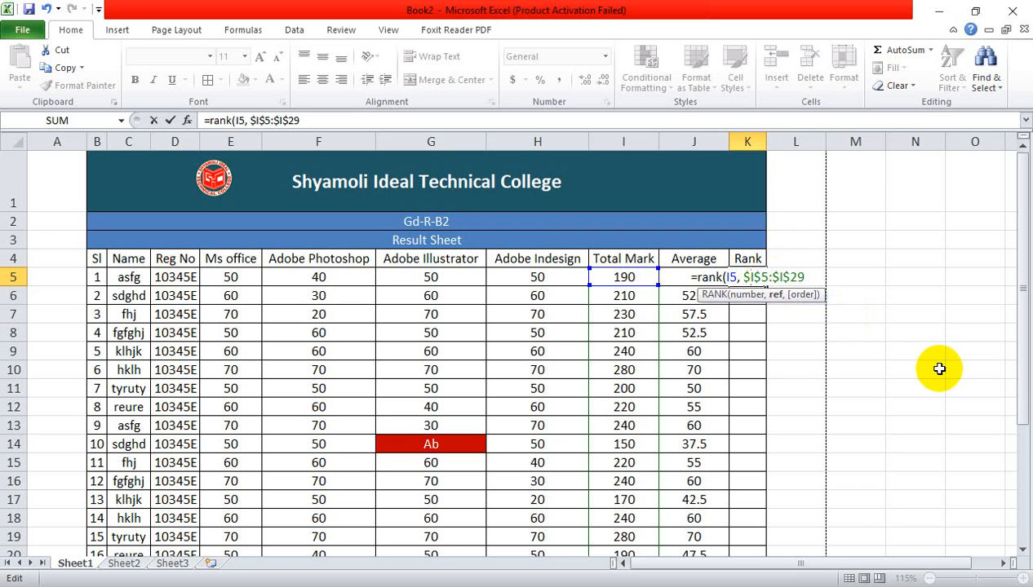
key("Right")
left_click(809, 278)
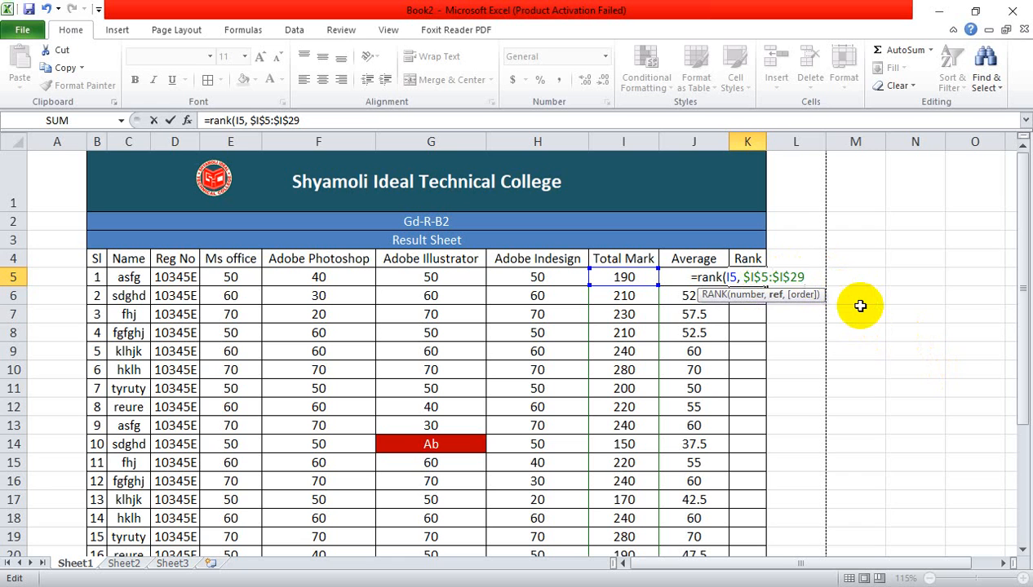
type(")")
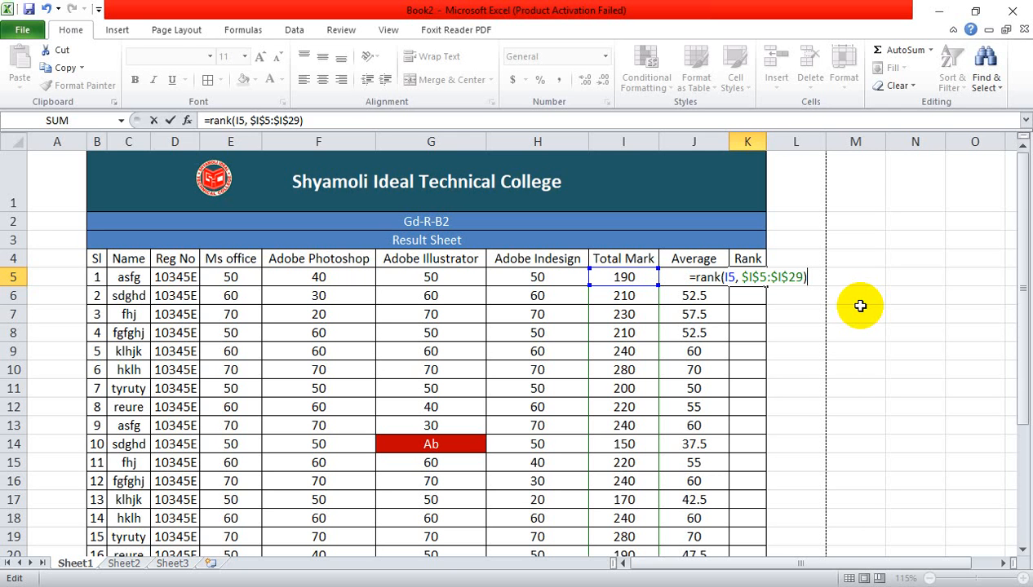
key("Return")
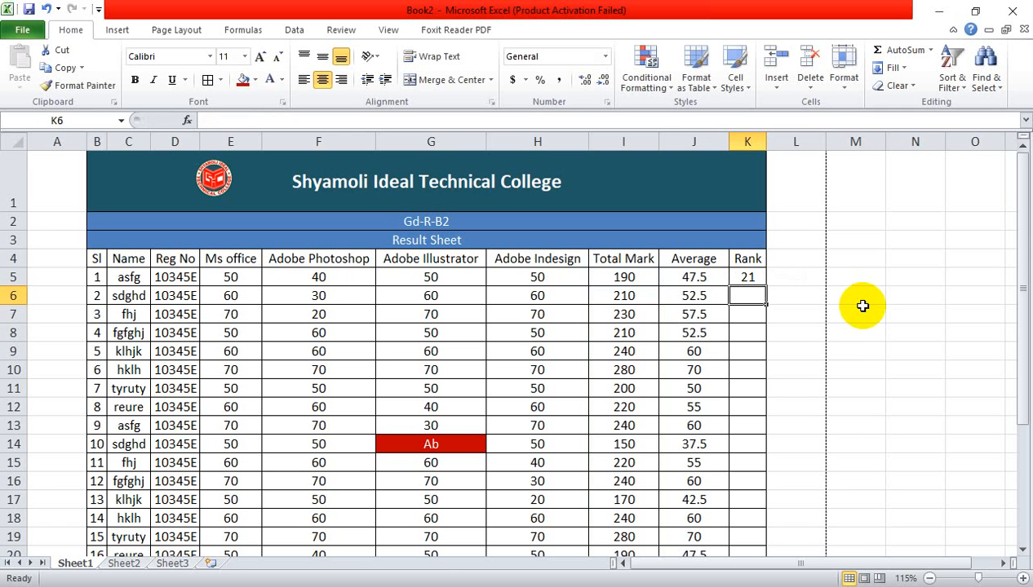
Fill the RANK formula from K5 down to K29 and inspect the formulas in K10 and K19.
left_click(745, 275)
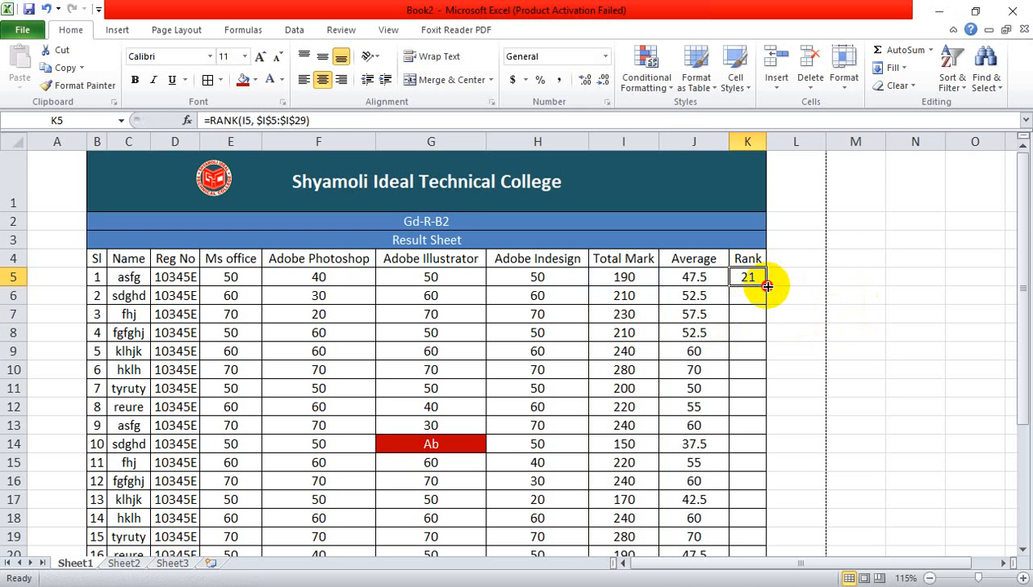
double_click(767, 287)
scroll(744, 323, "down", 2)
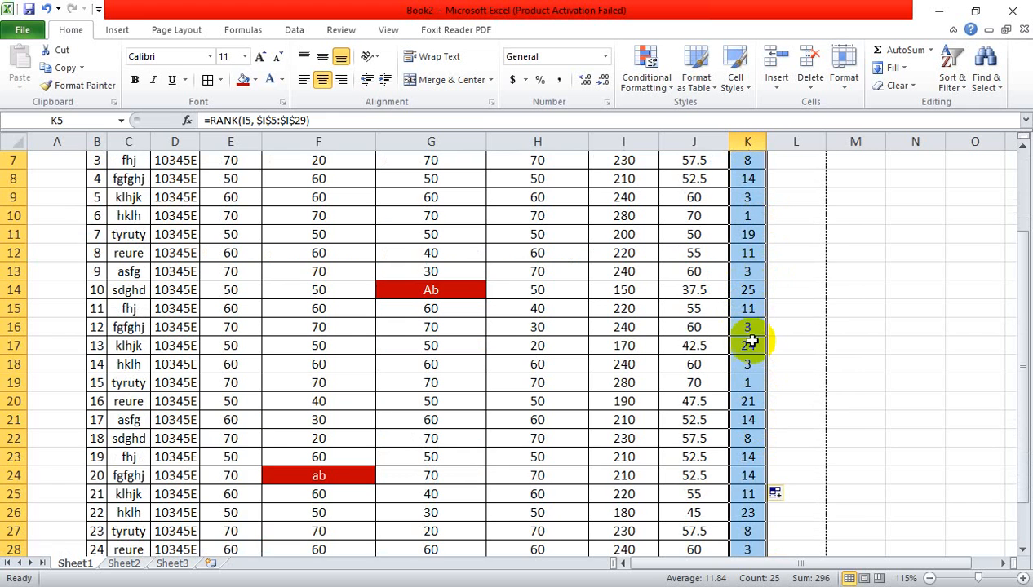
scroll(750, 351, "down", 3)
scroll(759, 391, "up", 5)
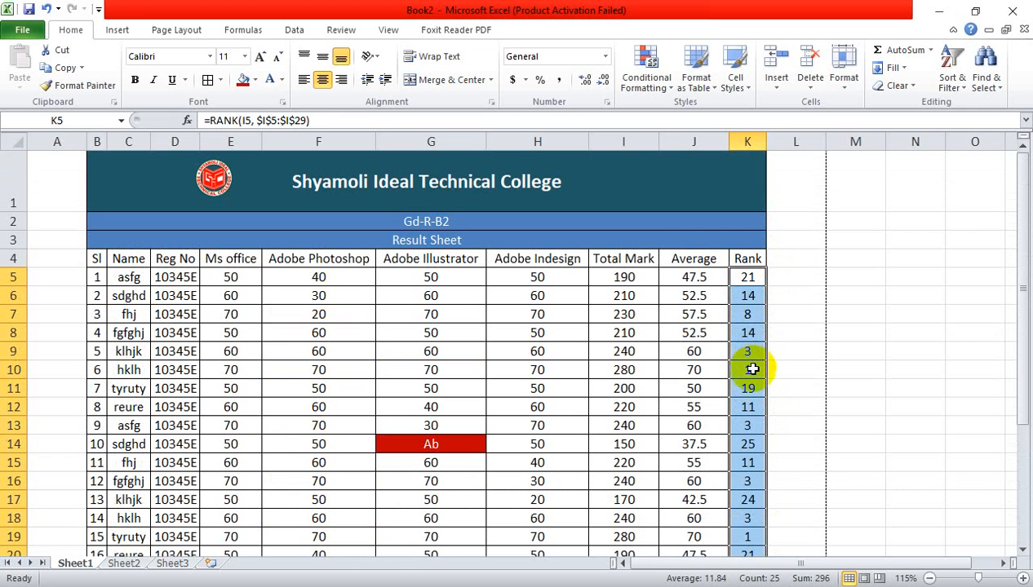
left_click(751, 370)
scroll(749, 489, "down", 1)
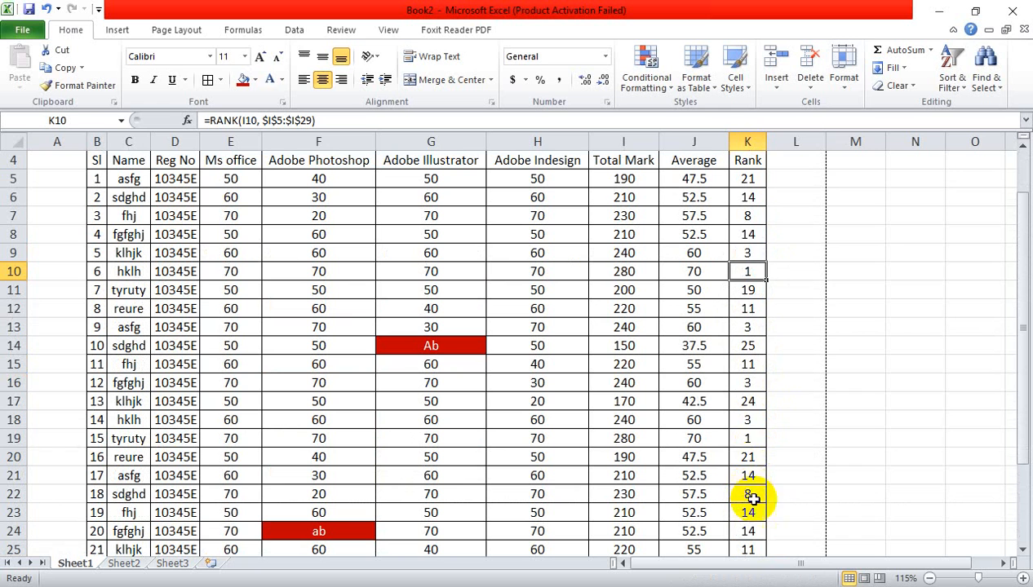
left_click(744, 439)
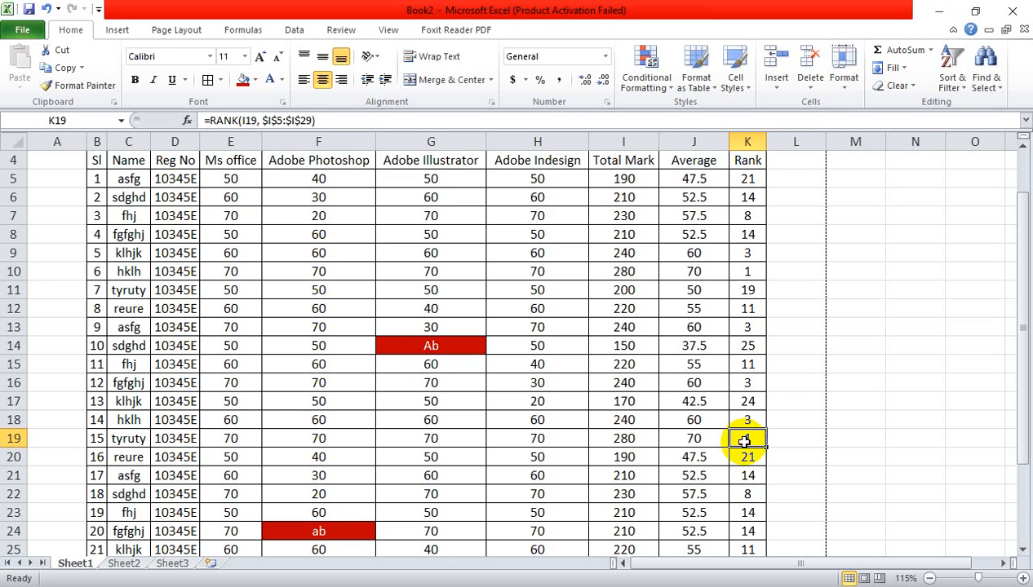
left_click(802, 402)
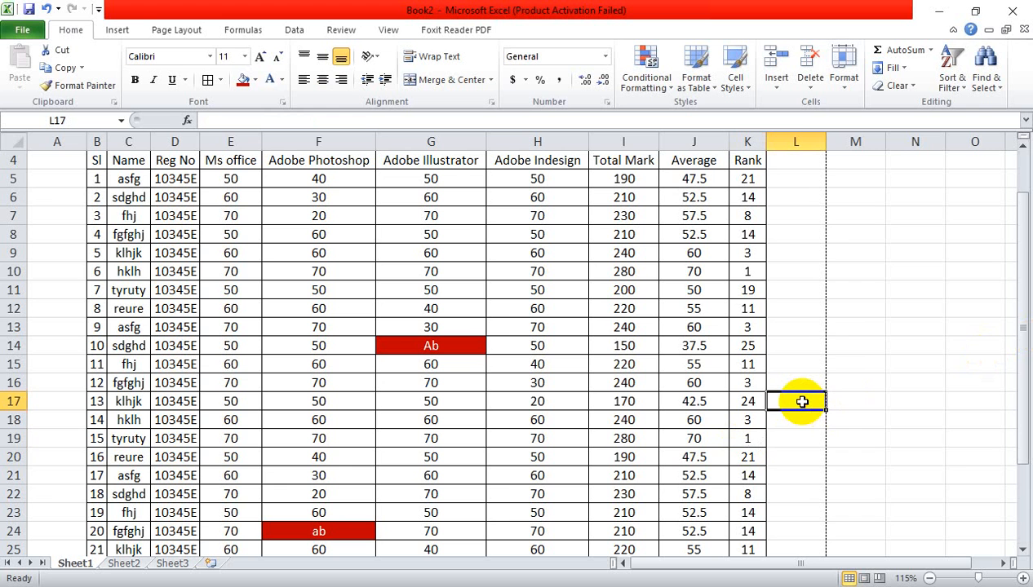
Clear all the rank formulas from K5 to K29.
scroll(622, 349, "down", 1, "ctrl")
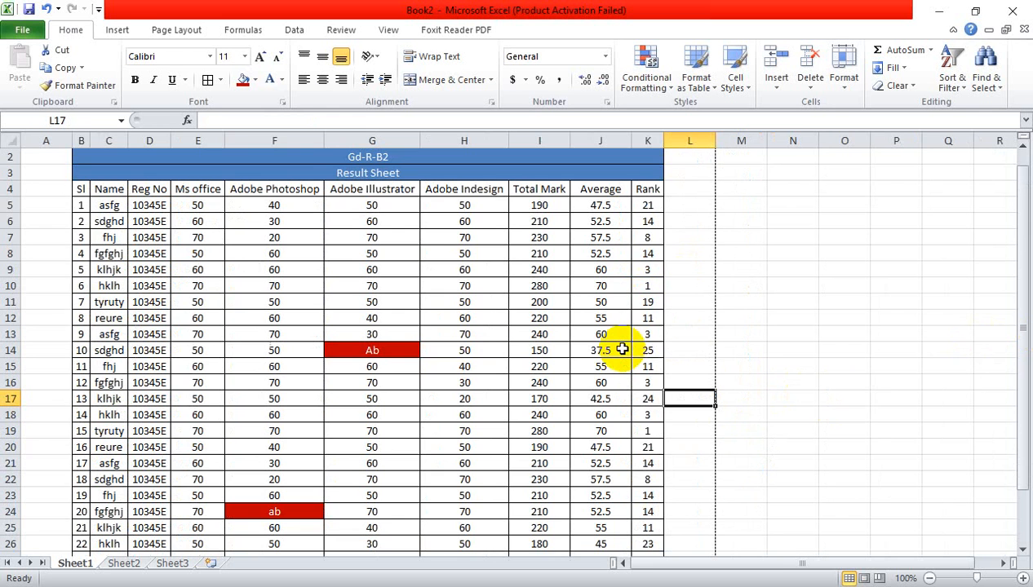
scroll(587, 235, "down", 2, "ctrl")
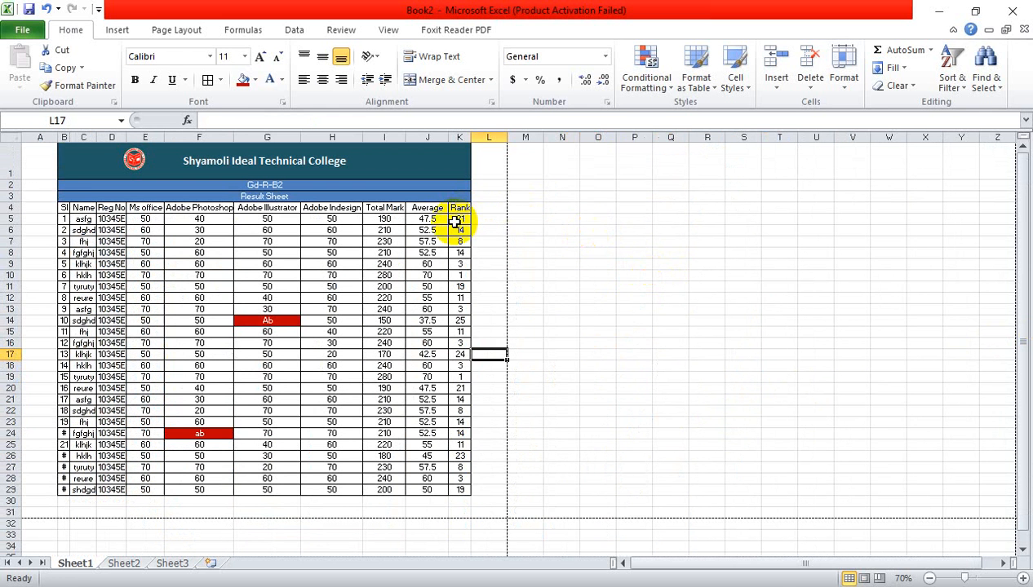
left_click_drag(457, 219, 458, 482)
key("Delete")
left_click(544, 478)
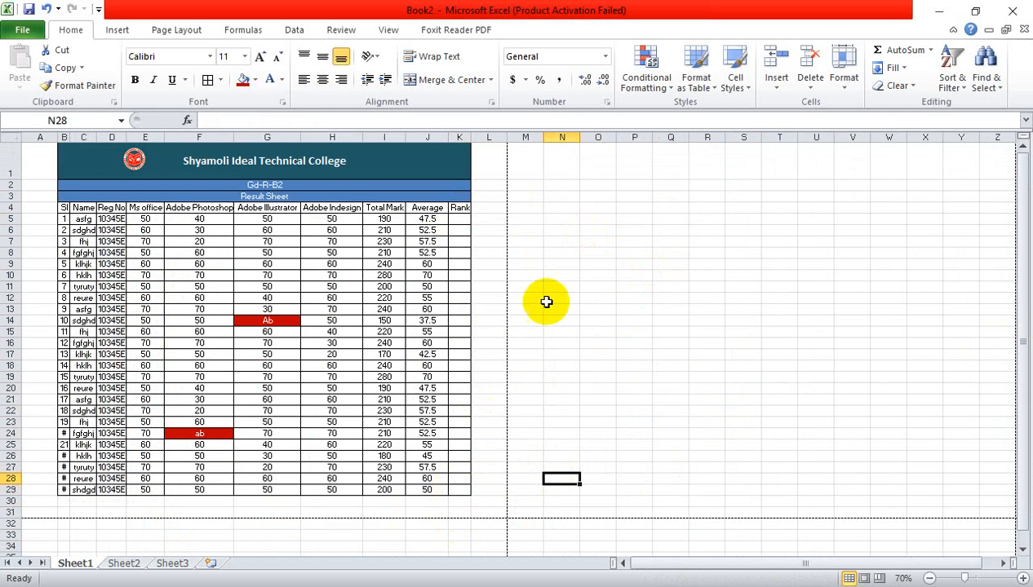
Start a new RANK formula in K5 that ranks I5 against the total marks in I5:I29.
scroll(628, 325, "up", 4, "ctrl")
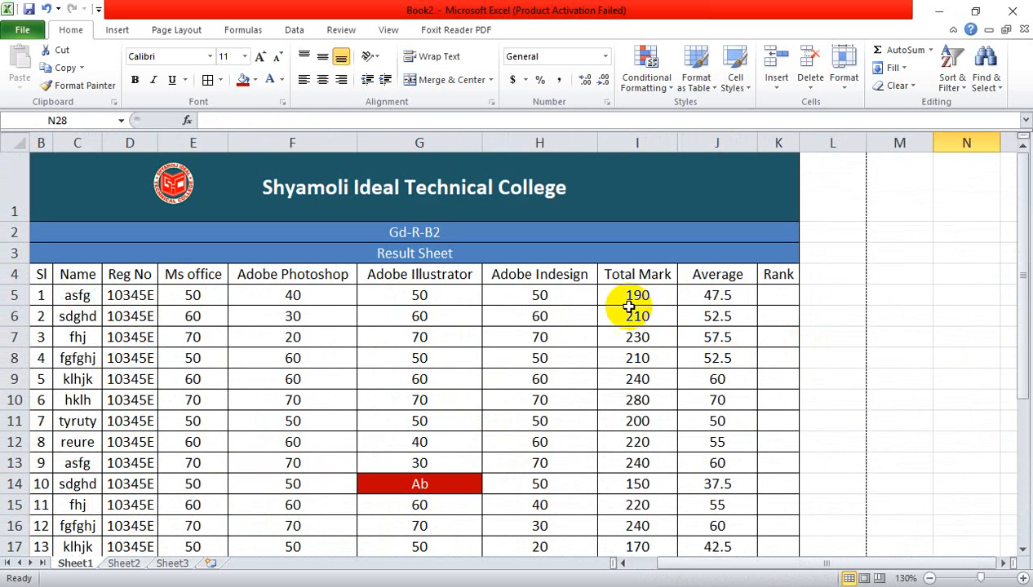
left_click(778, 297)
type("=rank")
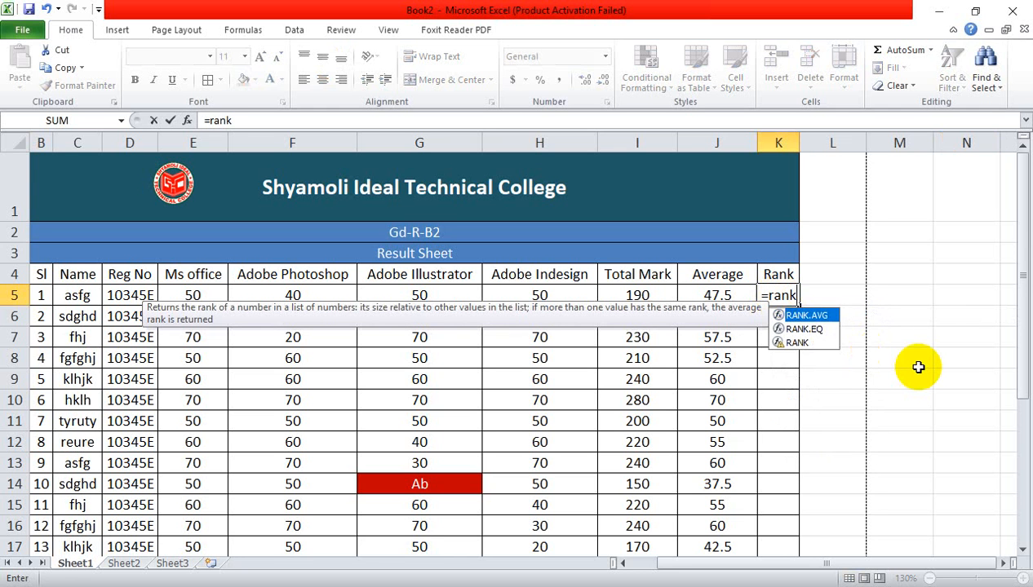
type("(")
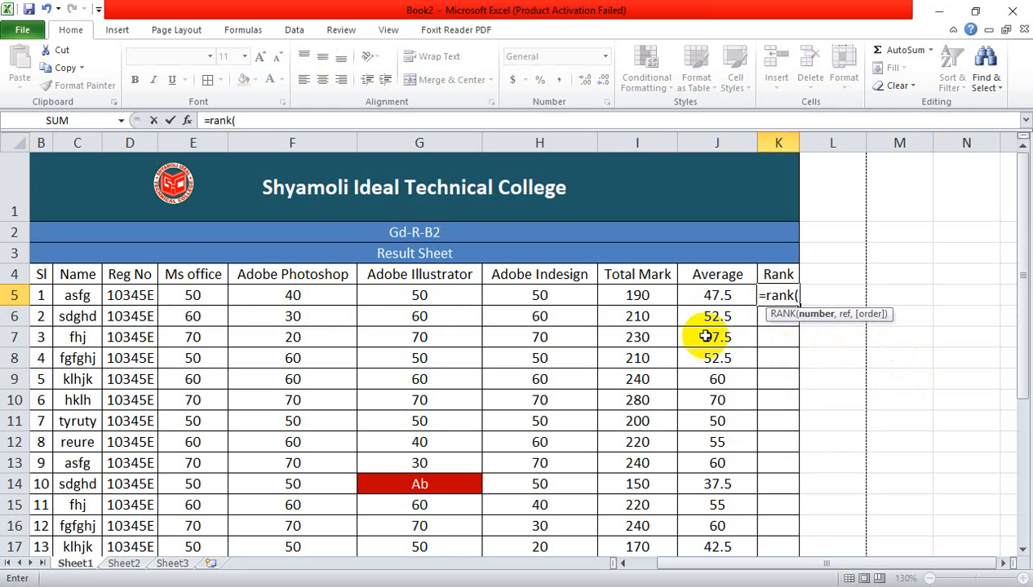
left_click(663, 296)
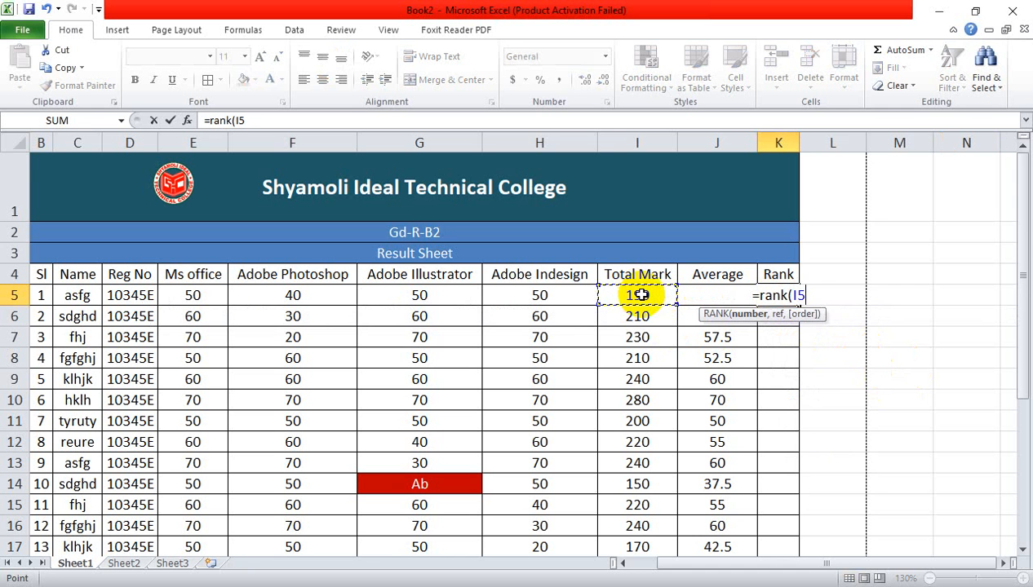
type(",")
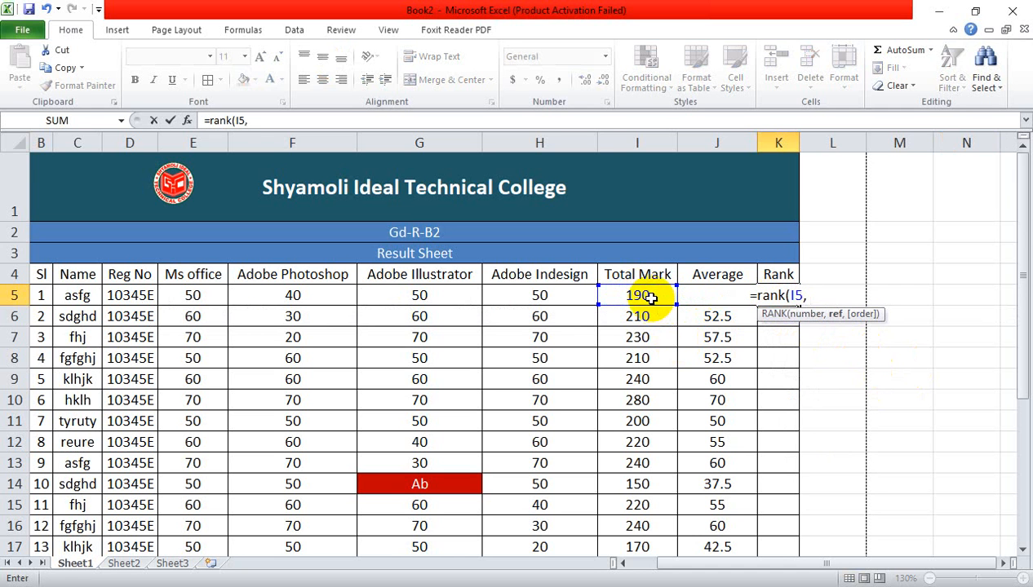
left_click_drag(651, 298, 641, 518)
scroll(818, 430, "up", 3)
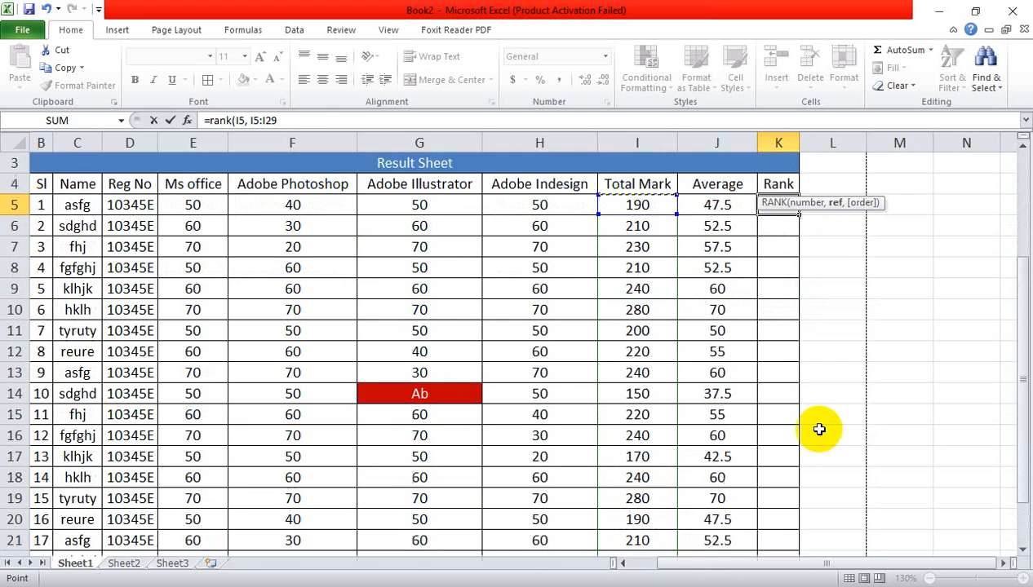
scroll(818, 429, "up", 1)
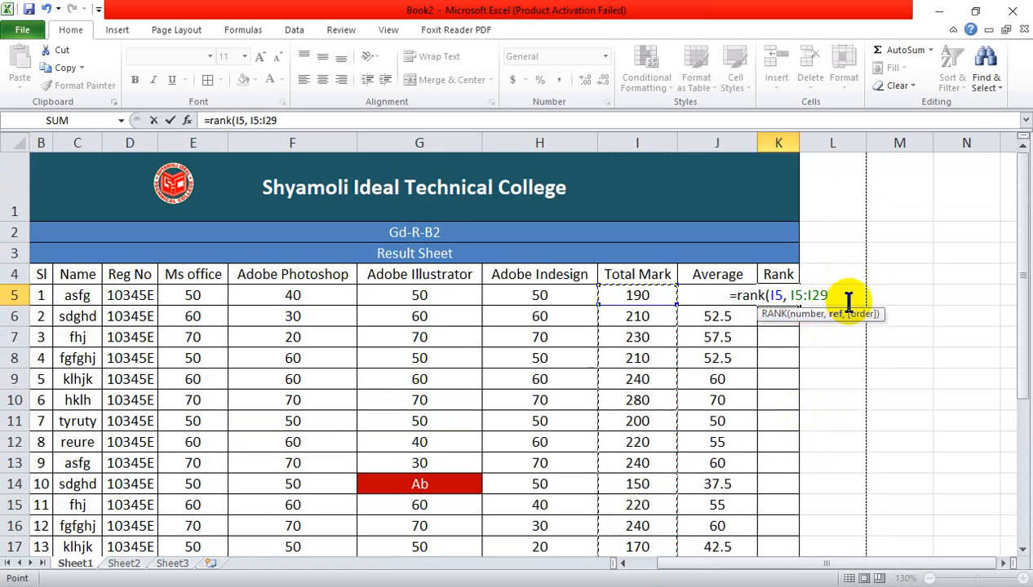
Close the K5 RANK formula's parenthesis and make the end of its range absolute as $I$29.
type(")")
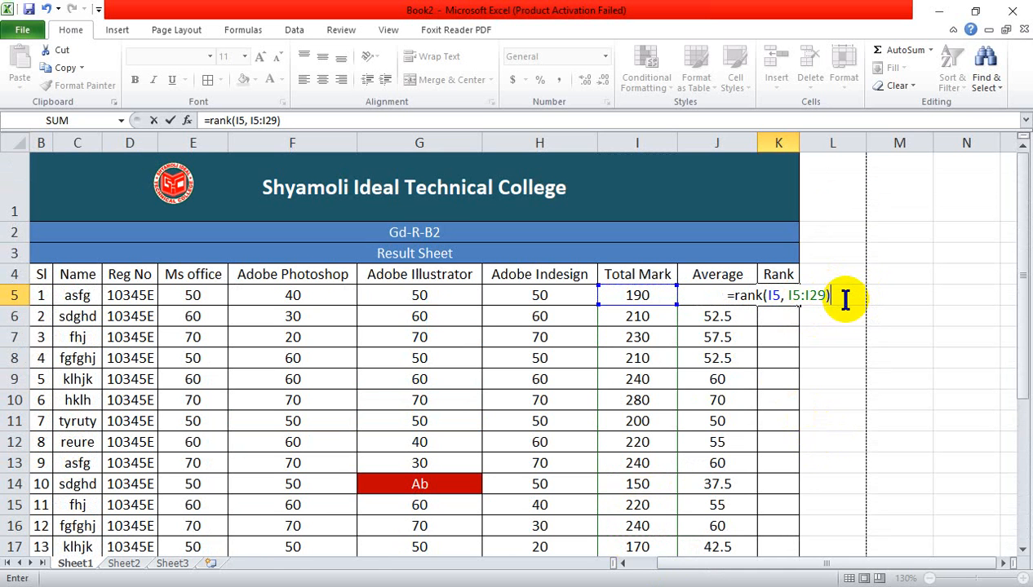
left_click(845, 299)
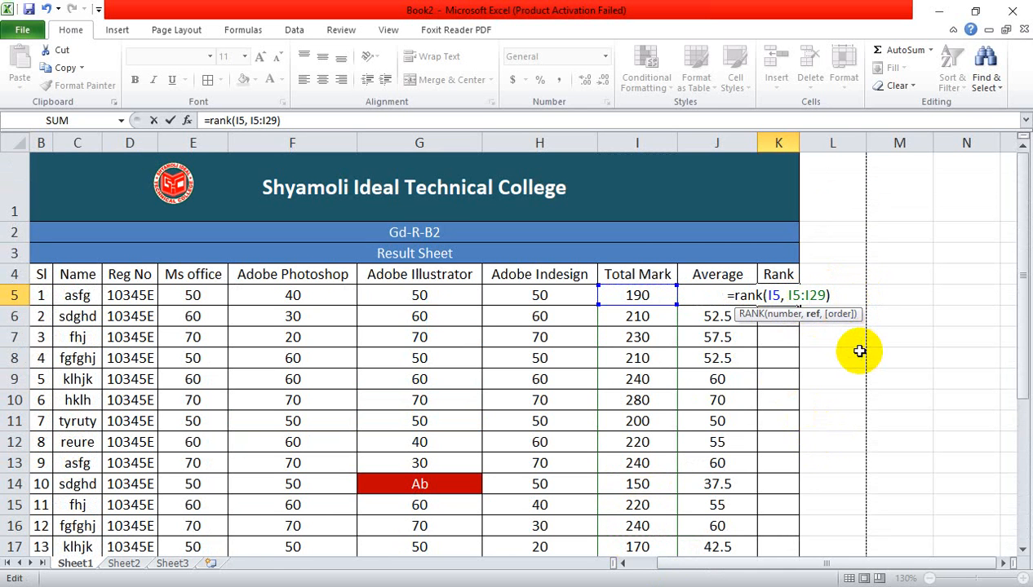
type("$")
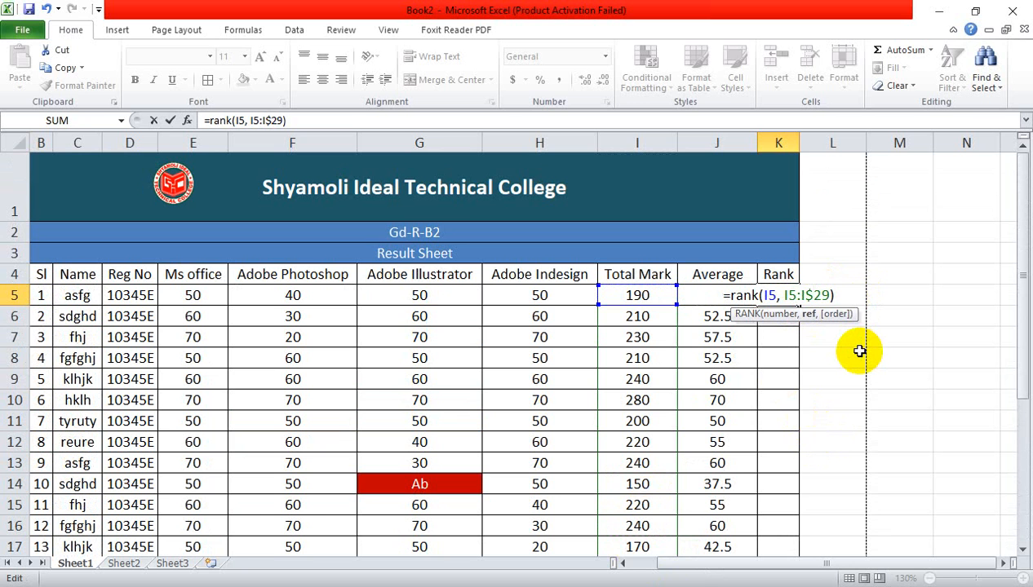
key("Left")
type("$")
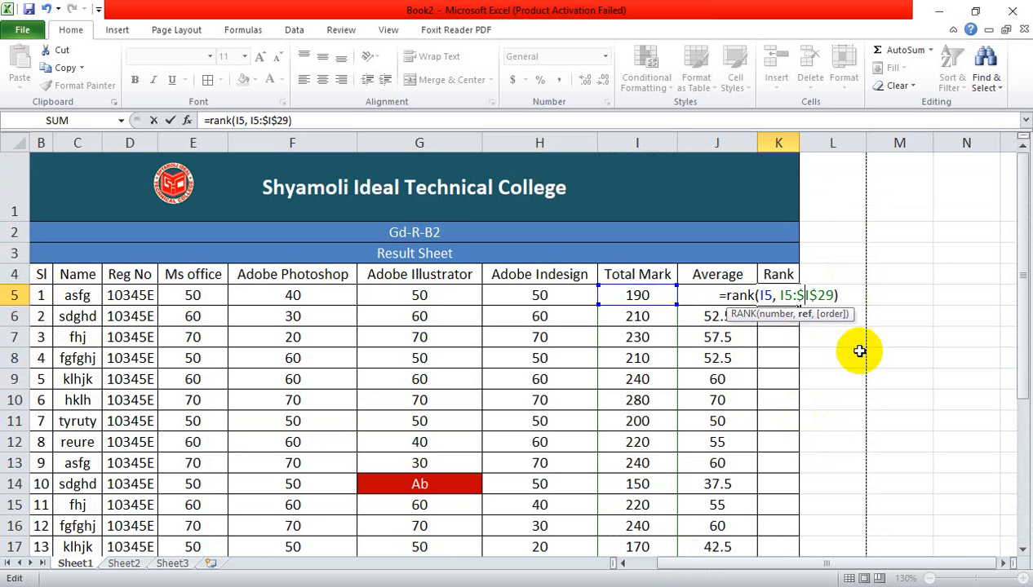
Make the start of the ranking range absolute as $I$5 and enter the formula =RANK(I5, $I$5:$I$29) in K5.
key("Left")
key("Left")
type("&")
key("BackSpace")
type("$")
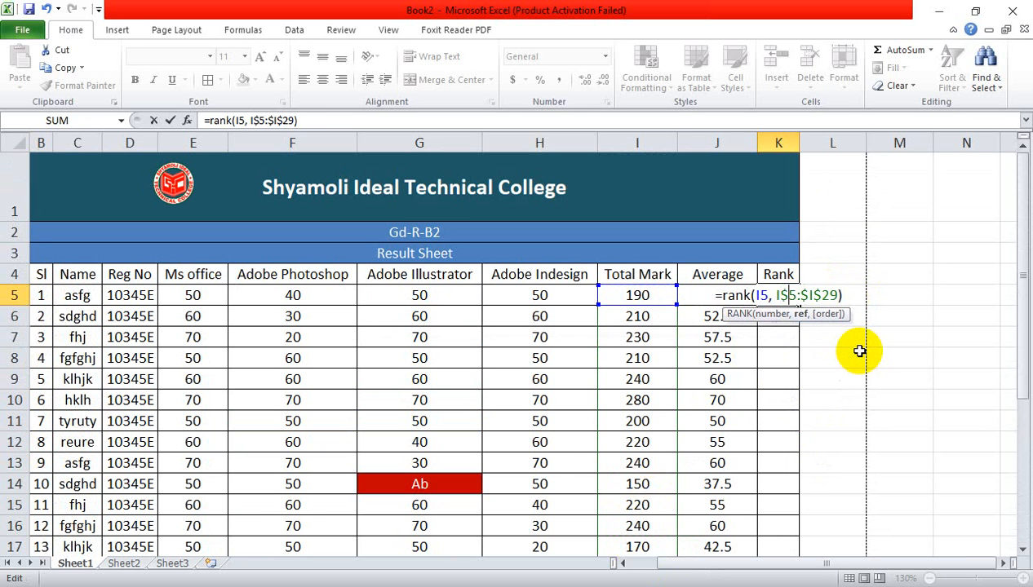
key("Left")
type("$")
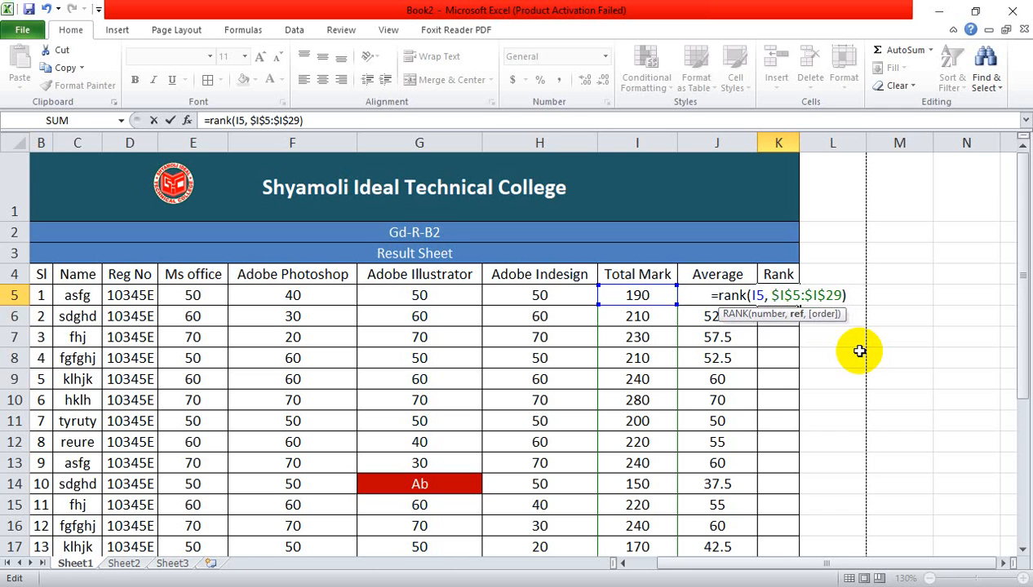
key("Return")
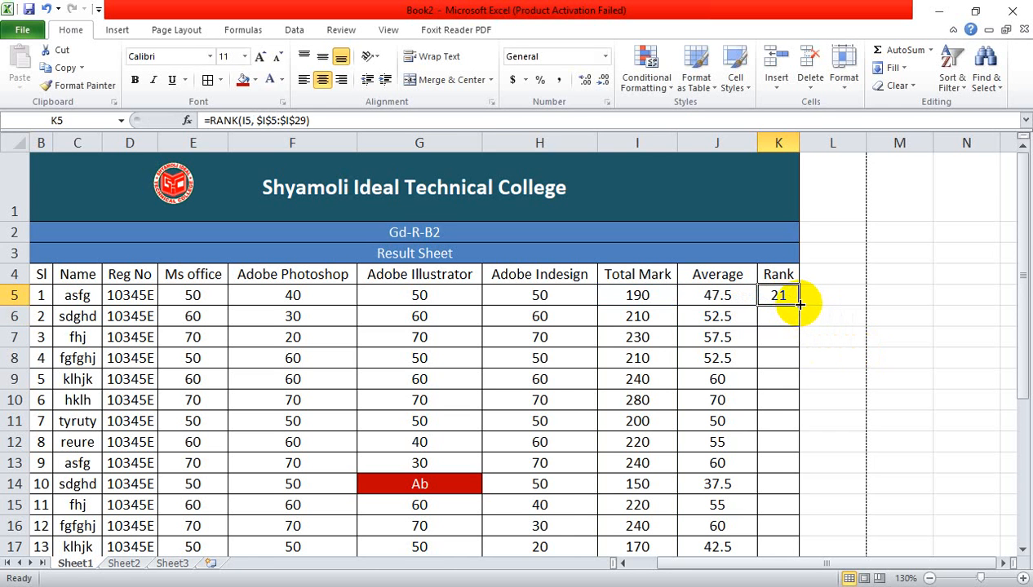
Fill the RANK formula from K5 down the Rank column to the last student in K29.
double_click(803, 308)
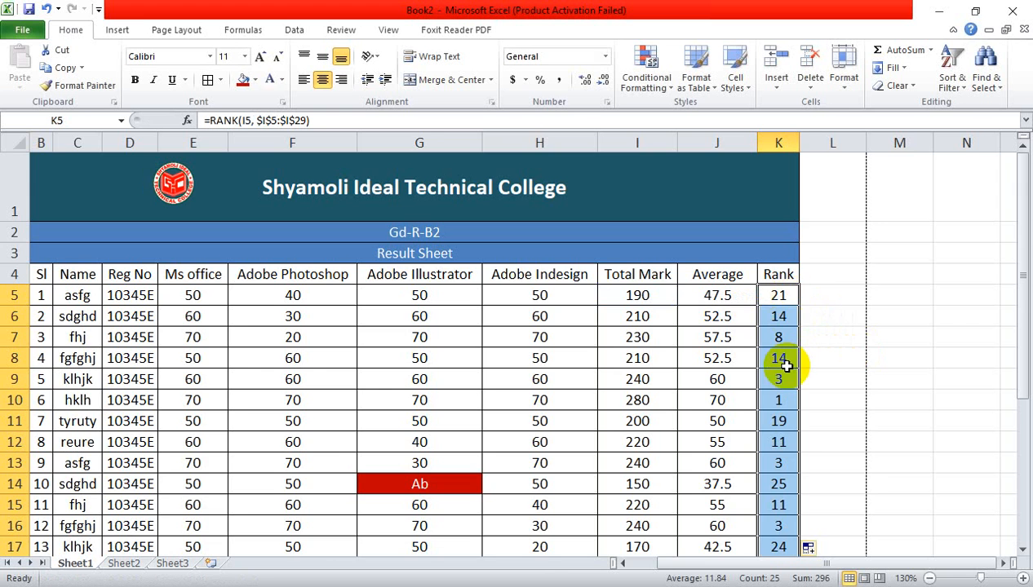
scroll(622, 430, "down", 5, "ctrl")
scroll(577, 503, "up", 2, "ctrl")
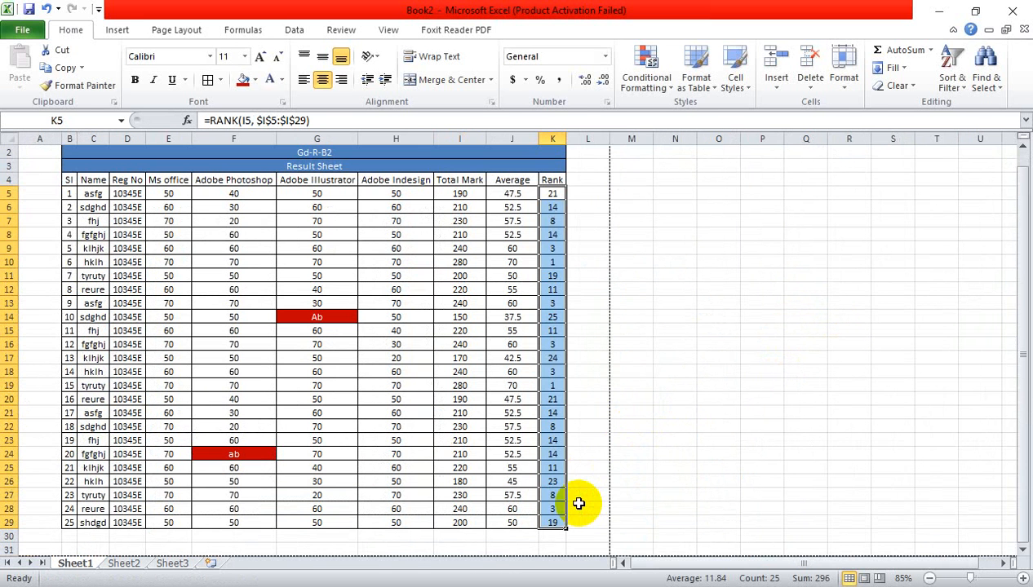
left_click(640, 442)
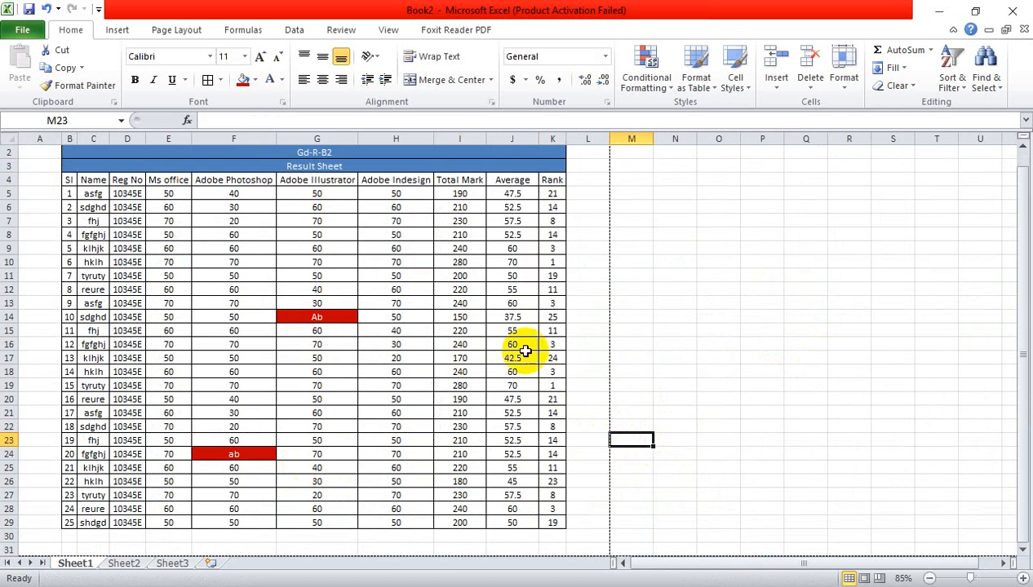
scroll(554, 396, "up", 1)
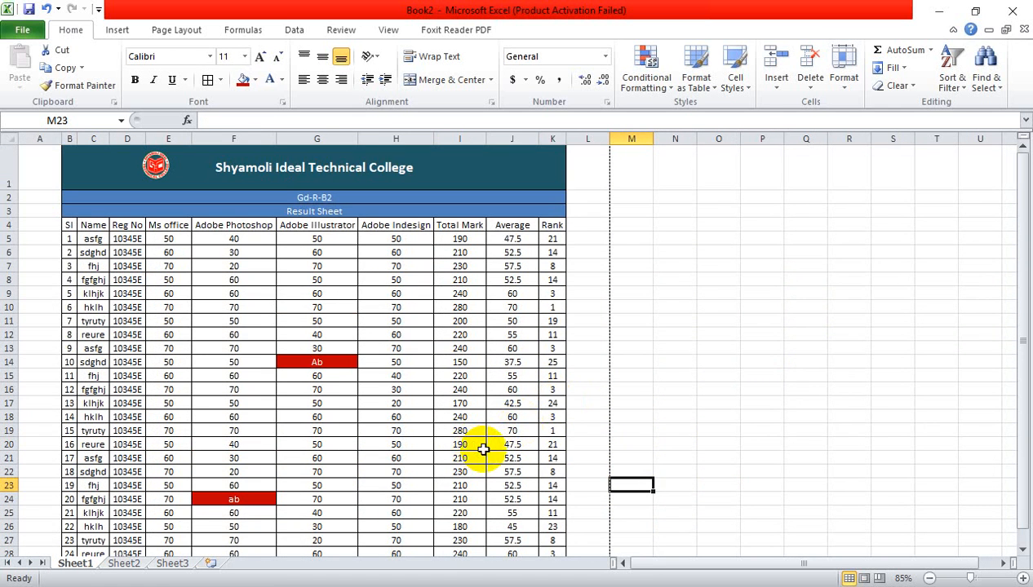
scroll(483, 450, "up", 1, "ctrl")
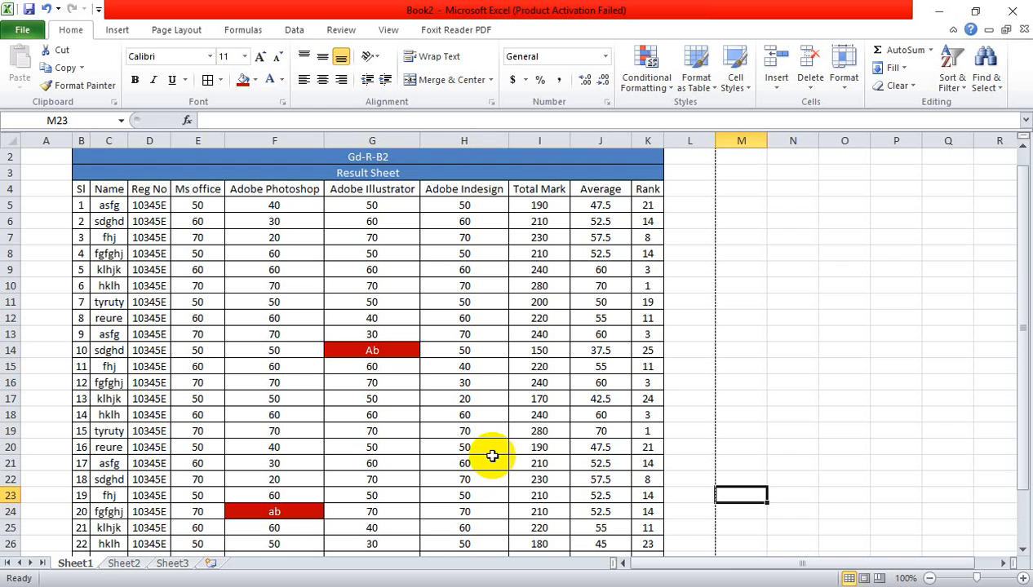
left_click(148, 221)
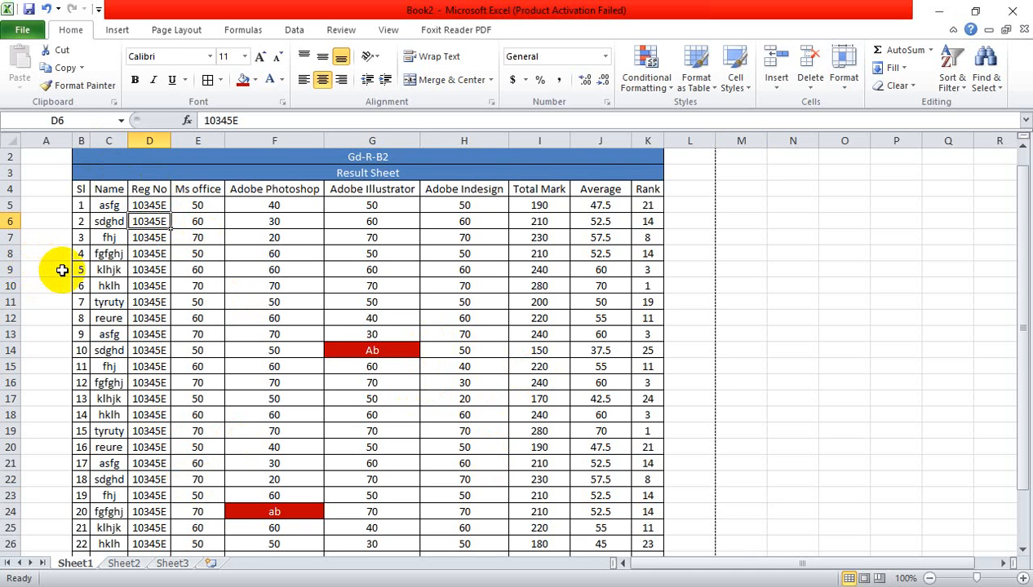
left_click(783, 236)
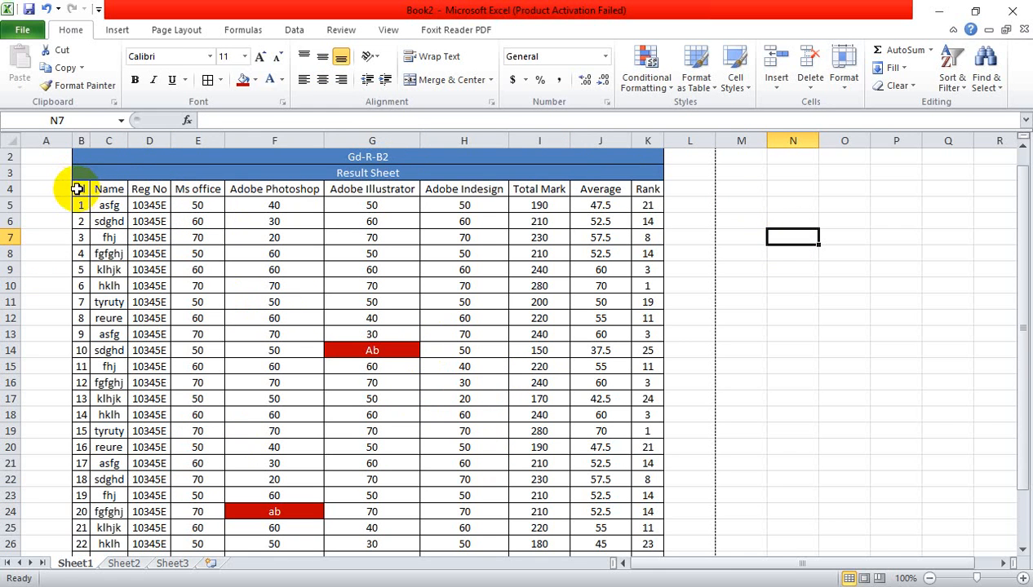
left_click_drag(77, 188, 623, 193)
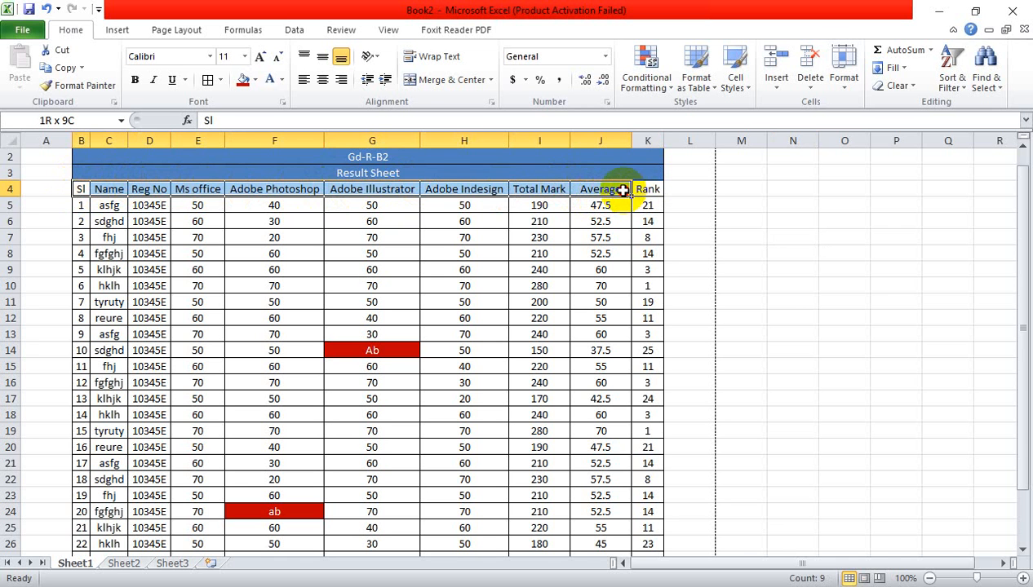
left_click(792, 334)
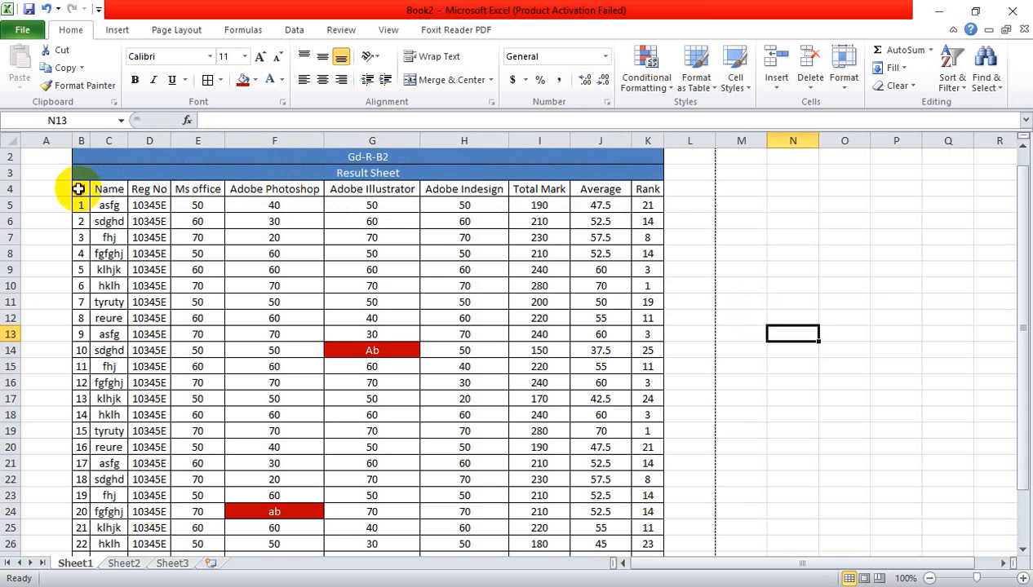
Start a custom sort of the whole result table B4:K29, headers included, and choose Rank as the sort column.
left_click_drag(80, 188, 630, 521)
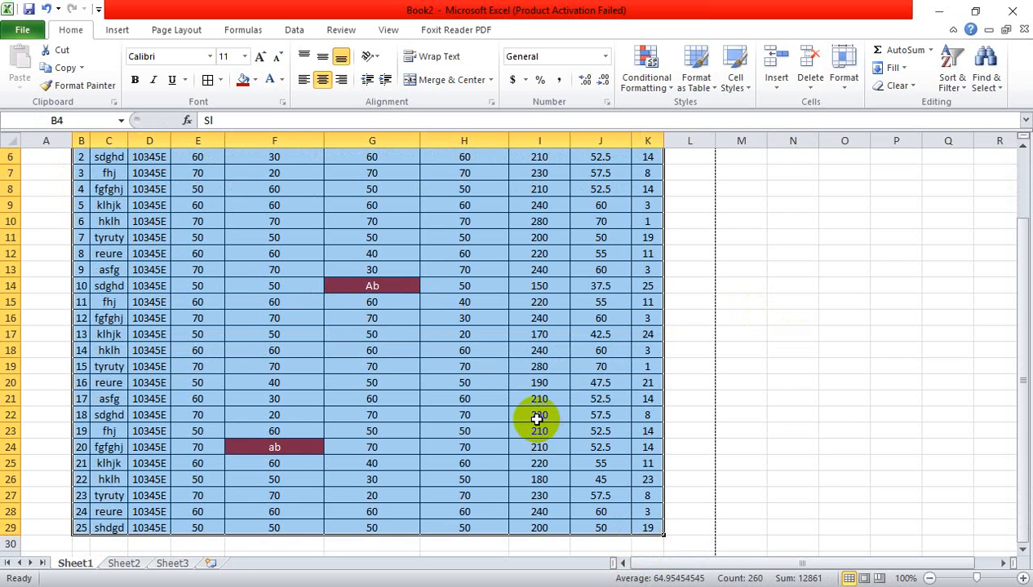
scroll(530, 415, "up", 2)
scroll(126, 281, "down", 4)
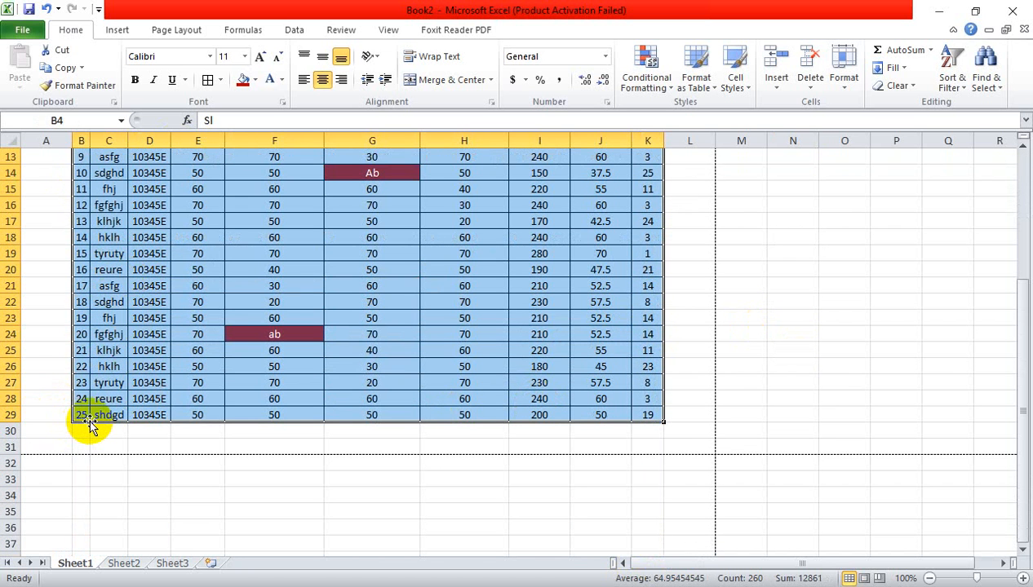
left_click(955, 88)
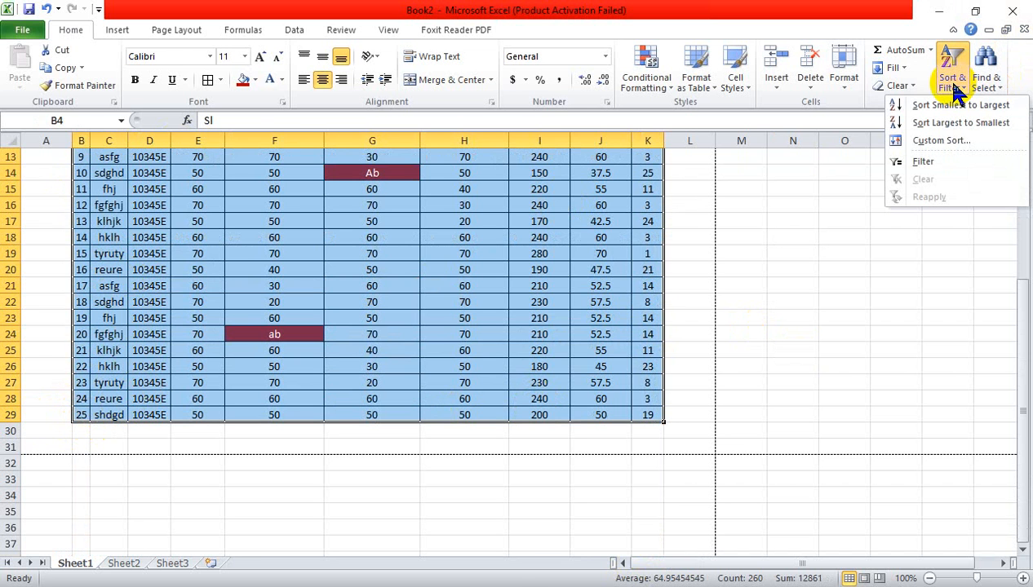
left_click(937, 140)
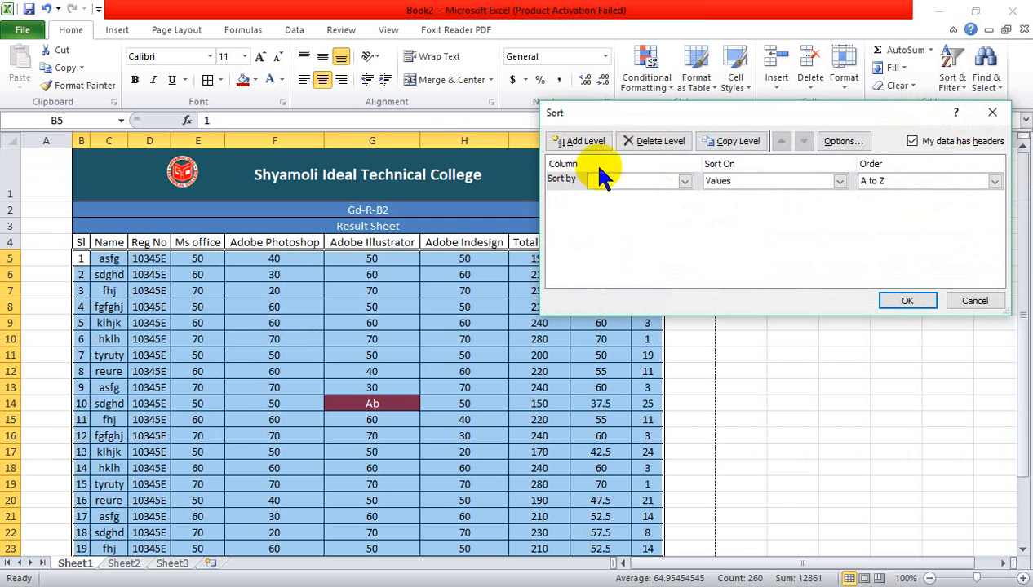
left_click(716, 183)
left_click(684, 181)
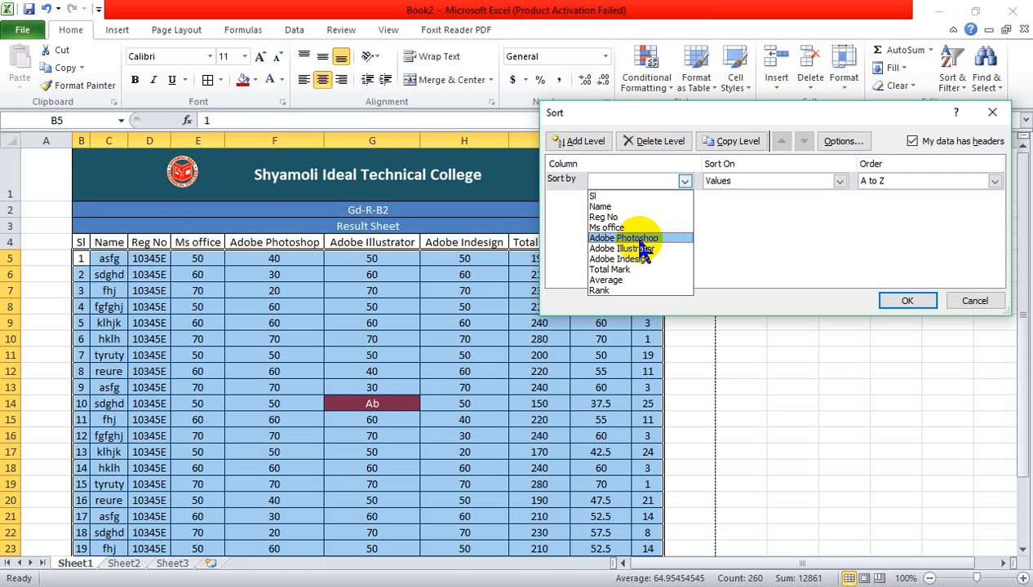
left_click(621, 291)
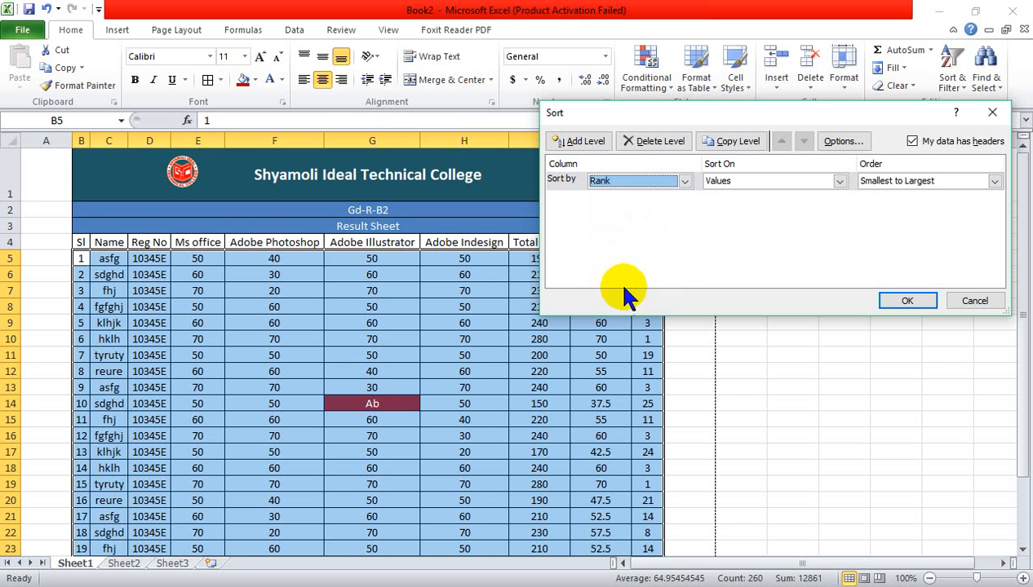
Set the sort to use Values in Smallest to Largest order and apply it to the result table.
left_click(840, 181)
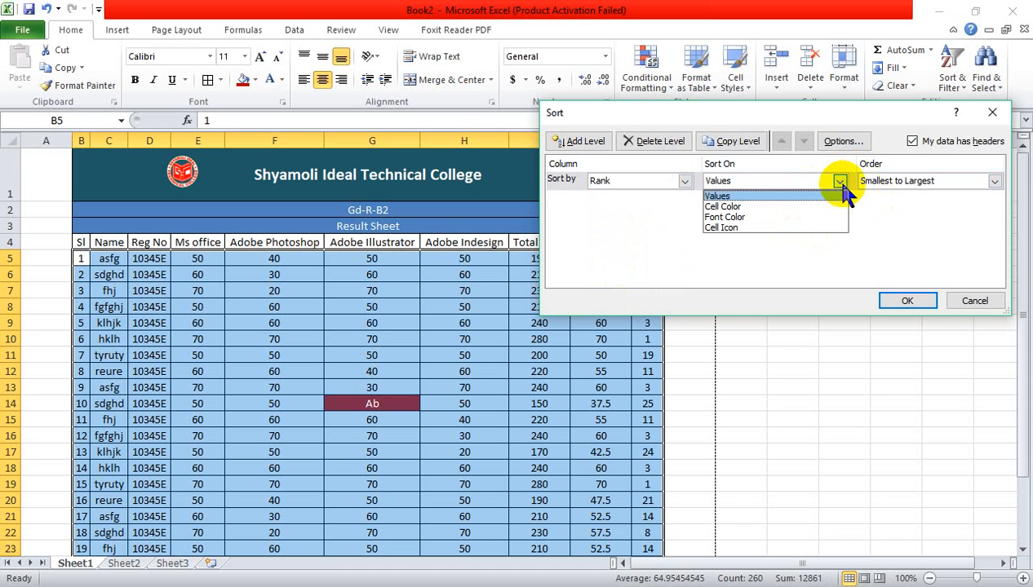
left_click(734, 197)
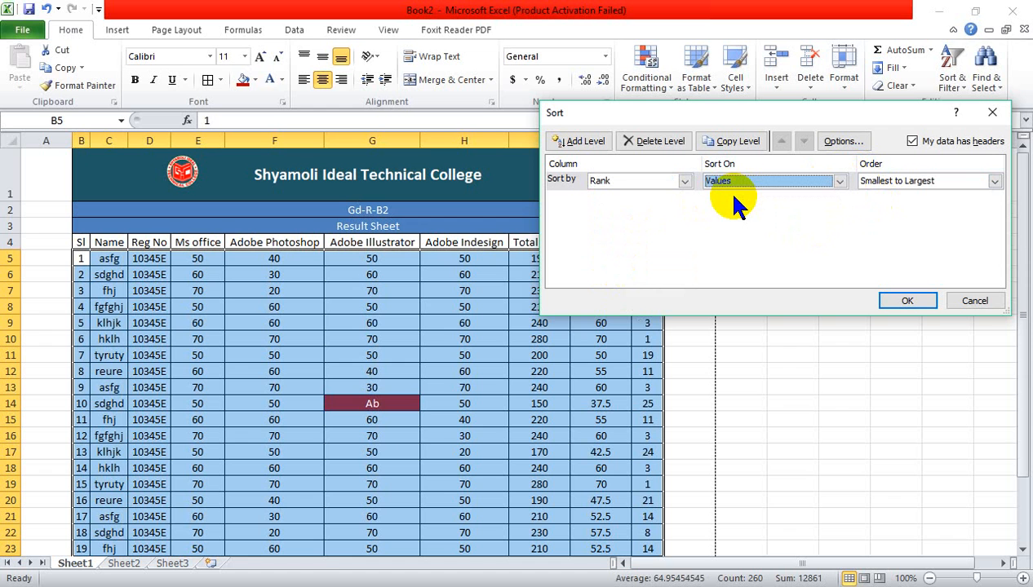
left_click(993, 181)
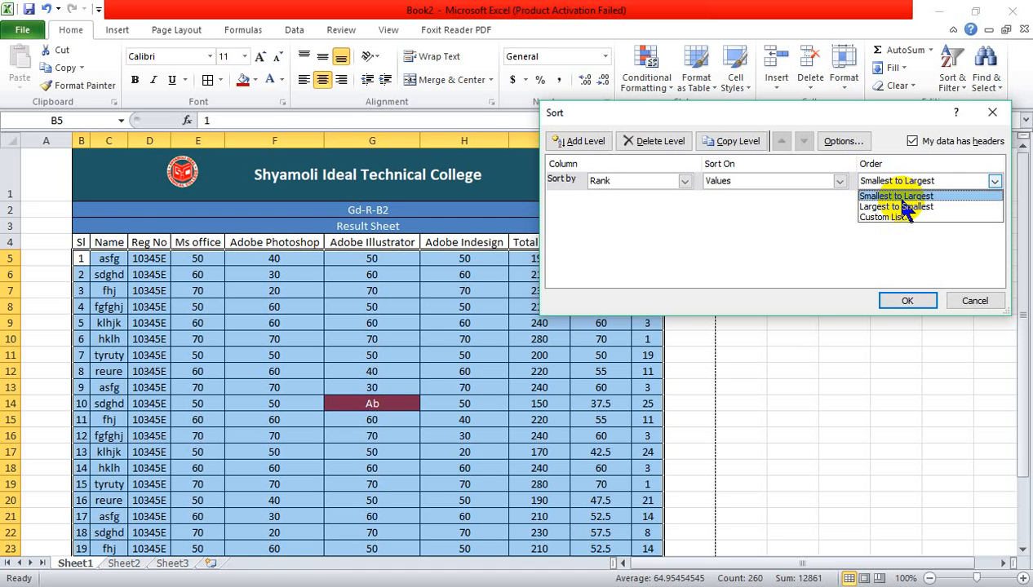
left_click(899, 196)
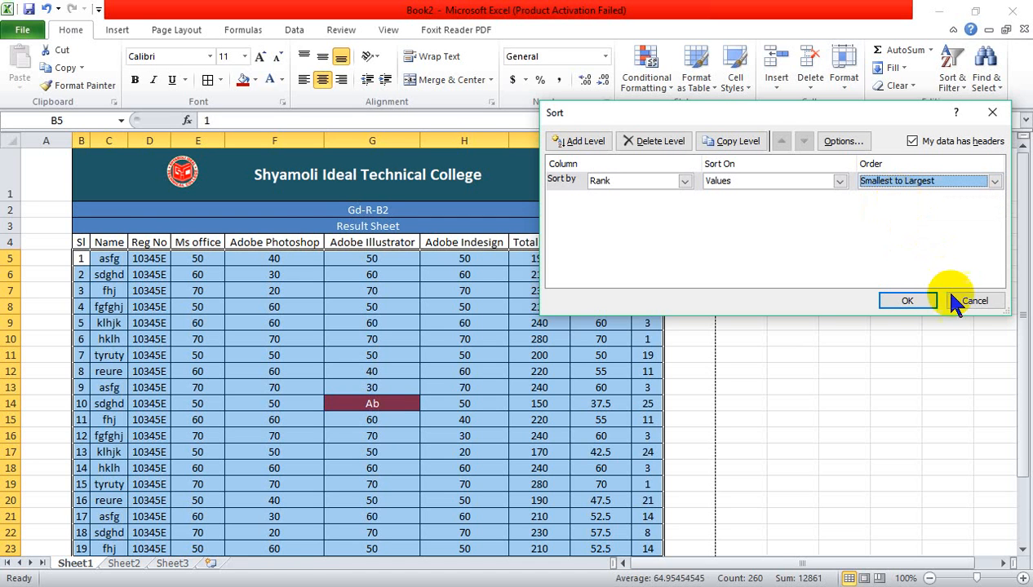
left_click(893, 299)
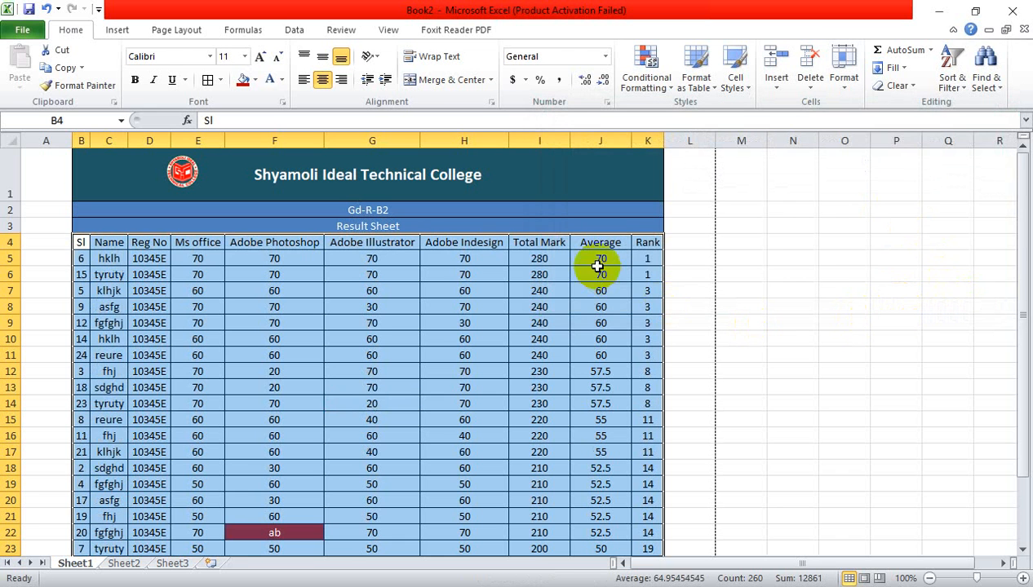
left_click(740, 321)
Examine the sorted Rank column from K5 to K12, comparing tied students' ranks and the rank that follows each tie.
left_click(647, 258)
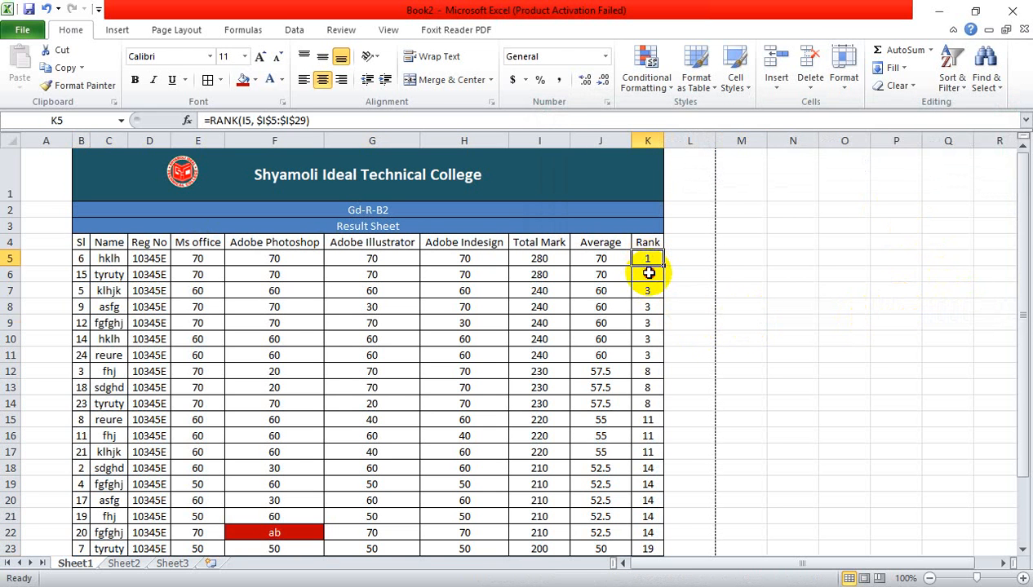
left_click(649, 272)
left_click(654, 290)
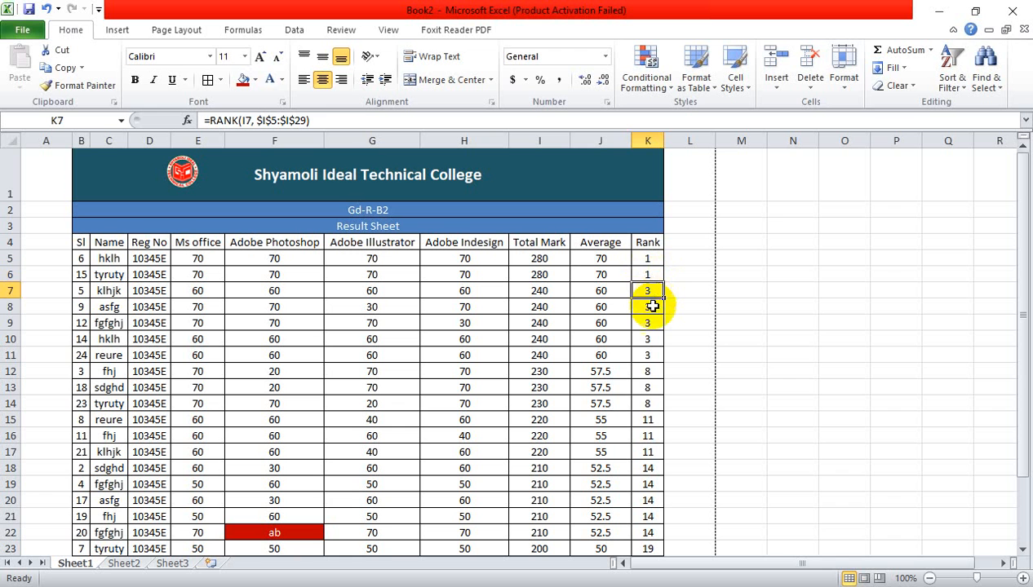
left_click(652, 307)
left_click(650, 323)
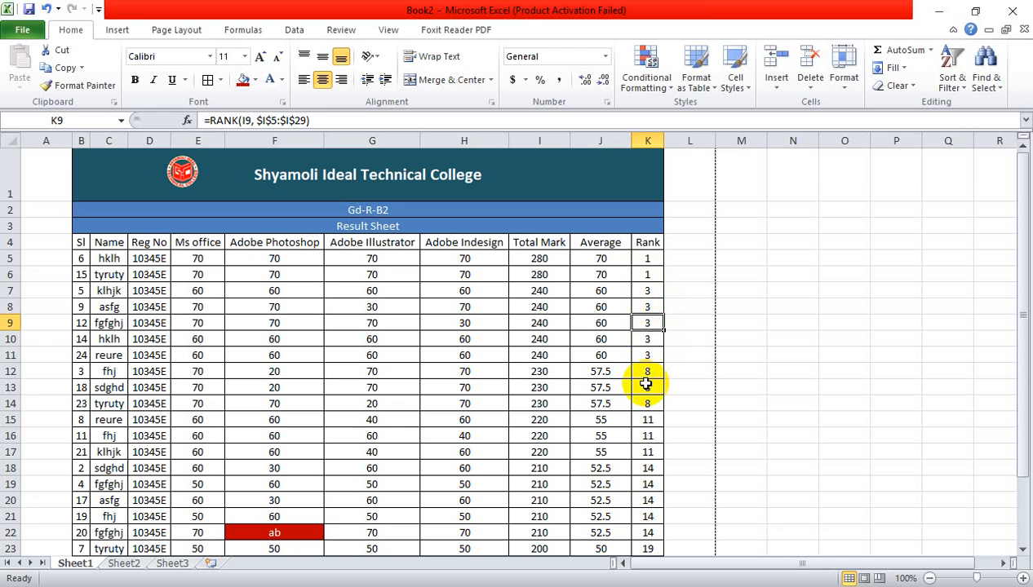
scroll(648, 383, "down", 2)
scroll(650, 462, "up", 2)
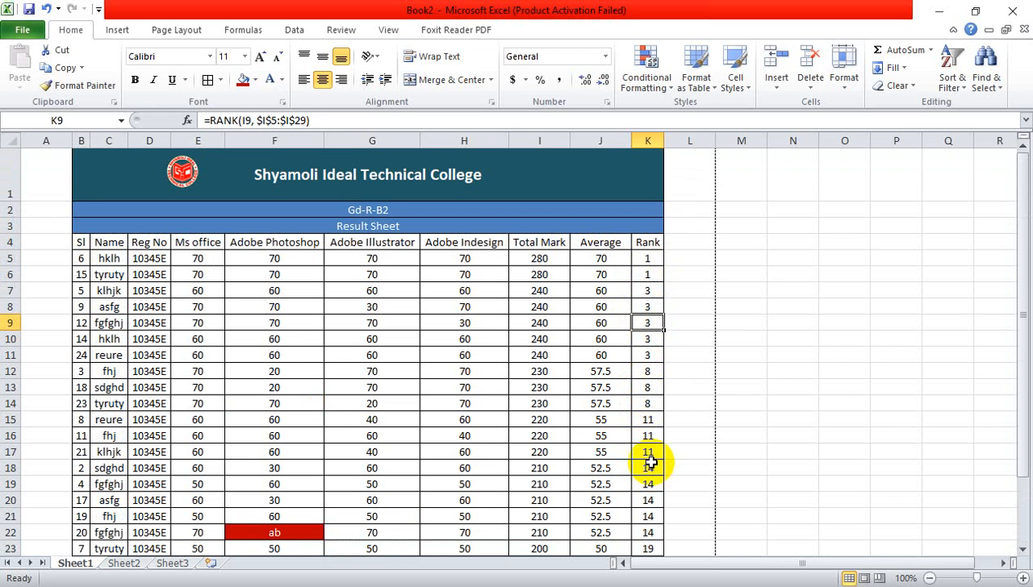
left_click(648, 273)
left_click(651, 291)
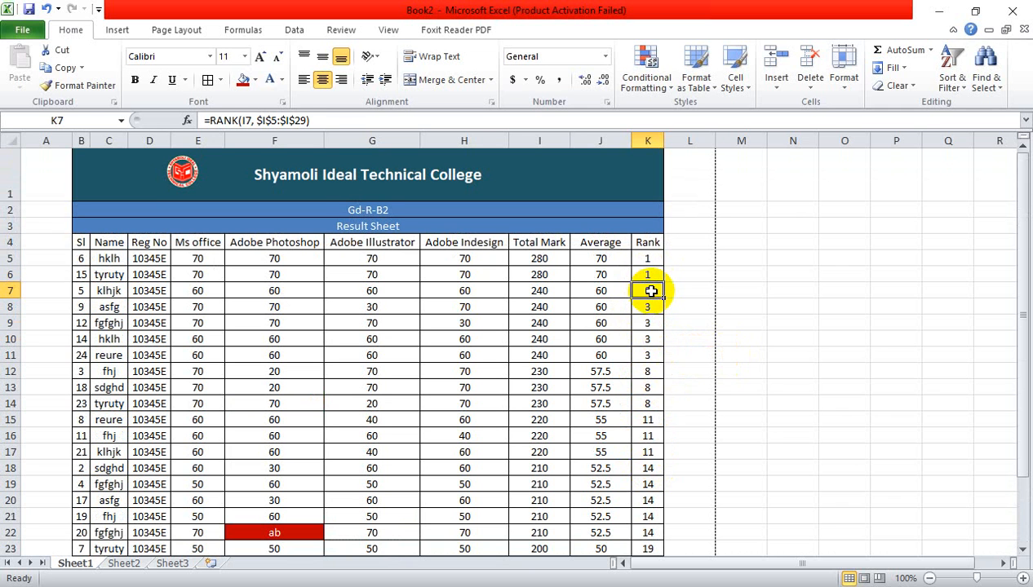
left_click(652, 307)
left_click(651, 340)
left_click(646, 356)
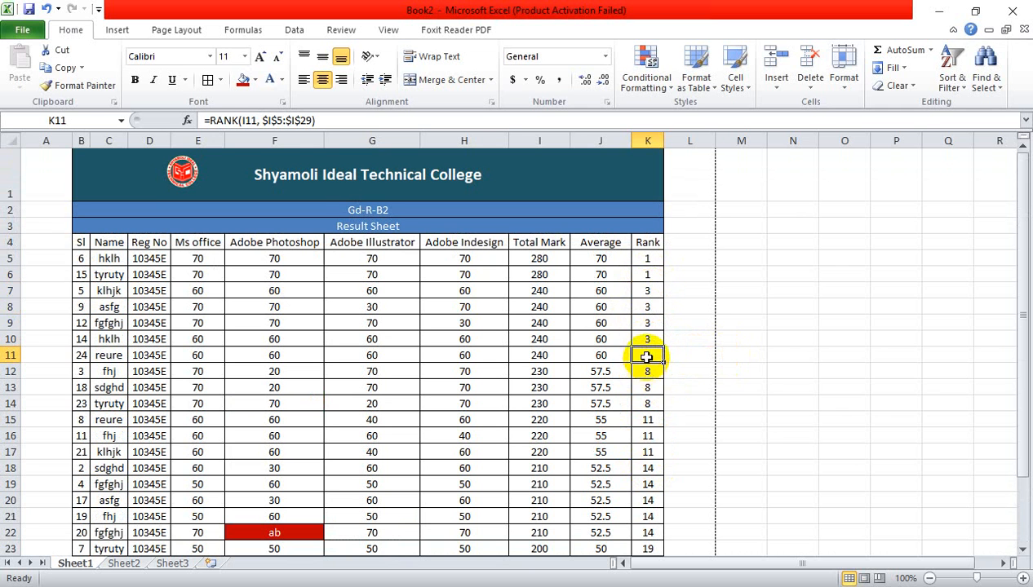
left_click(648, 260)
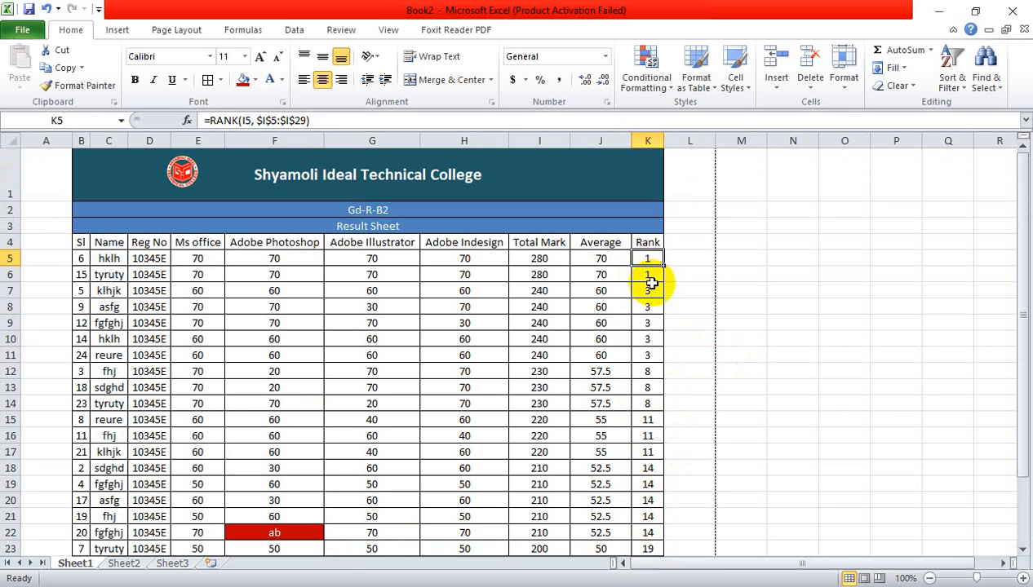
left_click(652, 288)
left_click(650, 275)
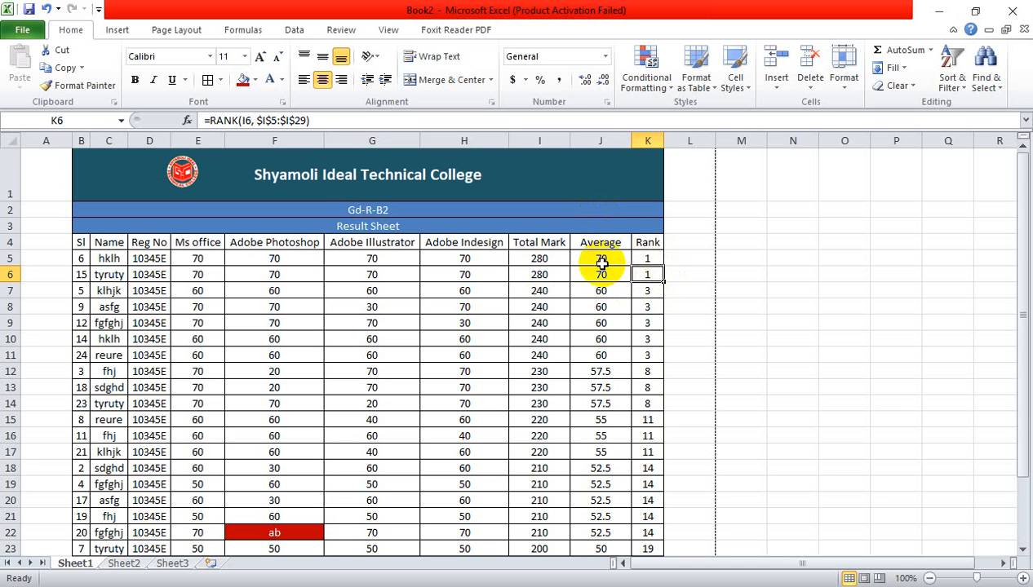
left_click(647, 289)
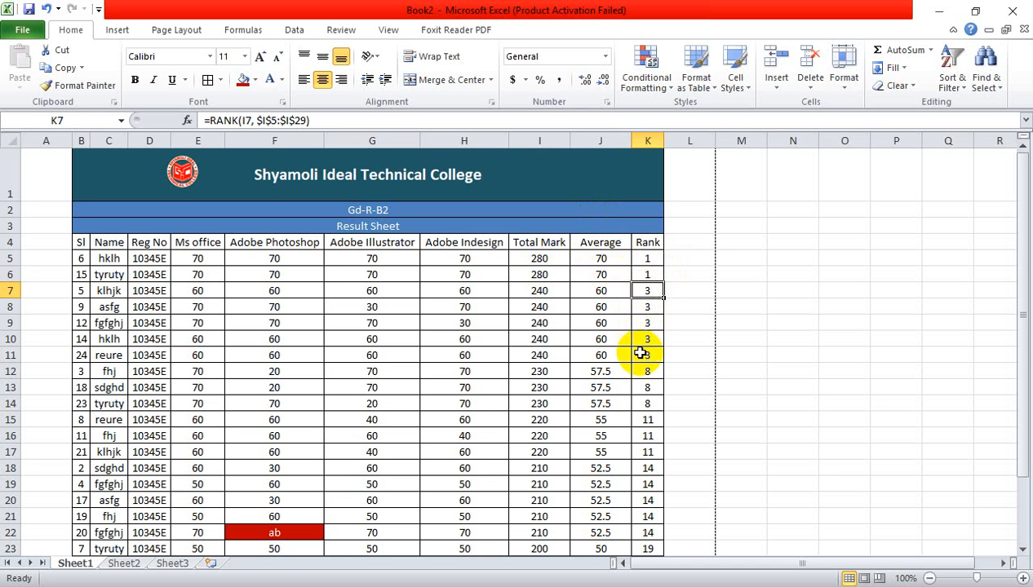
left_click(647, 308)
left_click(644, 326)
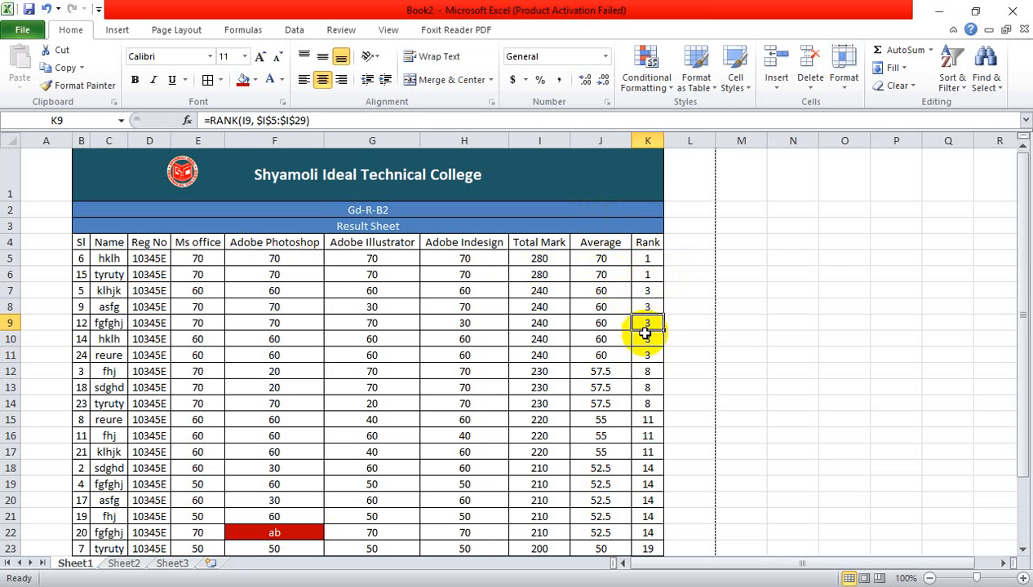
left_click(646, 339)
left_click(645, 357)
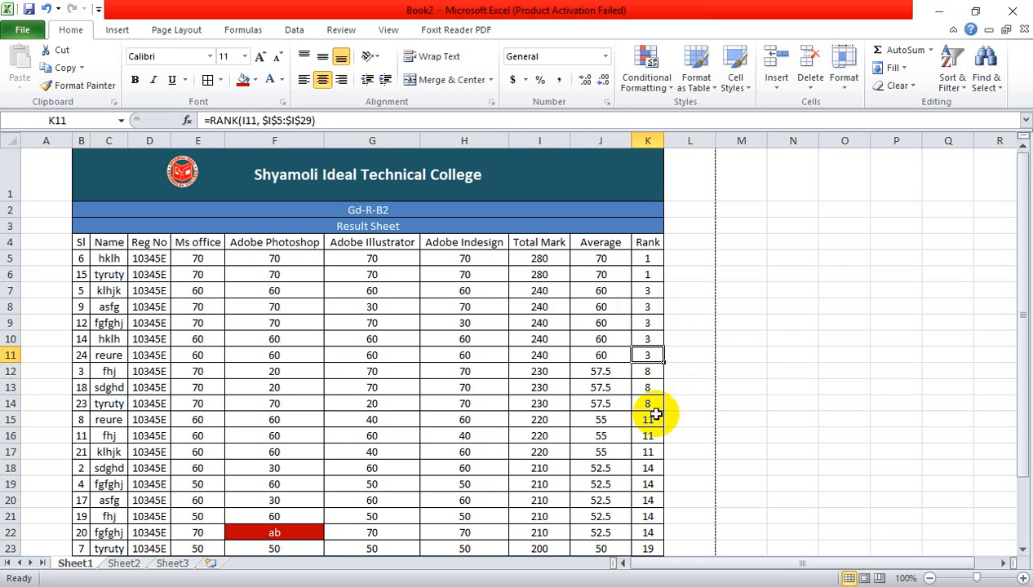
left_click(650, 371)
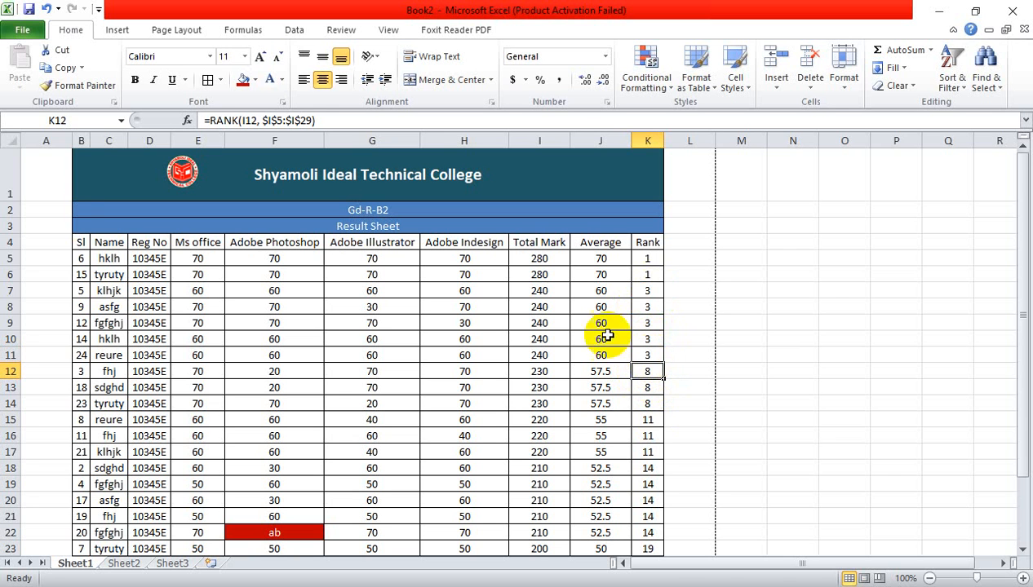
Compare the serial numbers in the Sl column with the Rank column of the sorted result table.
left_click_drag(80, 259, 79, 550)
left_click(151, 453)
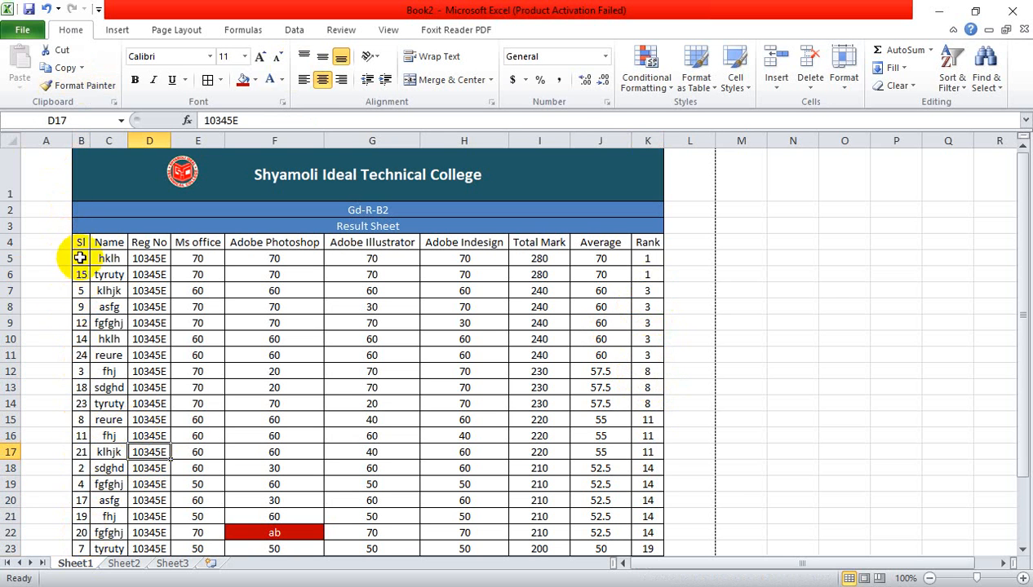
left_click(81, 257)
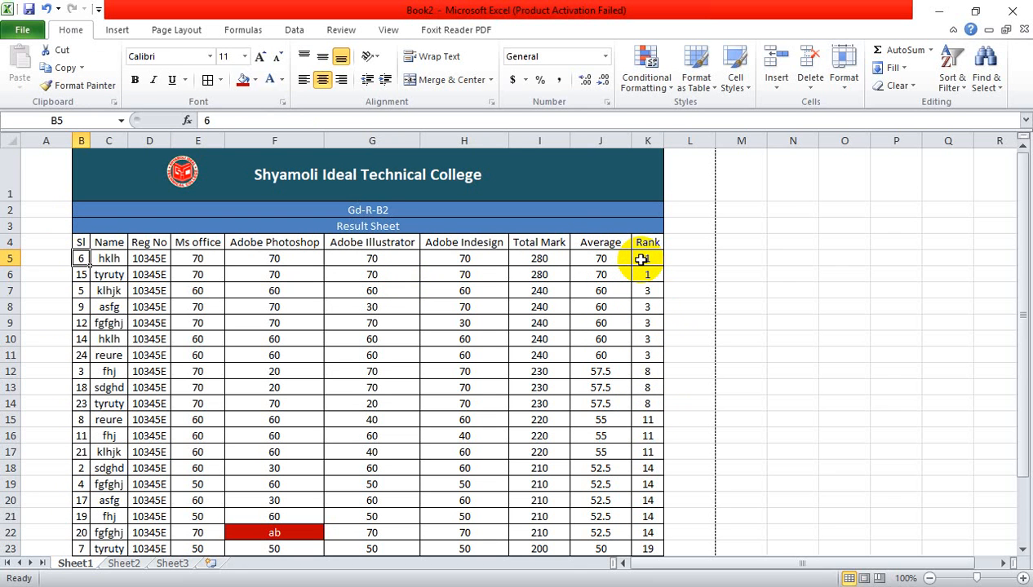
left_click(82, 275)
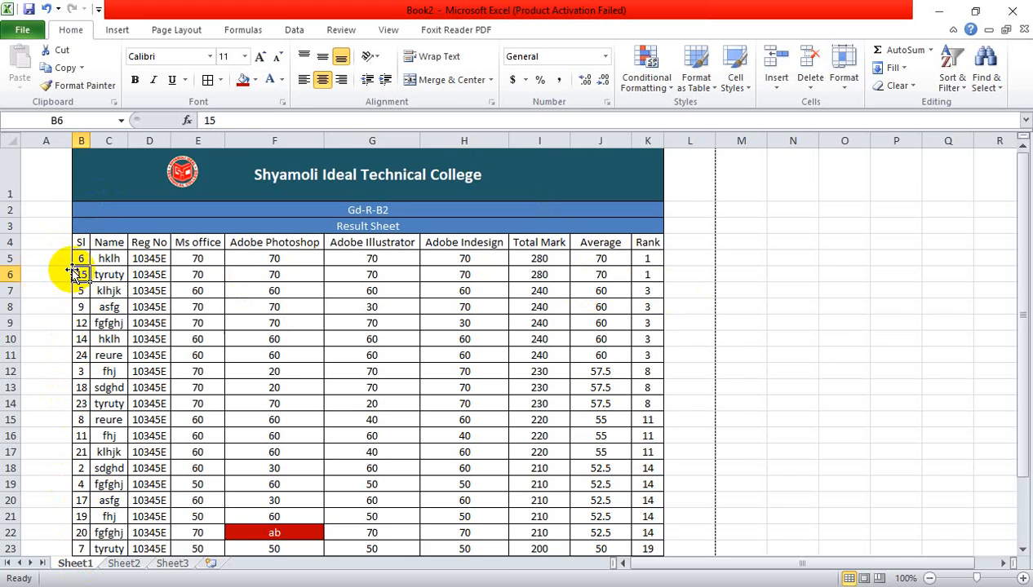
scroll(81, 270, "down", 3)
scroll(155, 444, "up", 3)
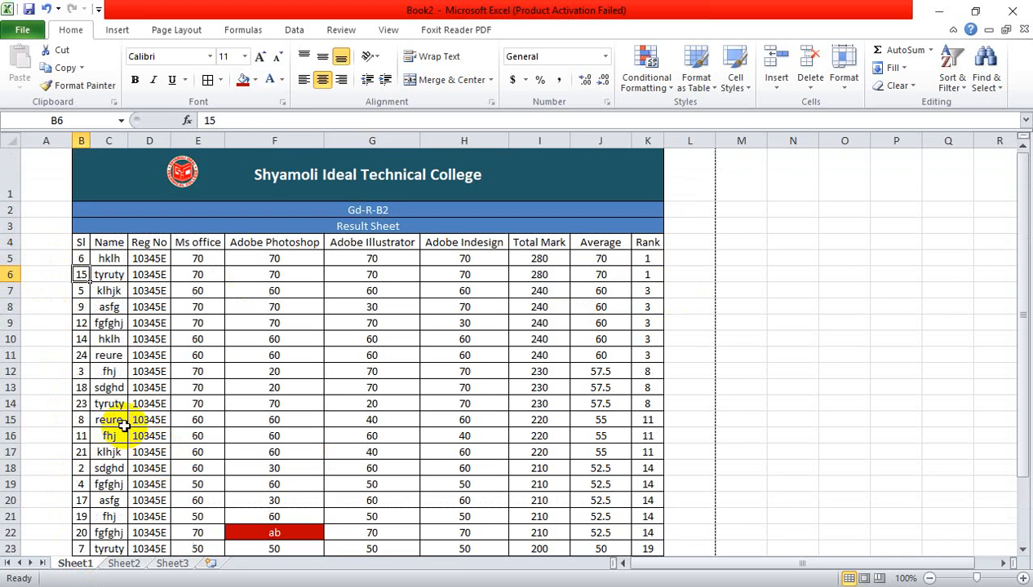
Renumber the Sl column by setting B5 to 1 and filling the series down to the last student.
left_click(82, 259)
type("1")
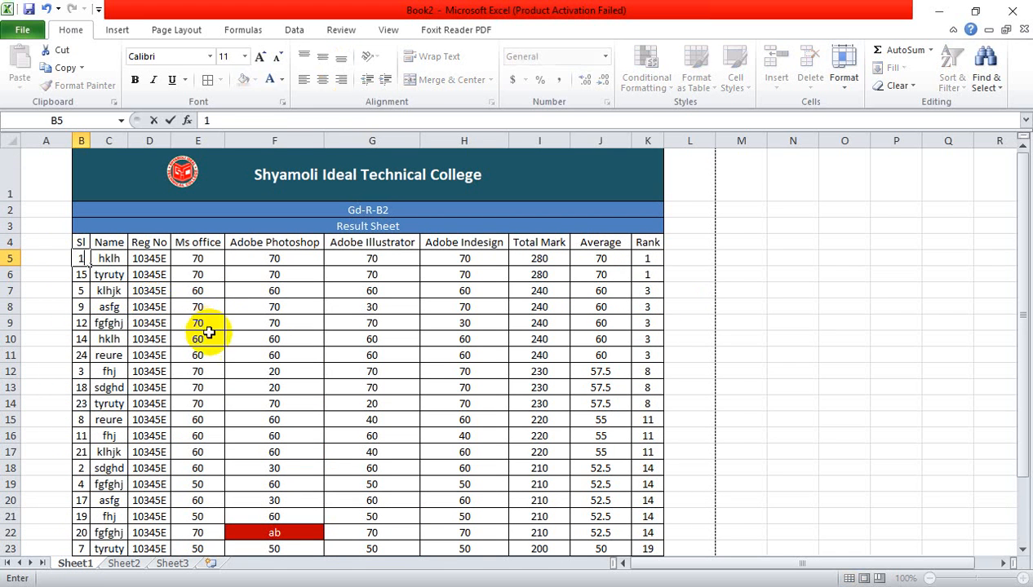
left_click(118, 309)
left_click(82, 259)
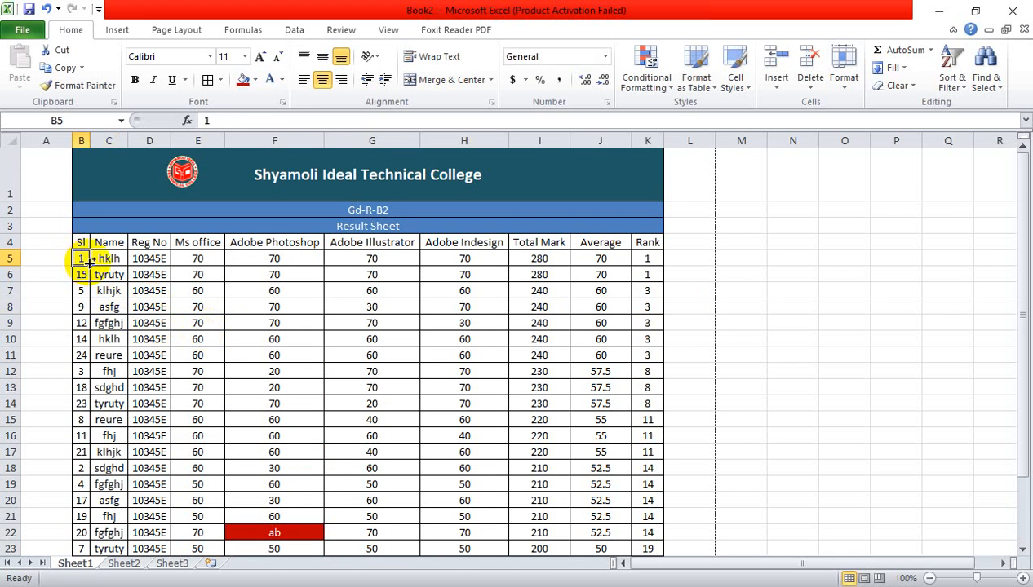
left_click_drag(88, 264, 88, 530)
scroll(183, 400, "up", 2)
left_click(194, 353)
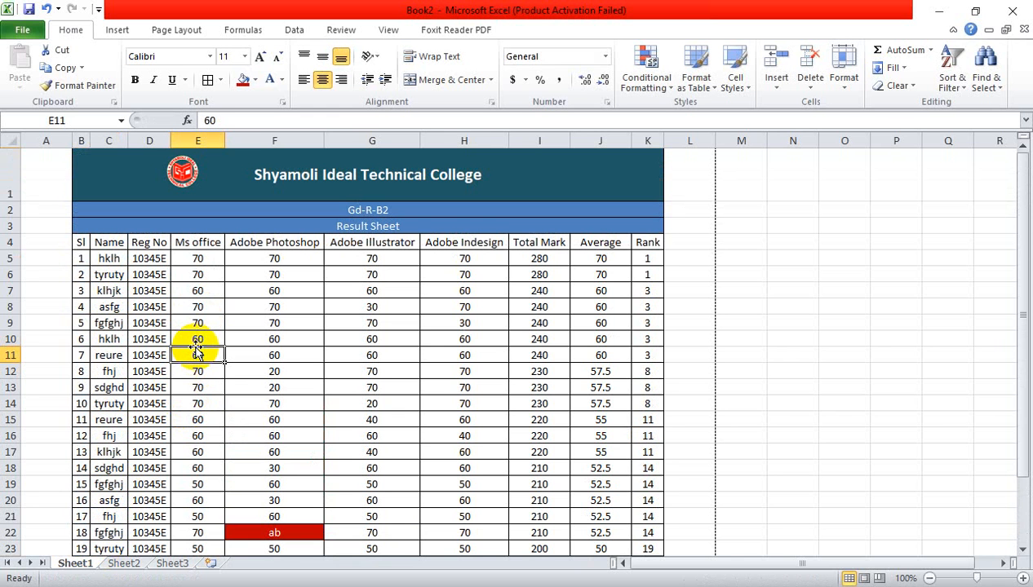
Undo the serial renumbering and the rank sort of the whole result table.
key("ctrl+z")
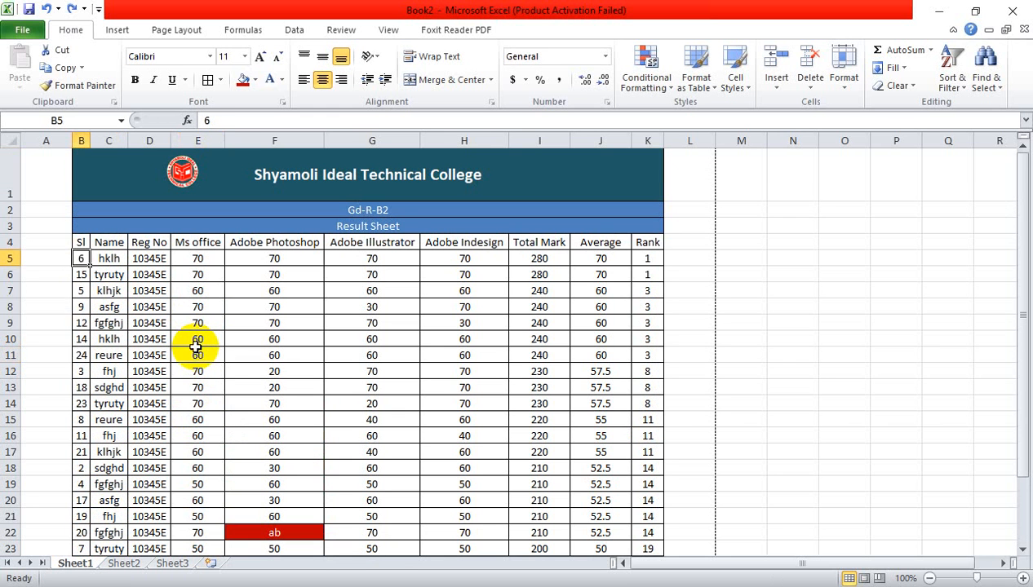
key("ctrl+y")
left_click(734, 436)
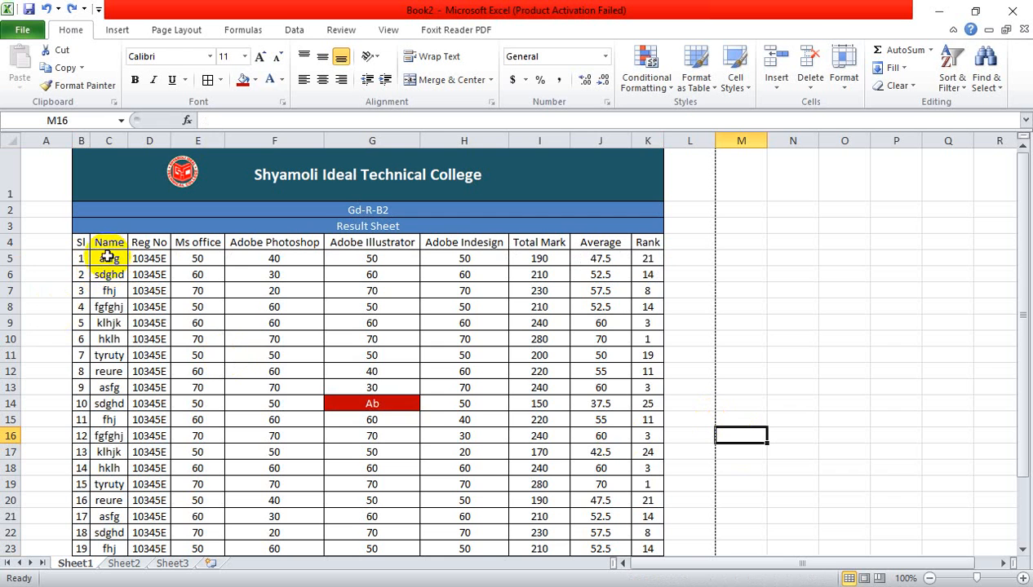
left_click_drag(108, 257, 640, 530)
scroll(459, 436, "up", 2)
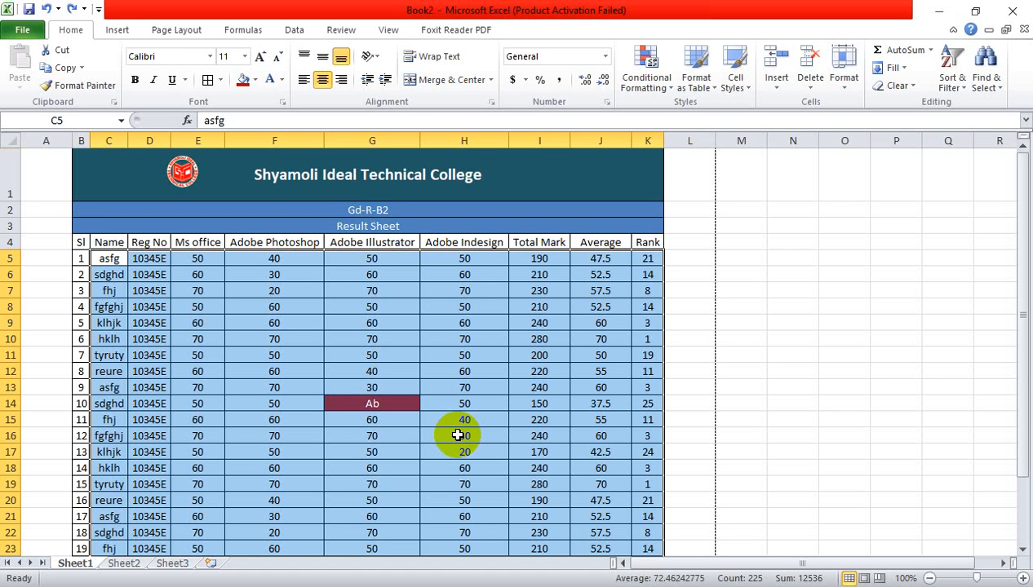
left_click(951, 81)
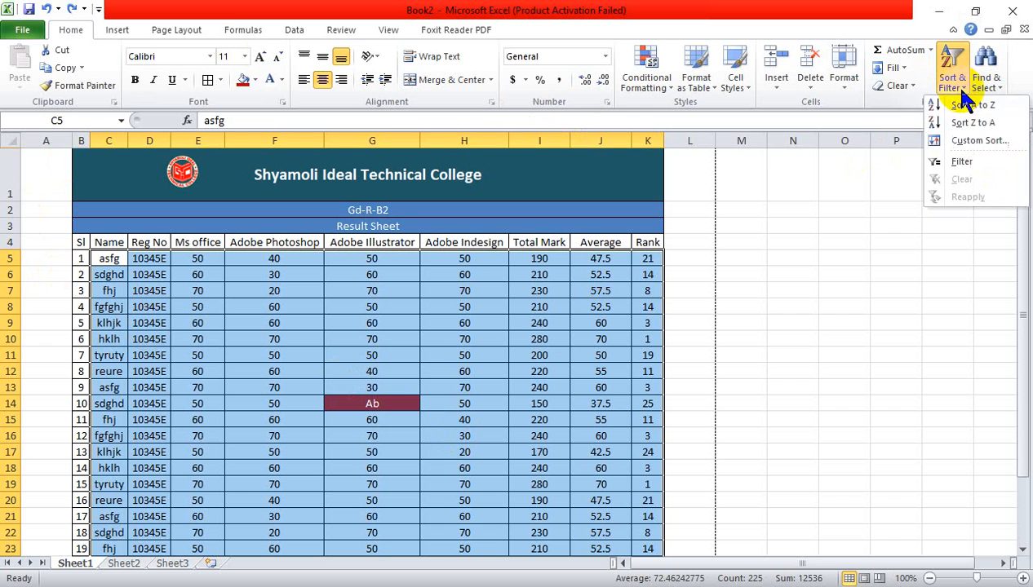
left_click(969, 141)
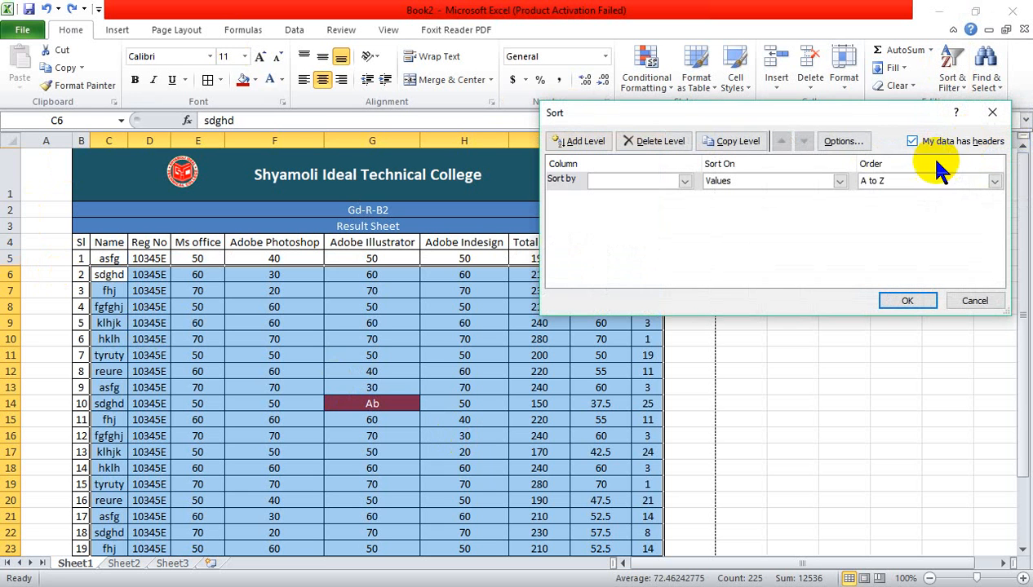
left_click(683, 180)
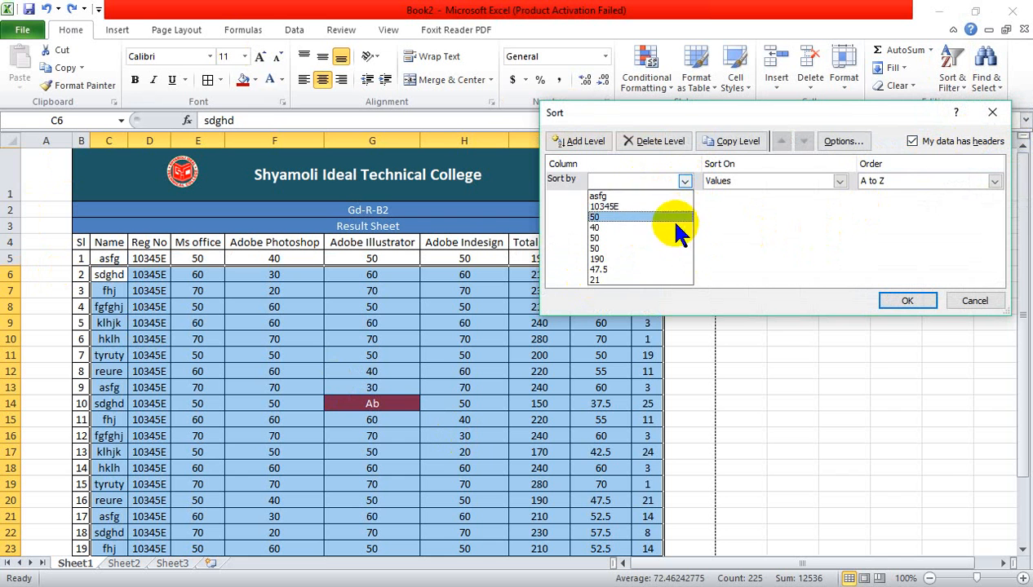
left_click(753, 257)
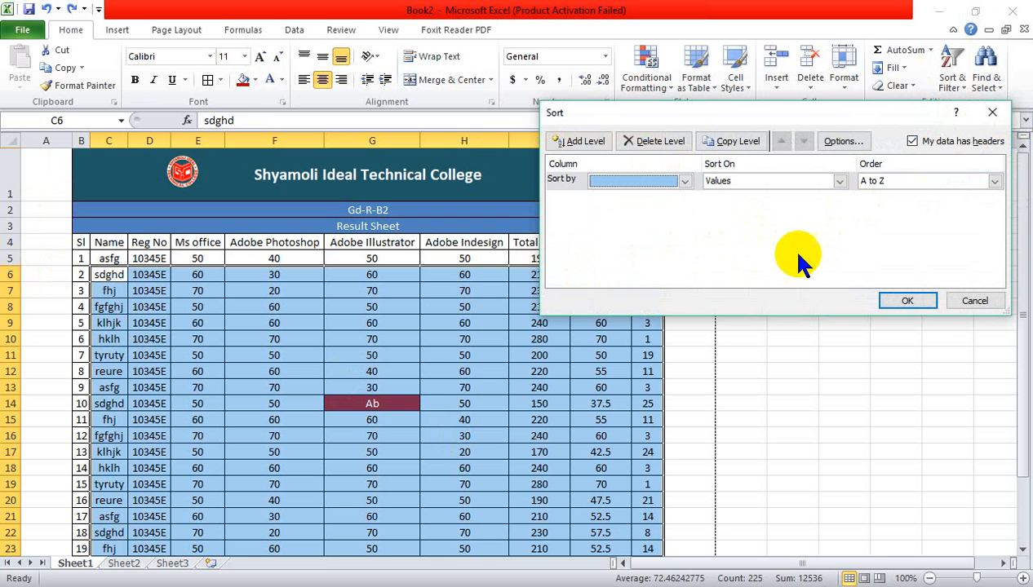
left_click(974, 301)
Custom sort the table from Name to Rank, headers included but without the Sl column, by Rank on Values, Smallest to Largest.
left_click_drag(104, 243, 647, 519)
scroll(648, 520, "up", 2)
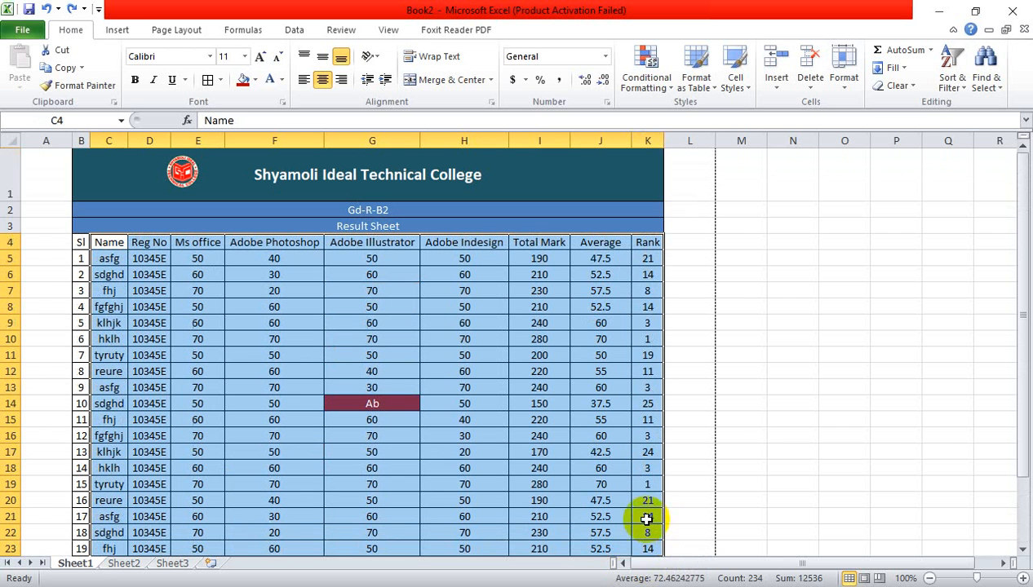
left_click(955, 80)
left_click(942, 142)
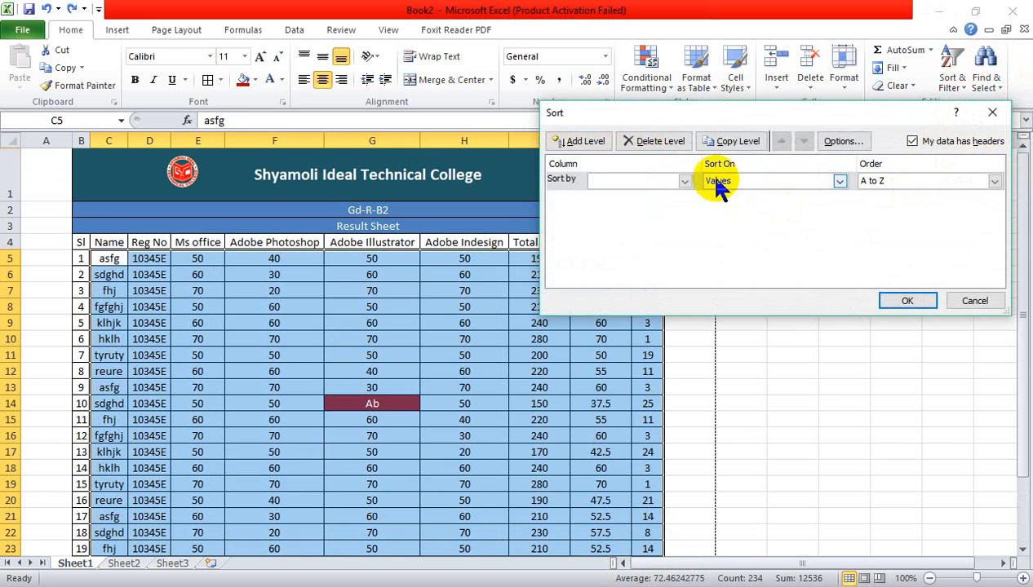
left_click(684, 180)
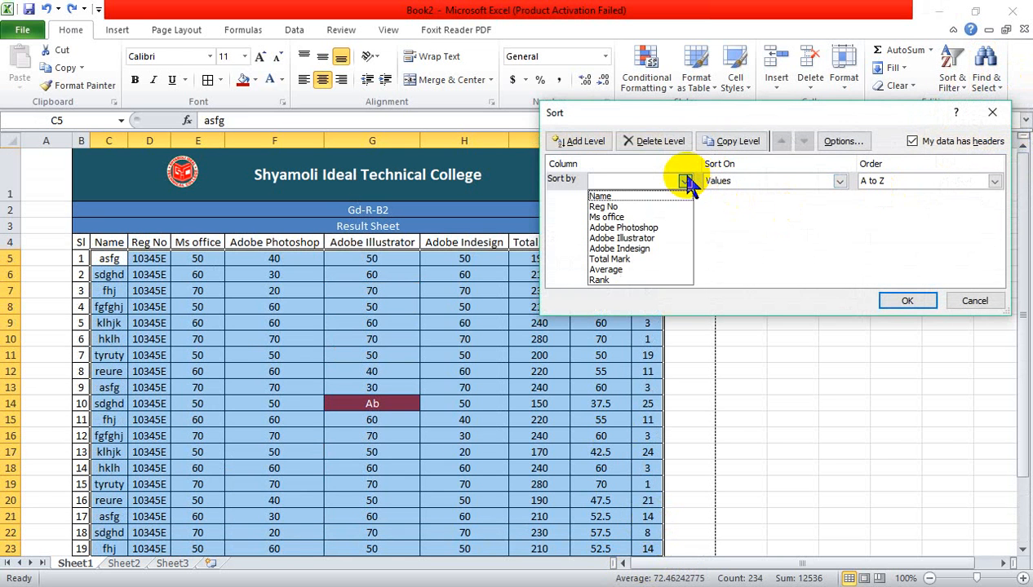
left_click(623, 280)
left_click(993, 181)
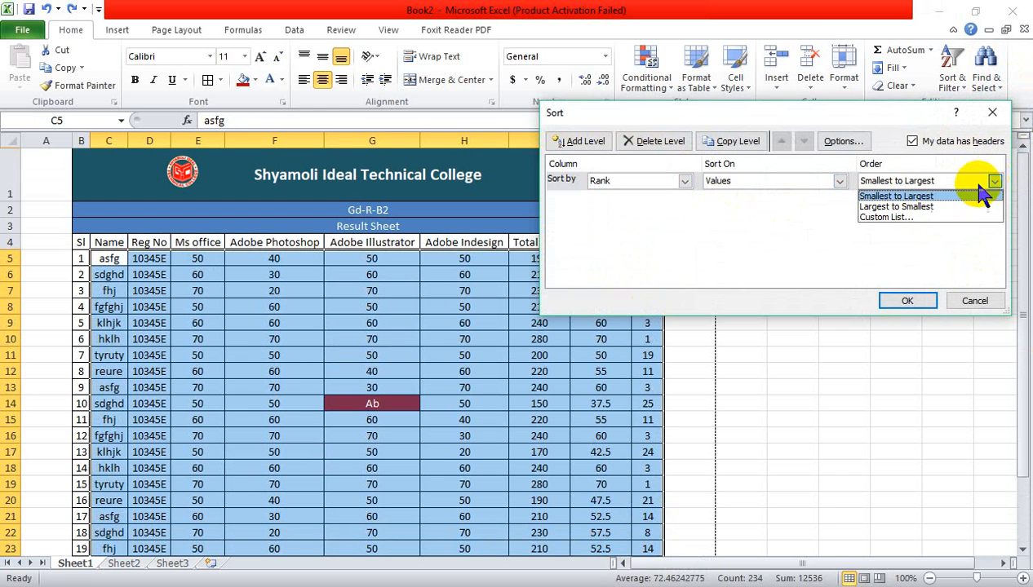
left_click(950, 197)
left_click(910, 301)
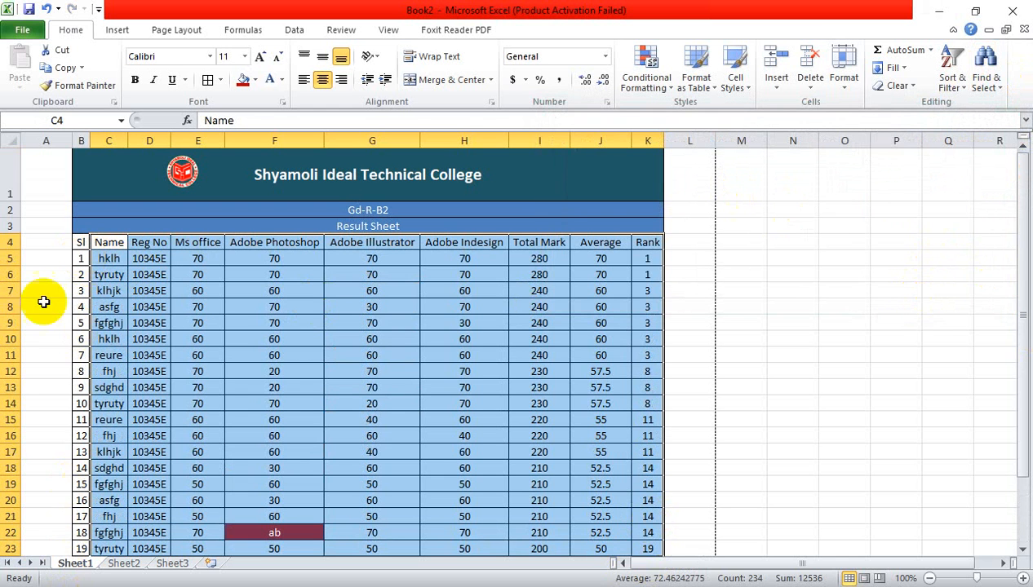
scroll(82, 334, "down", 3)
scroll(89, 390, "up", 3)
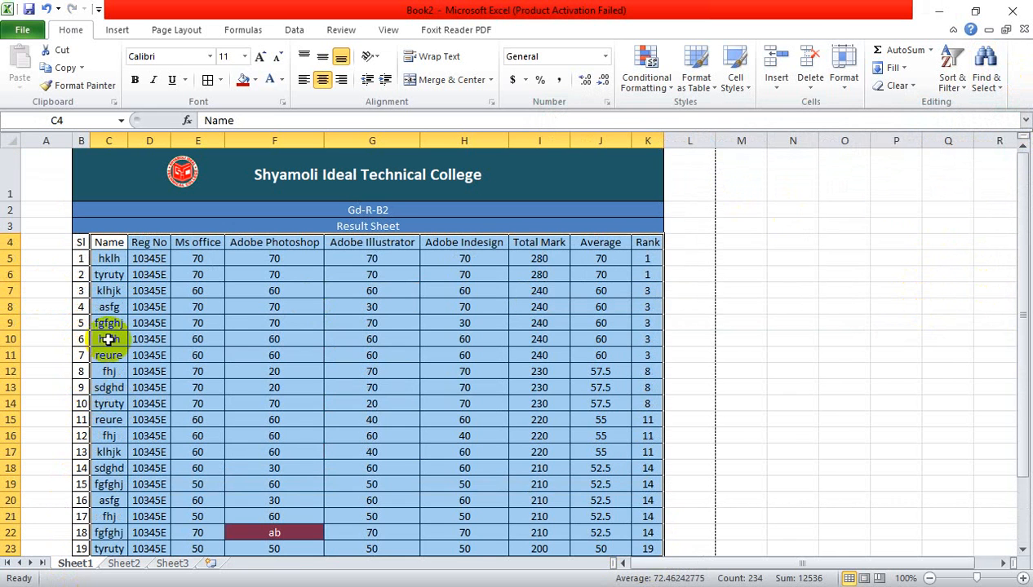
left_click(788, 320)
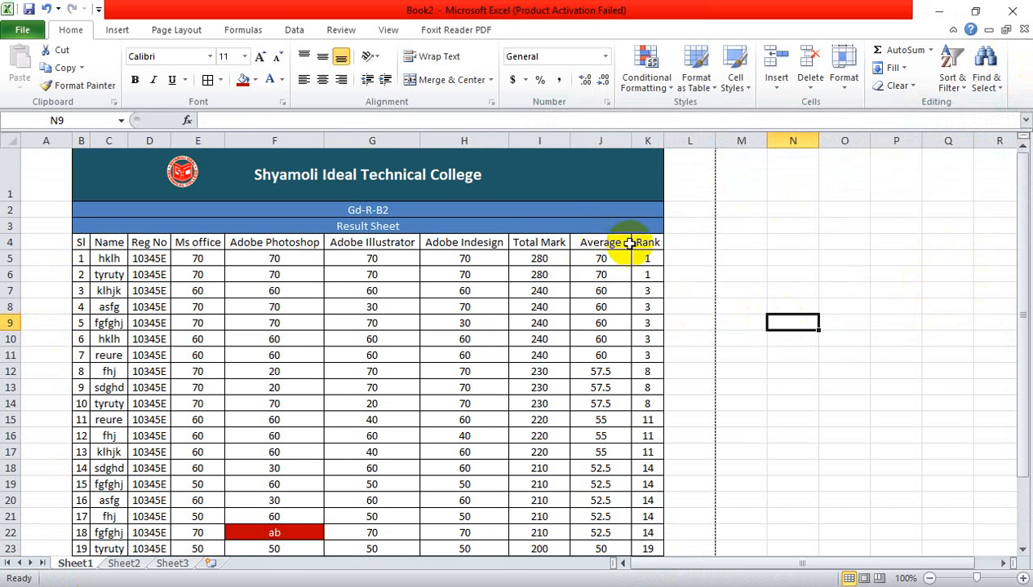
Examine the sorted ranks and their RANK formulas from K5 down to K16.
left_click(647, 258)
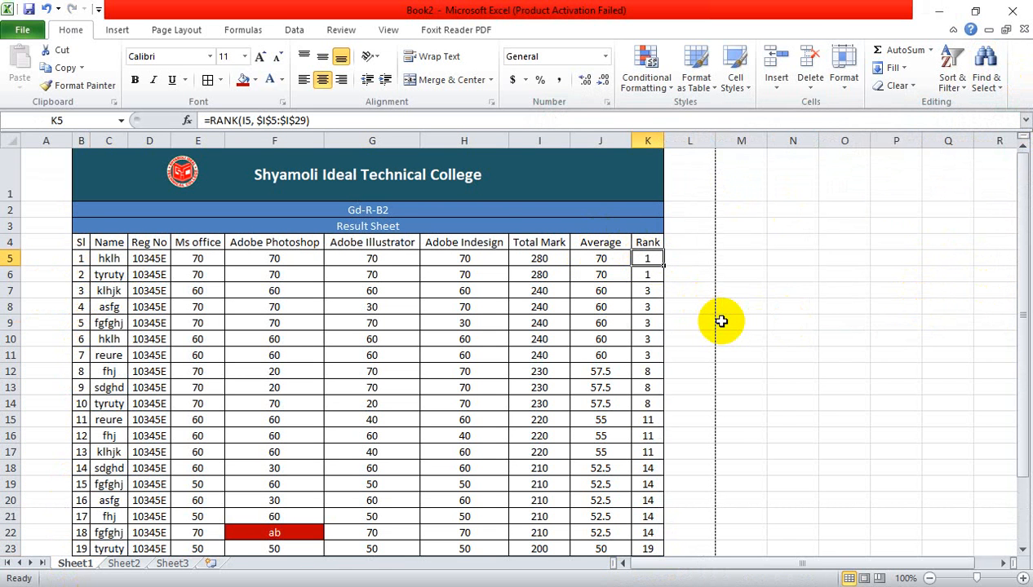
key("Down")
key("Down")
key("Down")
key("Down")
key("Down")
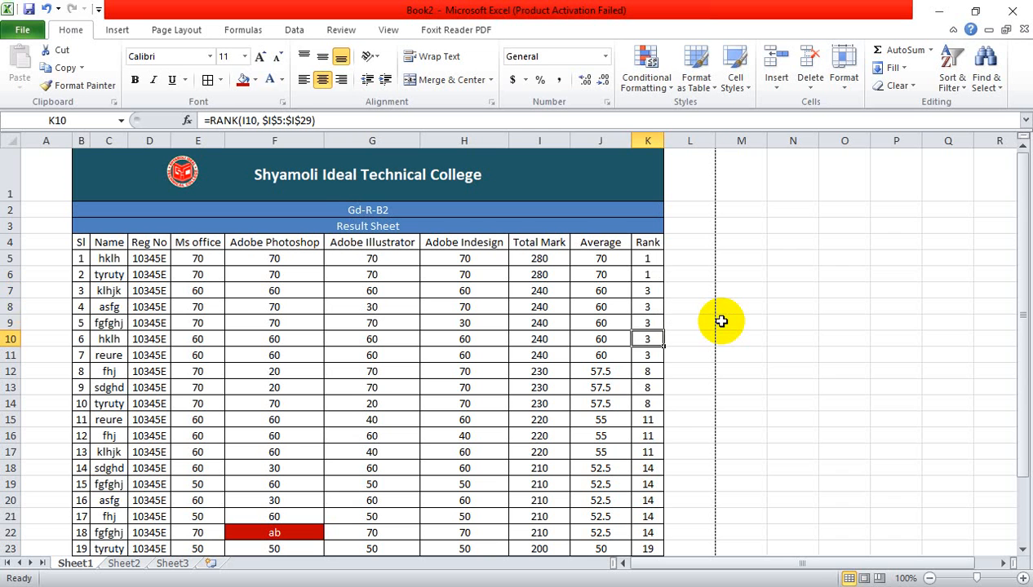
key("Down")
key("Down")
key("Down")
key("Down")
key("Down")
key("Down")
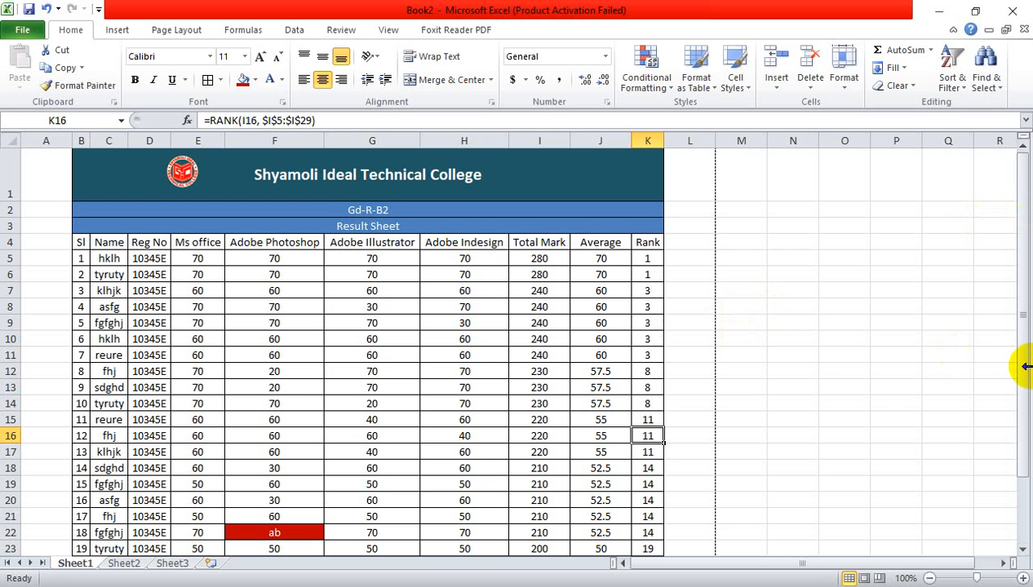
left_click(668, 553)
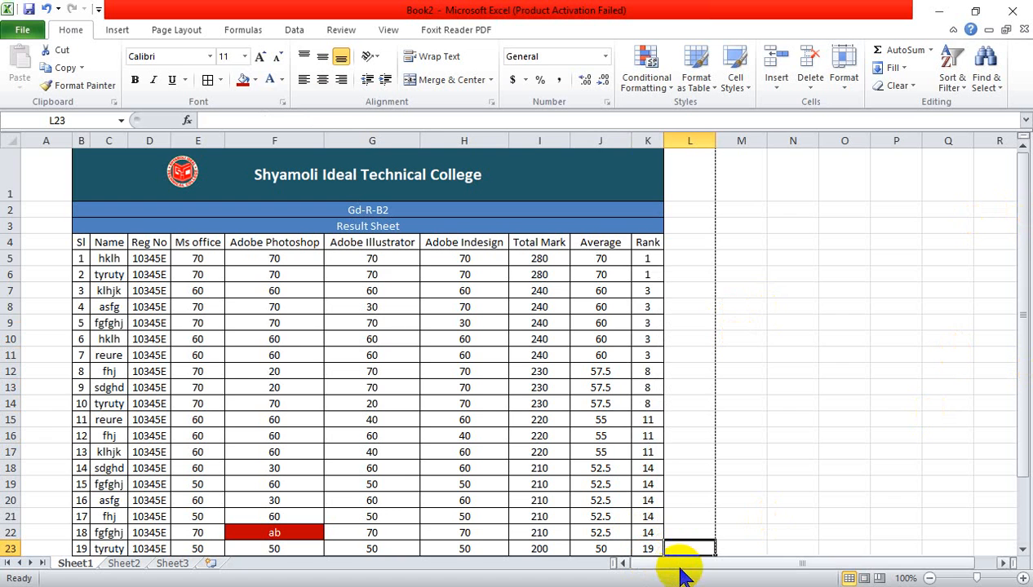
Enter the headings Name, Bangla, English and Math in N5:Q5 beside the result sheet.
left_click_drag(808, 563, 834, 561)
left_click(766, 257)
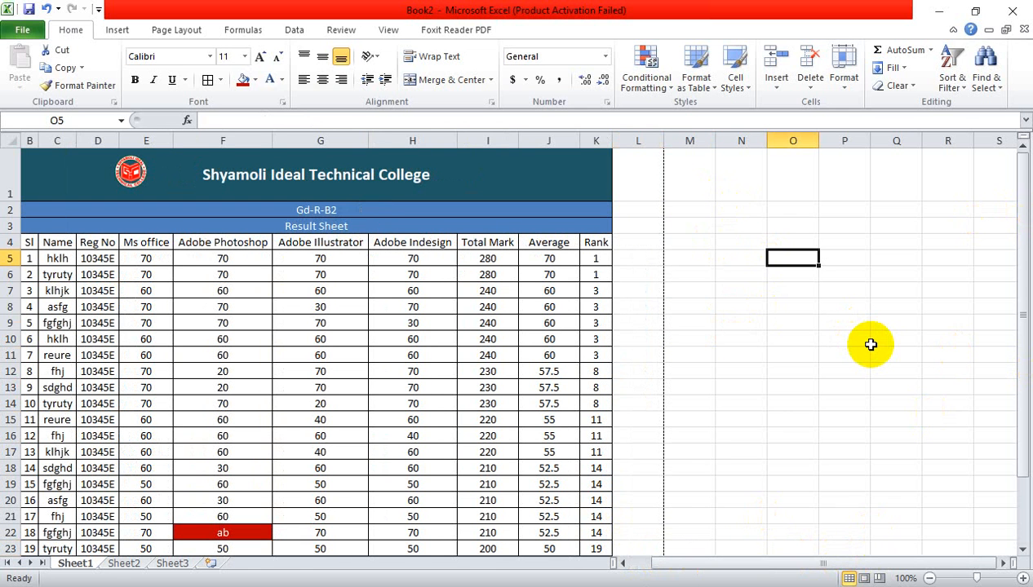
type("Bangla")
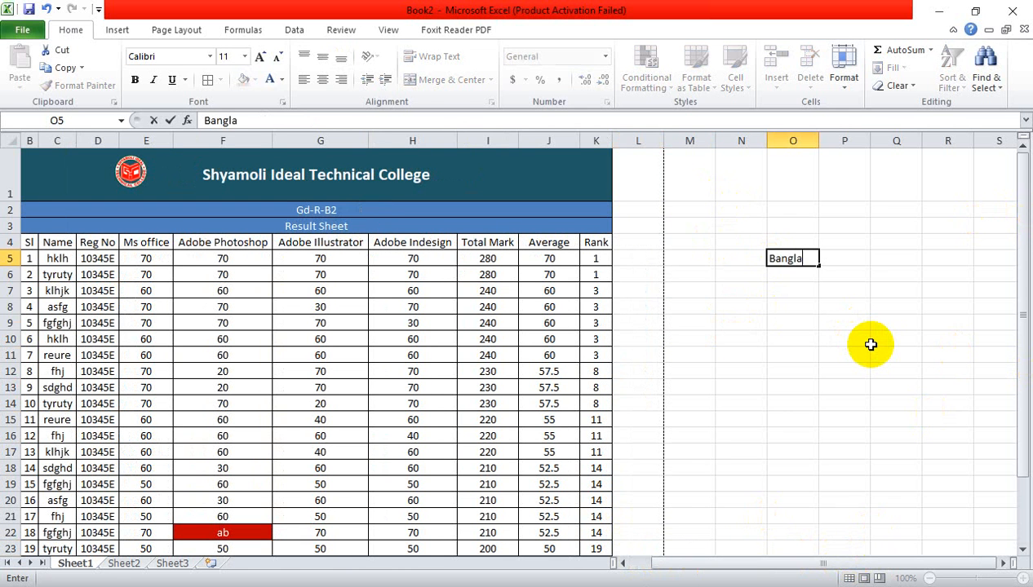
key("Tab")
type("E")
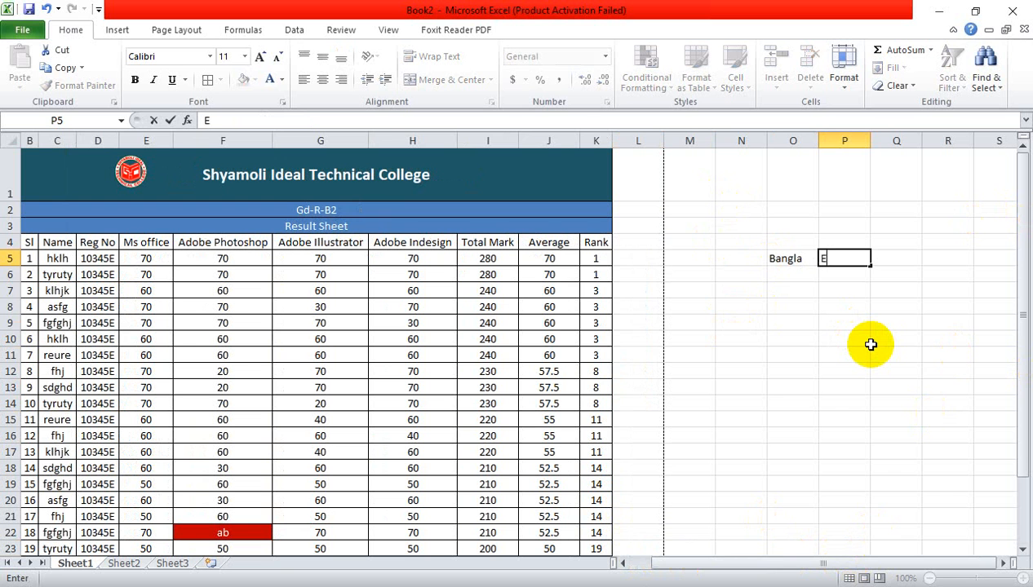
type("nglish")
key("Tab")
type("M")
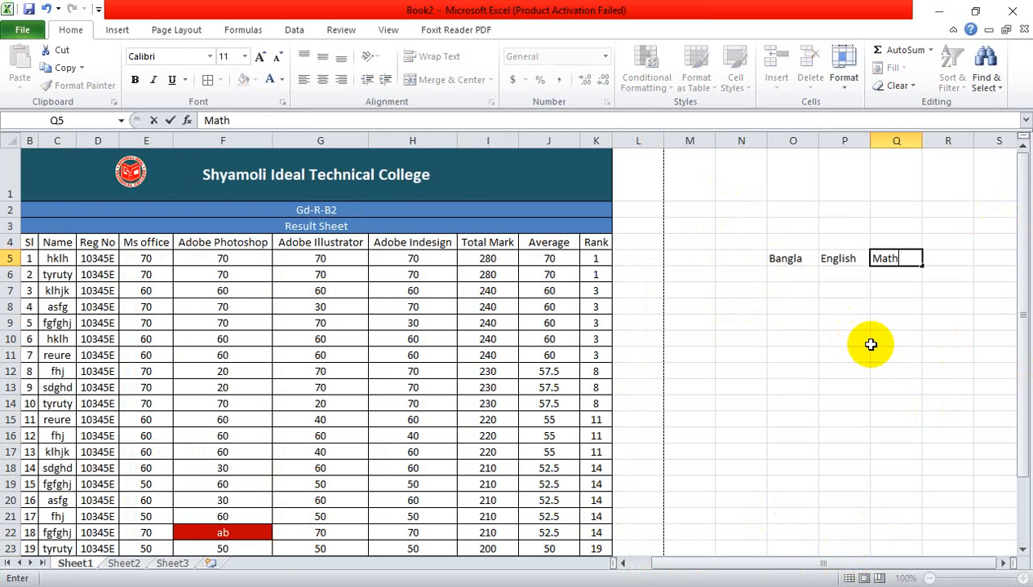
left_click(728, 259)
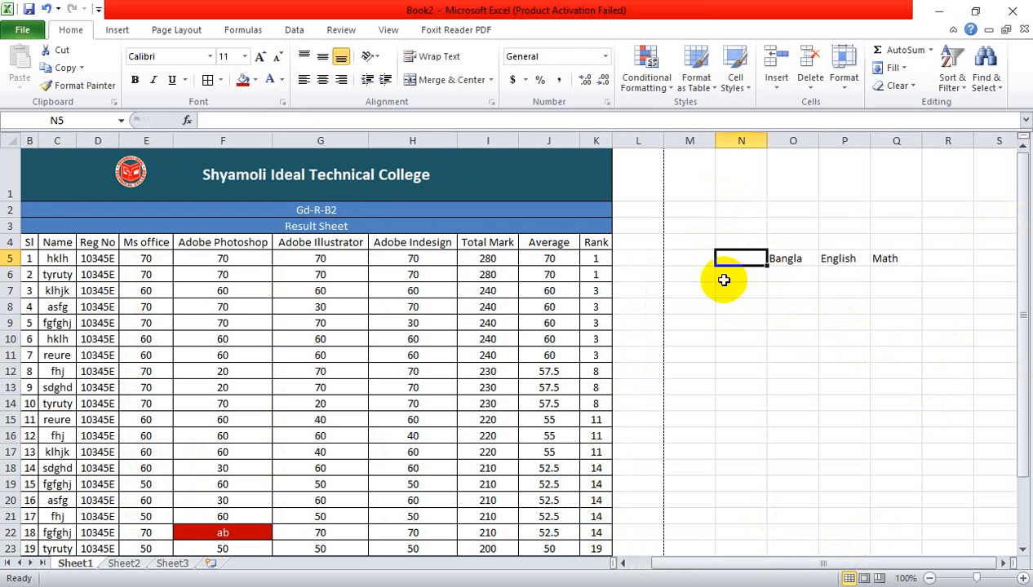
type("Na")
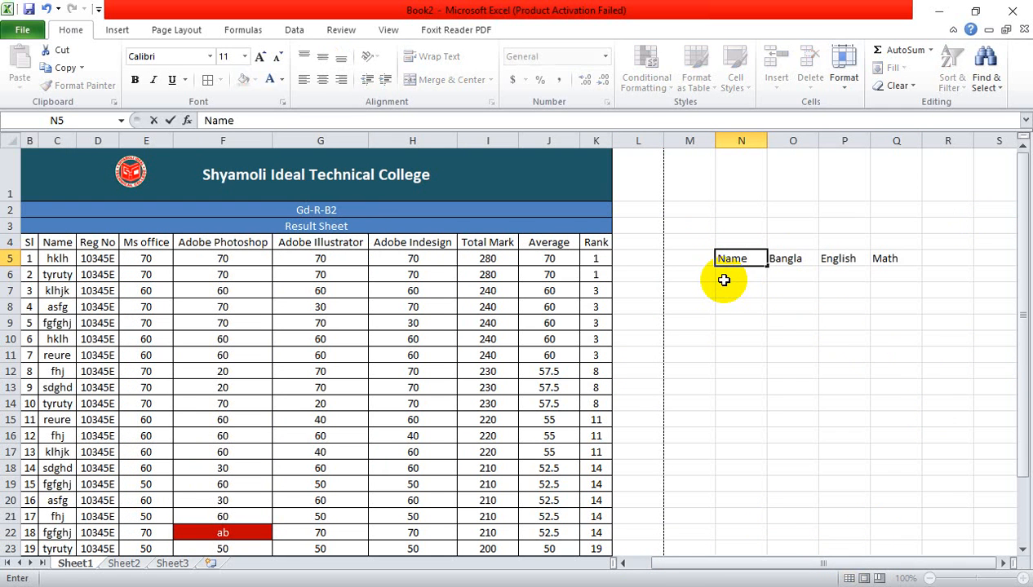
type("me")
Fill N6:N10 under Name with the sample entries asdf, asdfasd, asdfasd, asdfasdf and safasd.
left_click(724, 279)
type("asdf")
key("Return")
type("asdfasd")
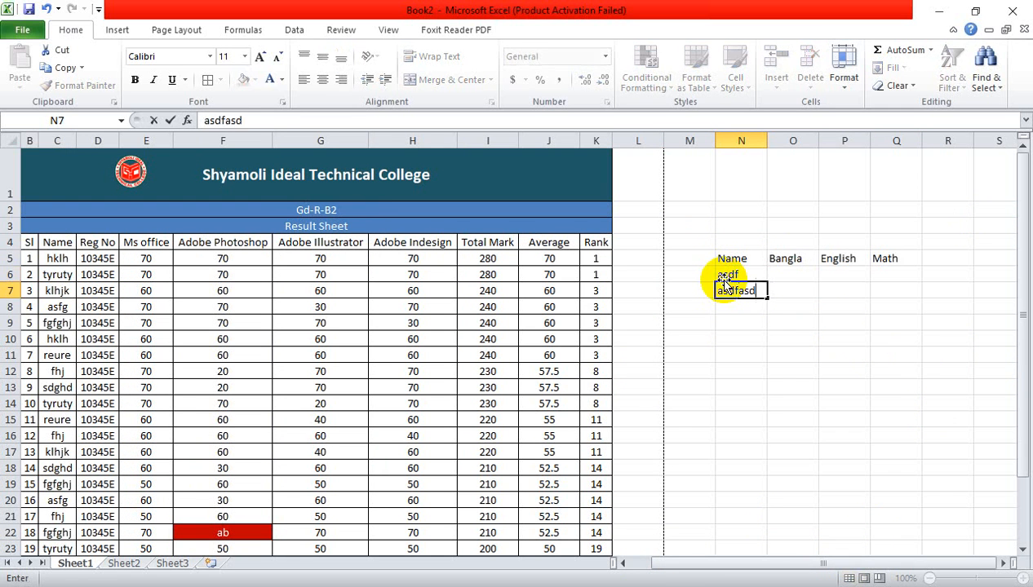
key("Return")
type("asdfasd")
key("Return")
type("asdfasdf")
key("Return")
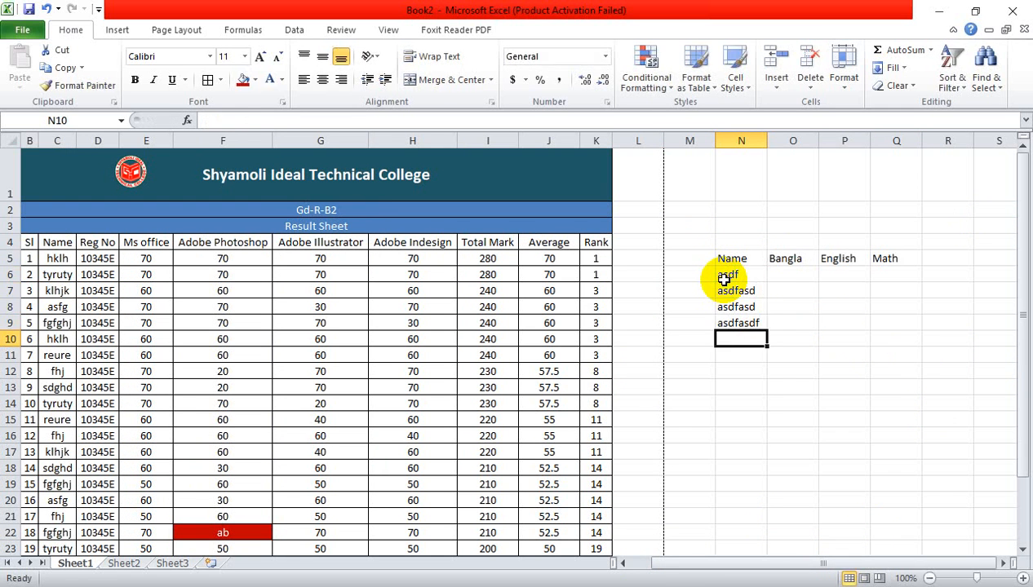
type("safasd")
left_click(940, 444)
scroll(940, 444, "up", 2, "ctrl")
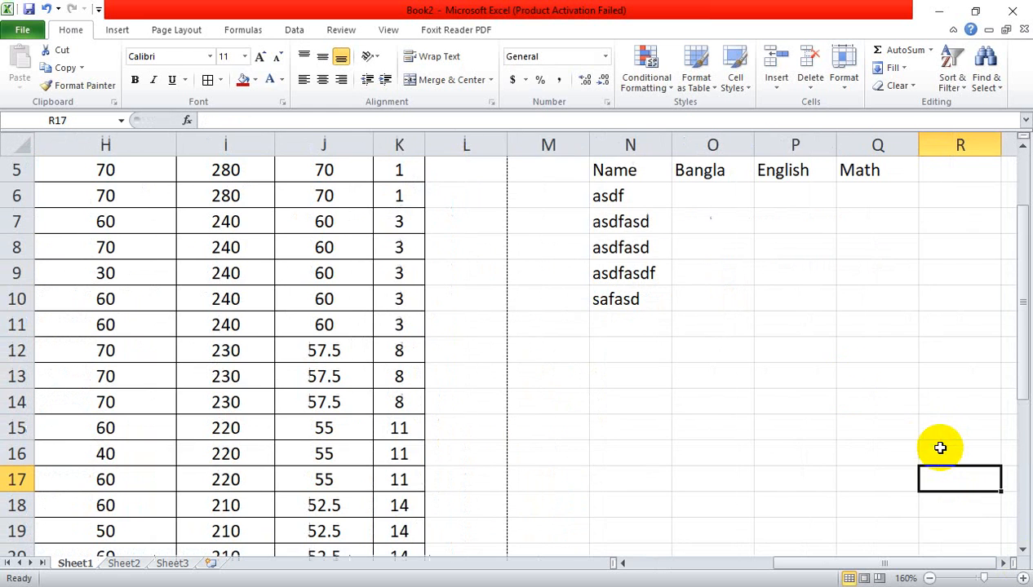
scroll(876, 383, "up", 4, "ctrl")
scroll(880, 386, "up", 2)
scroll(879, 386, "down", 1)
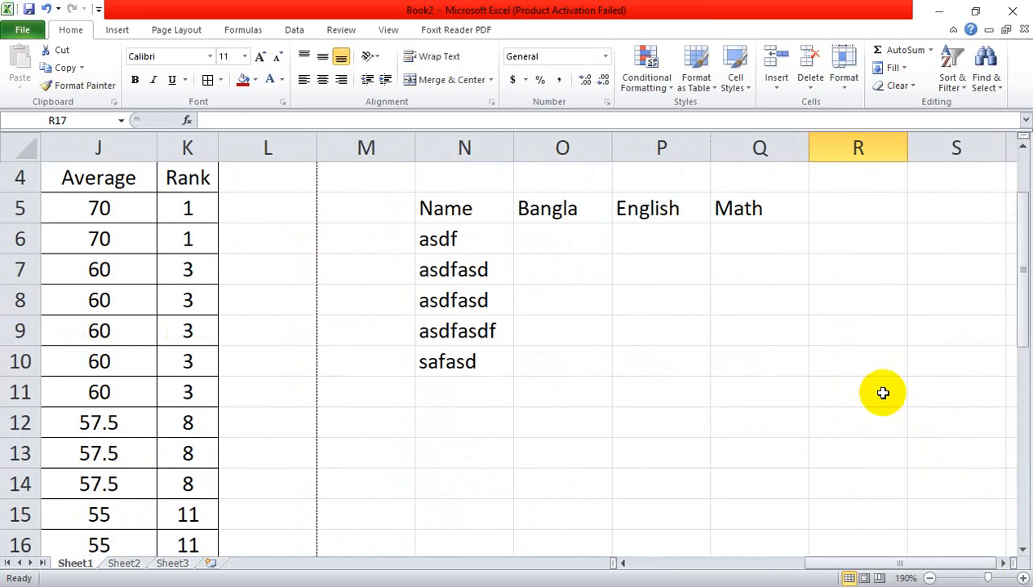
Enter the marks 30, 40 and 50 for Bangla, English and Math in O6:Q6.
left_click(571, 239)
type("30")
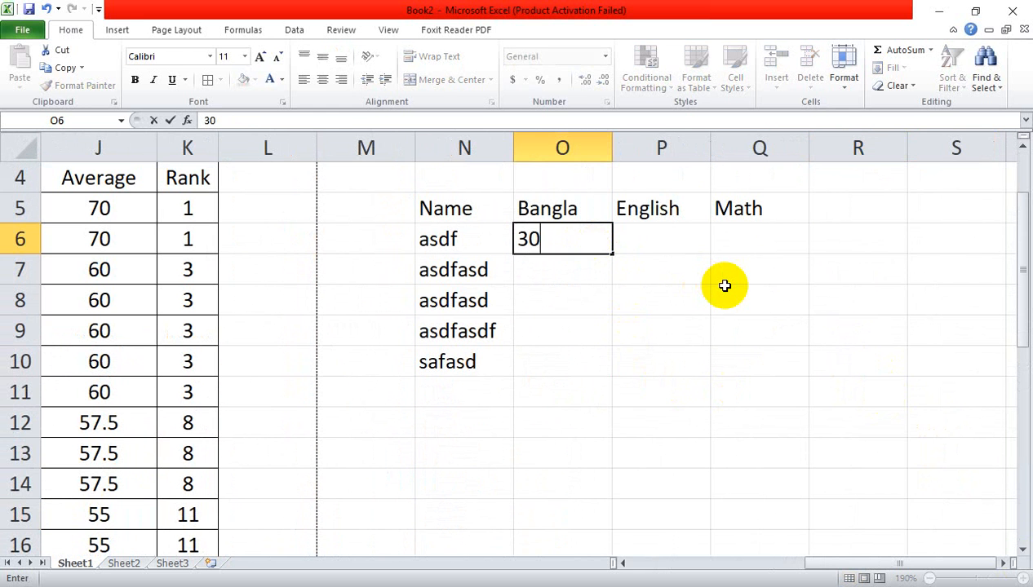
key("Return")
key("Up")
key("Right")
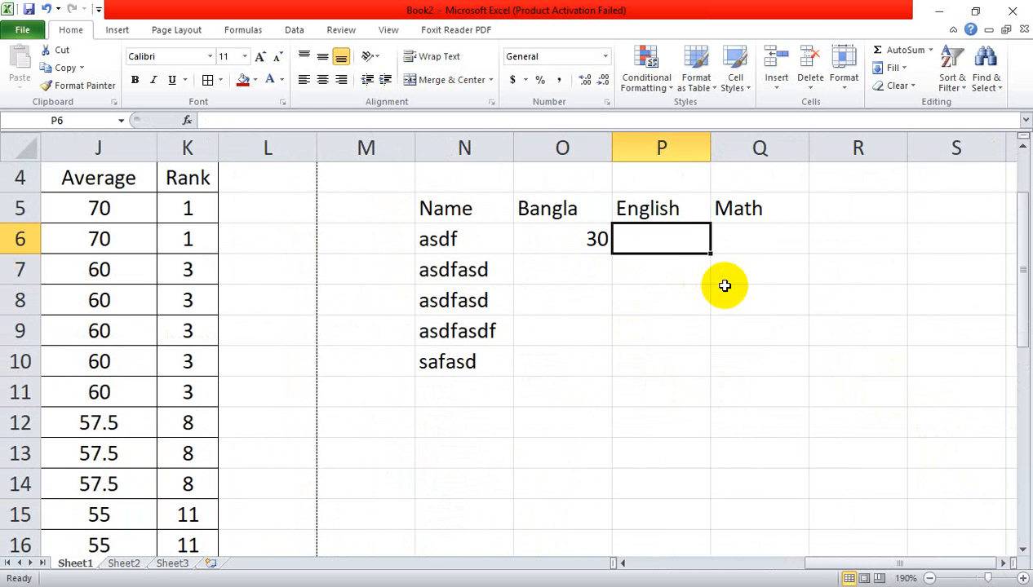
type("40")
key("Right")
type("50")
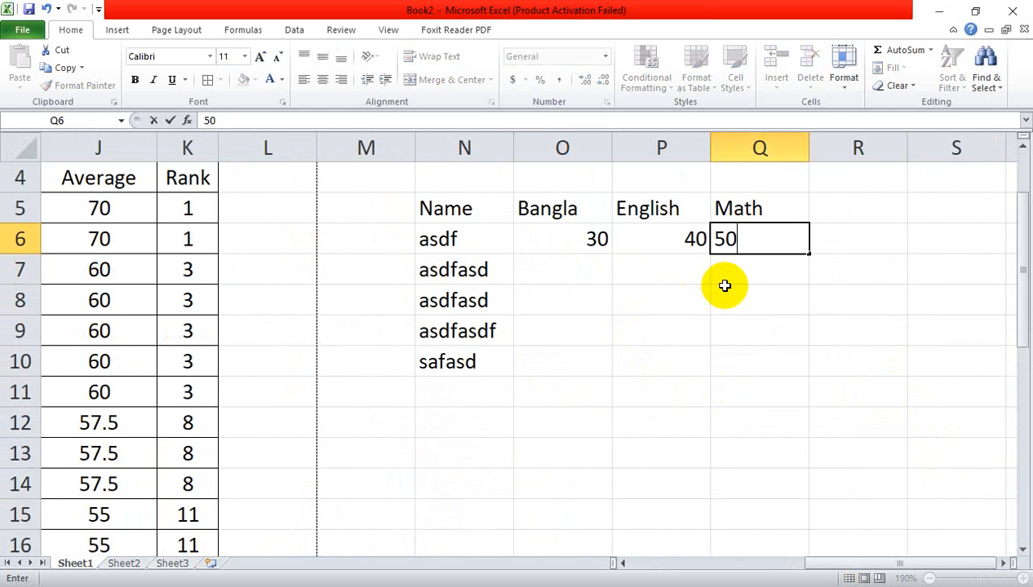
key("Return")
Enter the second entry's marks in O7:Q7 as Bangla 35, English 60 and Math 70.
key("Left")
key("Left")
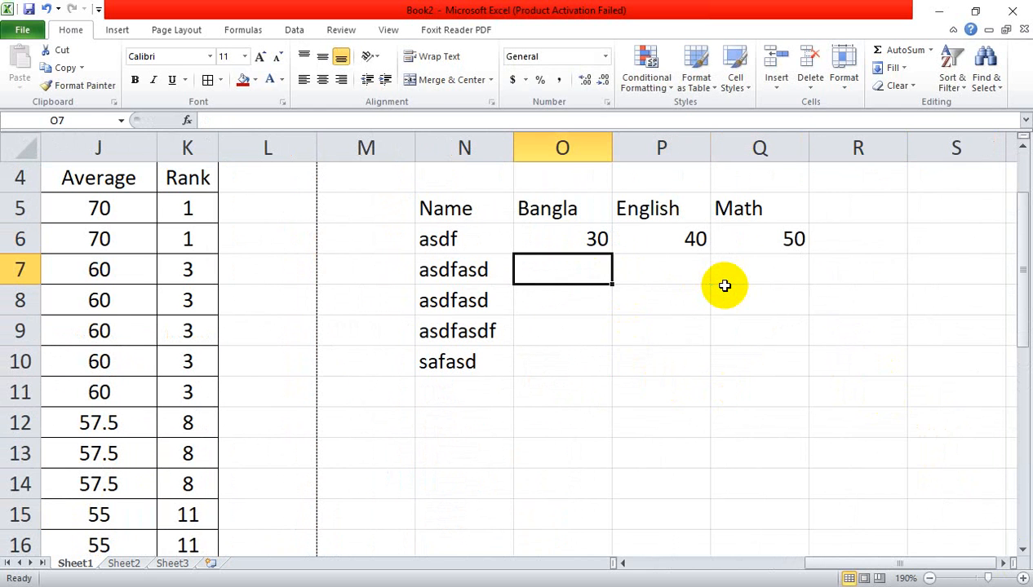
type("35")
key("Right")
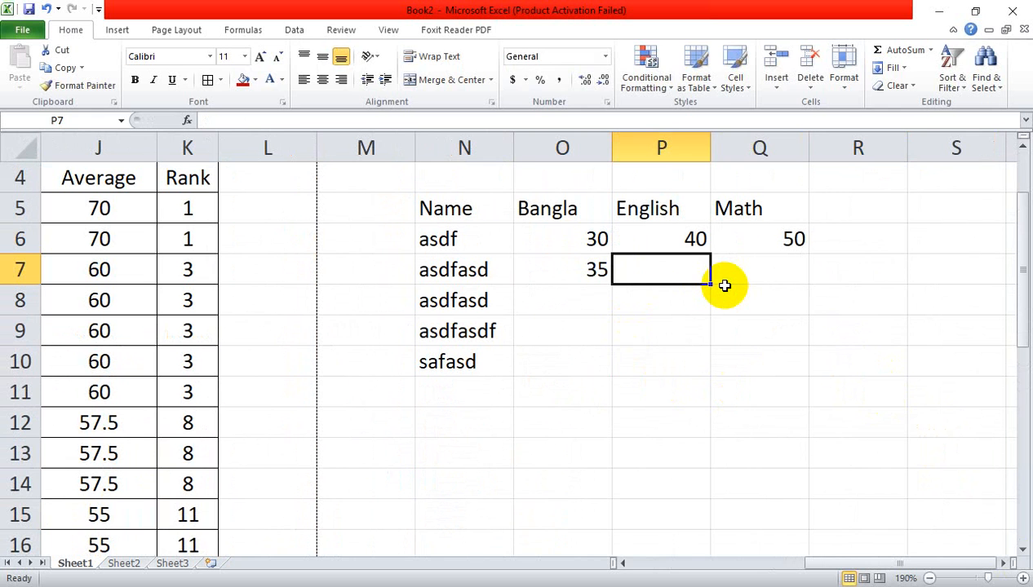
type("60")
key("Right")
type("70")
key("Return")
Enter the third entry's marks in O8:Q8 as Bangla 80, English 50 and Math 30.
key("Left")
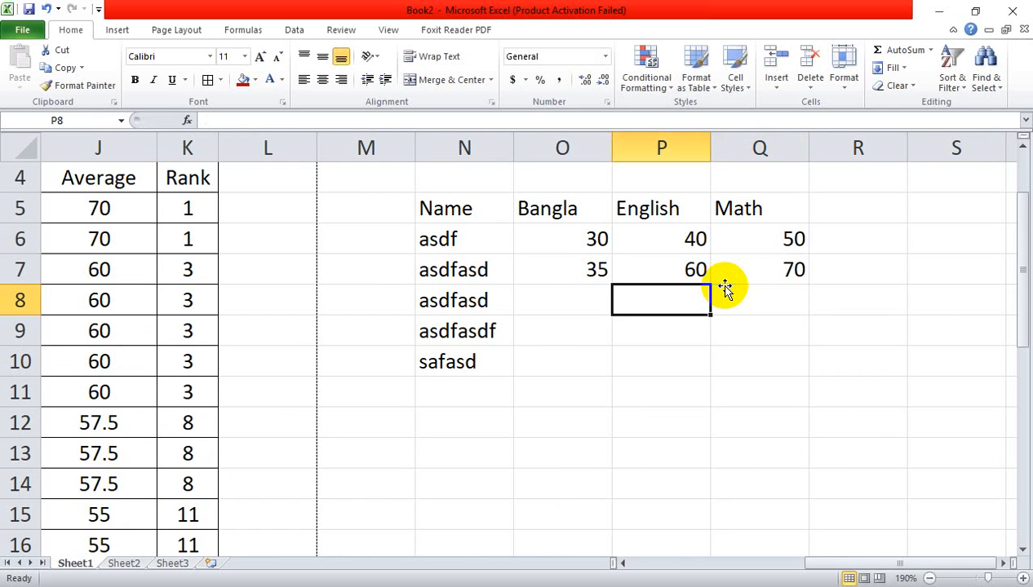
key("Left")
type("80")
key("Right")
type("50")
key("Right")
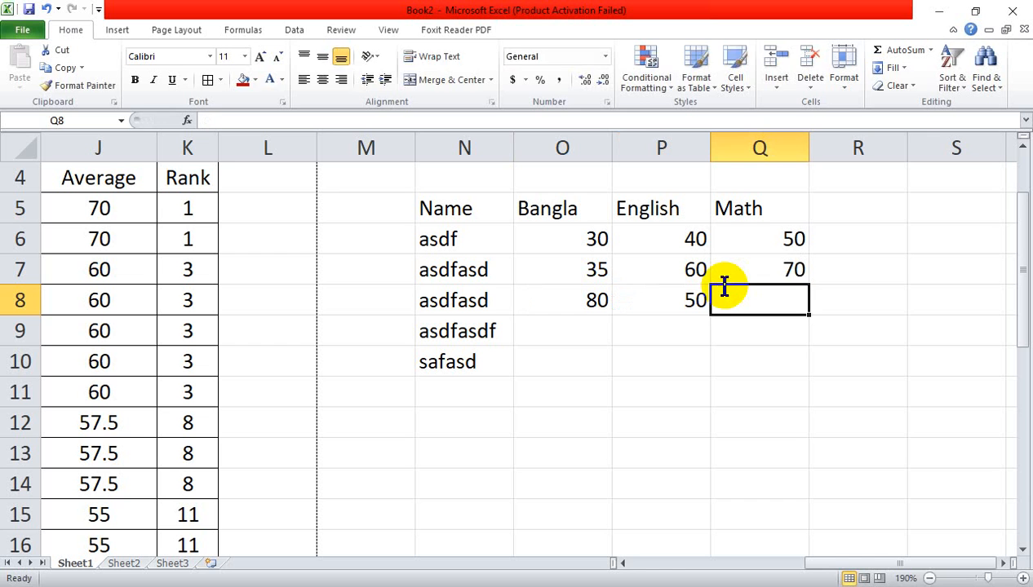
type("30")
key("Return")
Enter the fourth entry's marks in O9:Q9 as Bangla 90, English 92 and Math 35.
key("Left")
key("Left")
type("90")
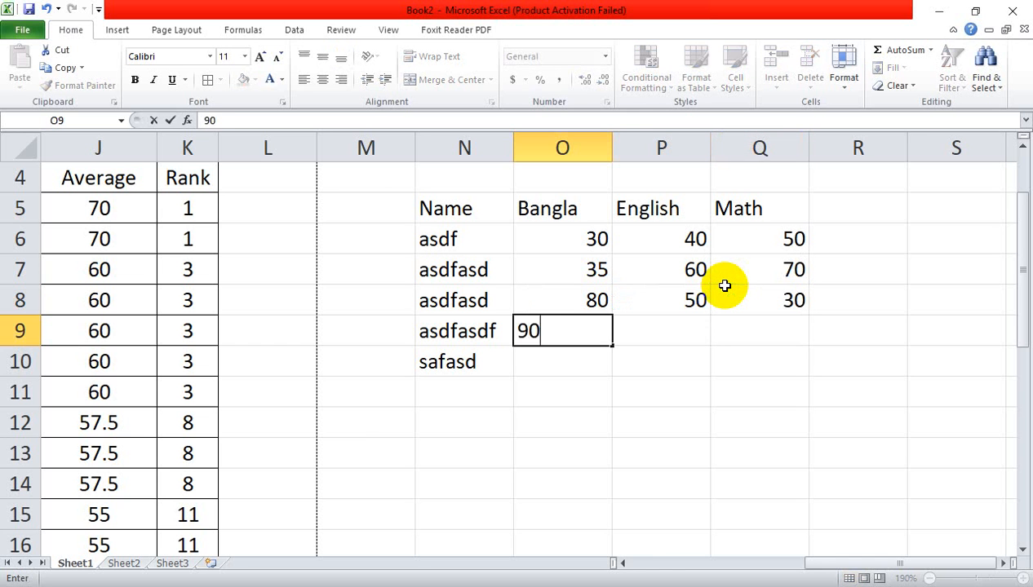
key("Right")
type("9")
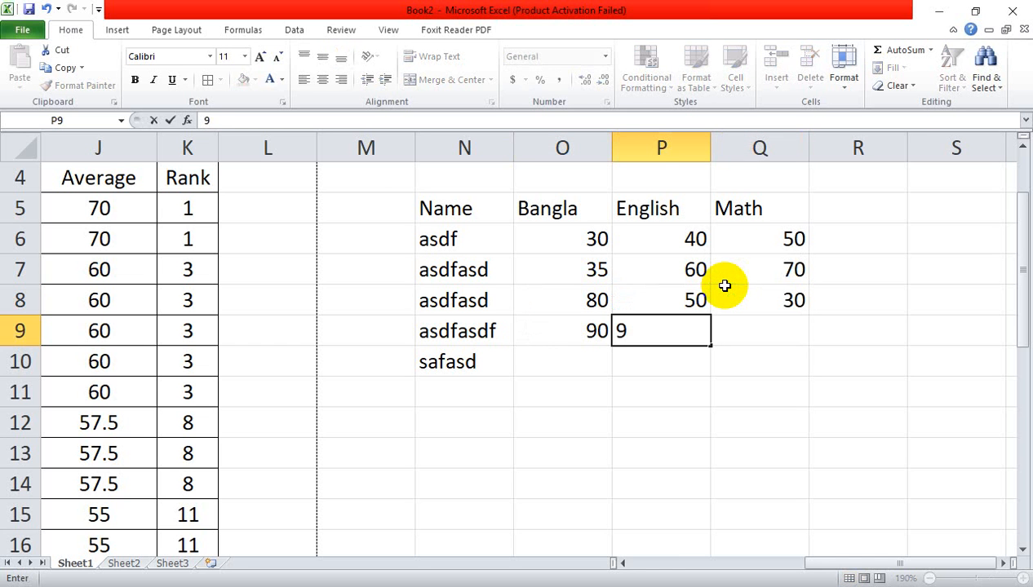
type("2")
key("Right")
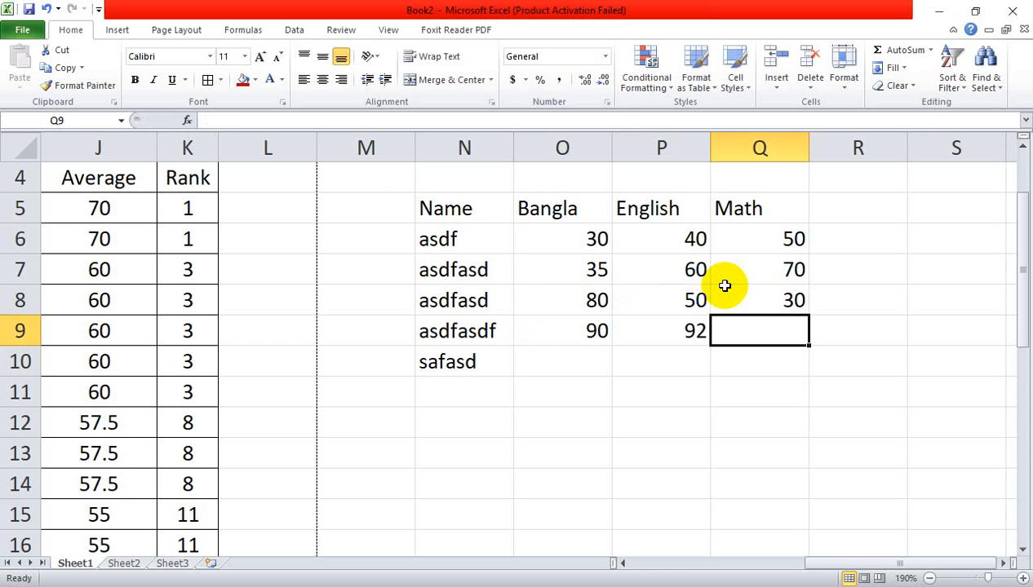
type("35")
key("Return")
Enter the last entry's marks in O10:Q10 as Bangla 45, English 50 and Math 60.
key("Left")
key("Left")
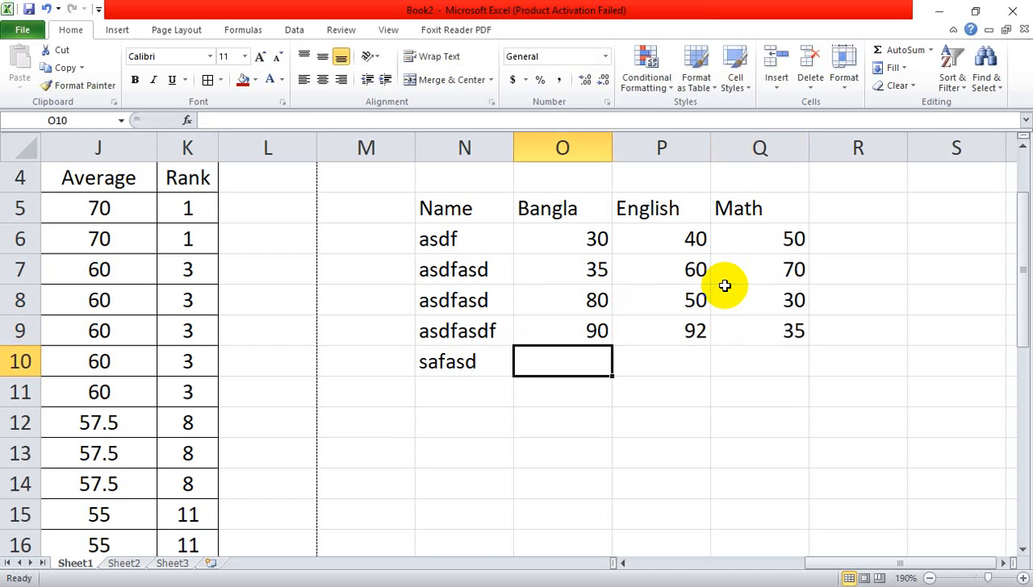
type("45")
key("Return")
key("Up")
key("Right")
type("5")
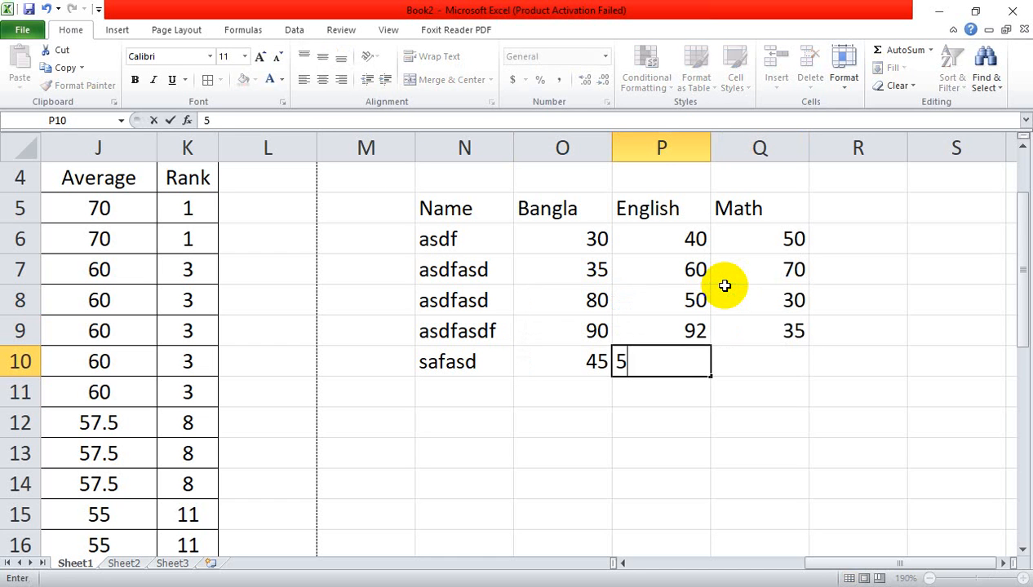
type("0")
key("Right")
type("60")
key("Return")
Add the heading Total in R5 beside Math.
key("Right")
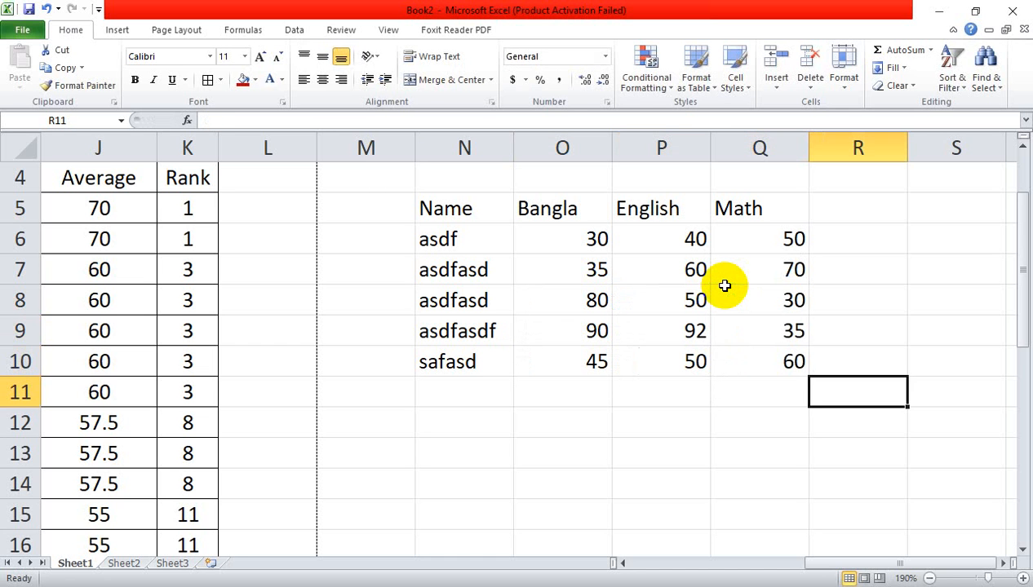
key("Up")
left_click(866, 217)
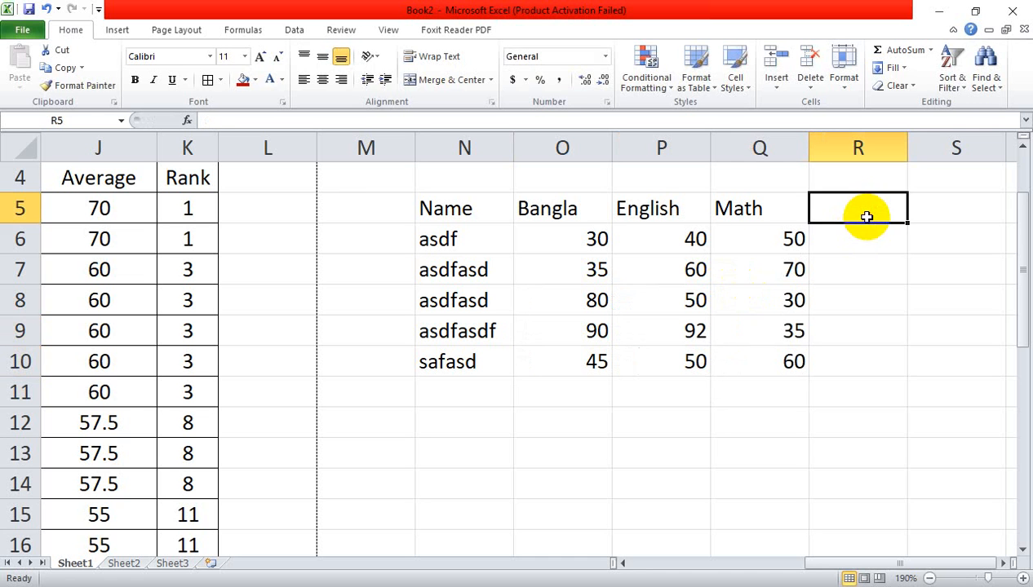
type("Total")
left_click(881, 300)
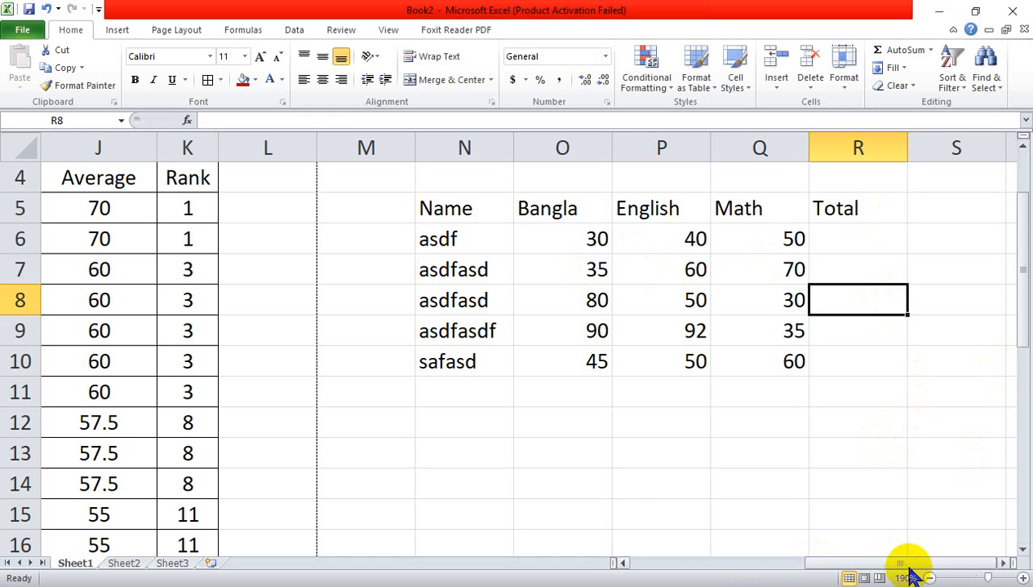
left_click(964, 561)
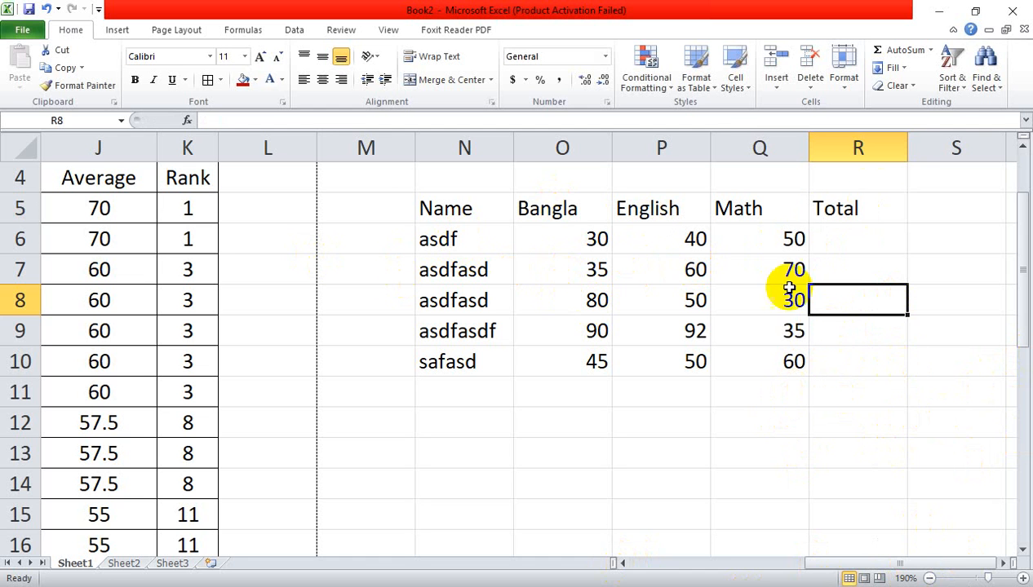
Insert a blank column before the Total column R, and undo the insertion.
right_click(857, 148)
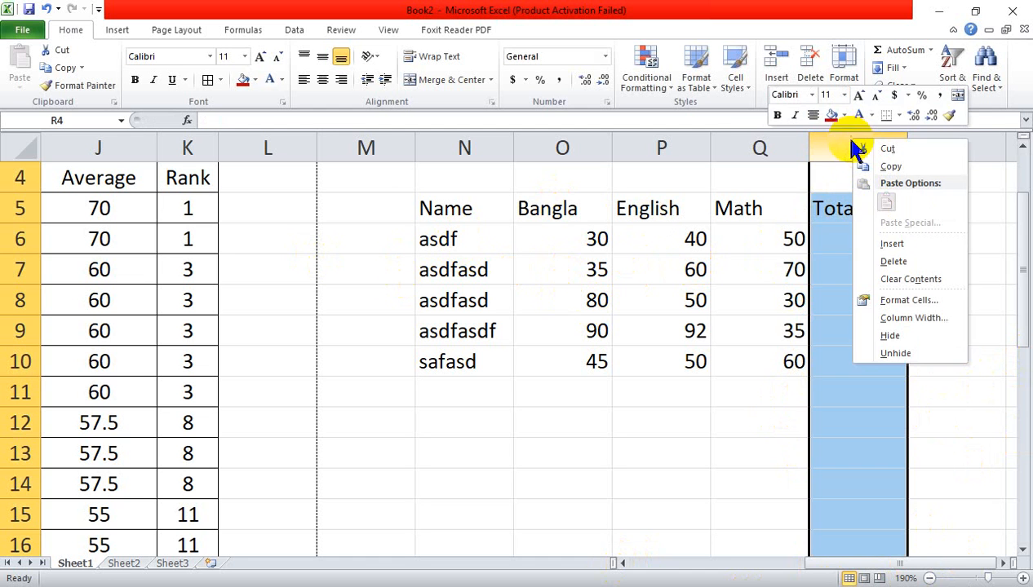
left_click(892, 244)
left_click(917, 366)
left_click(837, 216)
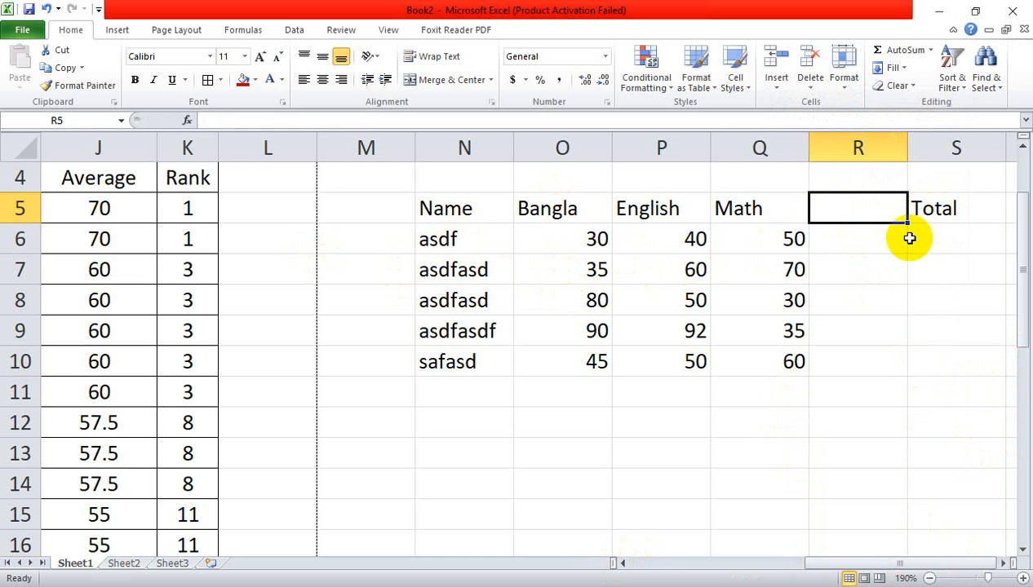
key("ctrl+z")
left_click(924, 351)
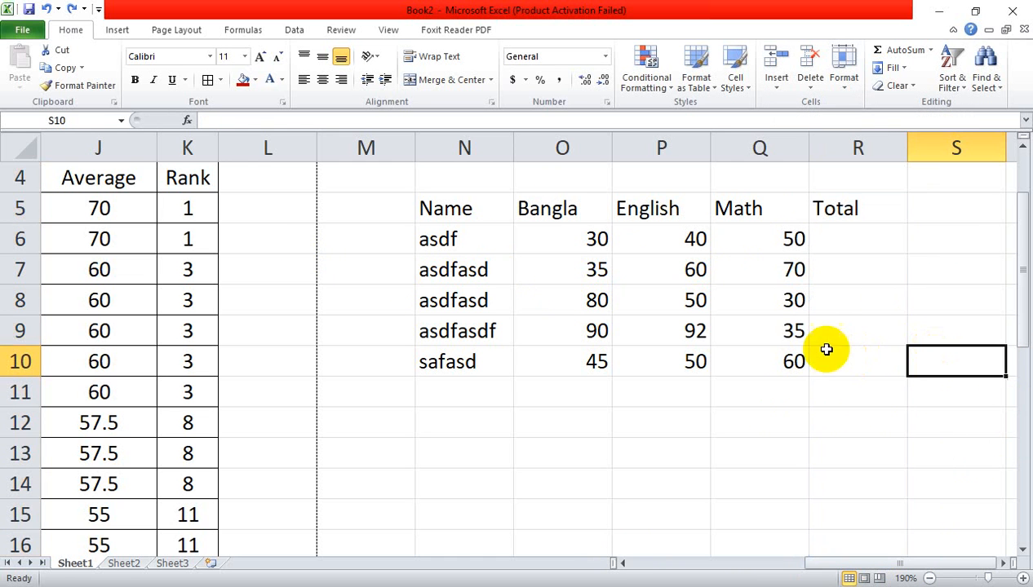
Sum the first entry's marks in O6:Q6 into R6 with AutoSum's Sum function.
left_click(866, 209)
left_click(857, 240)
left_click_drag(600, 240, 770, 234)
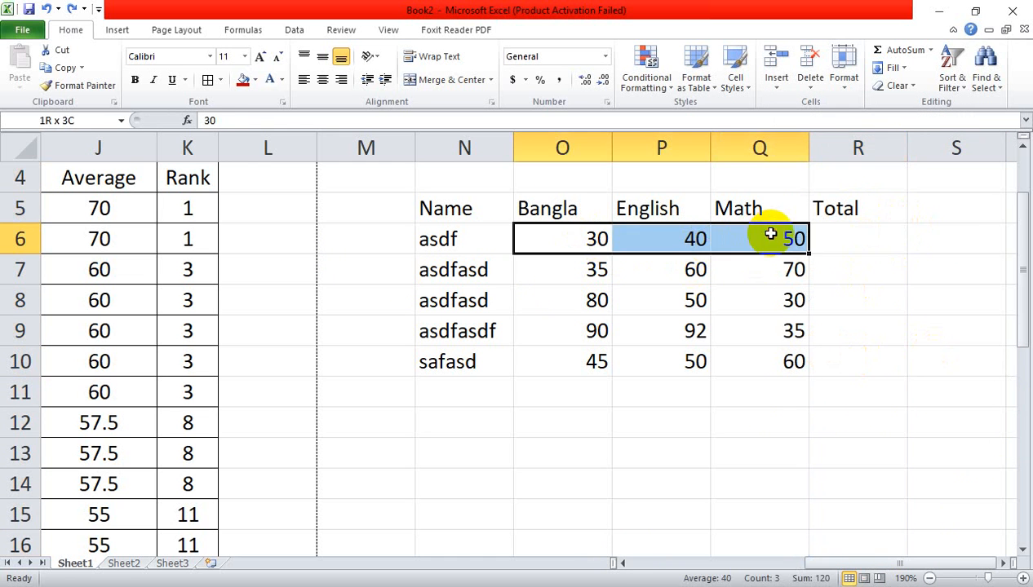
left_click(245, 30)
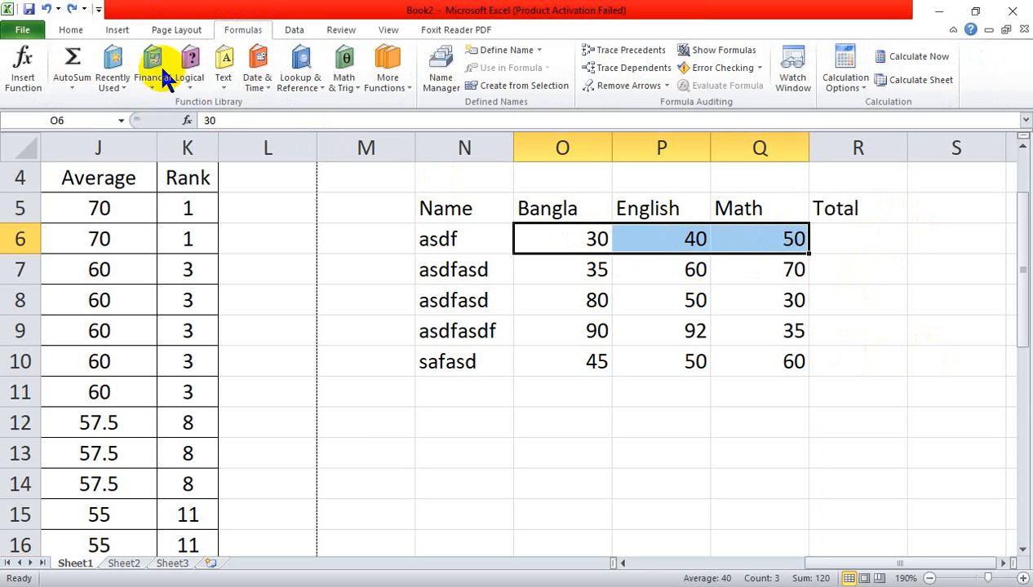
left_click(74, 82)
left_click(86, 108)
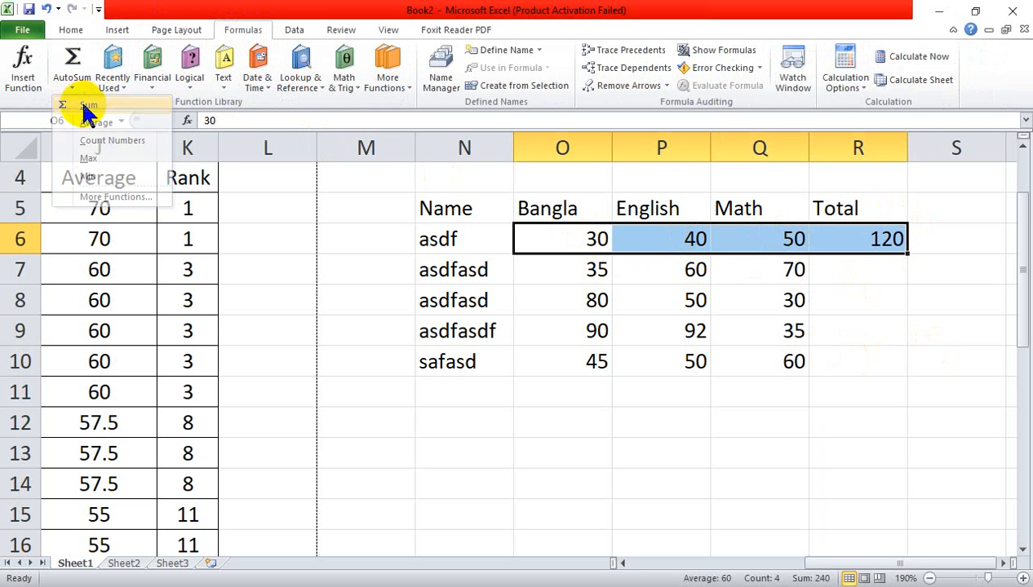
left_click(650, 473)
Copy the sum formula in R6 down the Total column to R10.
left_click(855, 247)
left_click_drag(907, 252, 918, 368)
left_click(869, 451)
Add the heading Rank in S5 beside Total.
left_click(938, 211)
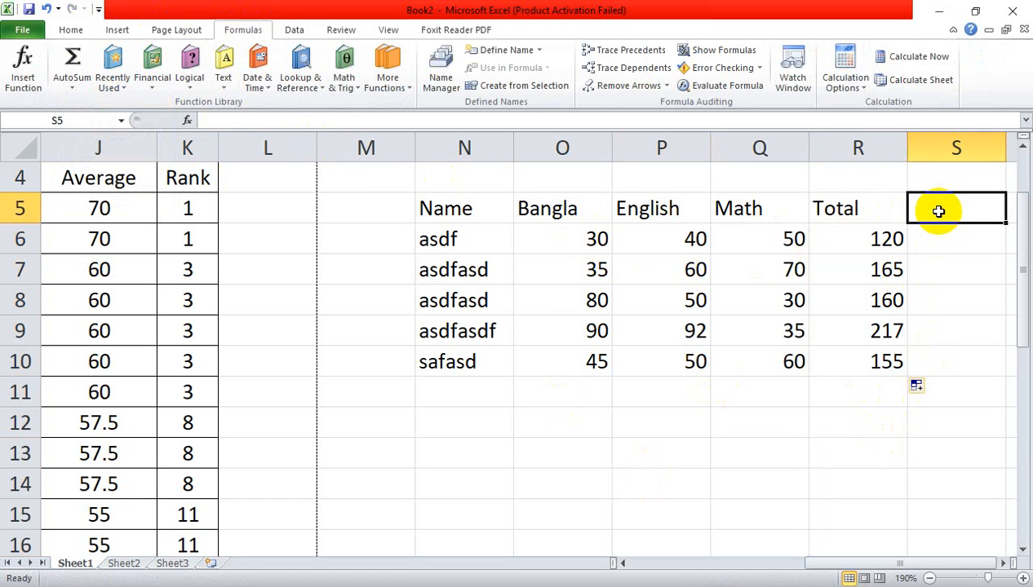
type("Rank")
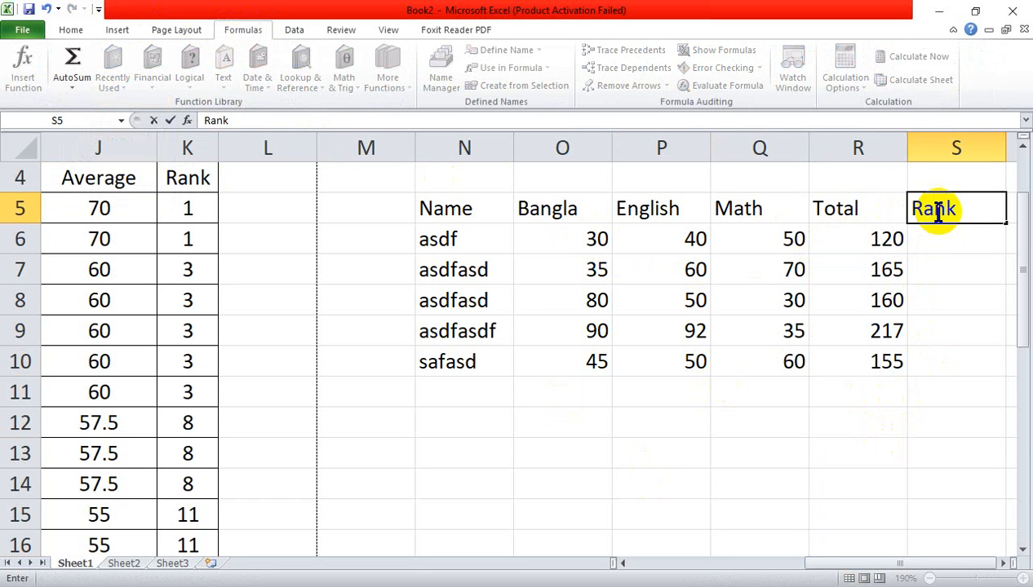
key("Return")
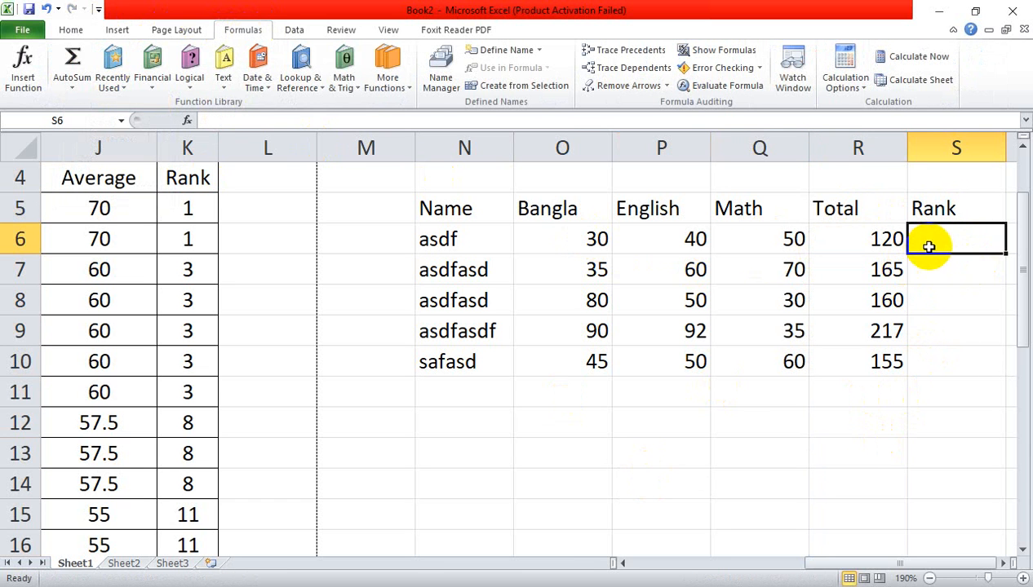
Enter the formula =RANK(R6, $R6:$R$10) in S6 to rank the first total, and select that cell.
type("=rank")
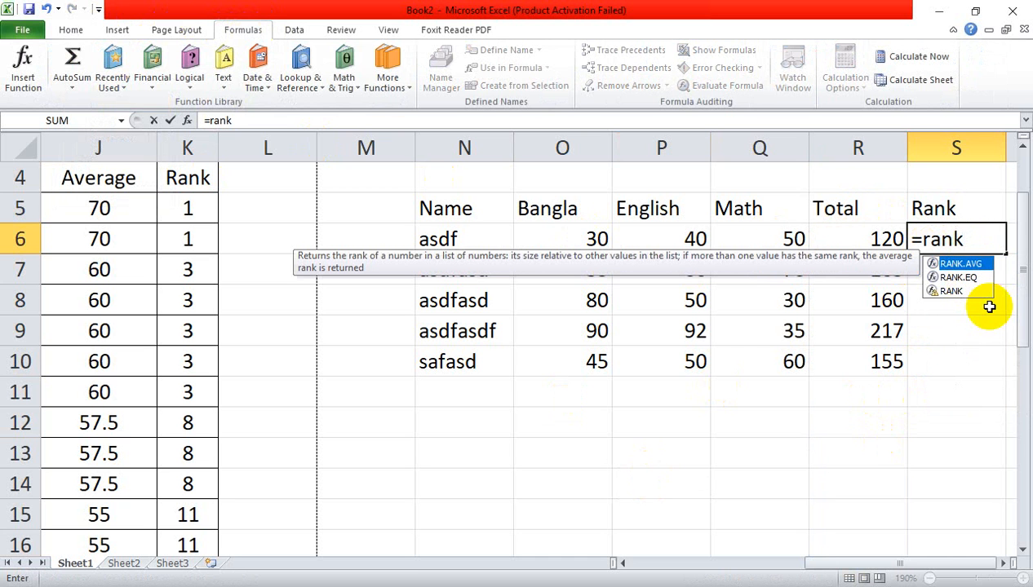
type("(")
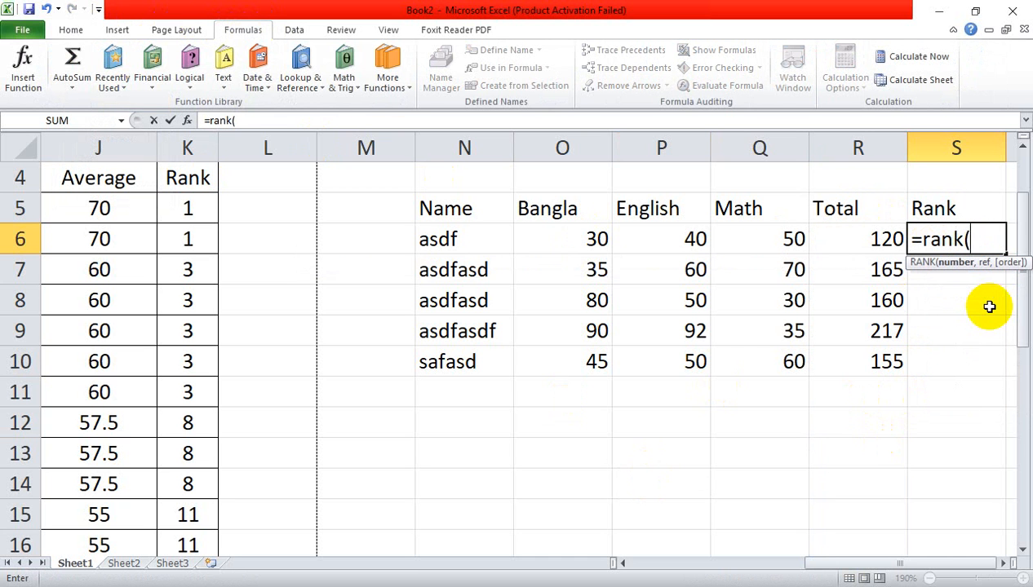
left_click(877, 248)
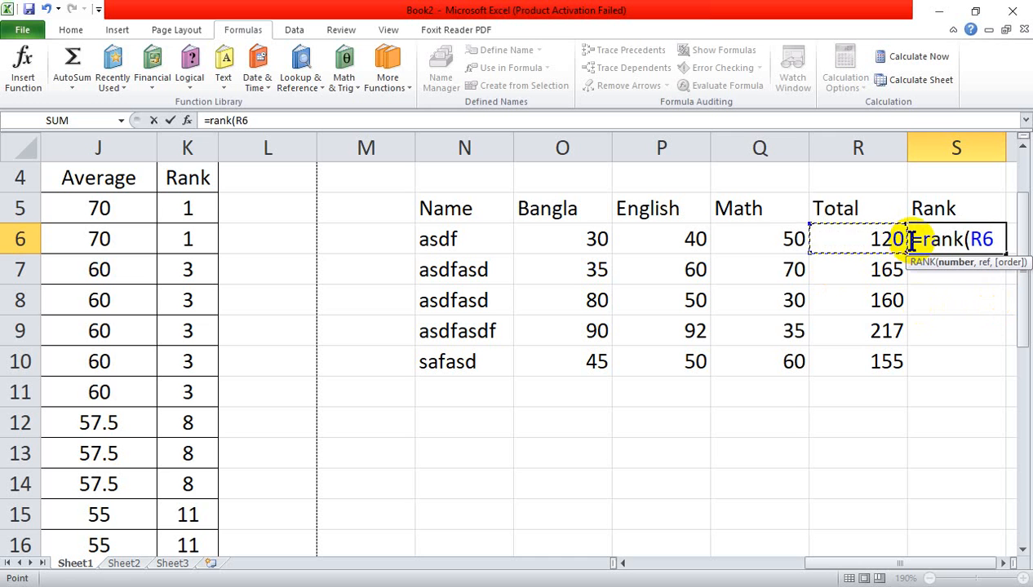
type(",")
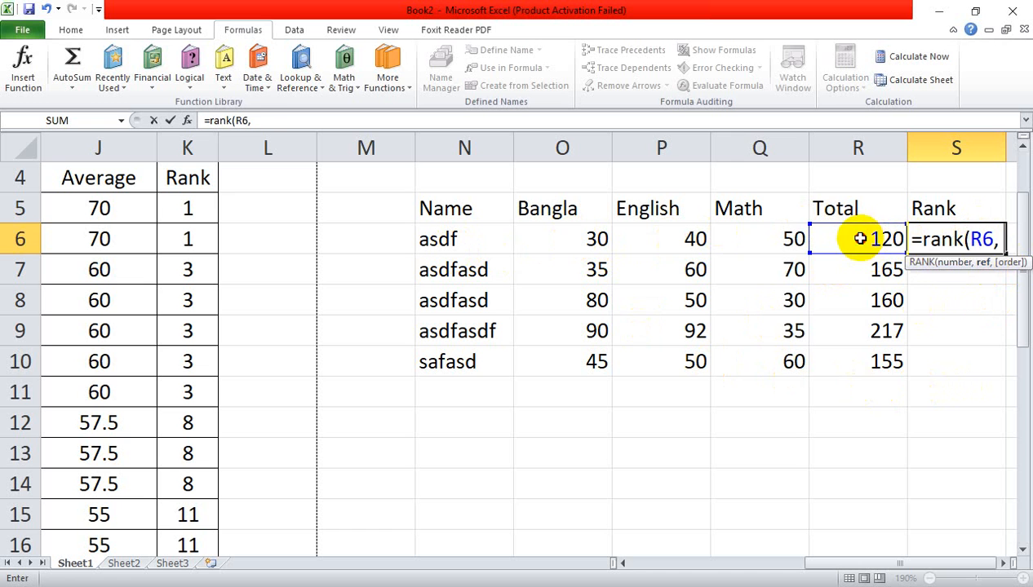
left_click_drag(855, 240, 879, 355)
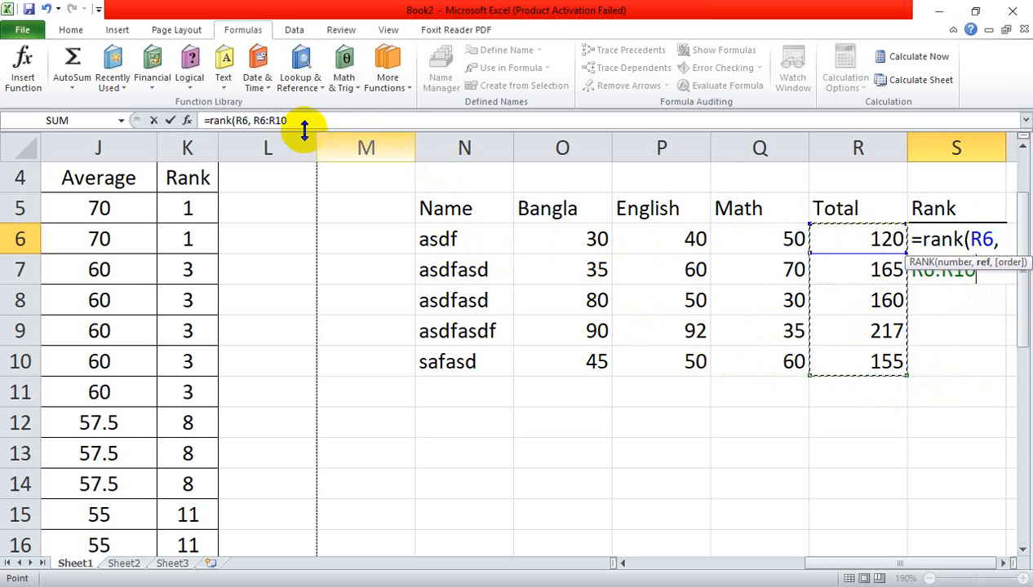
left_click(252, 119)
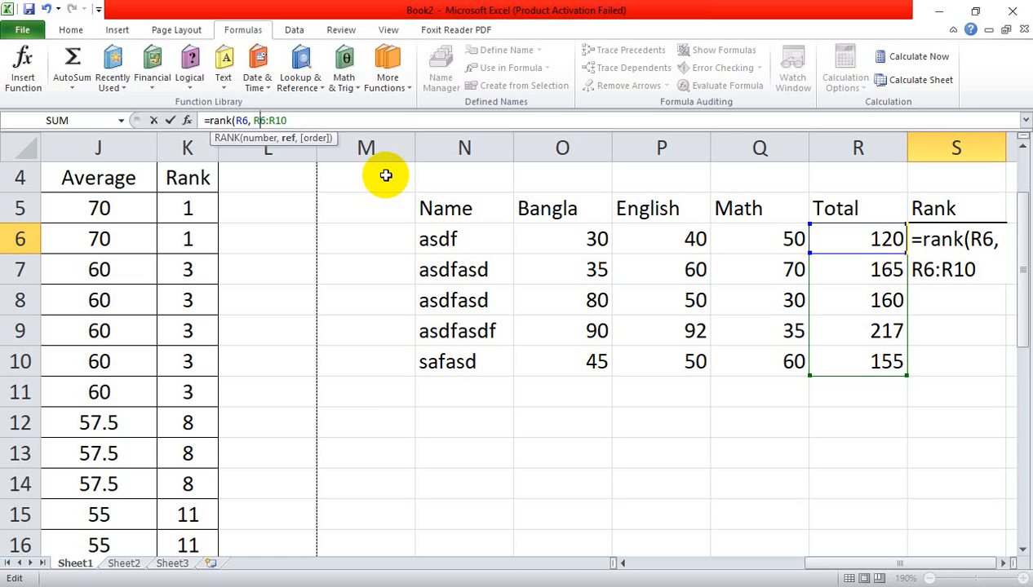
type("$")
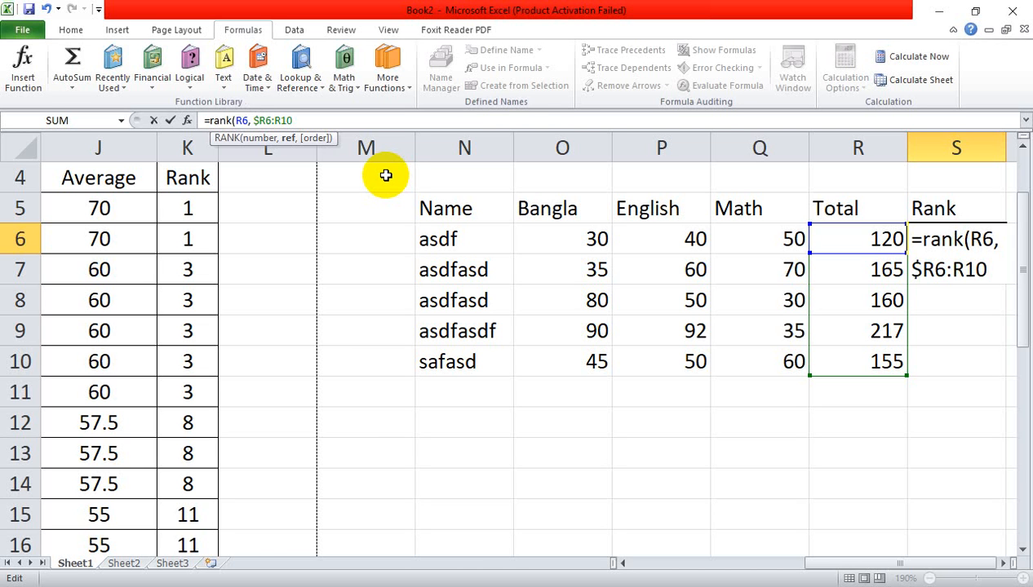
key("F4")
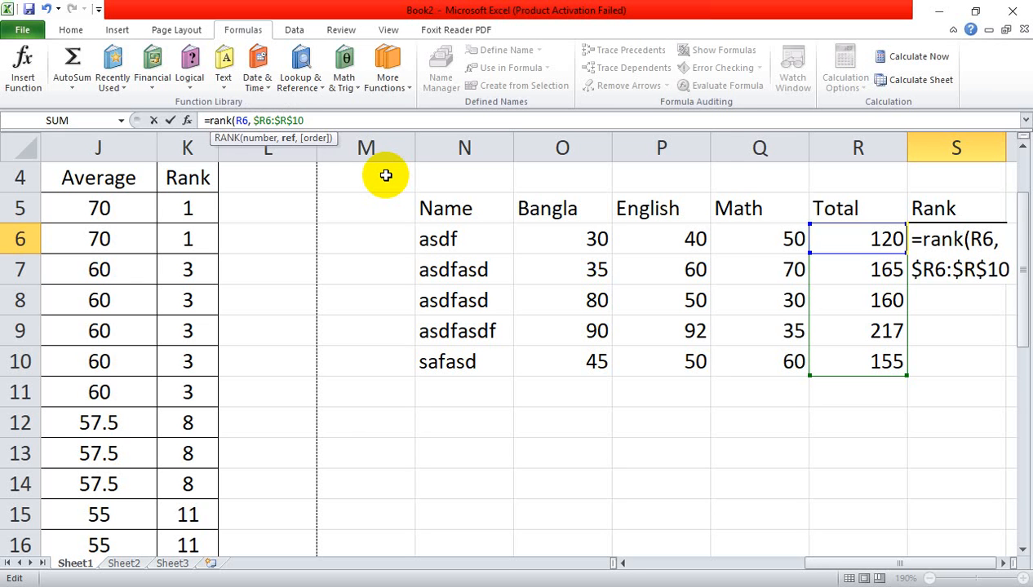
key("Return")
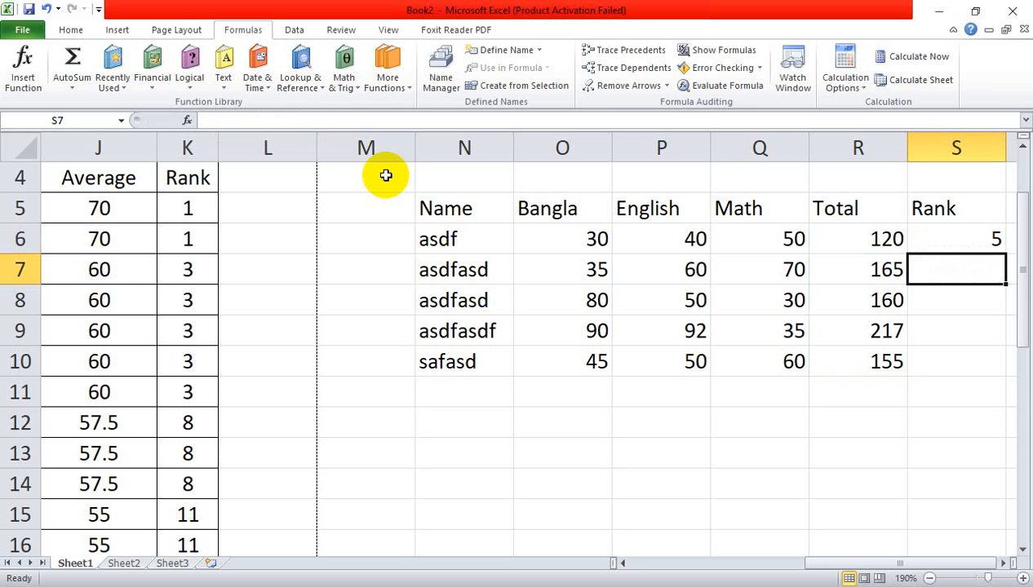
left_click(981, 233)
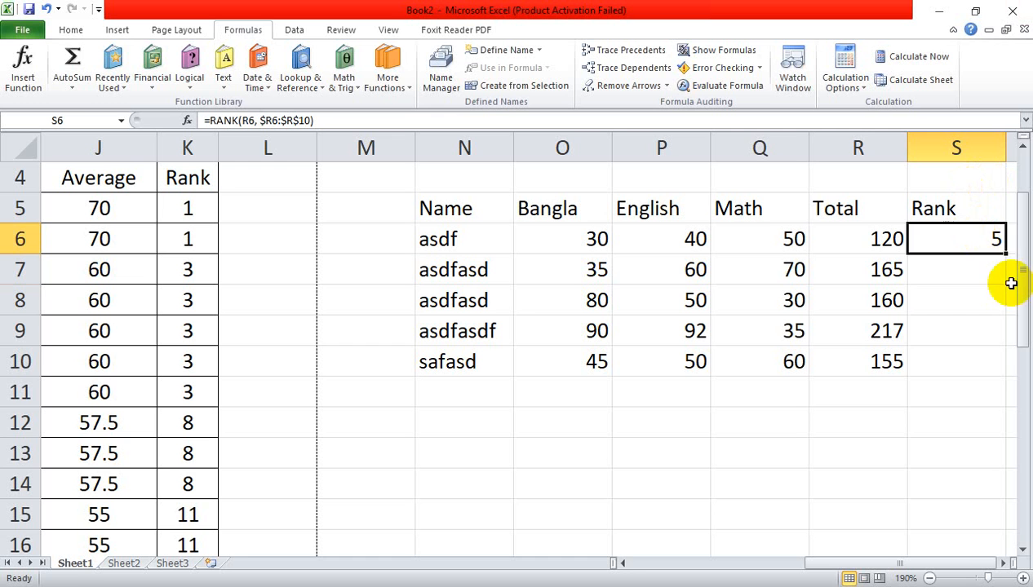
Fill the rank formula from S6 down through S10 and compare the ranks with the totals in column R.
left_click_drag(1006, 251, 1000, 364)
left_click(974, 424)
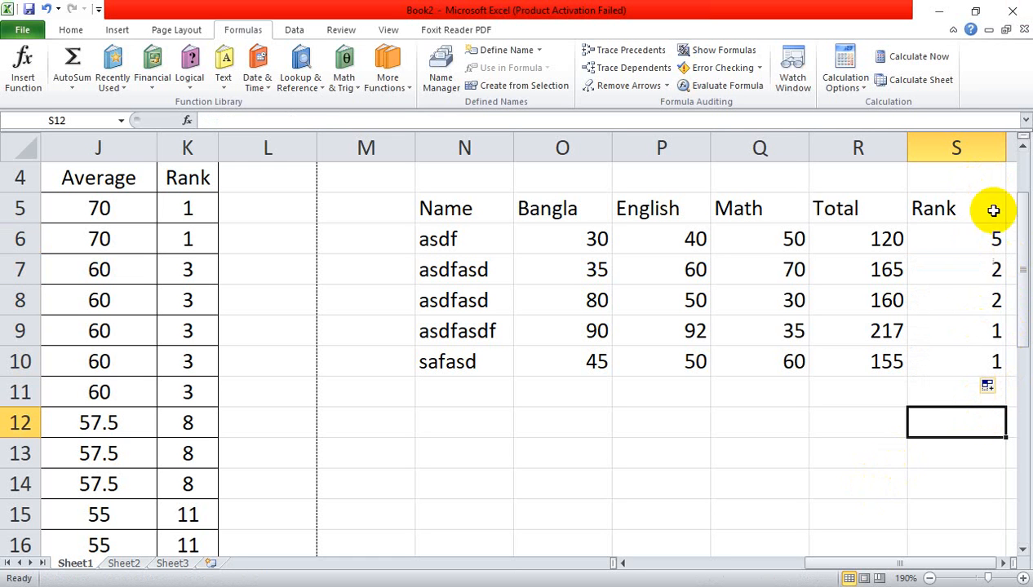
left_click(874, 268)
left_click(878, 295)
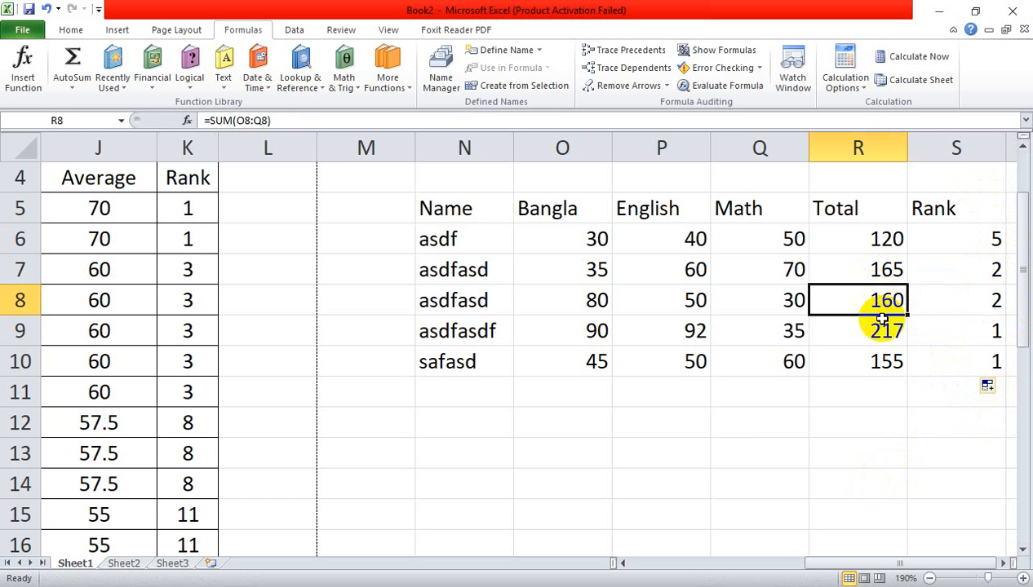
left_click(921, 416)
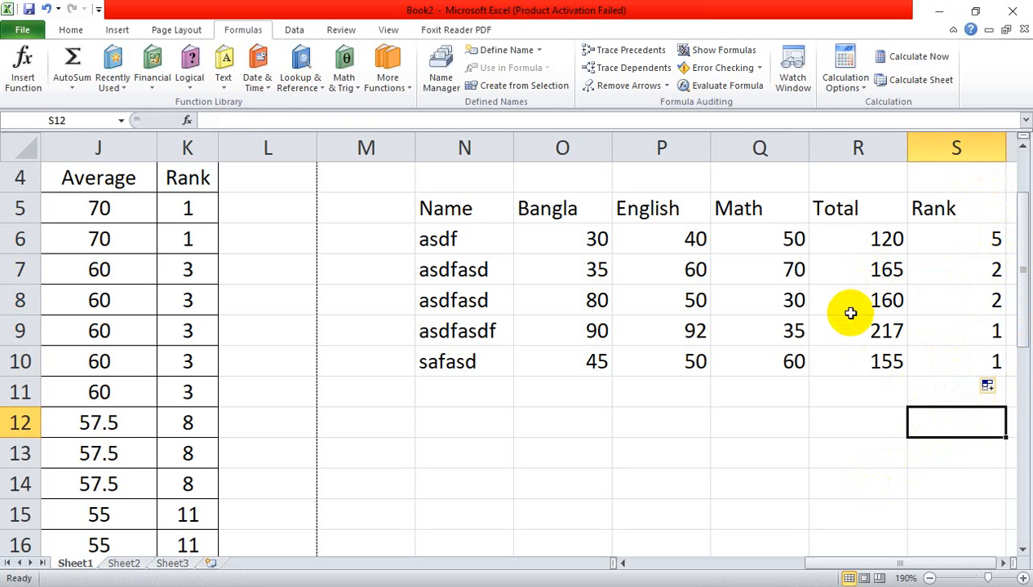
Remove all dollar signs from the formula in S6 so it reads =RANK(R6, R6:R10).
left_click(975, 238)
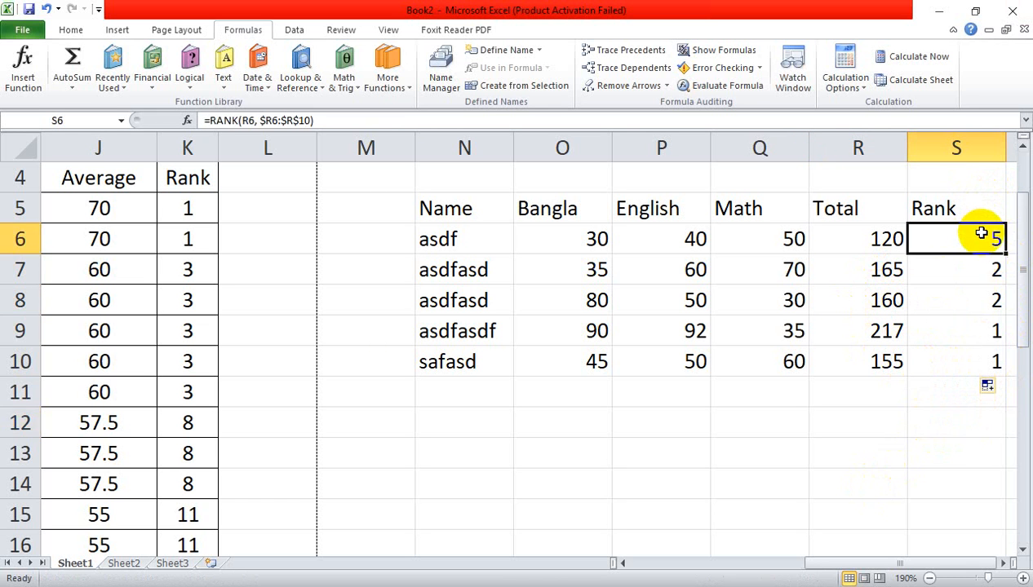
left_click(299, 121)
key("BackSpace")
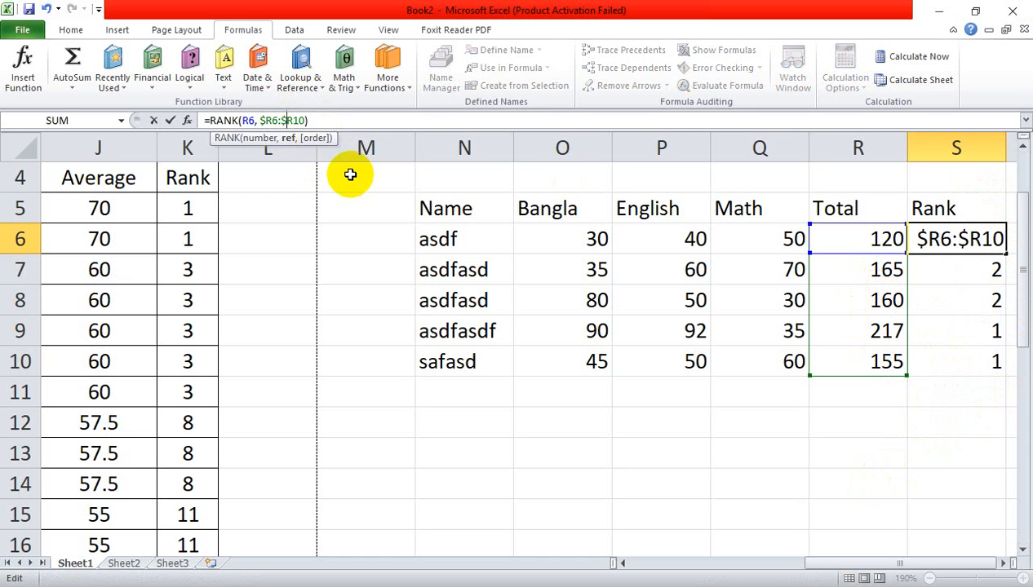
key("BackSpace")
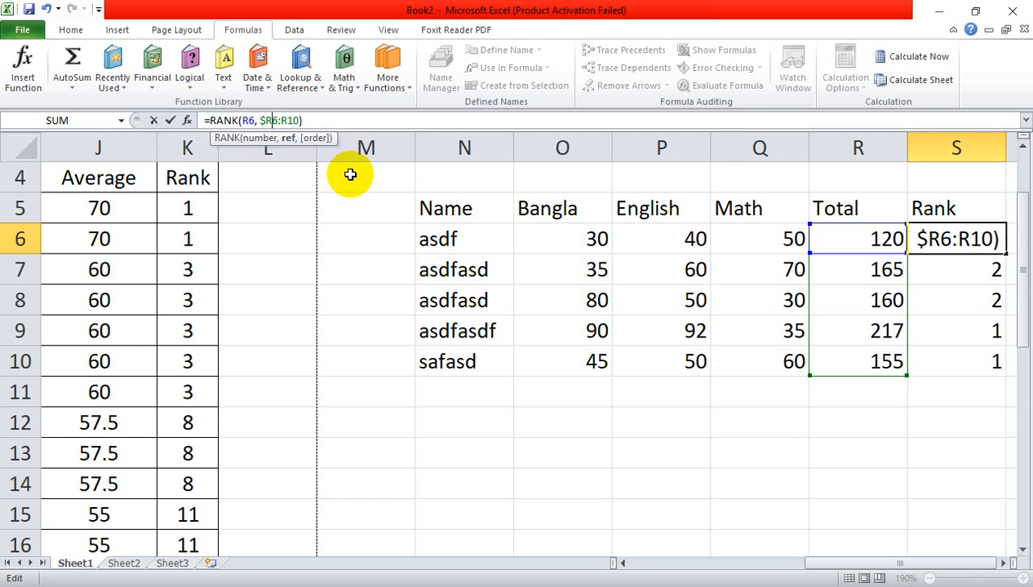
key("BackSpace")
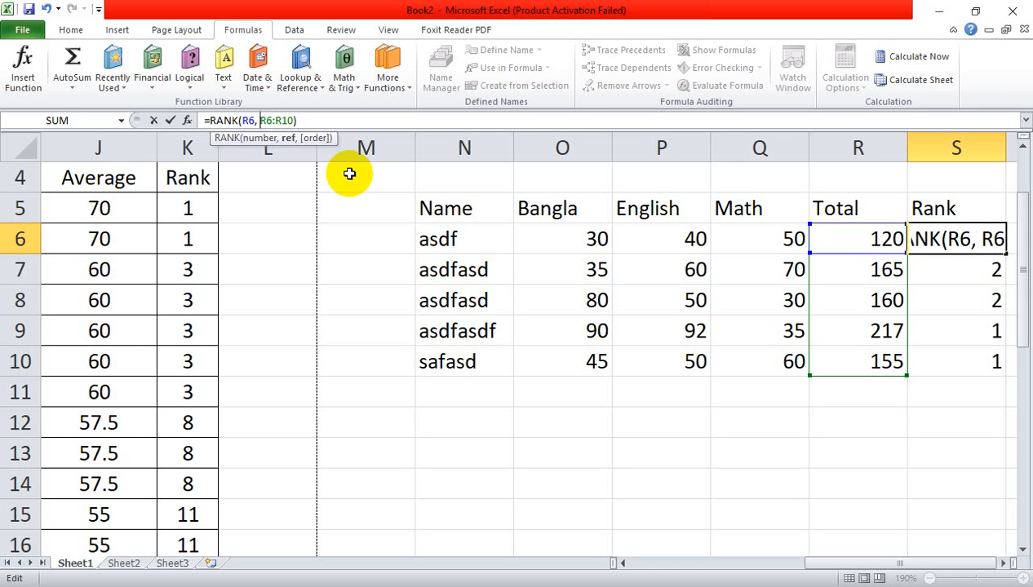
key("Return")
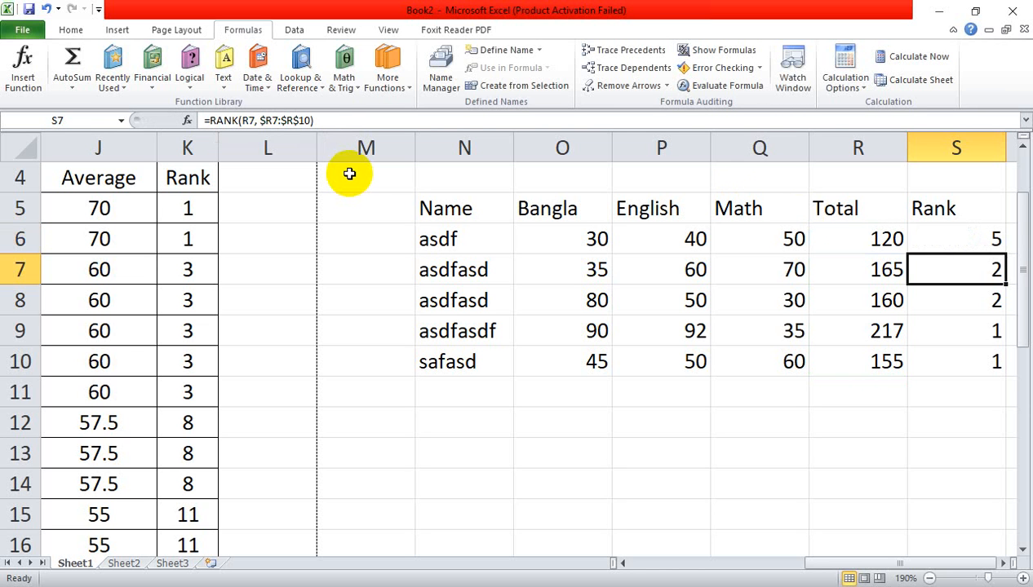
Fill the rank formula with relative references from S6 down through S10.
left_click(918, 239)
left_click_drag(1008, 253, 756, 385)
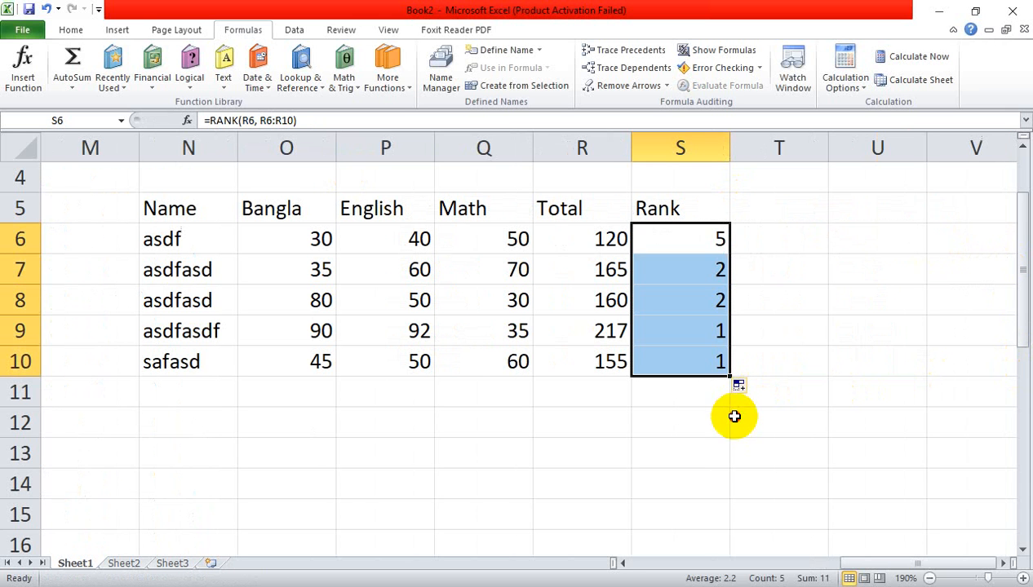
left_click(734, 417)
left_click(692, 231)
left_click_drag(729, 254, 723, 369)
left_click(682, 416)
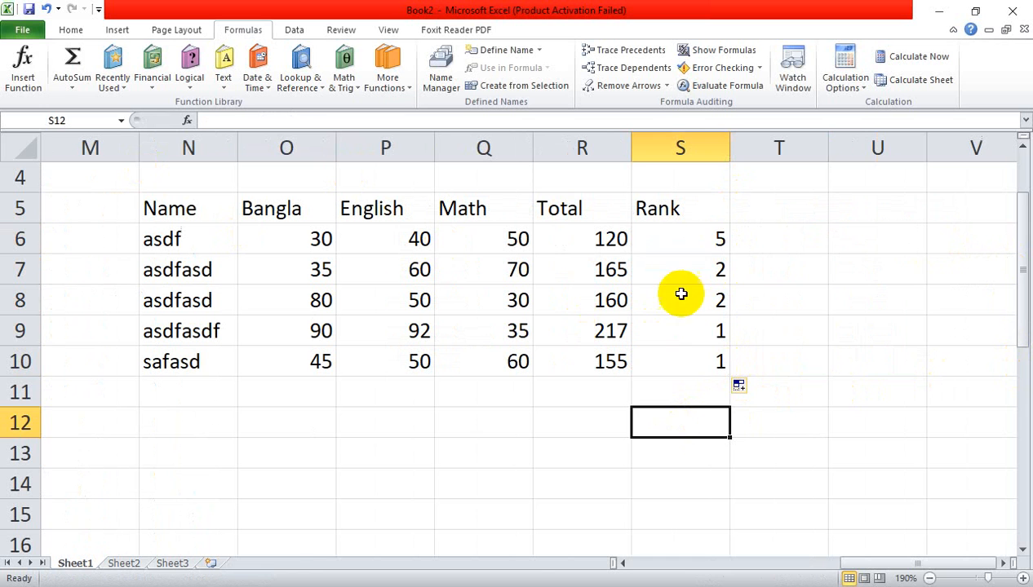
Make the reference range in the S6 formula absolute so it reads =RANK(R6, $R$6:$R$10).
left_click(671, 224)
left_click(266, 123)
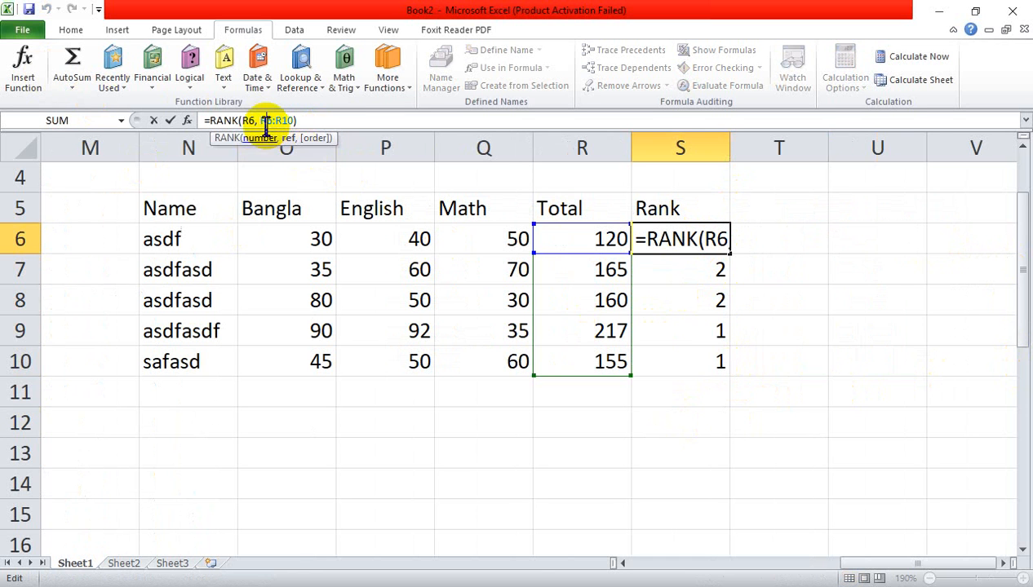
left_click(261, 121)
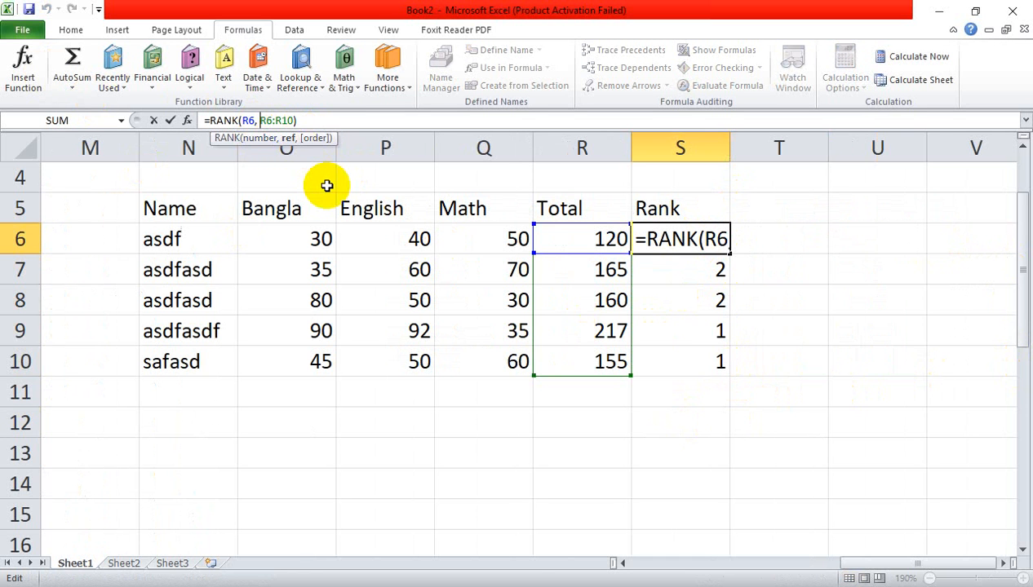
key("F4")
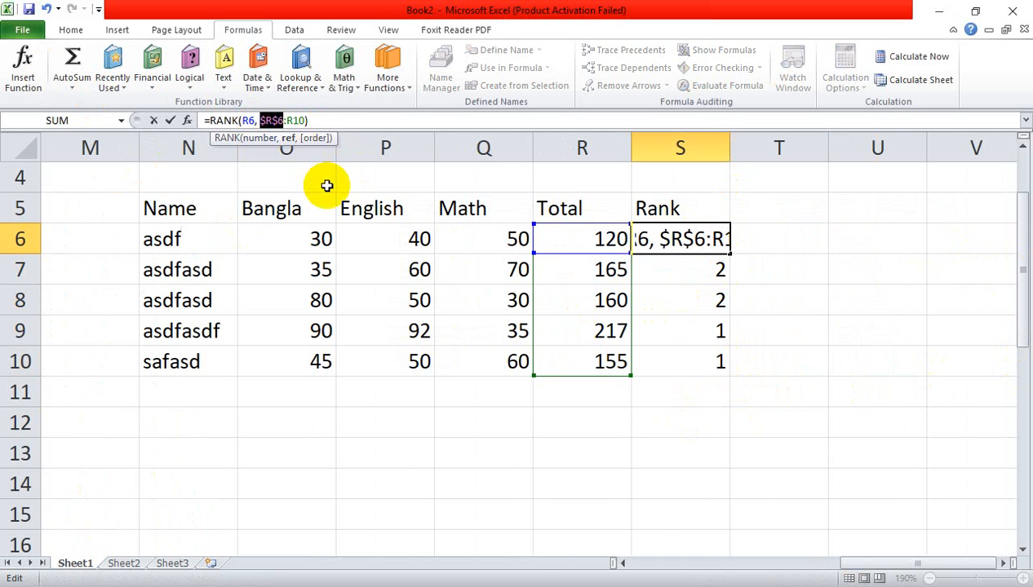
left_click(295, 120)
key("F4")
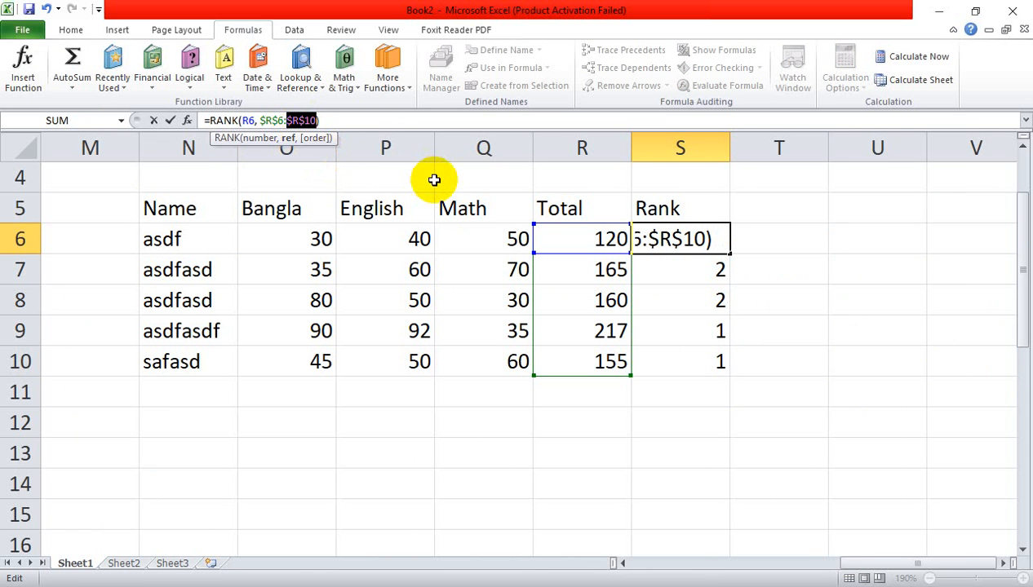
left_click(851, 339)
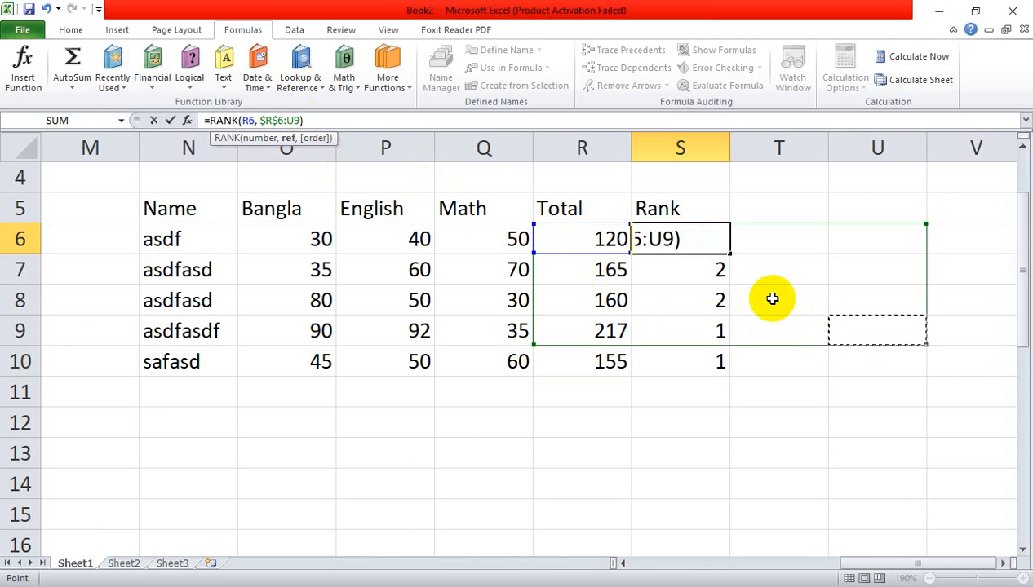
key("ctrl+z")
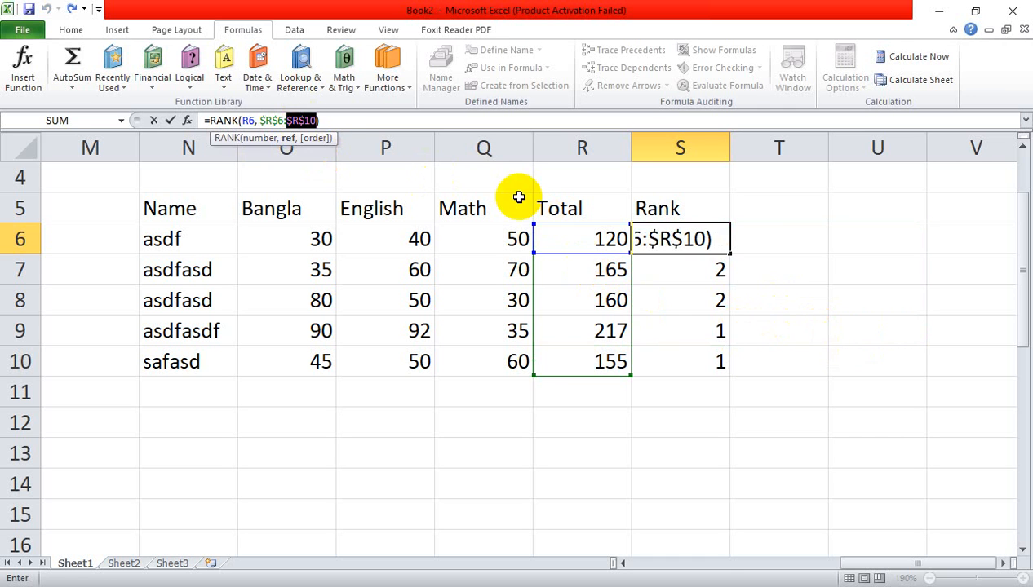
key("Return")
Fill the rank formula with the absolute range from S6 down through S10.
left_click(718, 239)
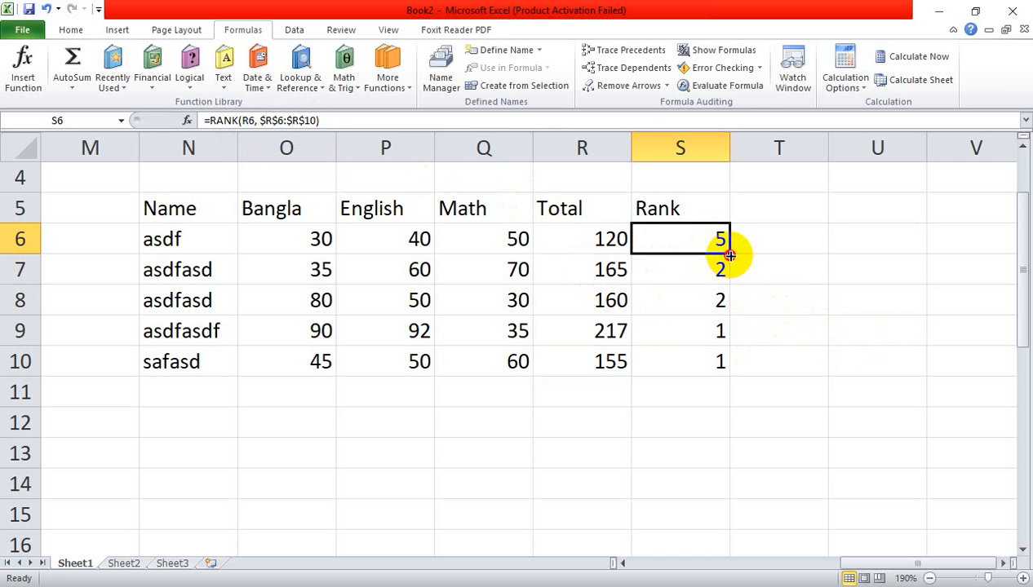
double_click(729, 254)
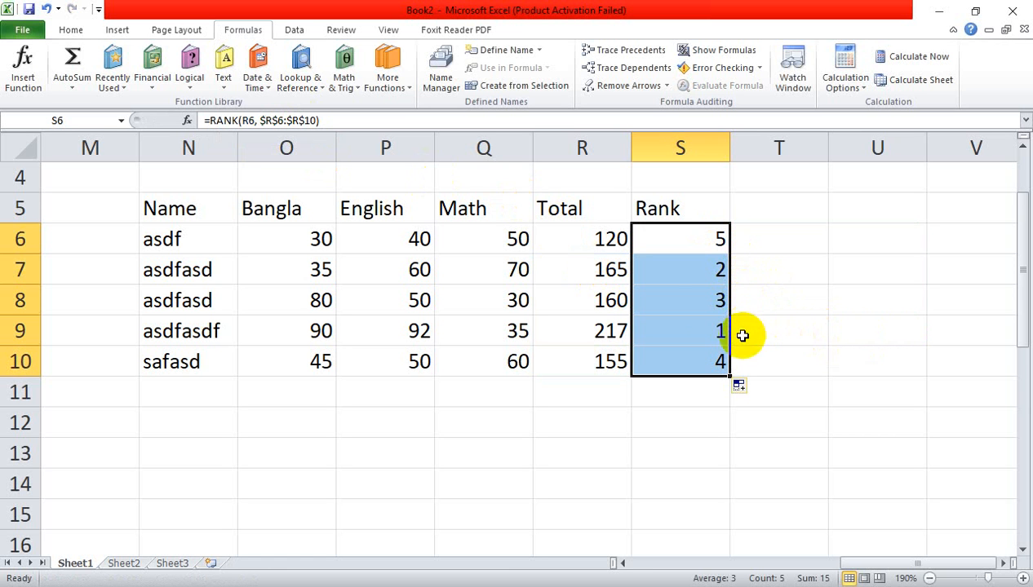
left_click(826, 351)
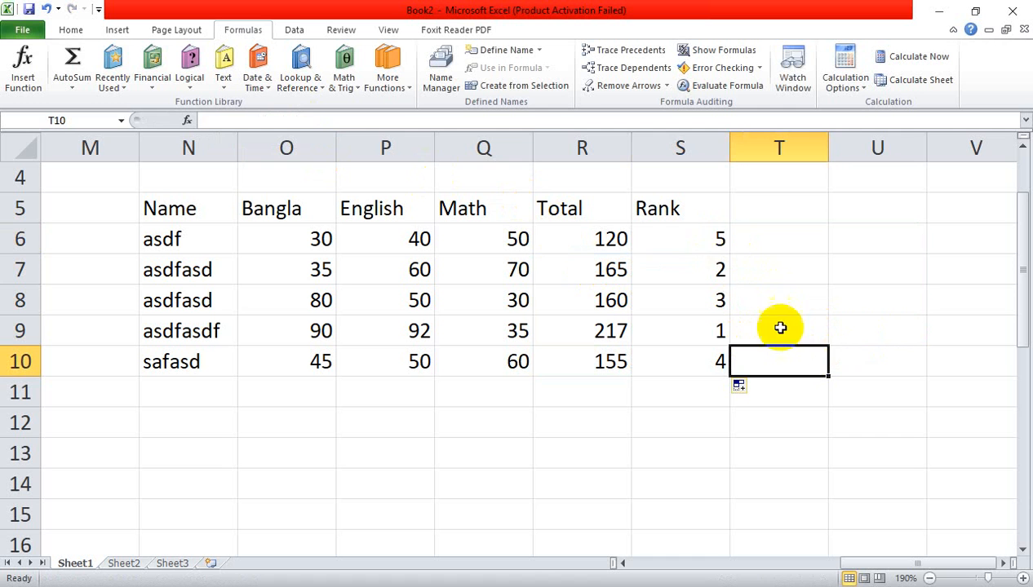
Examine the absolute reference range in the S6 rank formula and return to the result sheet table.
left_click(696, 244)
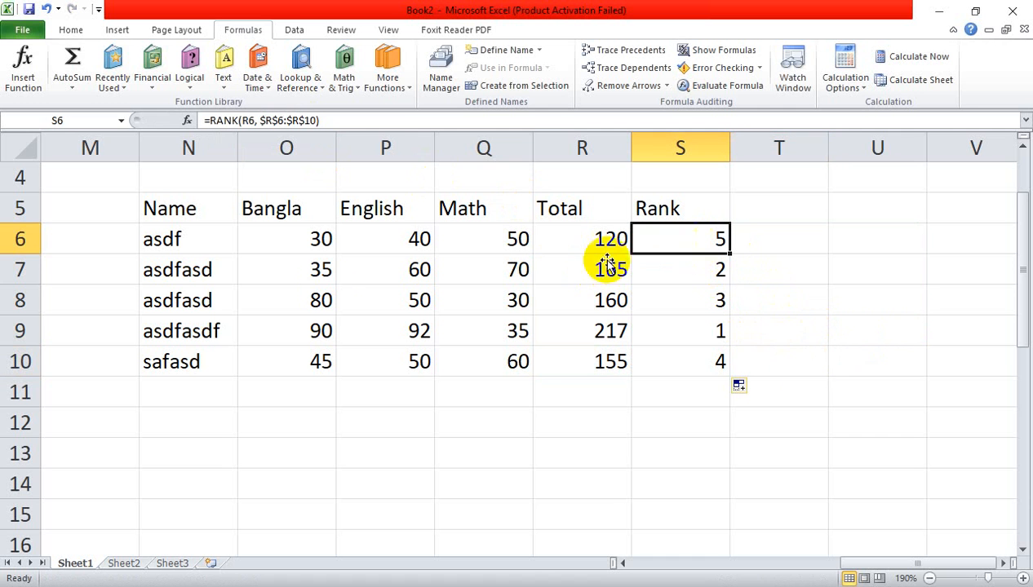
left_click_drag(258, 121, 314, 124)
left_click(294, 121)
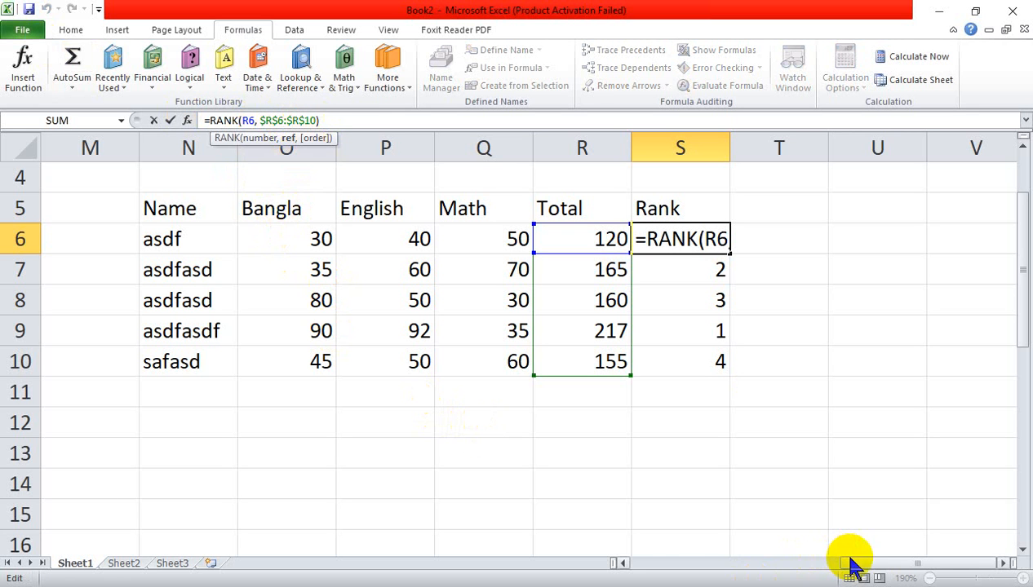
left_click(822, 564)
left_click_drag(822, 564, 622, 562)
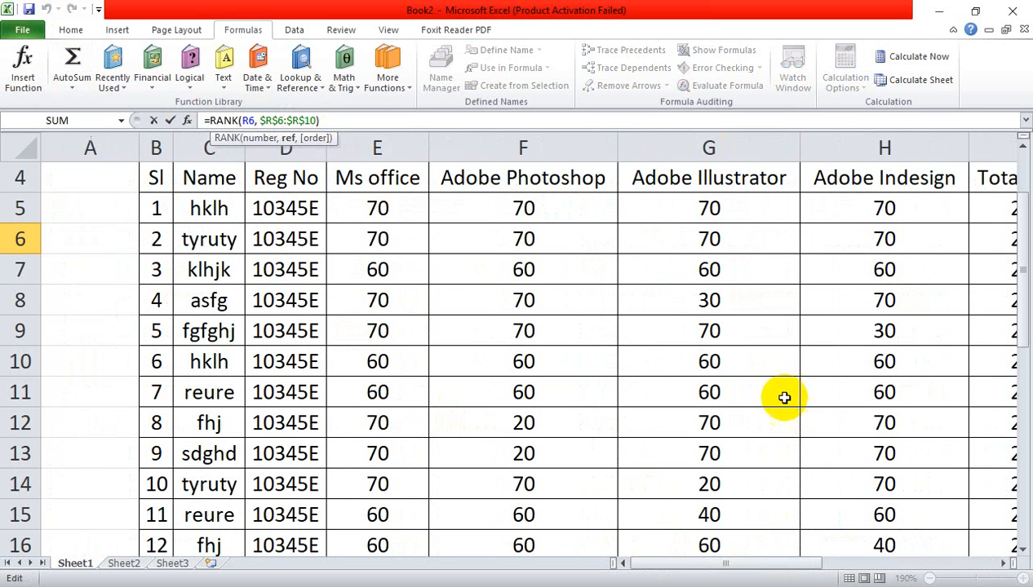
left_click(690, 323)
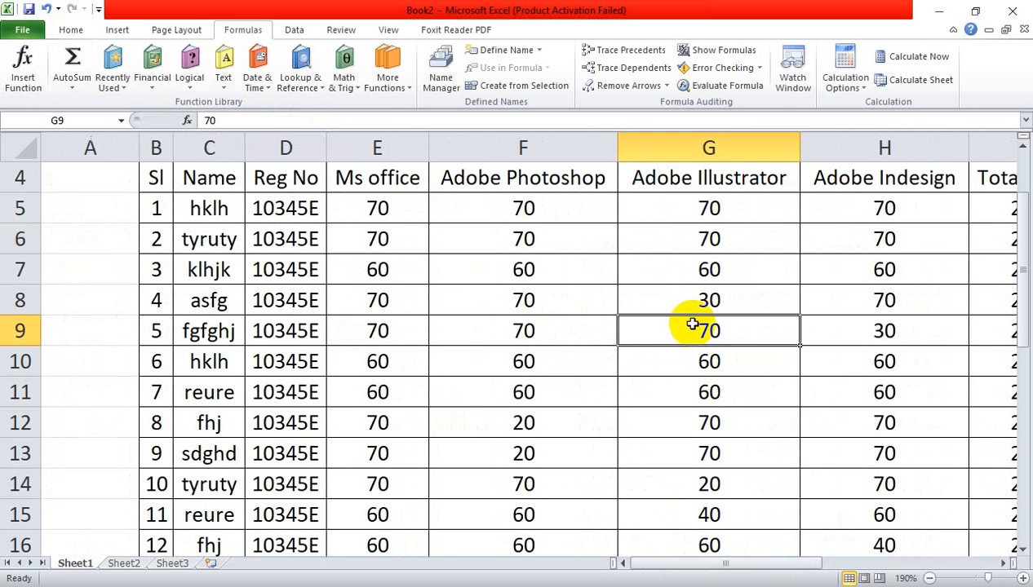
Replace the reference range in the K5 rank formula with the Total Mark cells I5:I29.
scroll(766, 303, "down", 5)
scroll(763, 301, "up", 6)
scroll(762, 302, "down", 3, "ctrl")
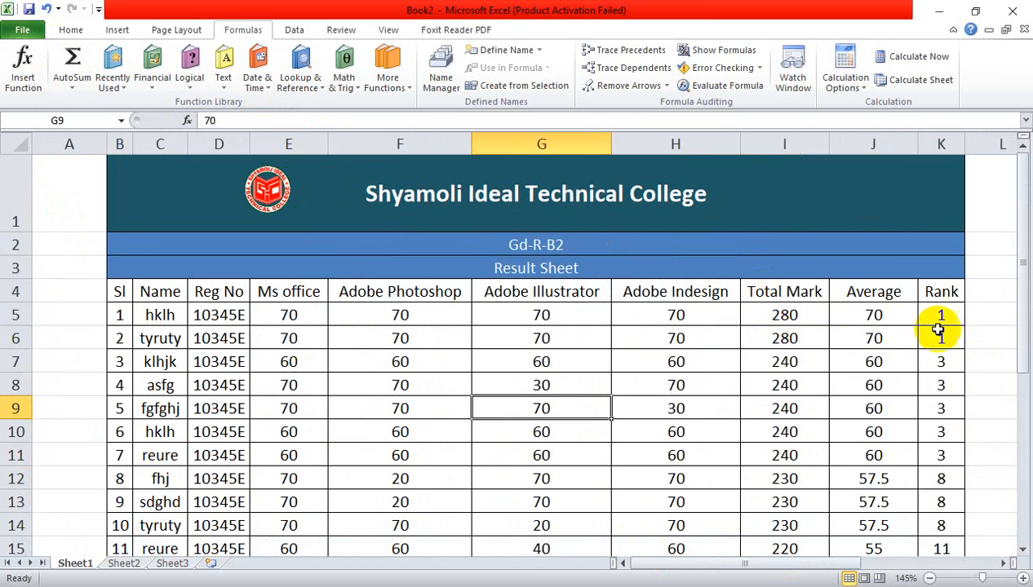
left_click(938, 314)
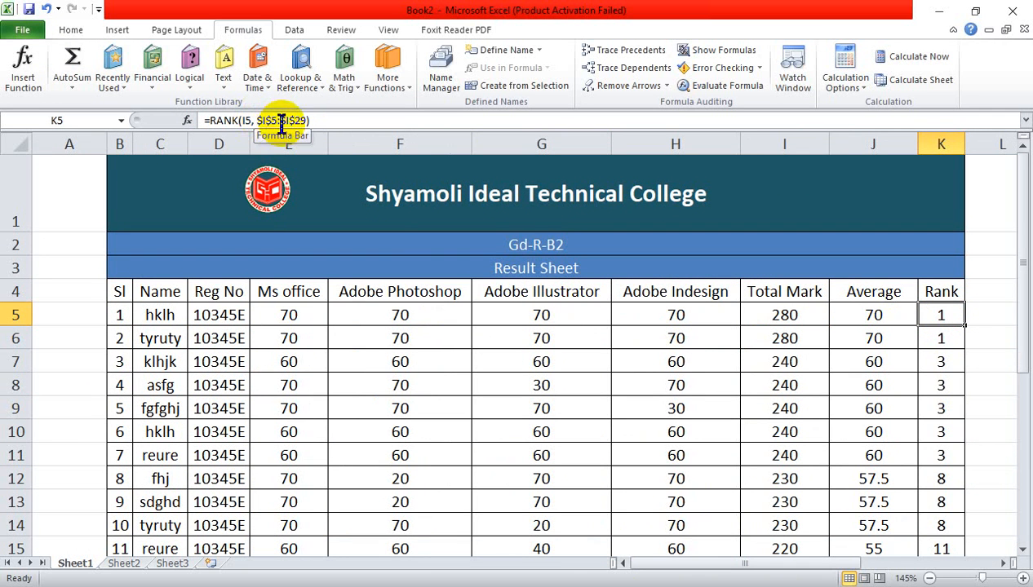
left_click_drag(256, 123, 295, 131)
key("BackSpace")
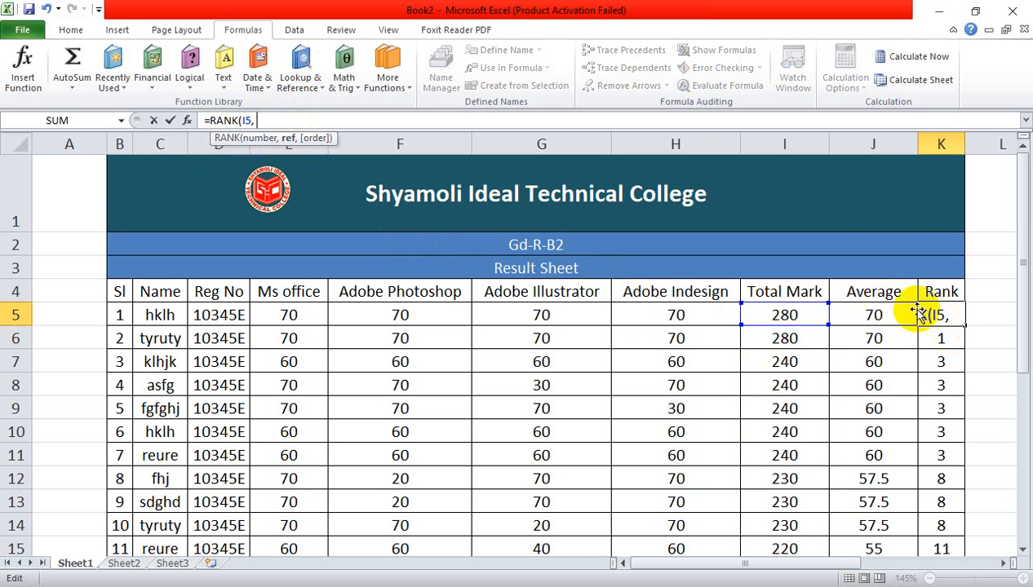
left_click_drag(776, 318, 775, 527)
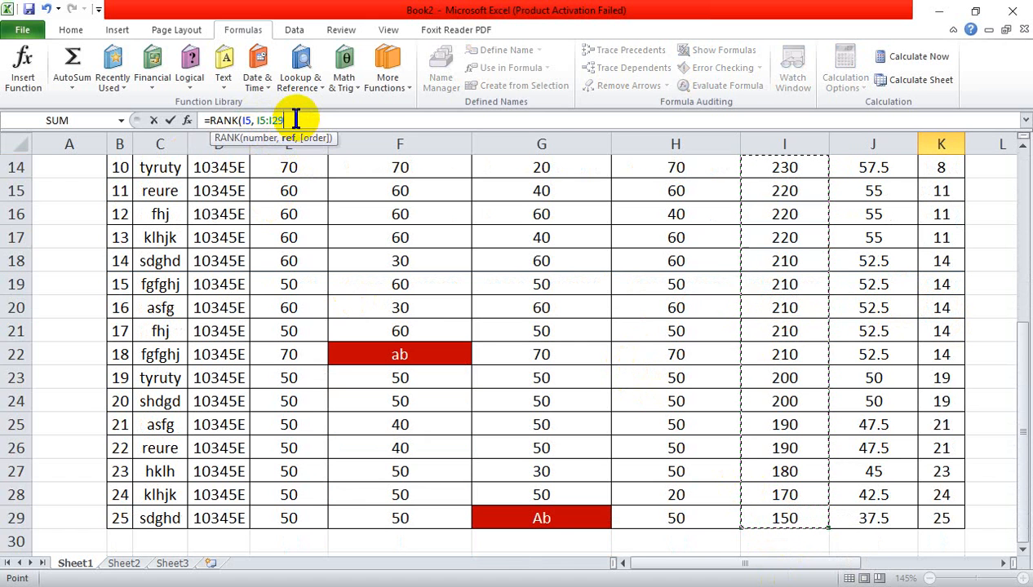
type(")")
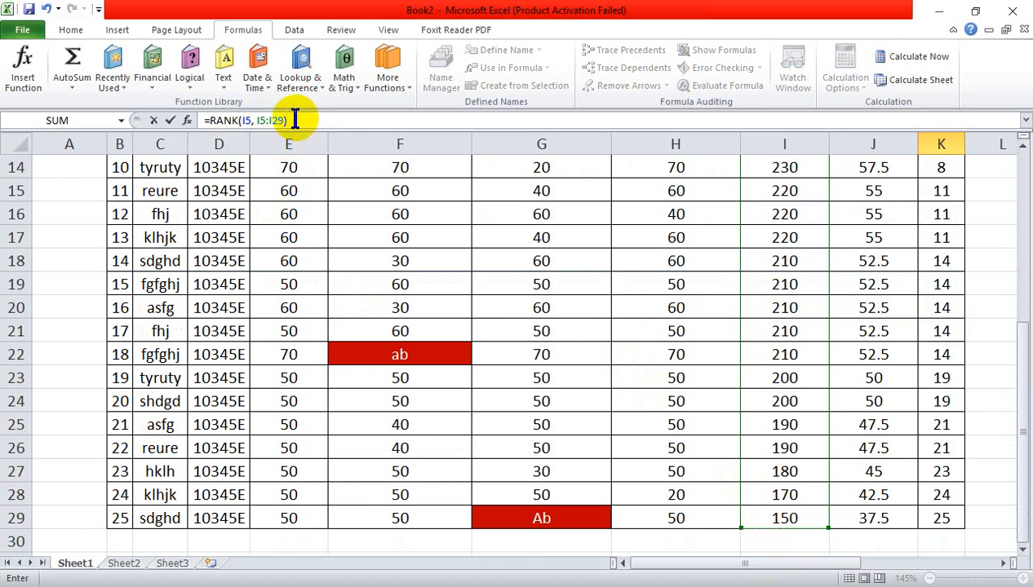
Make the reference range in the K5 formula absolute so it reads =RANK(I5, $I$5:$I$29).
left_click(261, 120)
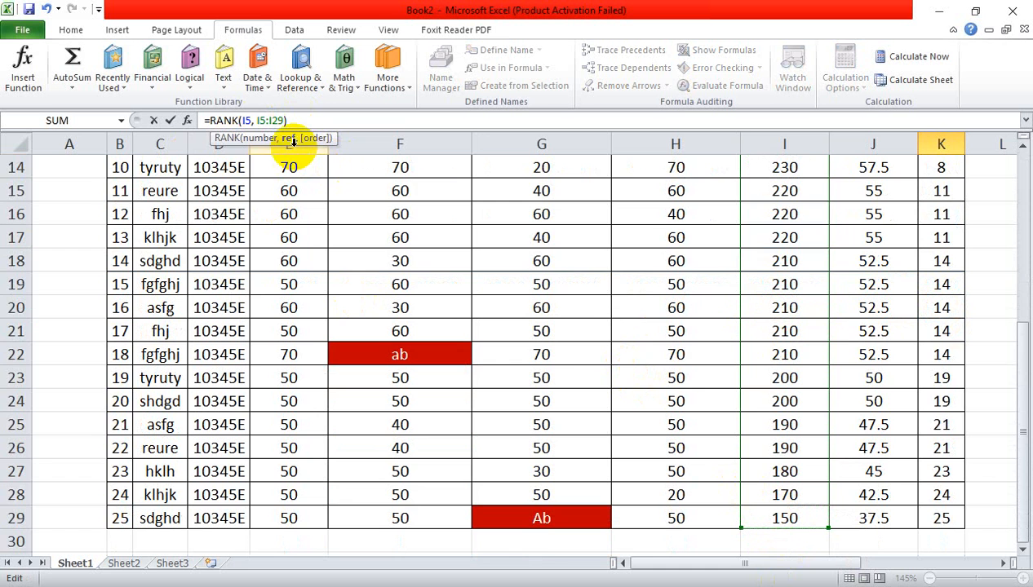
key("F4")
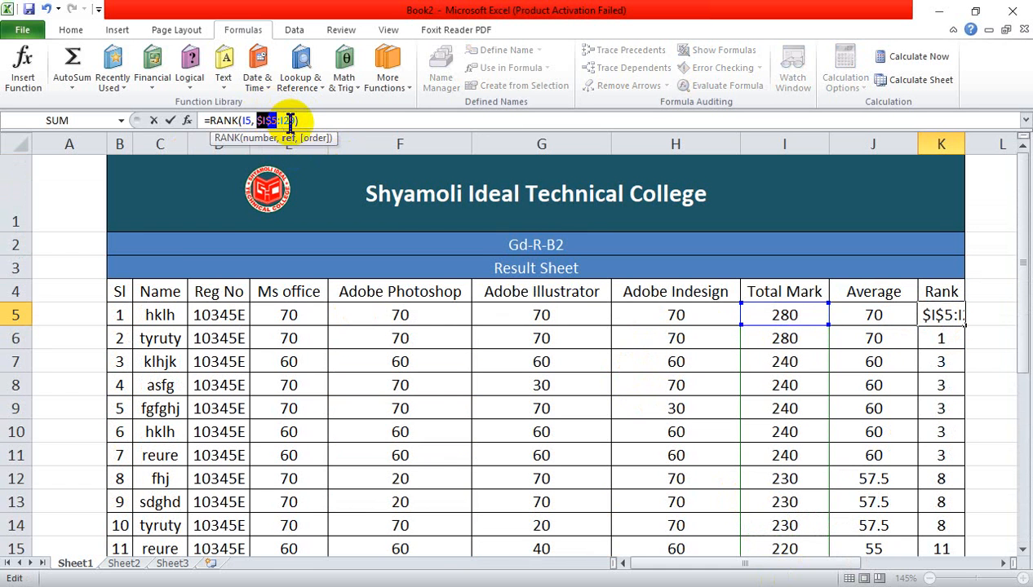
left_click(289, 121)
key("F4")
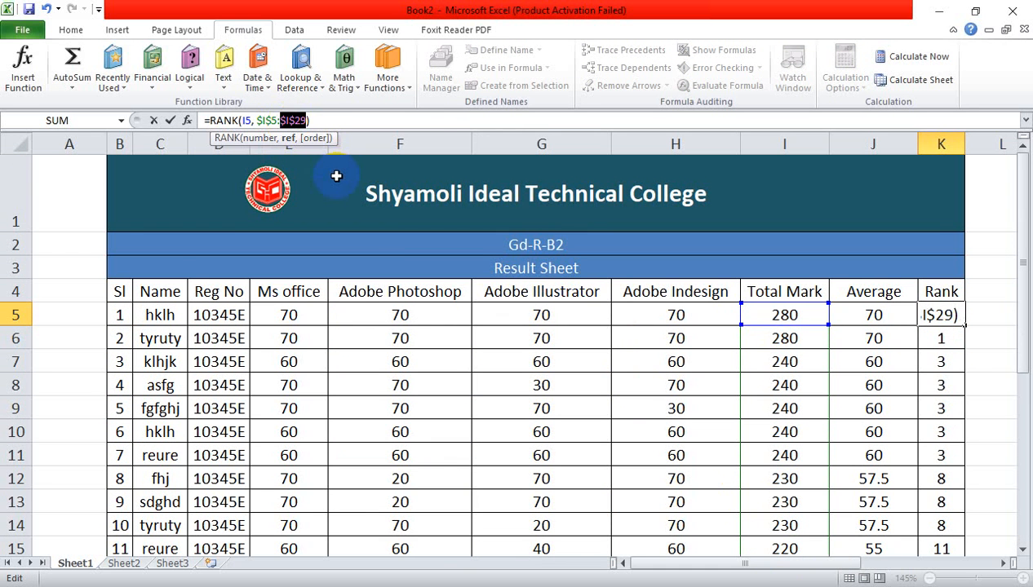
key("Return")
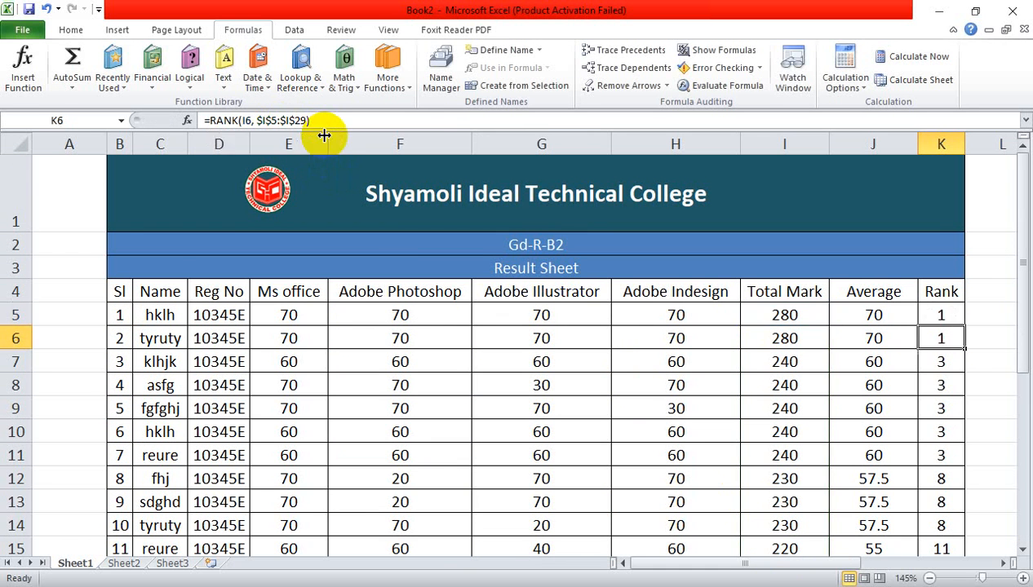
Fill the K5 rank formula down the Rank column for every student in the result sheet.
left_click(943, 317)
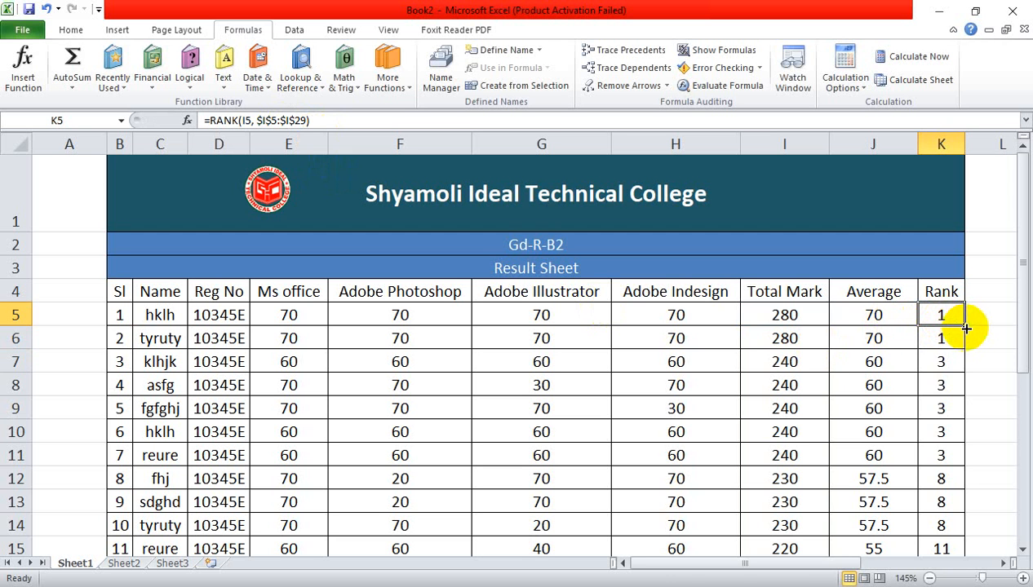
double_click(964, 327)
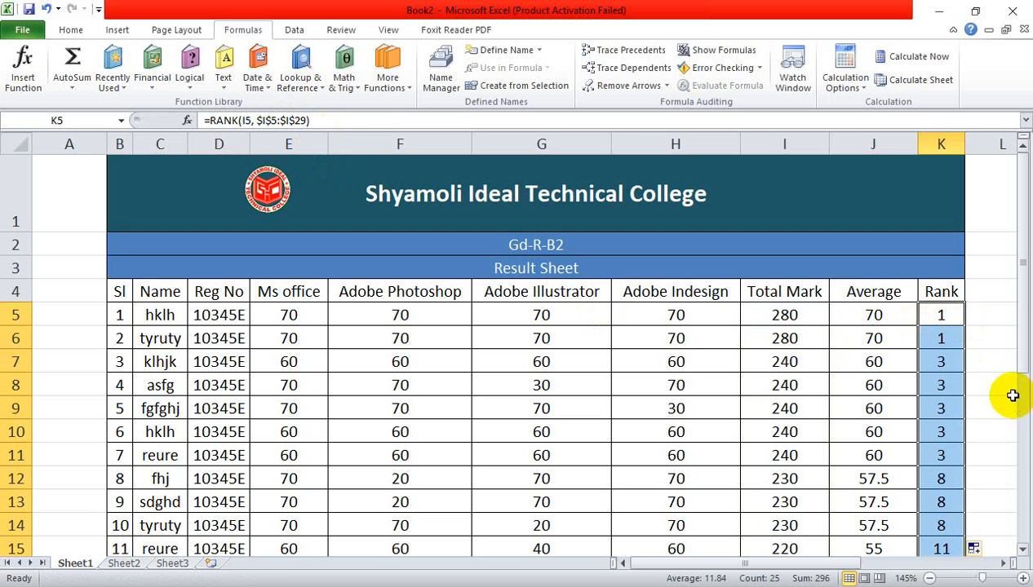
scroll(968, 449, "down", 3)
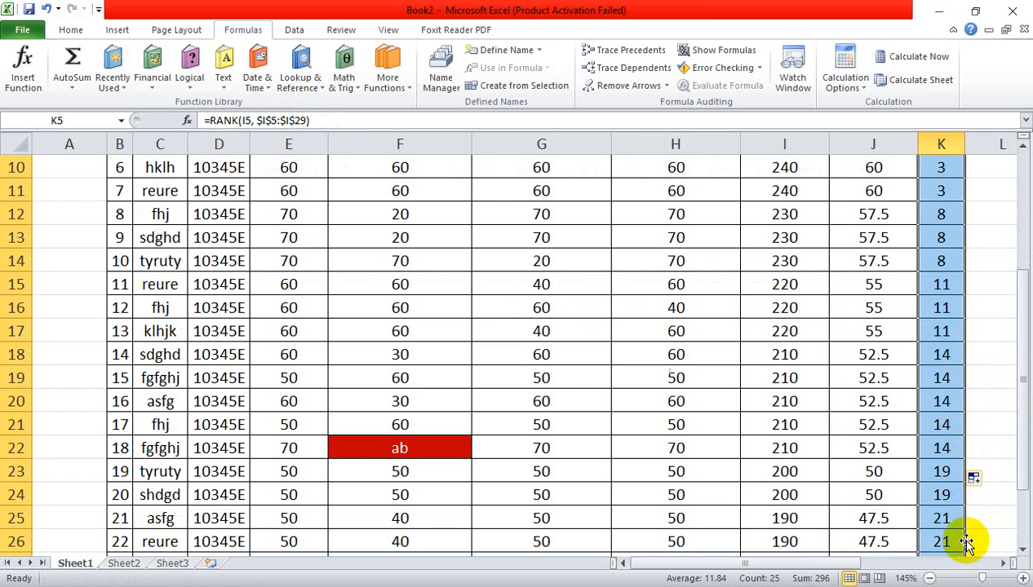
Examine the Rank column of the result sheet and the rank formulas in S6 to S10 of the small marks table.
scroll(930, 477, "up", 3)
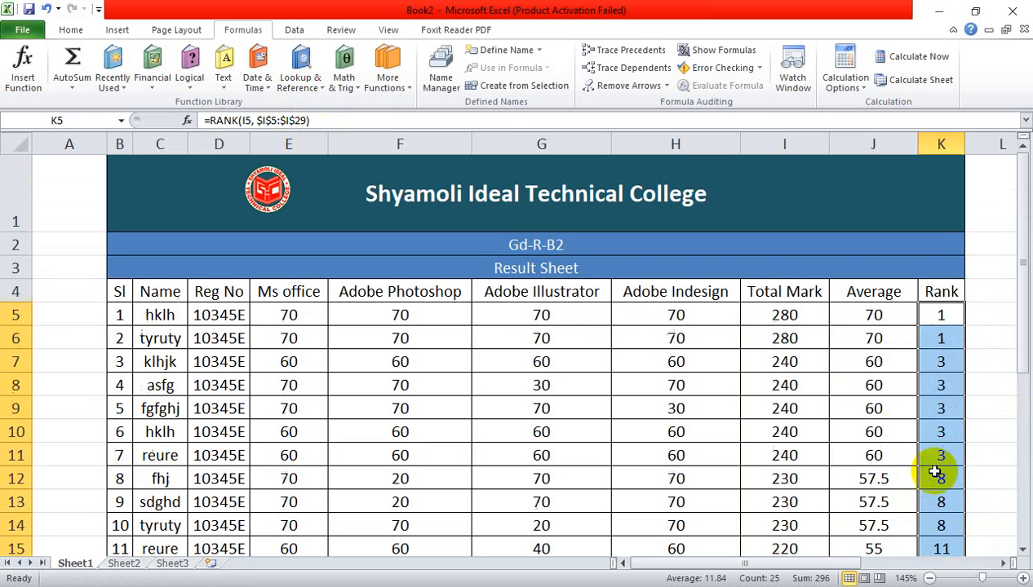
left_click(941, 319)
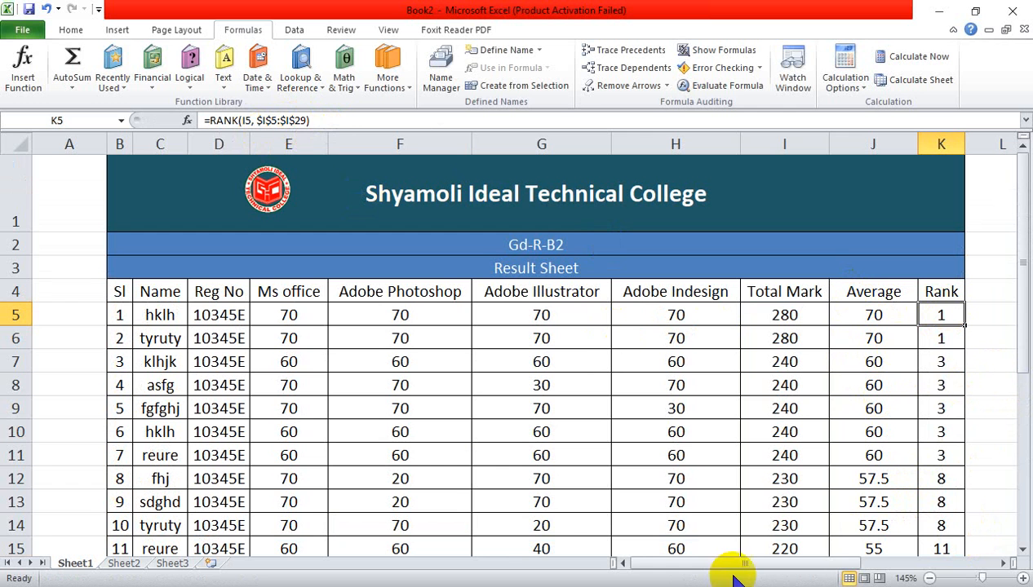
left_click(938, 339)
left_click(876, 335)
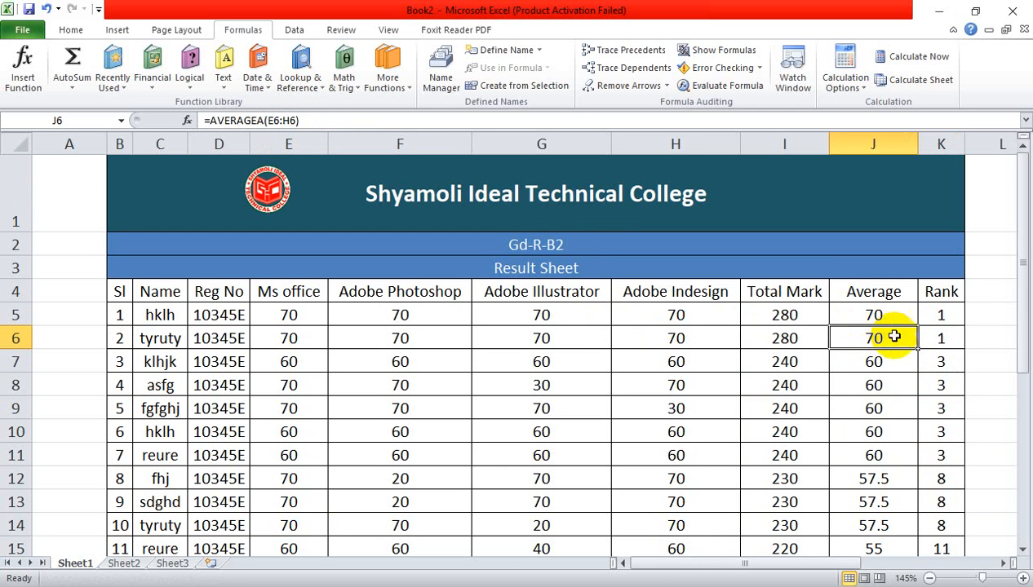
left_click_drag(702, 565, 959, 561)
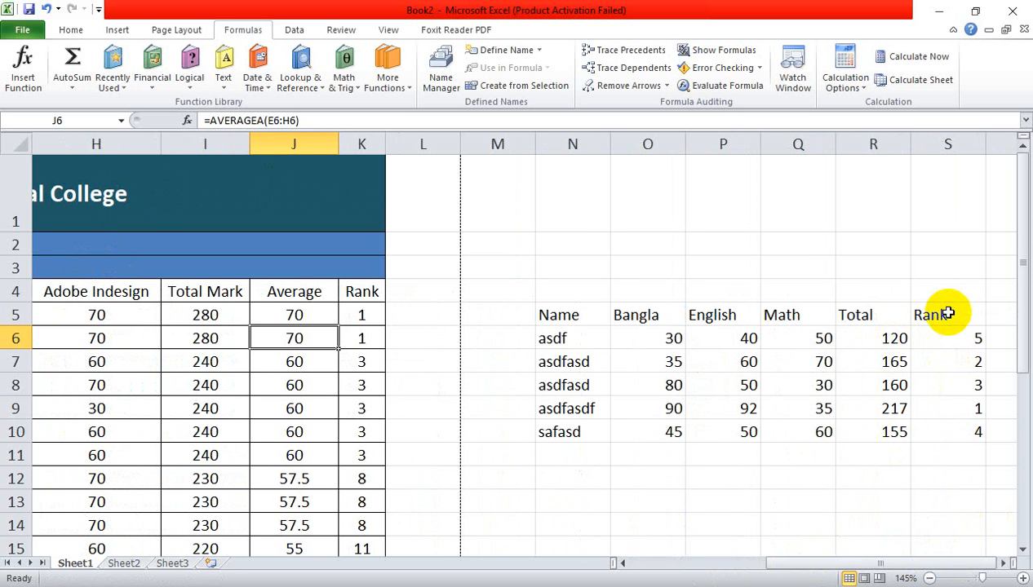
left_click(961, 346)
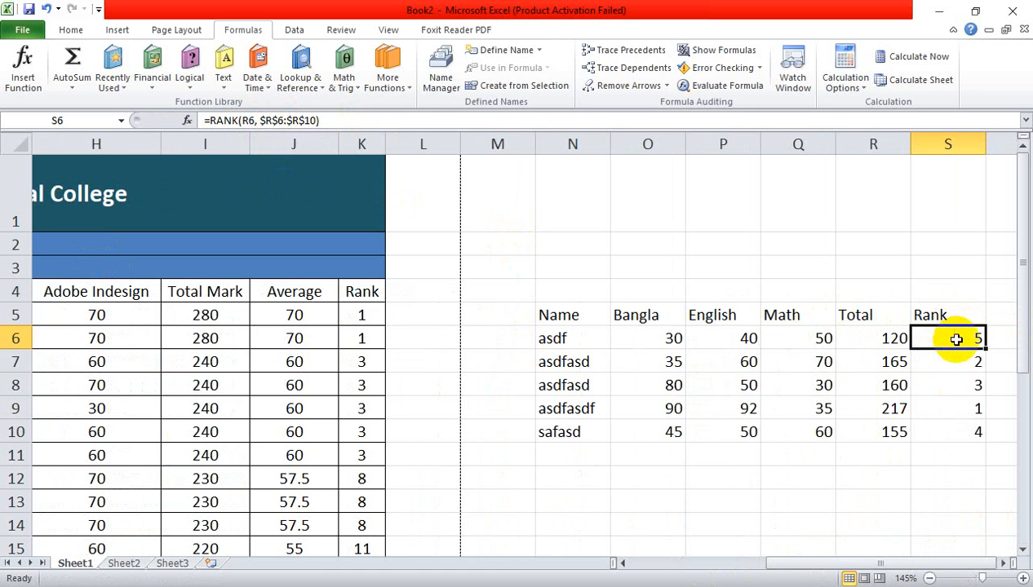
left_click(975, 362)
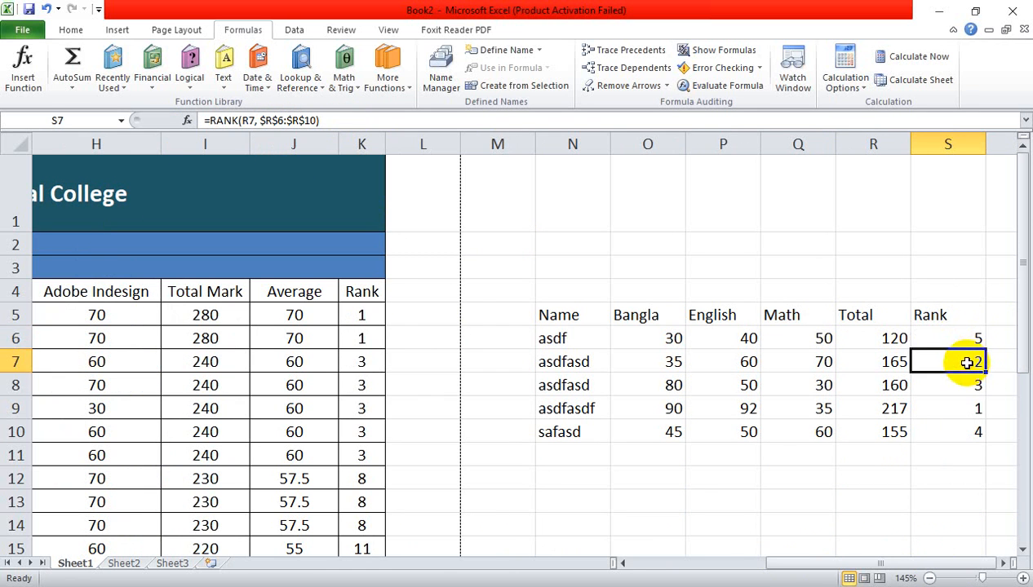
left_click(972, 385)
left_click(970, 415)
left_click(975, 430)
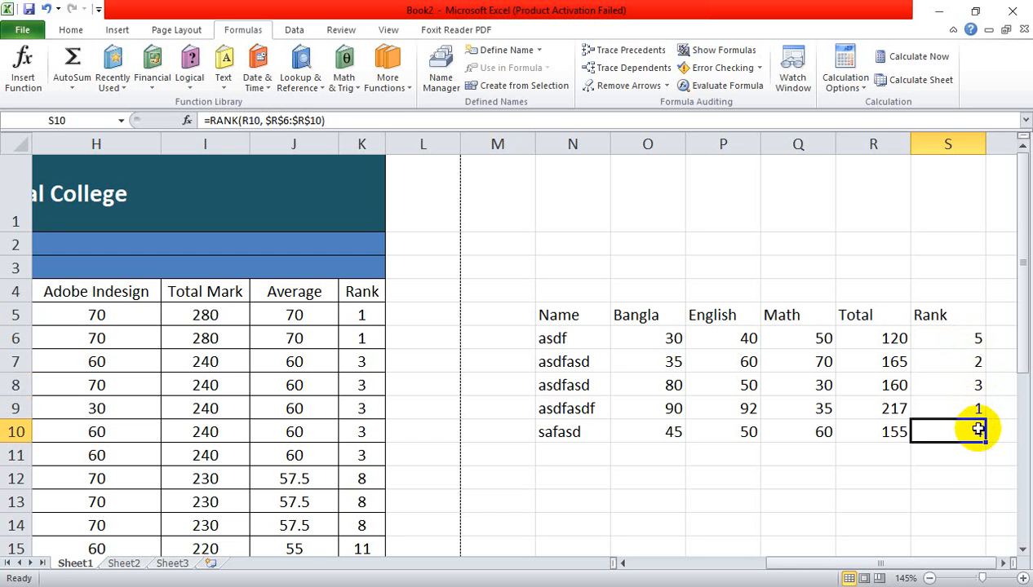
left_click(899, 498)
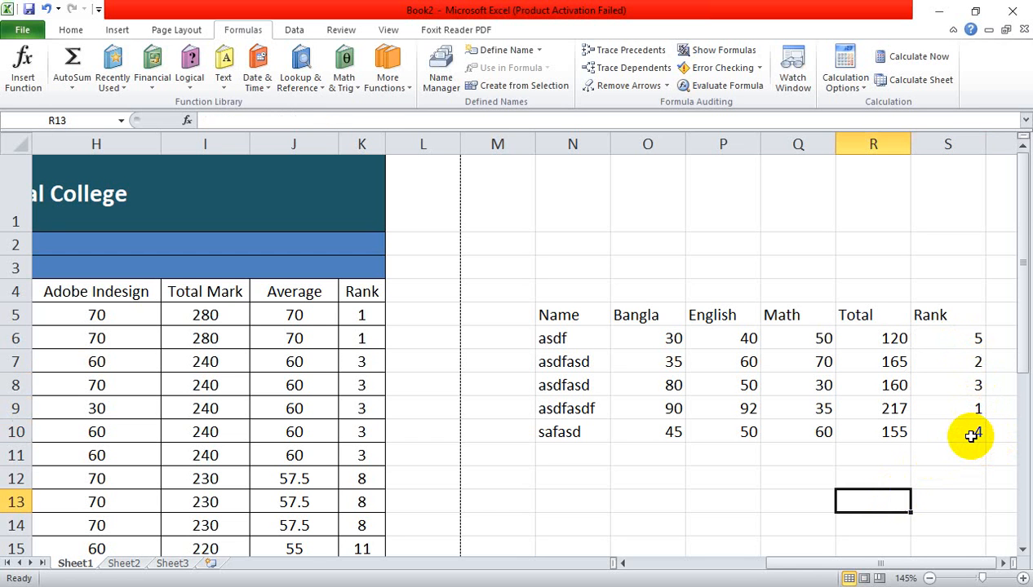
Select the small marks table N5:S10 and open a custom sort for it.
left_click_drag(978, 430, 565, 313)
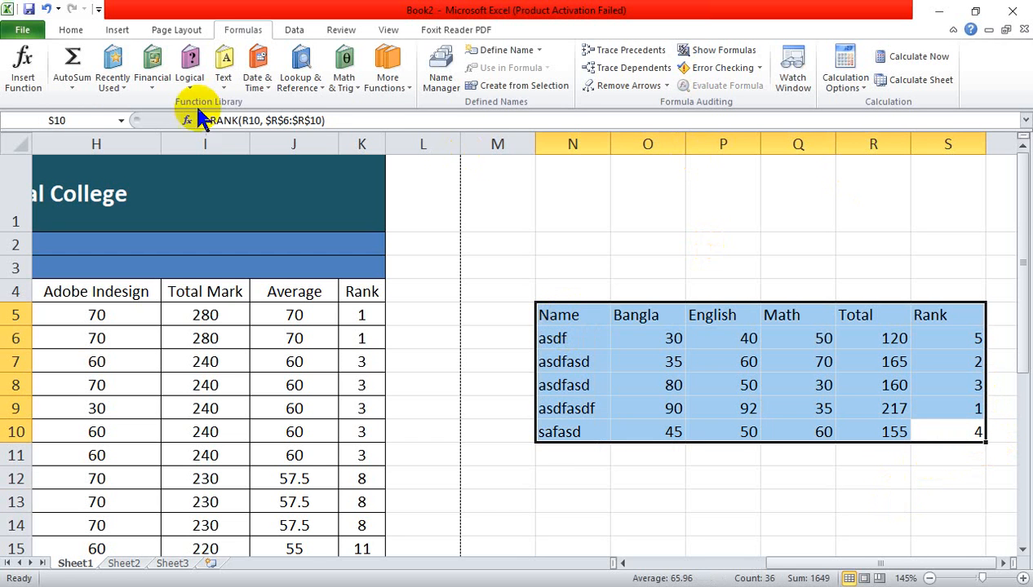
left_click(68, 30)
left_click(963, 82)
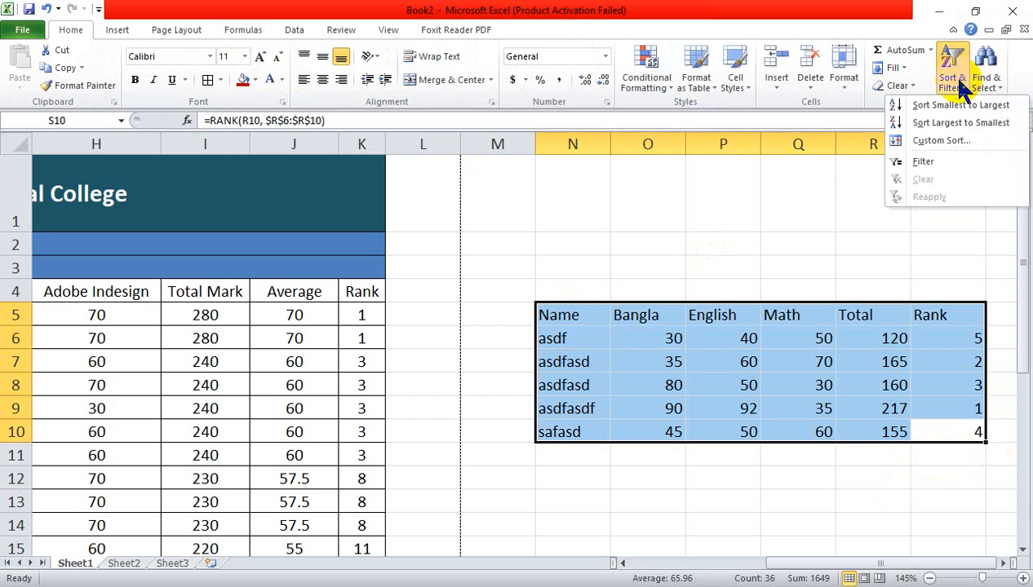
left_click(938, 140)
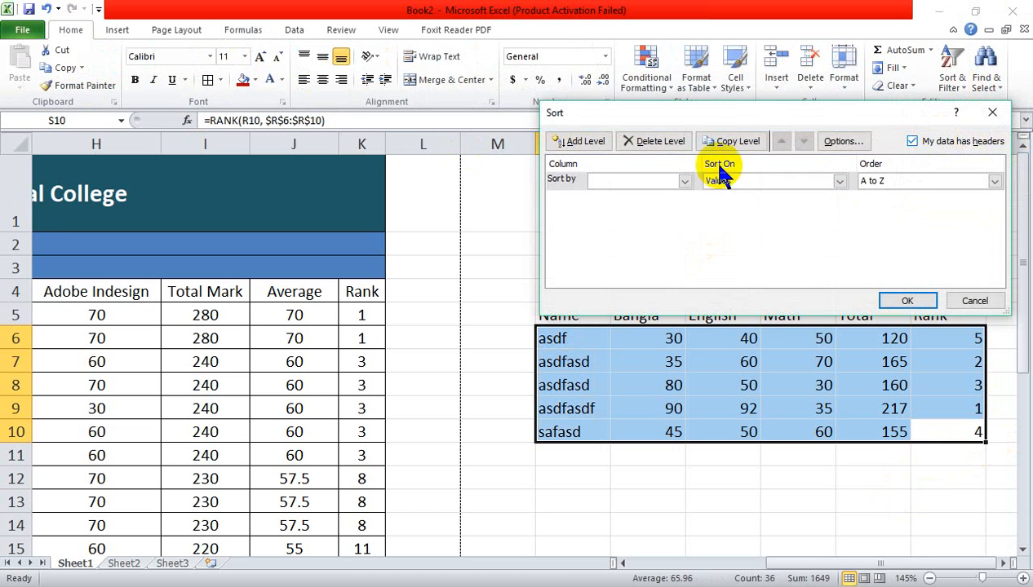
left_click_drag(690, 106, 658, 51)
Sort the small marks table by the Rank column on values, from smallest to largest.
left_click(647, 133)
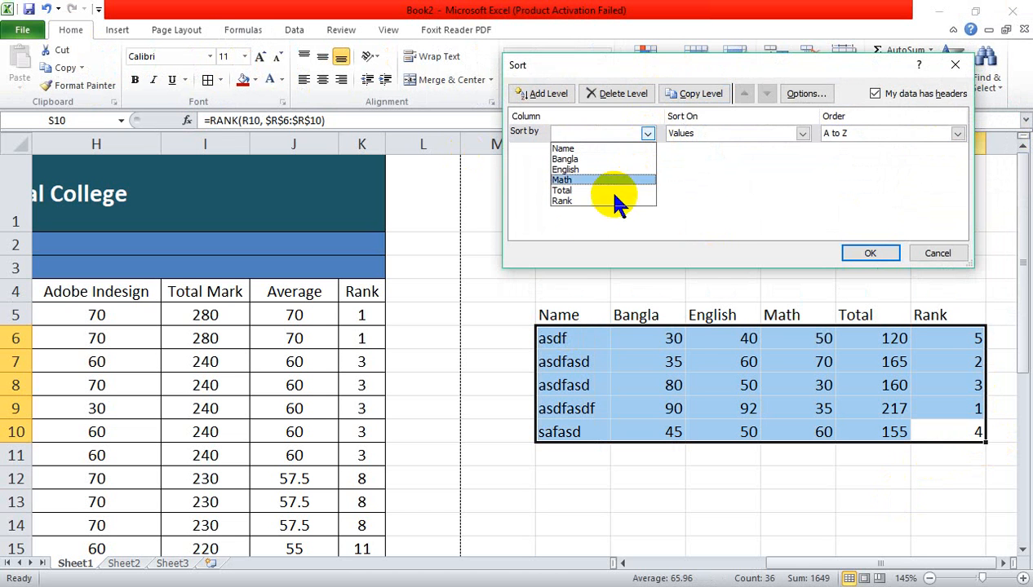
left_click(582, 204)
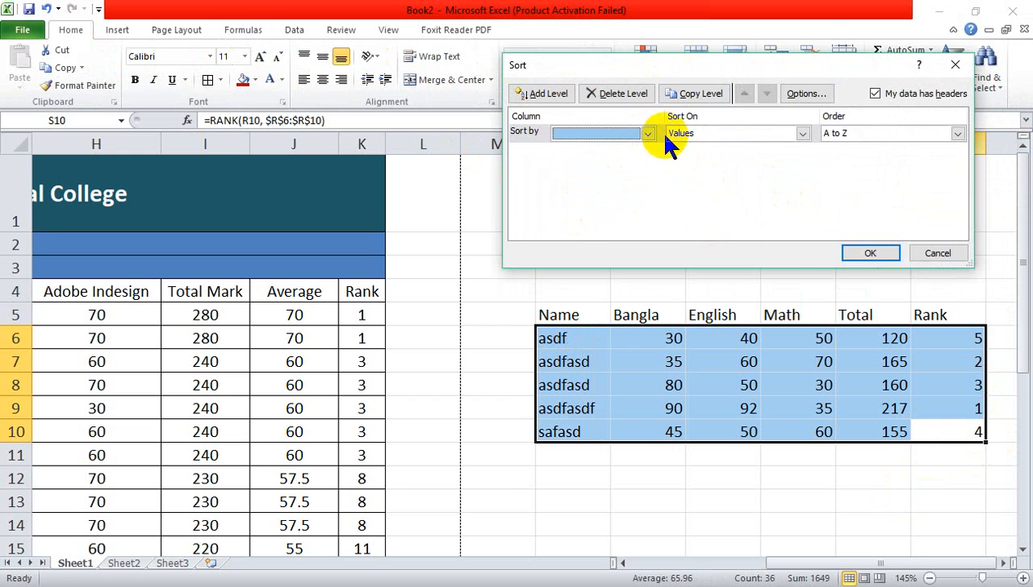
left_click(648, 133)
left_click(590, 203)
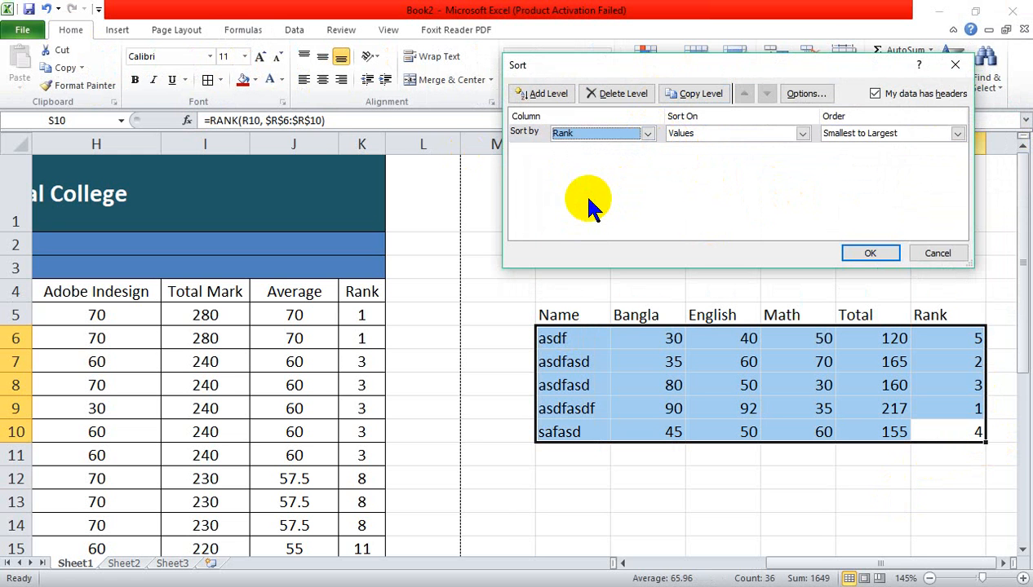
left_click(934, 132)
left_click(898, 143)
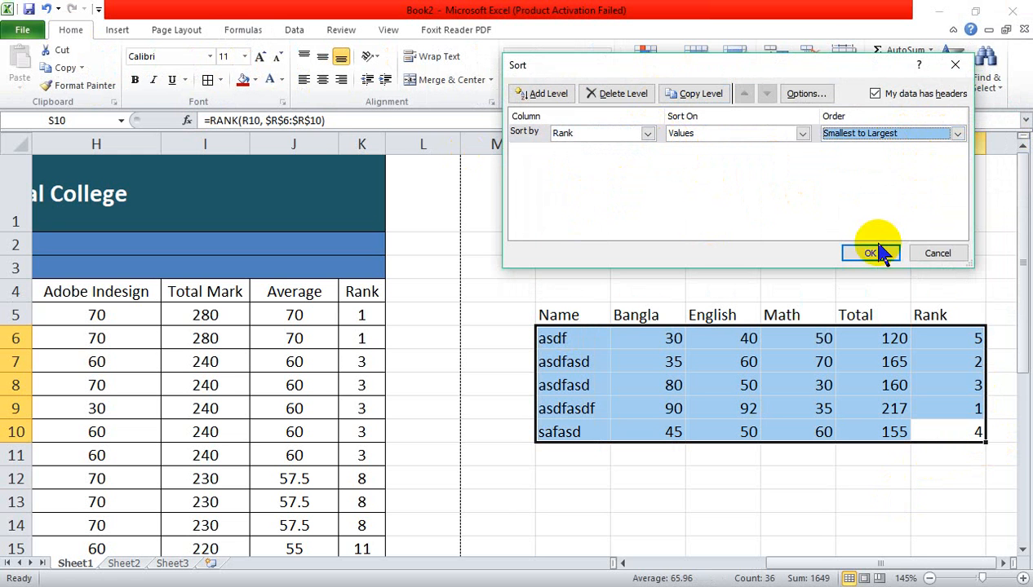
left_click(871, 255)
left_click(881, 265)
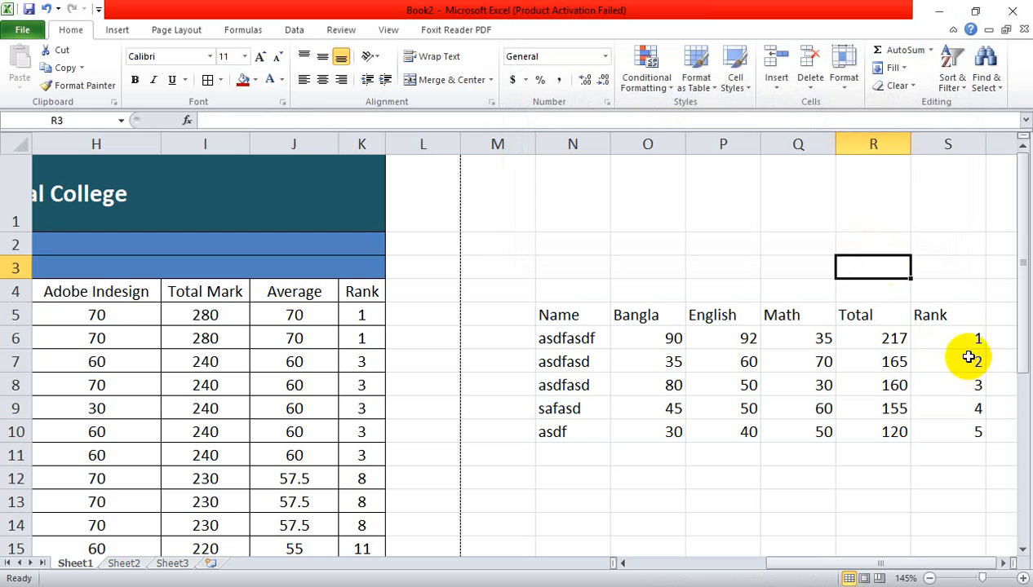
left_click(967, 362)
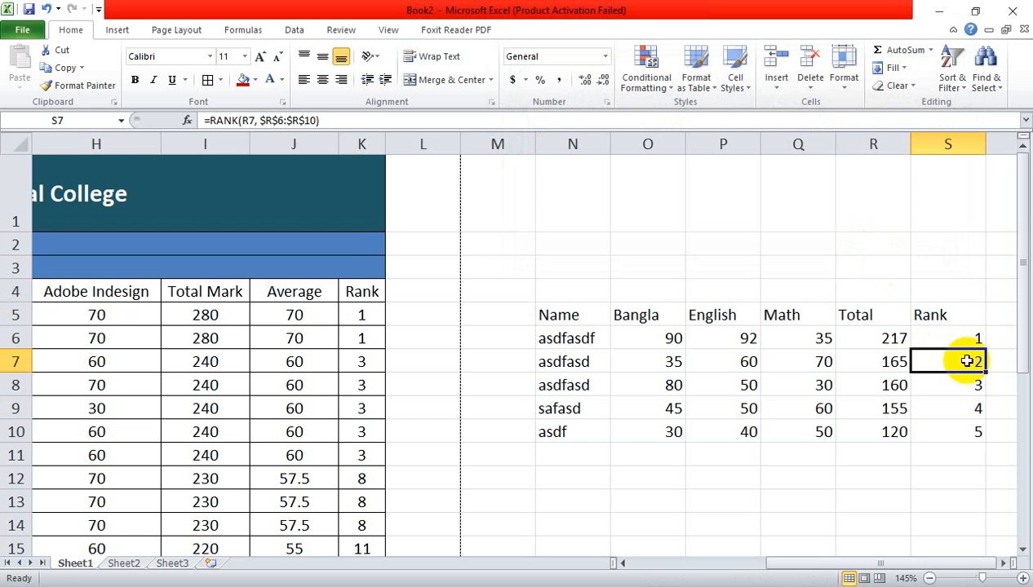
left_click(970, 473)
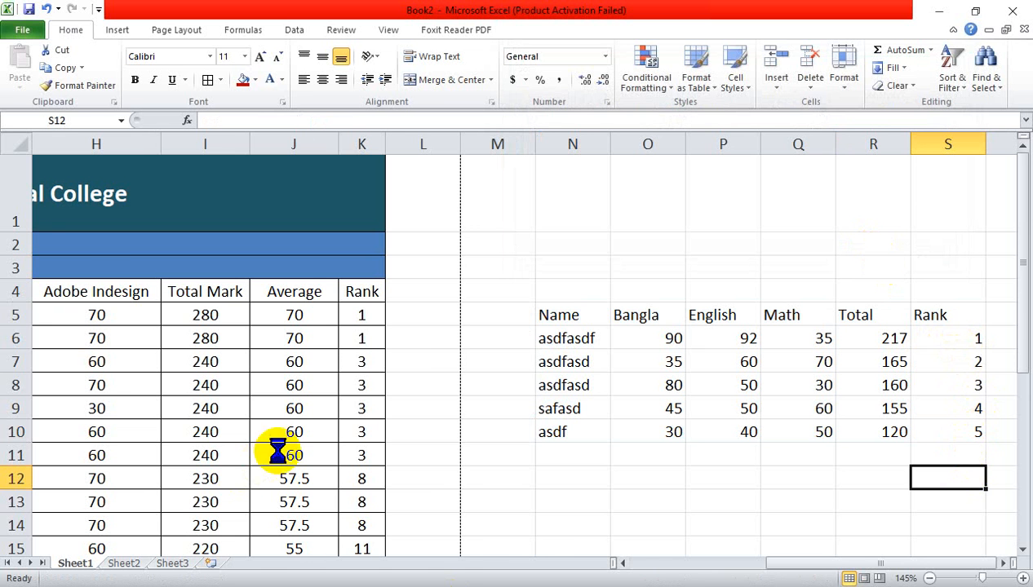
Set the Adobe Indesign mark in H6 of the result sheet to 65.
scroll(276, 450, "down", 3)
left_click(417, 279)
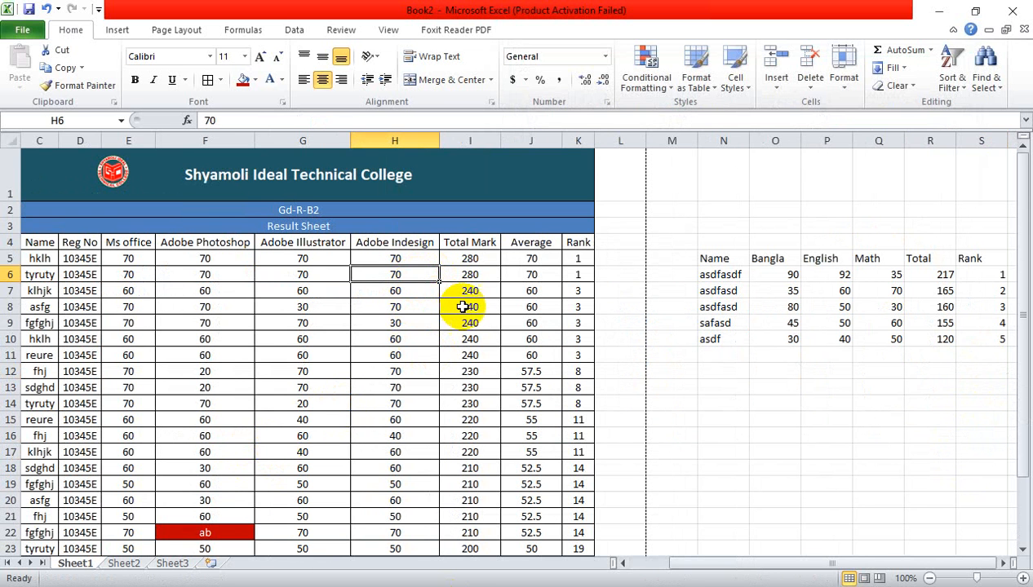
type("65")
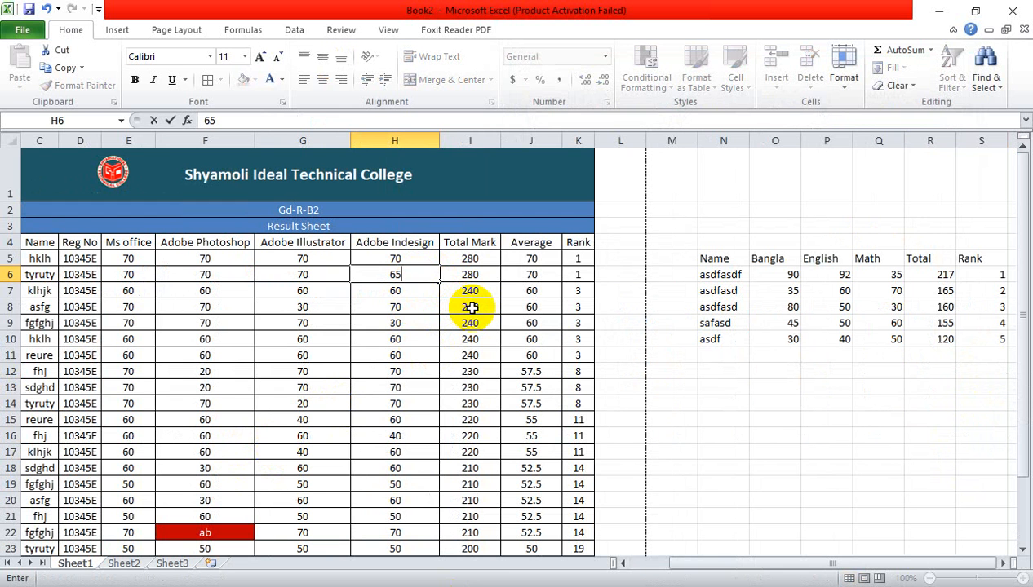
left_click(472, 308)
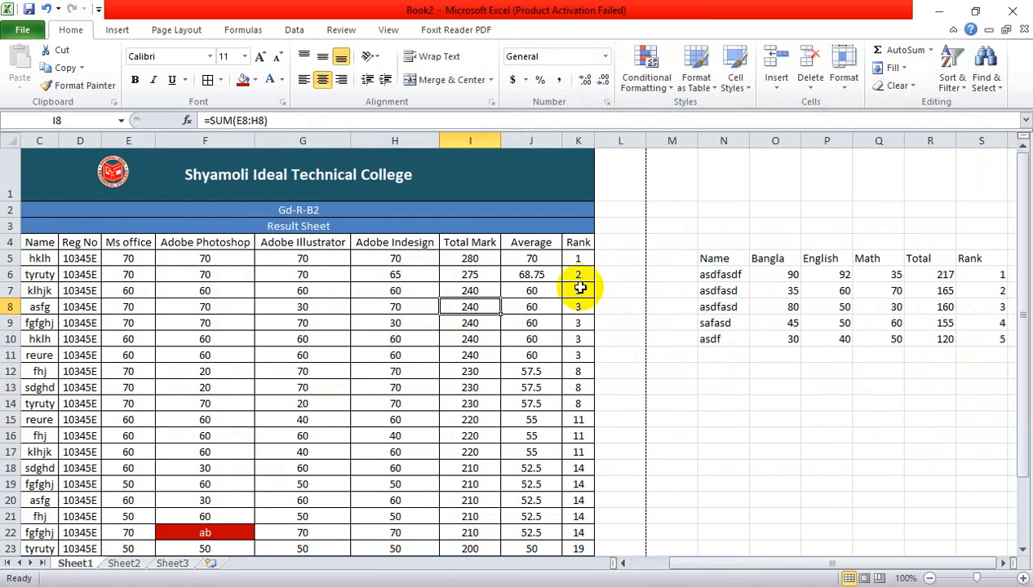
Set the Adobe Indesign mark in H8 to 74 and the Adobe Illustrator mark in G9 to 65.
left_click(396, 306)
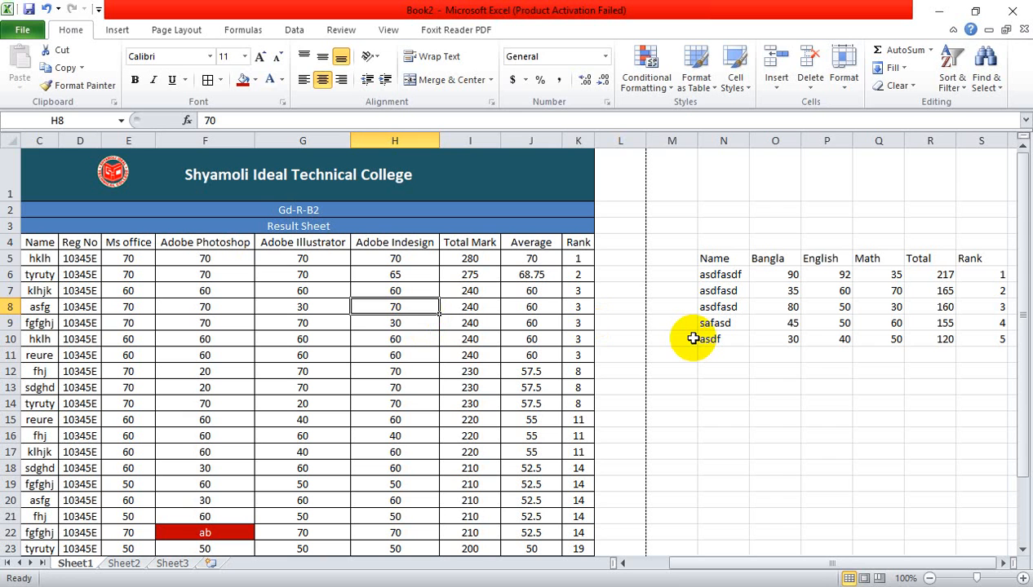
type("7")
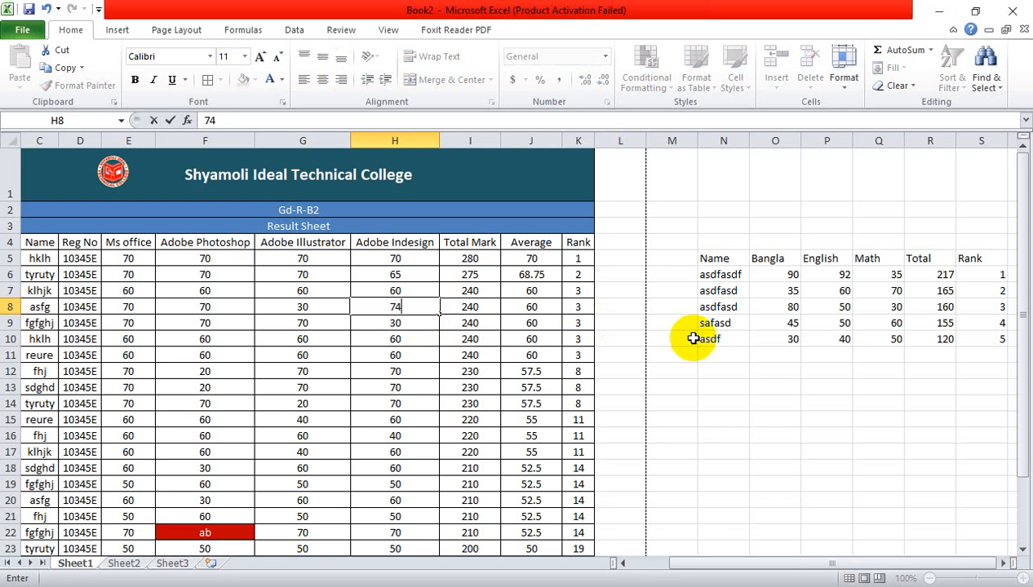
left_click(334, 325)
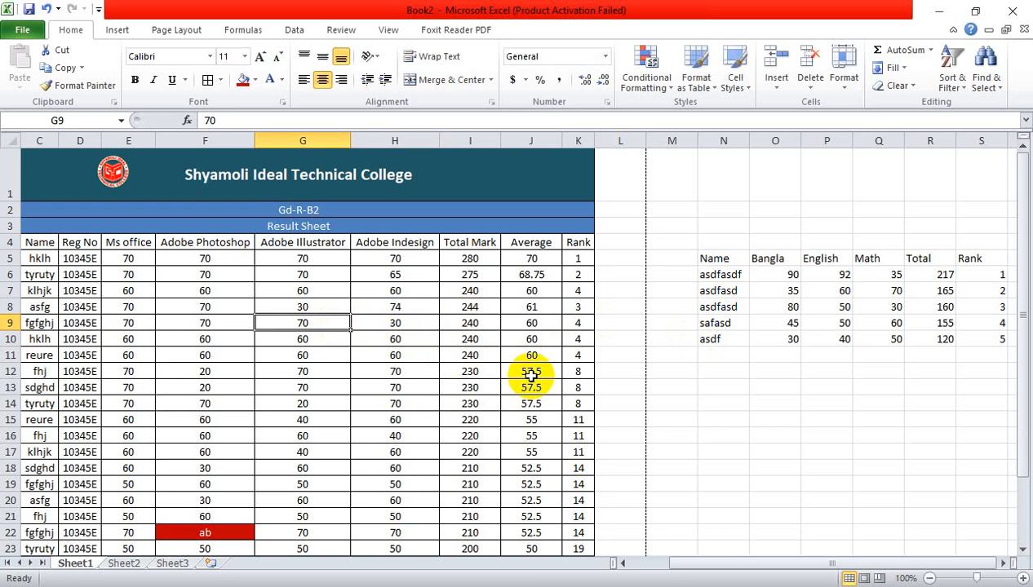
type("65")
left_click(470, 338)
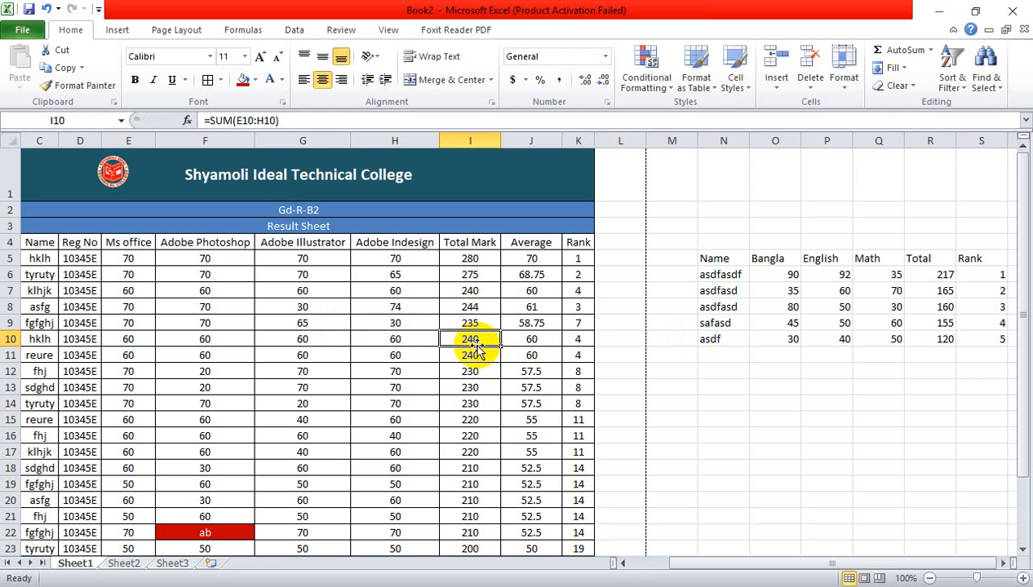
Set the Adobe Illustrator mark in G11 to 42.
left_click(311, 366)
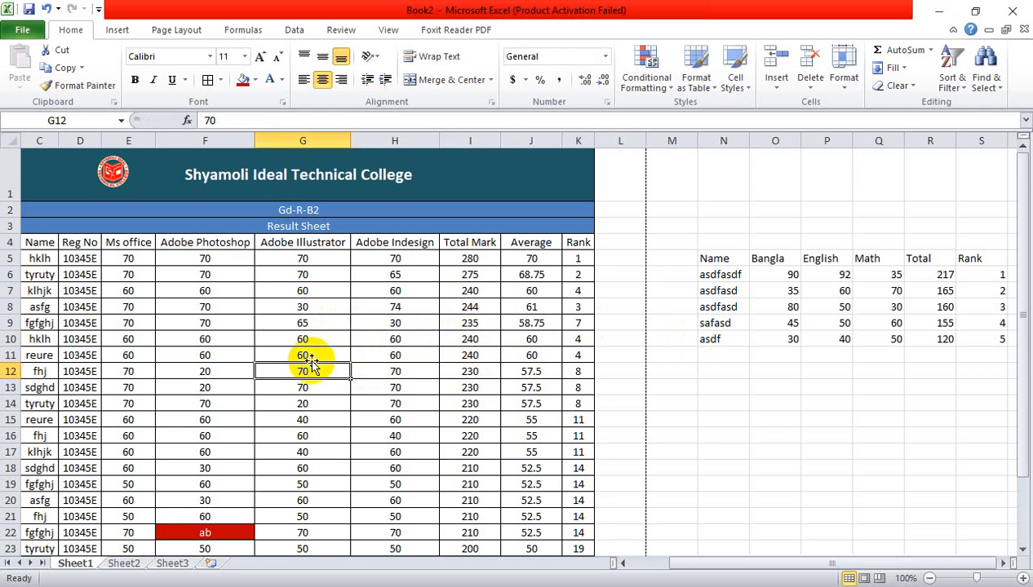
left_click(316, 356)
type("42")
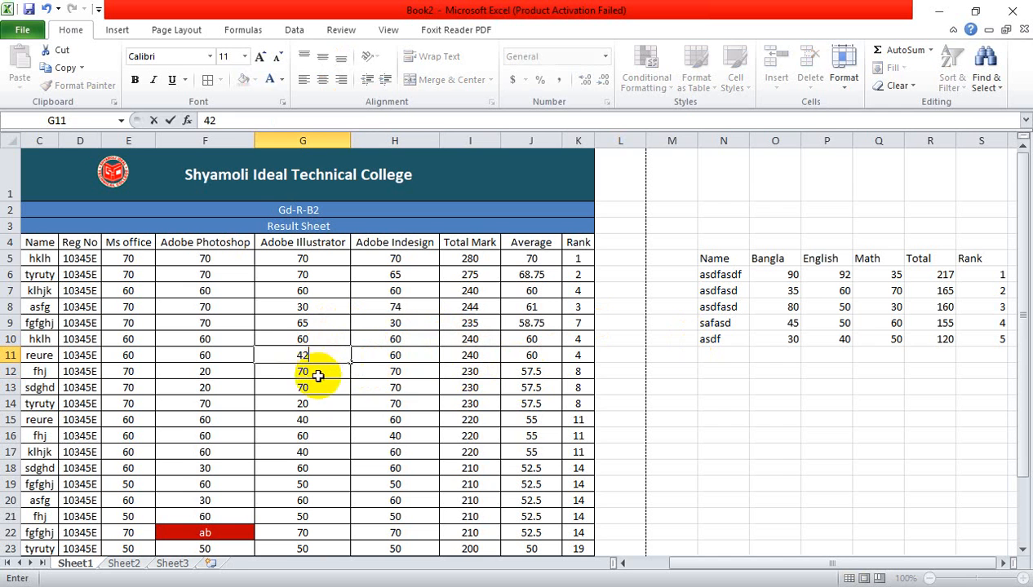
key("Return")
Set the Adobe Indesign marks in H12 and H13 to 43 each.
left_click(394, 374)
type("43")
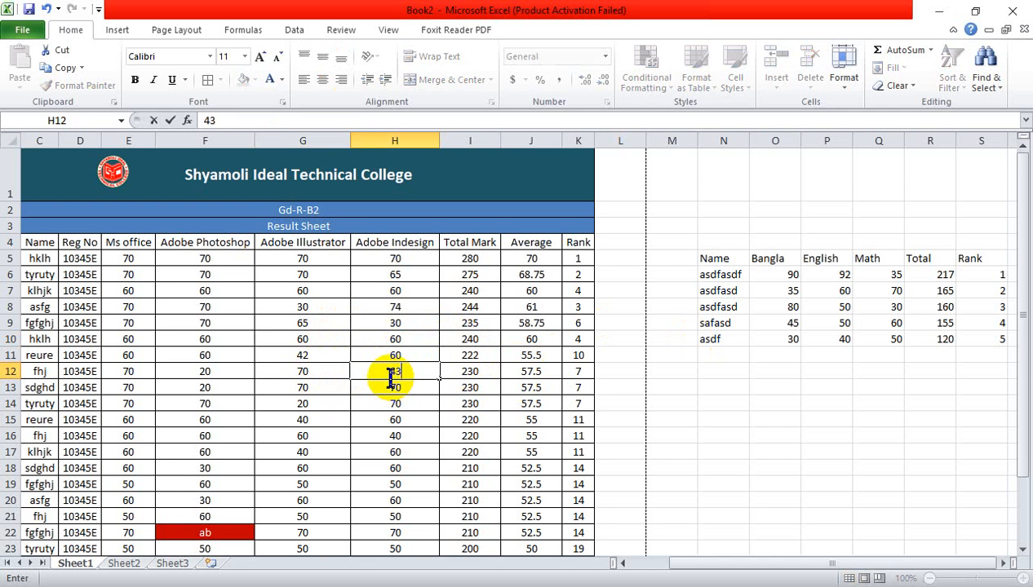
left_click(395, 416)
left_click(395, 392)
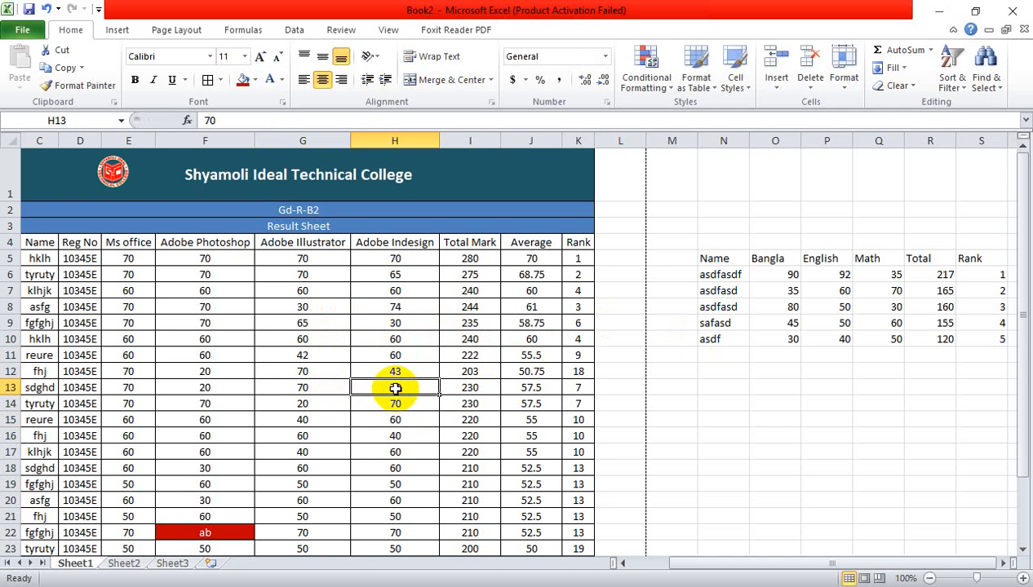
type("43")
left_click(396, 405)
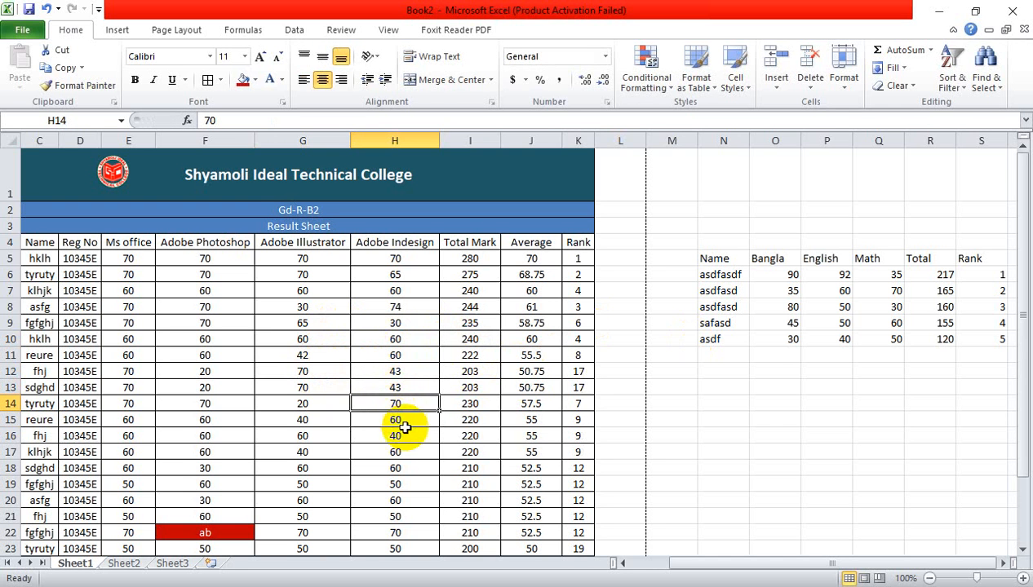
Set the Adobe Indesign mark in H12 to 85 and the Adobe Illustrator mark in G10 to 85.
left_click(398, 371)
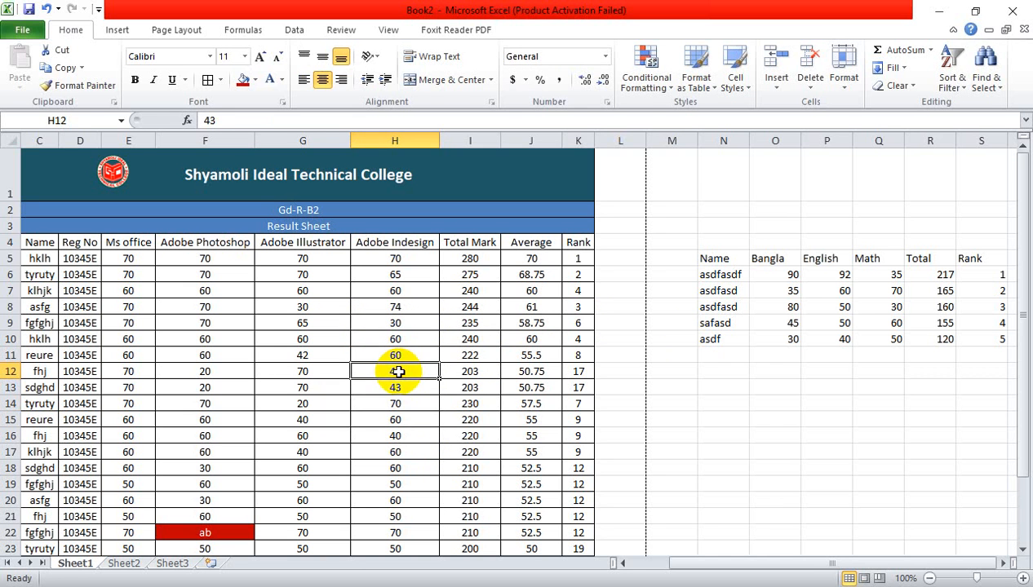
type("85")
left_click(343, 357)
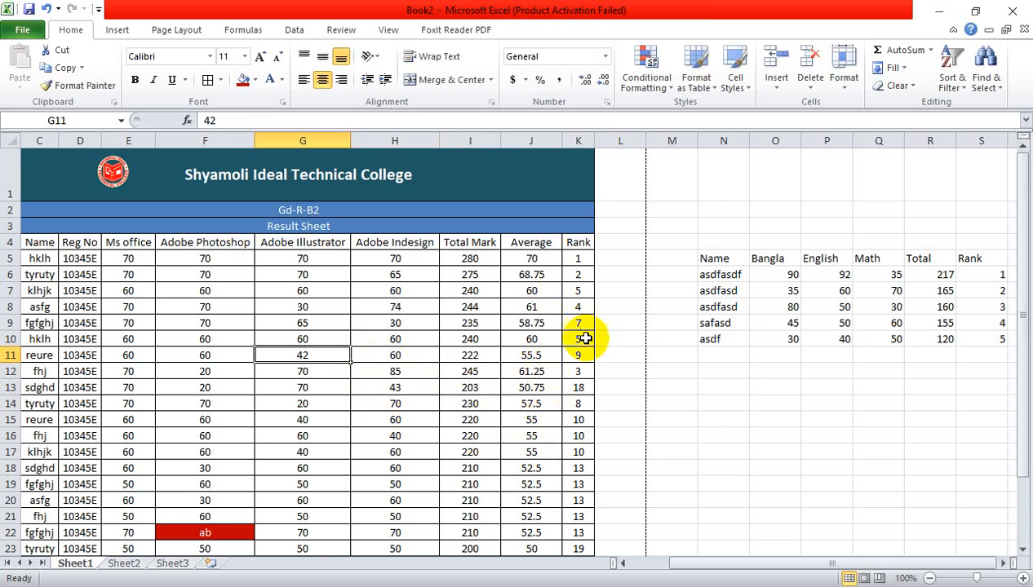
left_click(320, 341)
type("858")
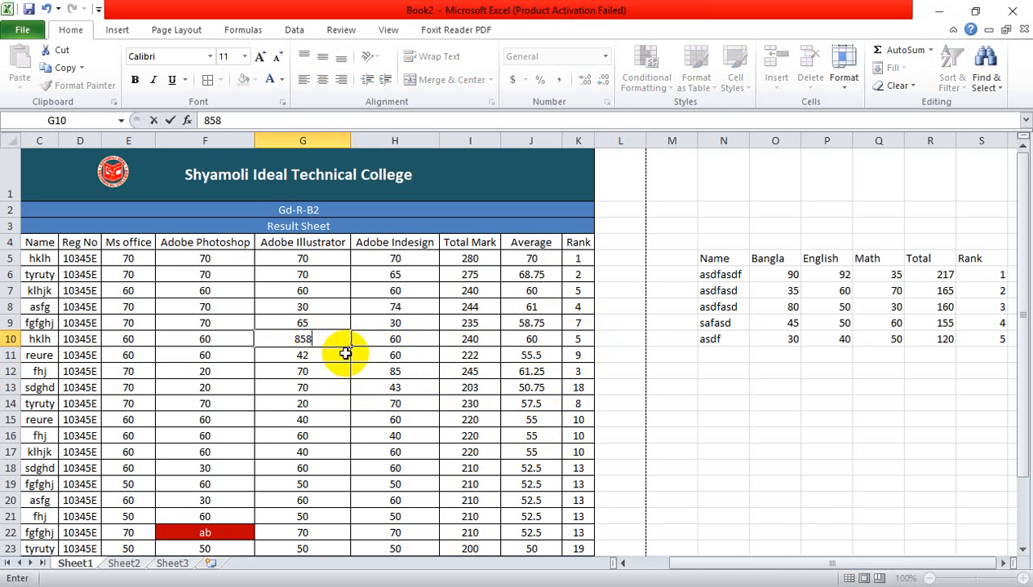
key("BackSpace")
left_click(358, 388)
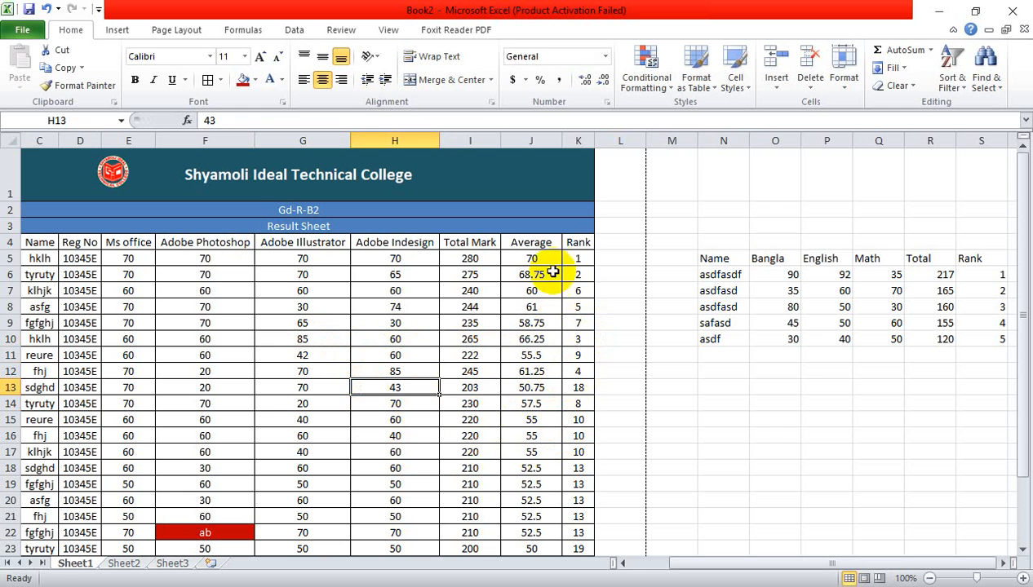
Set the Adobe Illustrator mark in G7 to 75.
left_click(310, 294)
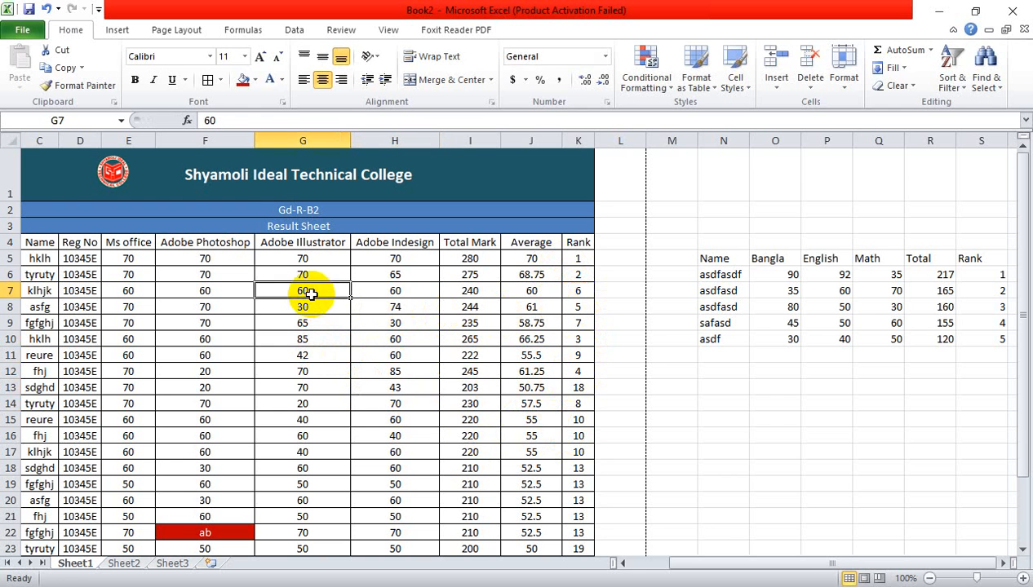
type("75")
left_click(322, 325)
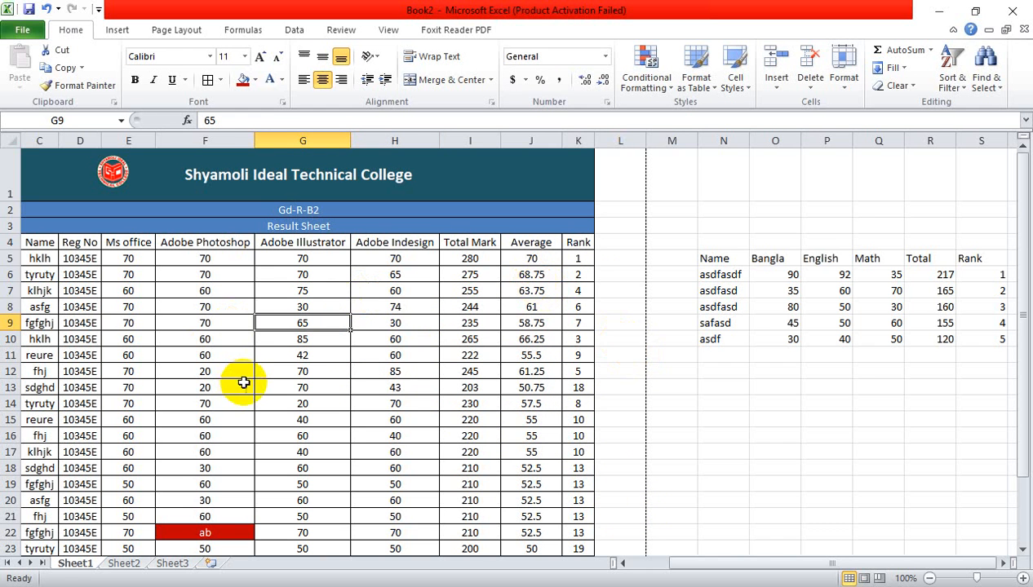
Set the Adobe Indesign mark in H18 to 45 and the one in H20 to 12.
scroll(243, 382, "down", 2)
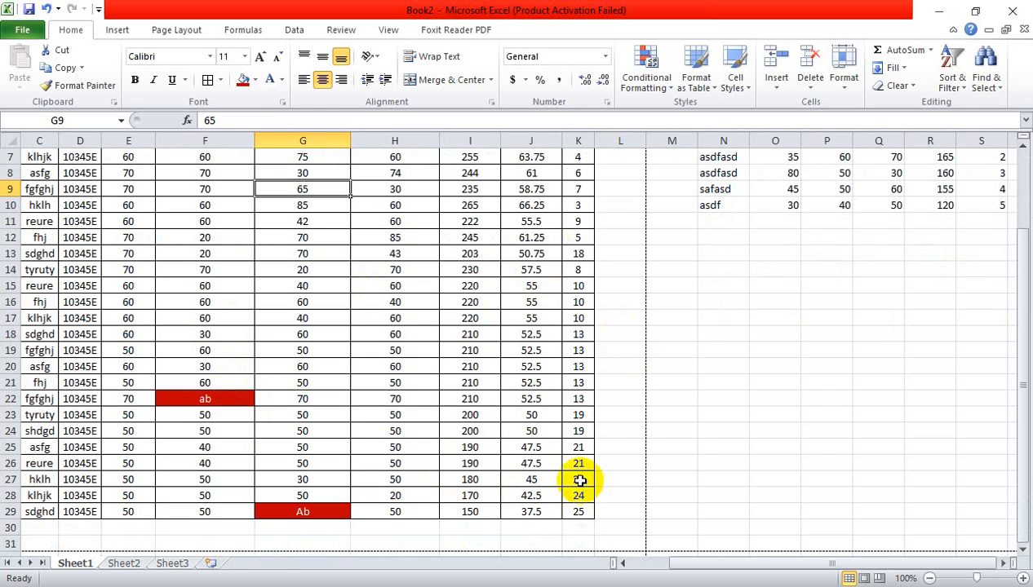
left_click(381, 333)
type("452")
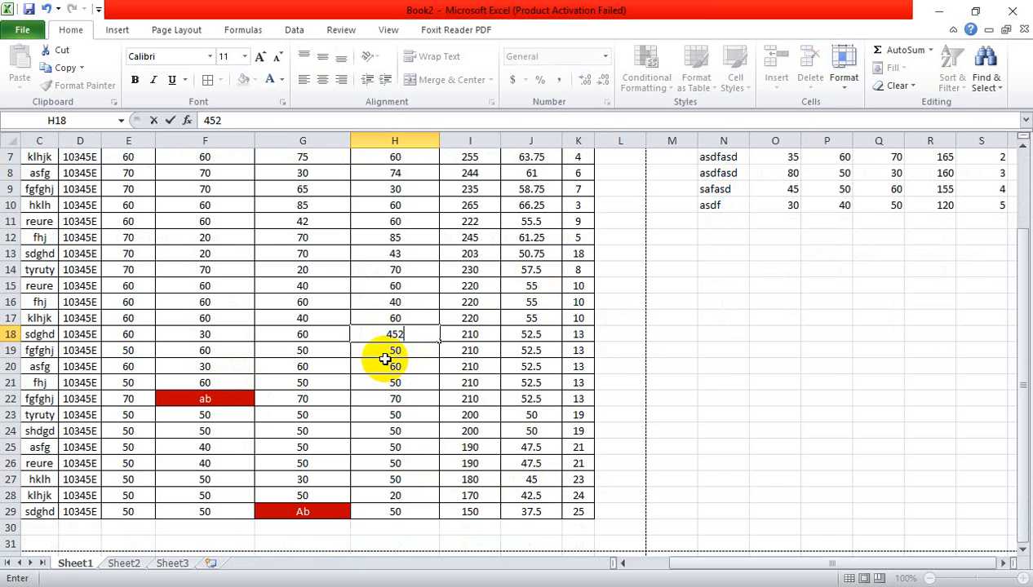
left_click(390, 366)
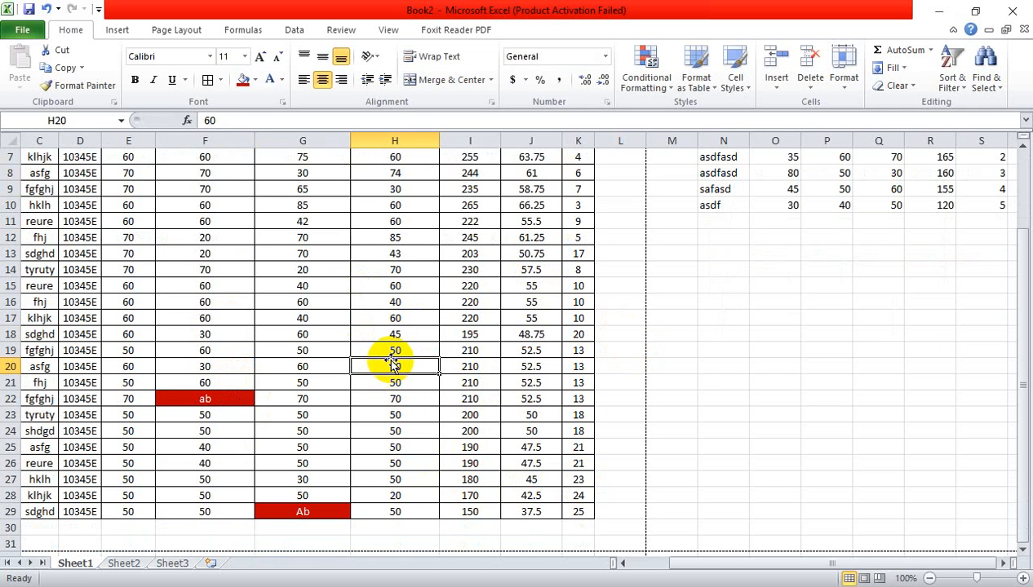
type("12")
left_click(400, 383)
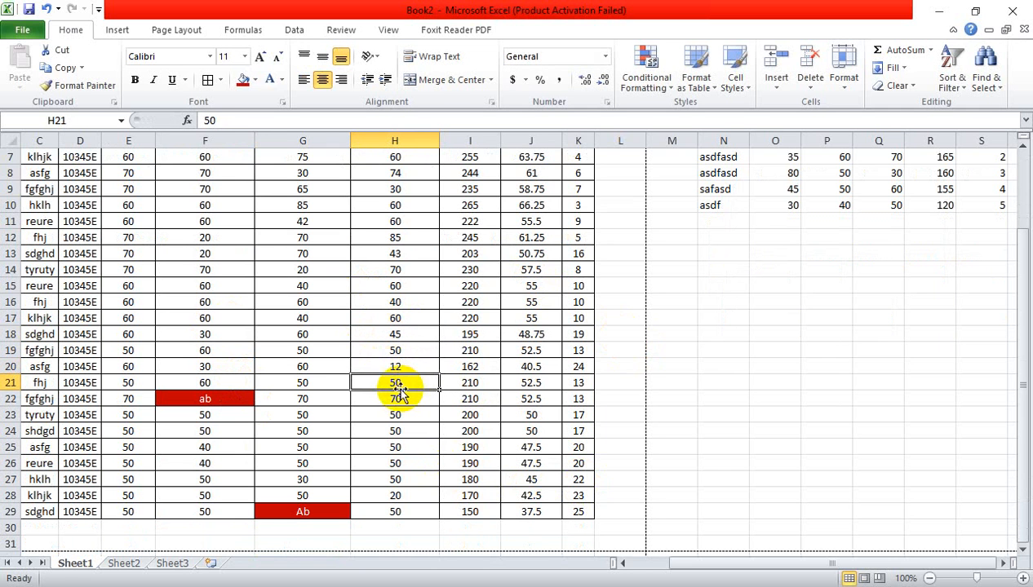
Set the Adobe Indesign mark in H23 to 45.
left_click(407, 417)
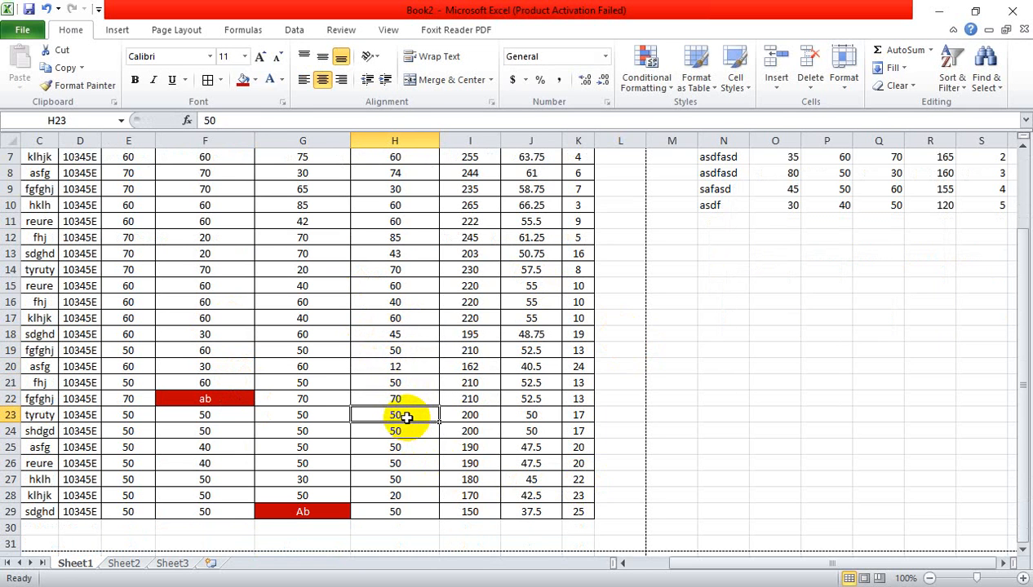
type("45")
left_click(400, 431)
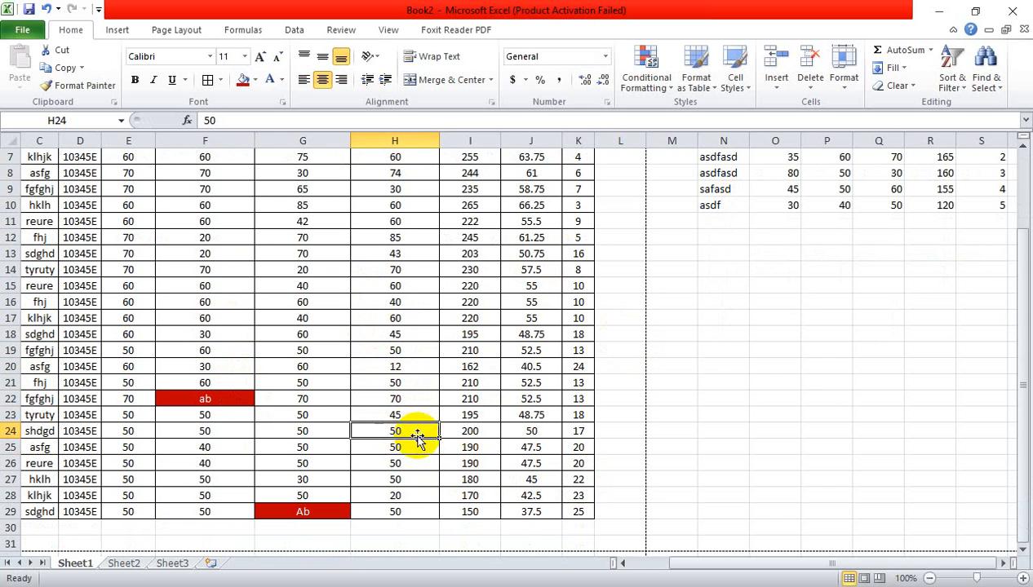
Set the Adobe Indesign marks in H25 and H26 to 79 each.
left_click(403, 451)
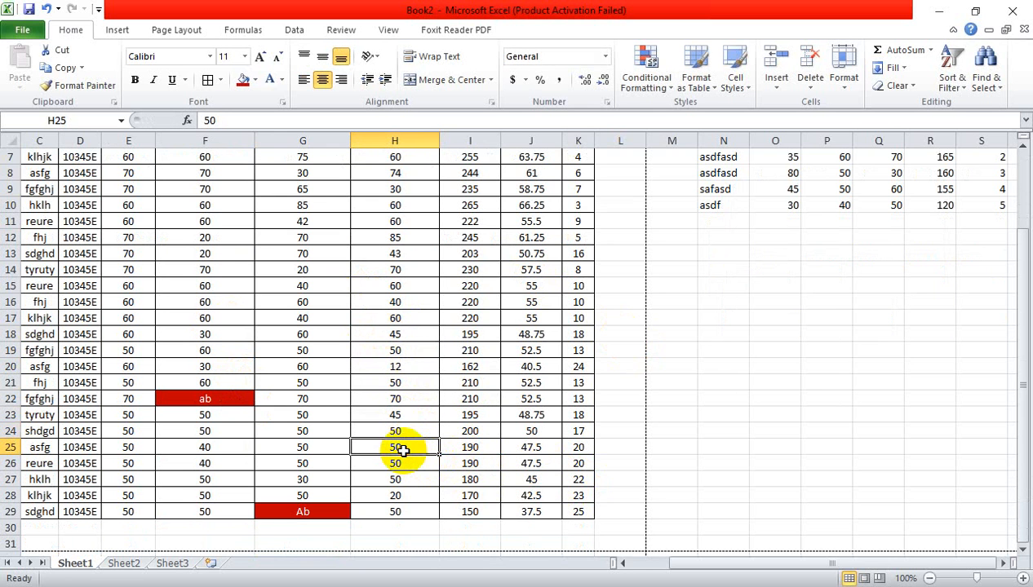
type("79")
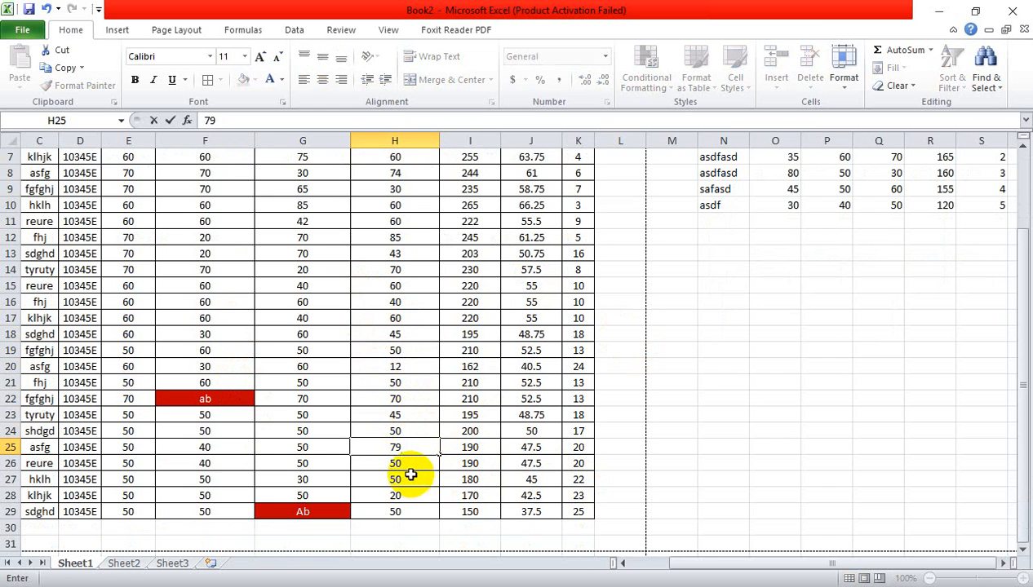
left_click(396, 465)
type("79")
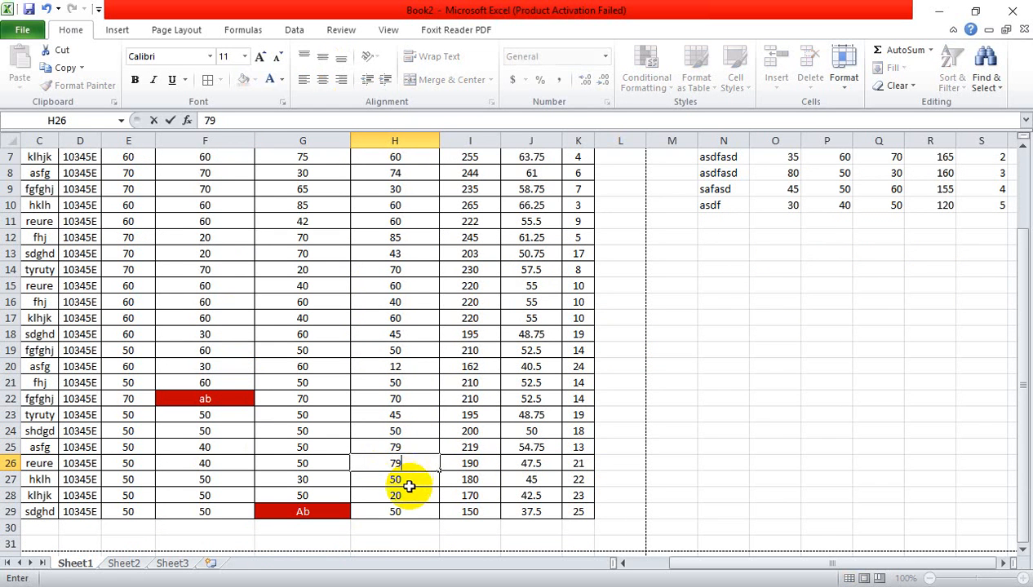
left_click(410, 486)
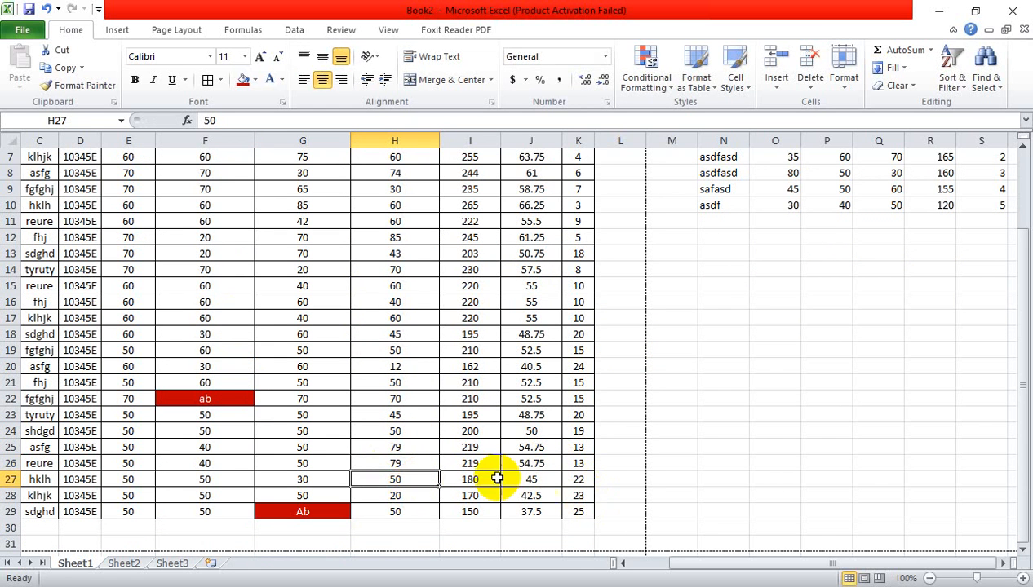
Set the Adobe Indesign mark in H25 to 82.
left_click(398, 450)
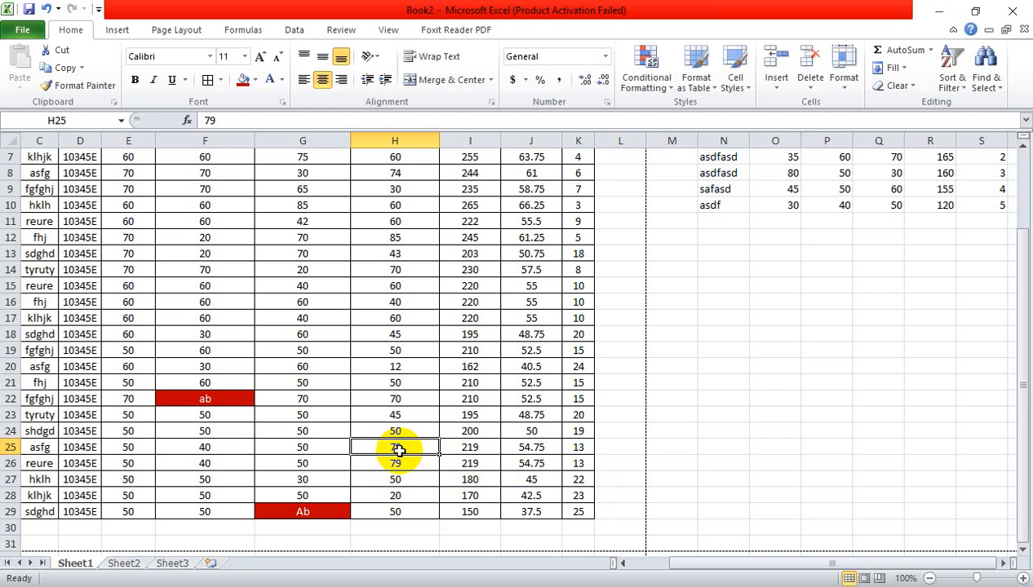
type("82")
left_click(407, 465)
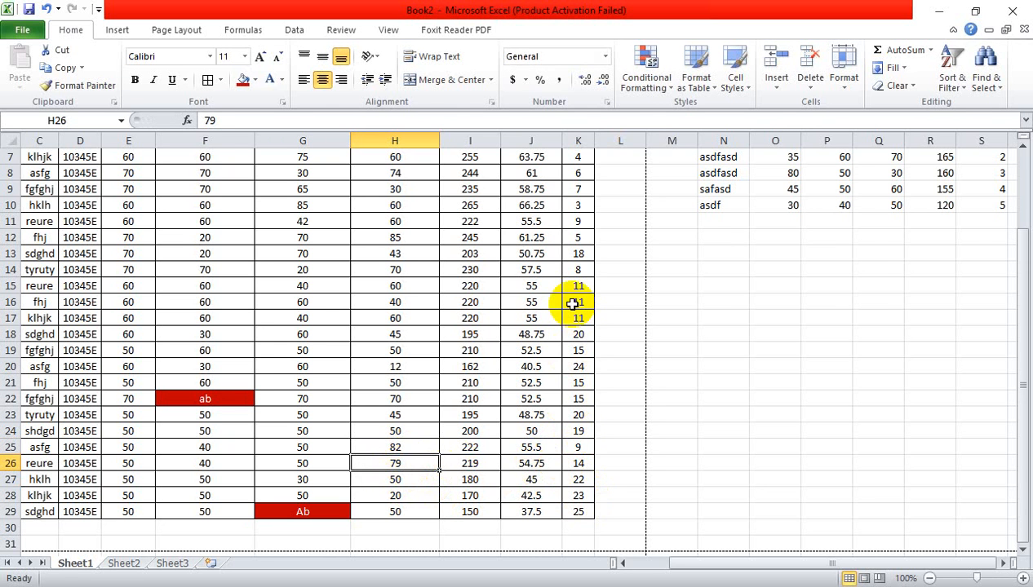
scroll(573, 304, "up", 2)
left_click_drag(32, 242, 581, 511)
left_click(952, 80)
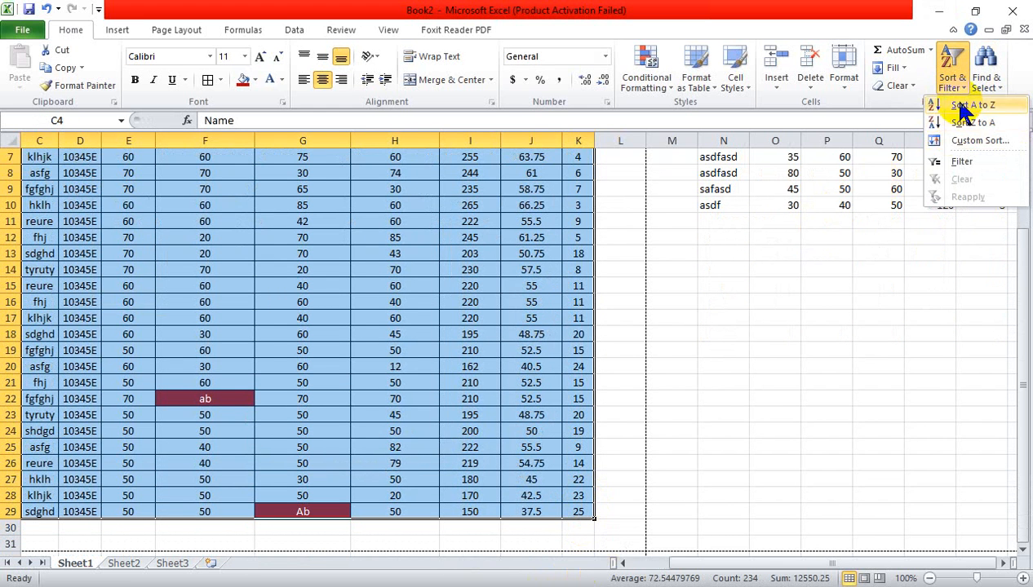
left_click(959, 140)
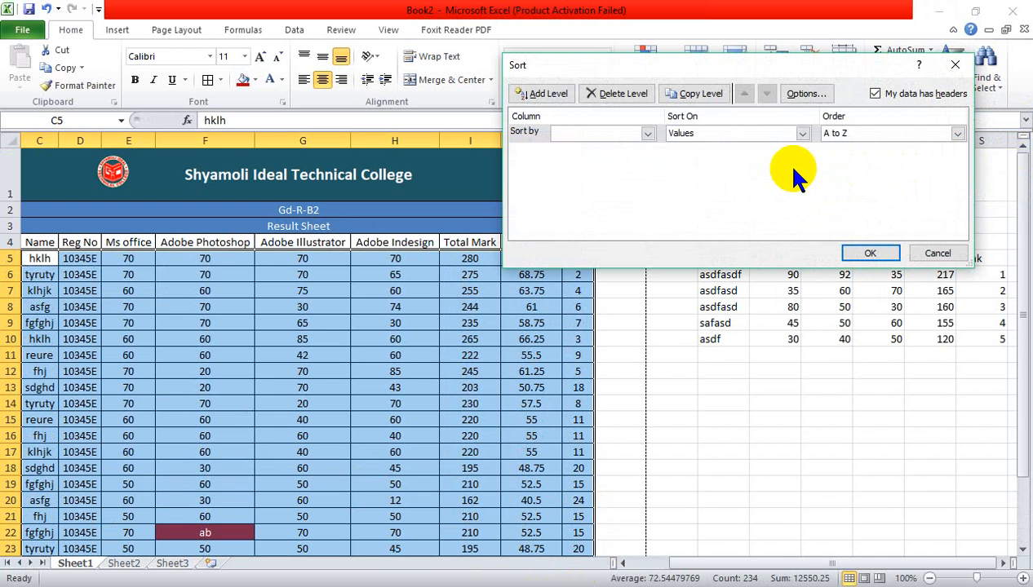
left_click(647, 133)
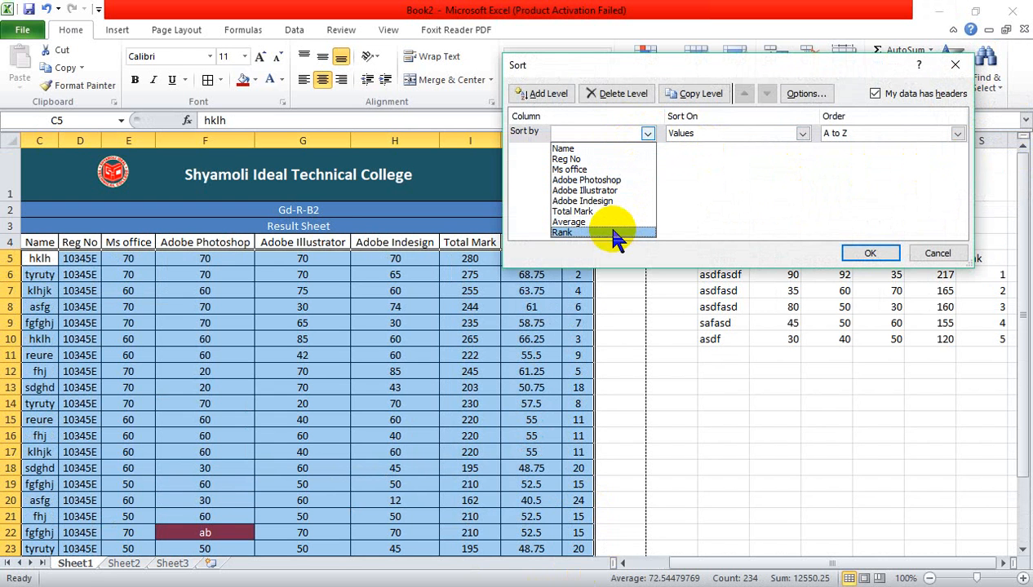
left_click(872, 272)
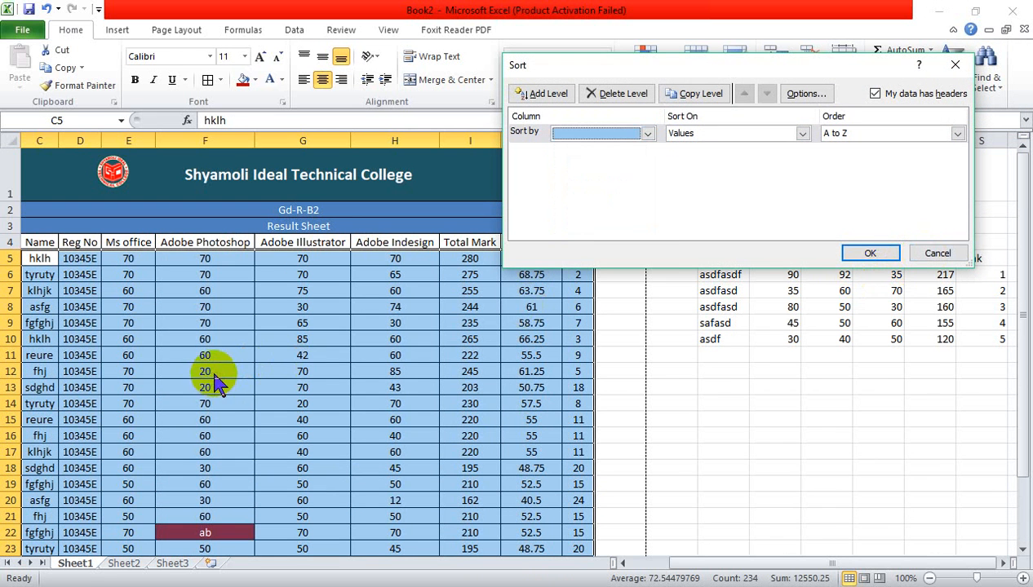
left_click(889, 254)
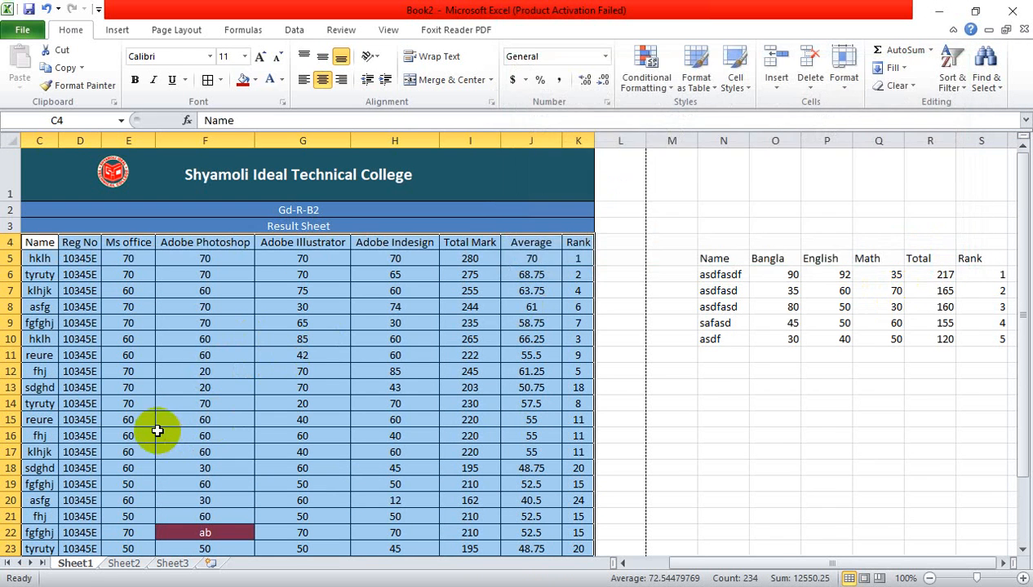
left_click(75, 264)
Sort the result table from the Name through the Rank column, headers included, by Rank values from smallest to largest.
left_click_drag(760, 561, 502, 512)
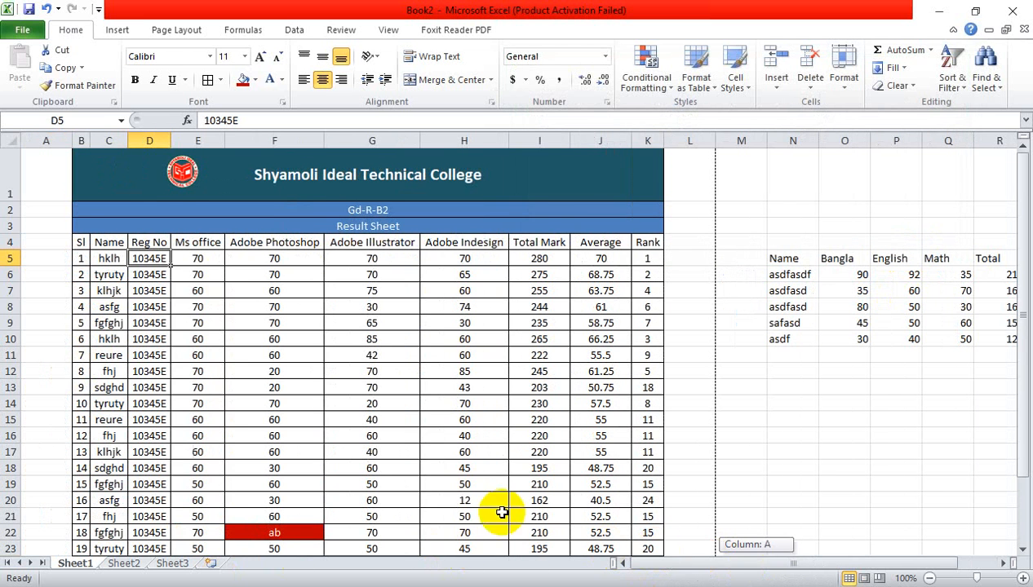
left_click_drag(104, 244, 646, 527)
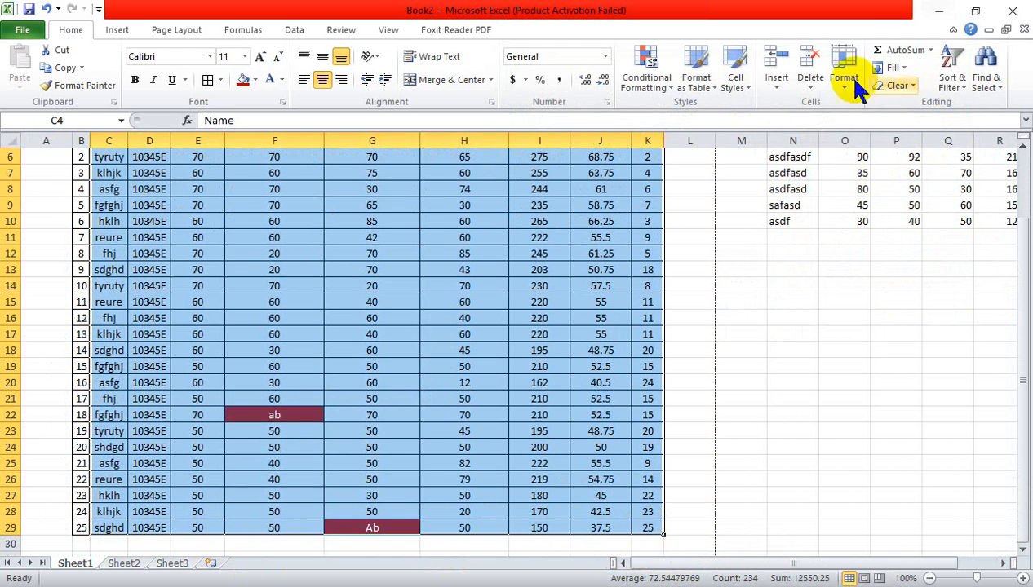
left_click(952, 75)
left_click(964, 140)
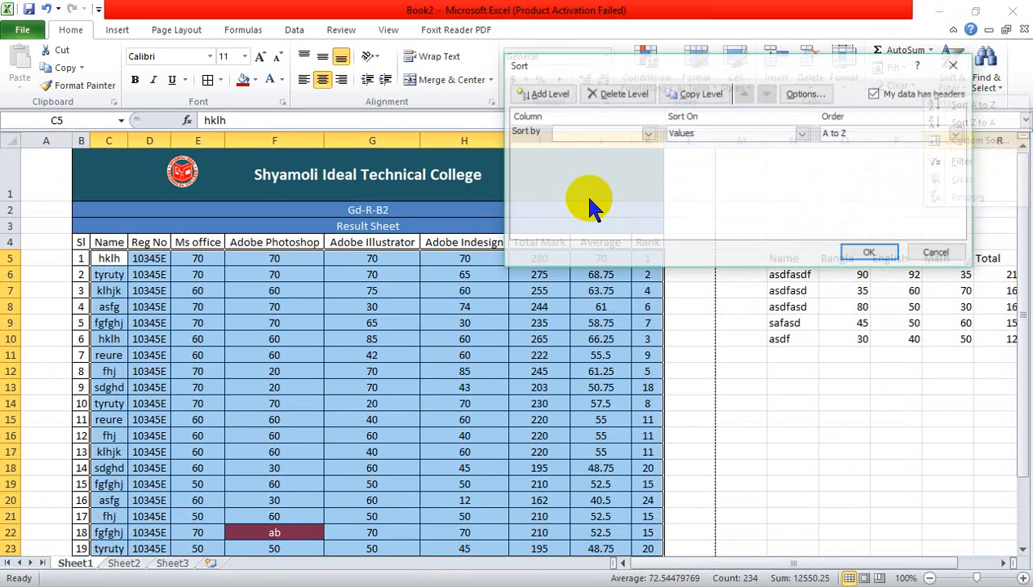
left_click(658, 135)
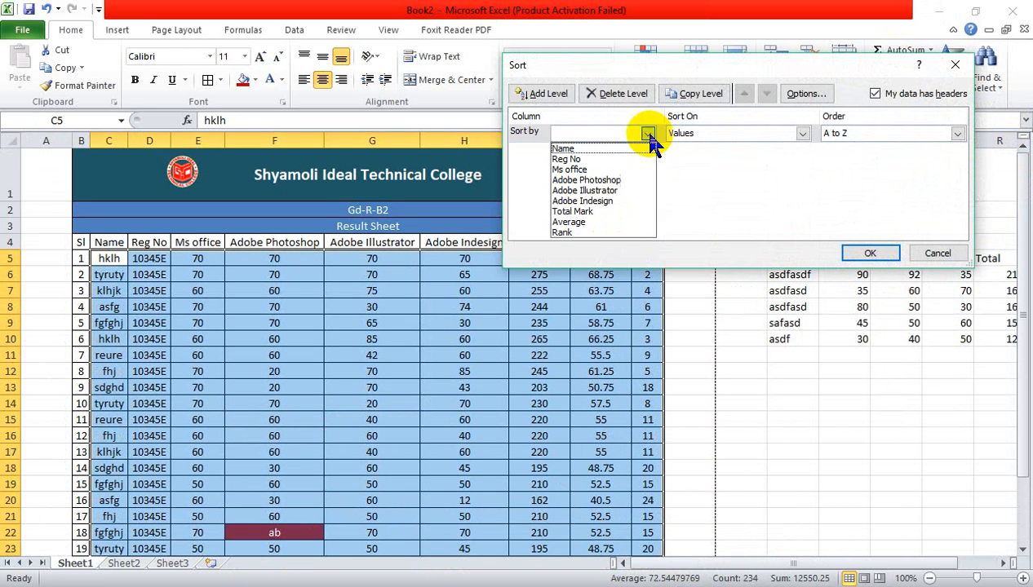
left_click(594, 234)
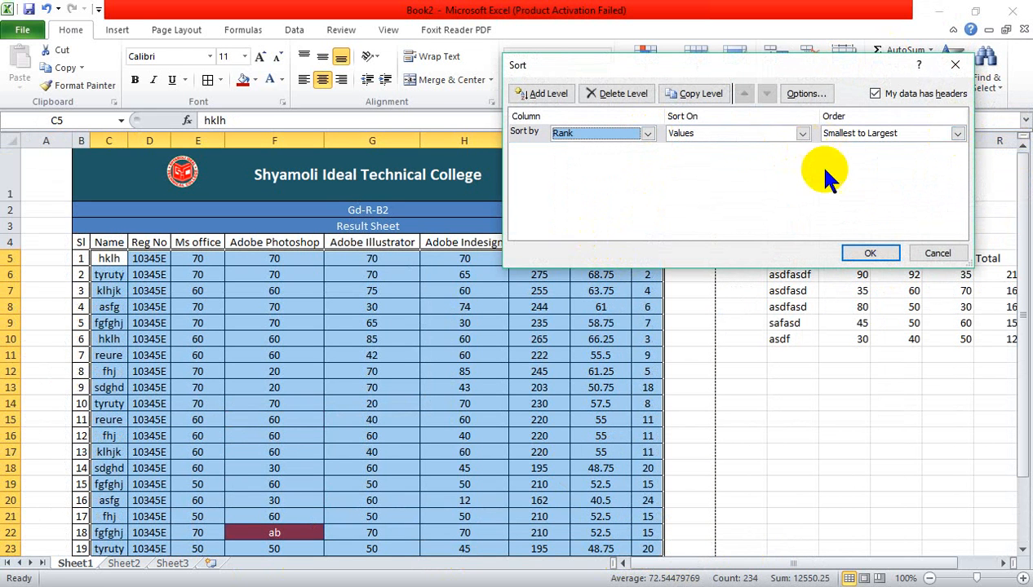
left_click(873, 253)
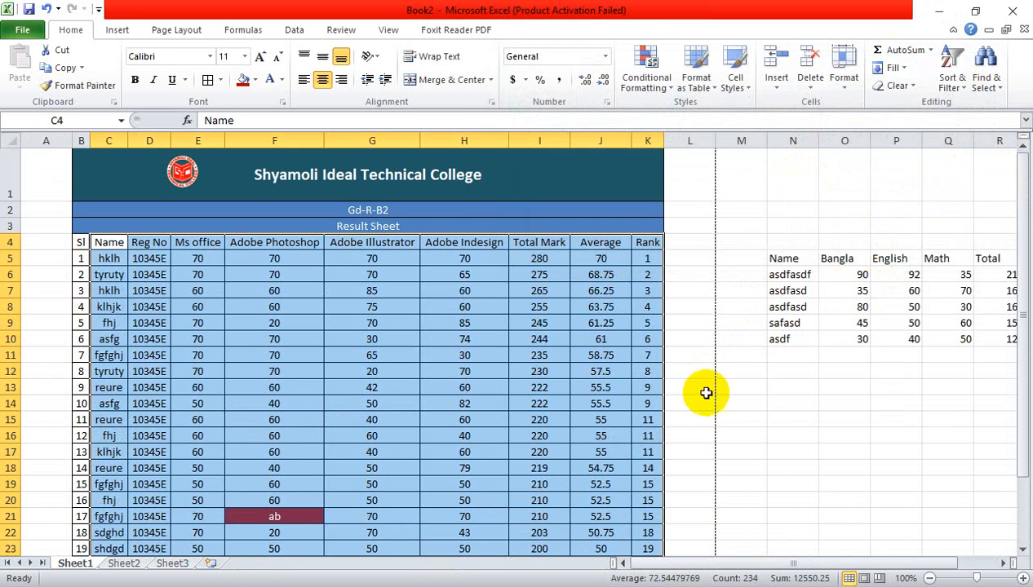
left_click(723, 441)
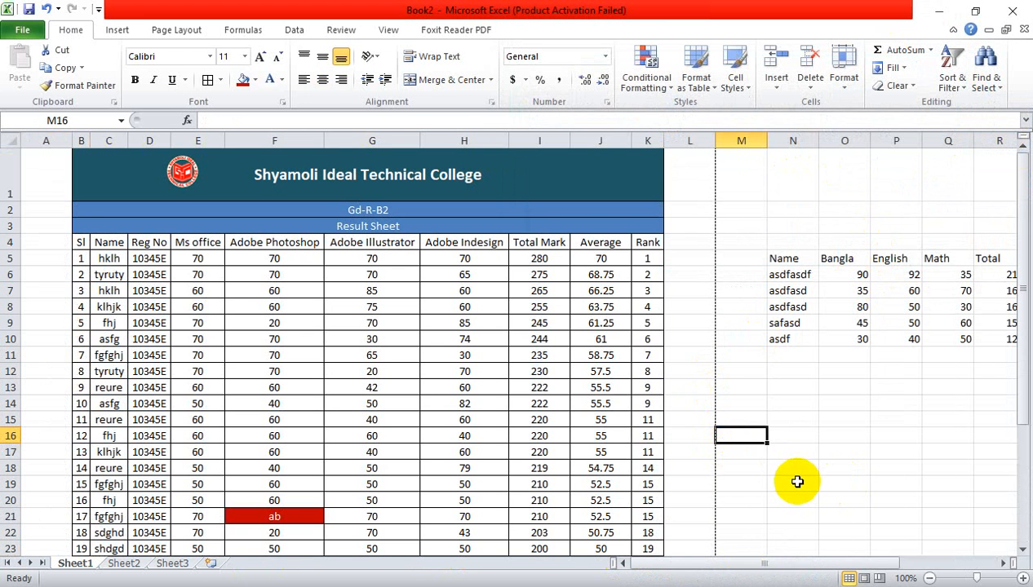
Set the Adobe Indesign mark in H15 to 66 and the one in H16 to 70.
scroll(795, 480, "up", 3)
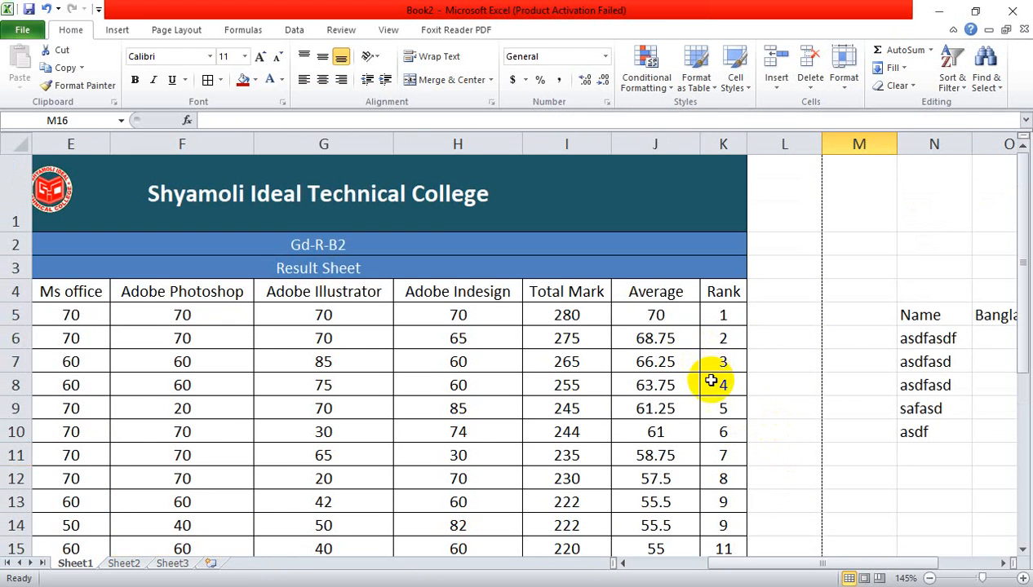
scroll(720, 408, "down", 2)
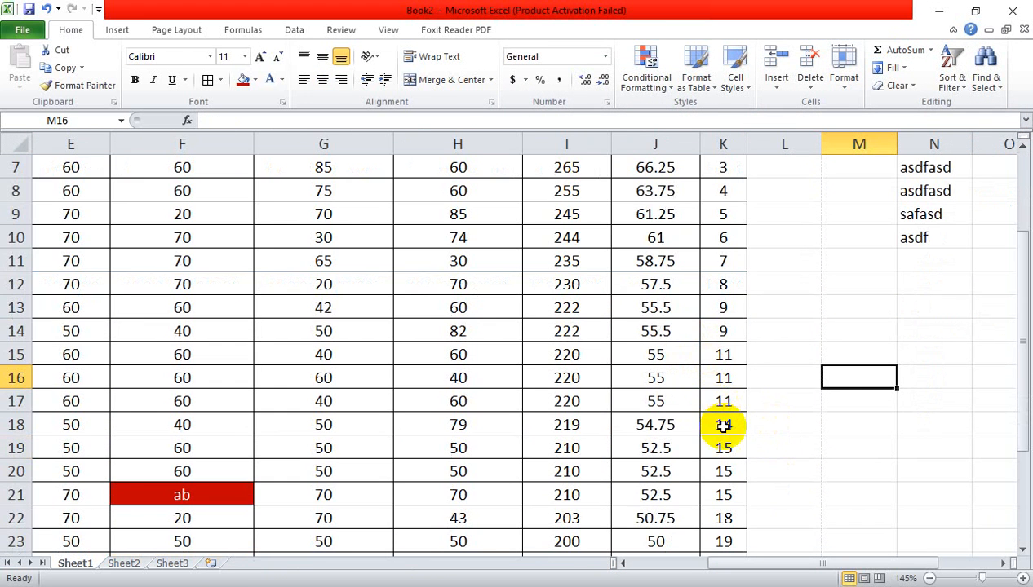
left_click(445, 352)
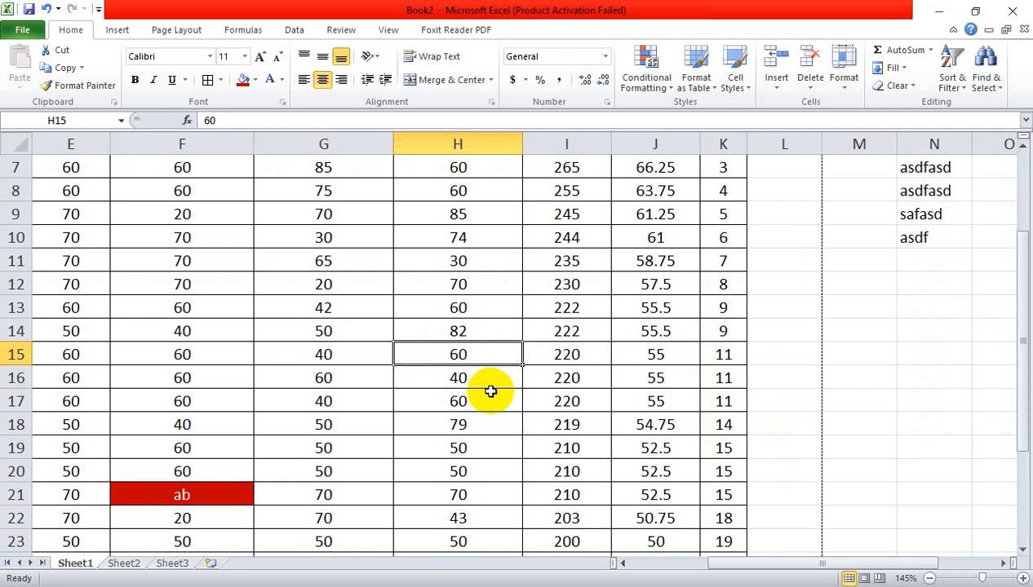
type("66")
key("Return")
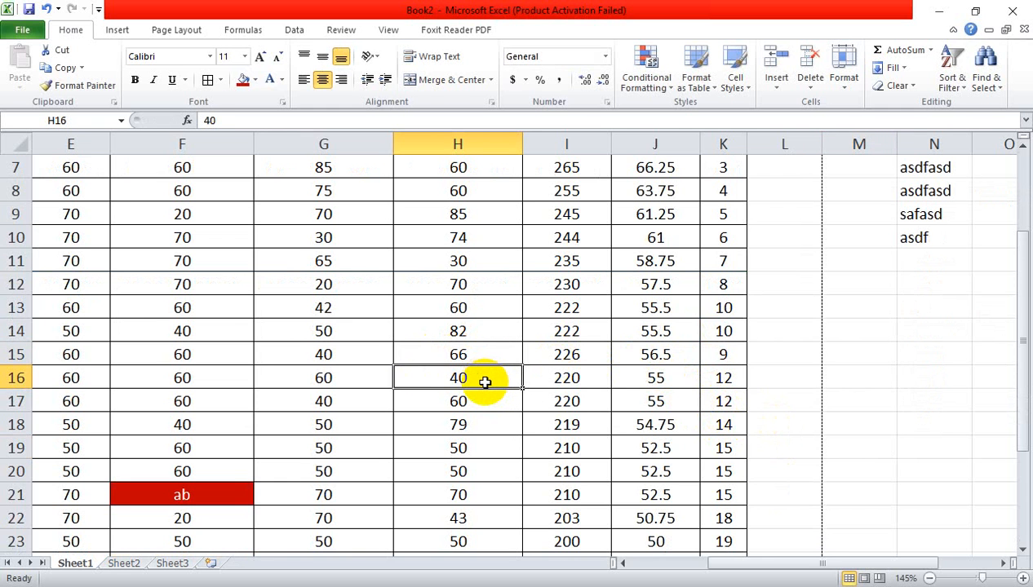
type("70")
key("Return")
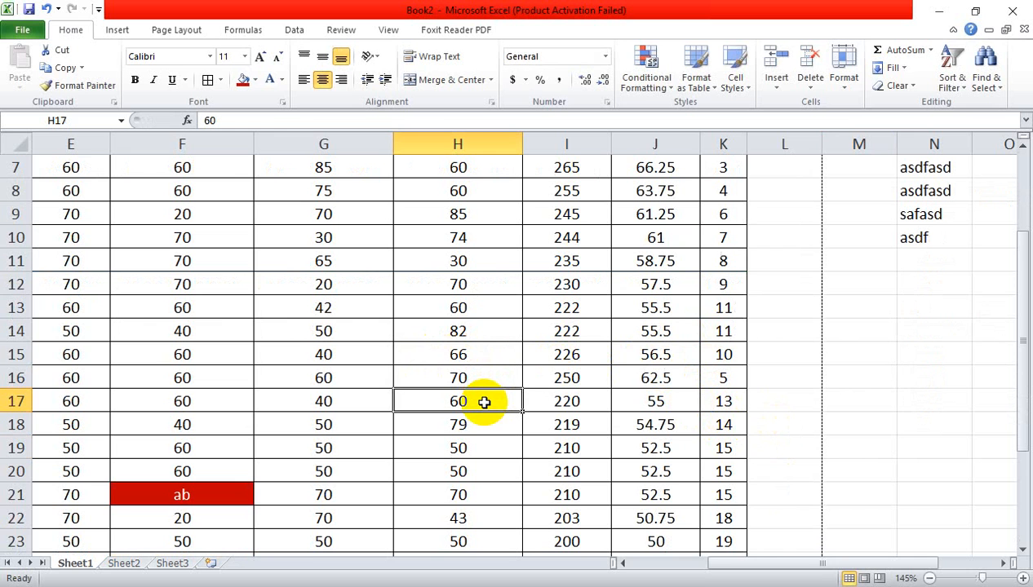
Set the Adobe Indesign mark in H13 to 59.
left_click(480, 314)
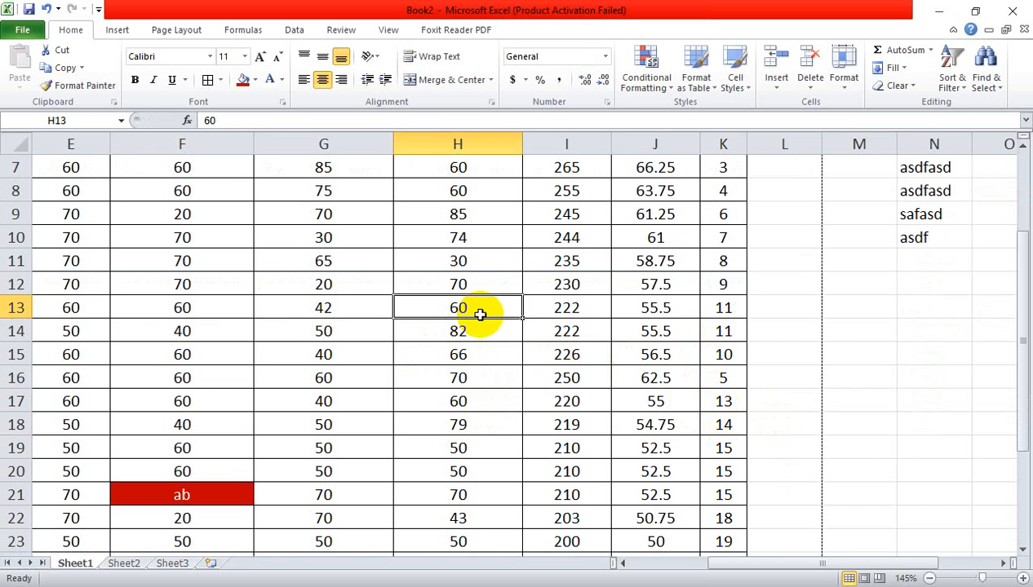
type("59")
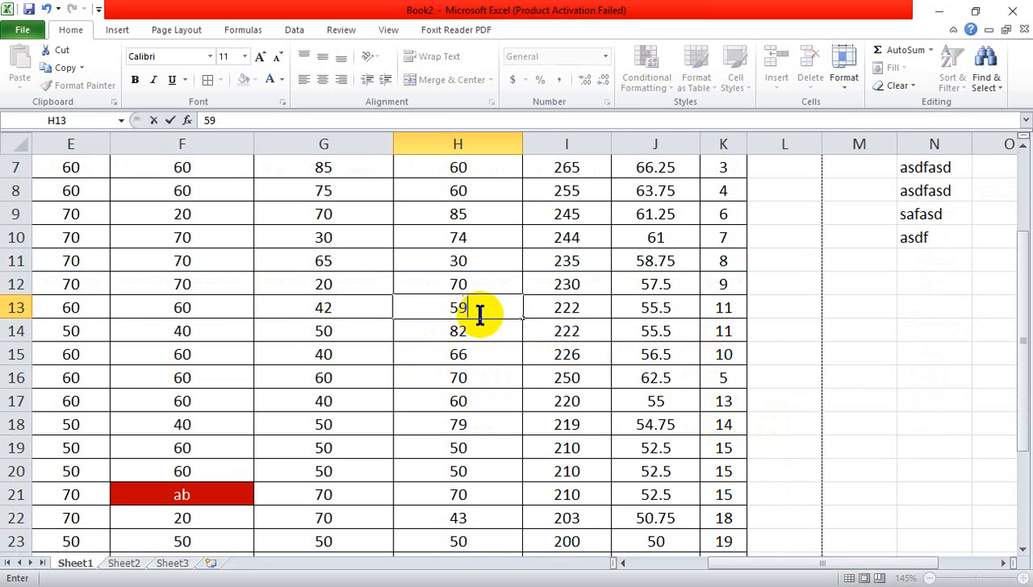
left_click(486, 332)
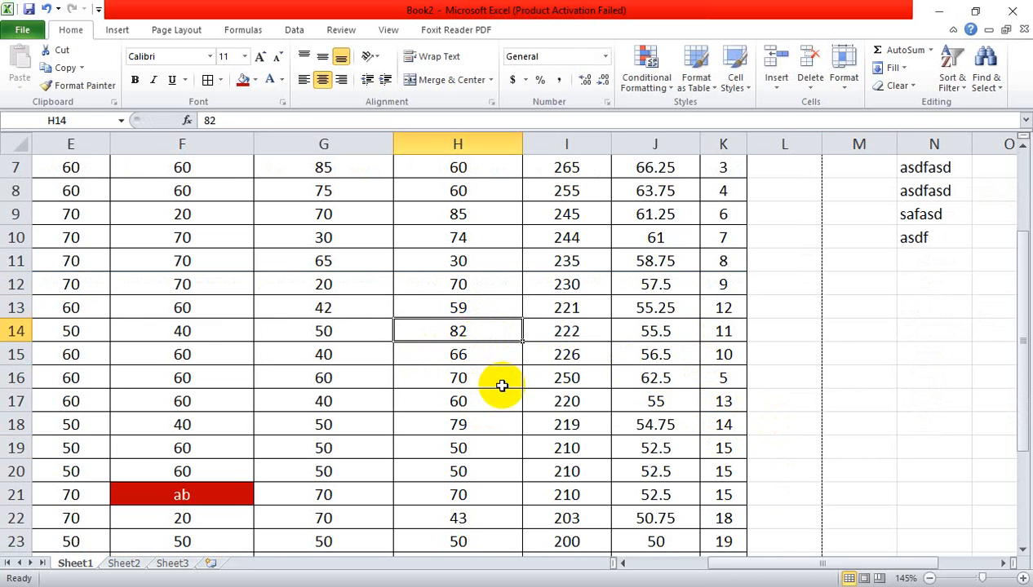
left_click(181, 333)
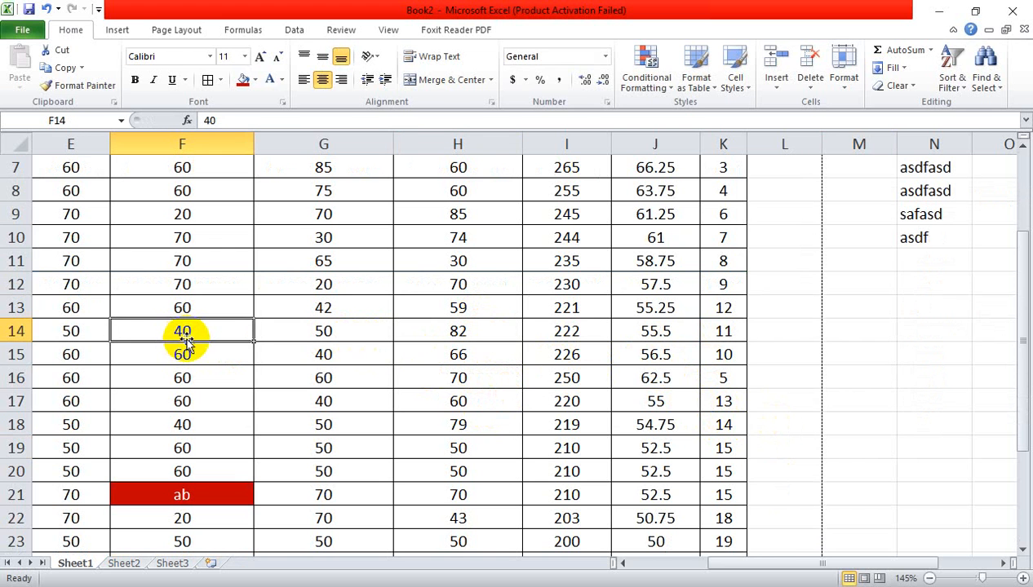
Set the Adobe Photoshop mark in F14 to 13.
type("13")
left_click(198, 353)
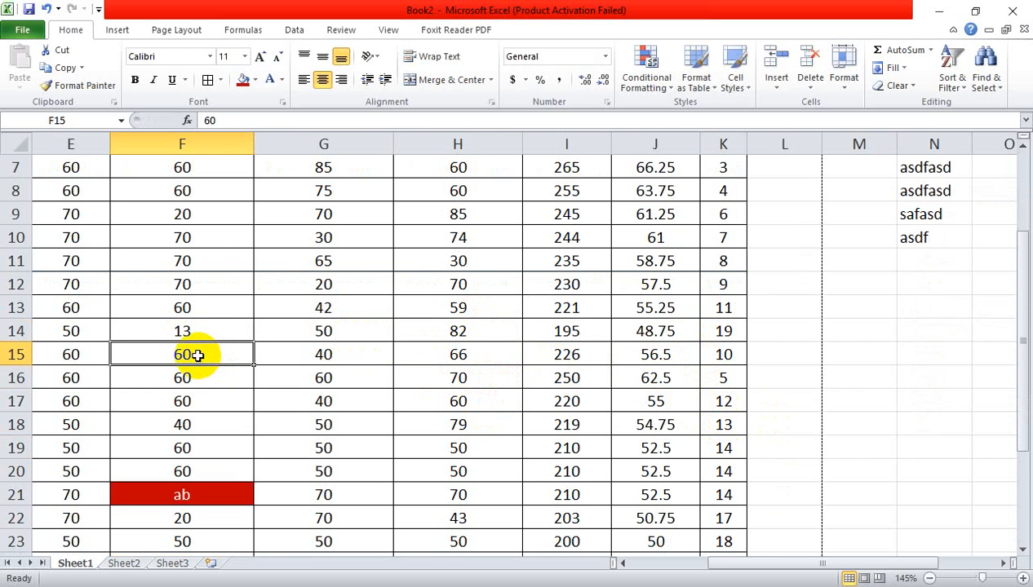
Sort the result table from the Name through the Rank column, headers included, by Rank values from smallest to largest.
scroll(824, 359, "up", 2)
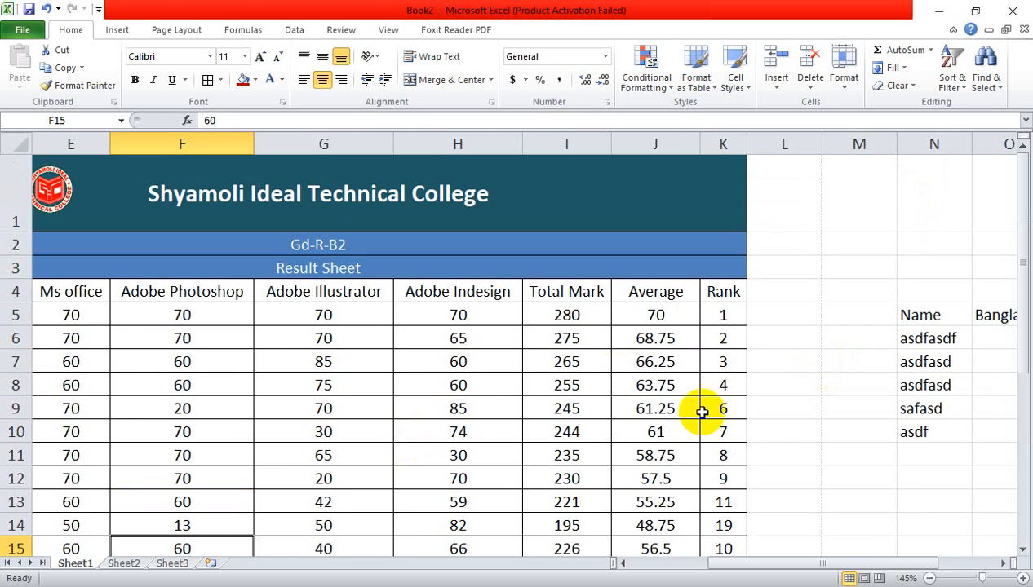
scroll(702, 412, "down", 5)
scroll(551, 385, "up", 1)
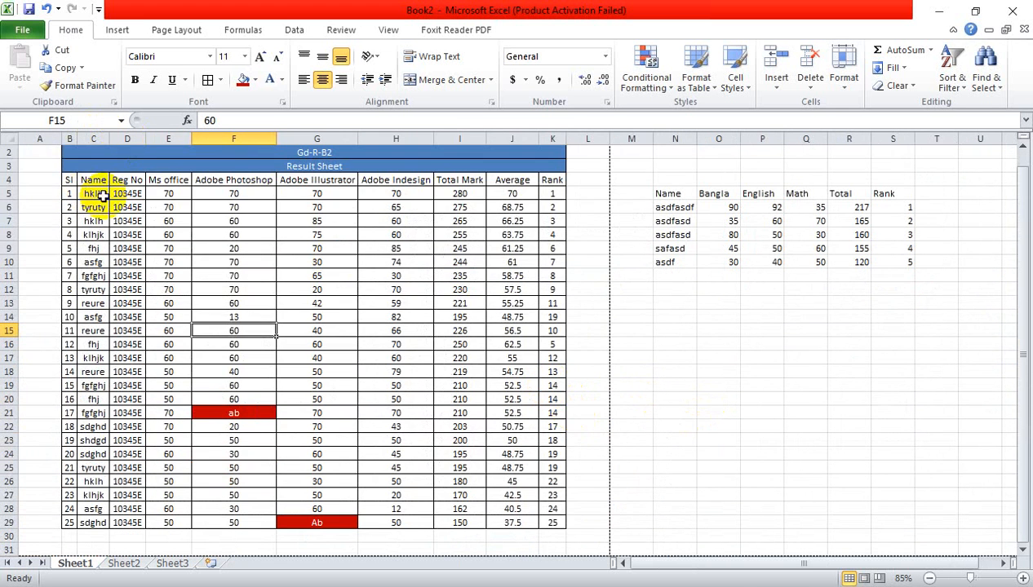
left_click_drag(90, 179, 552, 522)
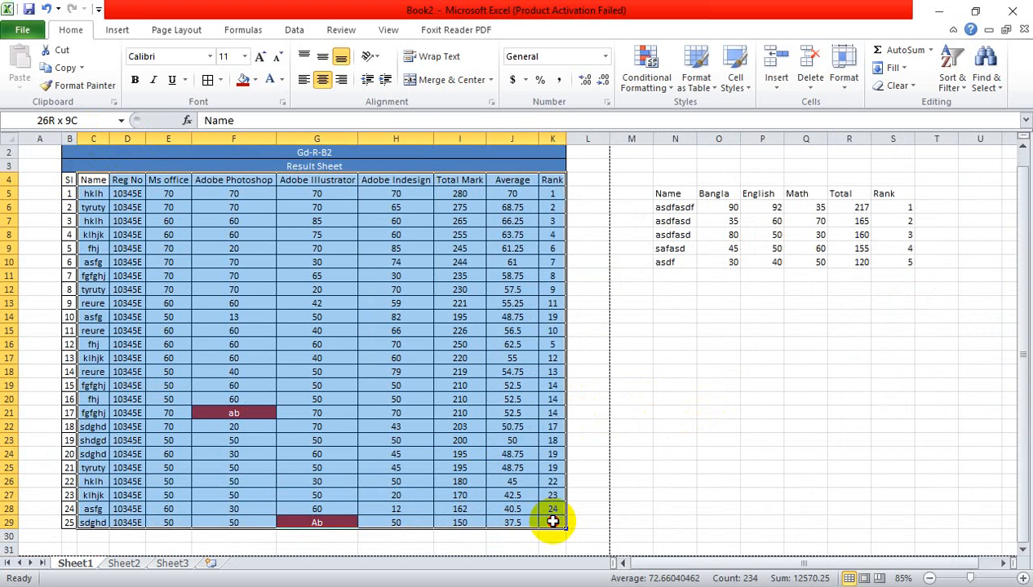
left_click(842, 82)
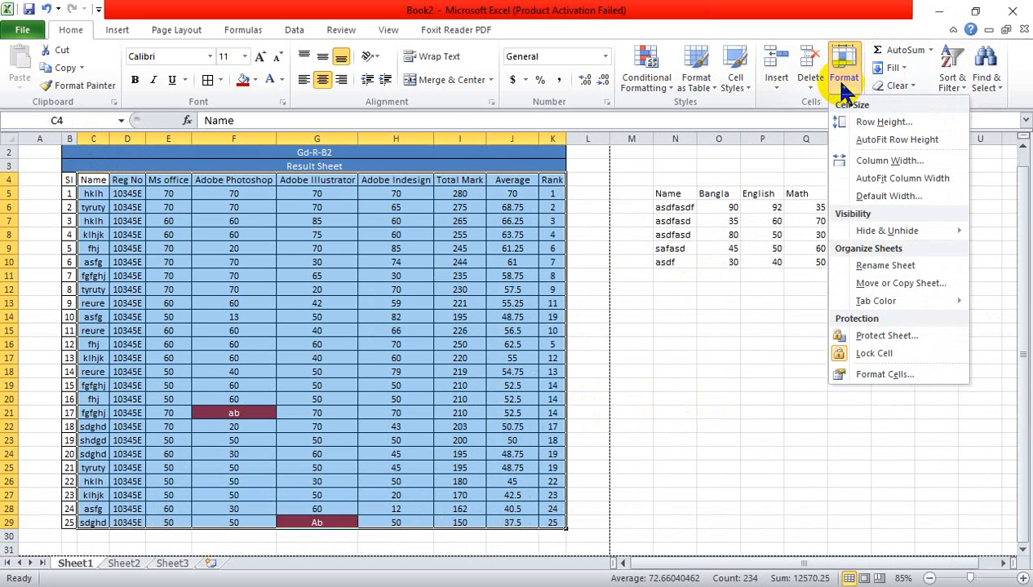
left_click(965, 81)
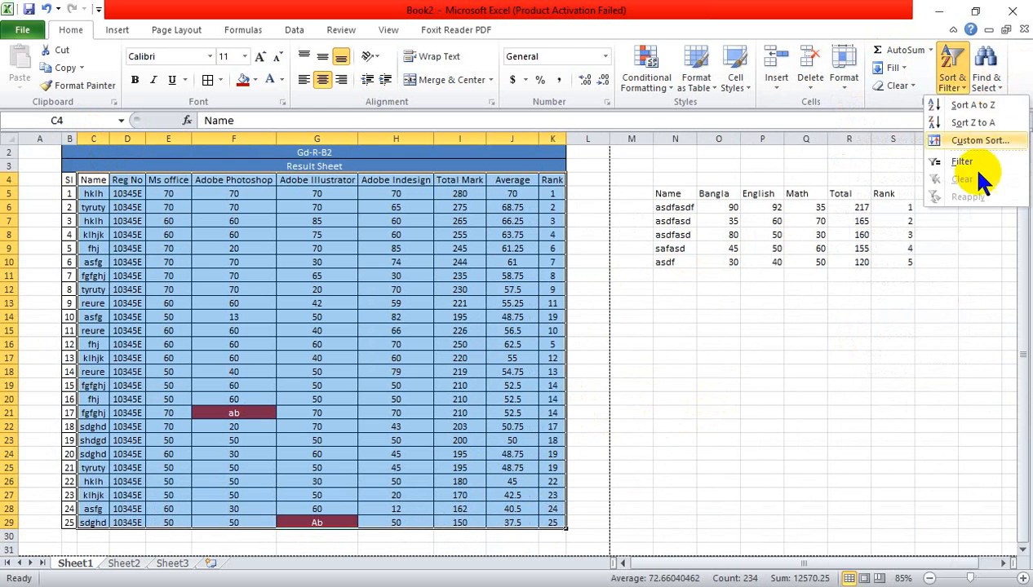
left_click(978, 141)
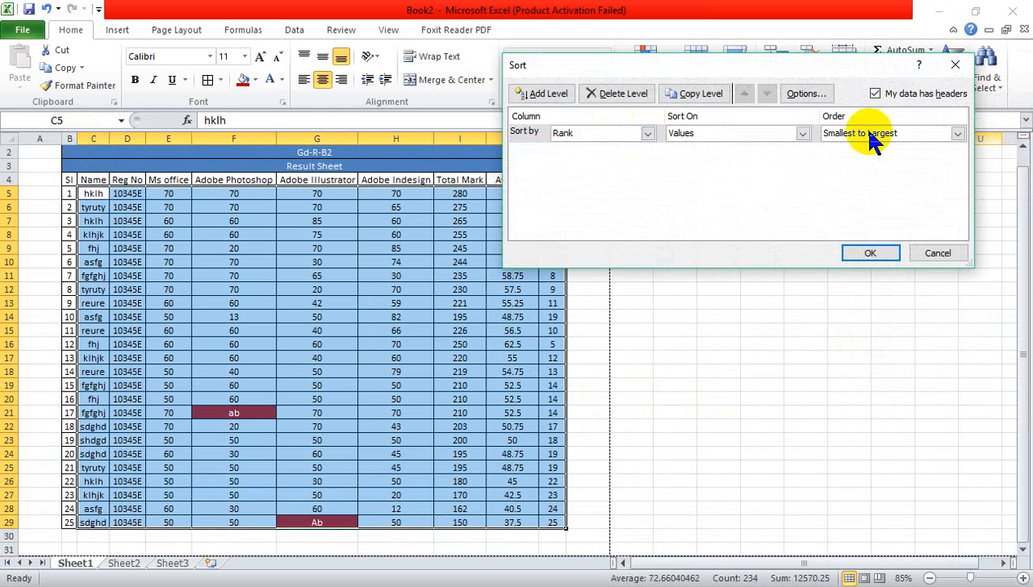
left_click(870, 250)
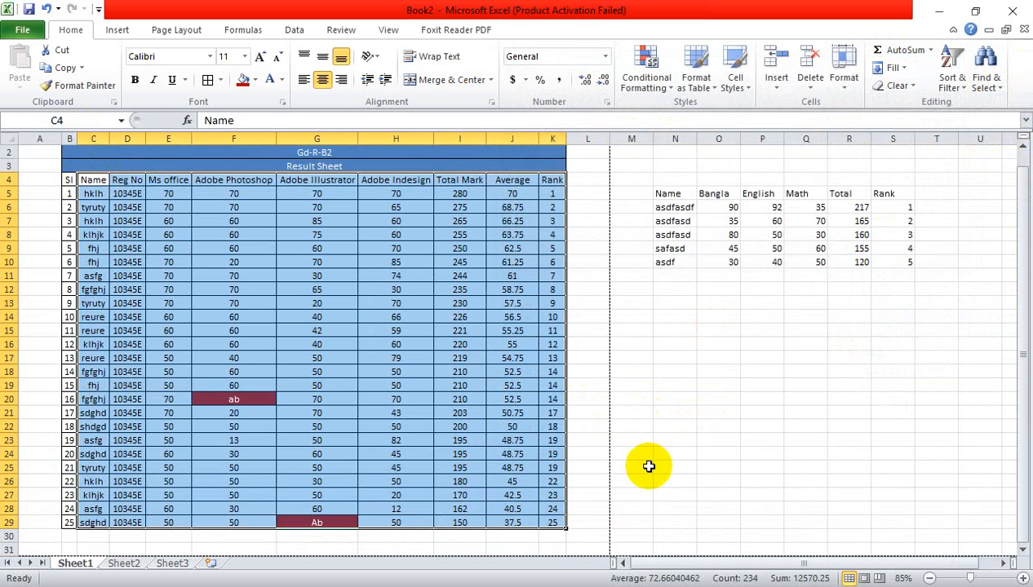
left_click(649, 466)
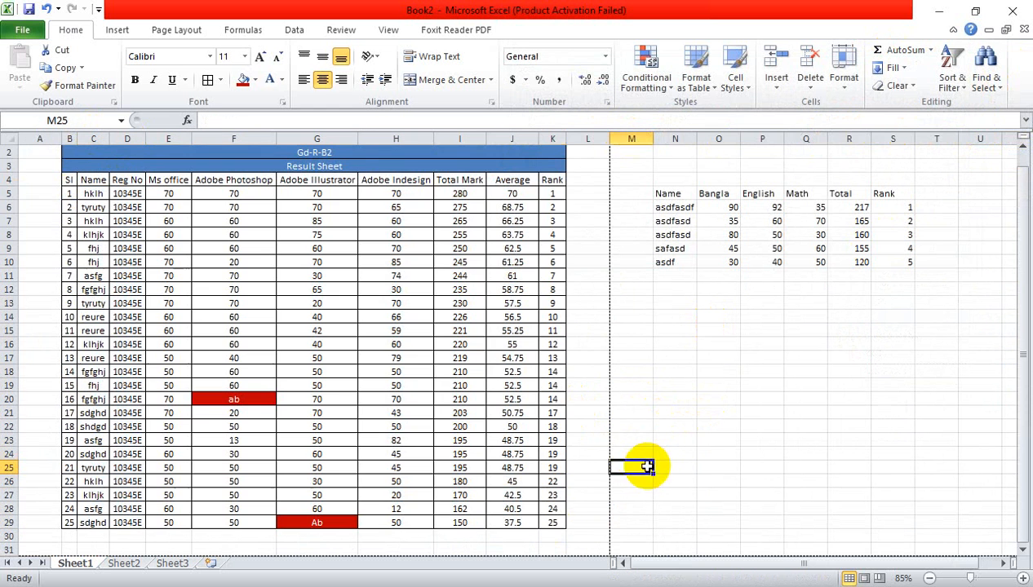
Set the Adobe Indesign mark in H18 to 46 and the one in H19 to 47.5.
left_click(414, 373)
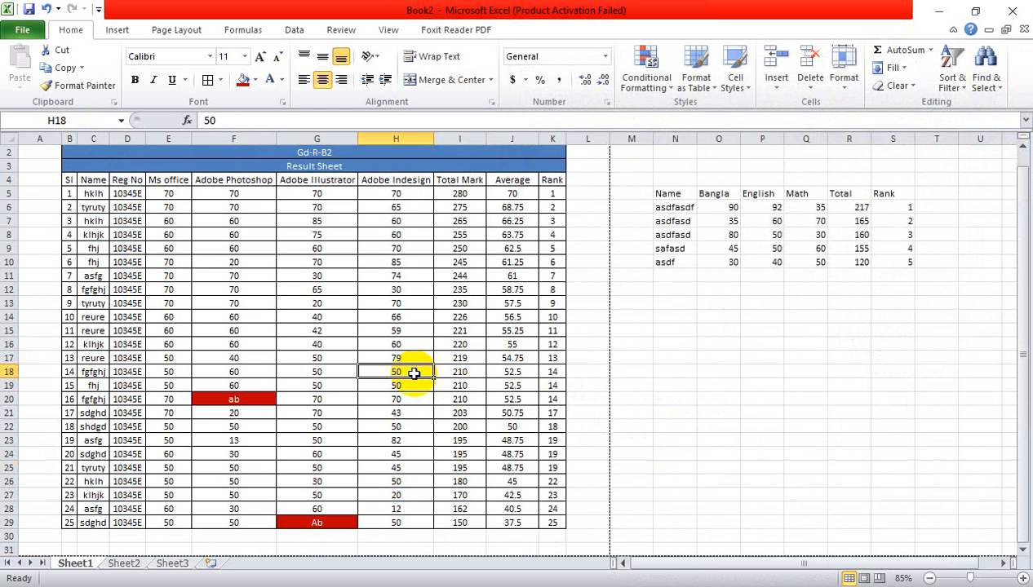
type("46")
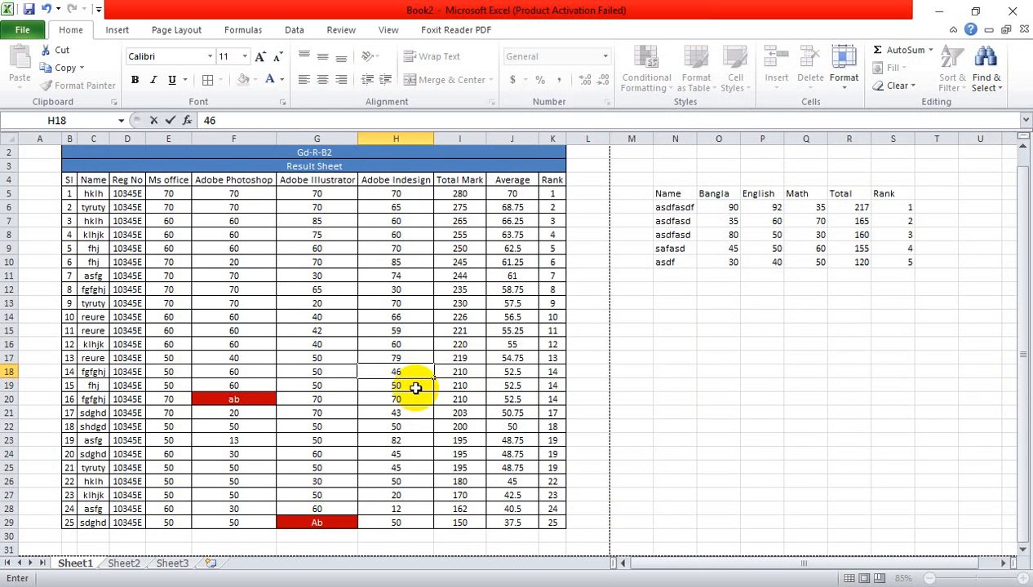
key("Return")
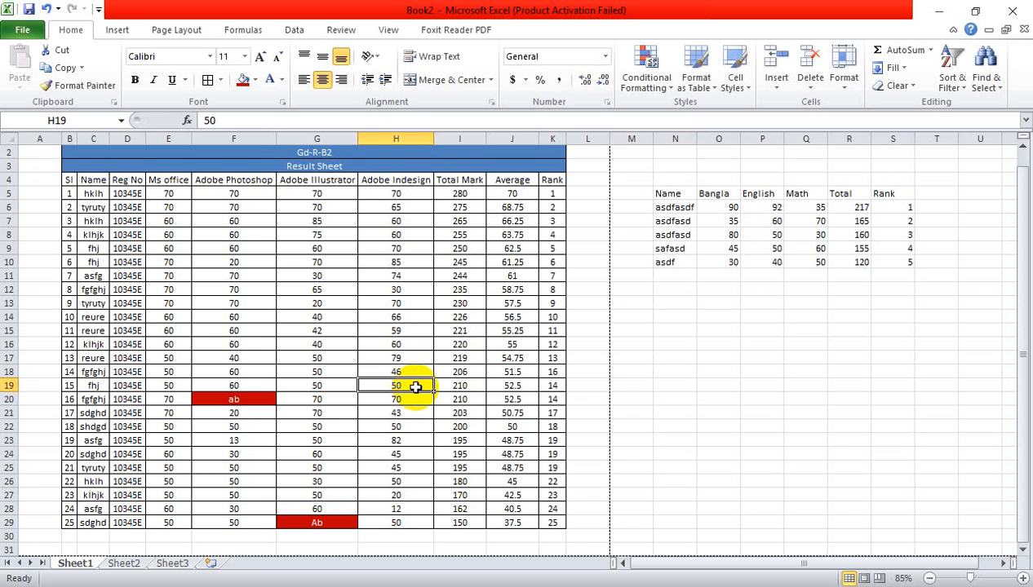
type("7.")
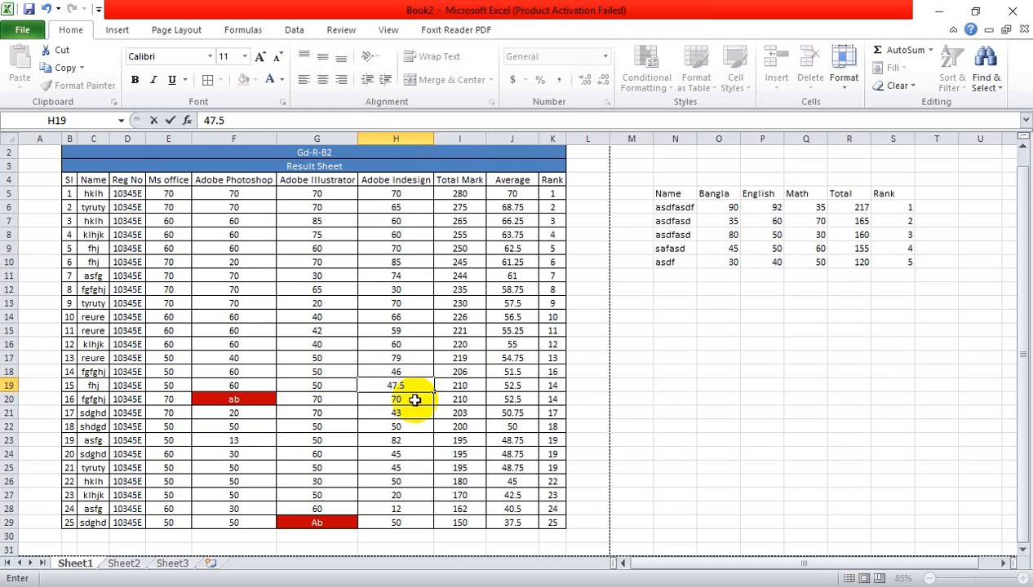
key("Return")
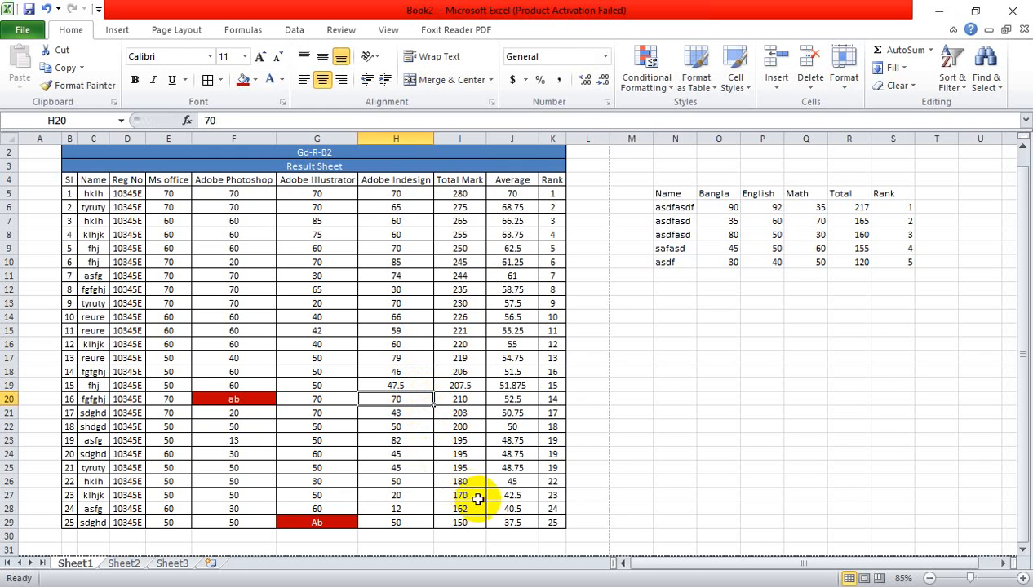
Set the Adobe Indesign mark in H24 to 46.5.
left_click(398, 456)
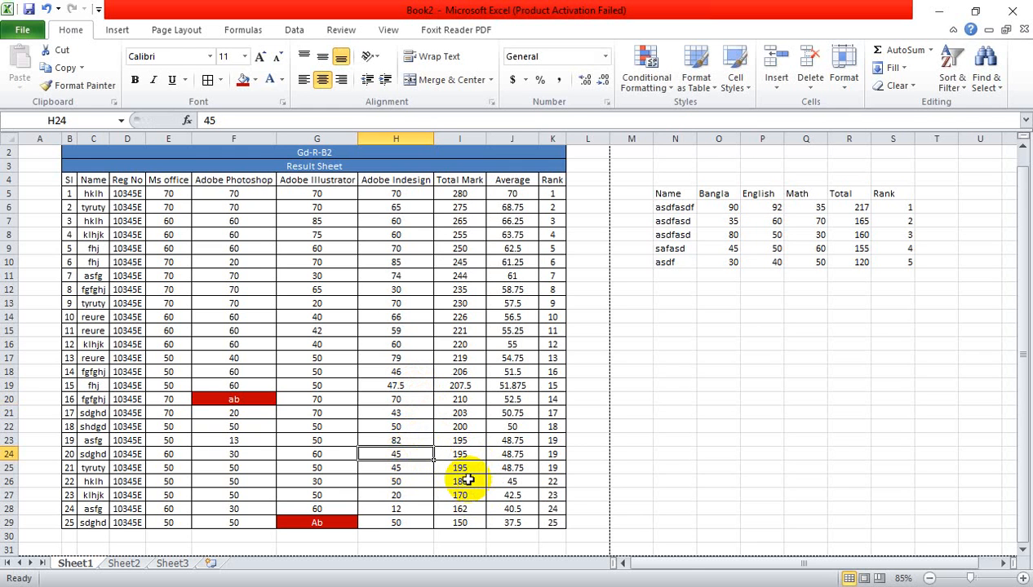
type("46.")
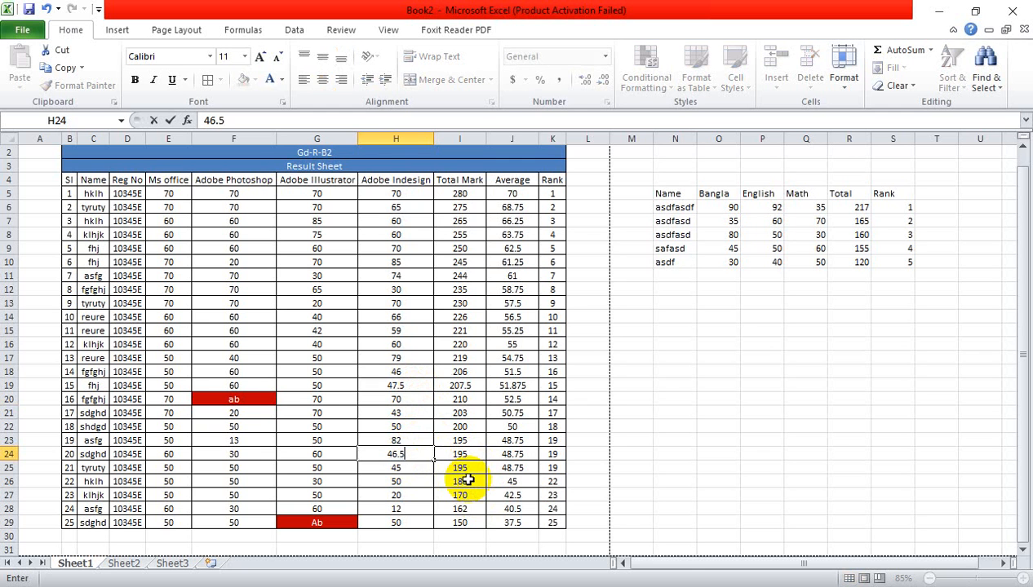
left_click(414, 468)
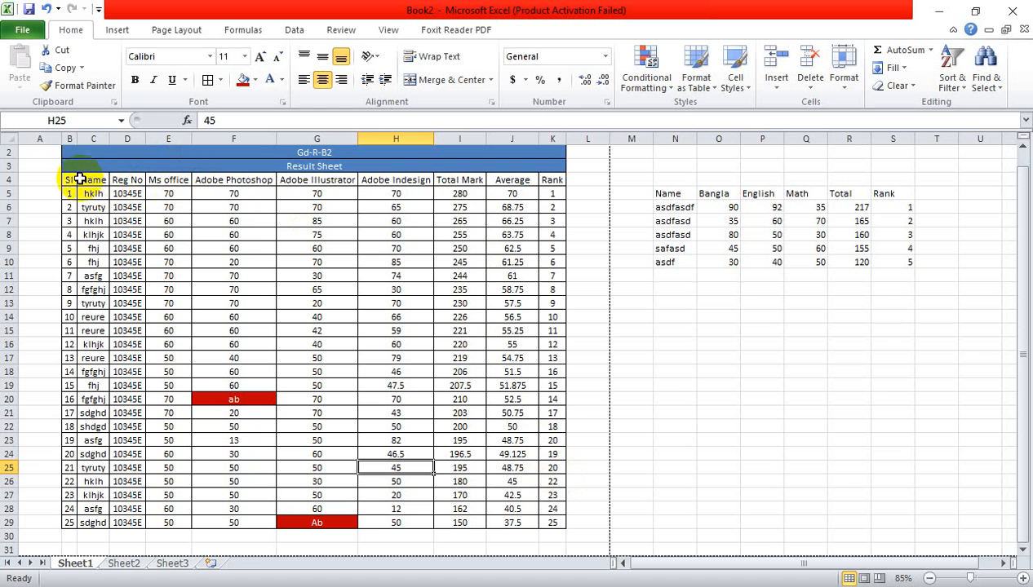
Sort the Name through Rank columns of the result table again by Rank, smallest to largest.
left_click_drag(82, 181, 552, 523)
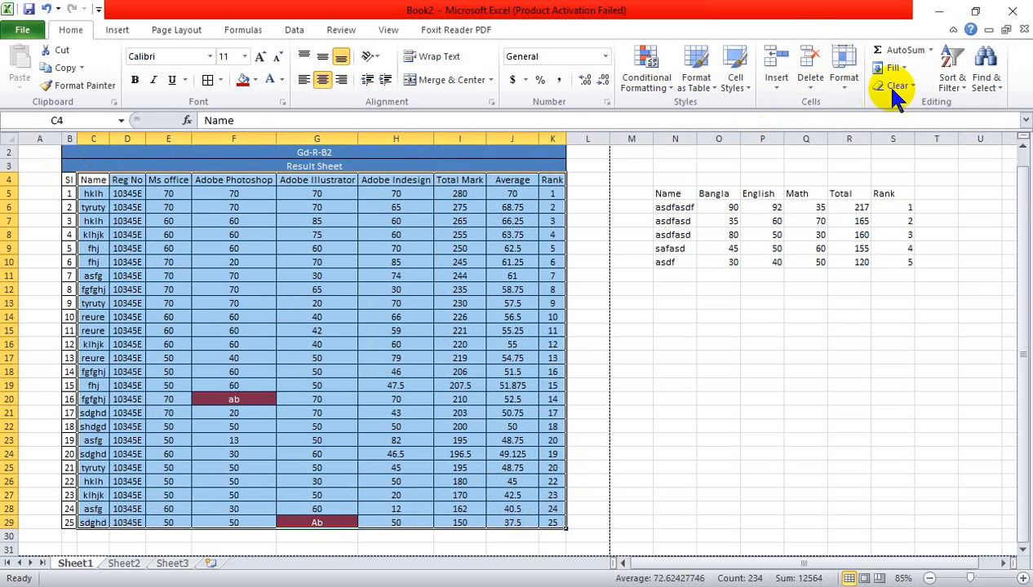
left_click(952, 80)
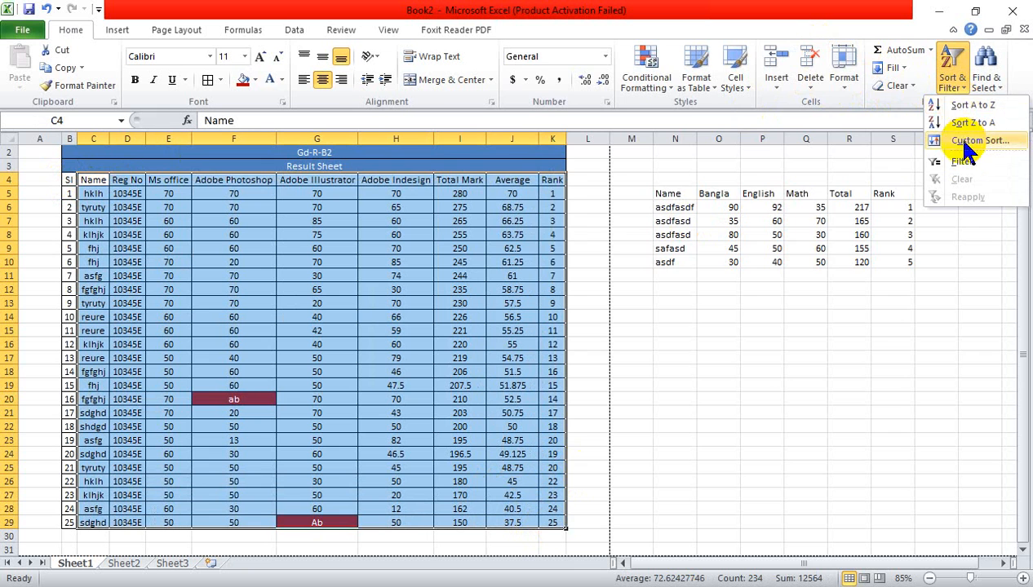
left_click(953, 139)
left_click(867, 252)
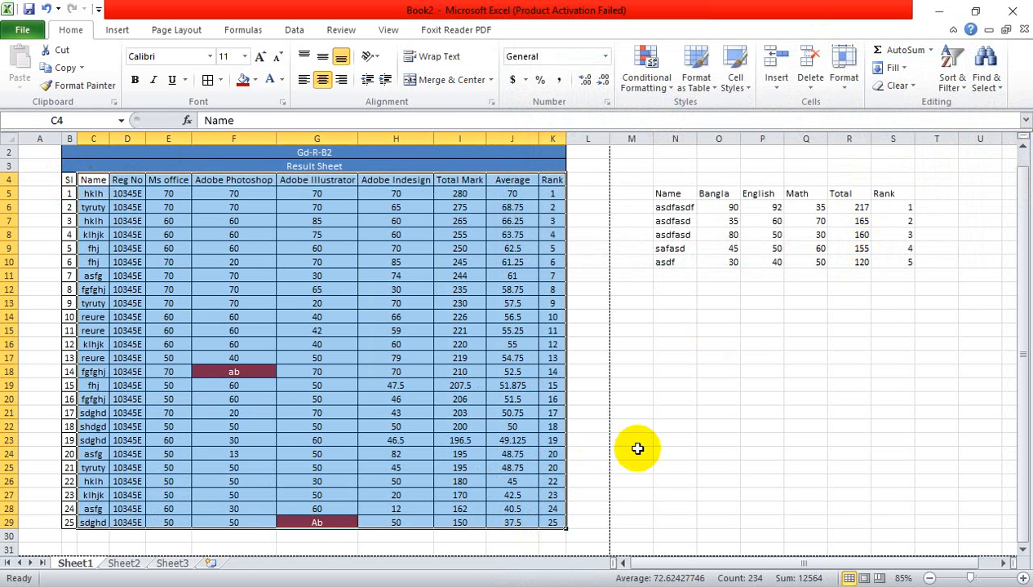
left_click(618, 512)
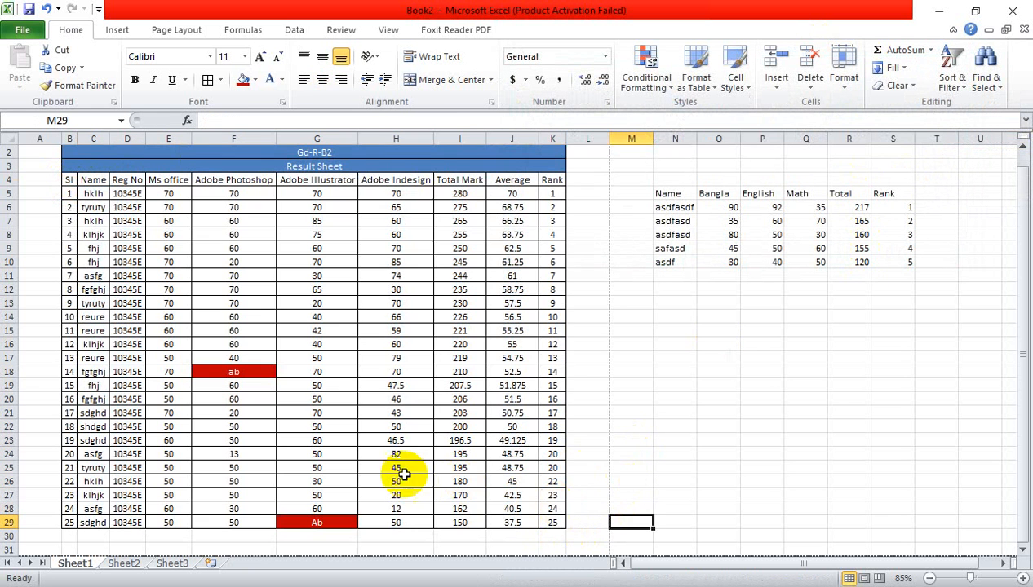
Set the Adobe Indesign mark in H24 to 82.5.
left_click(405, 454)
type("82")
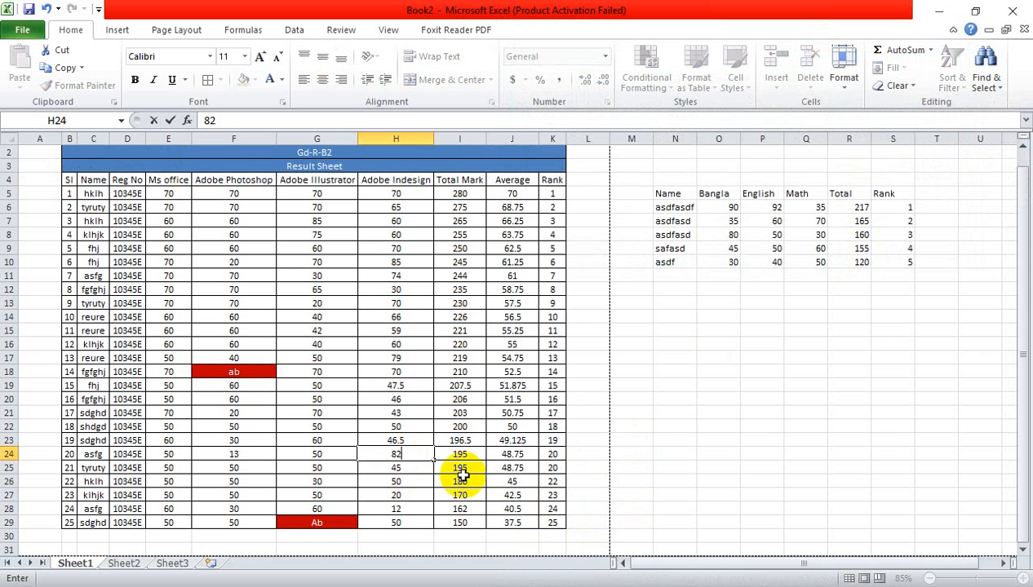
type(".5")
key("Return")
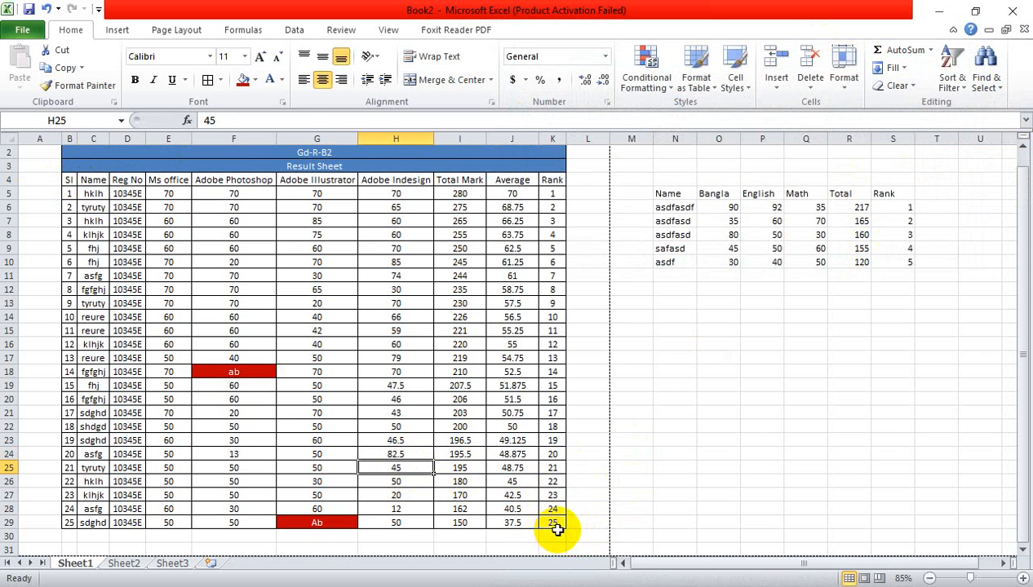
Re-sort the result table, C4 through K29, by Rank values from smallest to largest.
left_click_drag(555, 524, 93, 180)
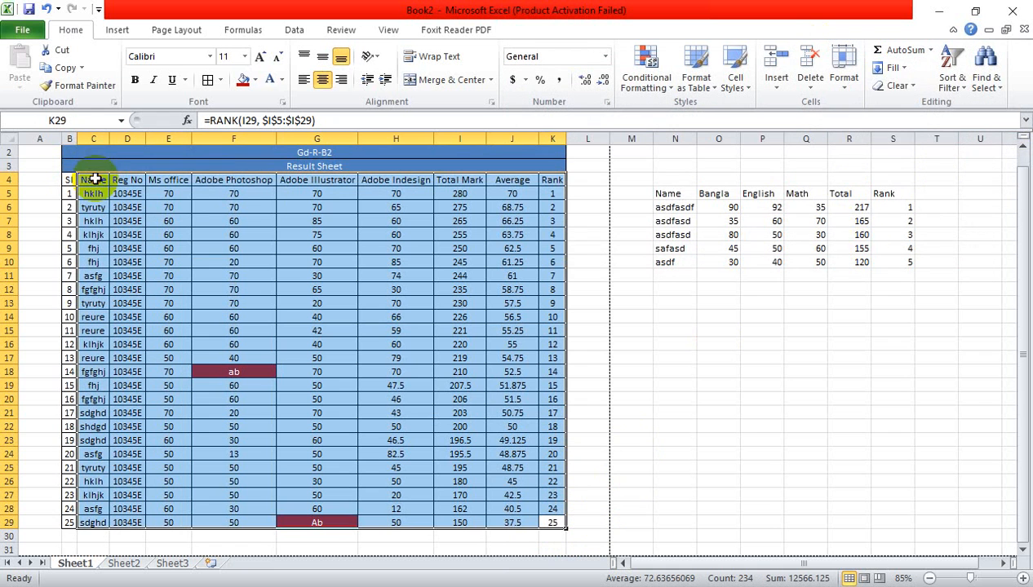
left_click(959, 73)
left_click(930, 136)
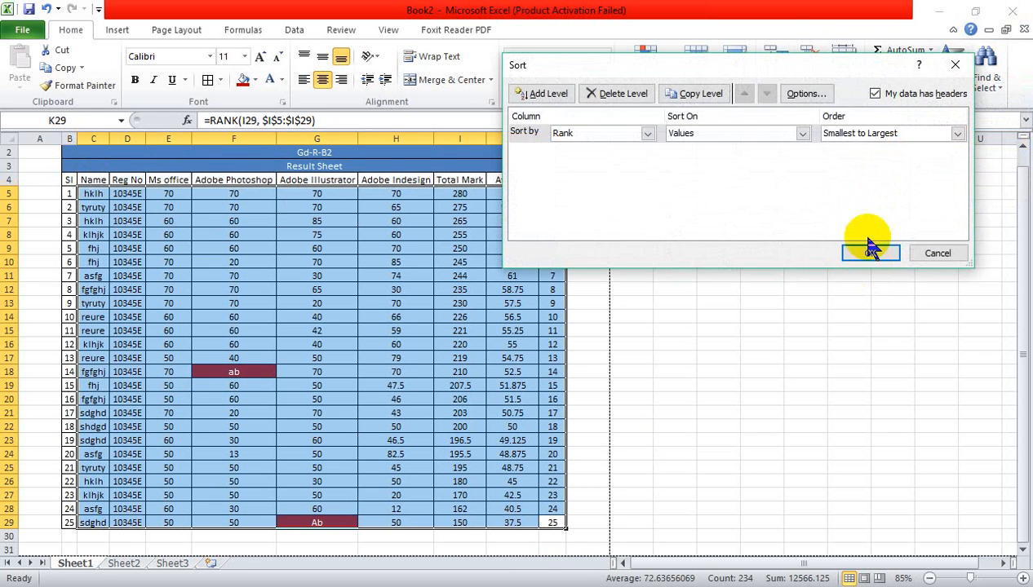
left_click(870, 253)
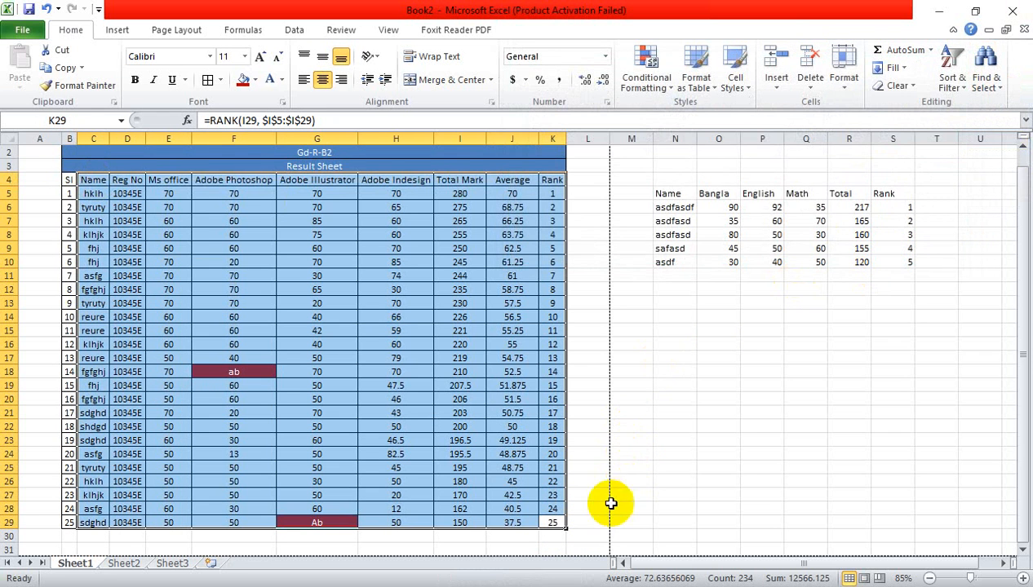
left_click(592, 524)
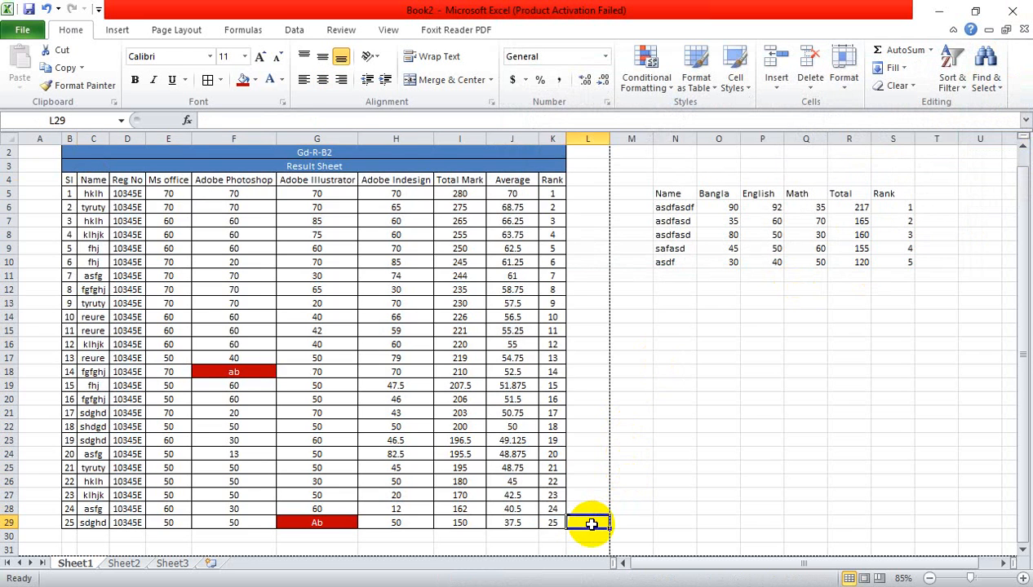
Examine the Total Mark, Average and Rank columns from the first to the last student for tied ranks.
scroll(687, 292, "up", 5, "ctrl")
scroll(593, 331, "up", 5)
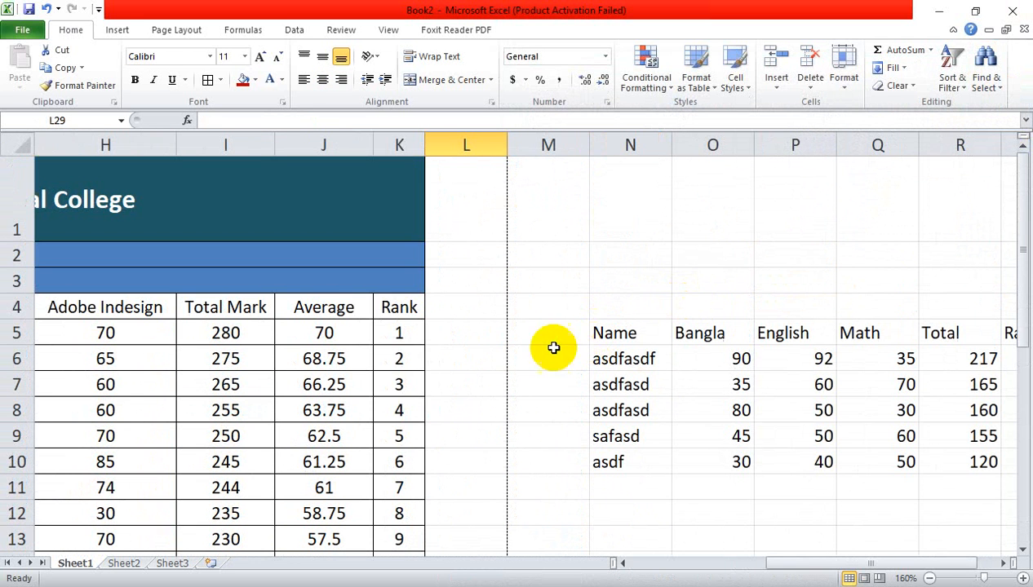
scroll(412, 444, "down", 3)
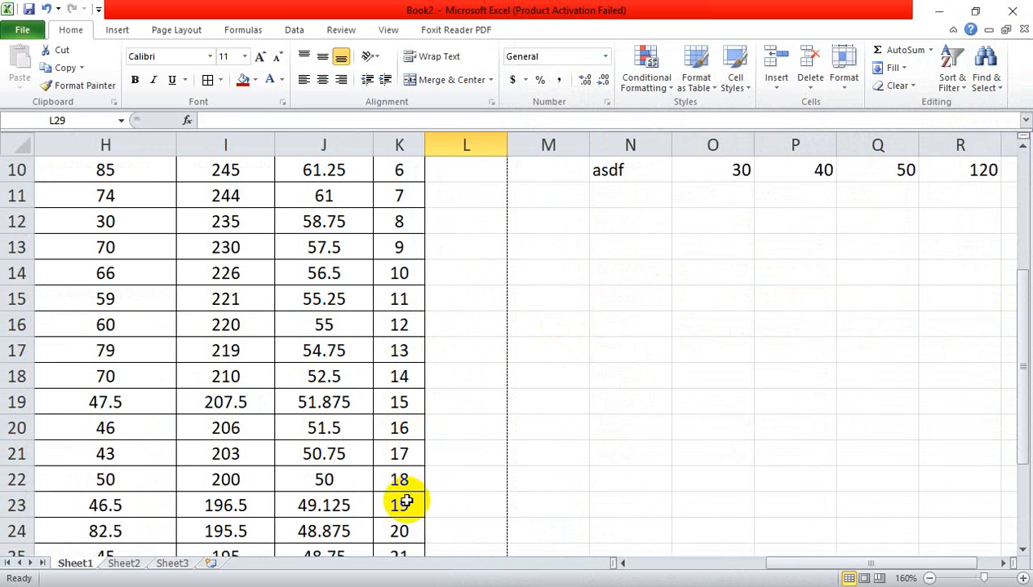
scroll(403, 501, "down", 2)
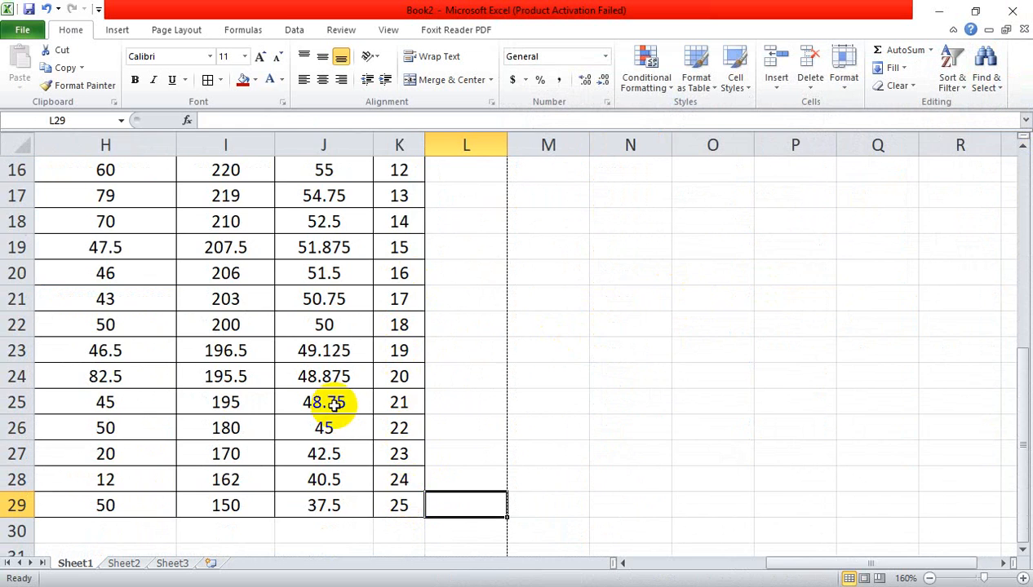
scroll(335, 405, "up", 3, "ctrl")
scroll(335, 405, "up", 5)
scroll(333, 405, "down", 6, "ctrl")
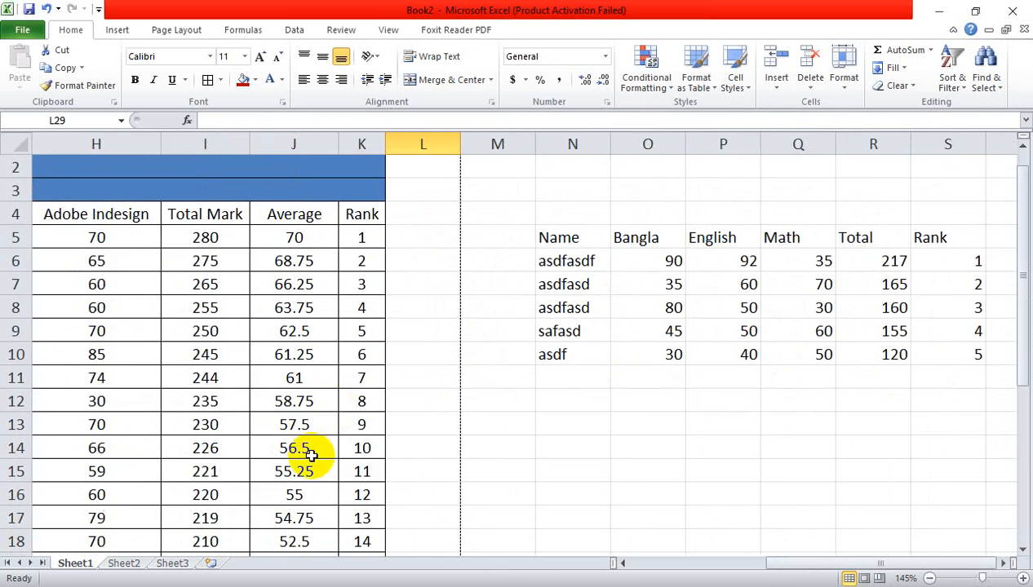
scroll(310, 457, "down", 3, "ctrl")
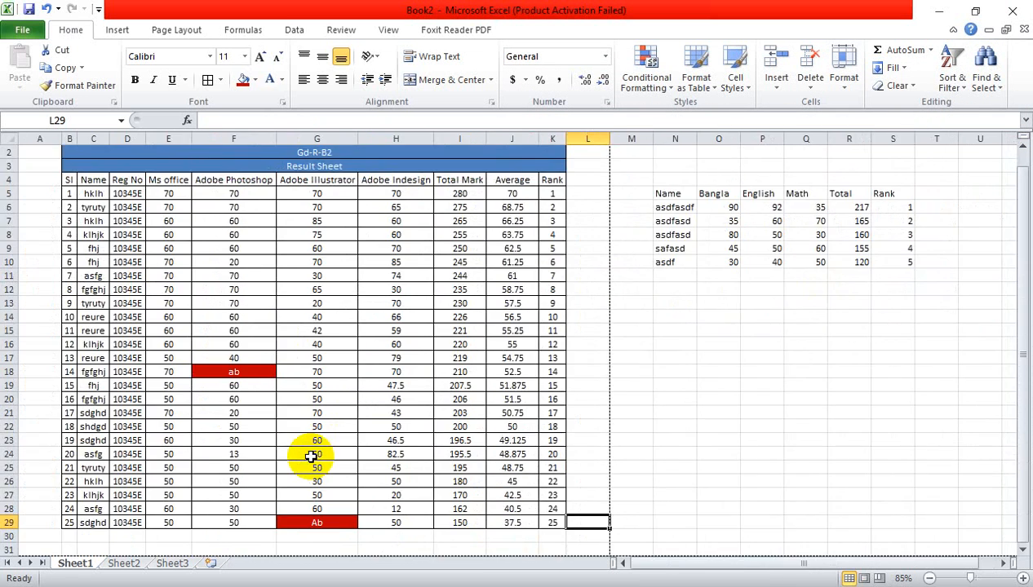
scroll(346, 445, "up", 2, "ctrl")
scroll(380, 439, "up", 5, "ctrl")
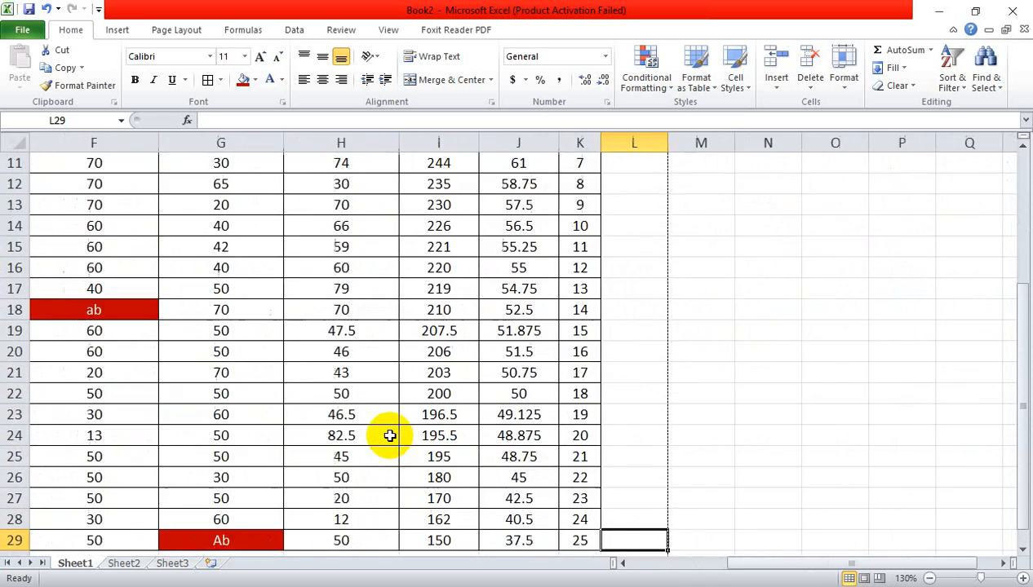
Delete the small practice table with Bangla, English and Math marks beside the result sheet.
scroll(396, 433, "down", 8, "ctrl")
scroll(388, 435, "down", 4, "ctrl")
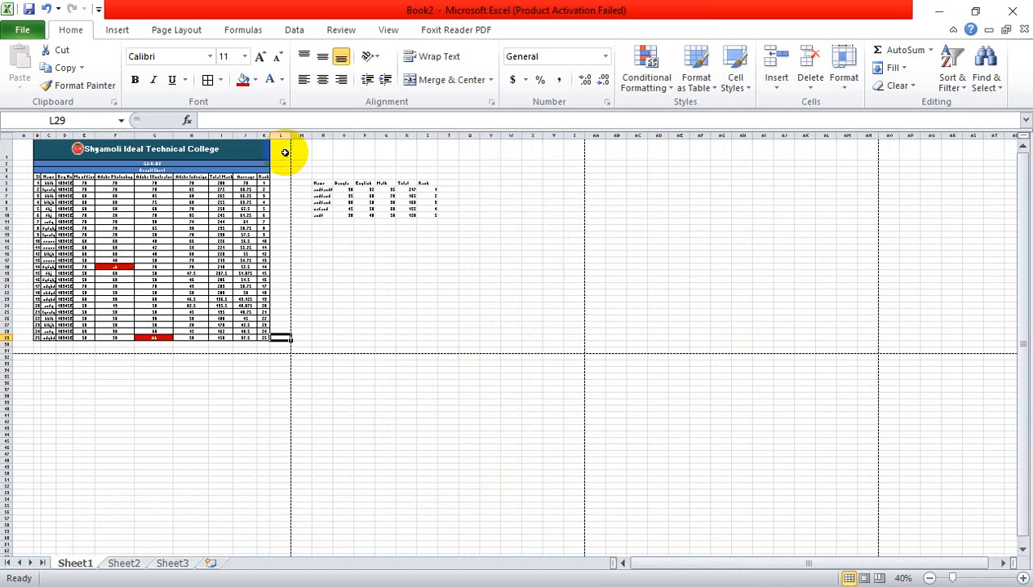
left_click_drag(284, 152, 302, 163)
left_click(489, 318)
key("Delete")
left_click(368, 249)
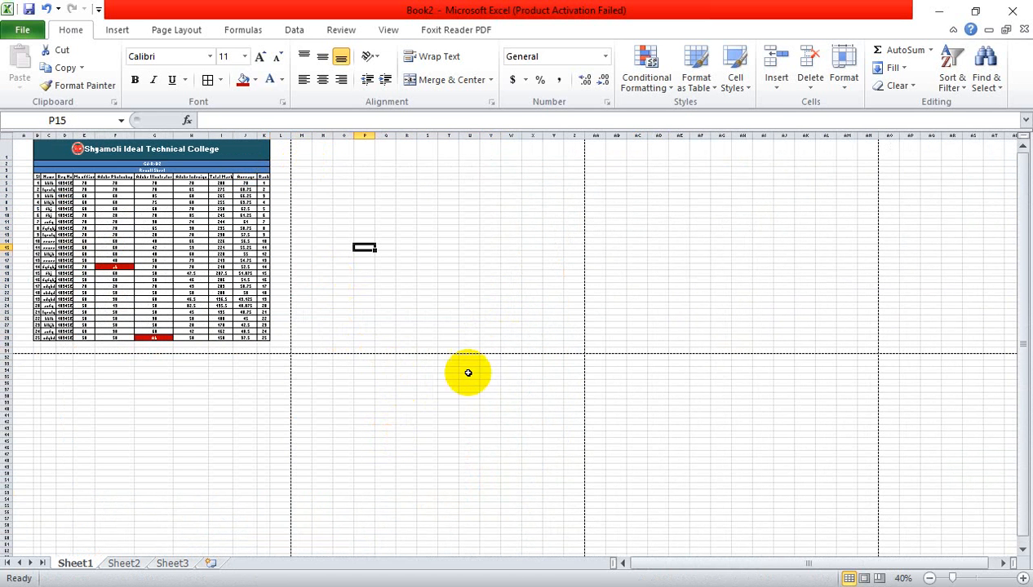
Clear the Average and Rank values of all students, J5 through K29, keeping the column headers.
scroll(482, 364, "up", 8, "ctrl")
scroll(509, 352, "up", 3)
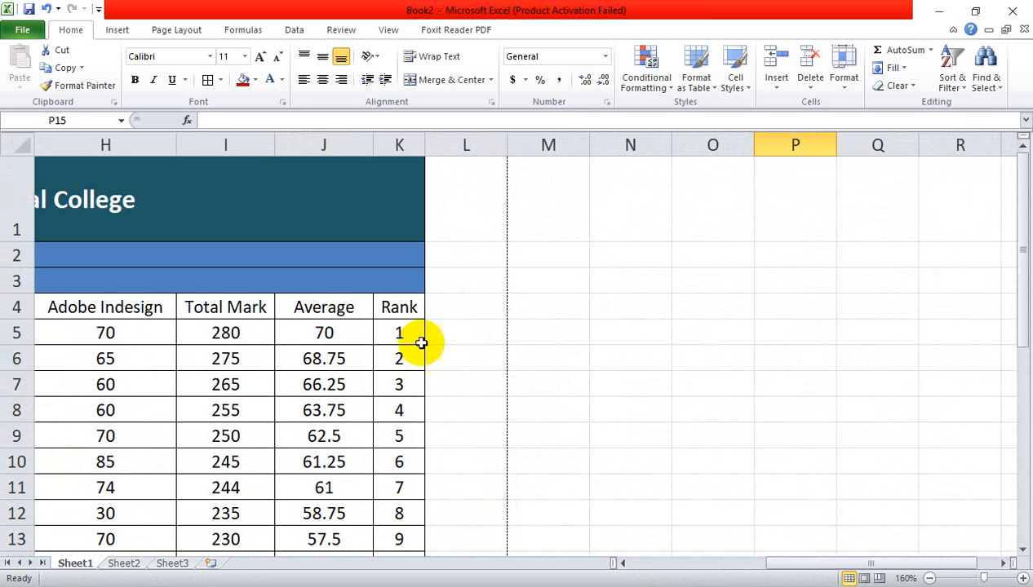
left_click_drag(309, 324, 388, 503)
scroll(397, 468, "up", 5)
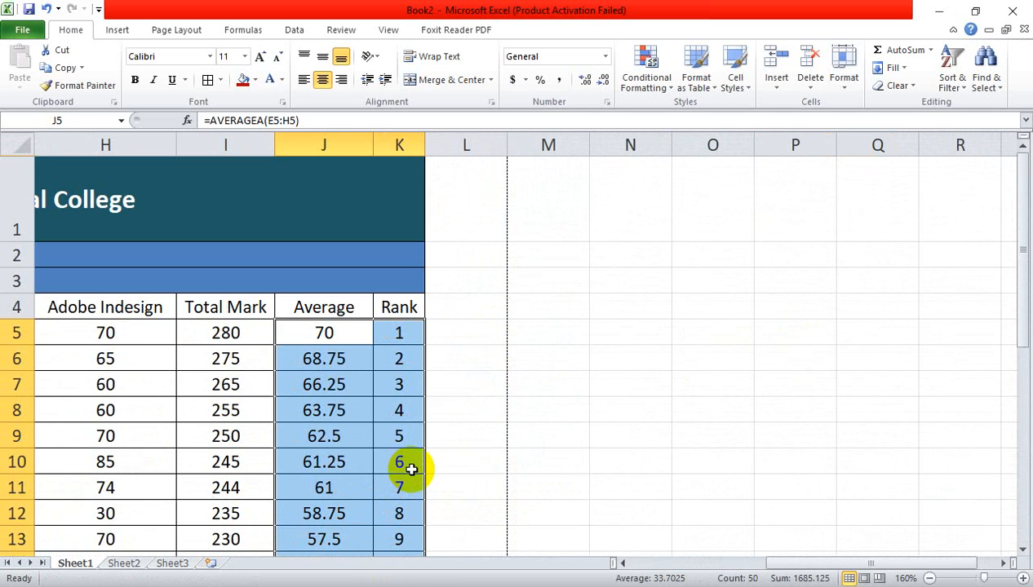
key("Delete")
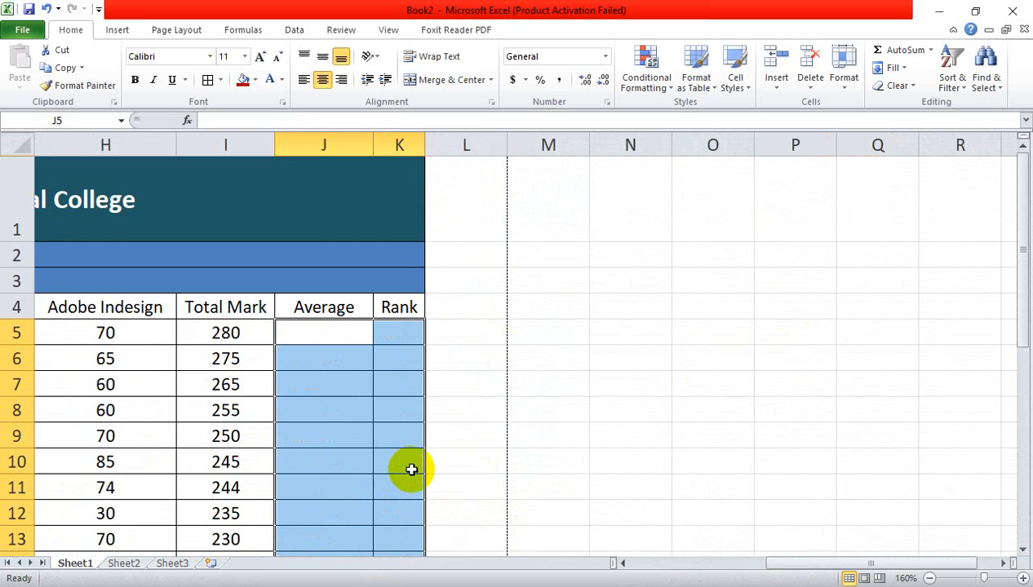
left_click(548, 404)
Enter =AVERAGEA(E5:H5) in J5 to average the first student's four subject marks.
scroll(415, 350, "down", 2)
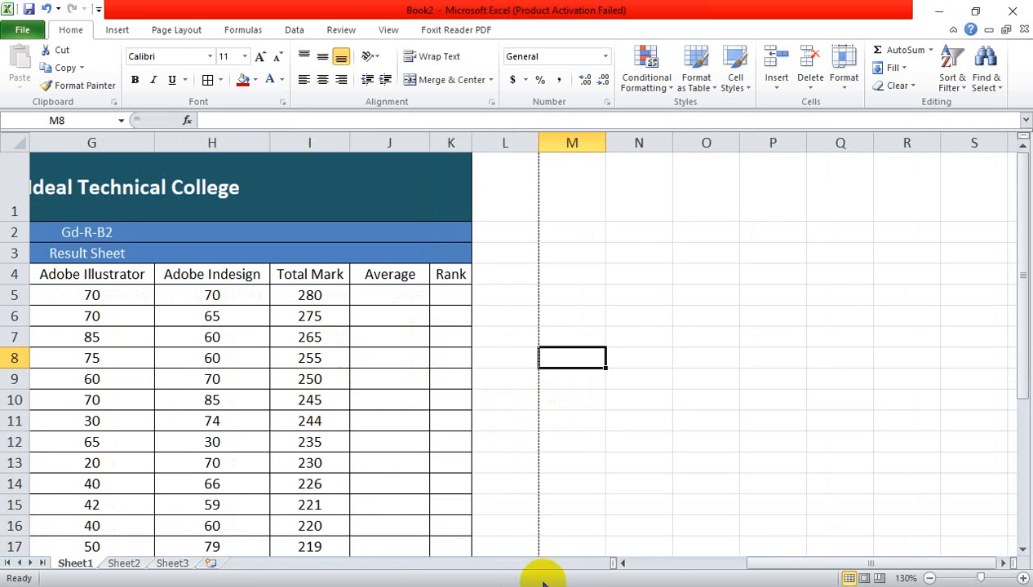
left_click_drag(784, 561, 690, 548)
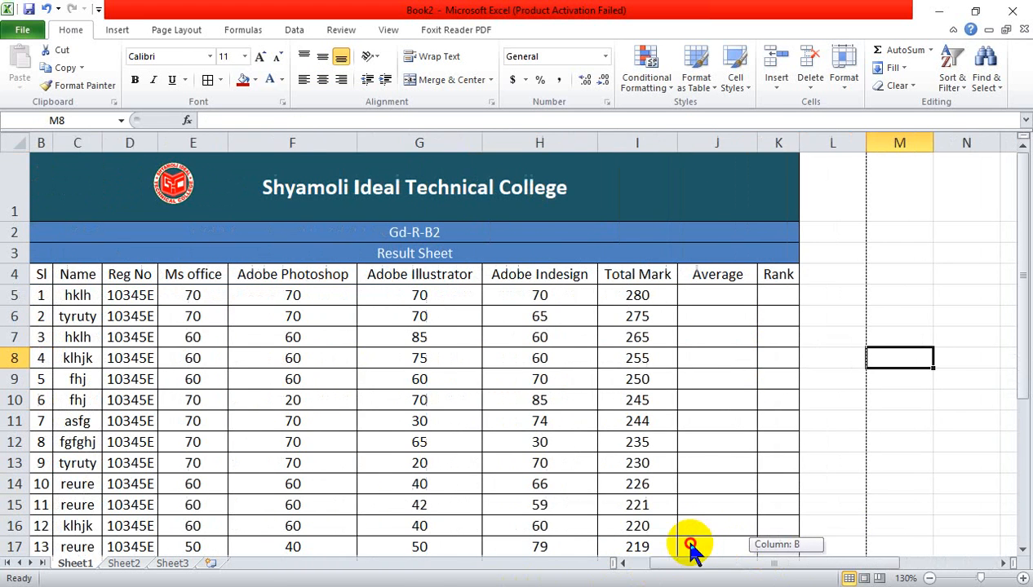
left_click(717, 297)
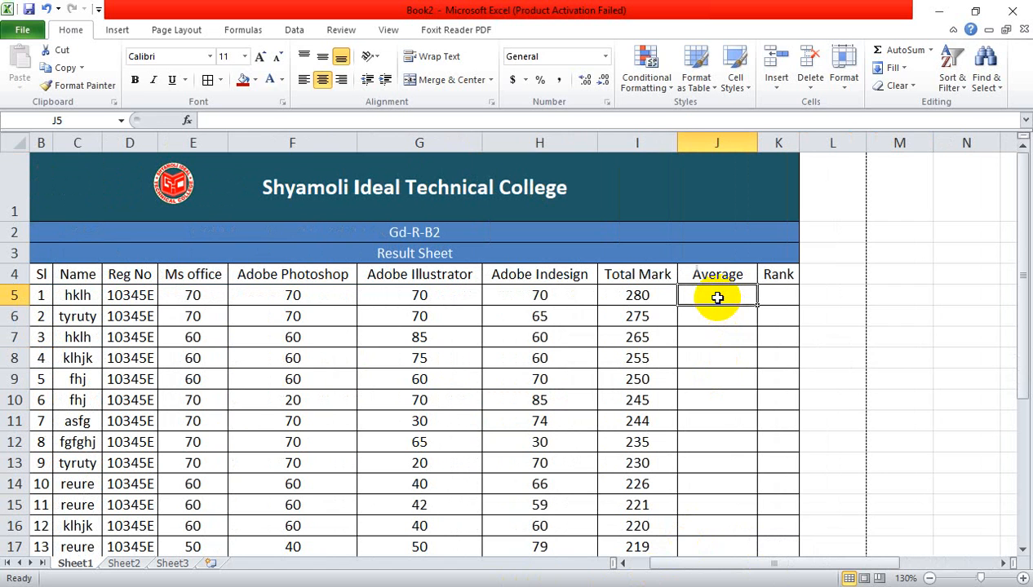
type("=average")
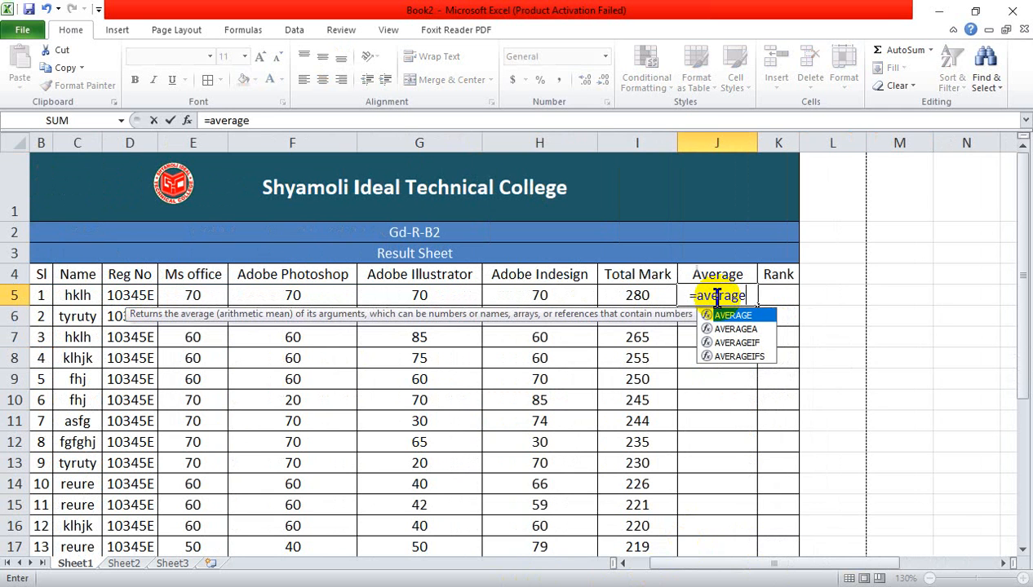
type("a")
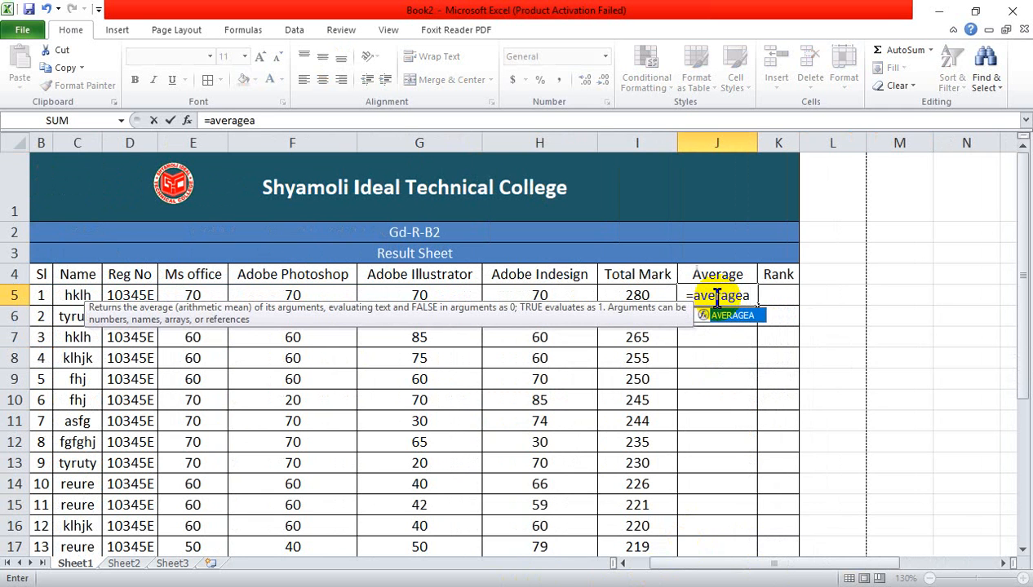
type("(")
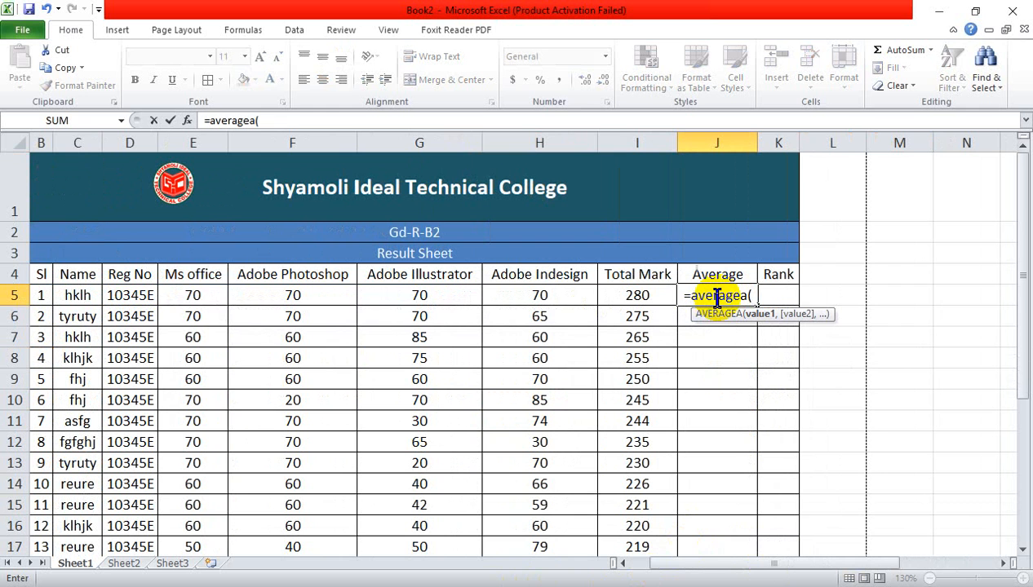
left_click_drag(191, 295, 563, 297)
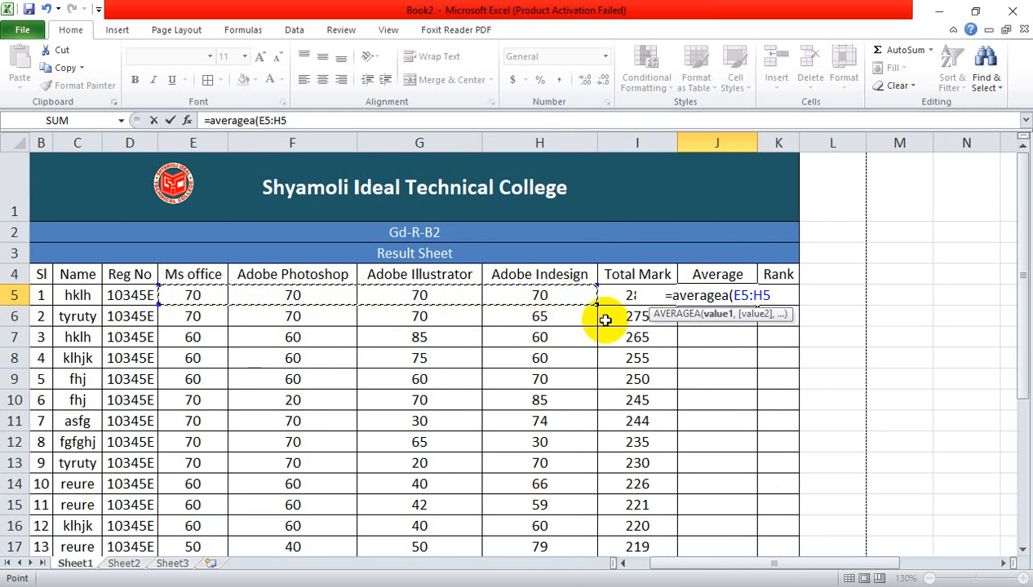
type(")")
key("Return")
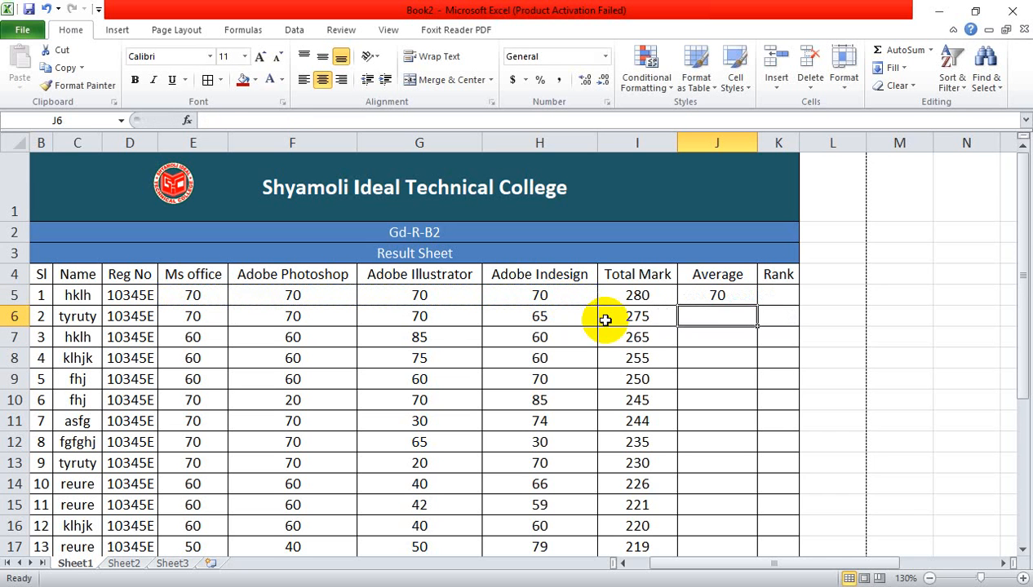
Fill the AVERAGEA formula from J5 down the Average column through J29.
left_click(719, 297)
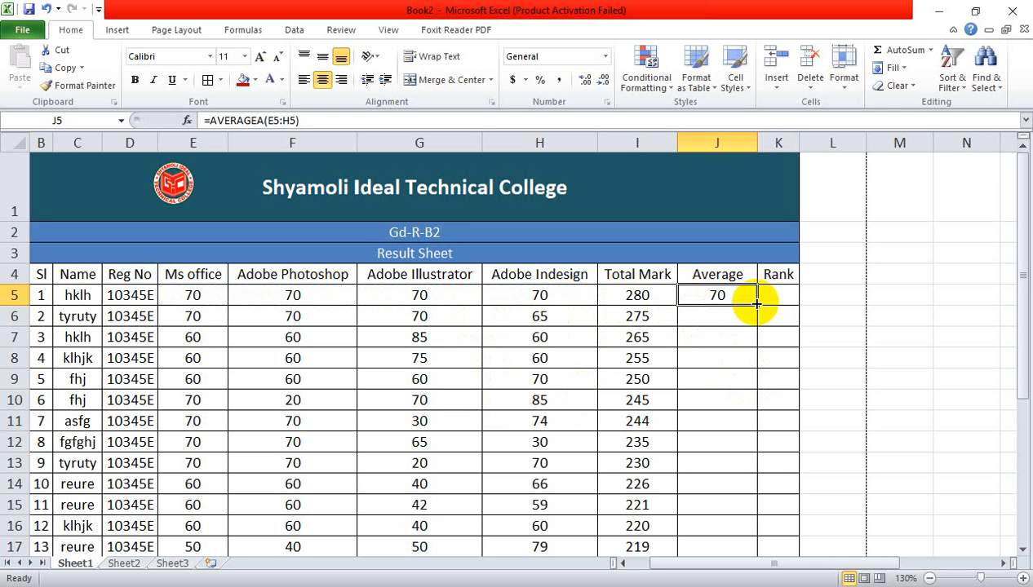
scroll(595, 415, "down", 3)
left_click(281, 335)
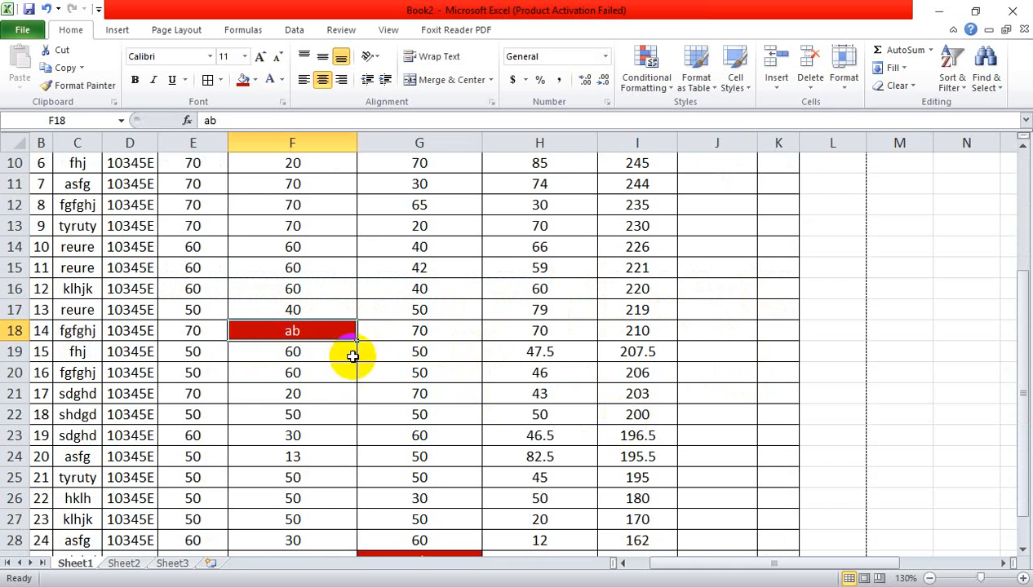
scroll(696, 346, "up", 3)
scroll(373, 416, "down", 2)
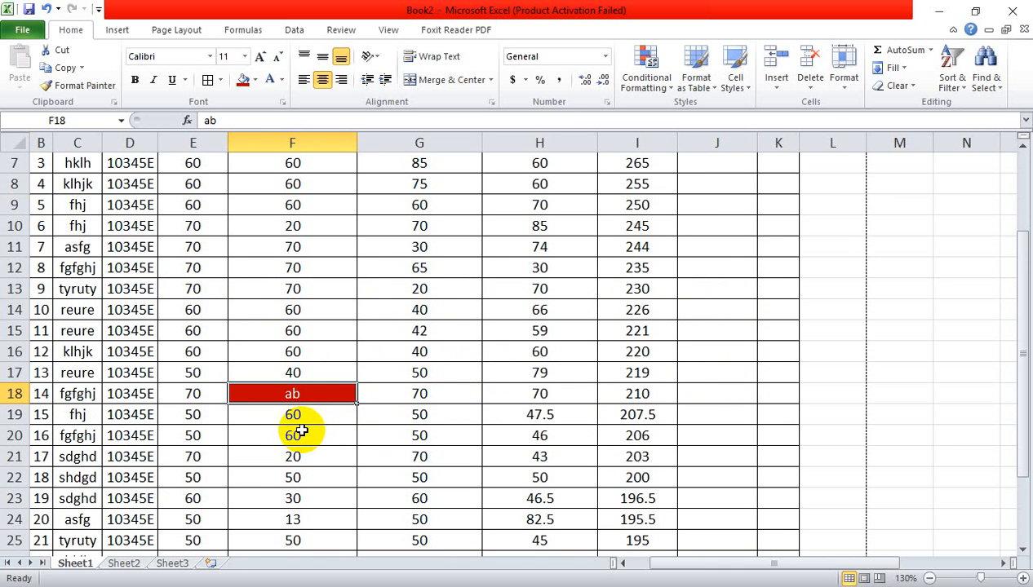
scroll(628, 372, "up", 2)
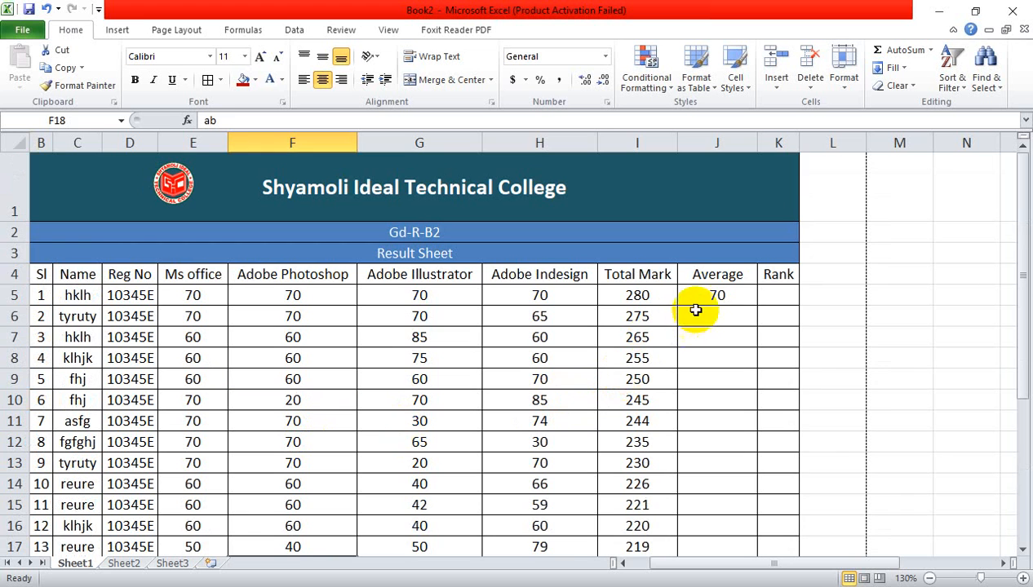
left_click(707, 298)
double_click(757, 304)
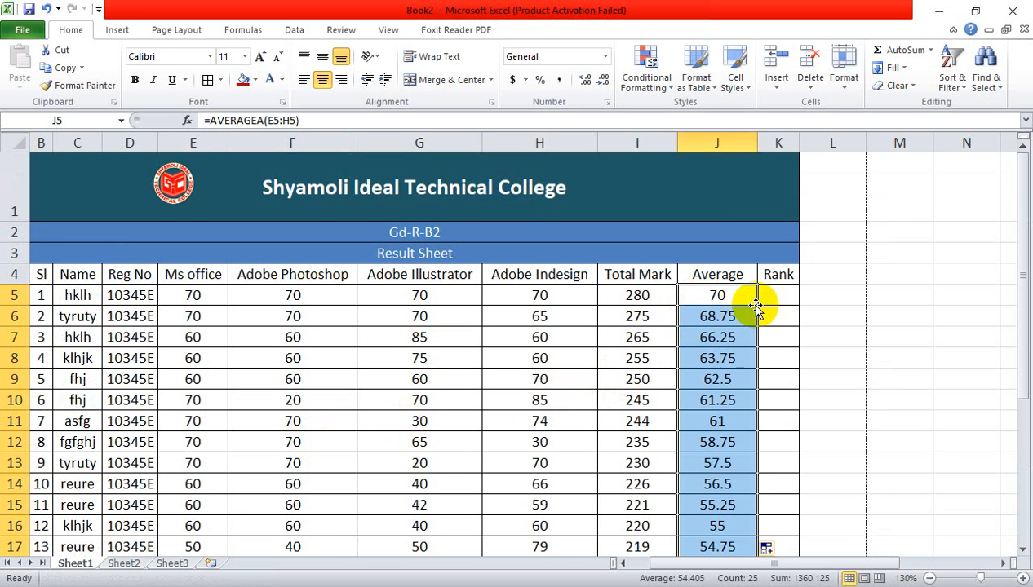
scroll(703, 391, "down", 6)
scroll(718, 436, "up", 6)
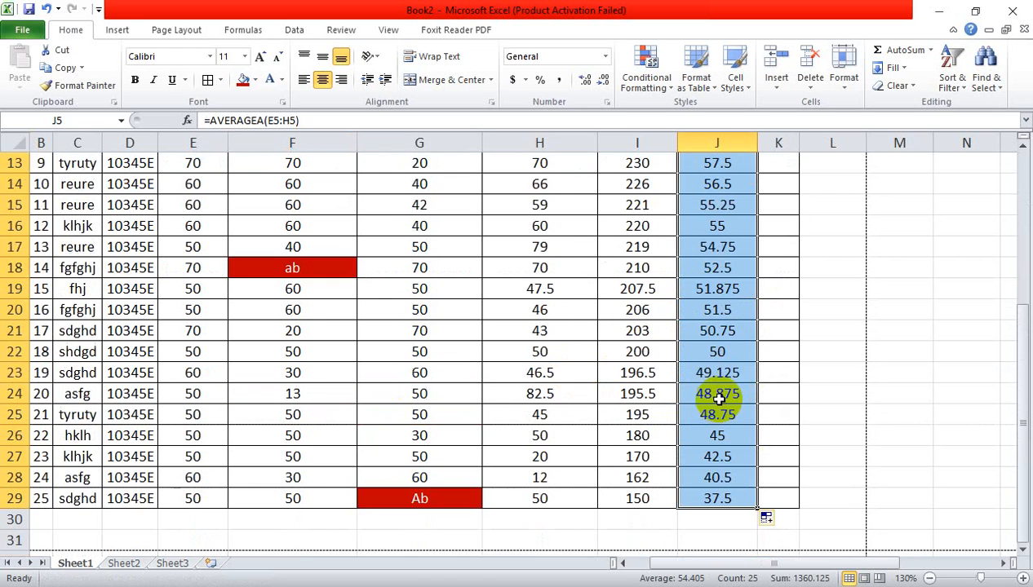
left_click(806, 359)
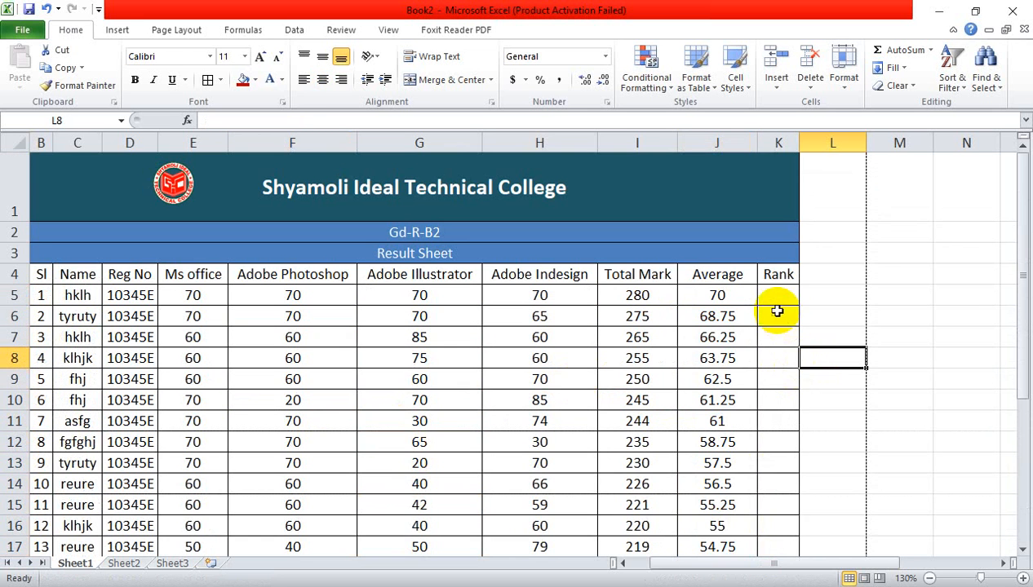
Try AVERAGE instead of AVERAGEA in J18, the average of the student marked absent in Adobe Photoshop.
left_click(716, 320)
scroll(716, 321, "down", 3)
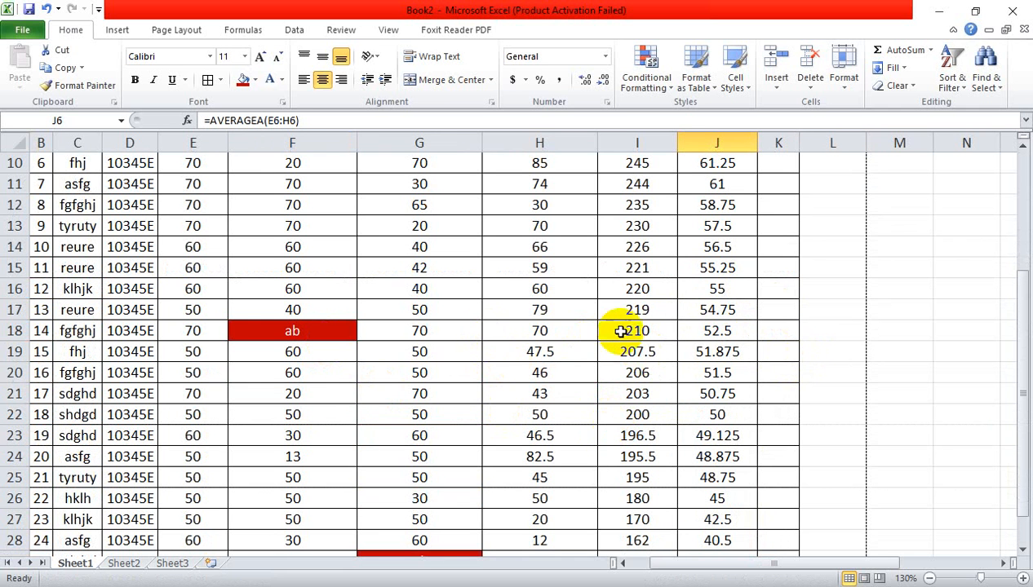
left_click(633, 330)
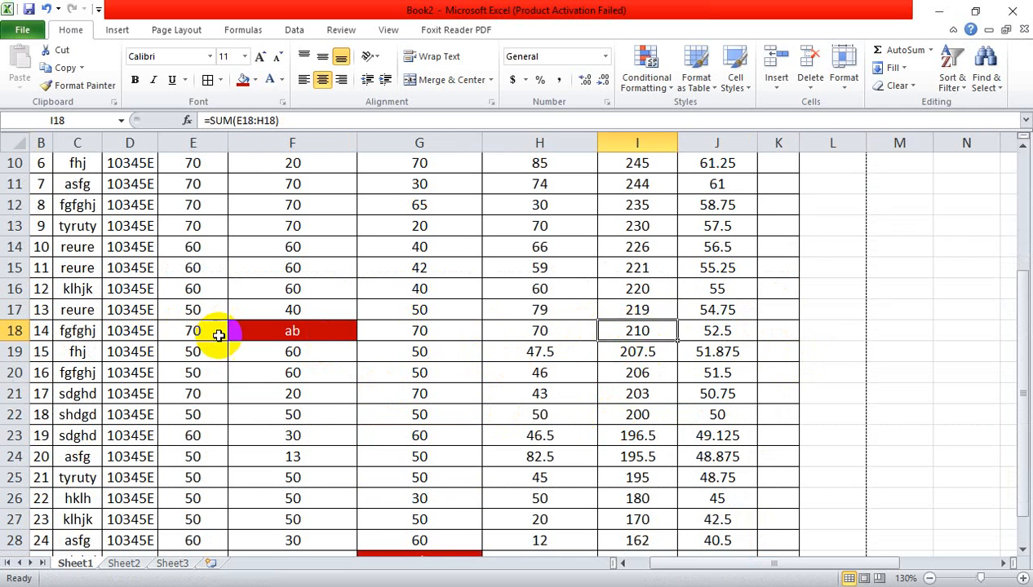
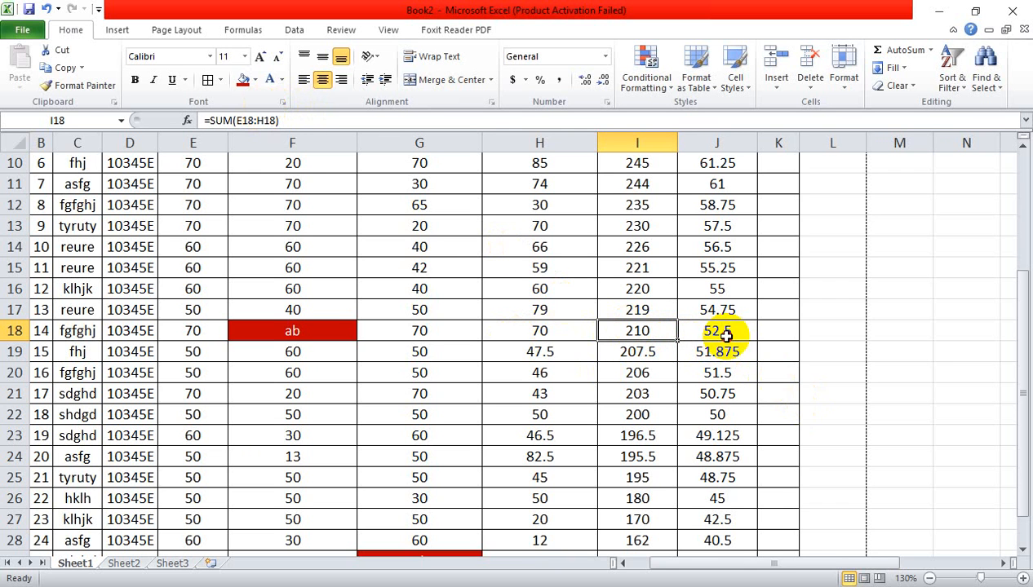
left_click(720, 338)
left_click(262, 120)
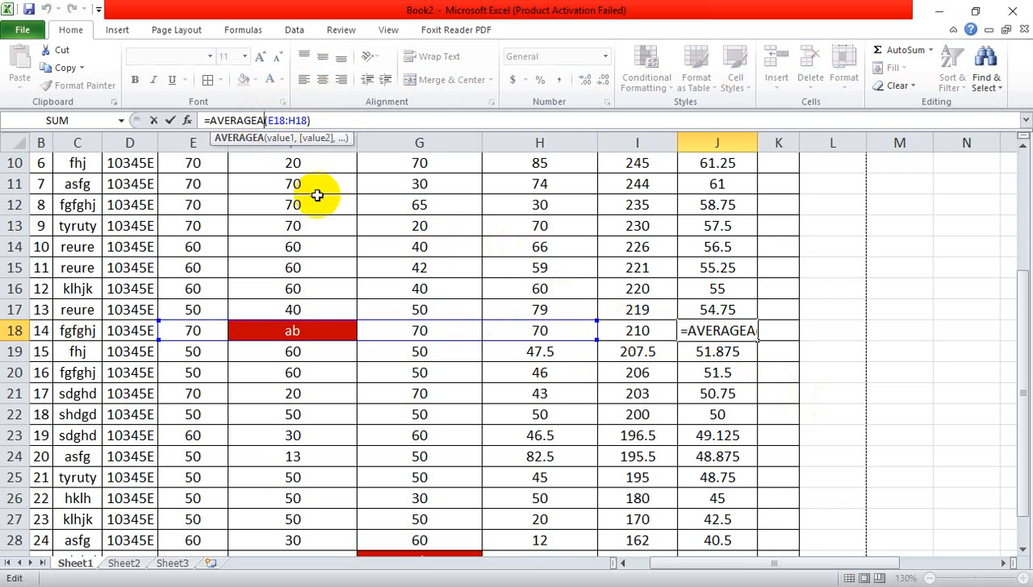
key("BackSpace")
key("Return")
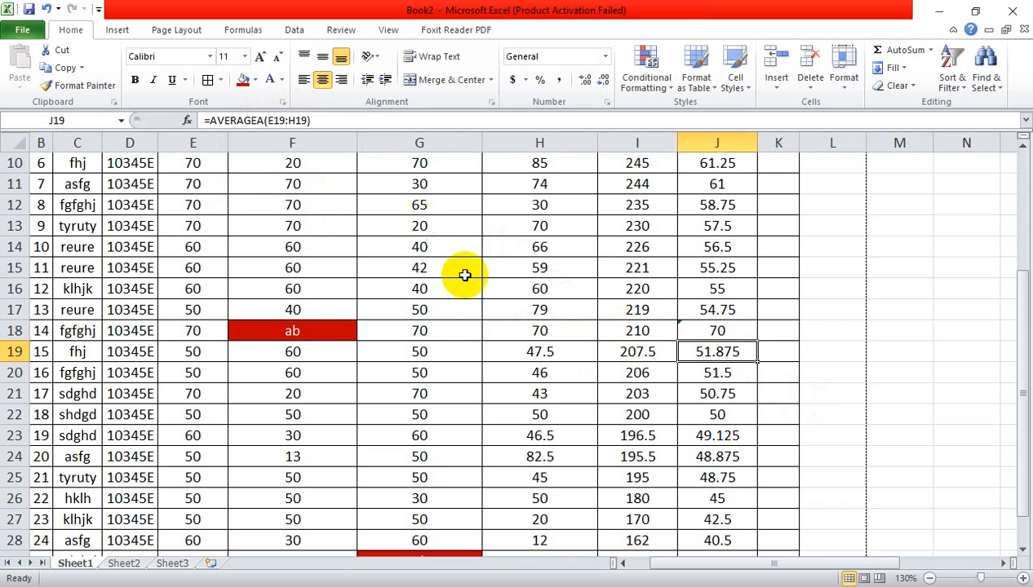
Change the formula in J18 back to =AVERAGEA(E18:H18).
left_click(715, 332)
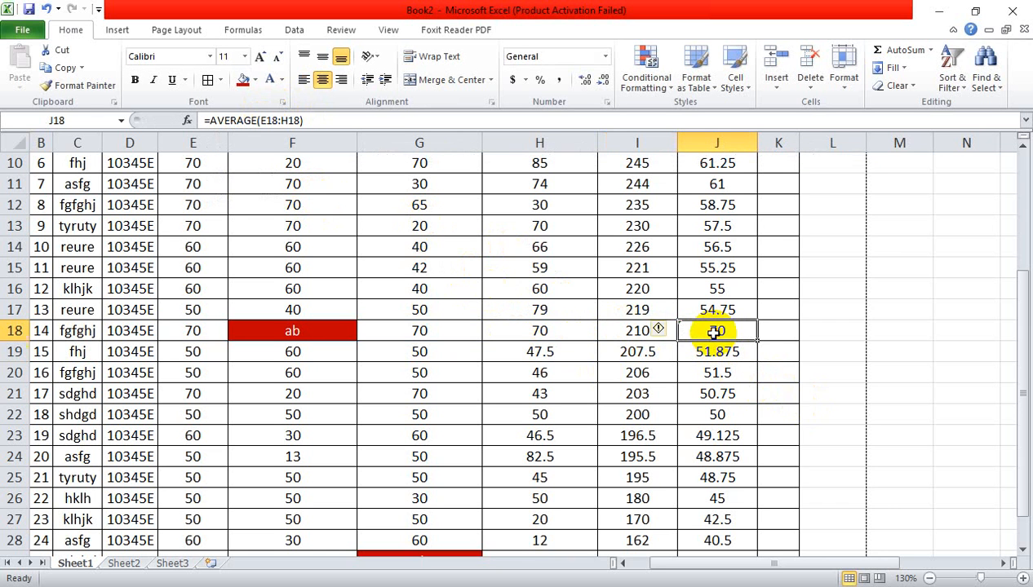
left_click(245, 121)
type("A")
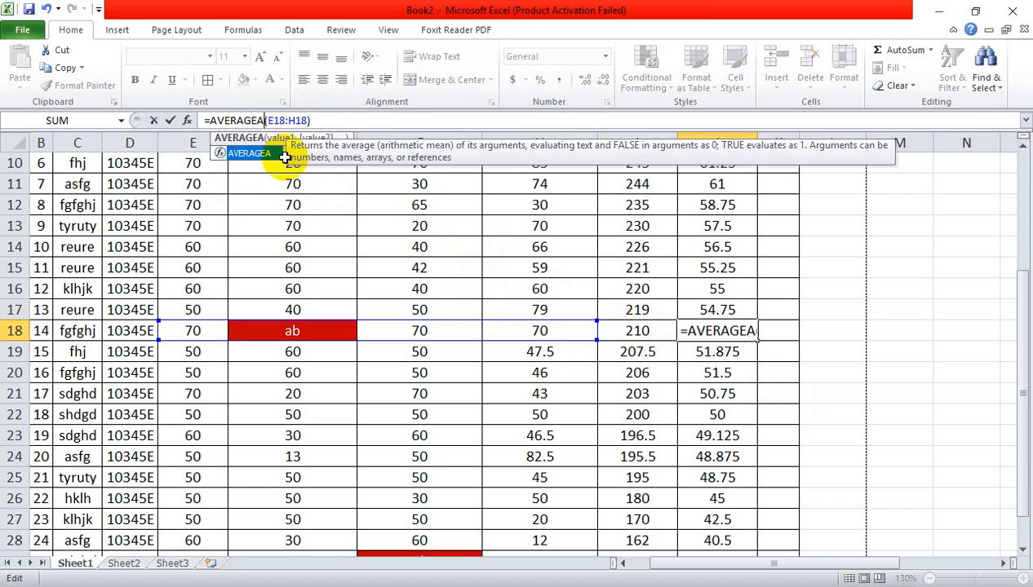
key("Return")
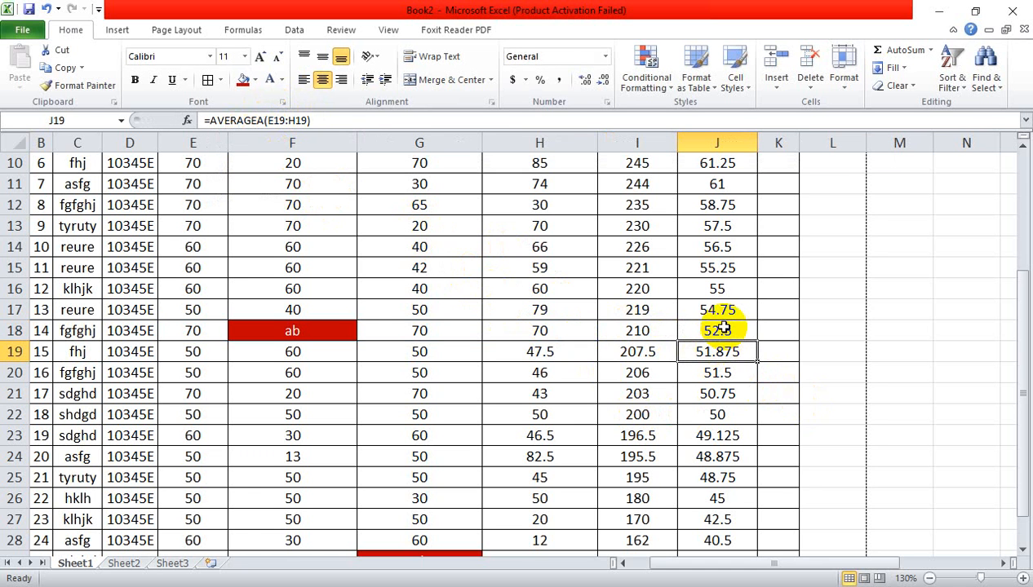
left_click(723, 328)
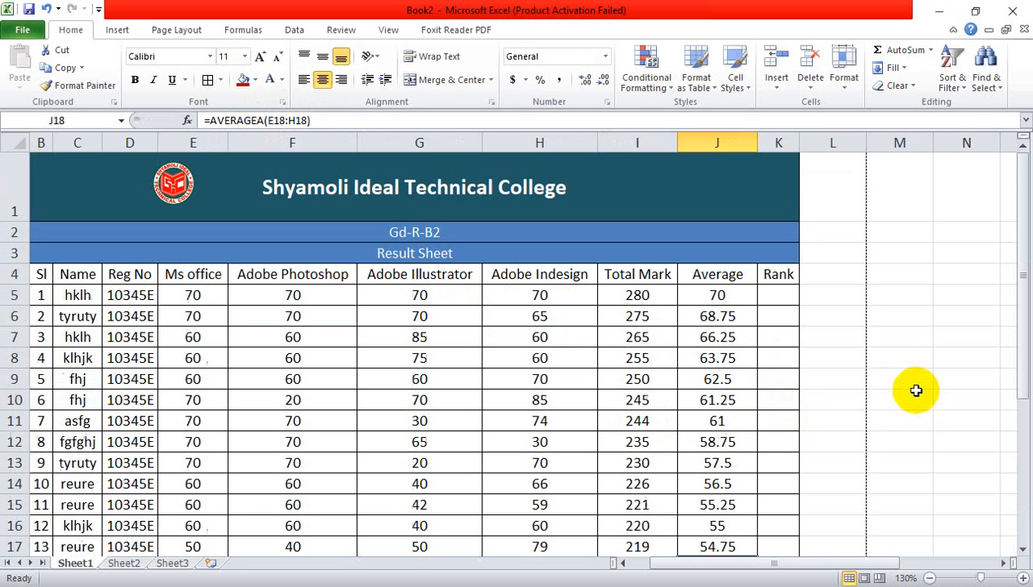
Enter a RANK formula in K5 that ranks the first student's total mark I5 against the range I5:I29.
scroll(897, 383, "up", 3)
left_click(781, 298)
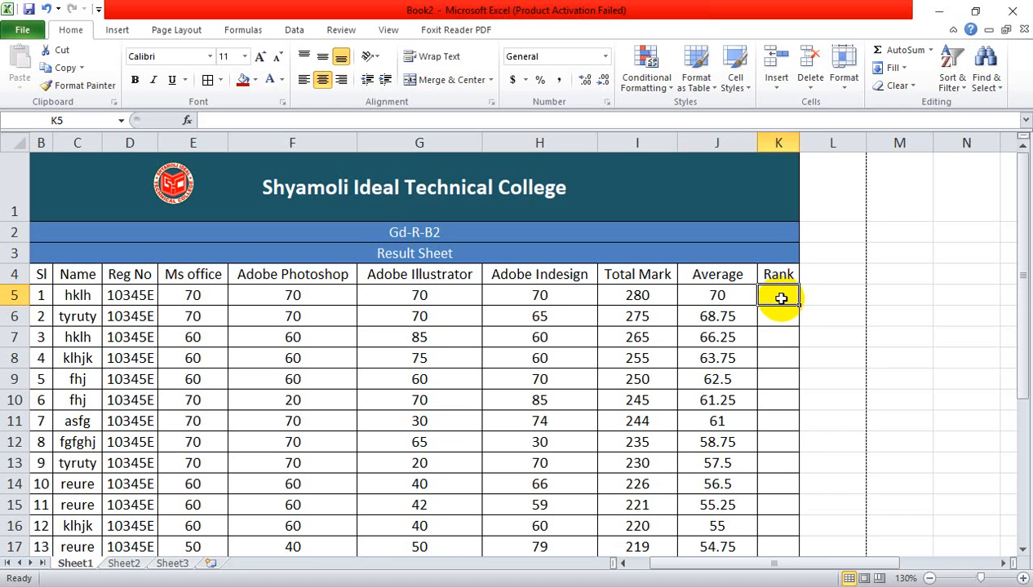
type("=Ra")
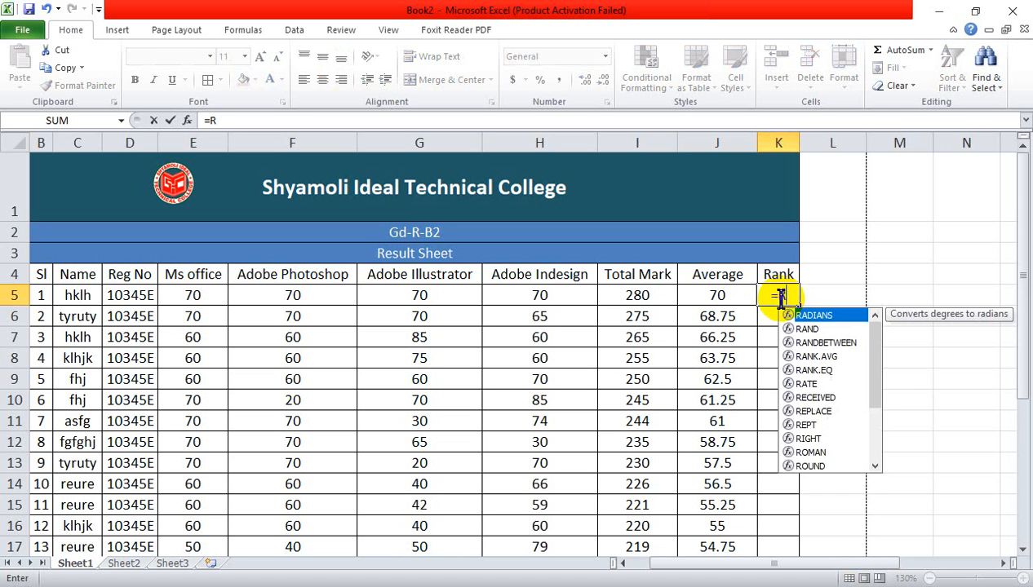
key("BackSpace")
key("BackSpace")
type("rank")
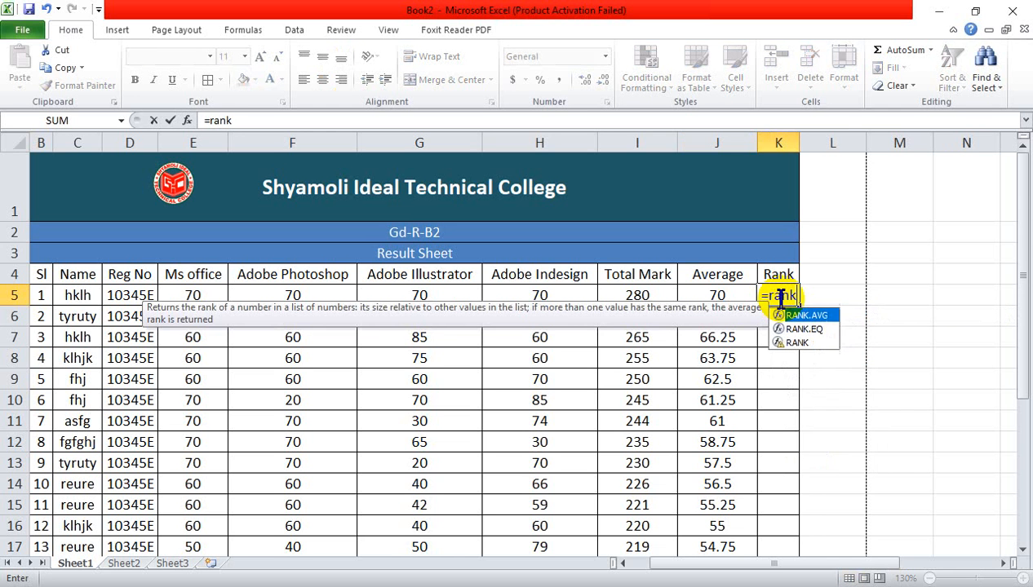
type("(")
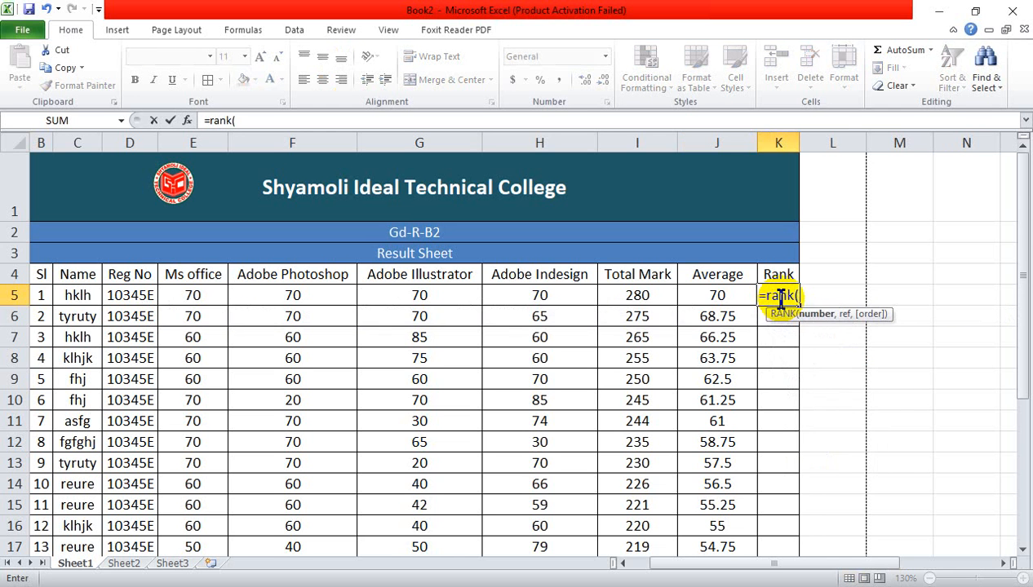
left_click(626, 295)
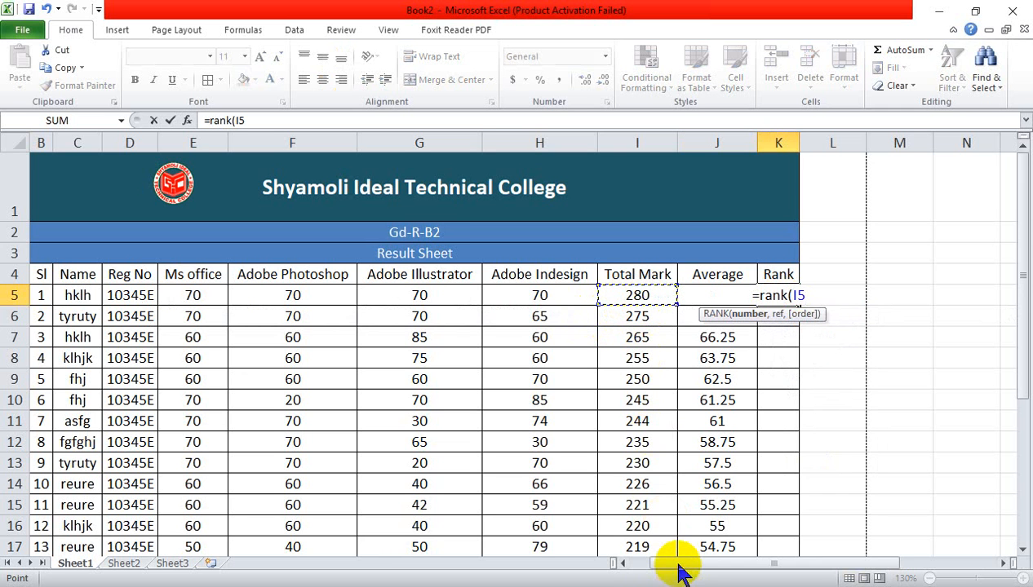
type(",")
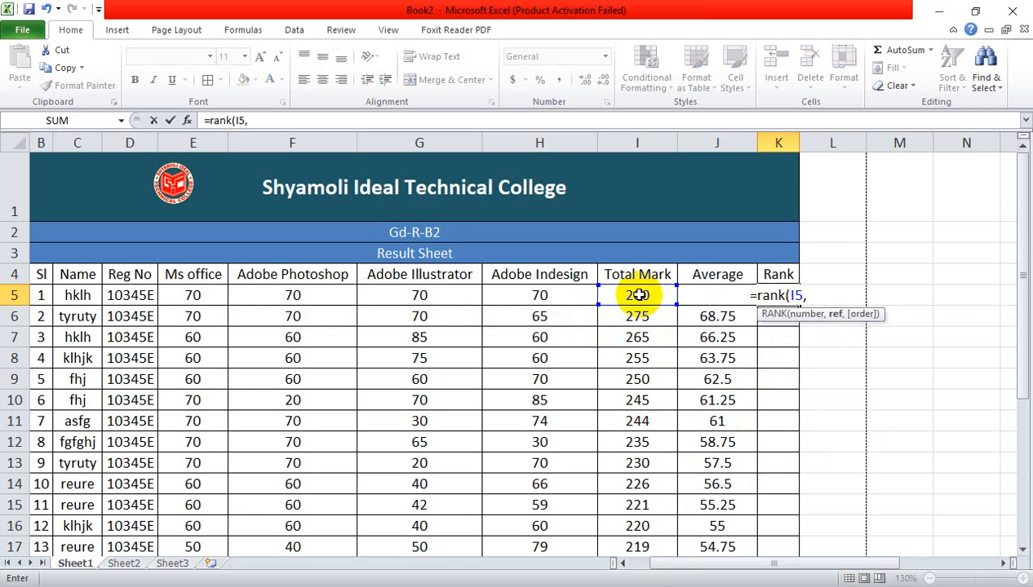
left_click_drag(637, 295, 633, 517)
scroll(730, 438, "up", 4)
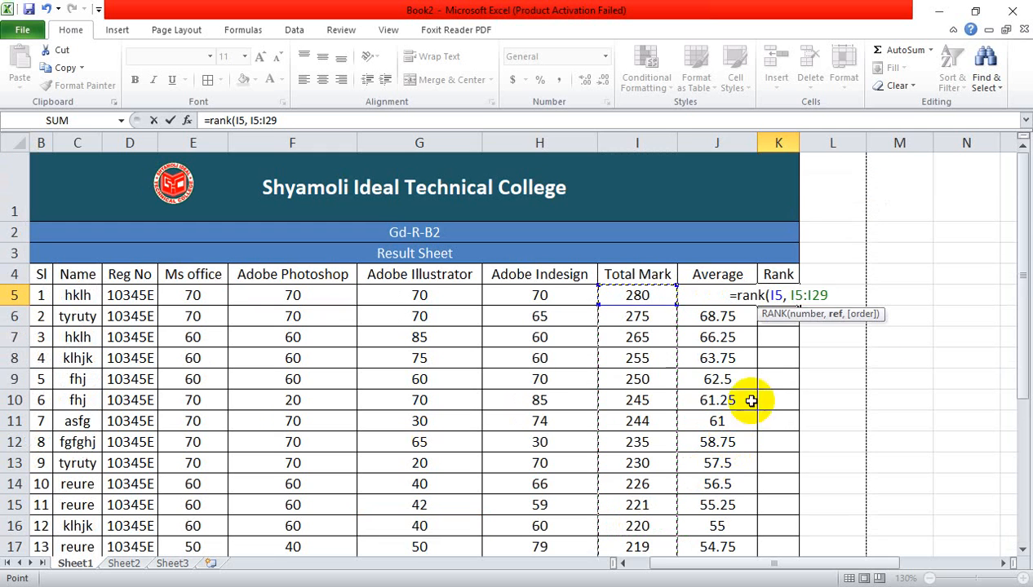
type(")")
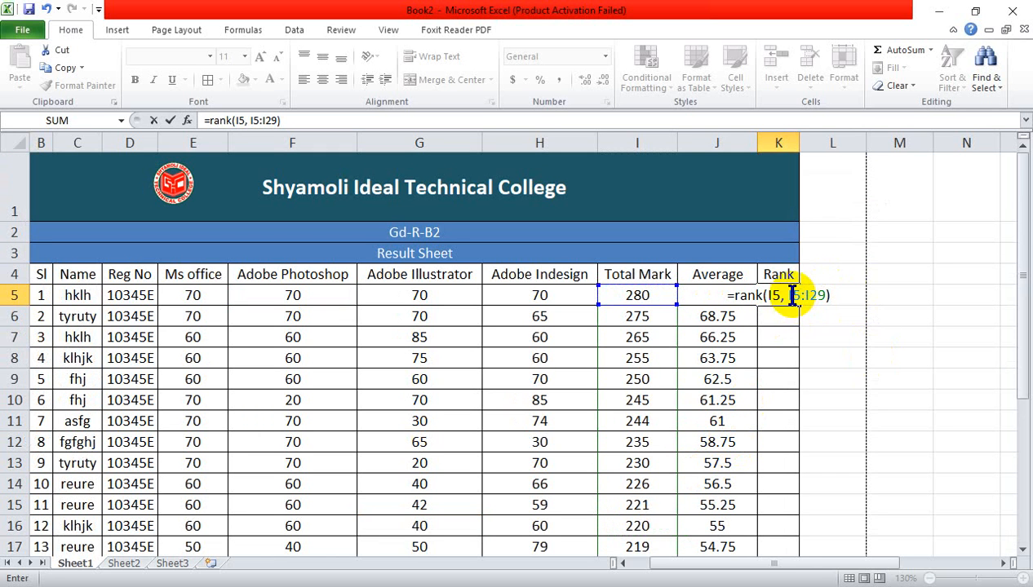
Make the reference range in K5's RANK formula absolute as $I$5:$I$29 and commit the formula.
left_click(791, 295)
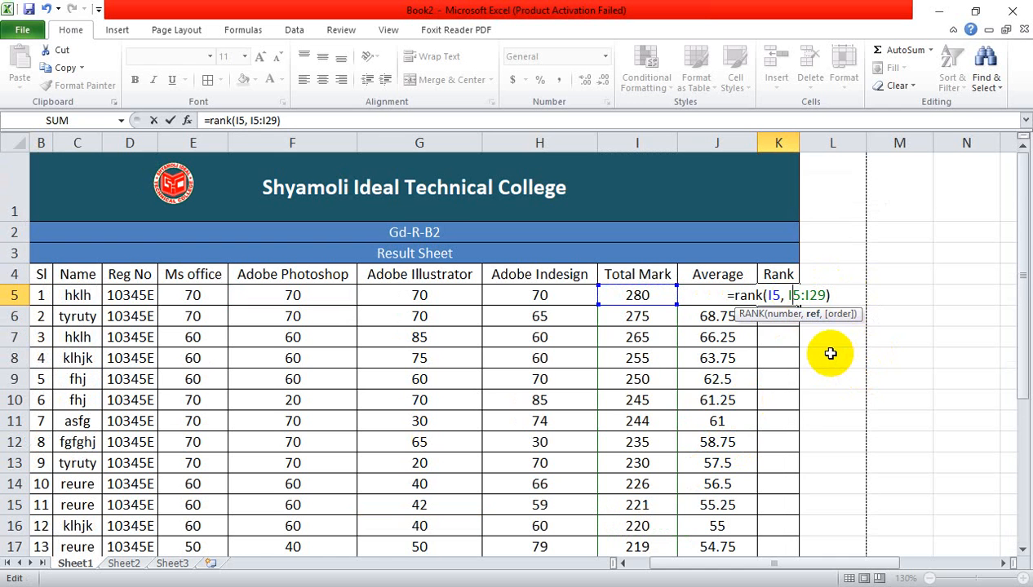
key("F4")
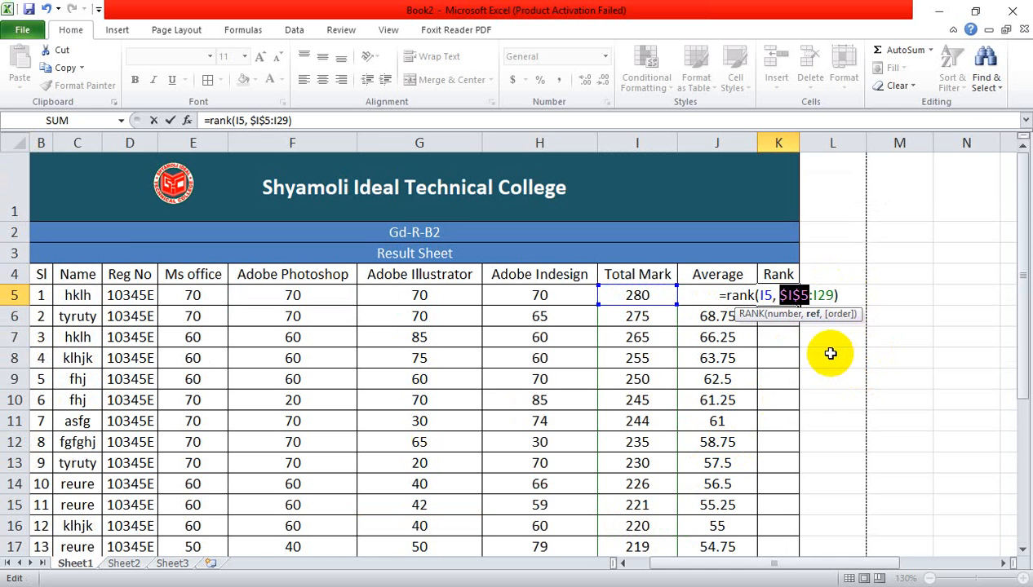
left_click(821, 298)
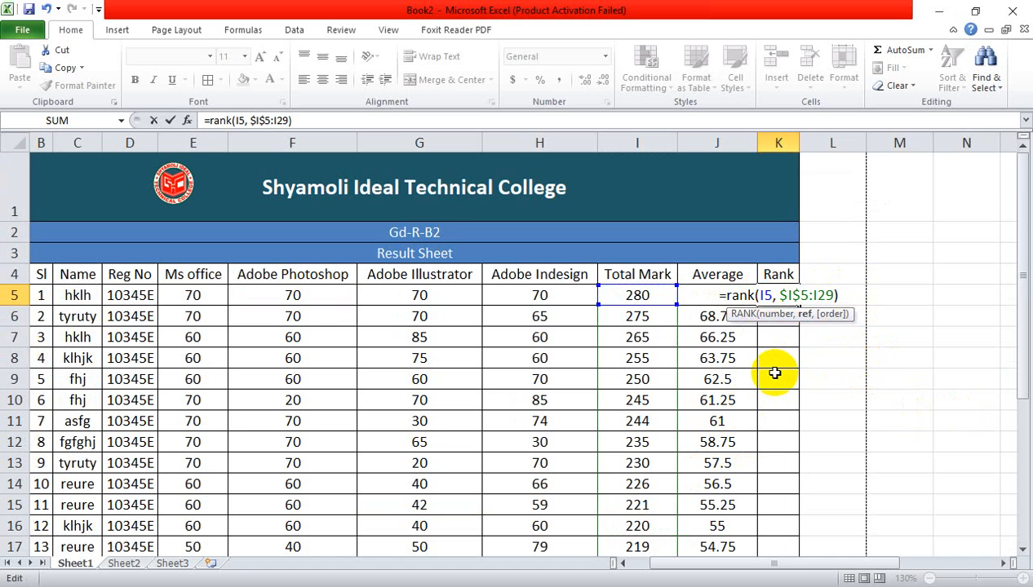
key("F4")
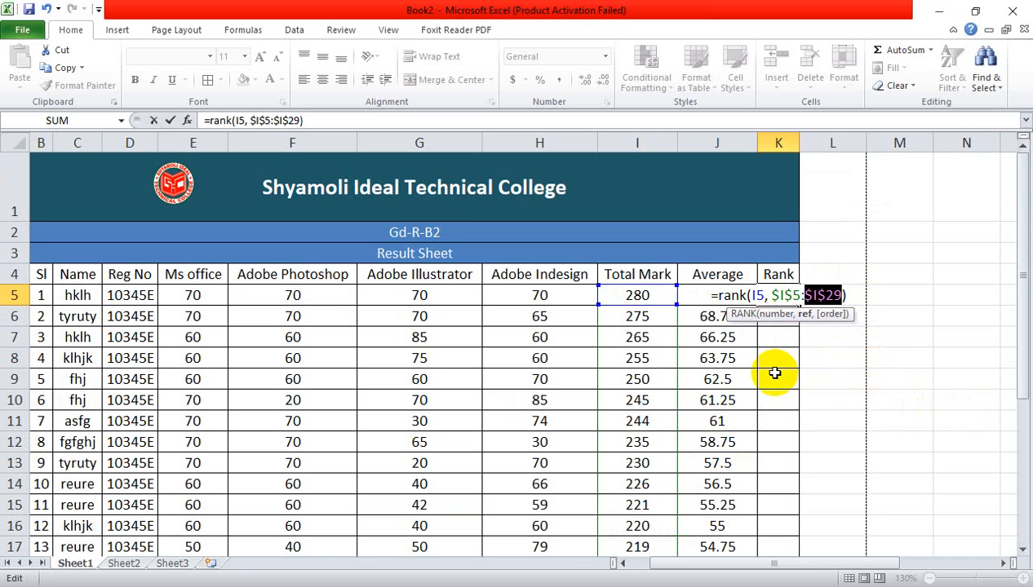
key("Return")
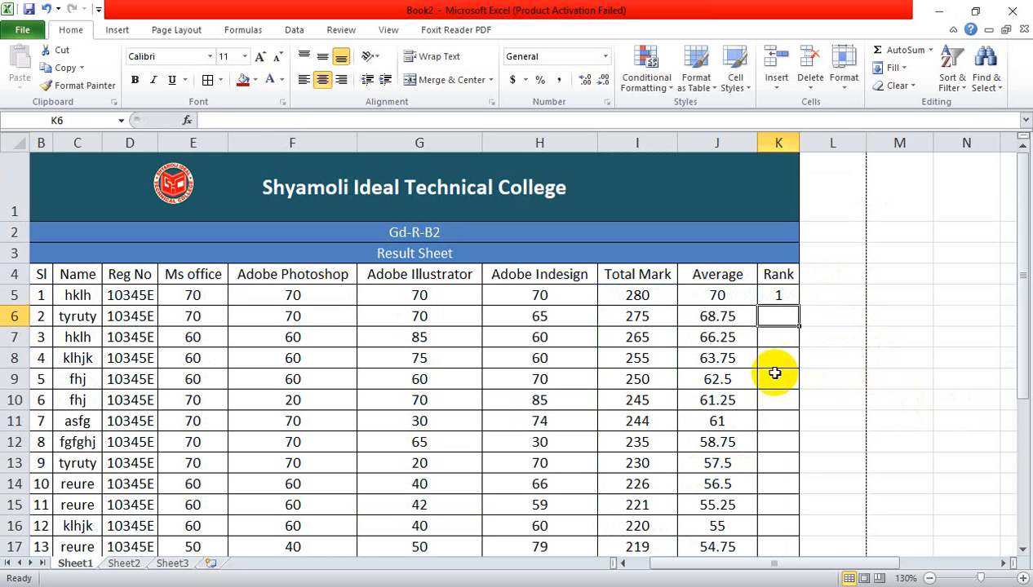
Fill the RANK formula from K5 down the Rank column through K29.
left_click(773, 295)
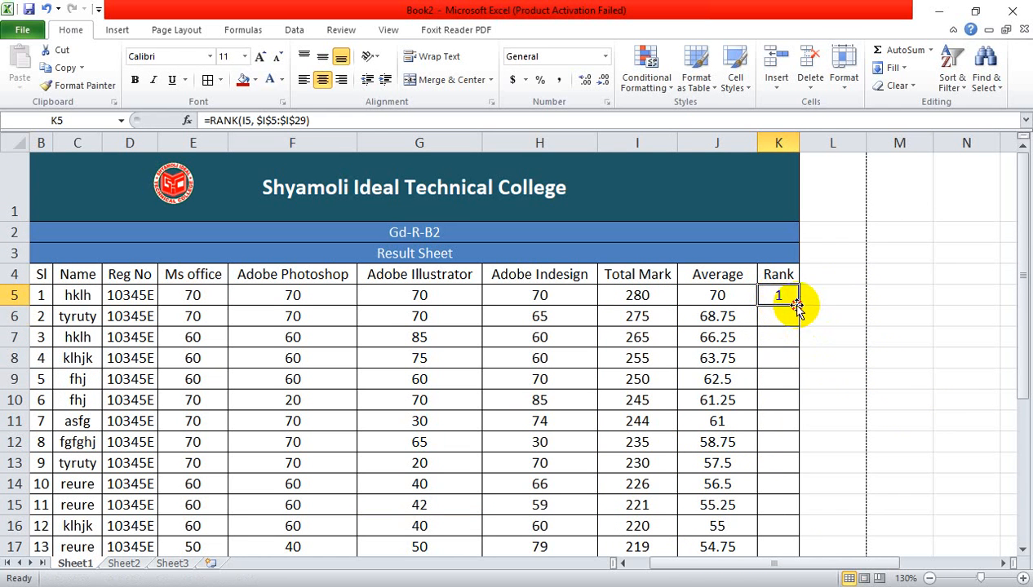
double_click(797, 305)
scroll(796, 415, "down", 4)
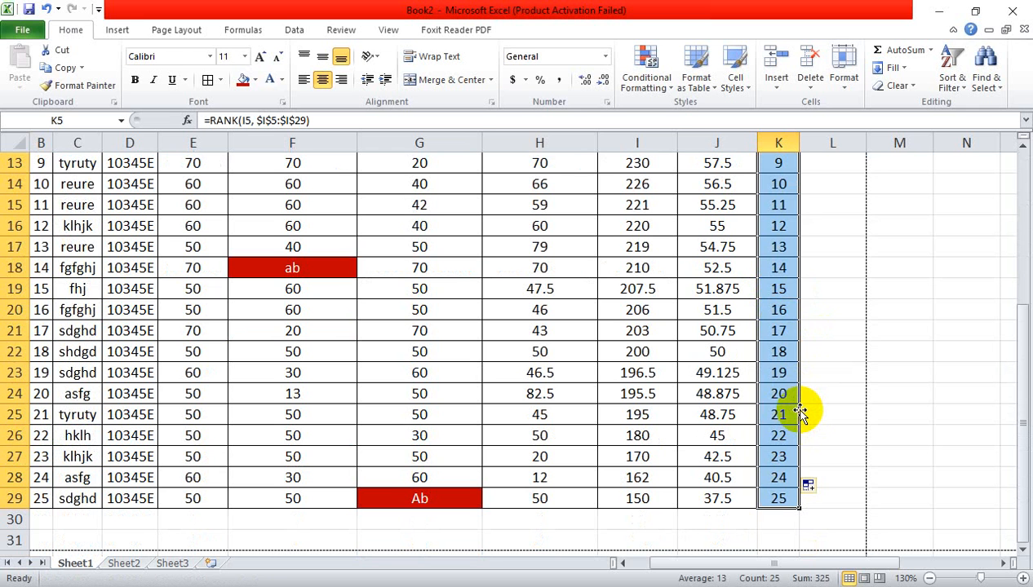
scroll(793, 408, "up", 4)
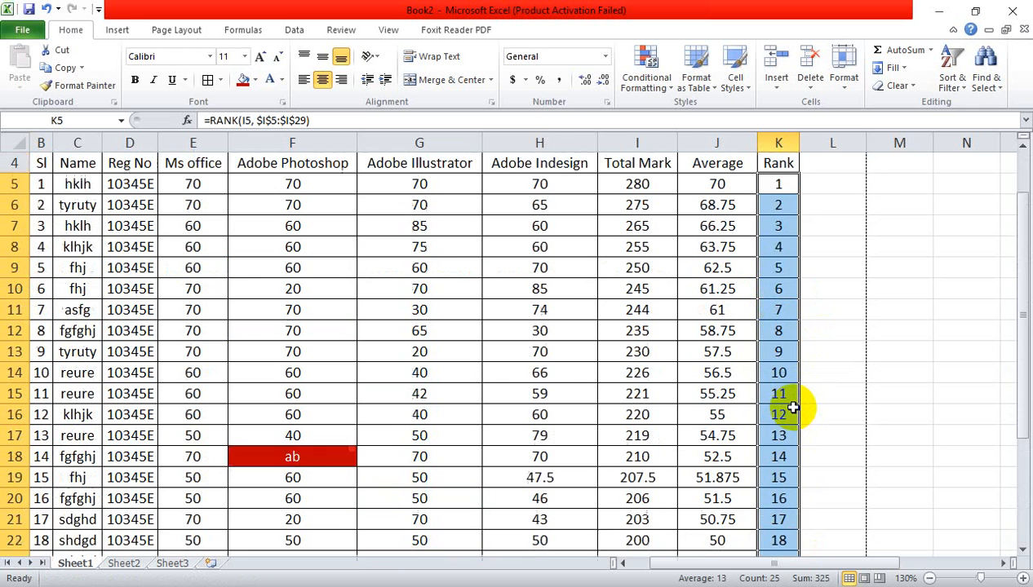
scroll(793, 406, "down", 3, "ctrl")
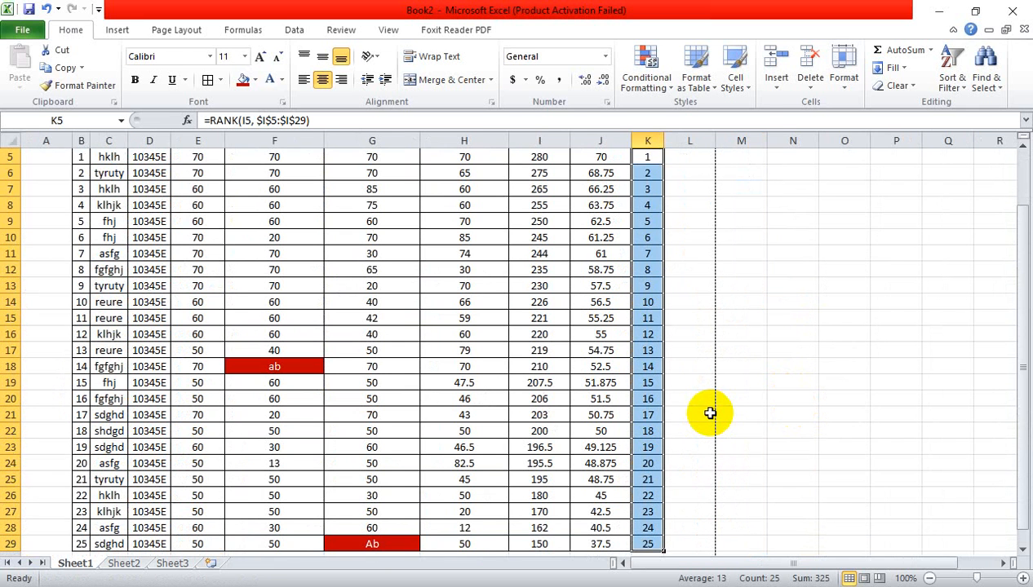
scroll(710, 414, "up", 1)
scroll(710, 414, "down", 1, "ctrl")
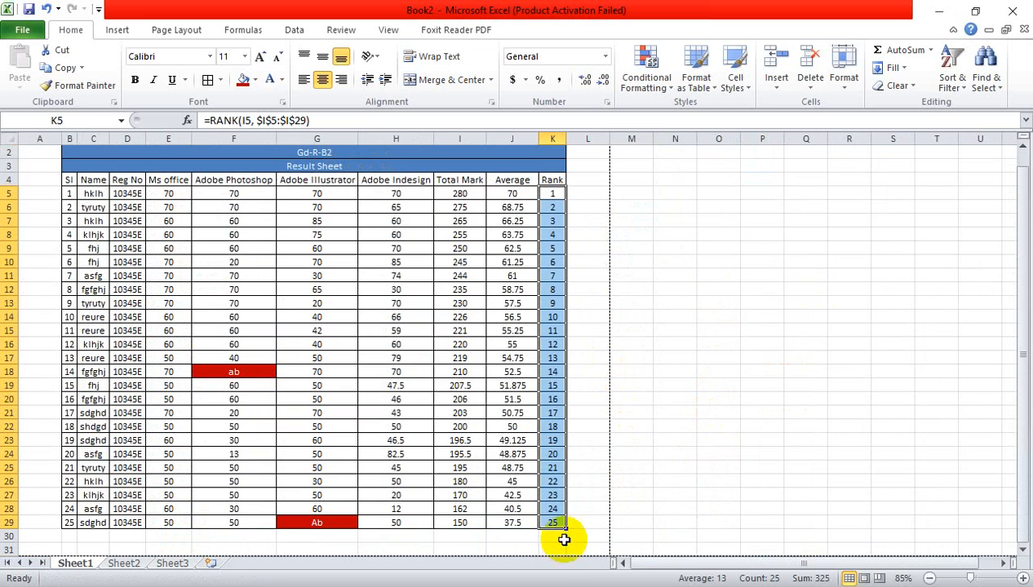
left_click(664, 427)
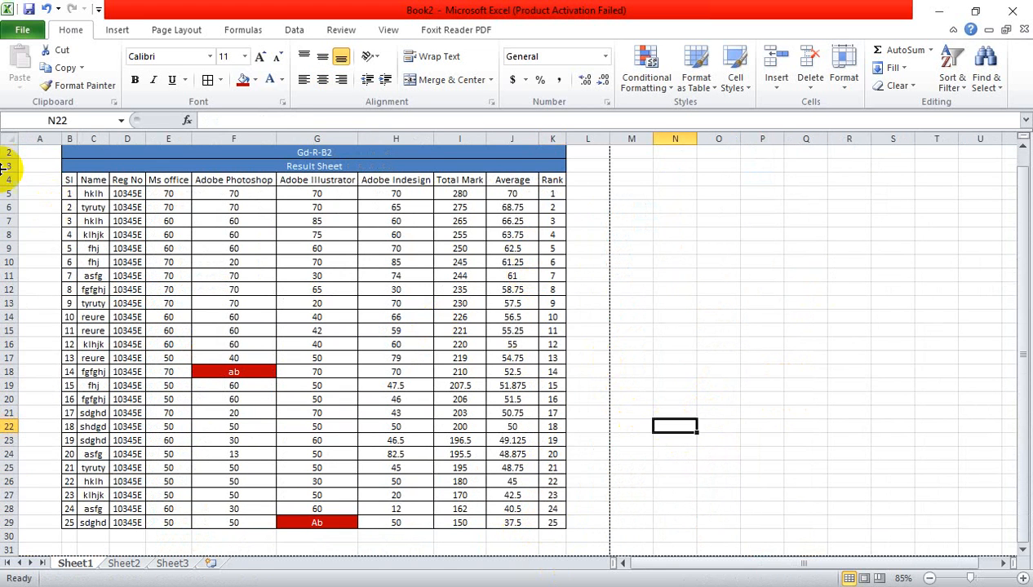
Custom sort the student table from Name through Rank by Rank values, Largest to Smallest, keeping the Sl column out.
left_click(88, 193)
left_click_drag(124, 236, 547, 520)
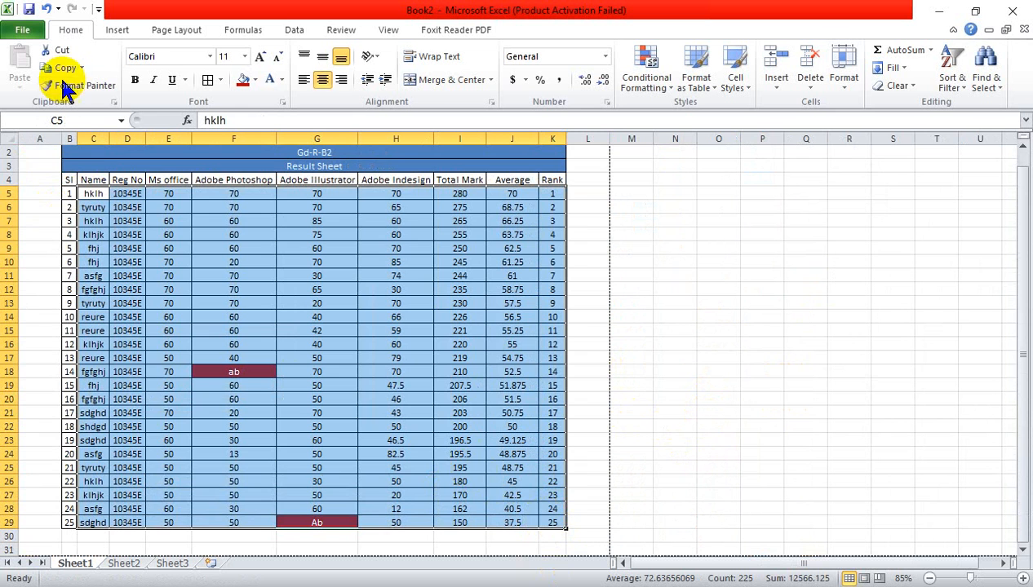
left_click_drag(90, 179, 550, 520)
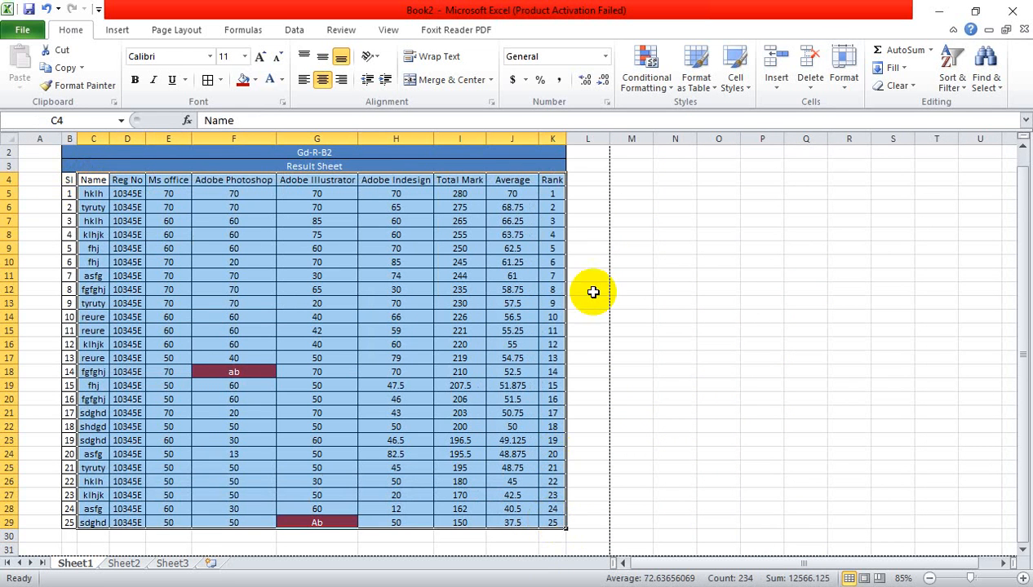
left_click(949, 81)
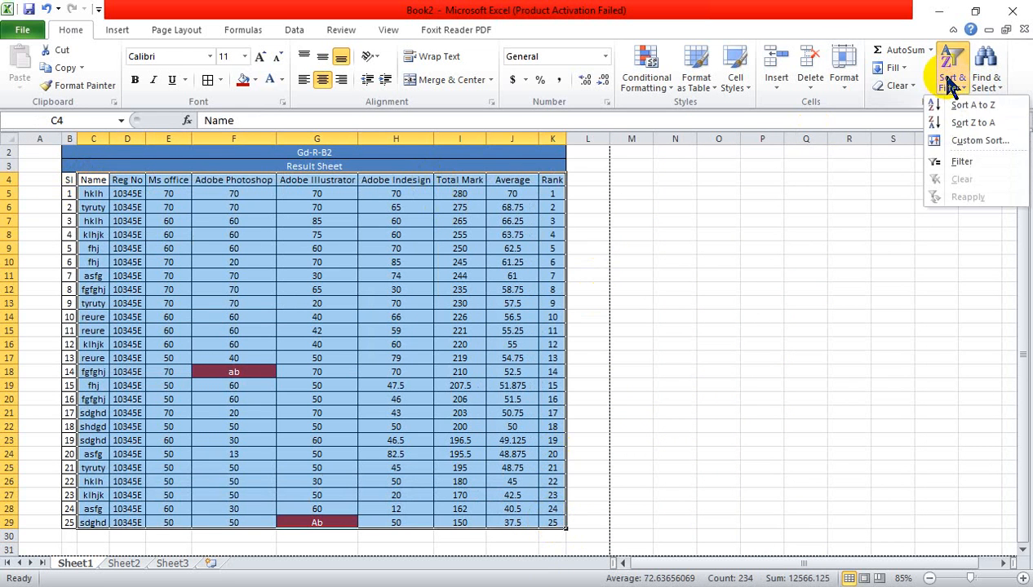
left_click(975, 140)
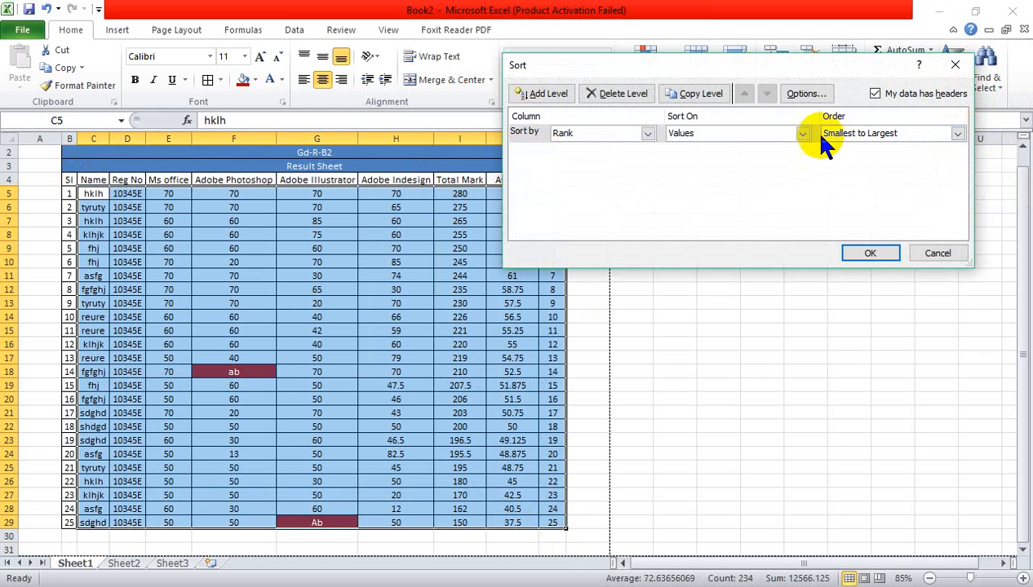
left_click(647, 133)
left_click(589, 233)
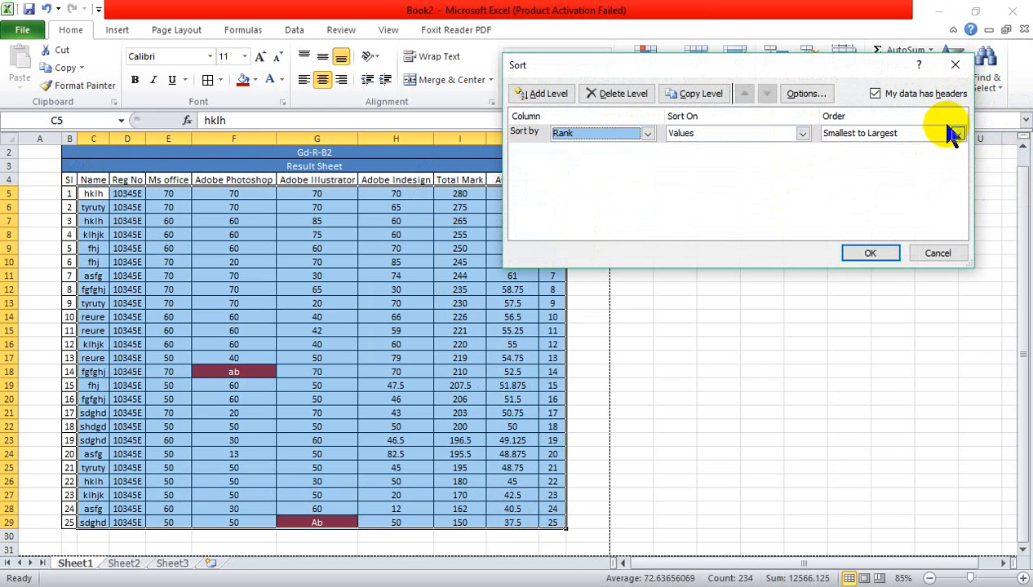
left_click(952, 134)
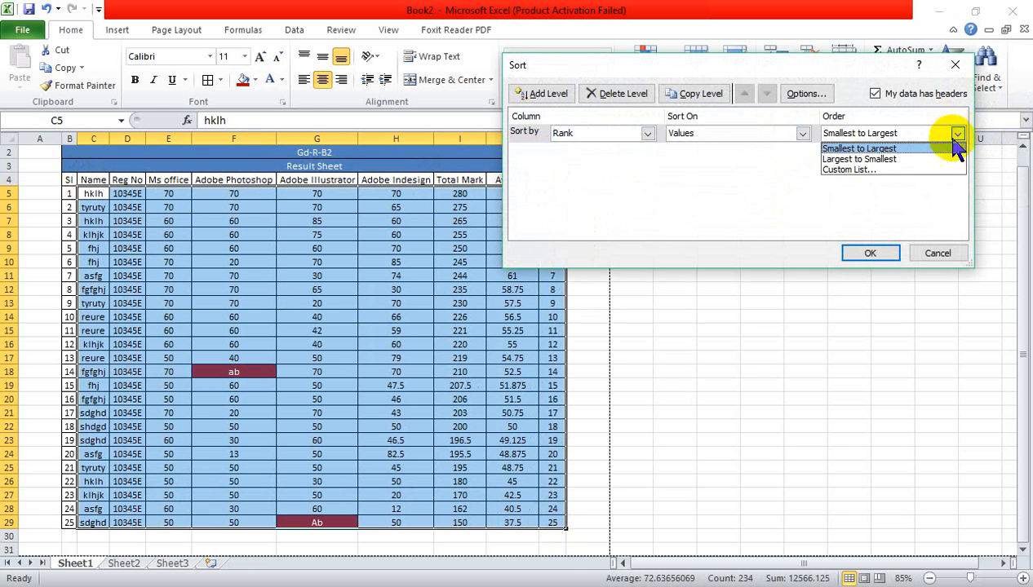
left_click(881, 160)
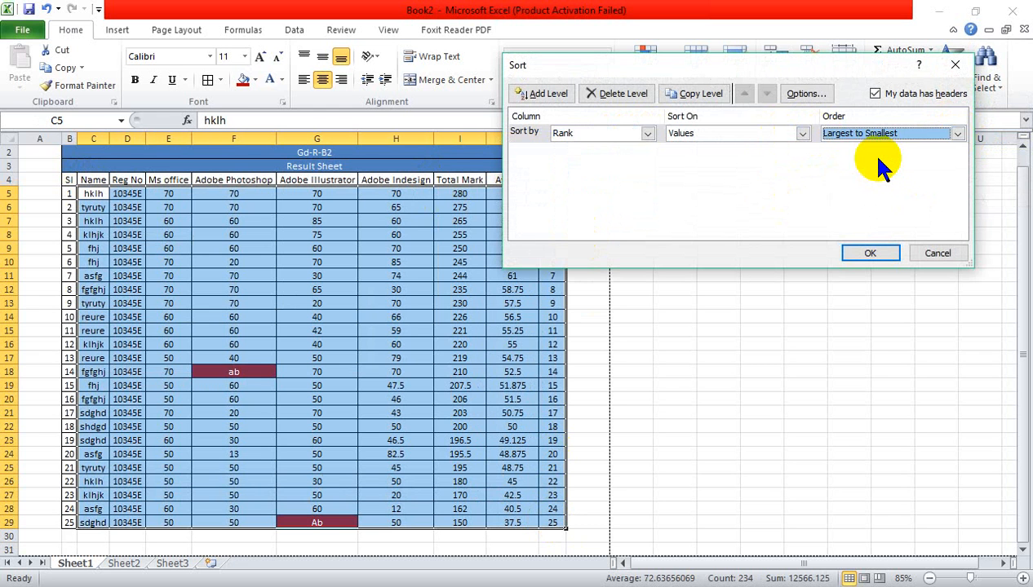
left_click(852, 254)
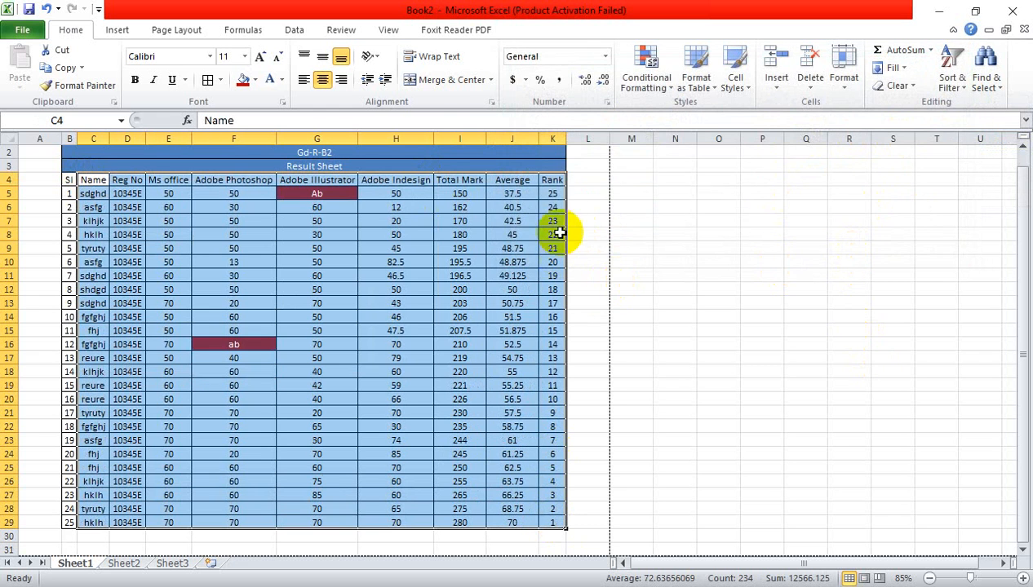
left_click(555, 210)
left_click(551, 198)
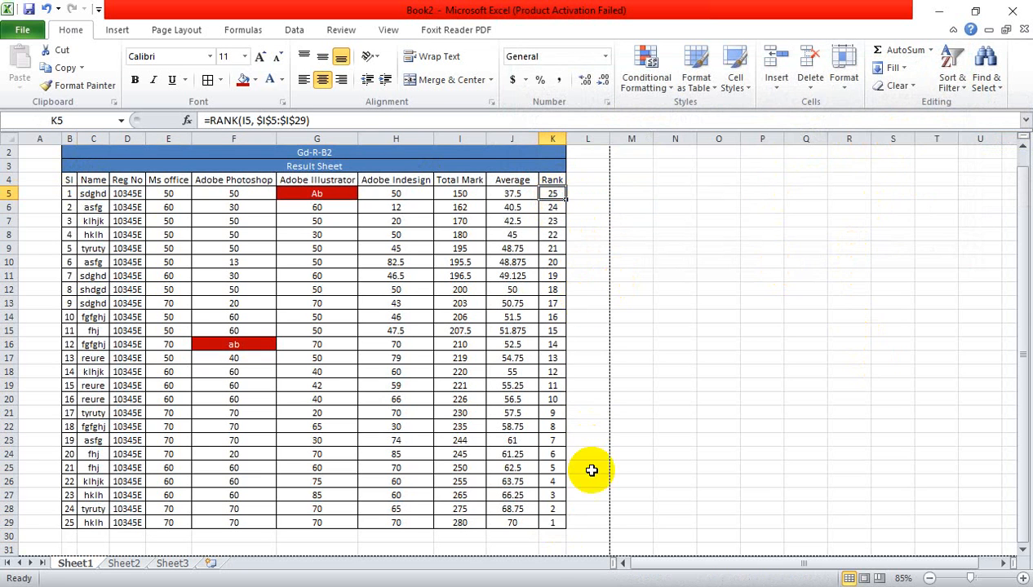
left_click(552, 525)
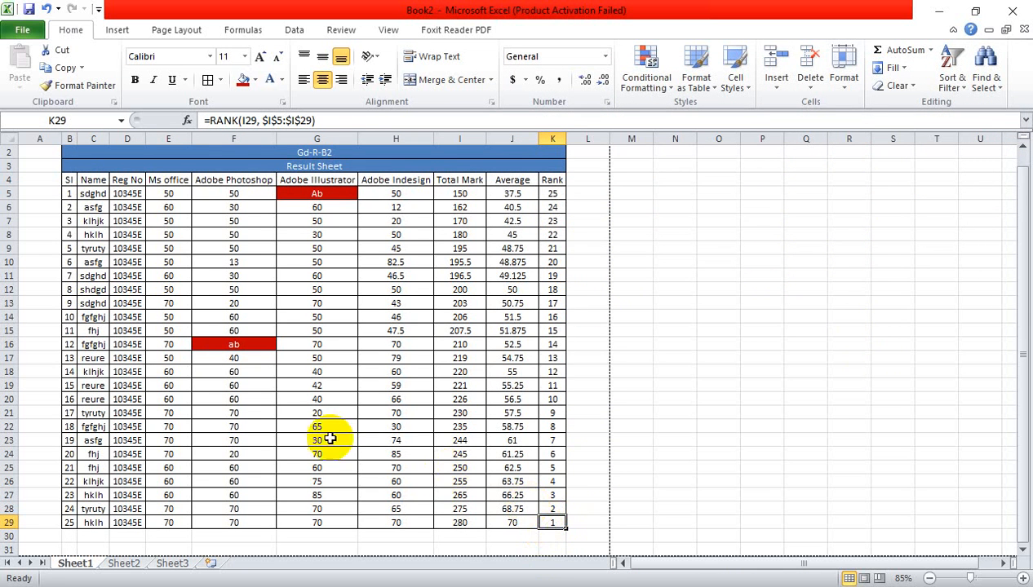
Sort the student rows C5:K29 by Rank values, Smallest to Largest.
left_click_drag(89, 194, 549, 520)
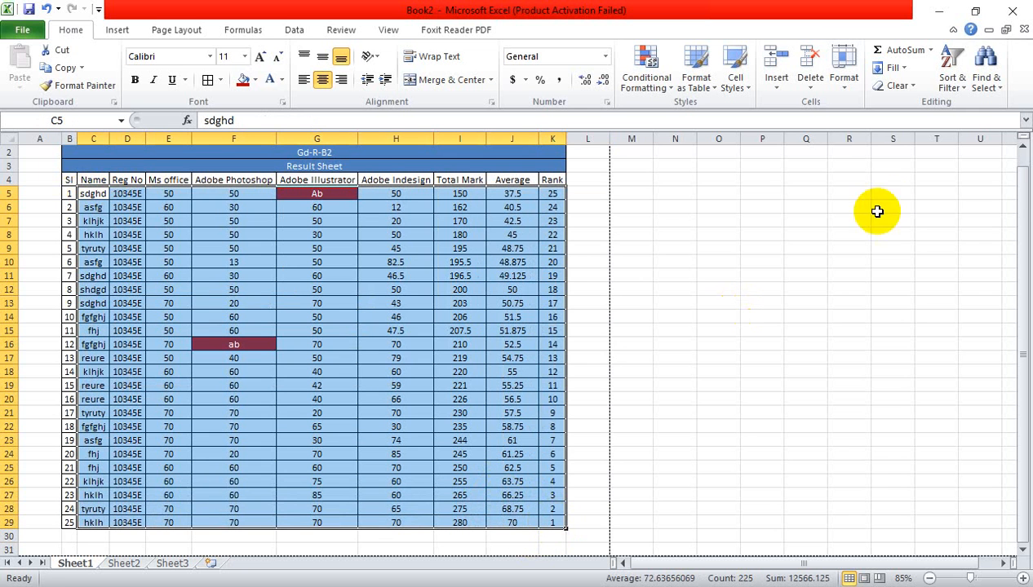
left_click(961, 86)
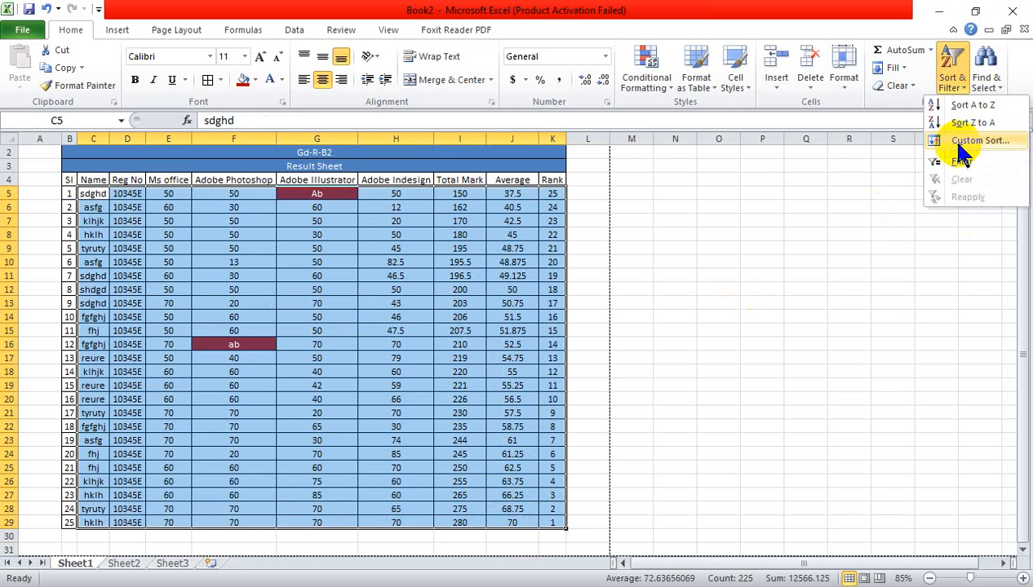
left_click(949, 142)
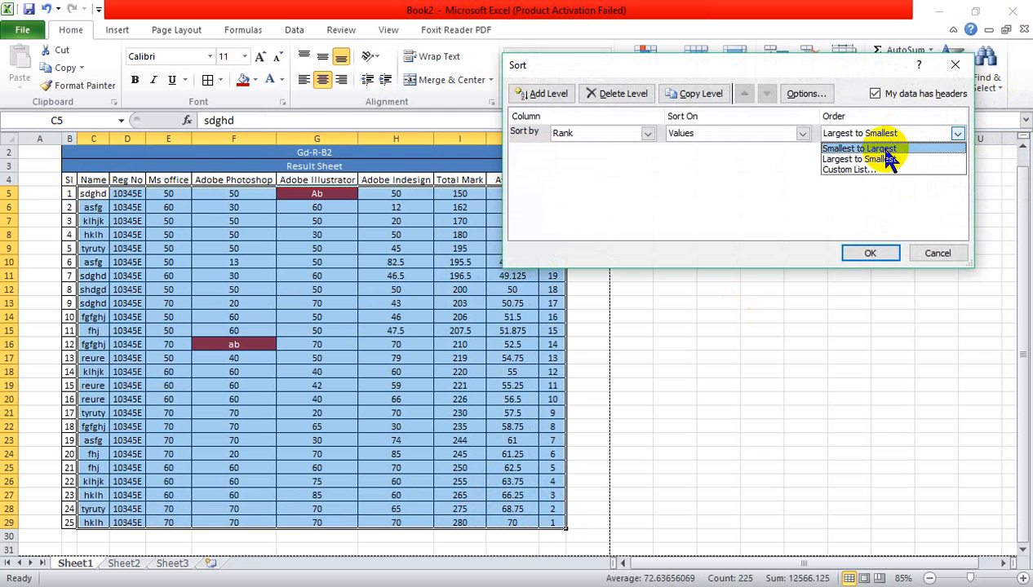
left_click(886, 150)
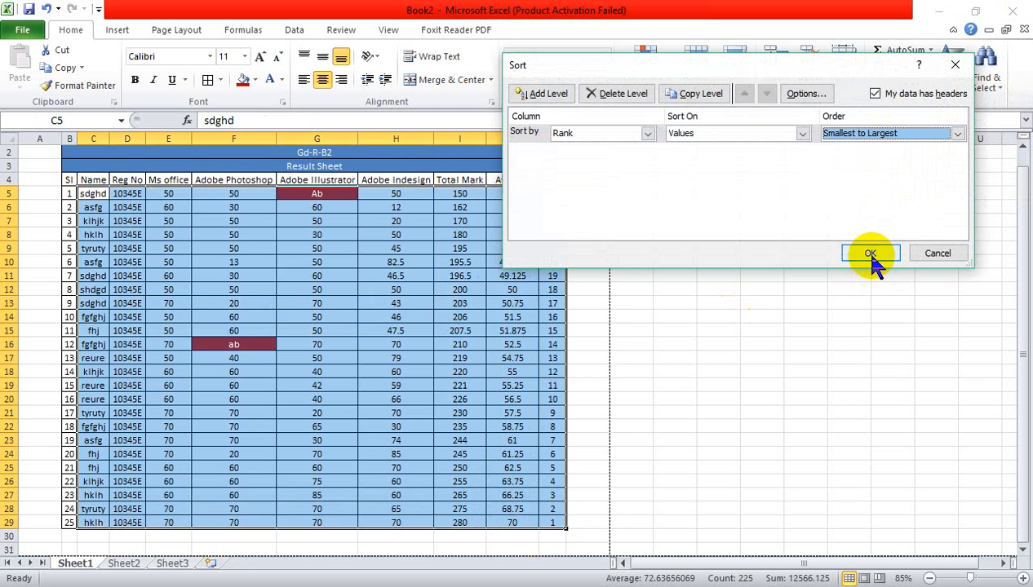
left_click(867, 252)
left_click(652, 356)
scroll(245, 298, "up", 1)
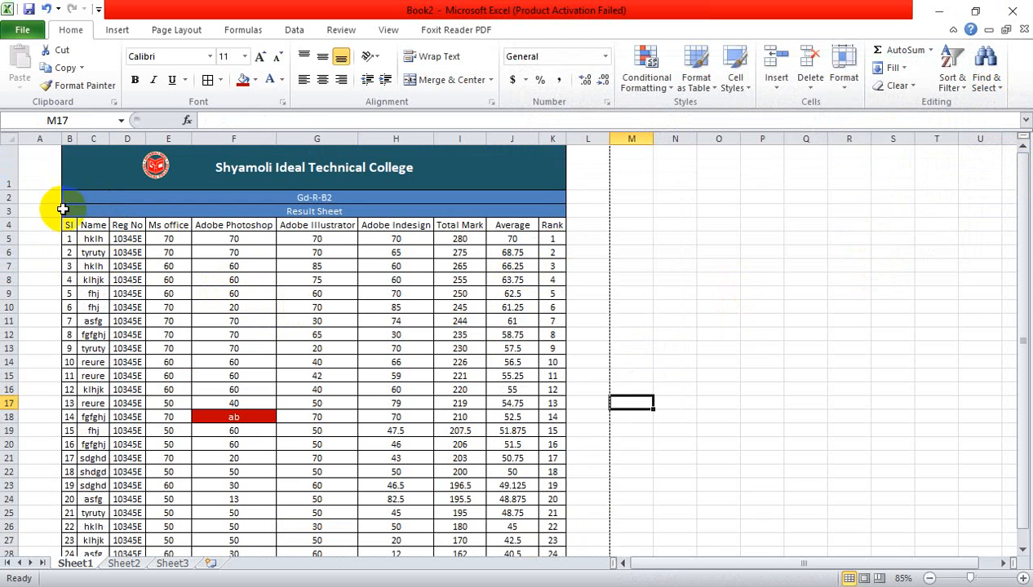
Delete the entire Sl column from the result sheet.
right_click(72, 137)
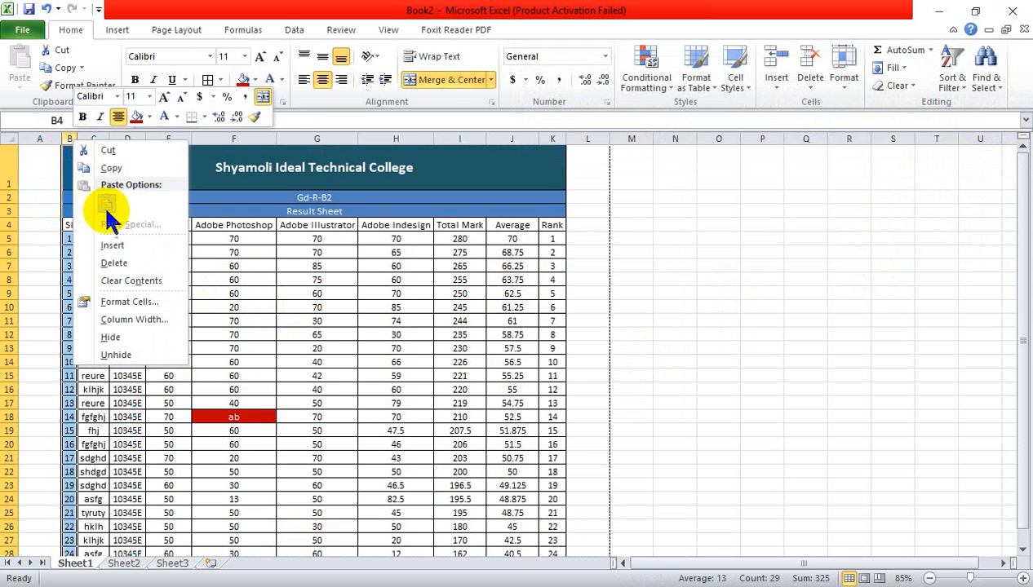
left_click(120, 259)
left_click(738, 459)
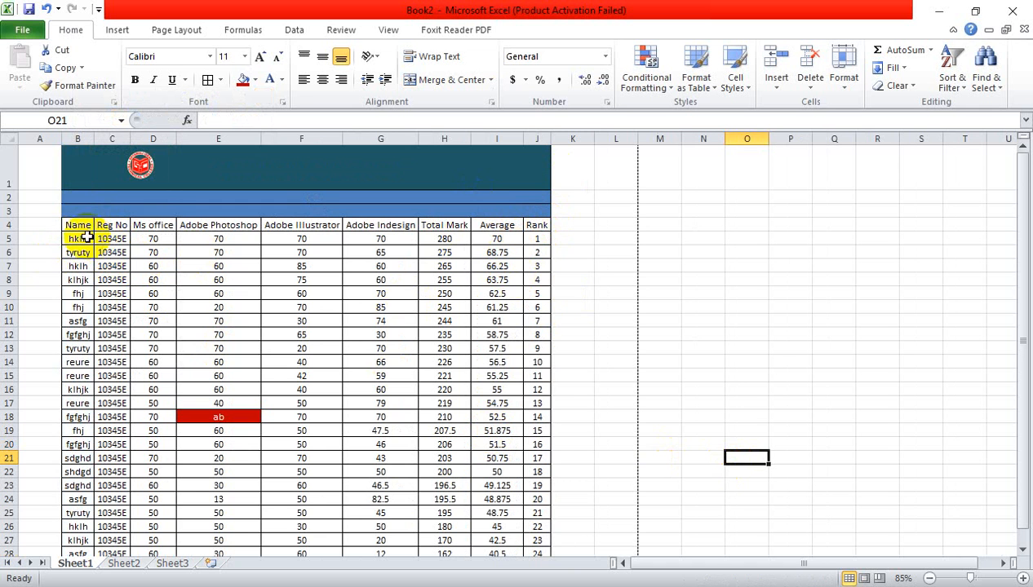
Custom sort the student table B4:J29 by Rank values, Largest to Smallest.
left_click_drag(76, 237, 537, 516)
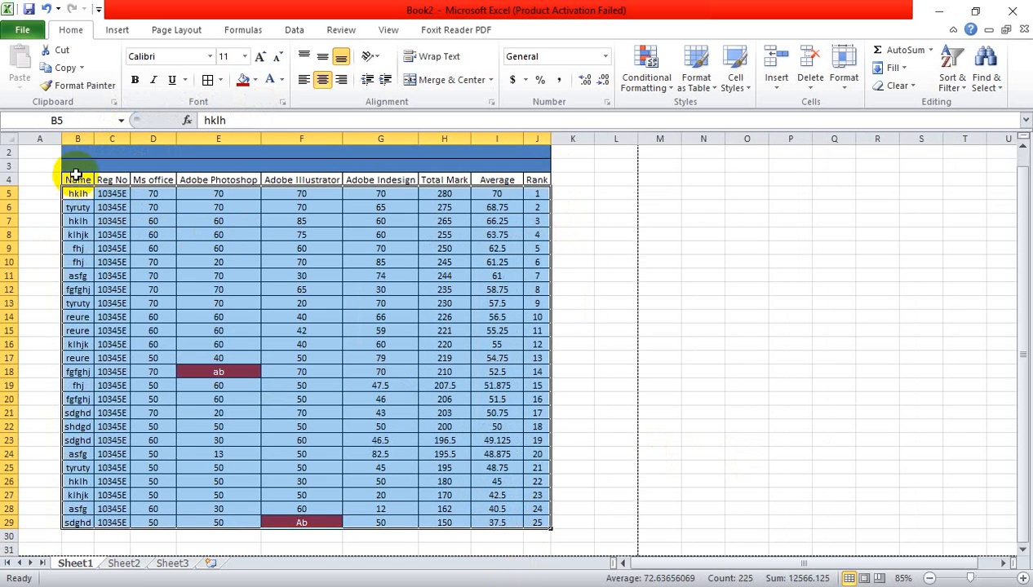
left_click_drag(76, 174, 544, 525)
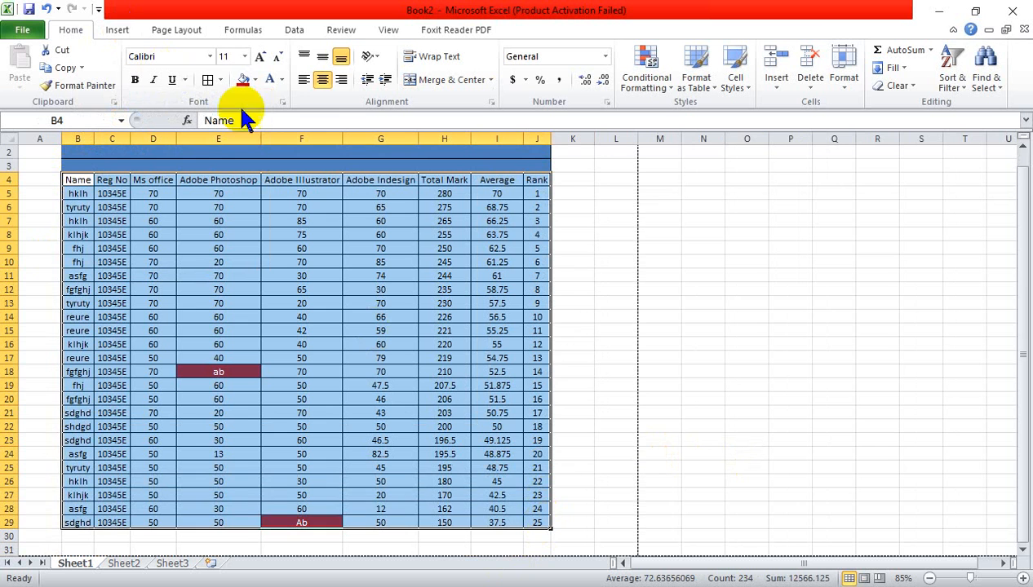
left_click(952, 81)
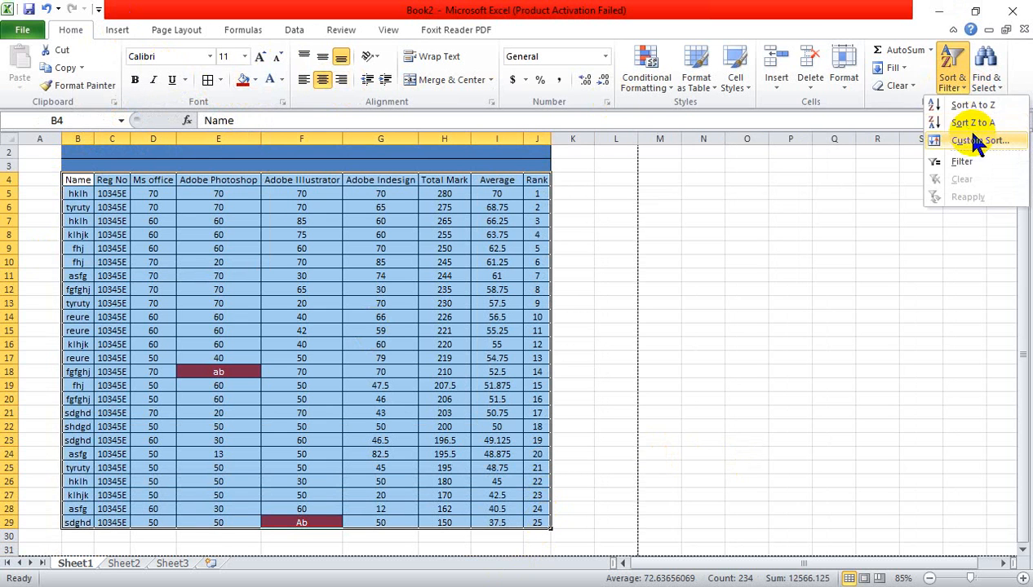
left_click(957, 138)
left_click(957, 133)
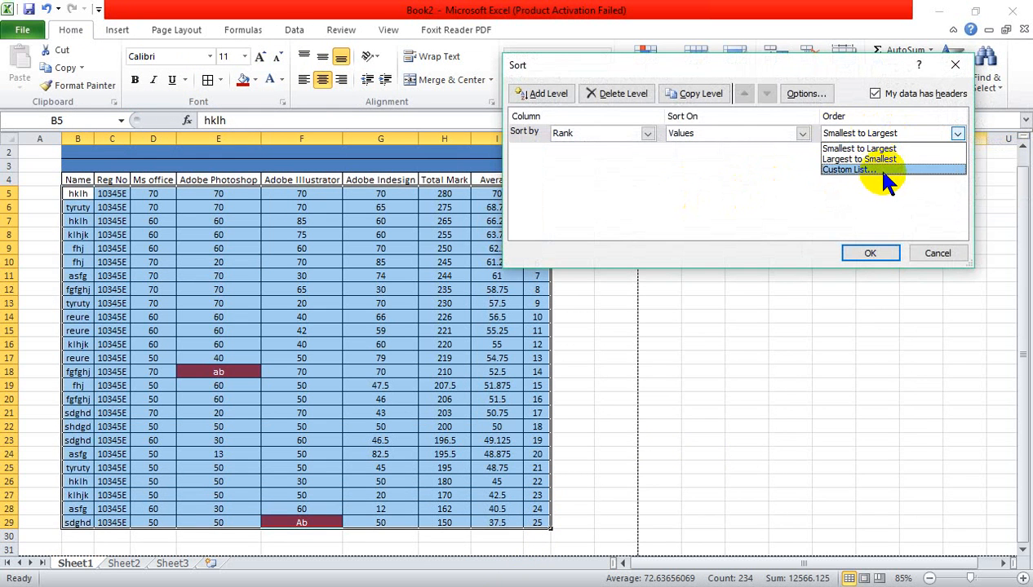
left_click(864, 159)
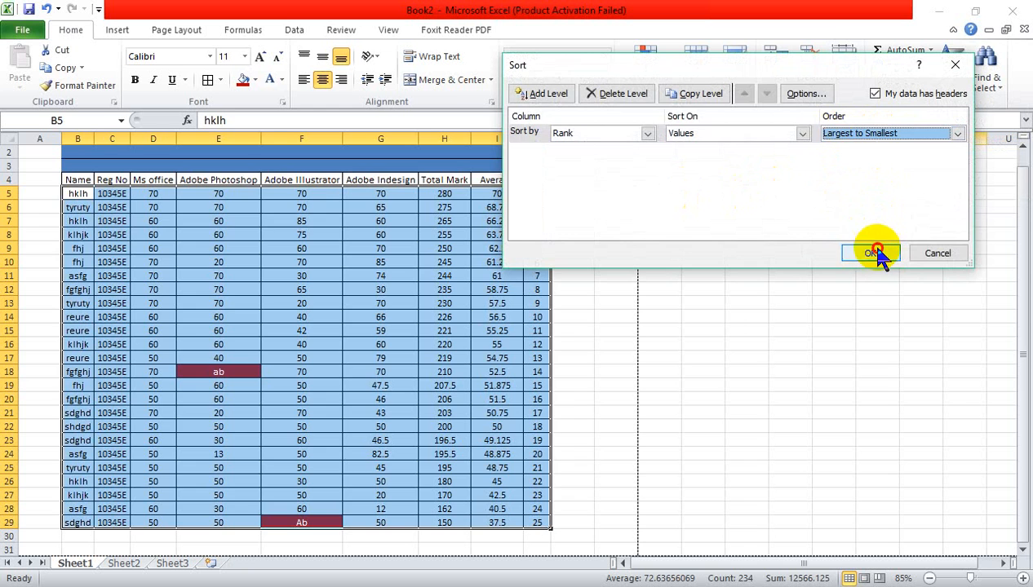
left_click(870, 253)
left_click(694, 385)
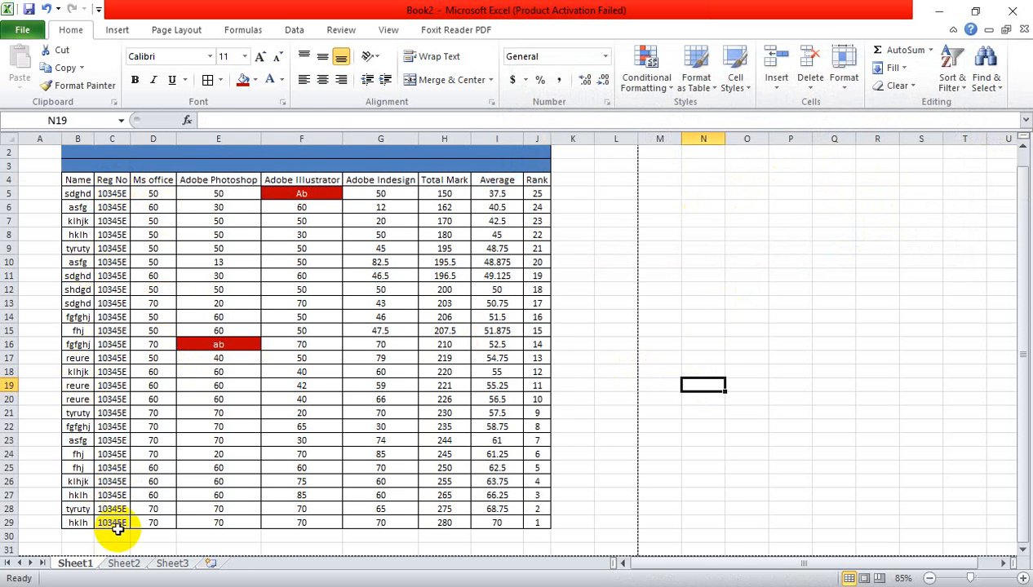
left_click_drag(78, 523, 532, 520)
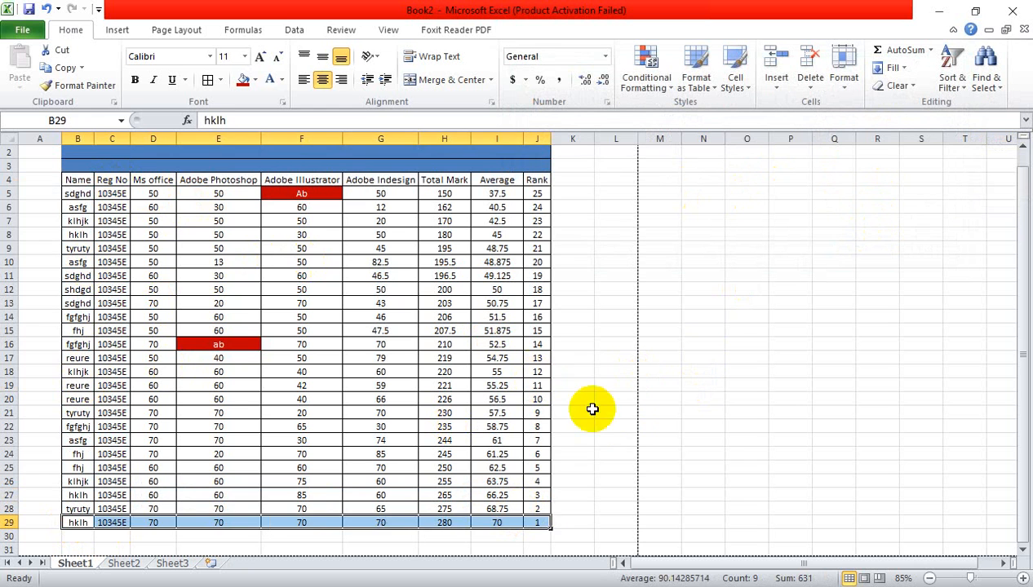
left_click(613, 425)
Sort the student table from Name through Rank by Rank values in Smallest to Largest order.
left_click_drag(64, 181, 535, 520)
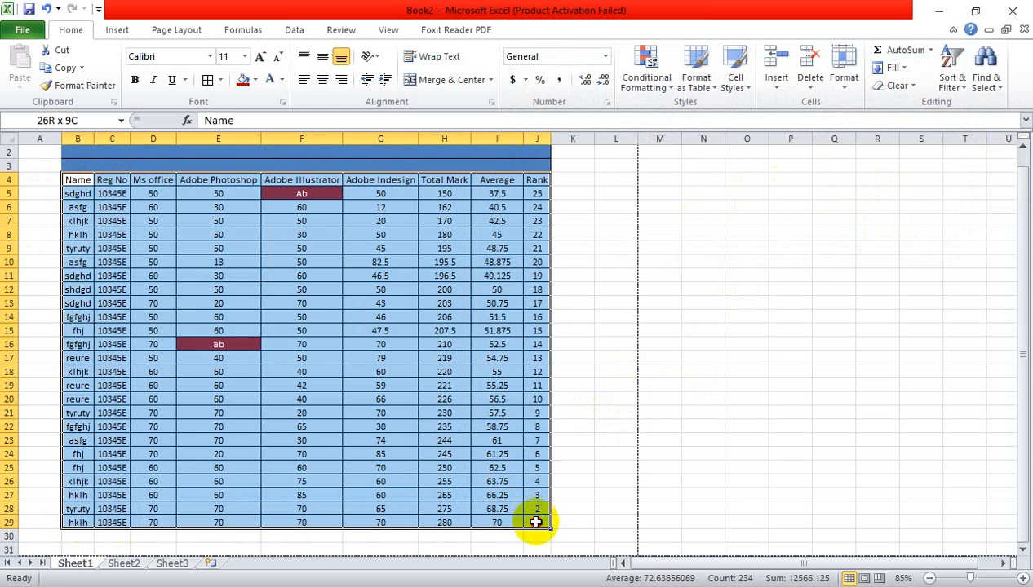
scroll(640, 396, "up", 1)
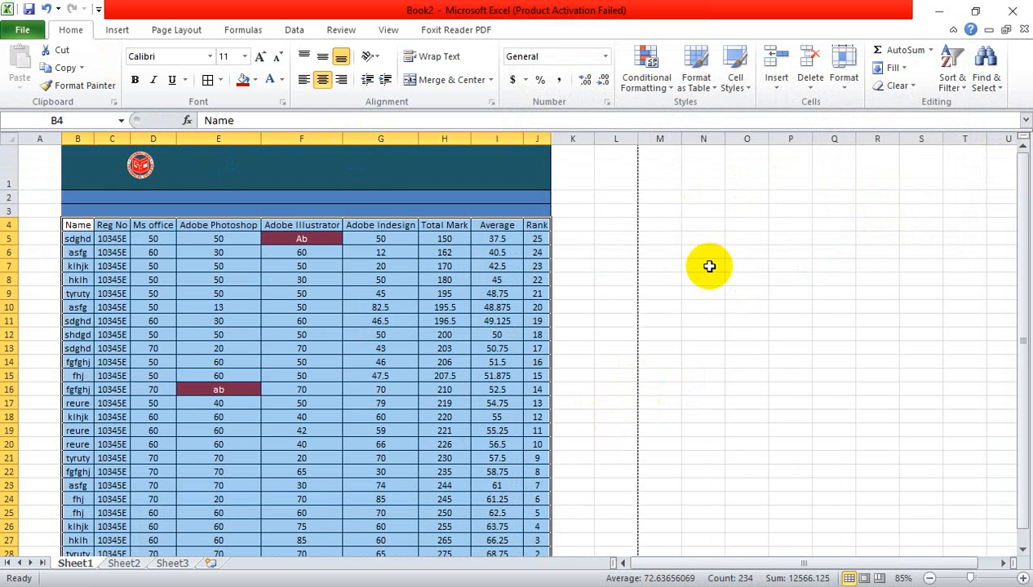
left_click(949, 75)
left_click(969, 142)
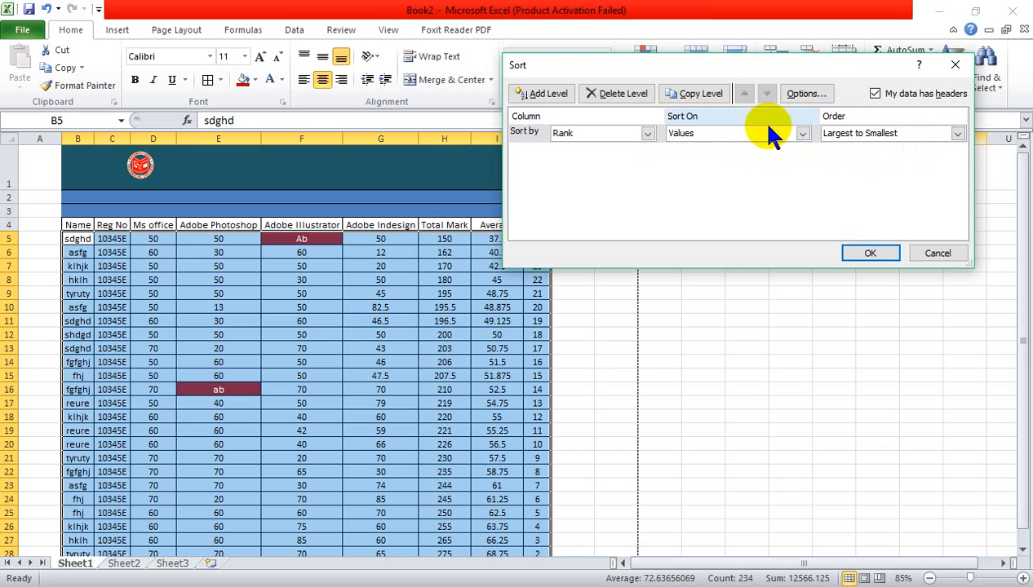
left_click(958, 134)
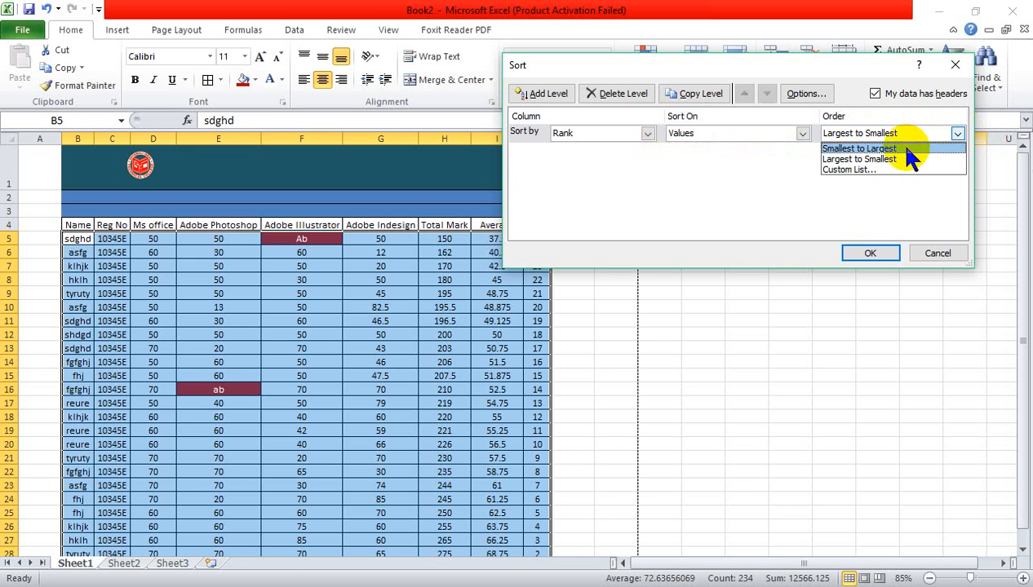
left_click(897, 145)
left_click(887, 254)
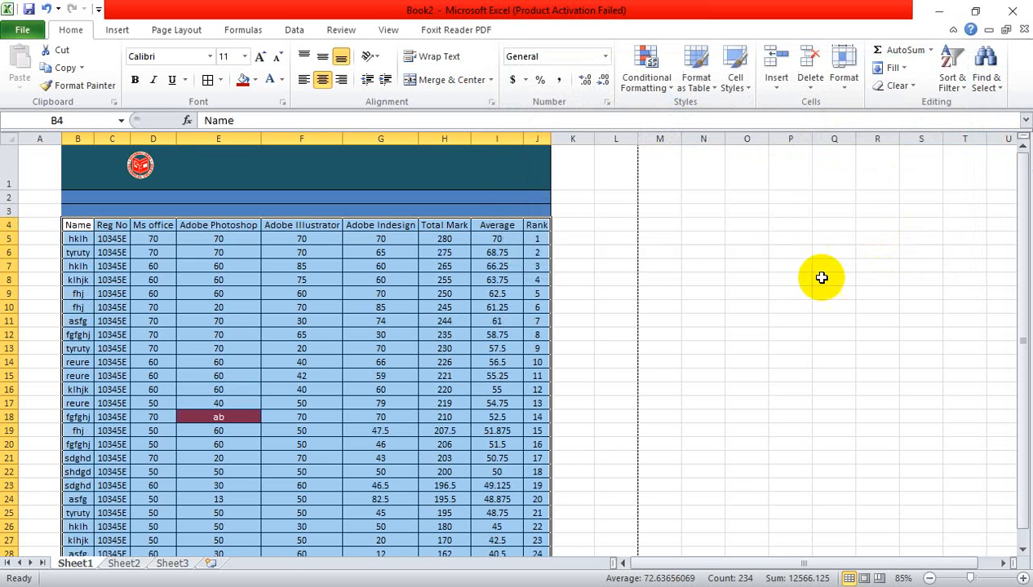
left_click(653, 361)
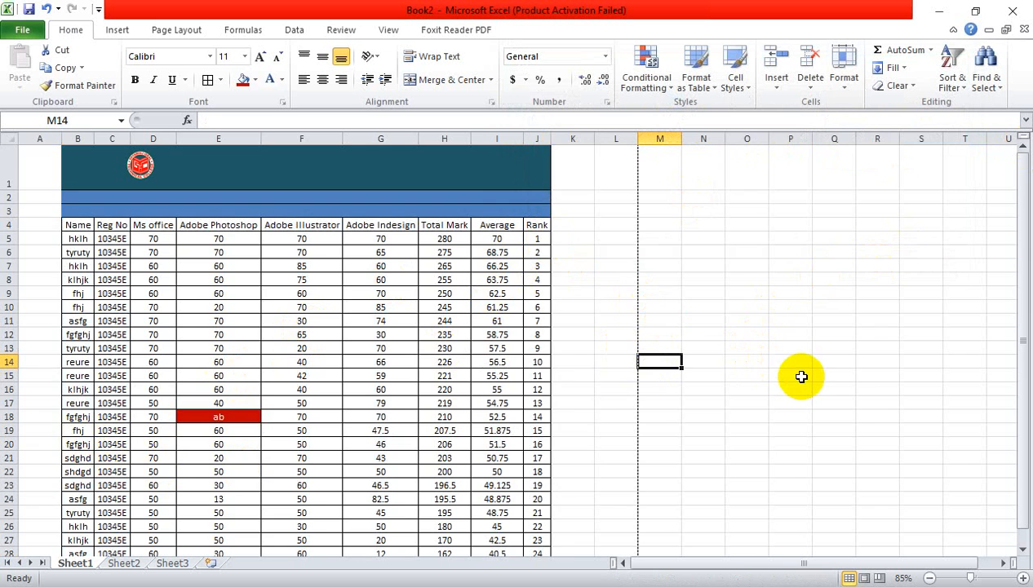
scroll(801, 376, "up", 5)
scroll(466, 330, "up", 2)
left_click(403, 335)
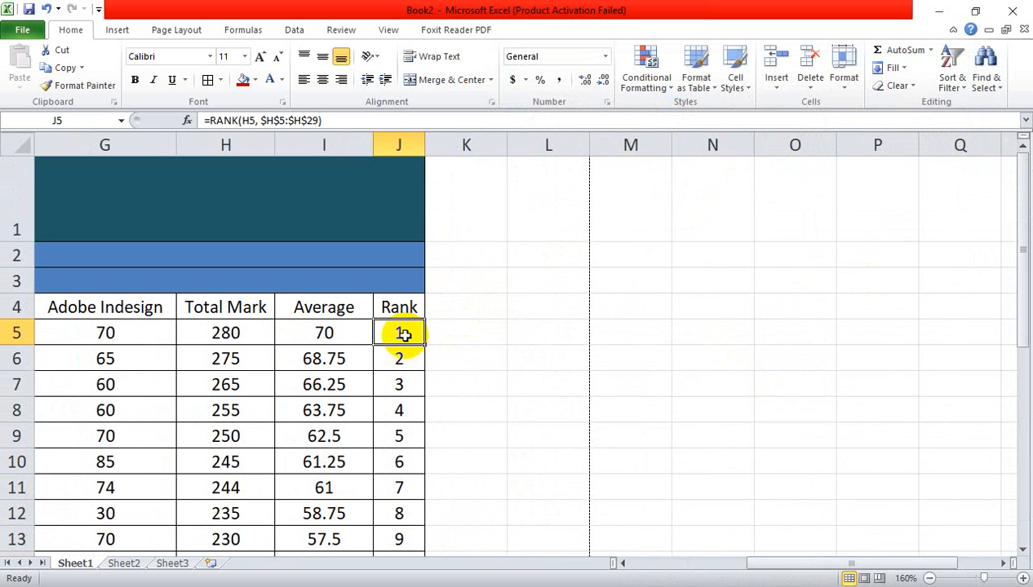
key("Delete")
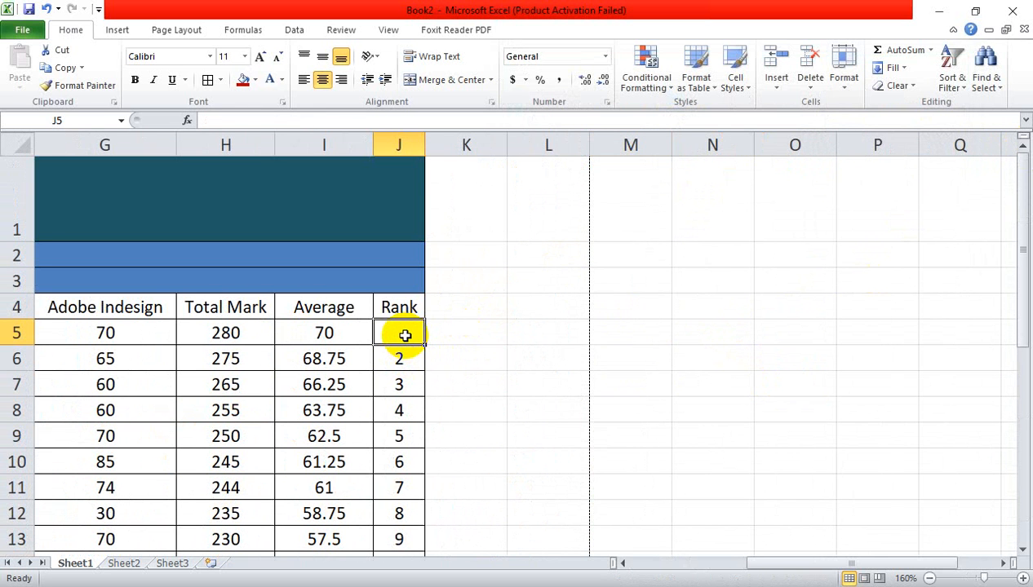
key("ctrl+z")
left_click(463, 356)
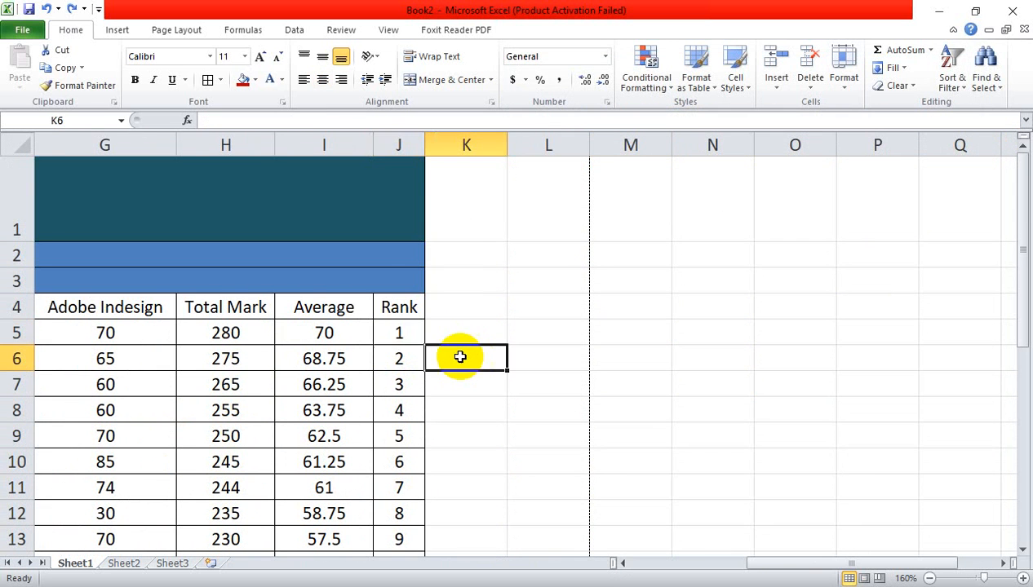
Try to clear the contents of the entire column J.
left_click(392, 145)
key("Delete")
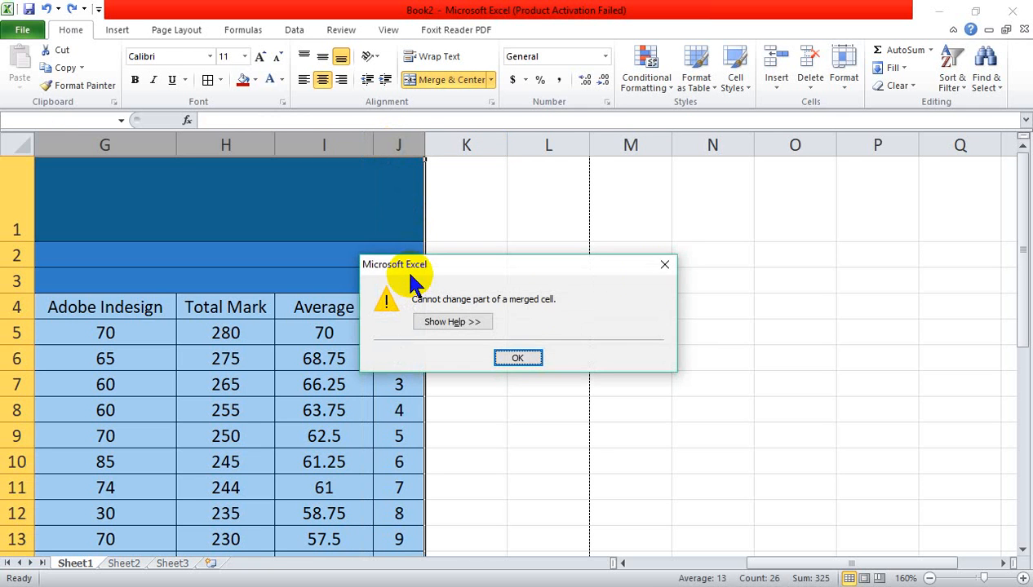
left_click(665, 264)
left_click(628, 359)
Clear the RANK formulas from J5 down through J29, keeping the Rank header.
left_click_drag(399, 332, 410, 503)
key("Delete")
scroll(410, 504, "up", 5)
left_click(548, 357)
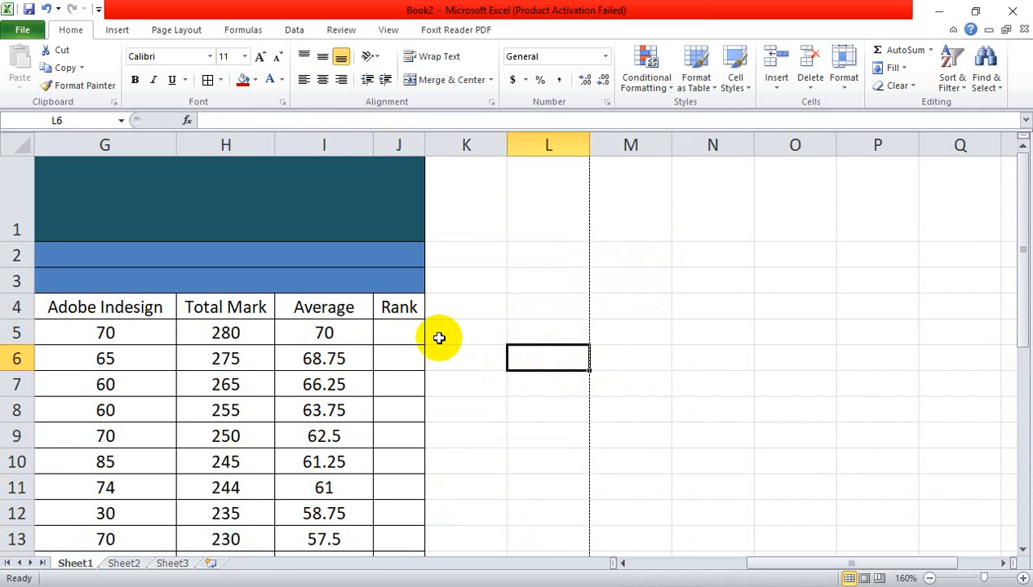
left_click(398, 333)
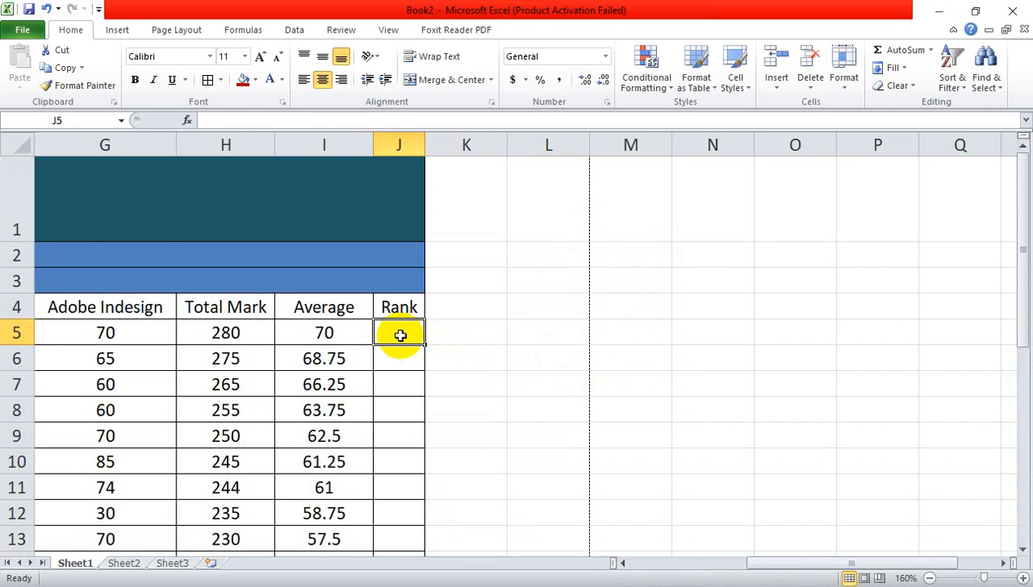
type("=")
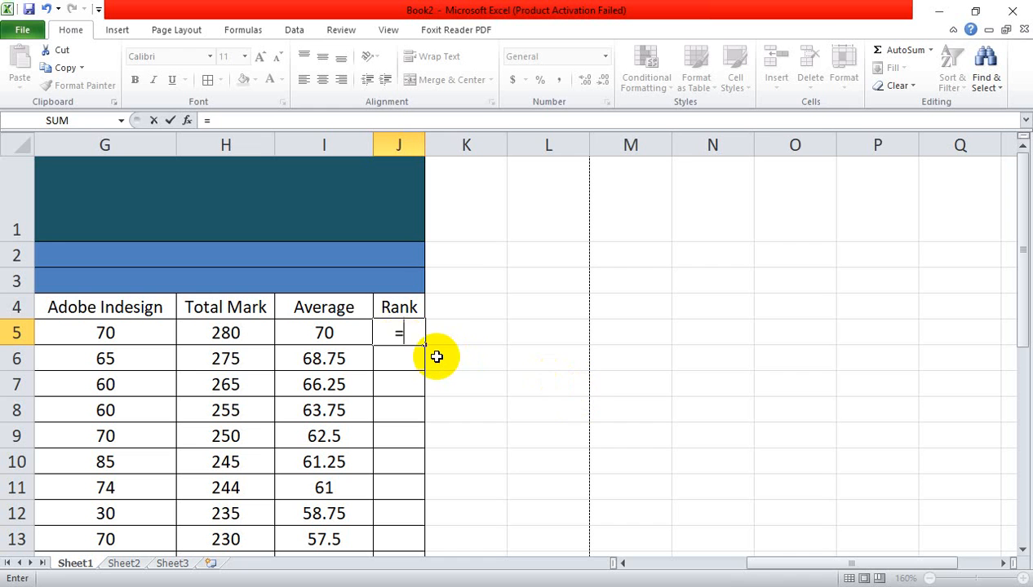
left_click(465, 330)
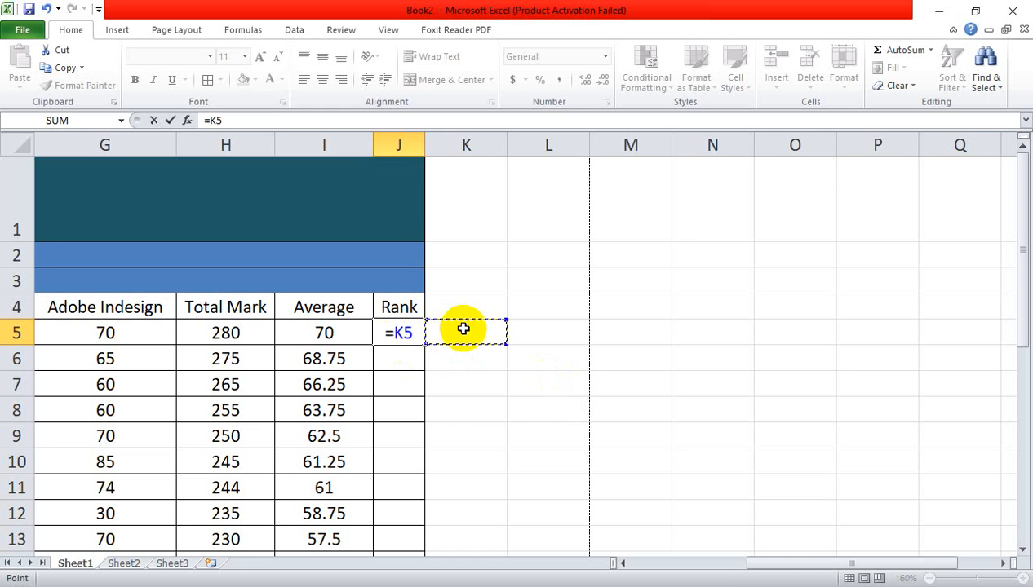
key("BackSpace")
key("BackSpace")
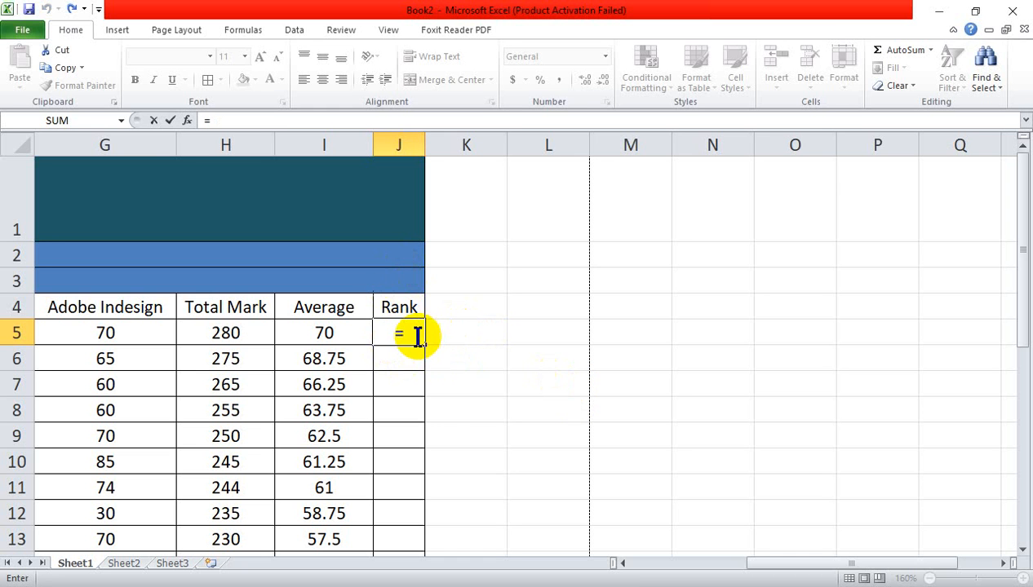
key("Escape")
Start a RANK formula in J5 with the first student's Total Mark, H5, as the number argument.
scroll(484, 358, "up", 8, "ctrl")
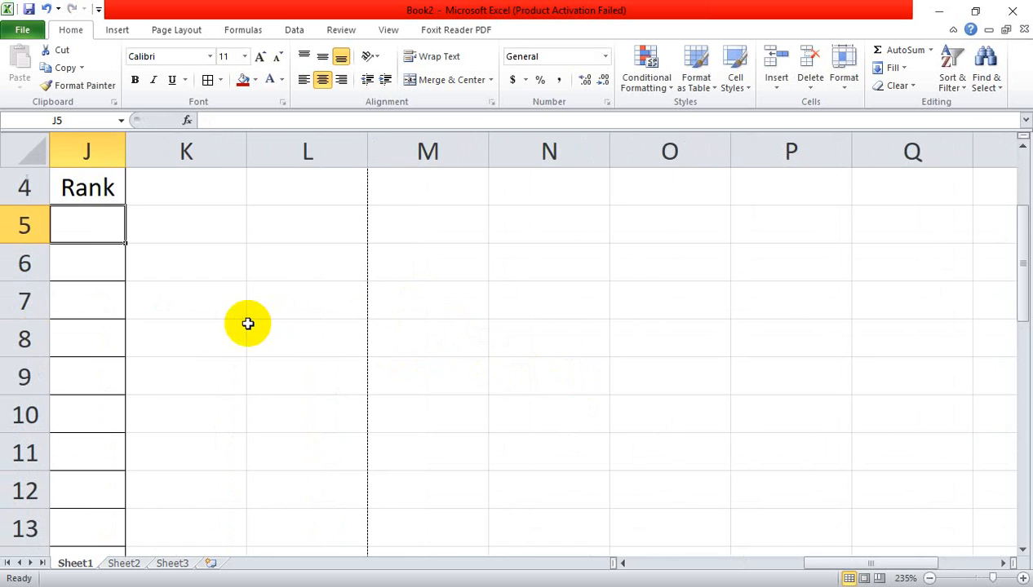
scroll(313, 334, "up", 3, "ctrl")
scroll(313, 335, "up", 1, "ctrl")
scroll(142, 330, "up", 2)
scroll(143, 330, "down", 1)
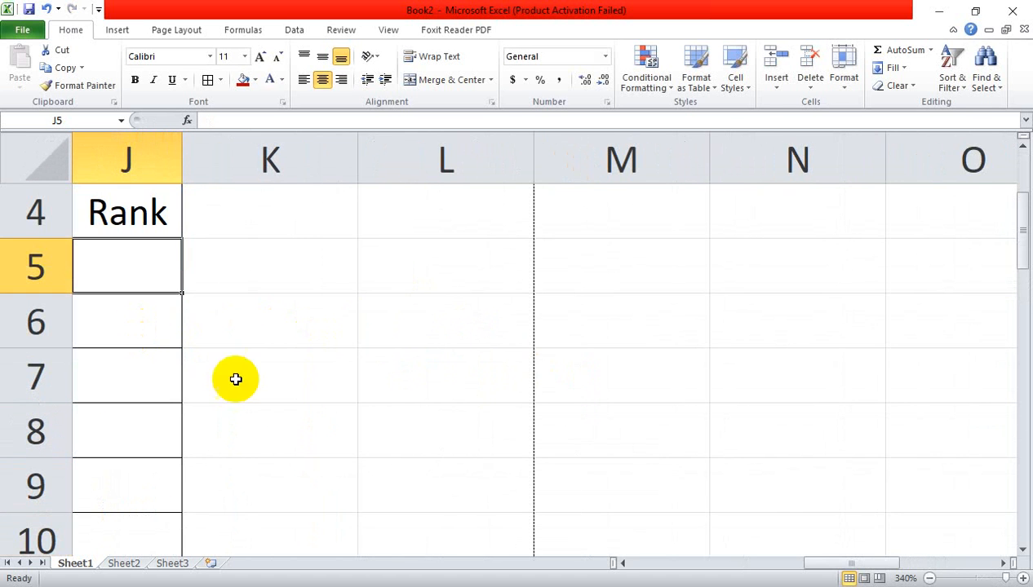
left_click_drag(837, 561, 823, 561)
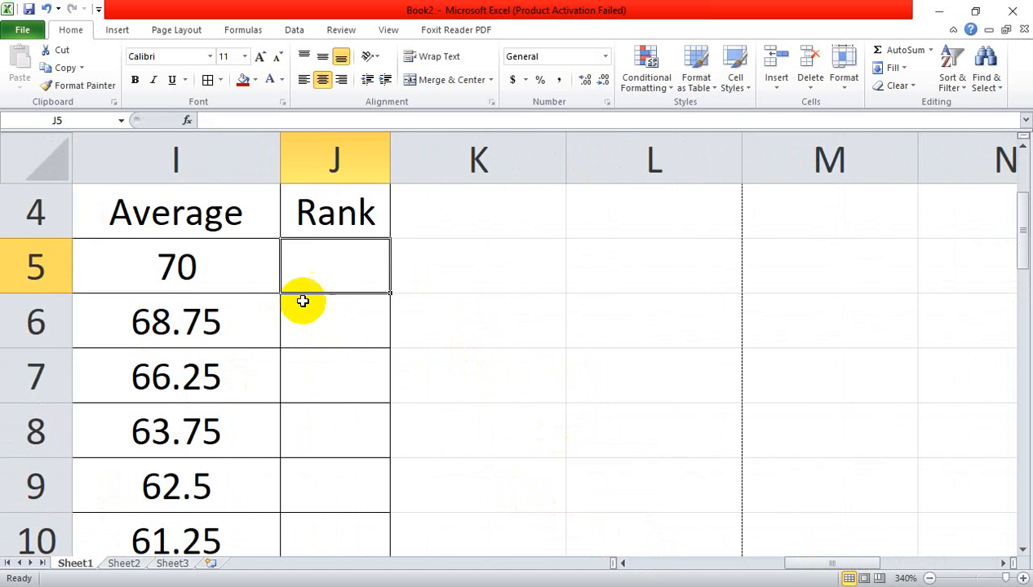
type("=")
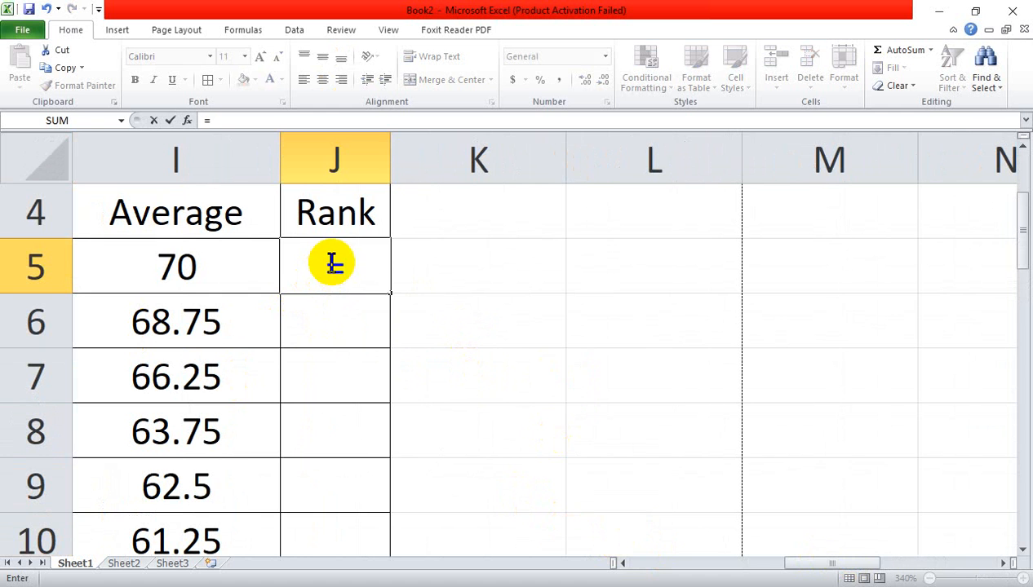
type("rank")
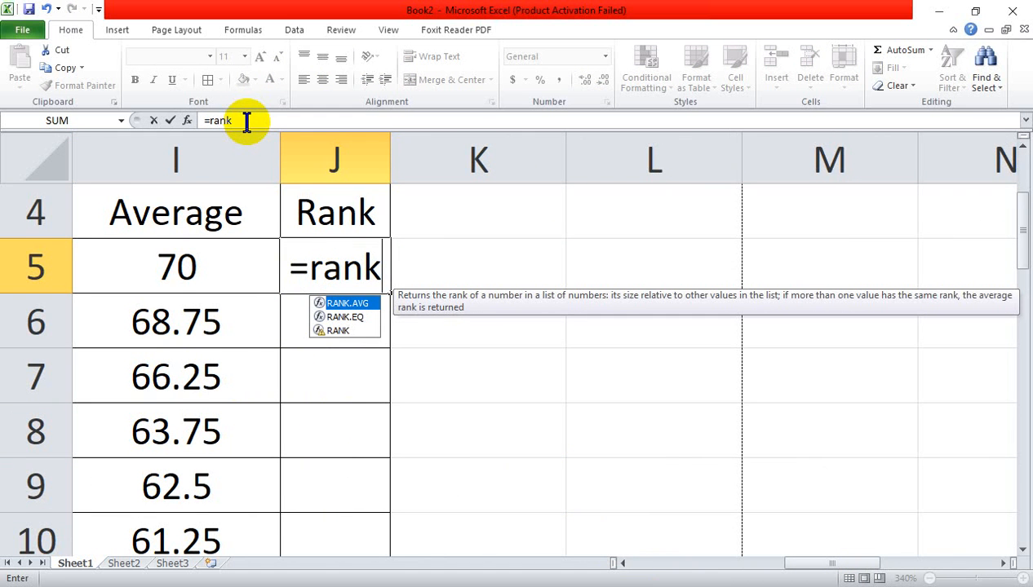
type("(")
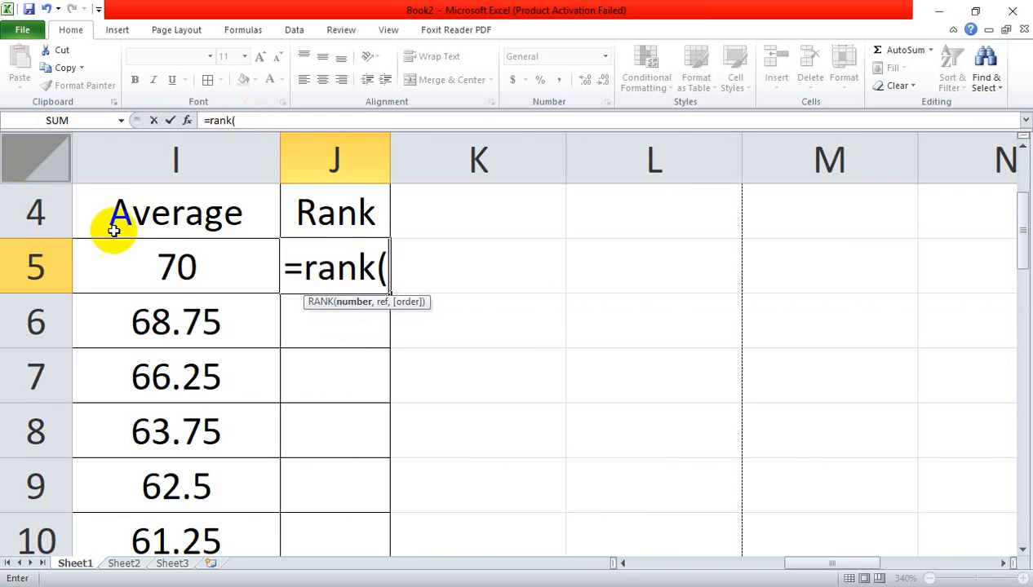
left_click_drag(814, 561, 692, 491)
left_click(516, 261)
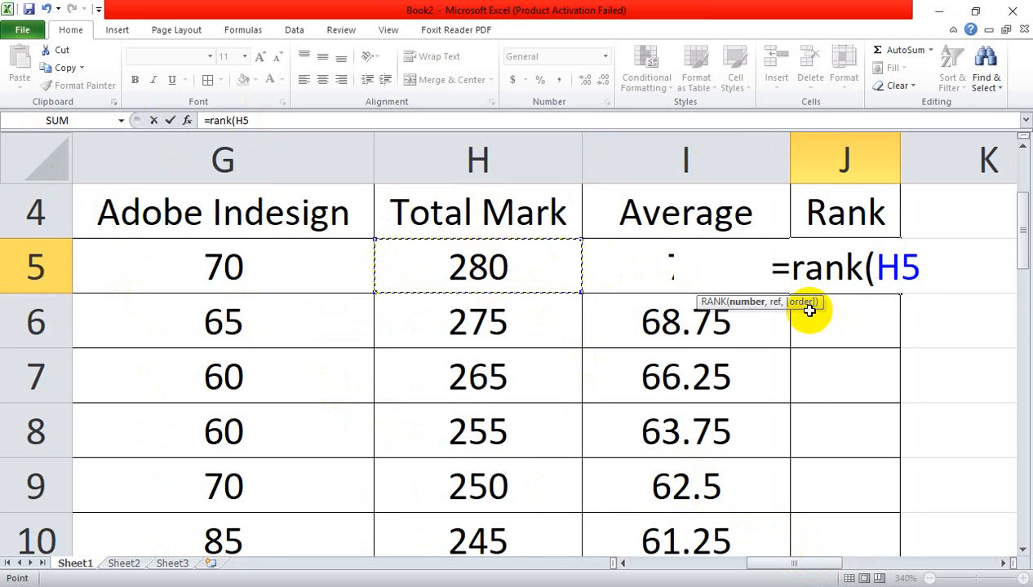
Add the Total Mark range H5:H29 as the reference argument of J5's RANK formula.
type(",")
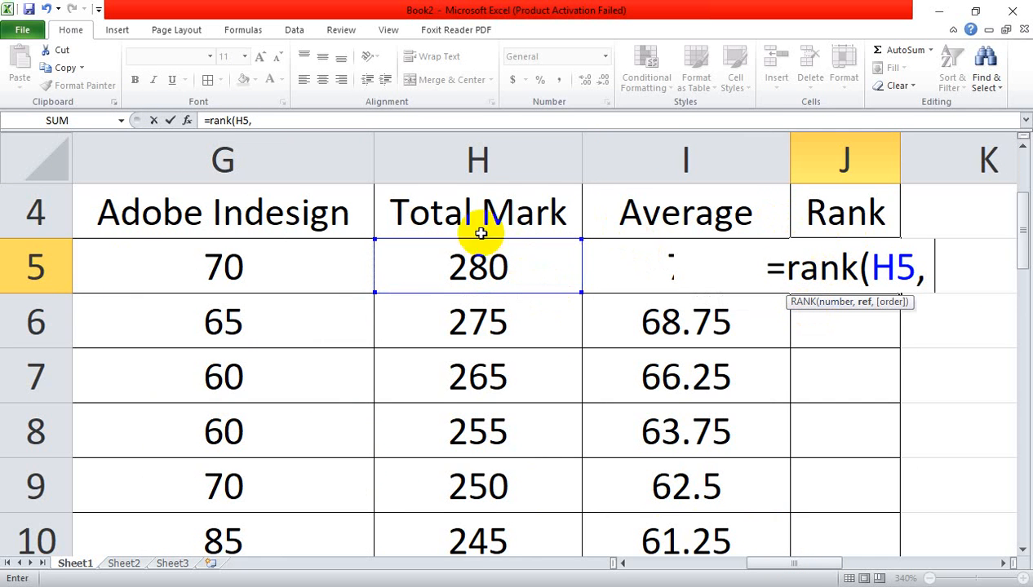
left_click_drag(499, 263, 499, 473)
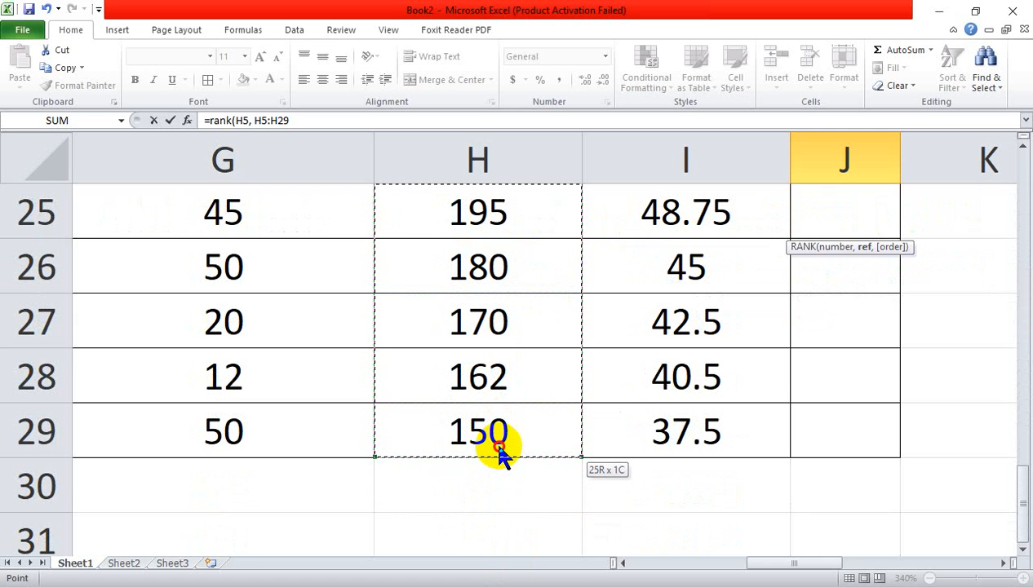
scroll(499, 448, "up", 8)
scroll(497, 444, "down", 1)
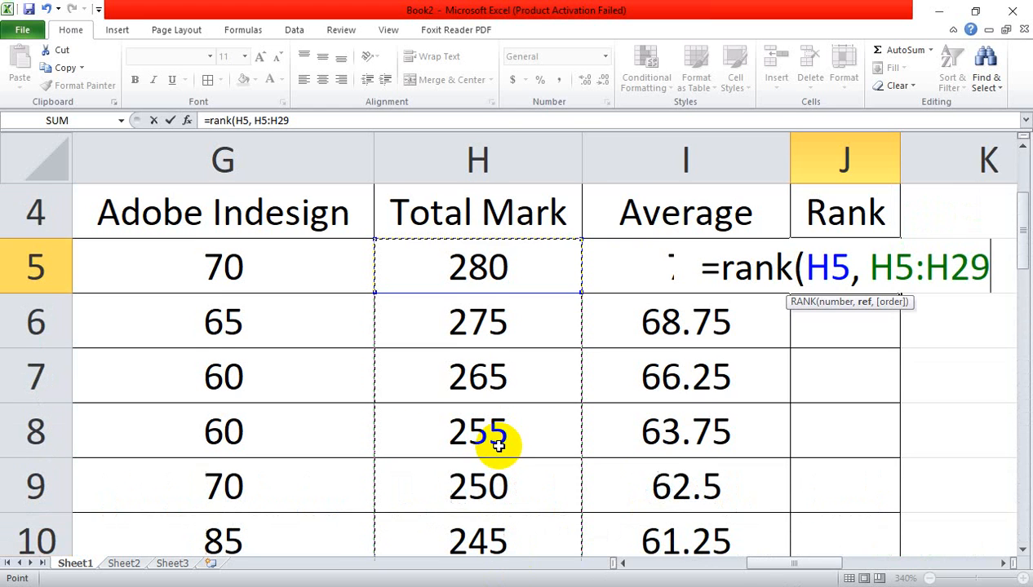
mouse_move(771, 566)
left_mouse_down()
mouse_move(785, 571)
mouse_move(778, 565)
left_mouse_up()
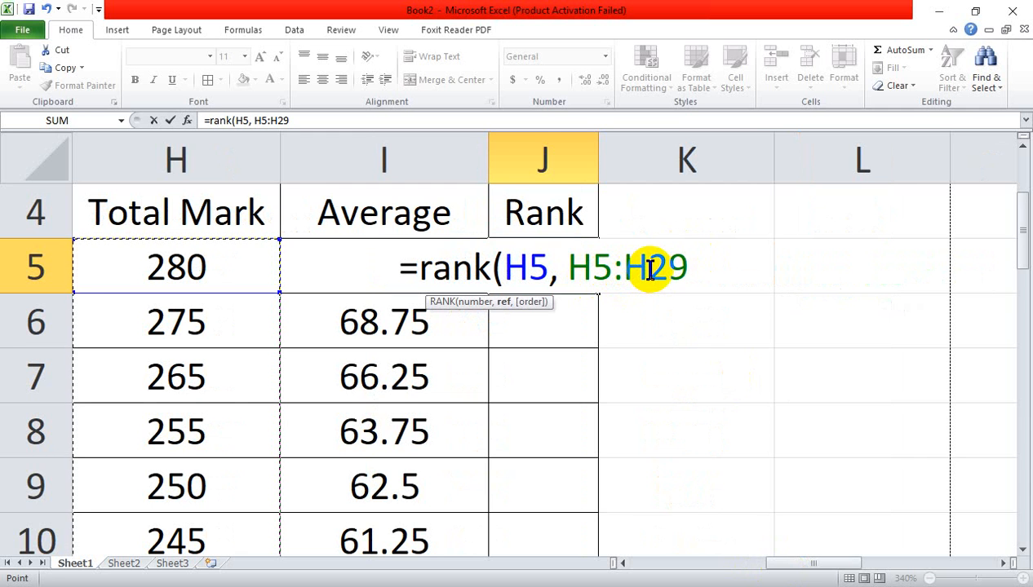
Complete J5's RANK formula with the reference range locked as $H$5:$H$29.
type(")")
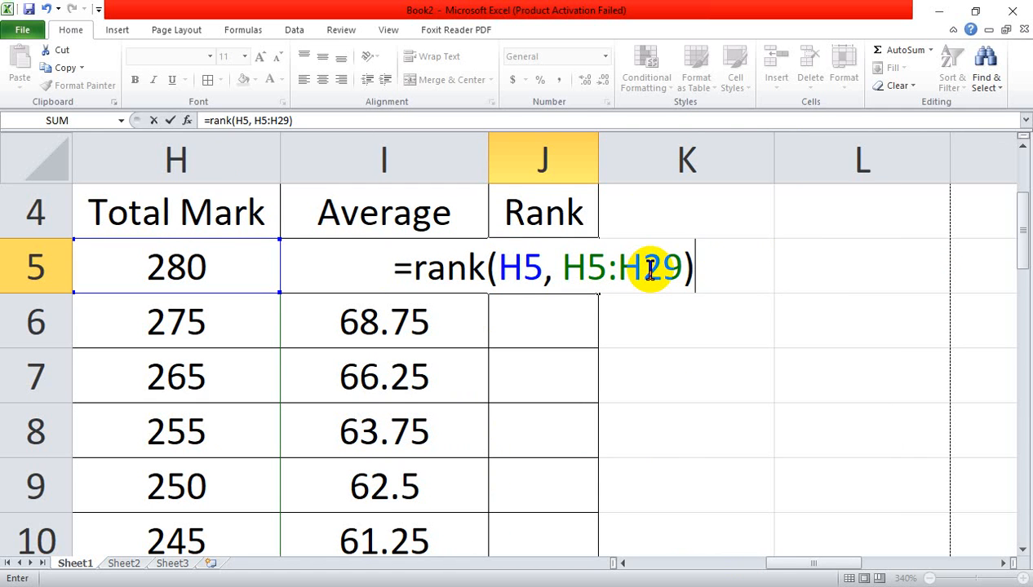
left_click(644, 269)
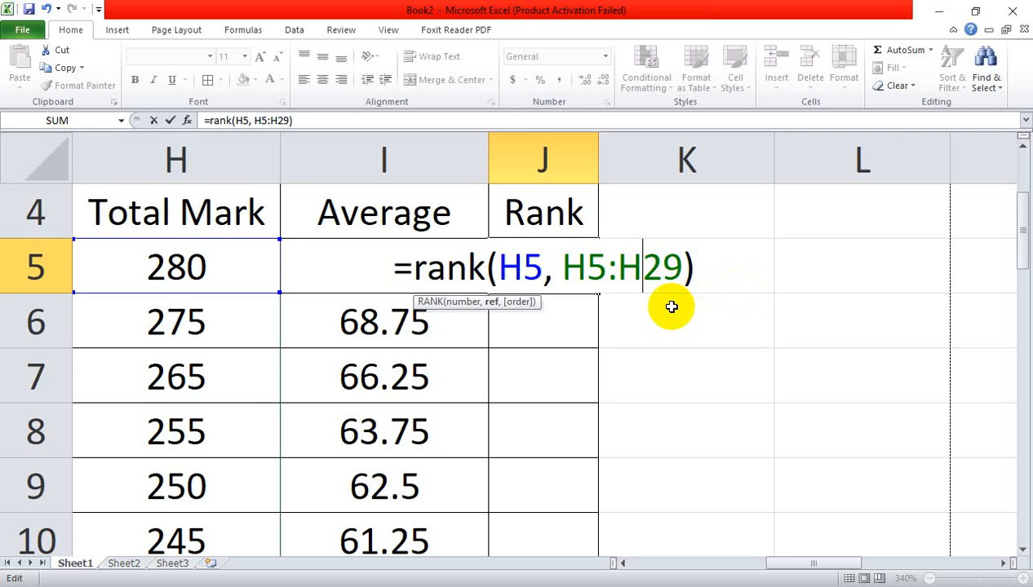
key("F4")
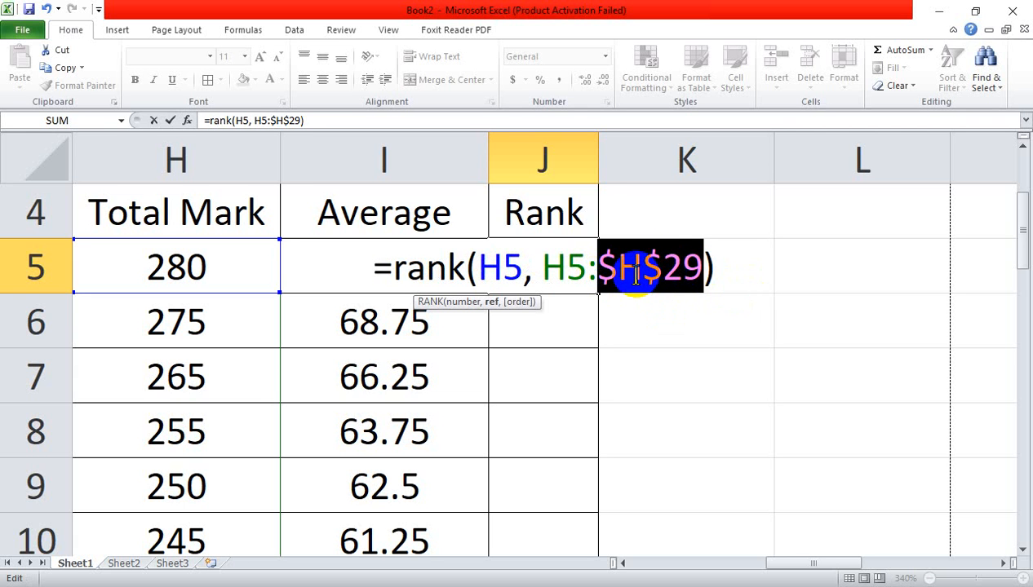
left_click(576, 282)
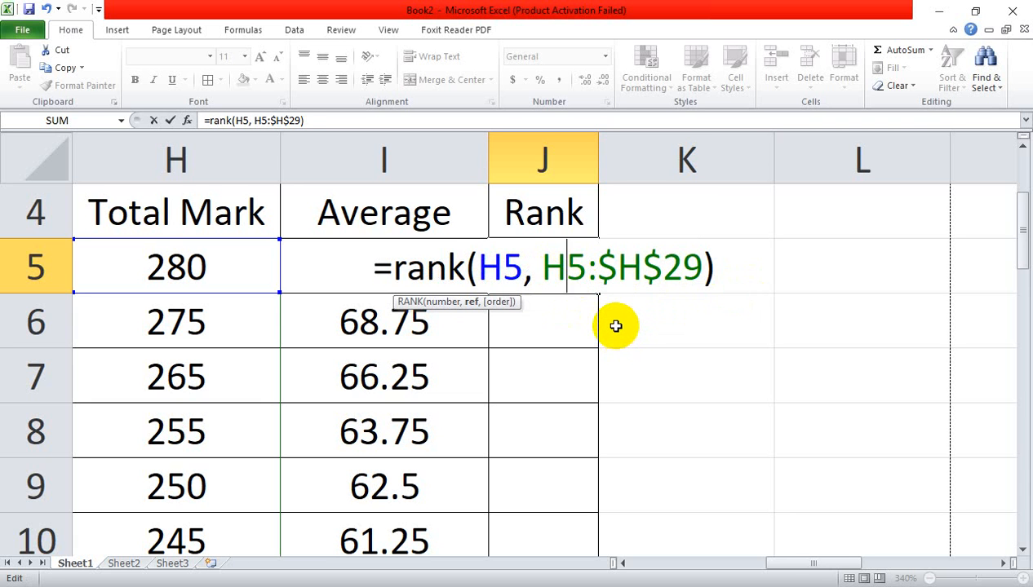
key("F4")
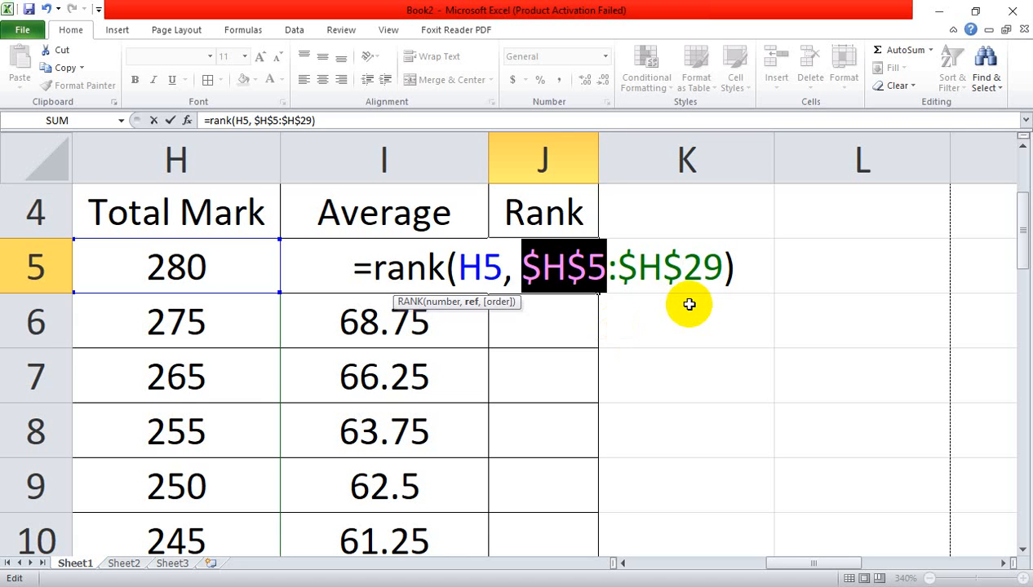
key("Return")
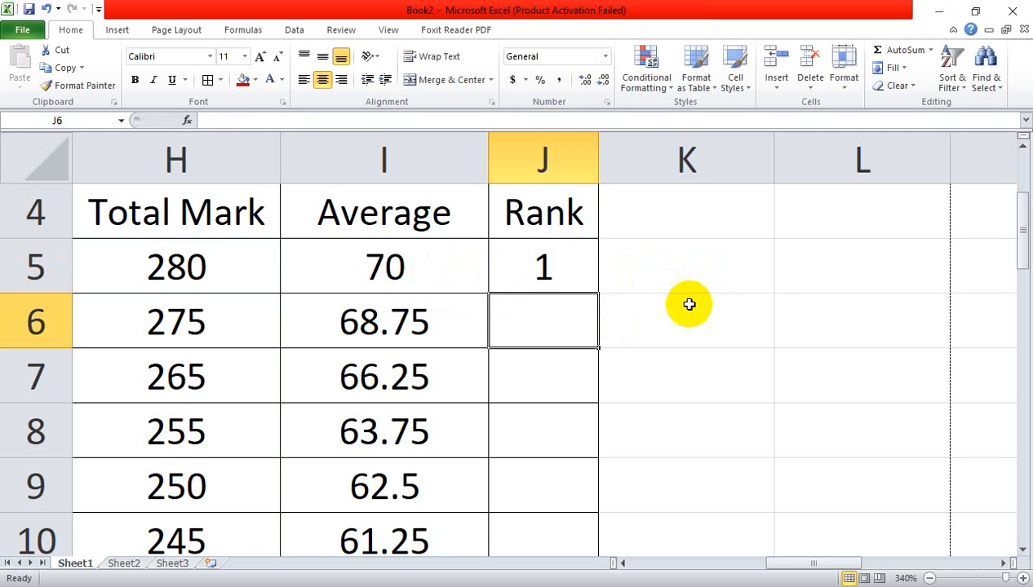
Fill the RANK formula from J5 down the Rank column through J29.
left_click(593, 283)
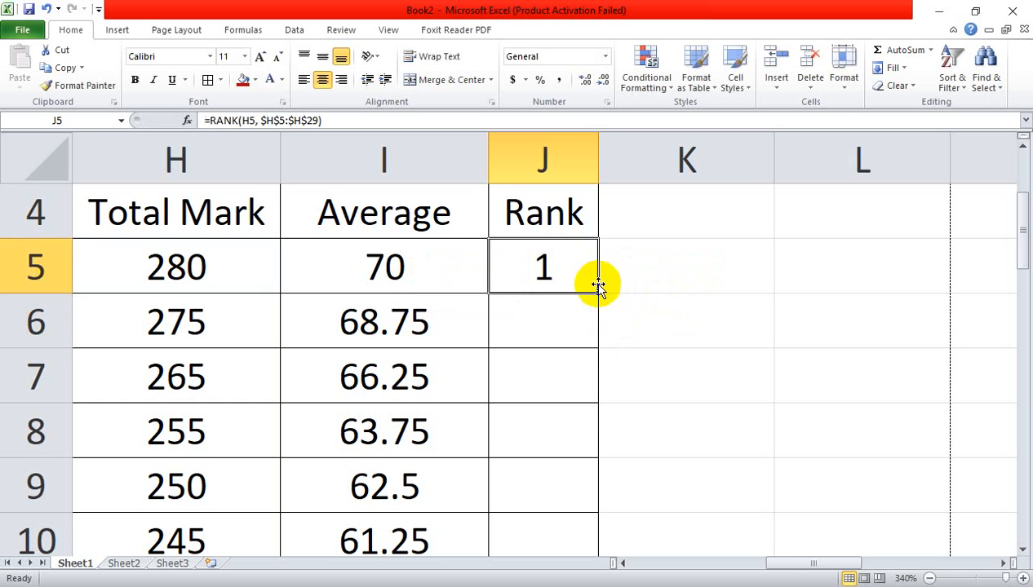
double_click(599, 295)
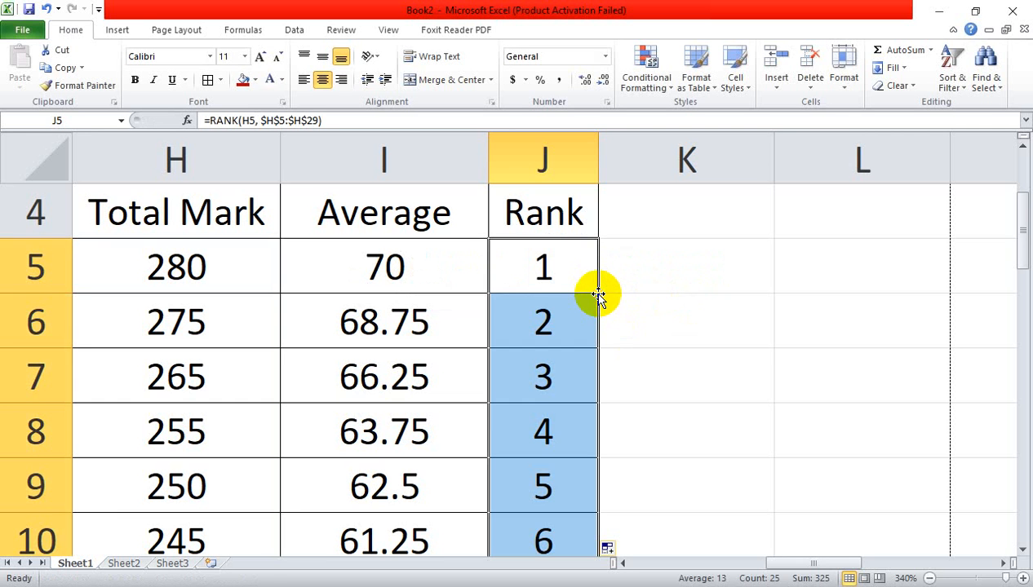
left_click(724, 321)
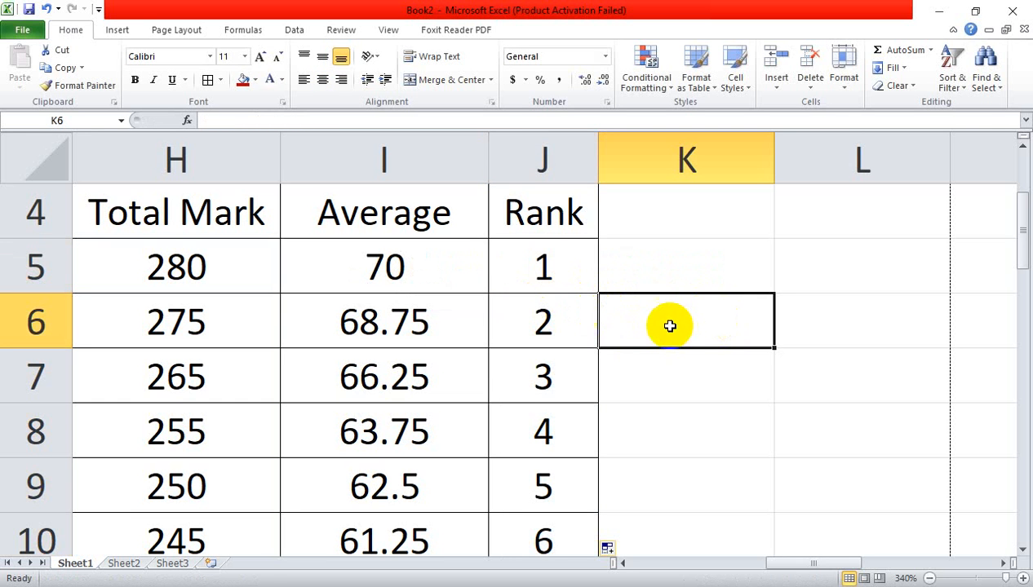
scroll(339, 411, "down", 15)
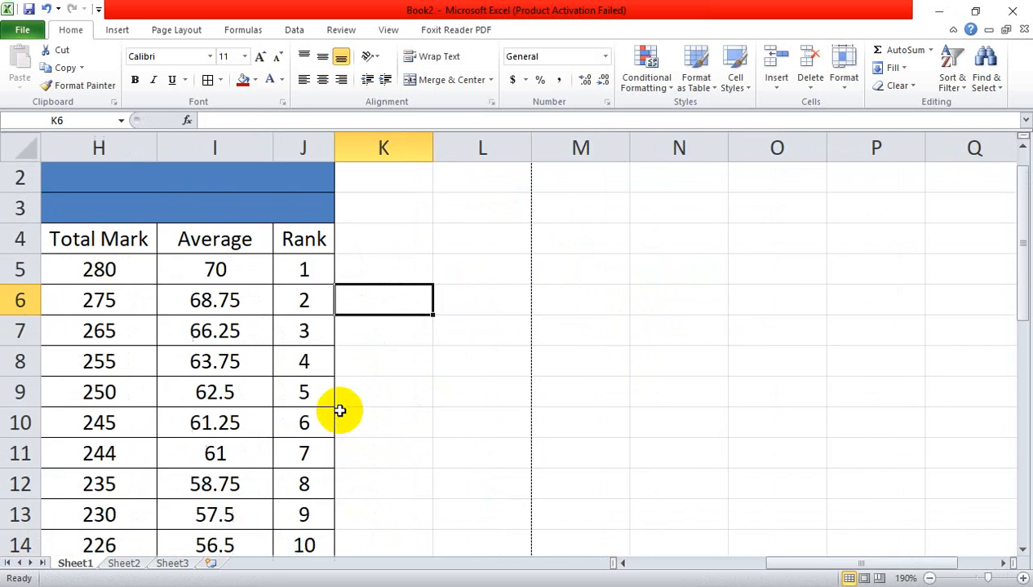
scroll(340, 411, "down", 2)
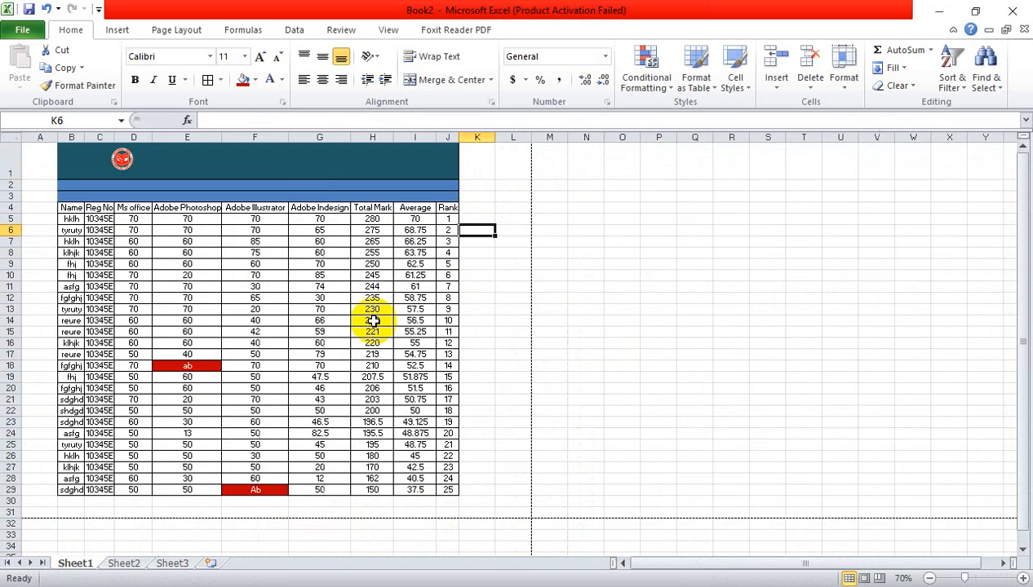
Enter the heading "Shyamoli Ideal Technical College" in the merged banner cell B1 beside the logo.
left_click(295, 159)
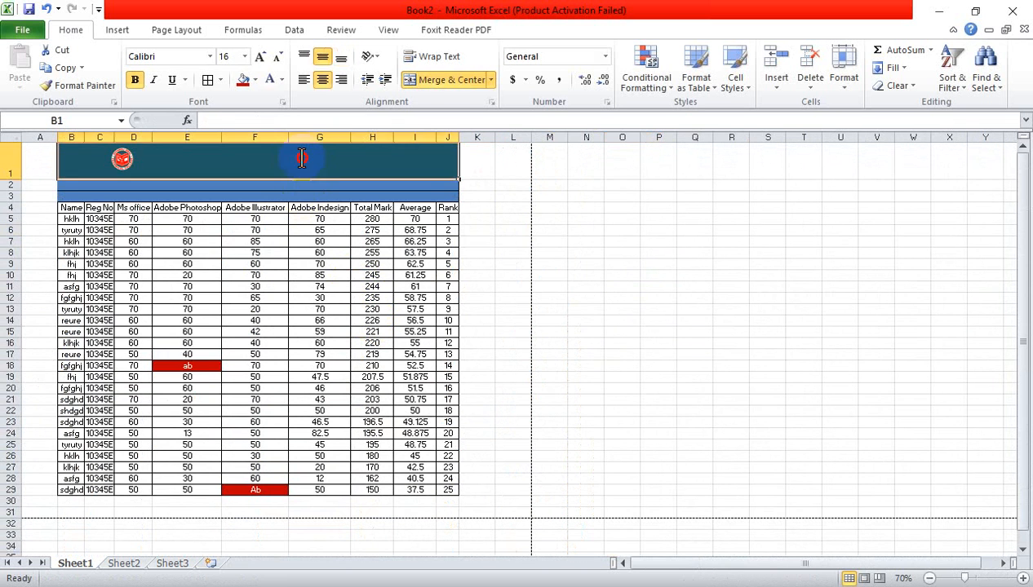
key("BackSpace")
left_click(542, 238)
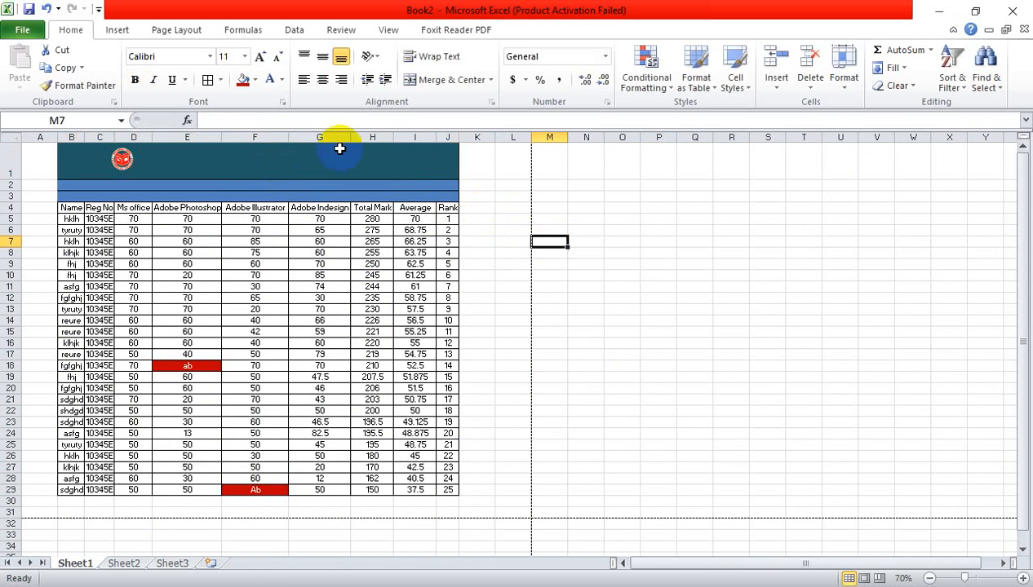
left_click(156, 168)
key("BackSpace")
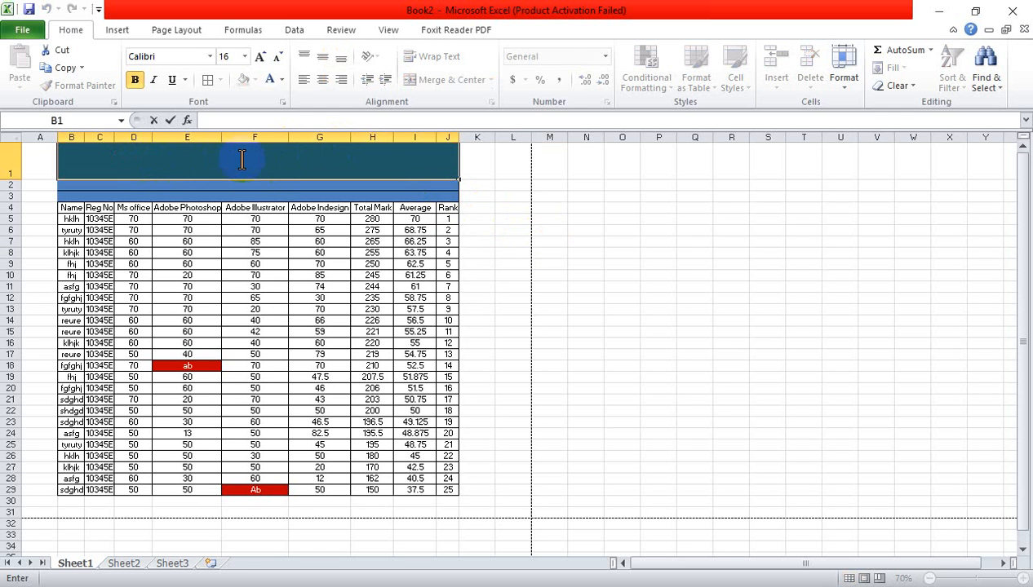
left_click(97, 153)
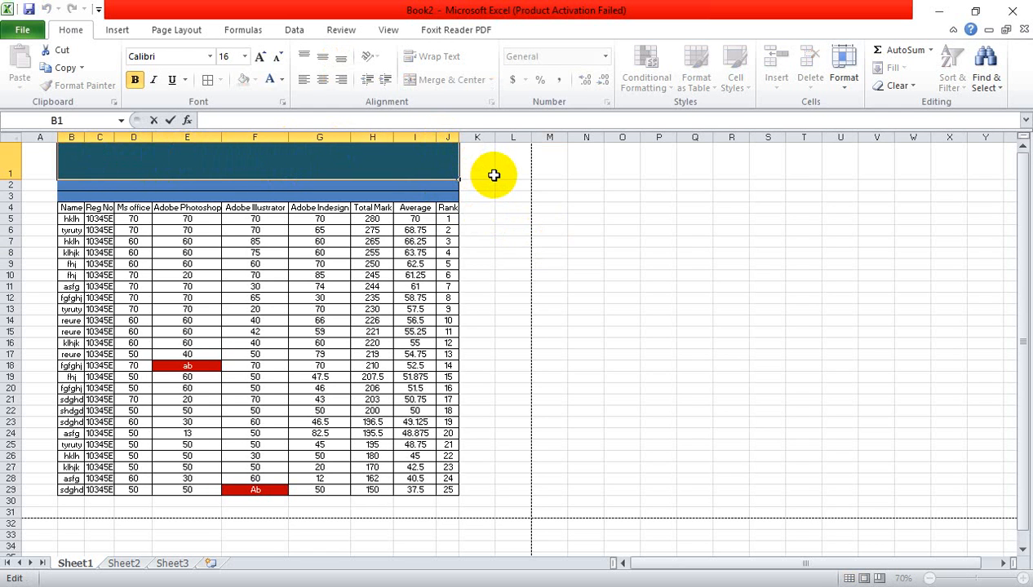
type("Shyamo")
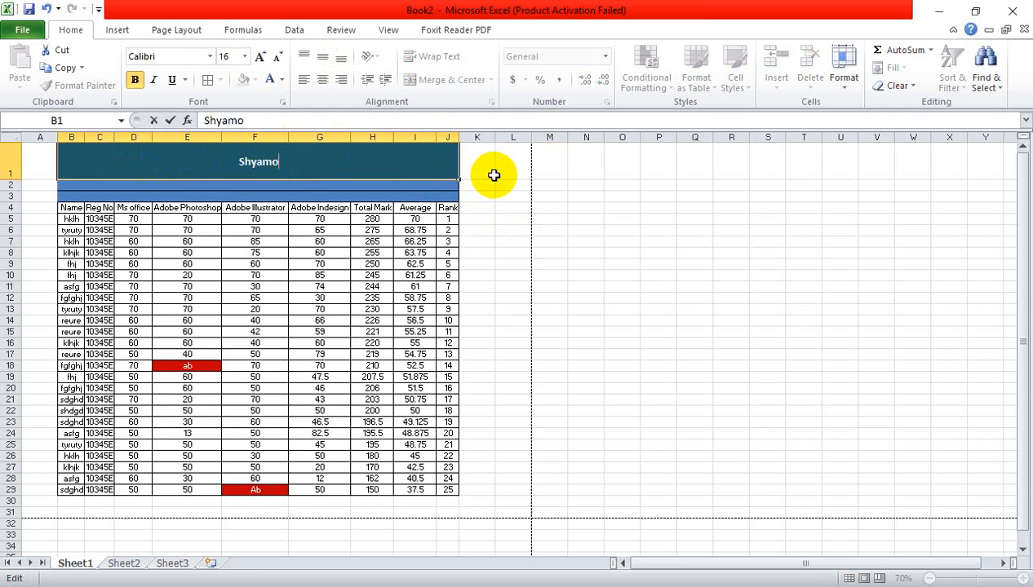
type("li Id")
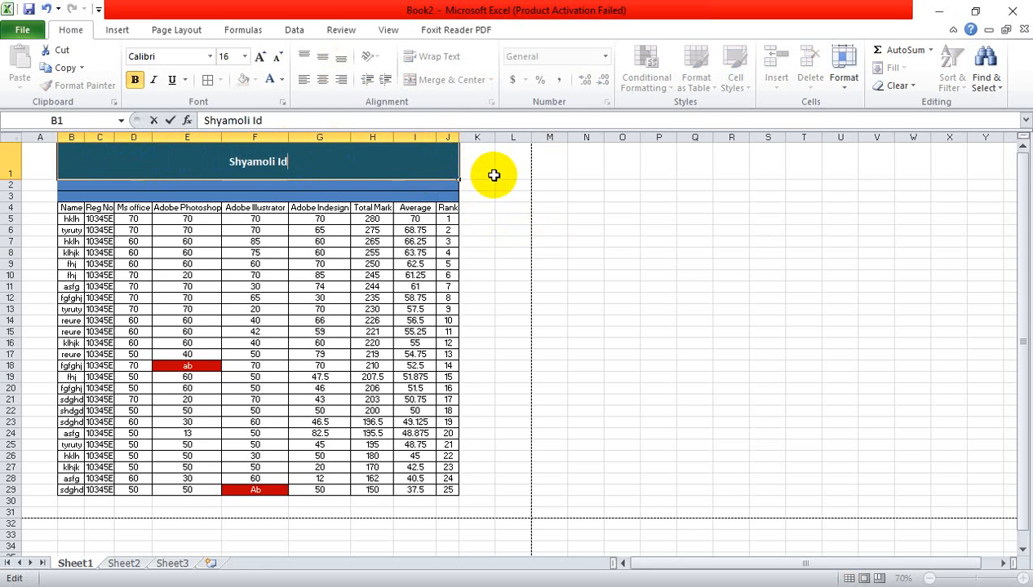
type("eal Tech")
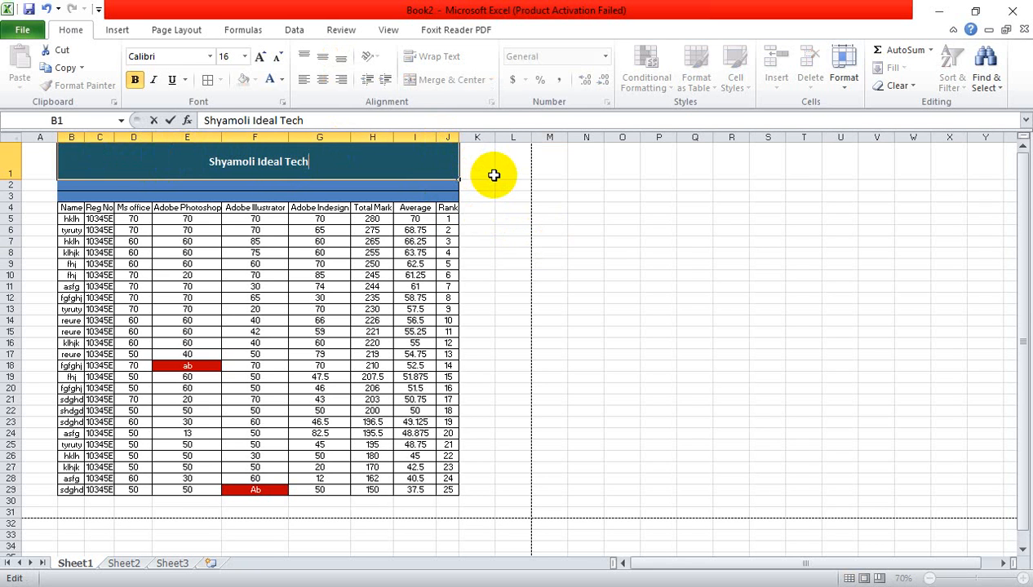
type("nical College")
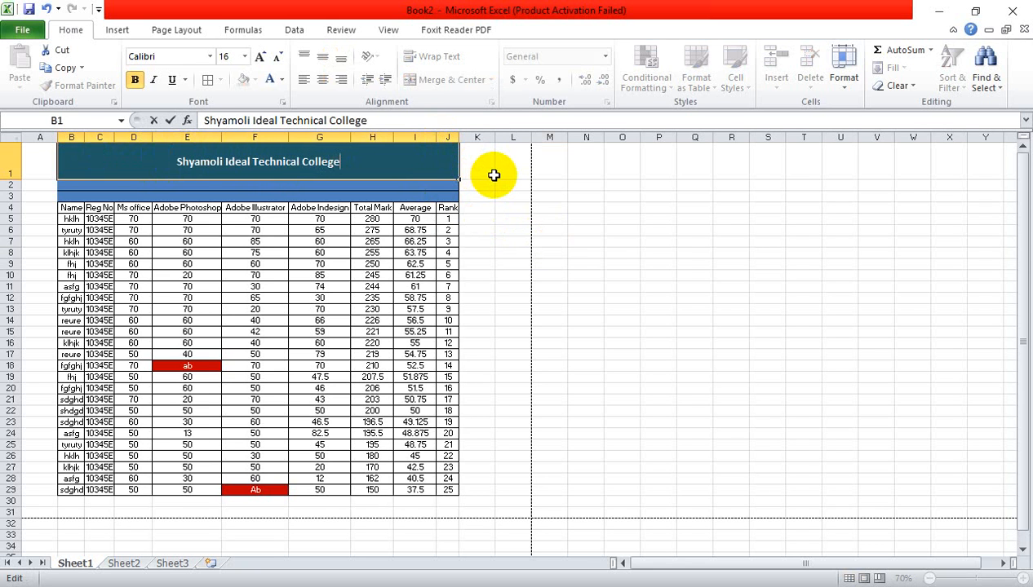
left_click(563, 276)
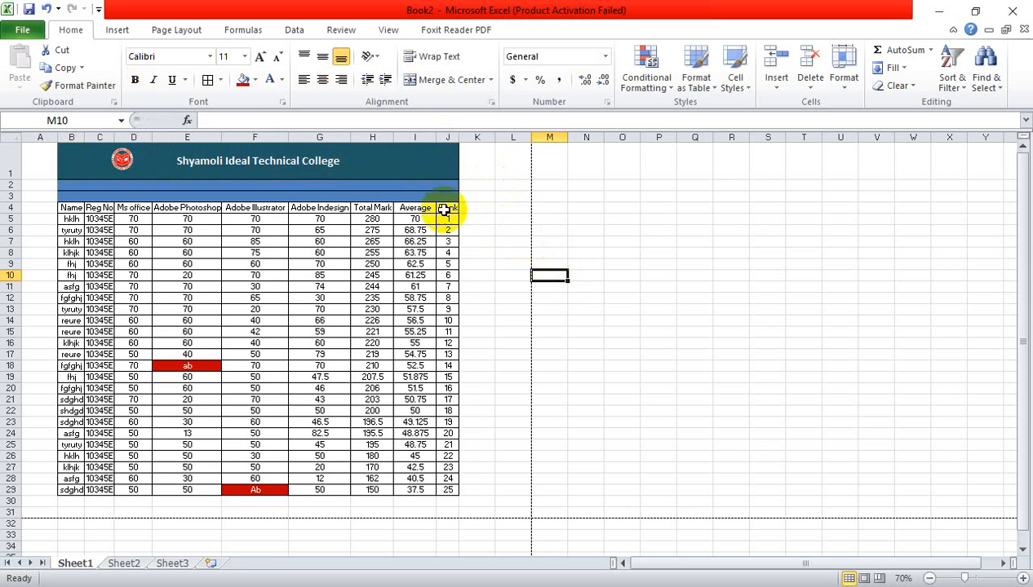
left_click(348, 160)
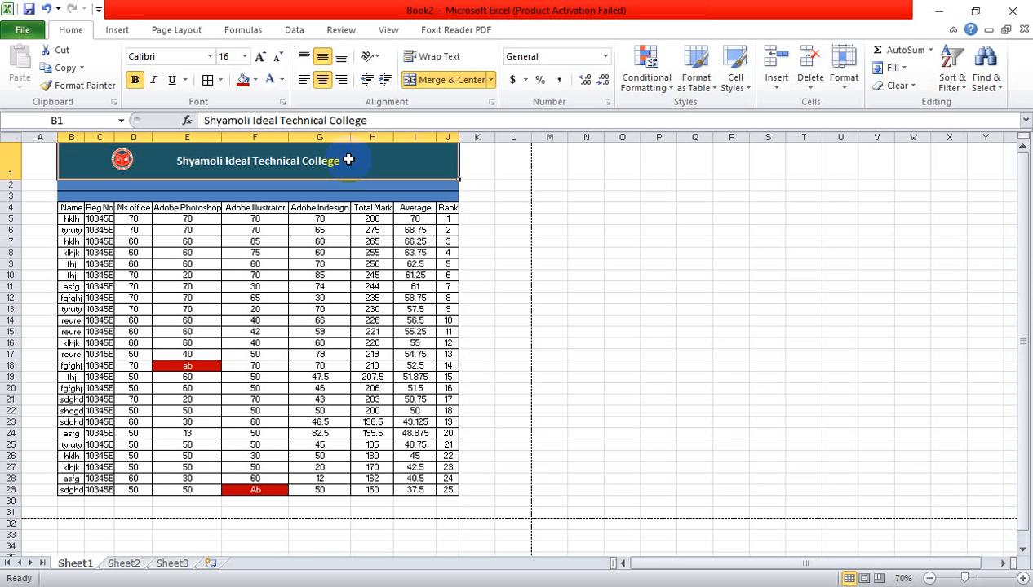
scroll(533, 282, "up", 3)
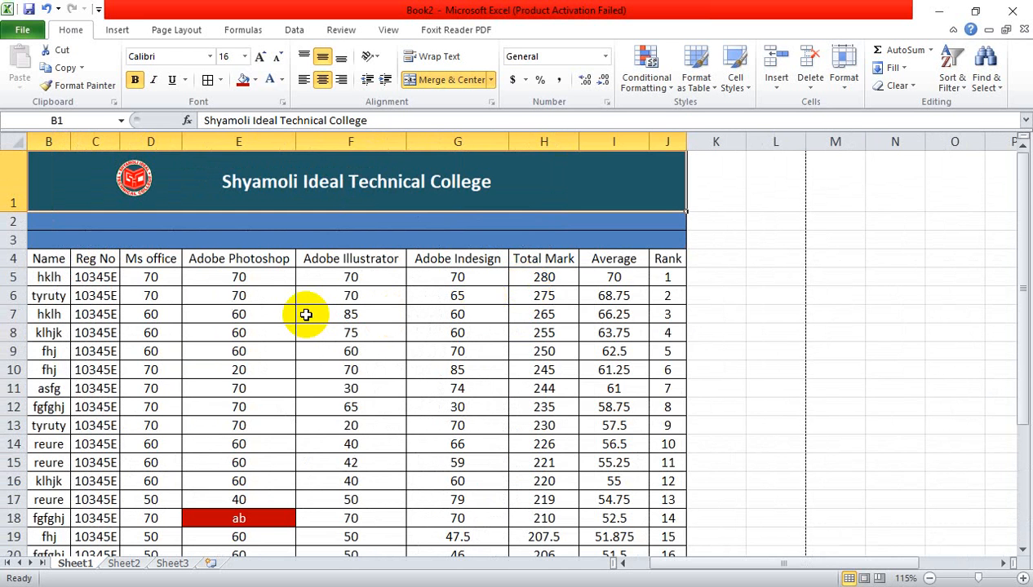
scroll(306, 315, "down", 3)
scroll(380, 327, "down", 4)
scroll(557, 349, "up", 3)
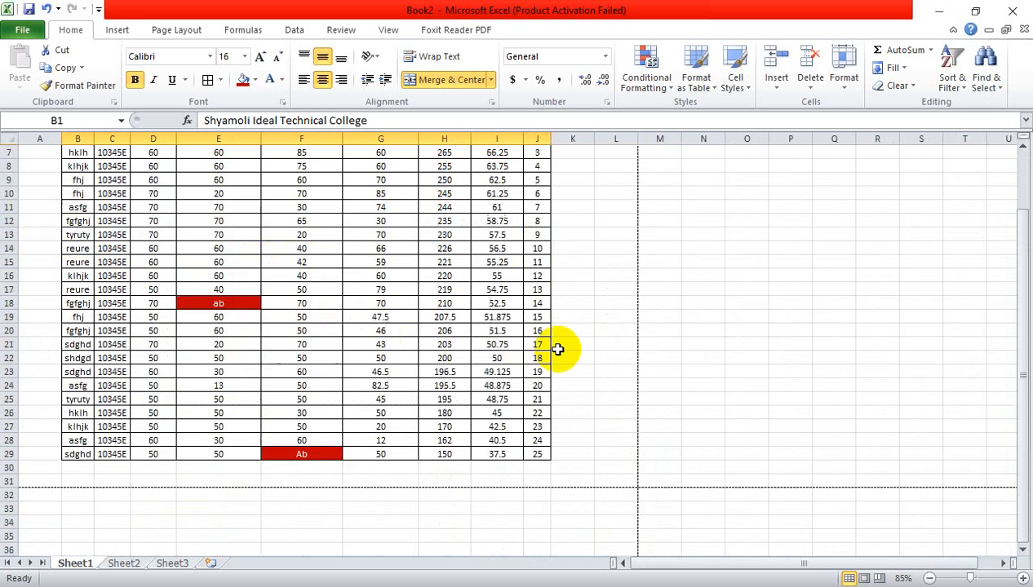
scroll(558, 349, "up", 2)
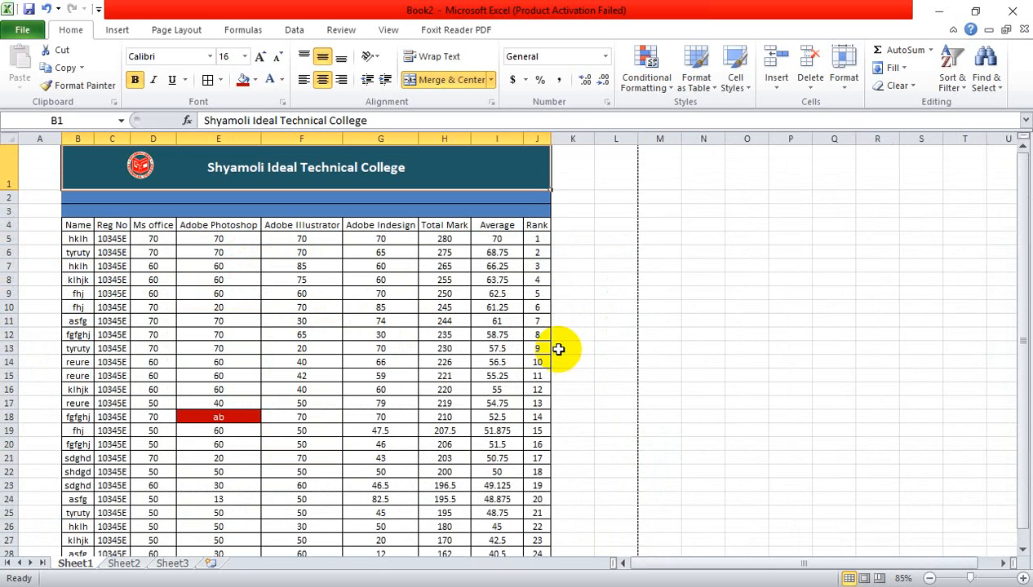
Look through the sheet's paper size, margin and orientation choices and the Page Setup dialog's page settings.
left_click(116, 33)
left_click(187, 31)
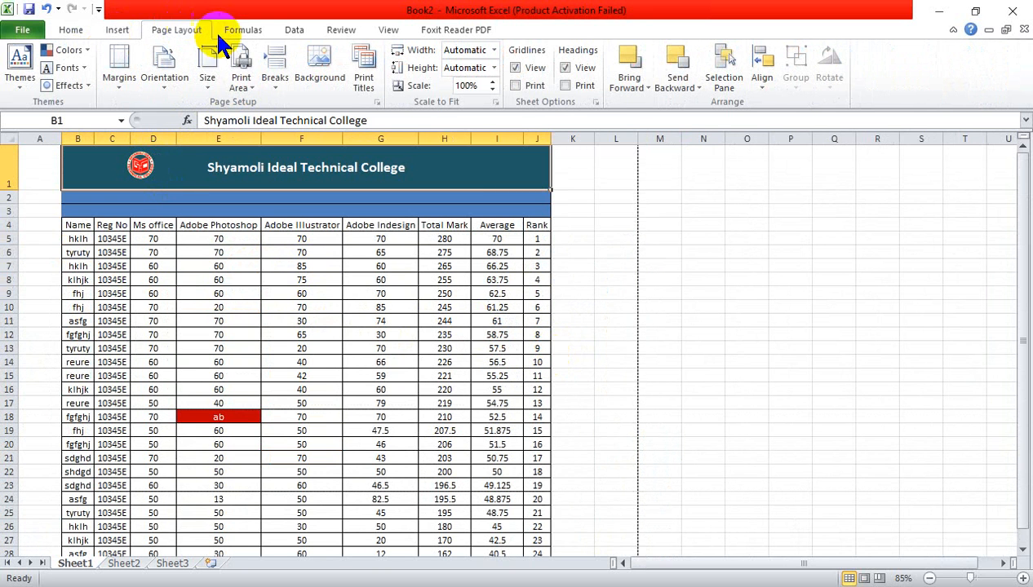
left_click(209, 81)
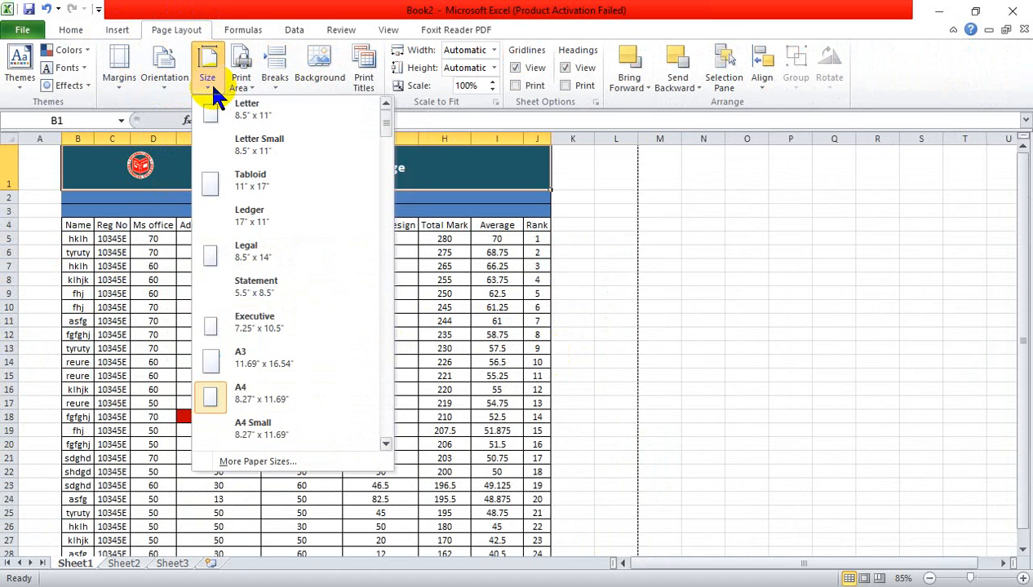
left_click(119, 75)
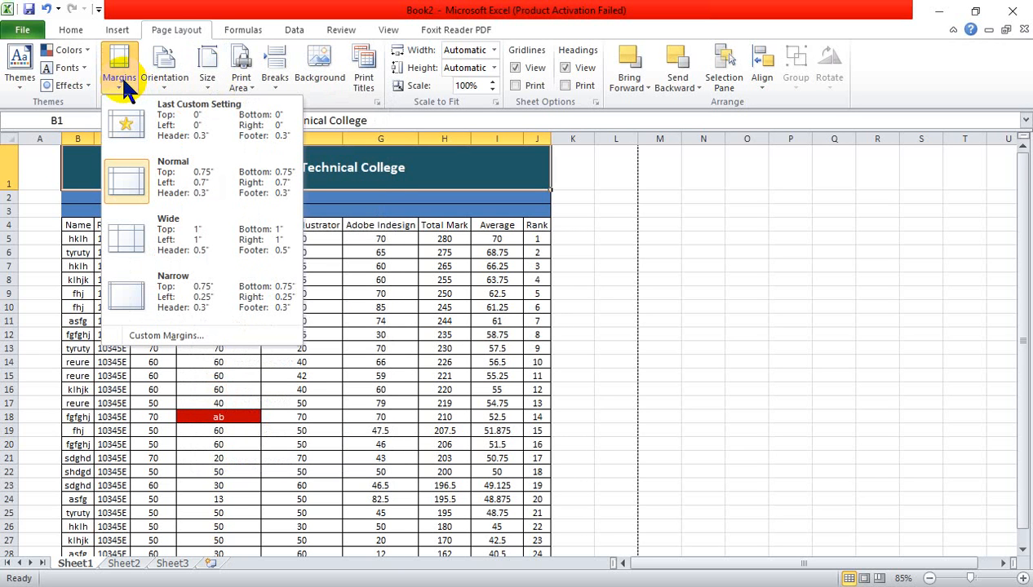
left_click(164, 82)
left_click(206, 82)
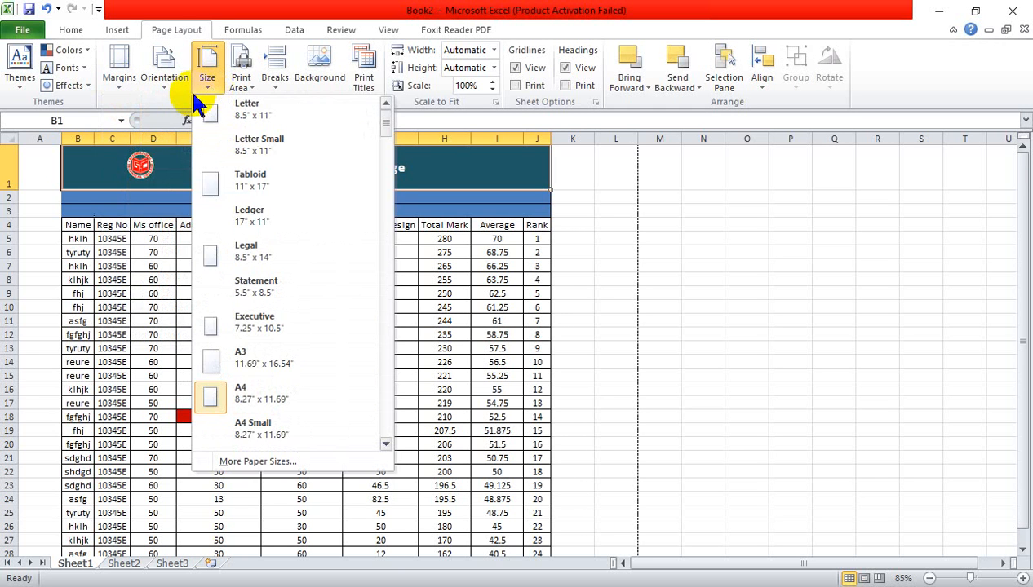
left_click(197, 91)
left_click(377, 103)
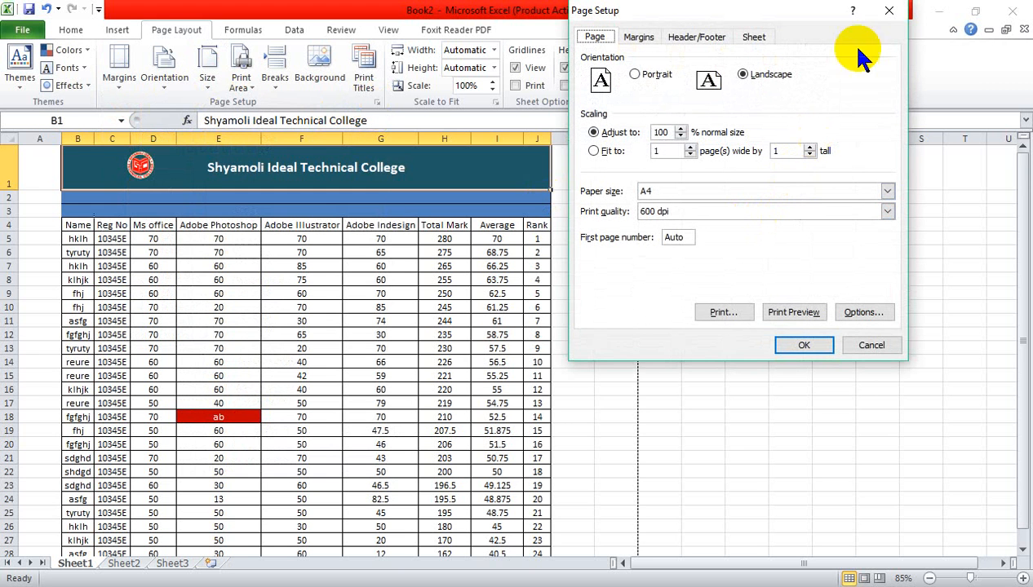
left_click(888, 10)
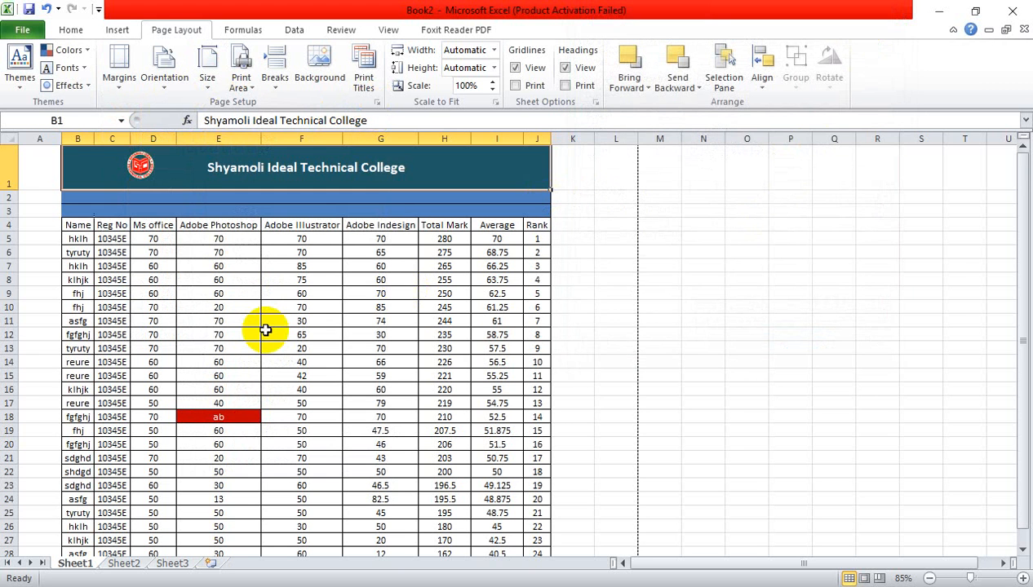
Set the page scaling in Page Setup to fit 3 pages wide by 1 page tall.
scroll(265, 330, "down", 4)
scroll(265, 331, "up", 2)
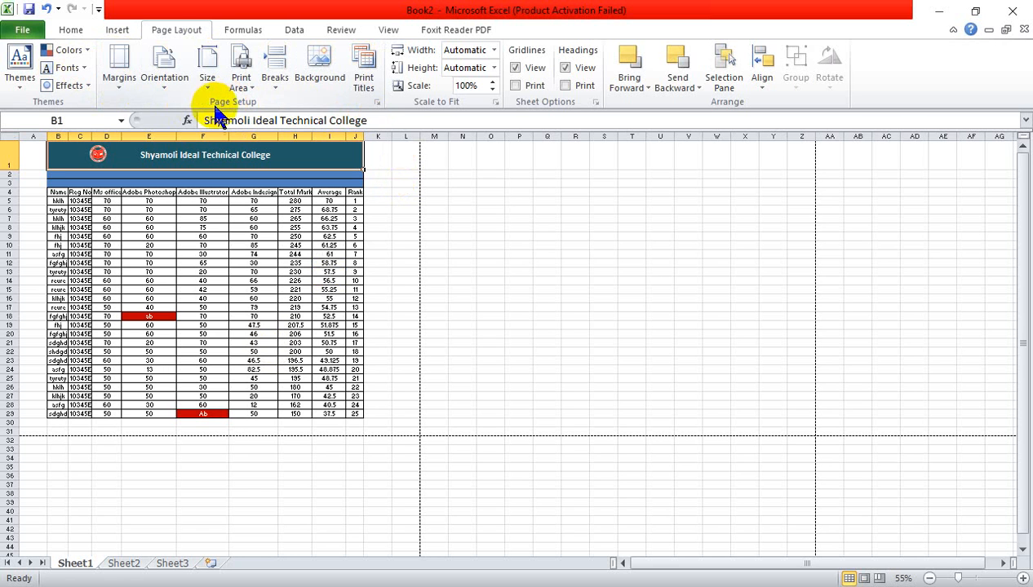
left_click(378, 102)
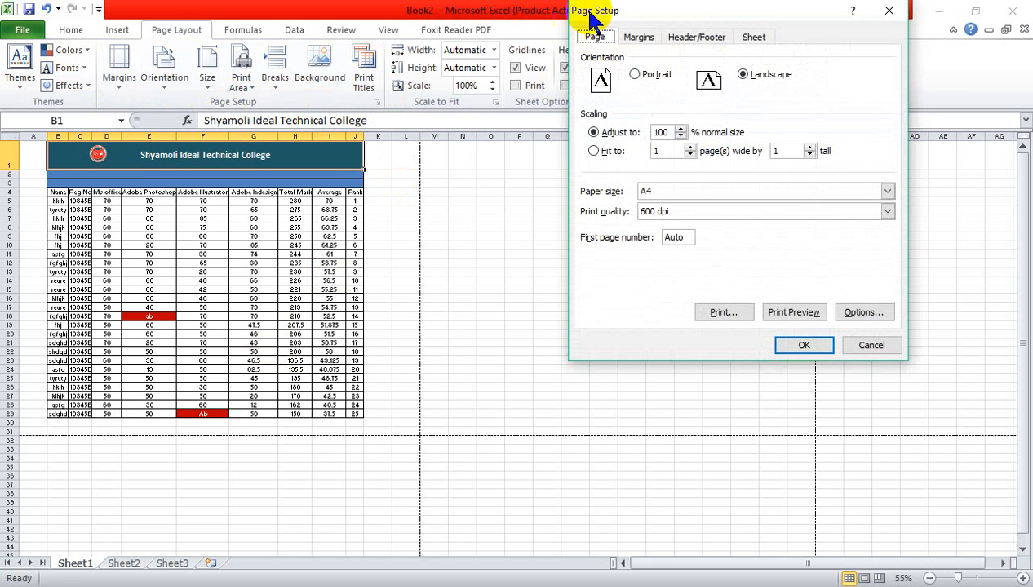
left_click_drag(609, 23, 548, 41)
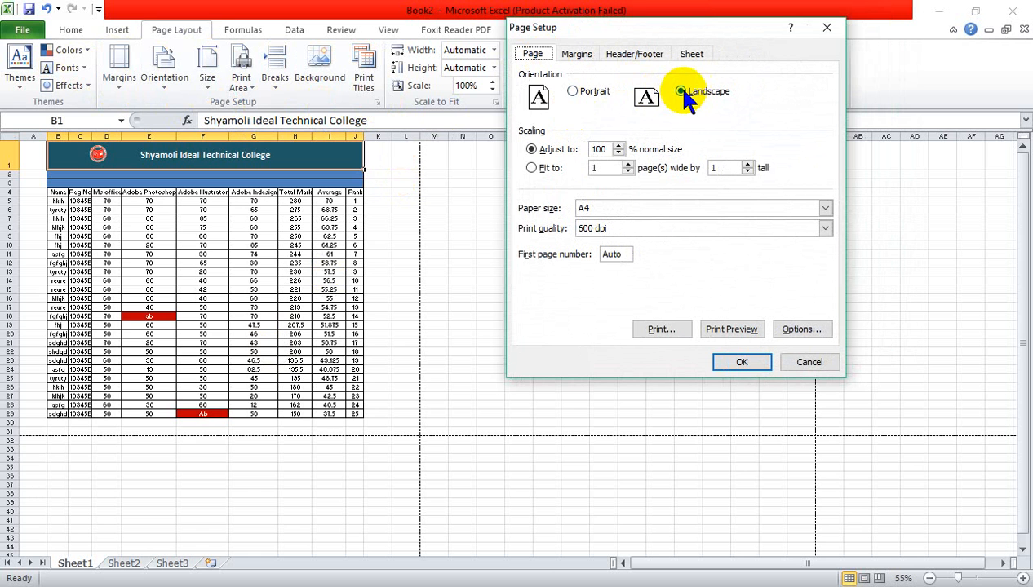
left_click(624, 147)
left_click(622, 154)
left_click(622, 153)
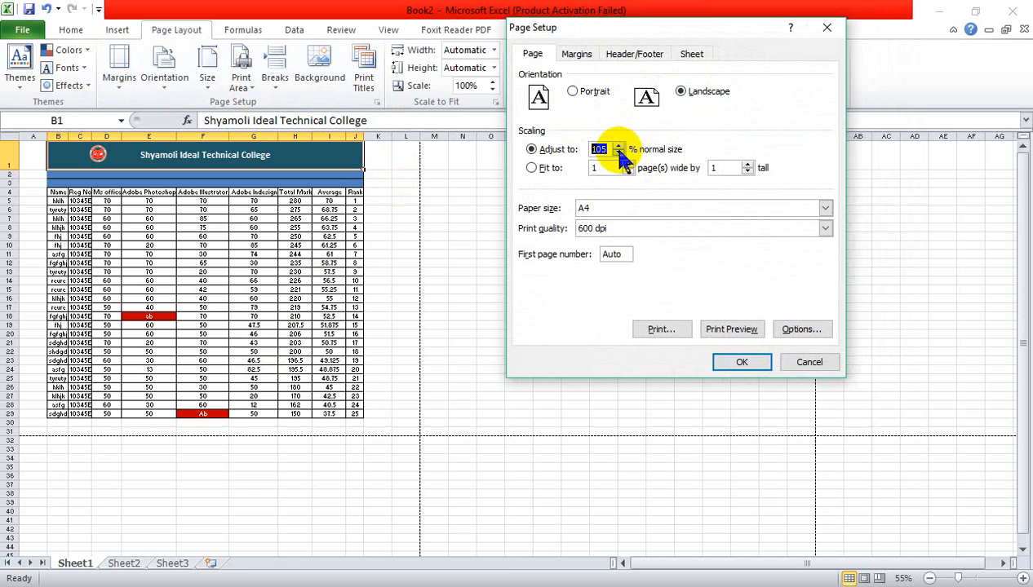
left_click(629, 164)
left_click(748, 164)
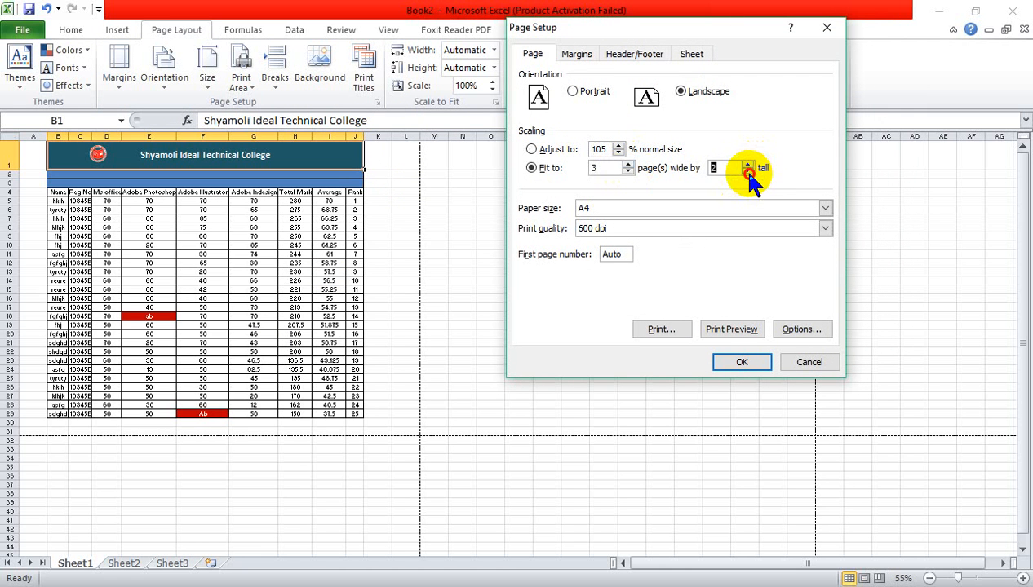
left_click(747, 172)
Choose A4 as the paper size and 600 dpi as the print quality.
left_click(618, 210)
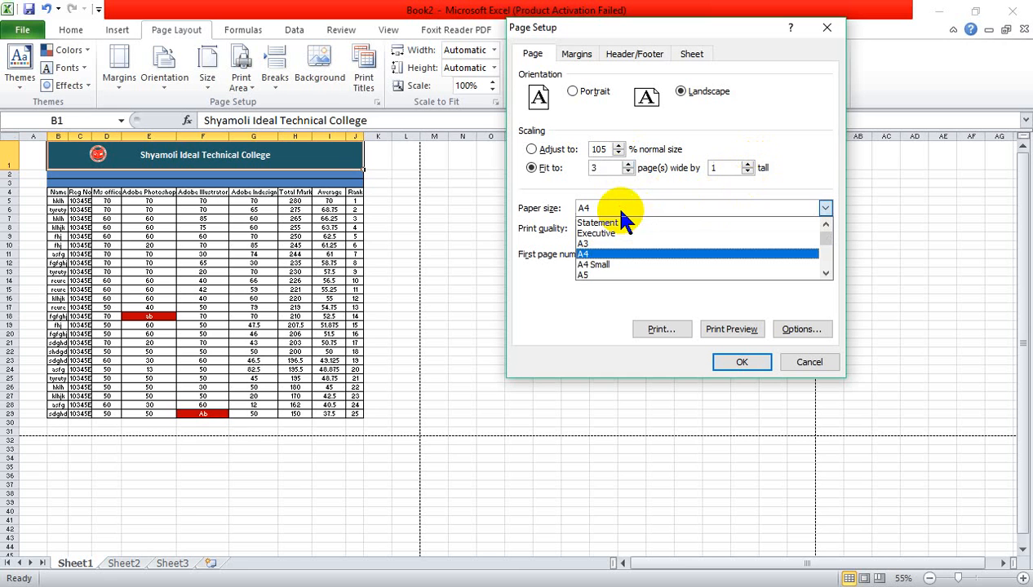
left_click(616, 254)
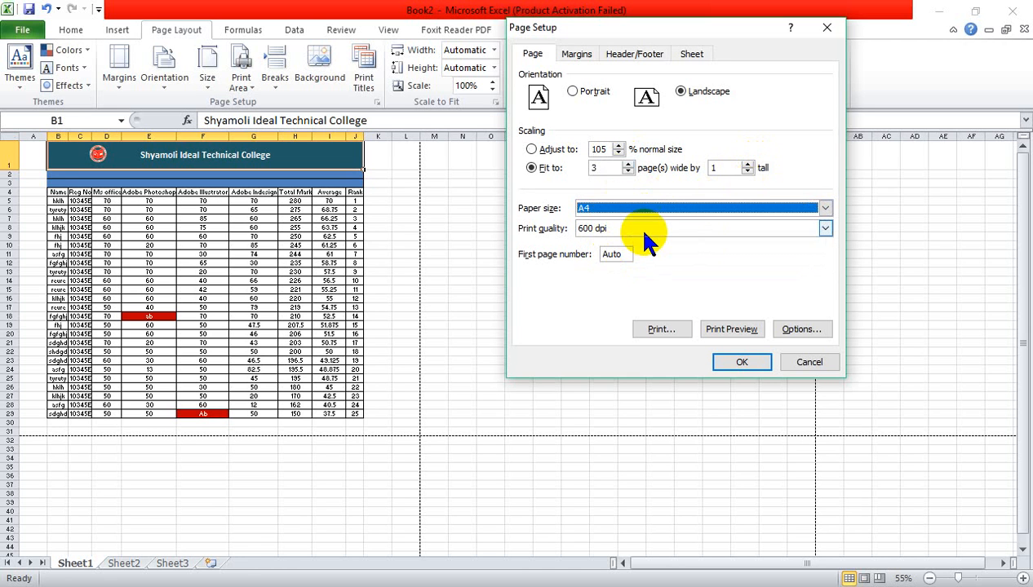
left_click(644, 233)
left_click(642, 294)
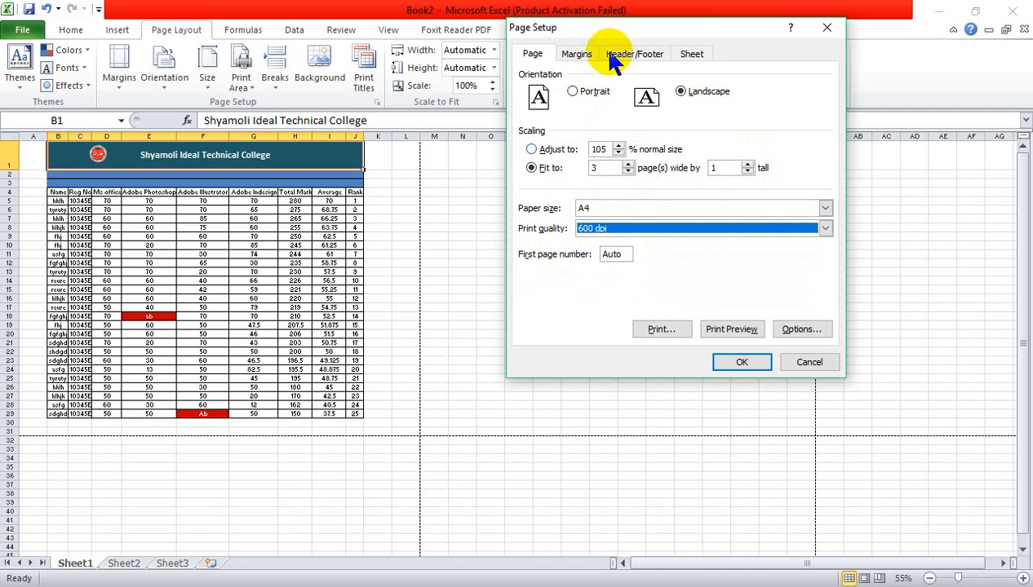
Set the left and right page margins to 0.5.
left_click(577, 56)
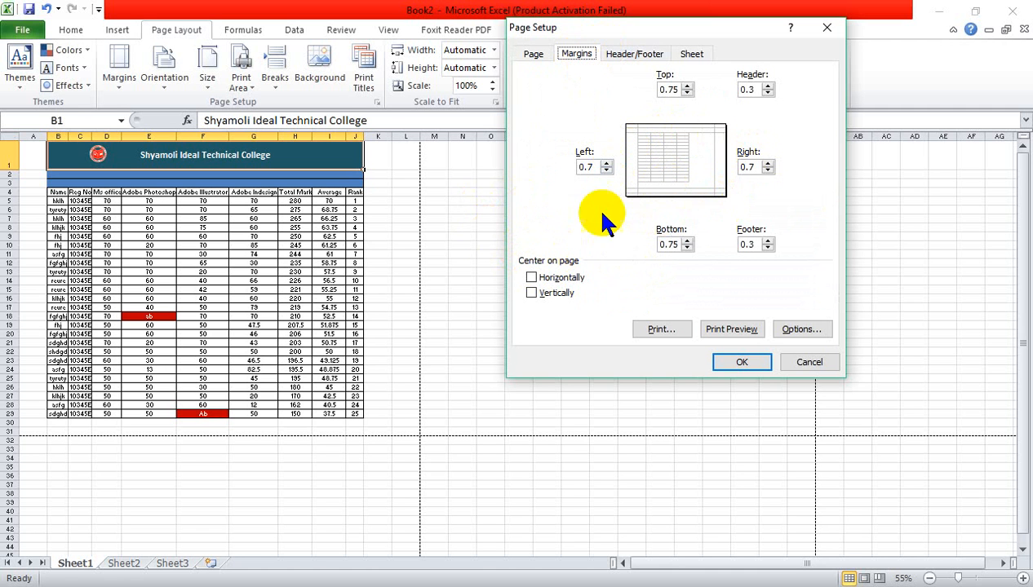
left_click(607, 164)
left_click(607, 164)
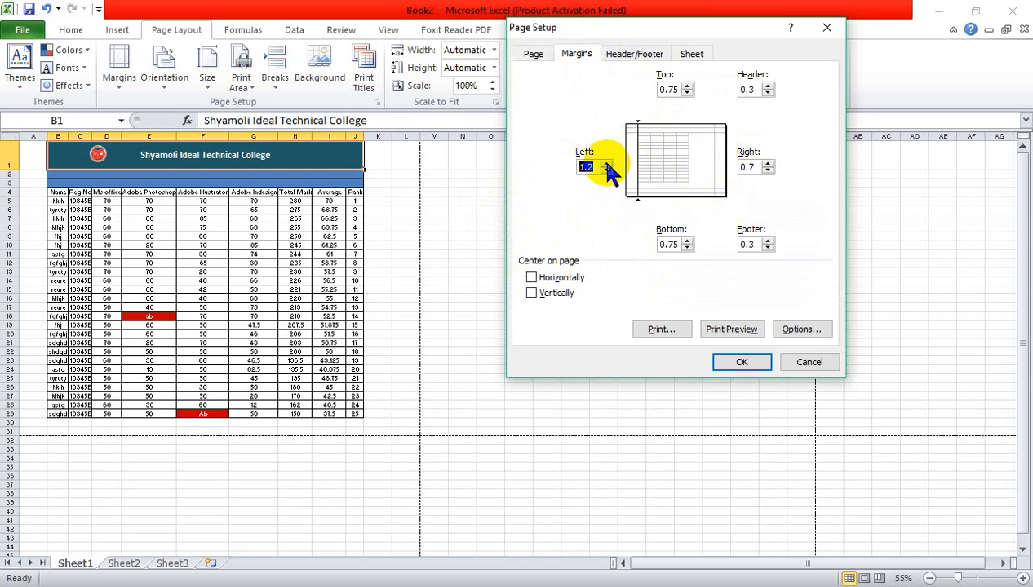
left_click(607, 164)
left_click(606, 170)
type("0.5")
double_click(755, 166)
type("0.5")
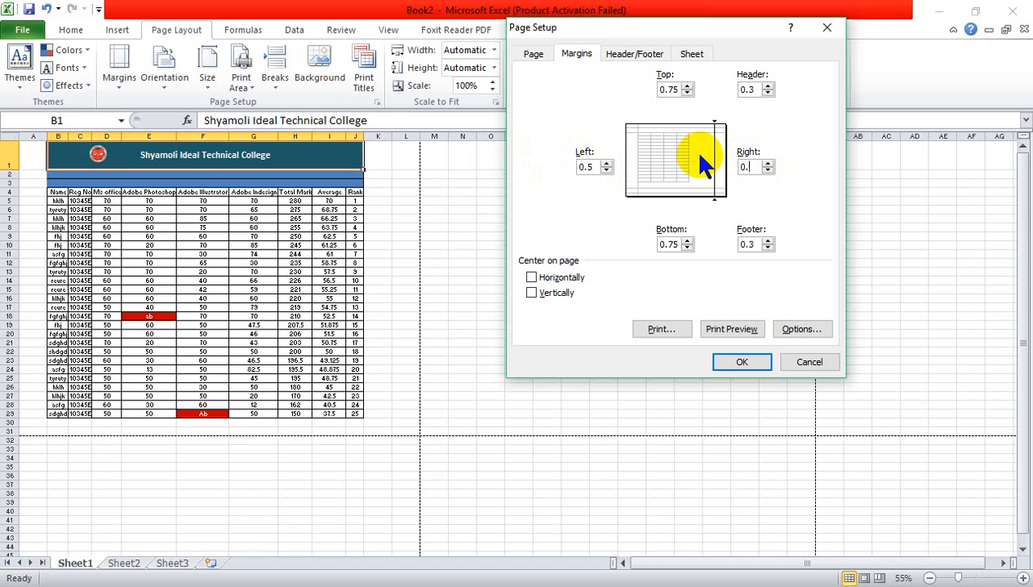
Set the top page margin to 0.5 and clear the header margin value.
double_click(671, 89)
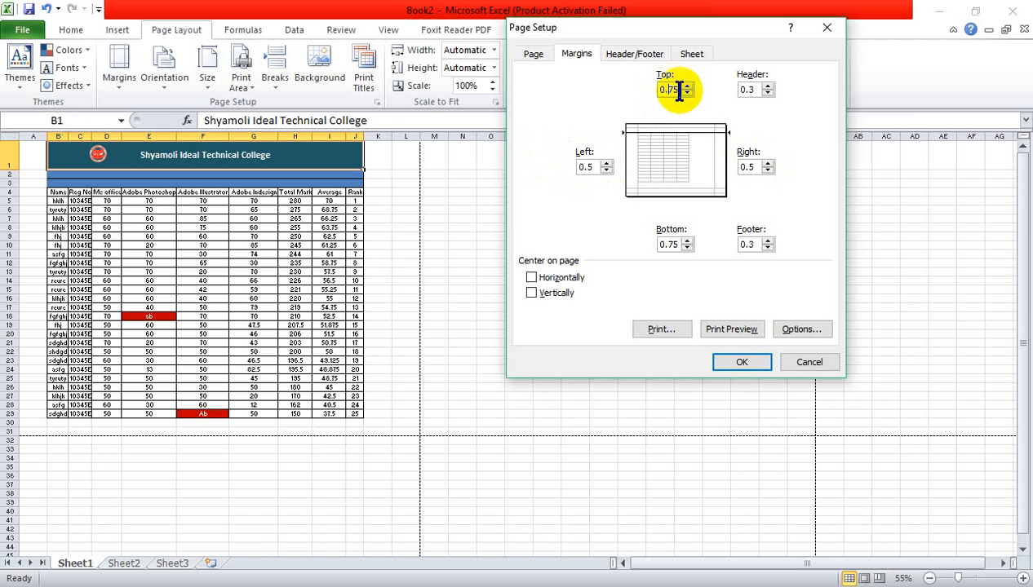
type("0.5")
double_click(757, 90)
type("0")
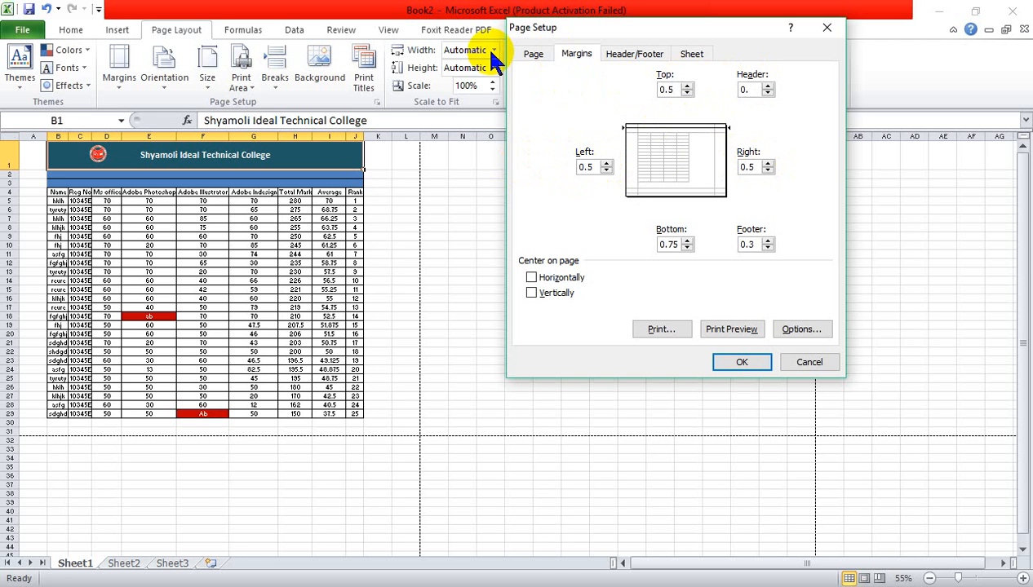
type(".5")
key("BackSpace")
key("BackSpace")
key("BackSpace")
Set the footer margin to 0 and the bottom margin to 0.5, and try to apply the page setup.
double_click(747, 244)
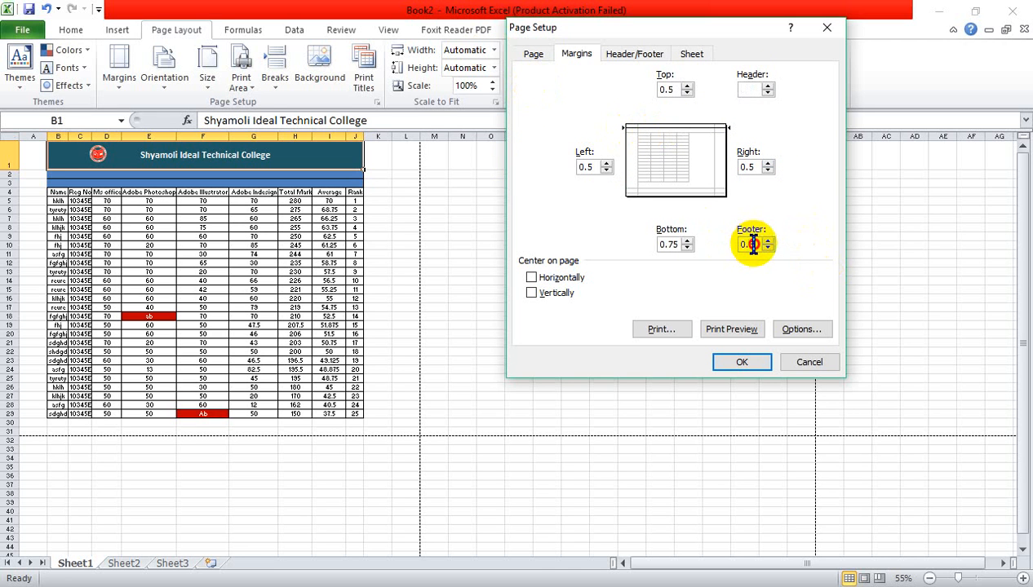
type("0")
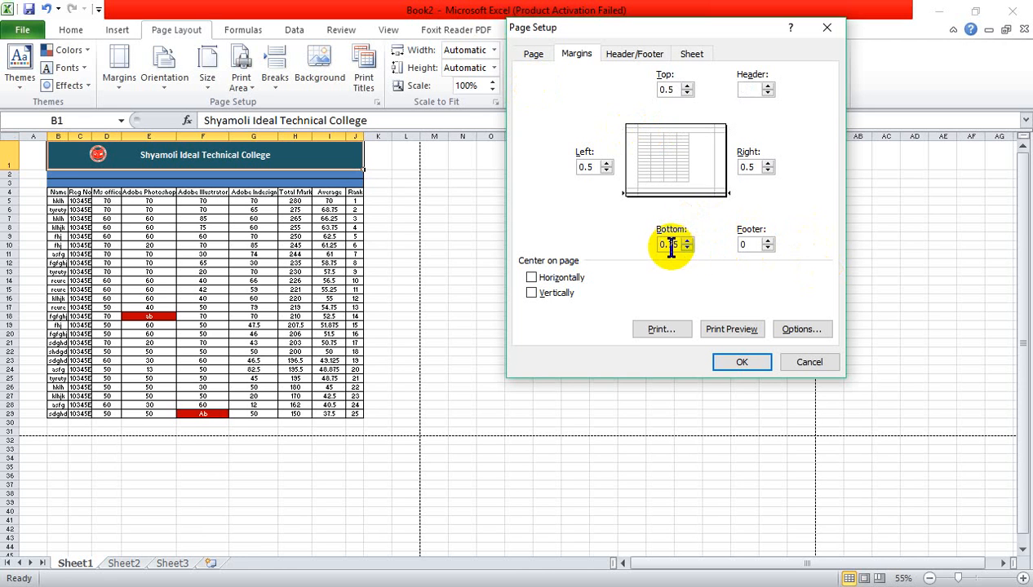
double_click(677, 245)
left_click_drag(676, 245, 564, 238)
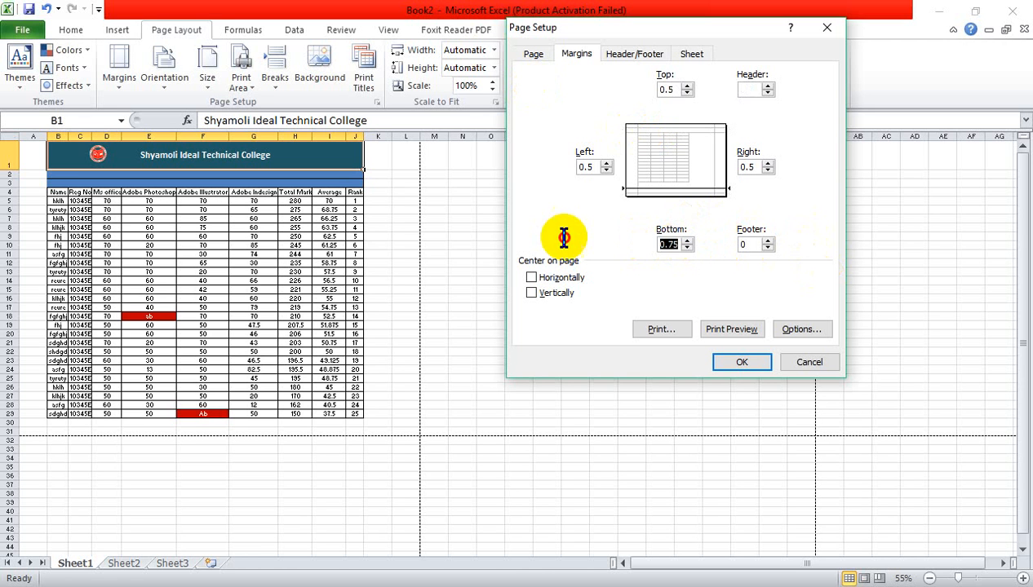
type("0.5")
left_click(726, 357)
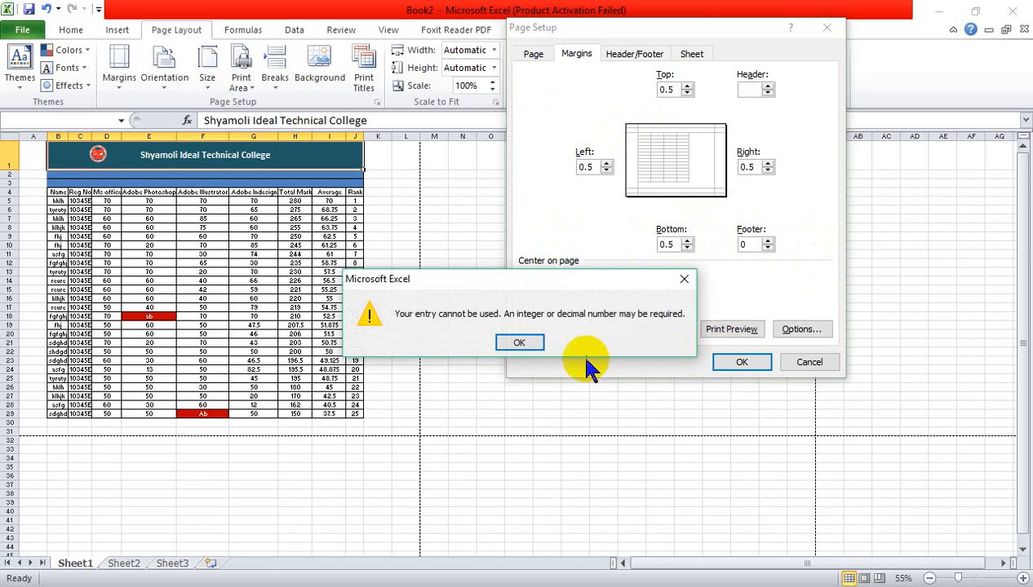
left_click(521, 344)
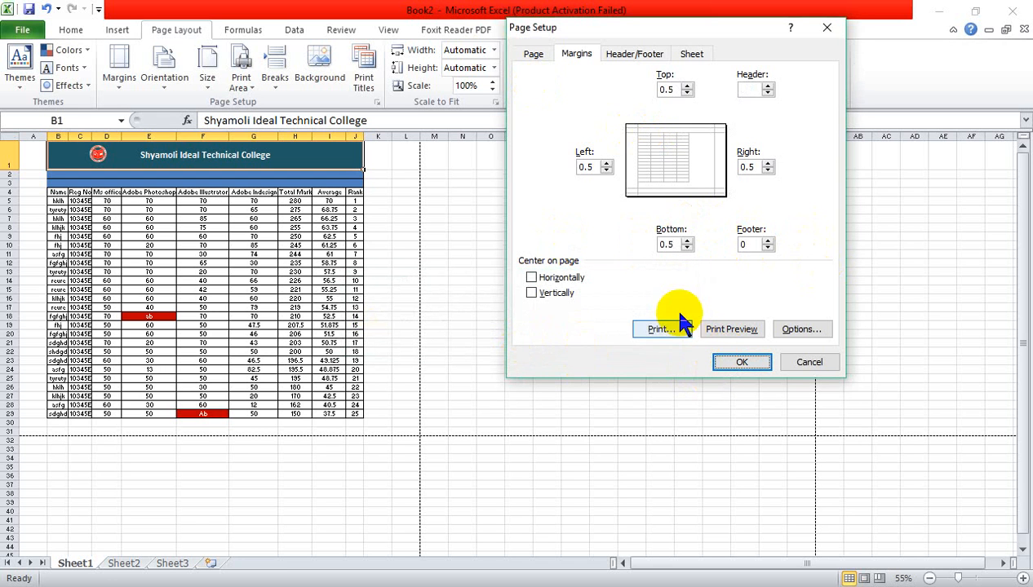
Set the header and footer margins to 0.5, apply the page setup and leave the print preview.
left_click(747, 90)
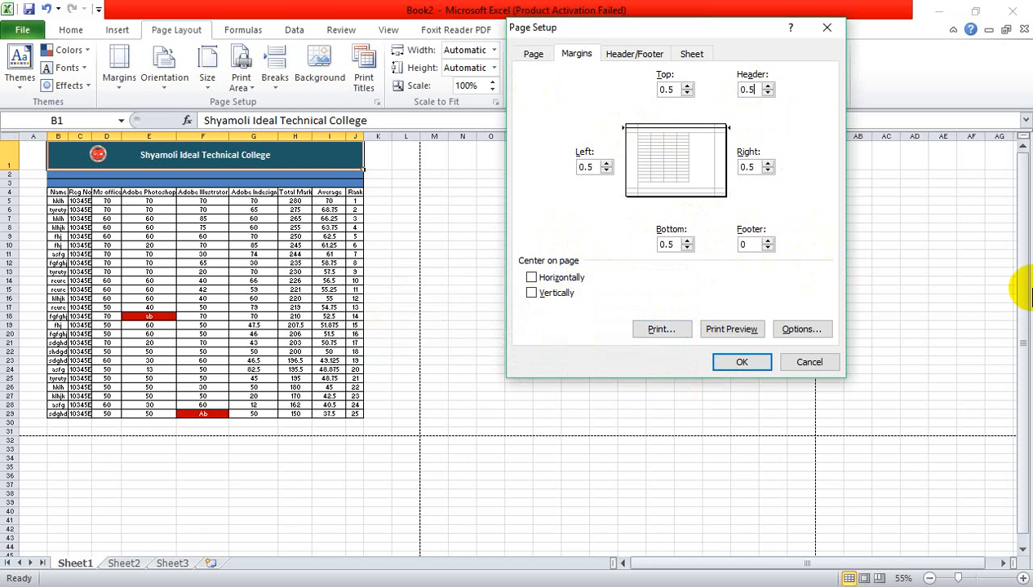
left_click(747, 244)
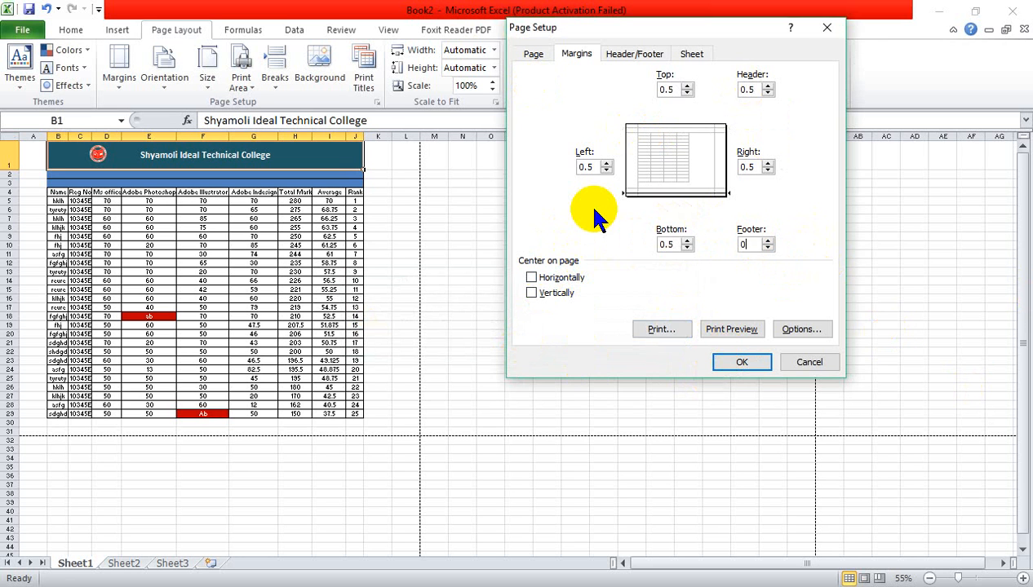
type(".5")
key("Return")
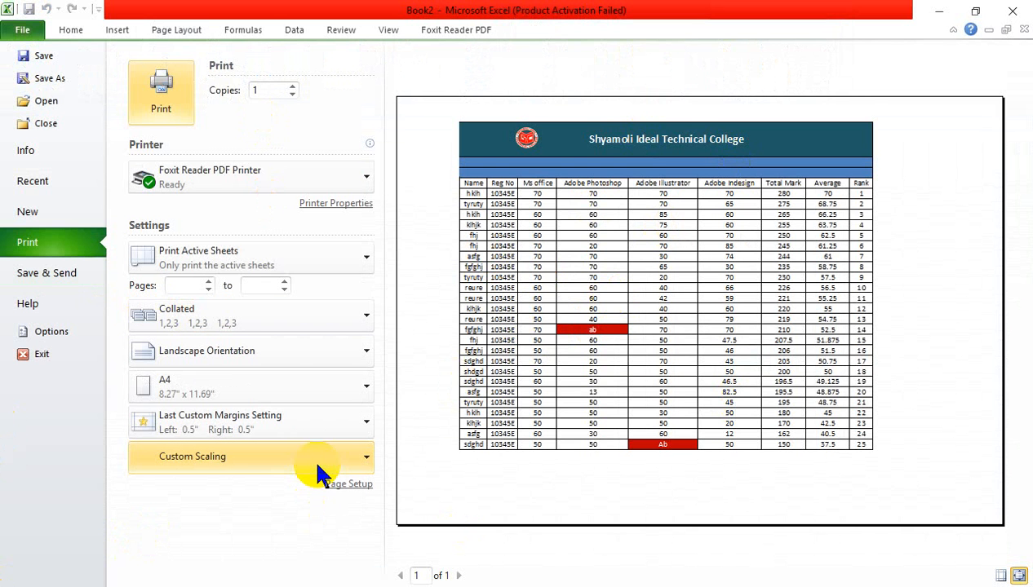
key("Escape")
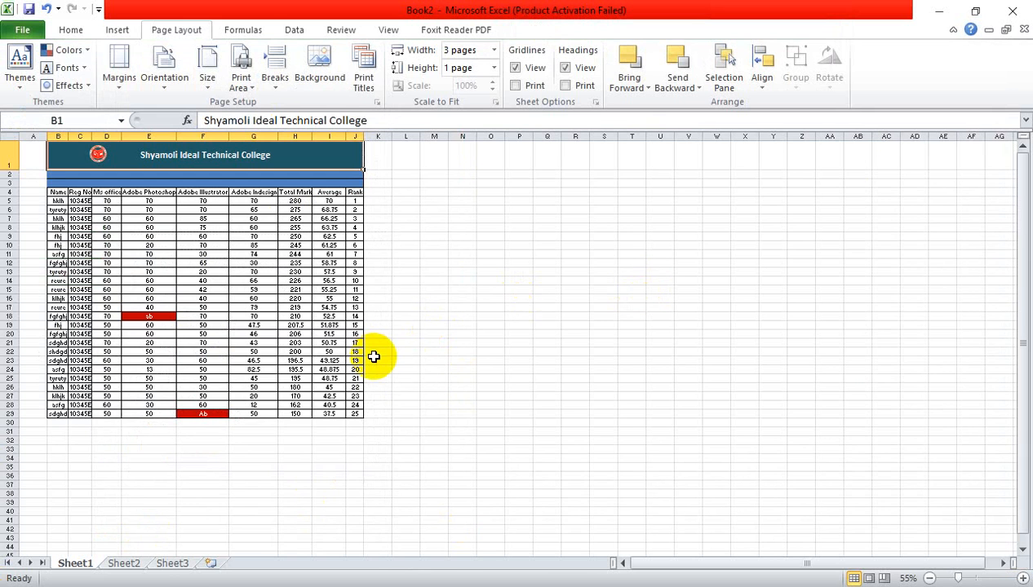
Start saving the workbook under a new name and browse via the Desktop's GD (Batch R-3) shortcut to Class Work, Ms Office.
scroll(374, 356, "up", 3)
left_click(22, 29)
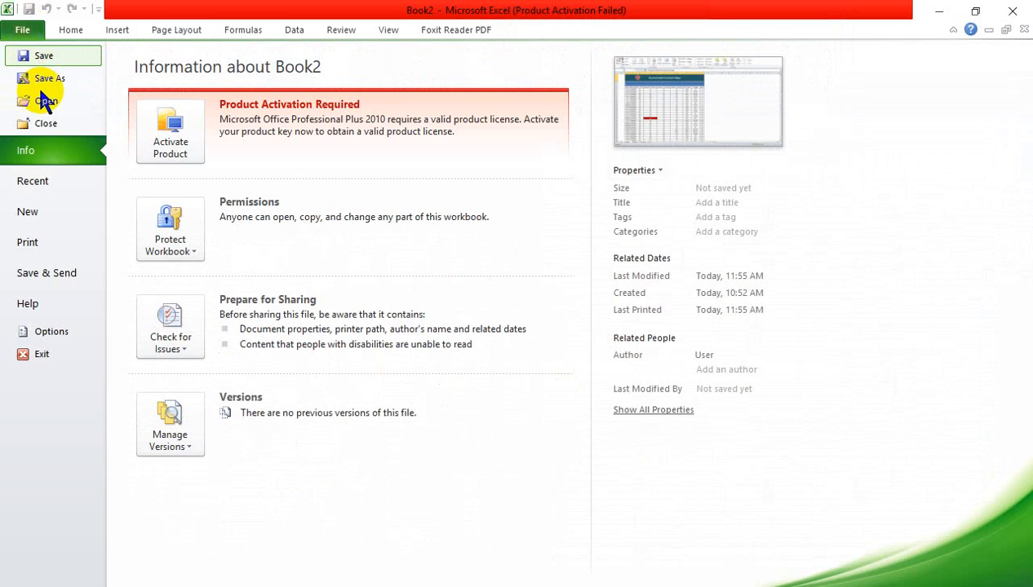
left_click(44, 78)
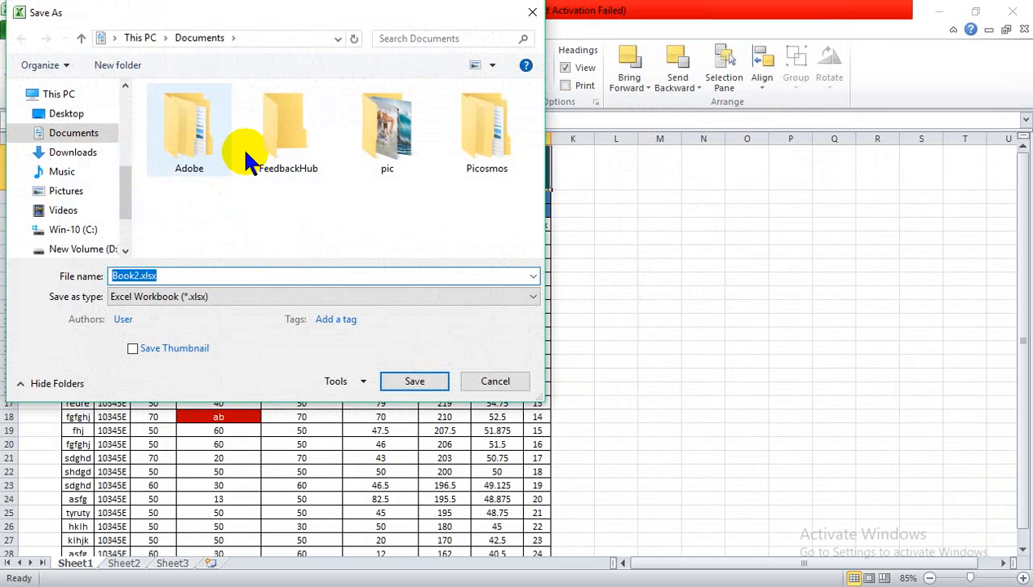
left_click(128, 200)
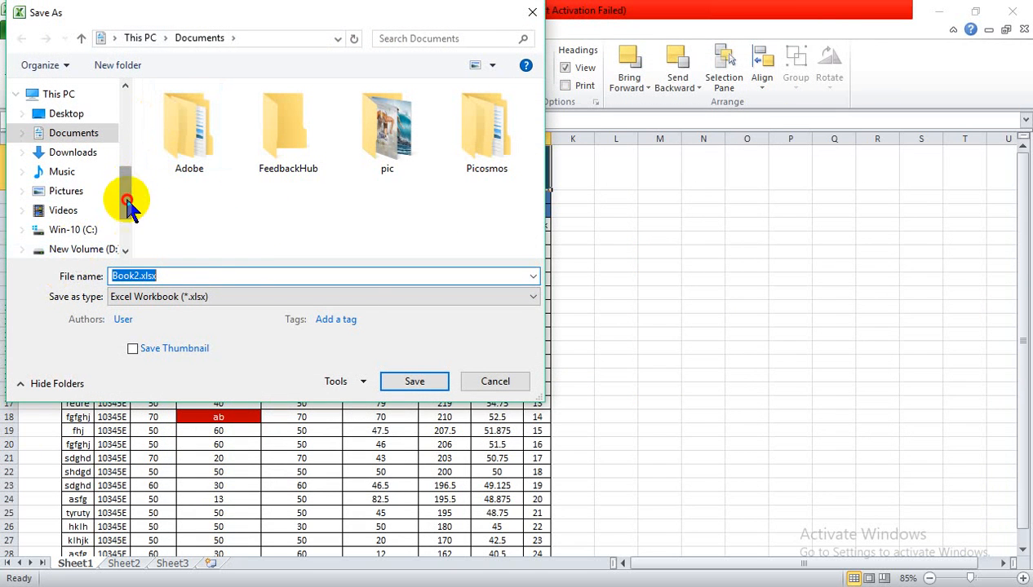
left_click_drag(127, 200, 131, 244)
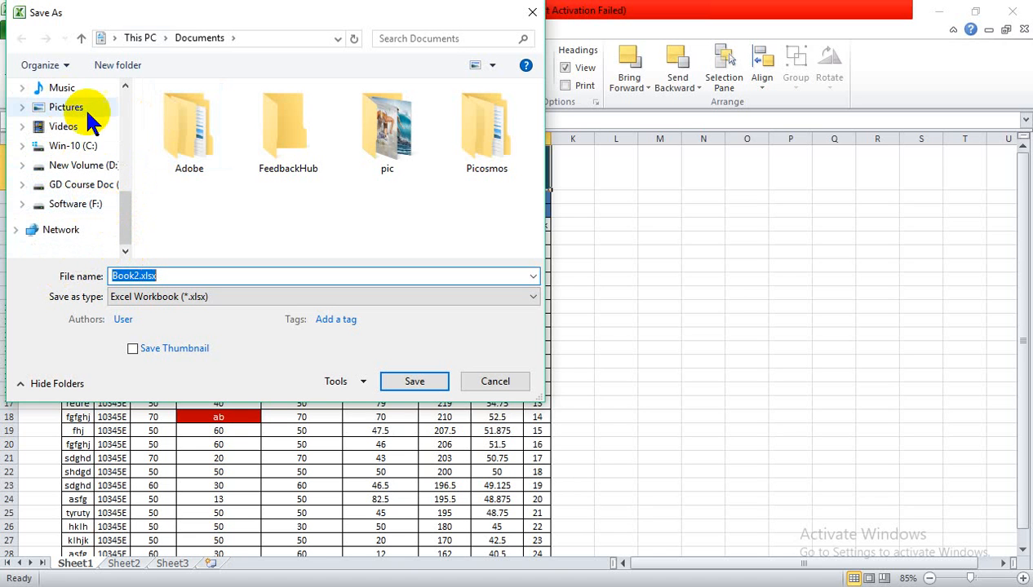
left_click_drag(126, 219, 126, 129)
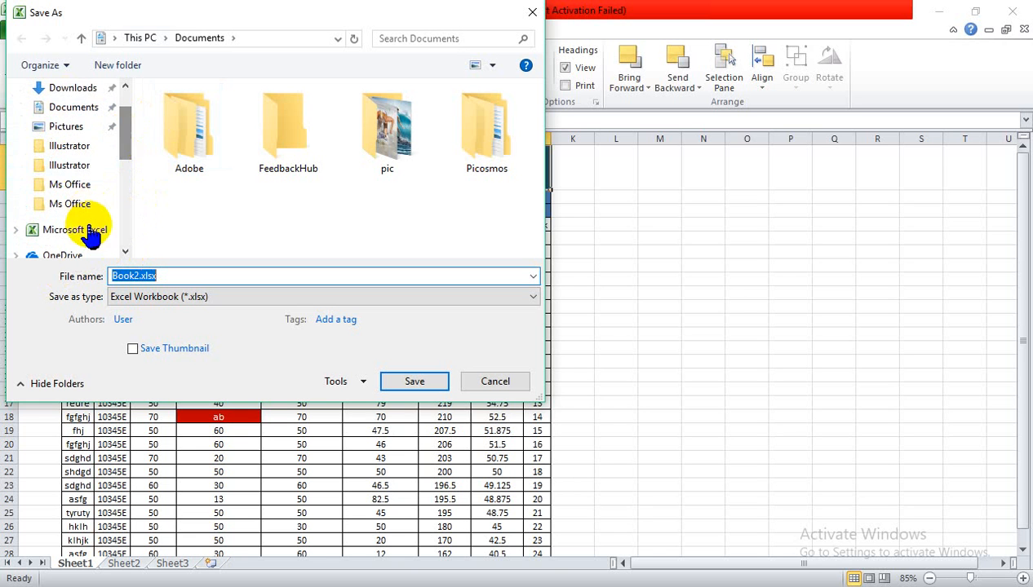
left_click(64, 127)
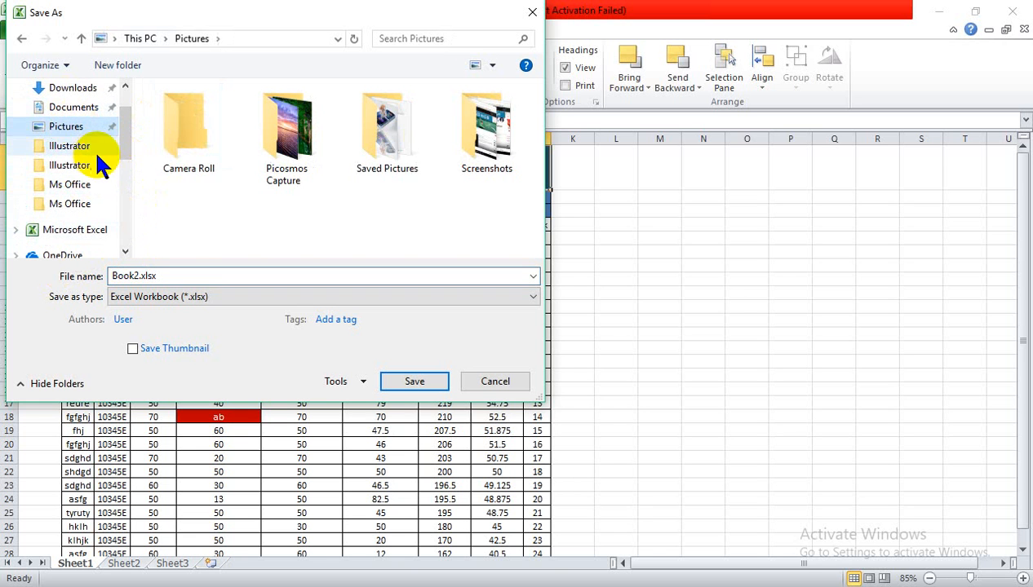
left_click_drag(126, 137, 129, 165)
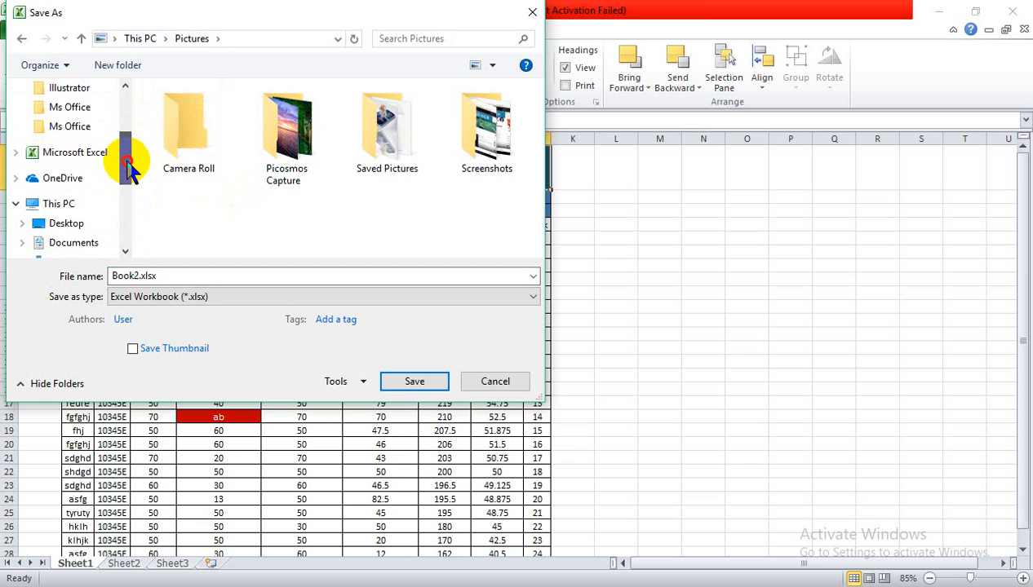
left_click(70, 224)
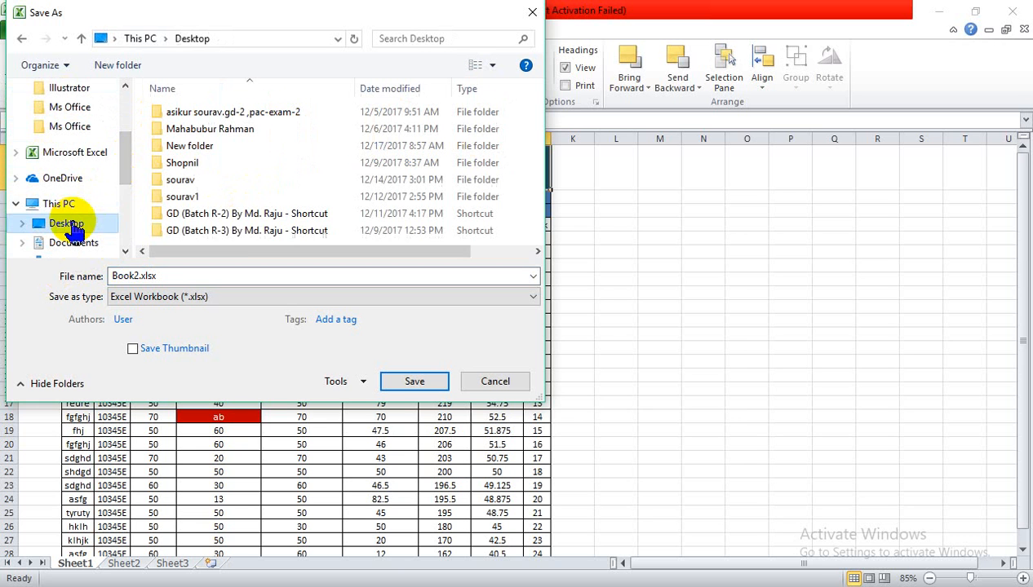
double_click(239, 230)
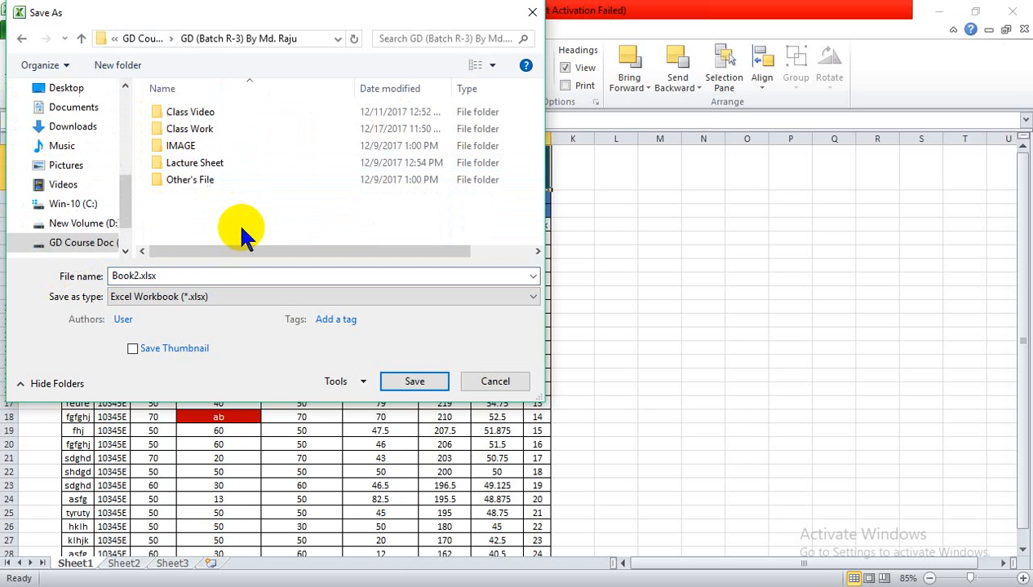
double_click(204, 128)
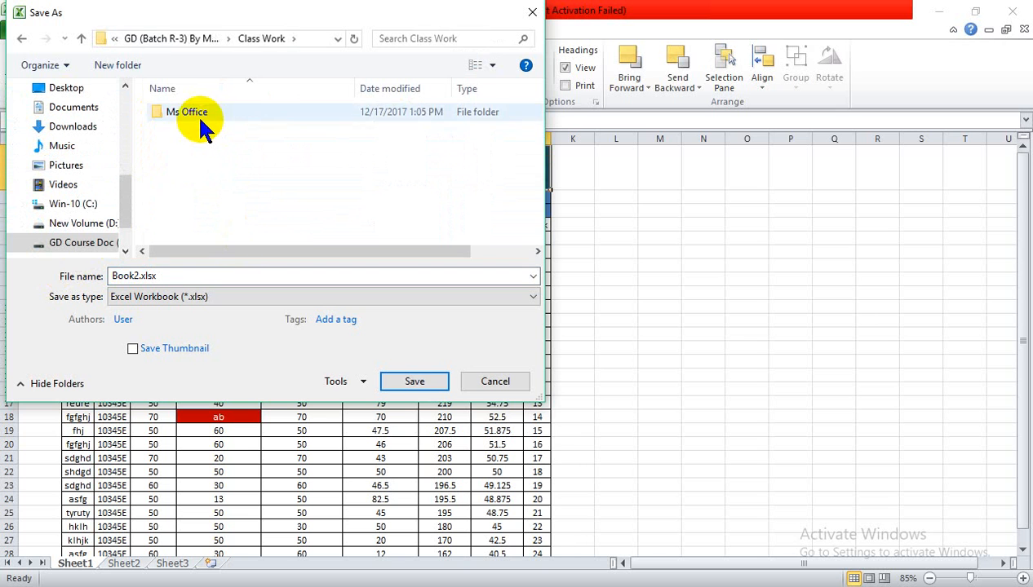
double_click(196, 113)
Save the workbook in the Ms Office folder under the file name Mark Sheet.
double_click(168, 274)
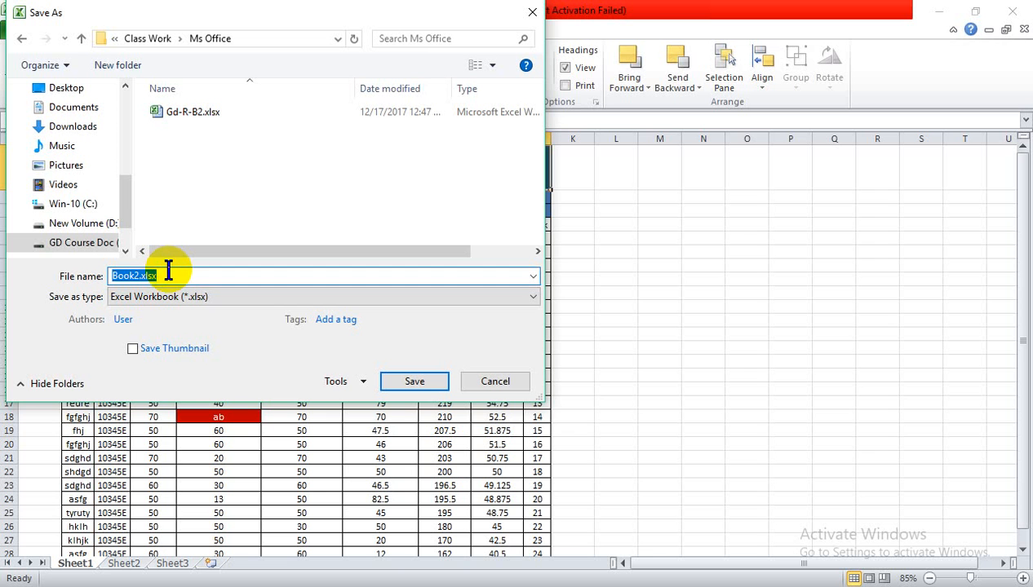
type("Mark Sheet")
left_click(414, 381)
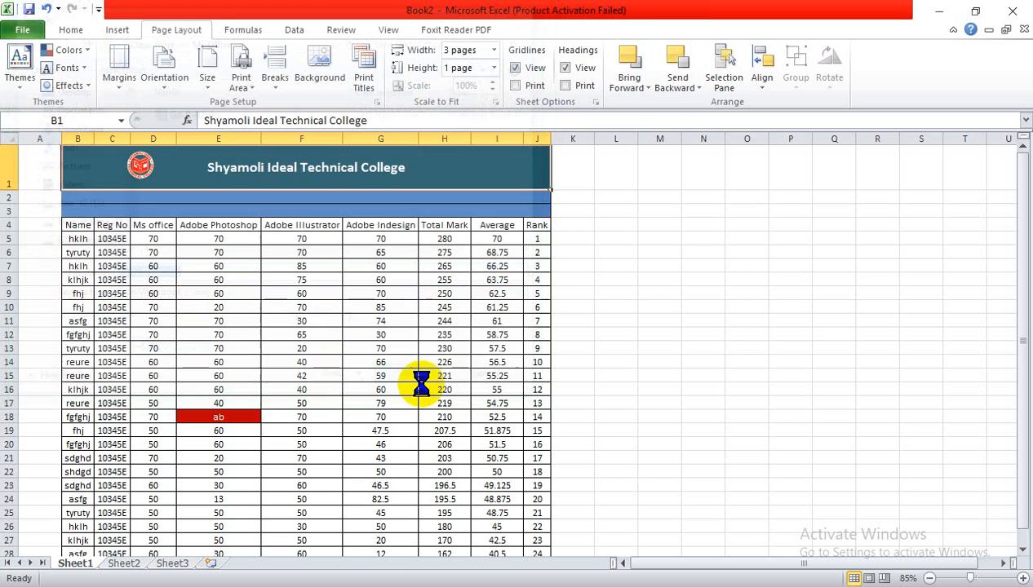
left_click(31, 32)
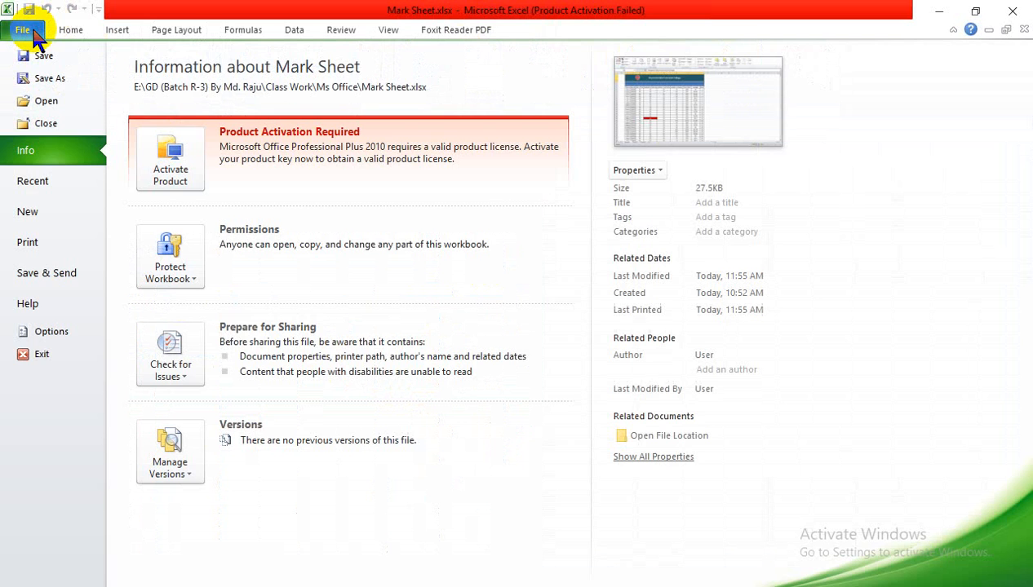
left_click(23, 30)
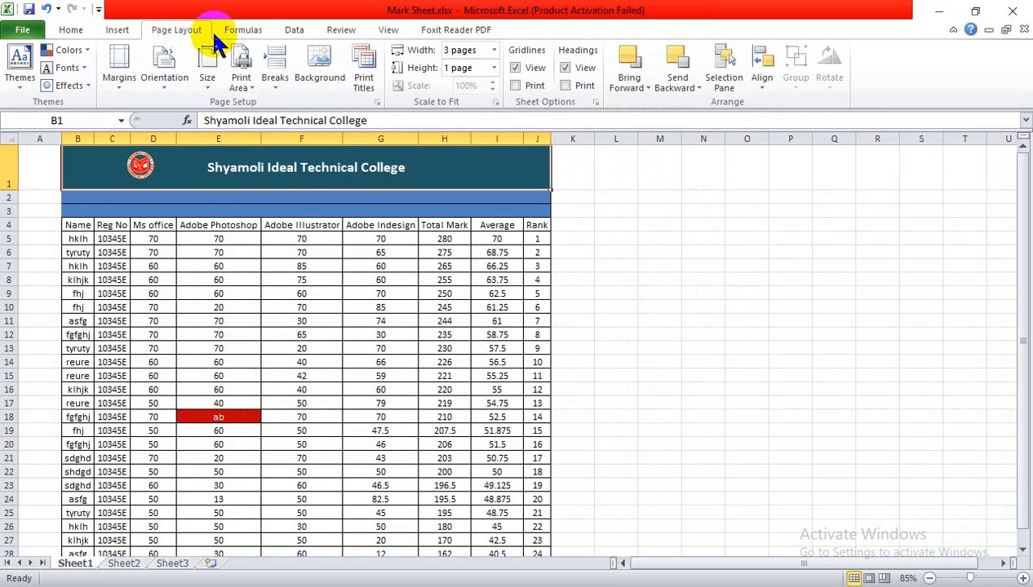
Set the sheet's left page margin to 2 and check the result in the print preview.
left_click(378, 104)
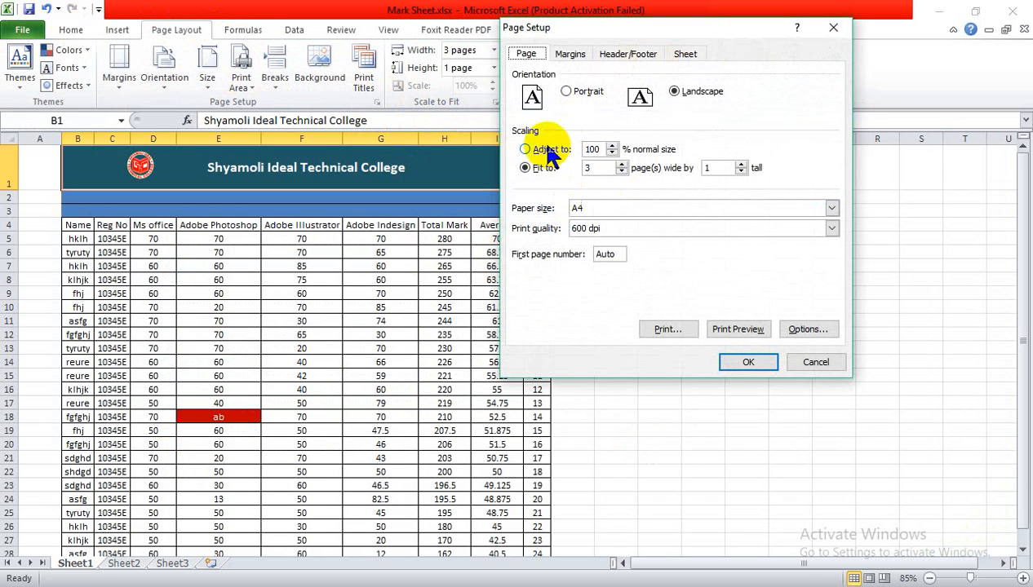
left_click(569, 54)
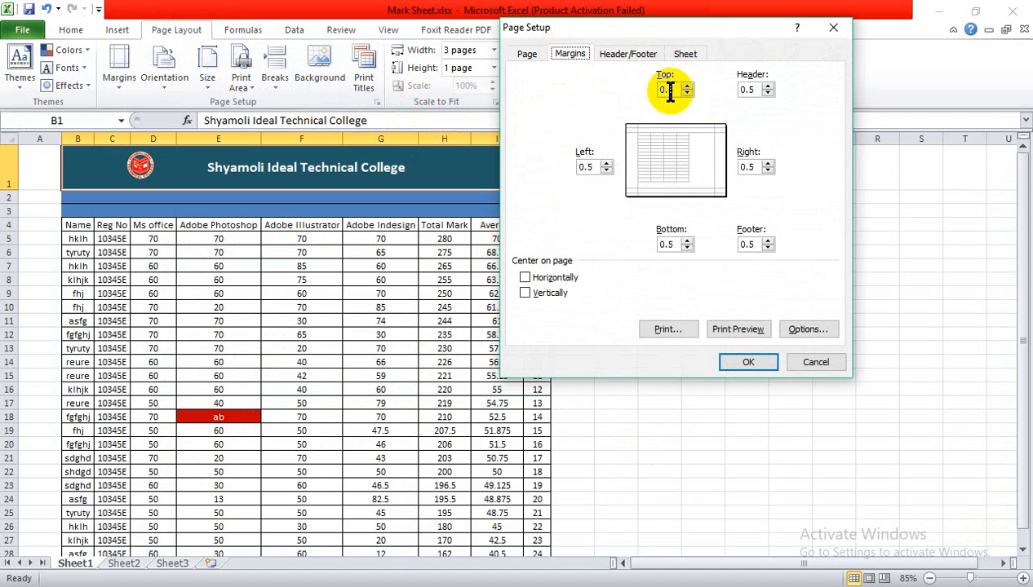
left_click(679, 89)
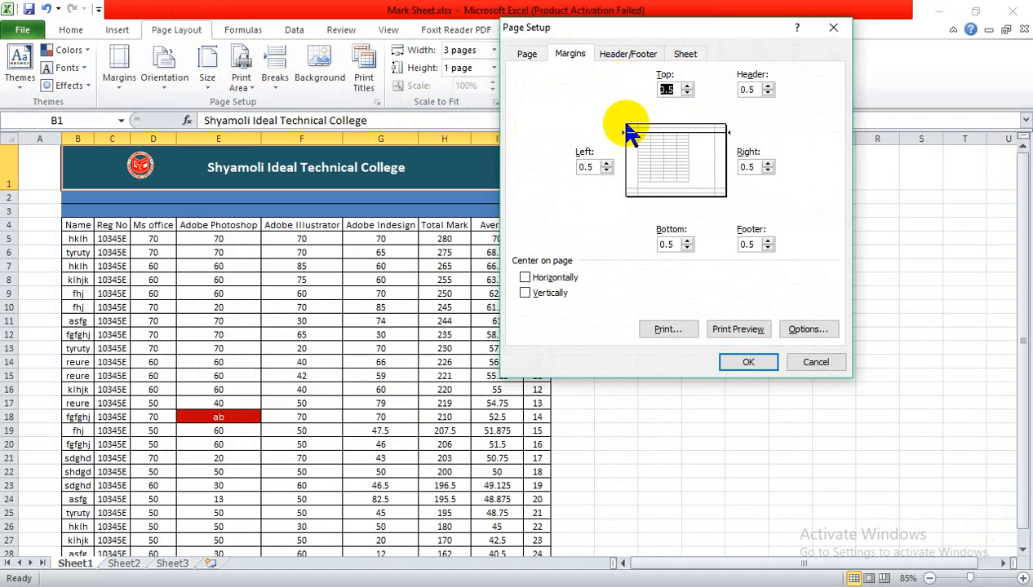
left_click(589, 167)
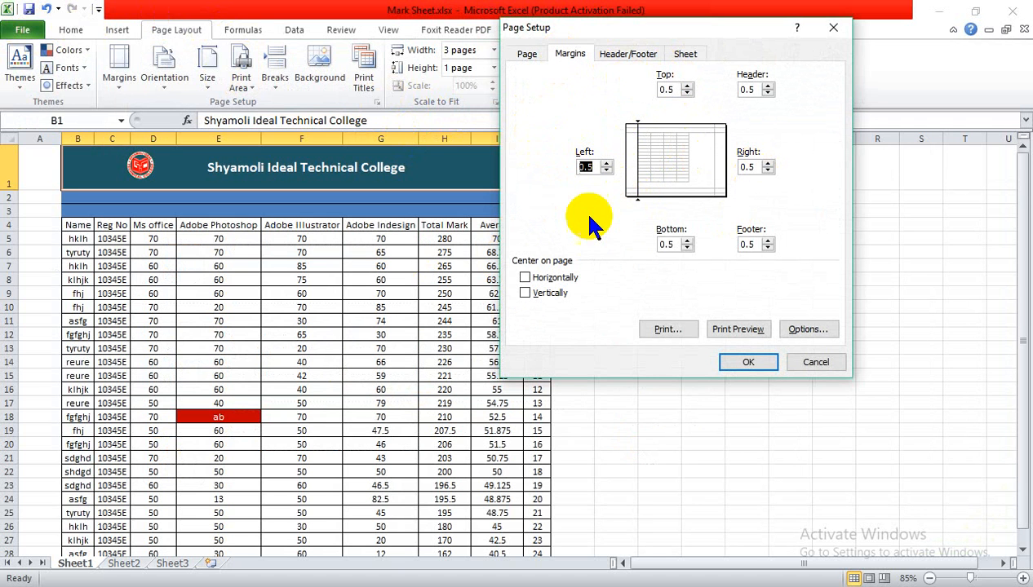
type("2")
left_click(748, 362)
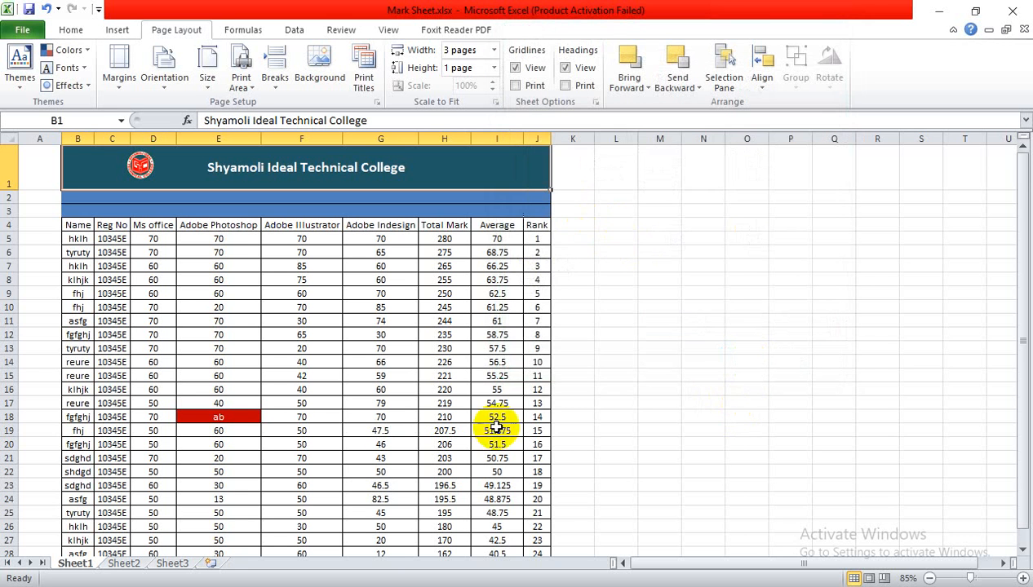
key("ctrl+p")
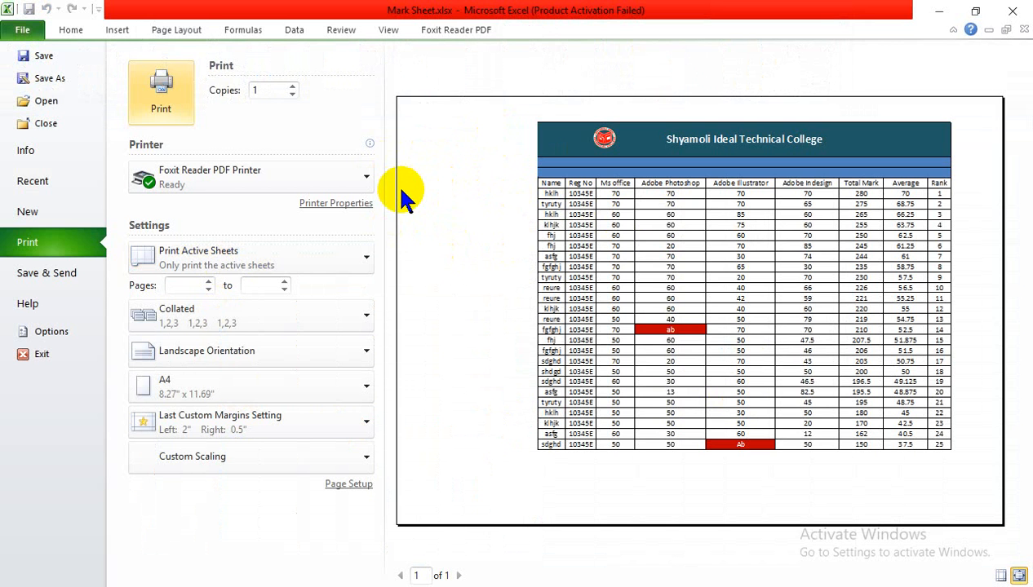
key("Escape")
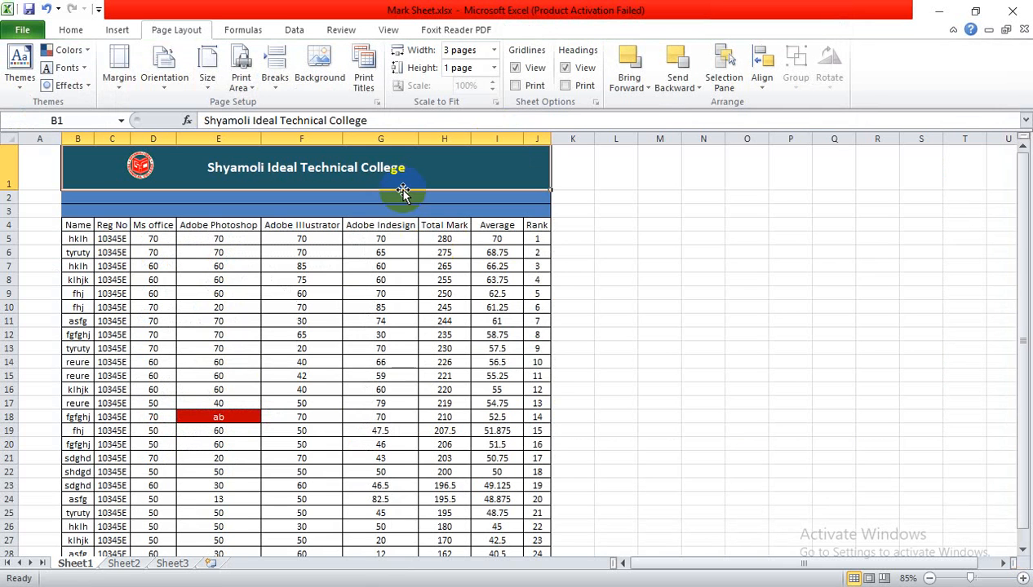
Set the left page margin back to 0.5 and check the page in the print preview.
left_click(118, 86)
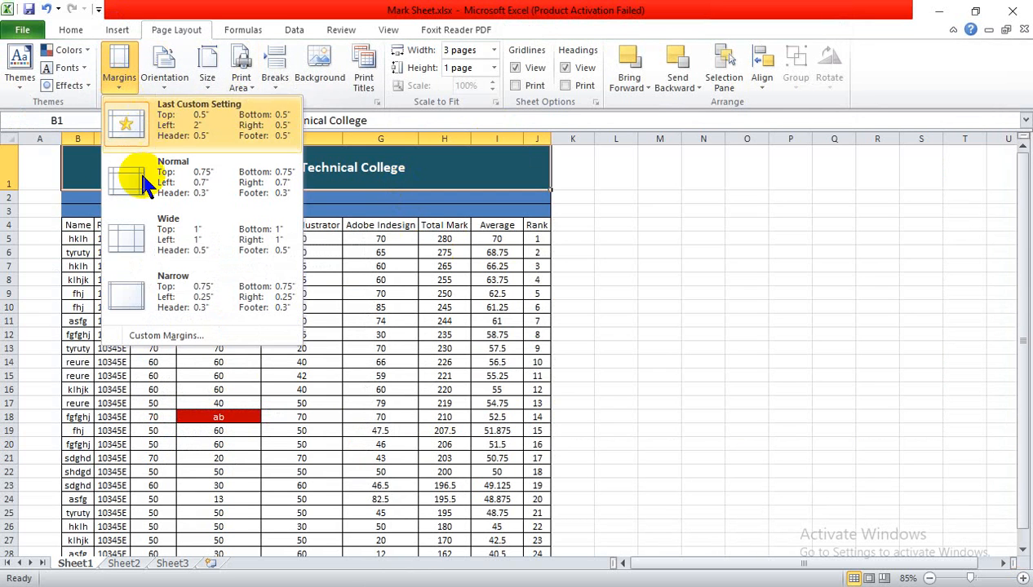
left_click(378, 102)
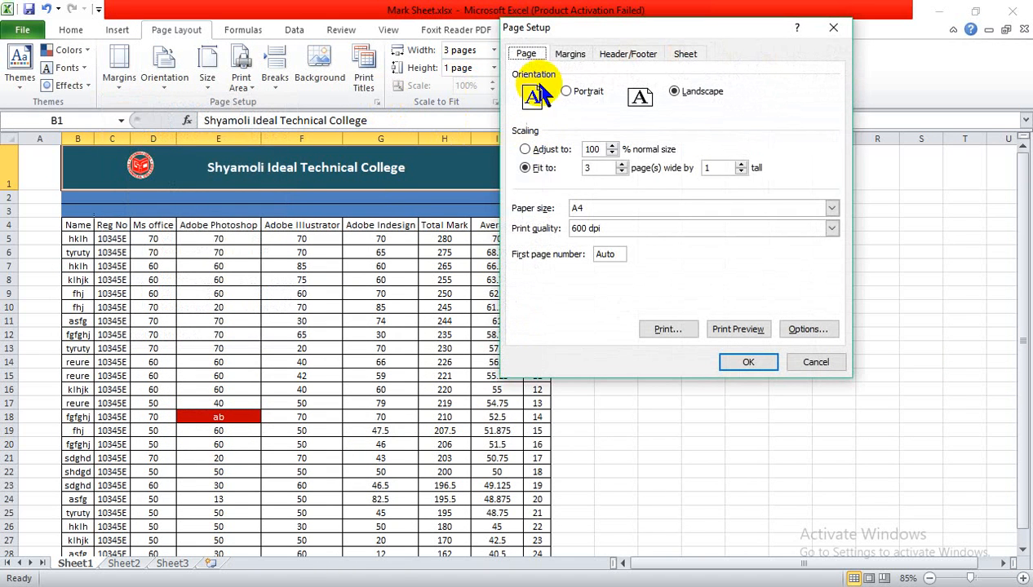
left_click(569, 53)
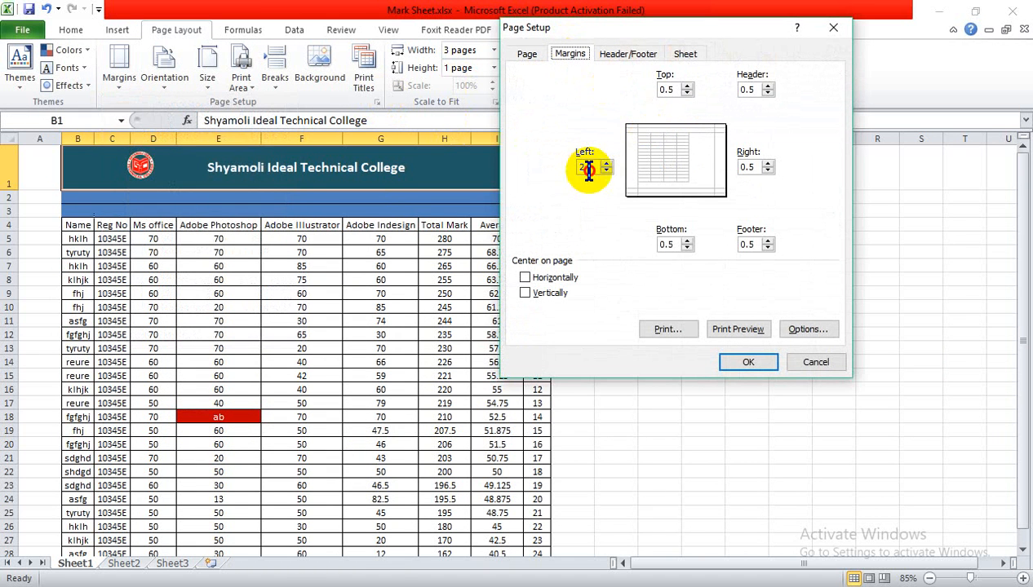
left_click_drag(589, 170, 400, 130)
type("0.5")
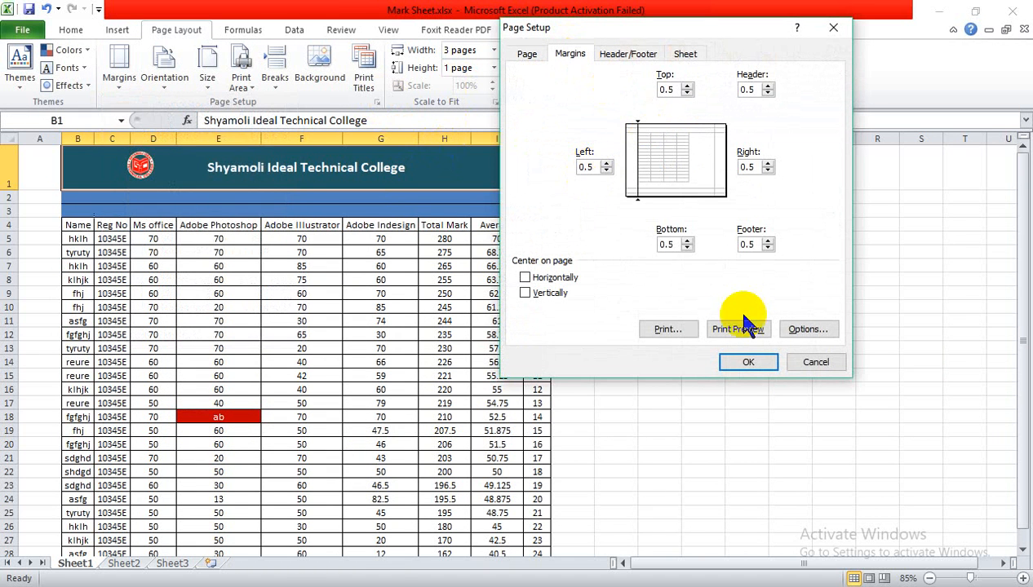
left_click(743, 362)
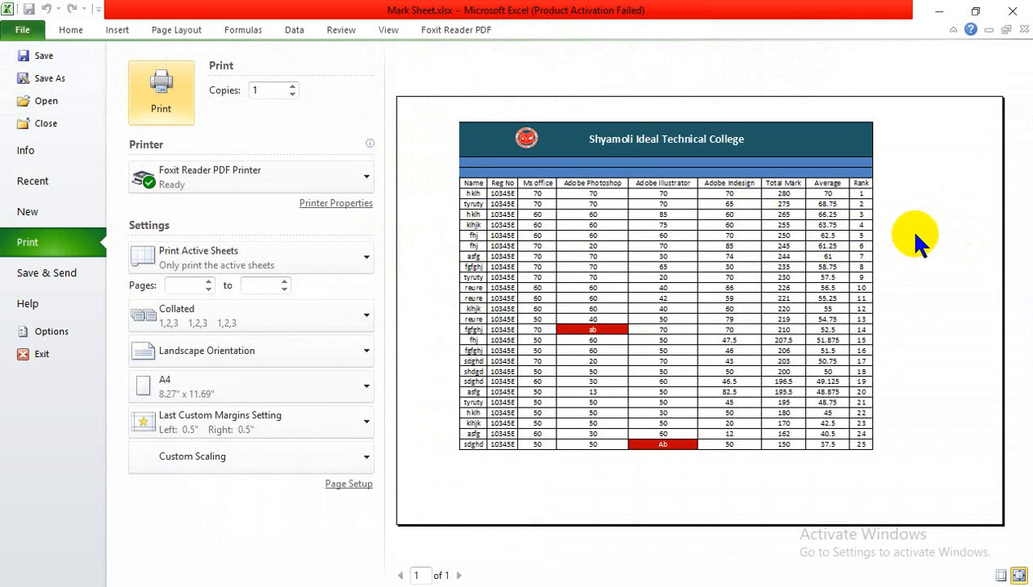
left_click(19, 29)
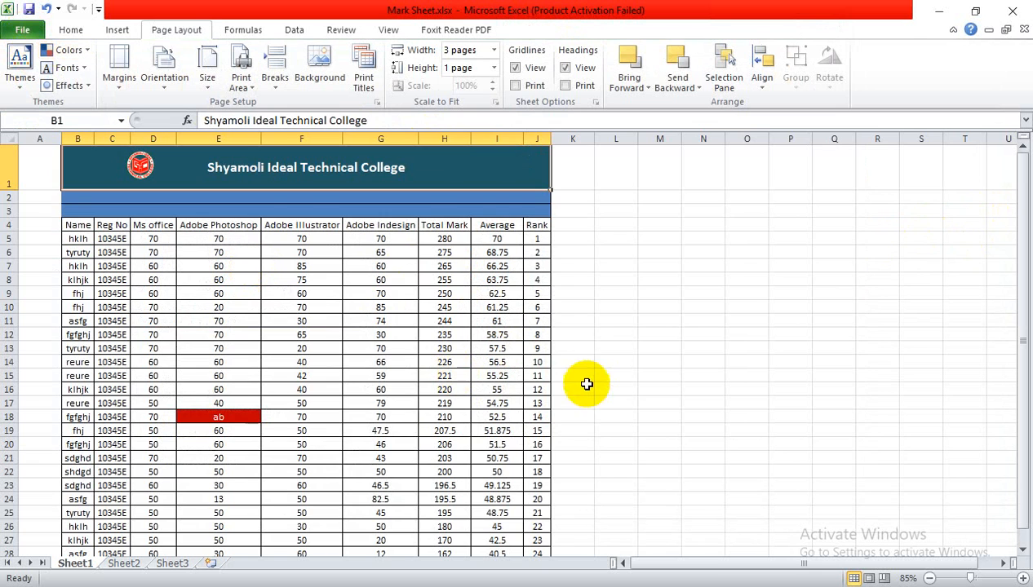
Select the whole result sheet from the college title to the last ranked row and try to move it.
left_click(554, 376)
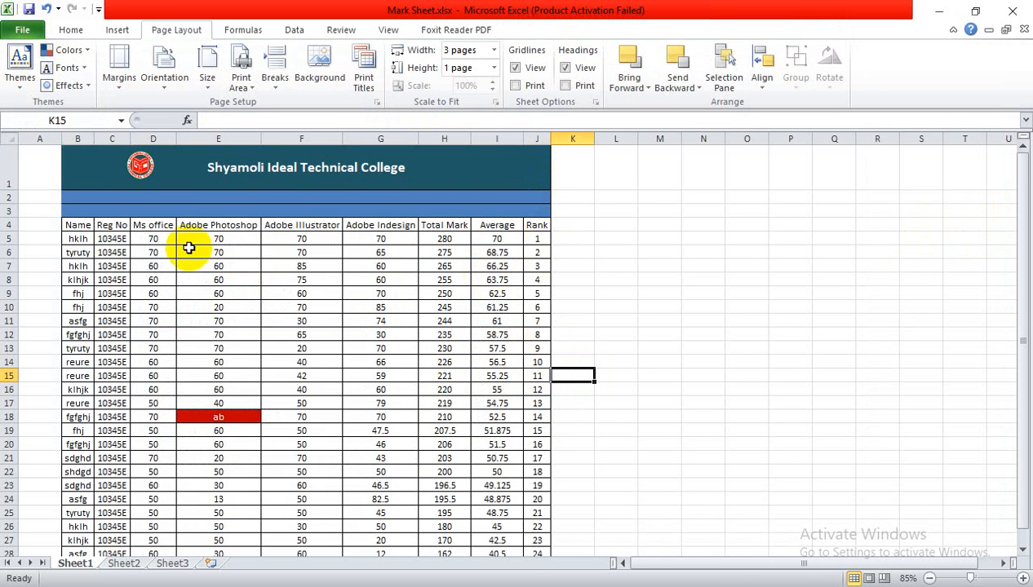
left_click_drag(70, 161, 536, 514)
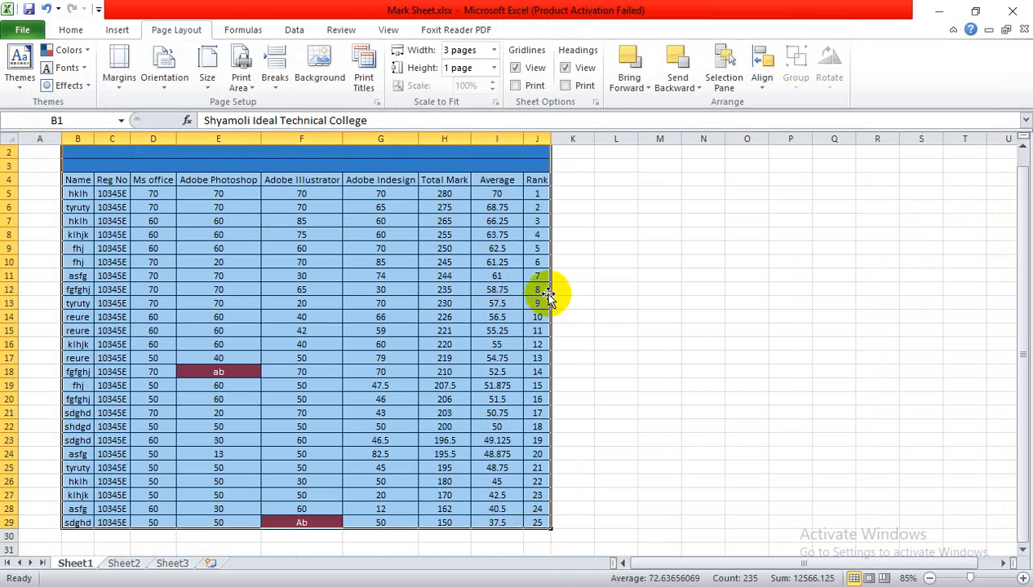
mouse_move(553, 299)
left_mouse_down()
mouse_move(604, 300)
mouse_move(564, 288)
left_mouse_up()
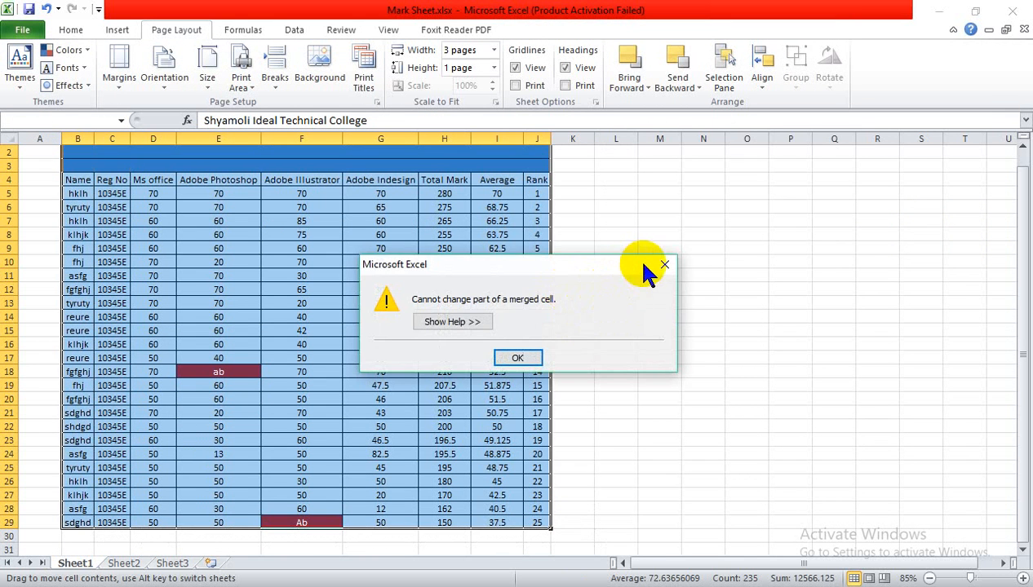
left_click(663, 267)
left_click(577, 278)
scroll(578, 279, "up", 1)
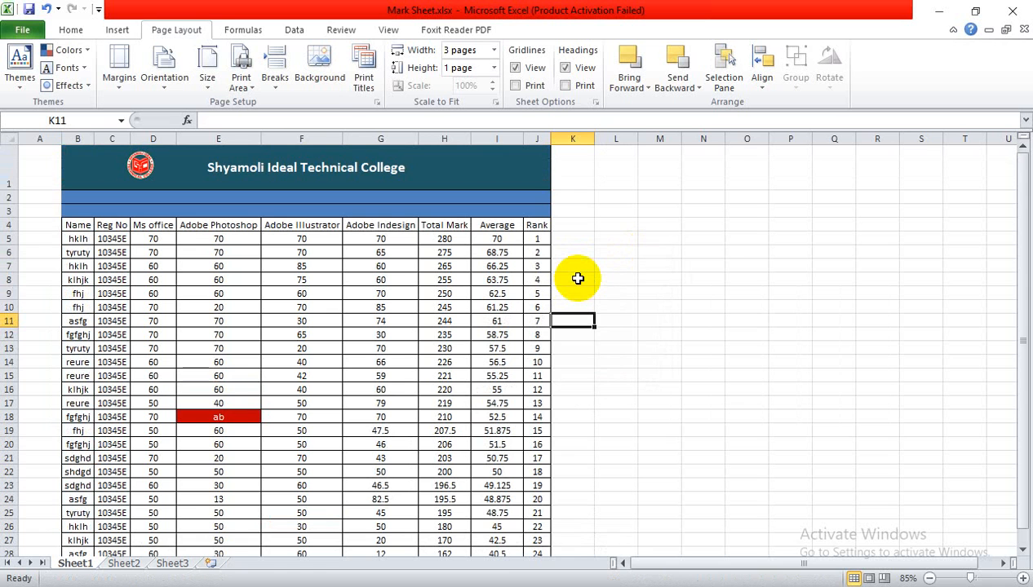